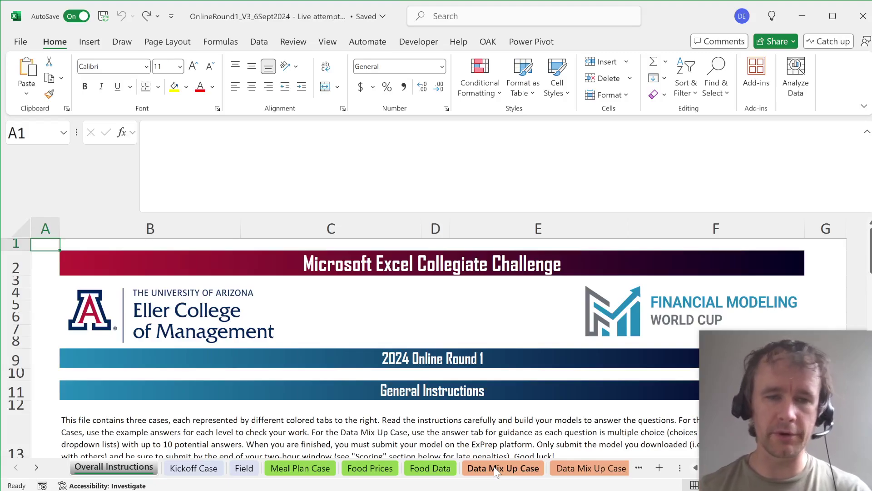
Step: Look over the instructions and data layout on the Data Mix Up Case sheet
{"action": "left_click", "coordinate": [496, 469]}
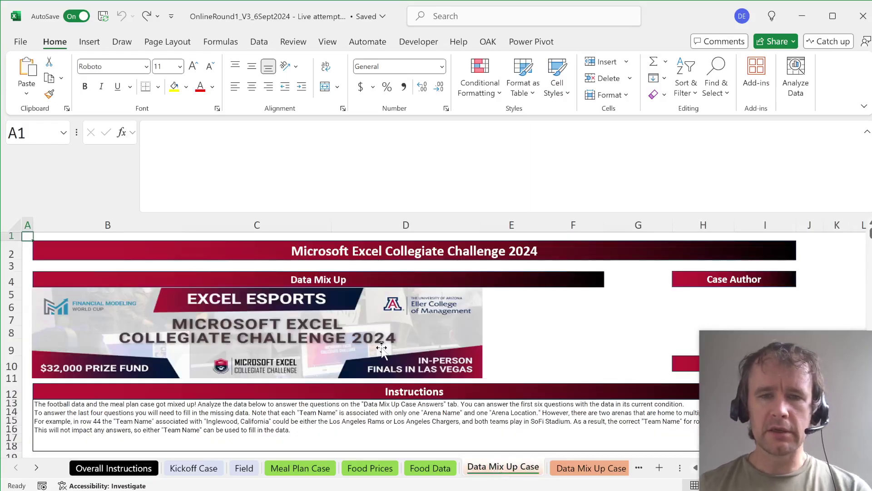
{"action": "scroll", "coordinate": [382, 347], "scroll_direction": "down", "scroll_amount": 3}
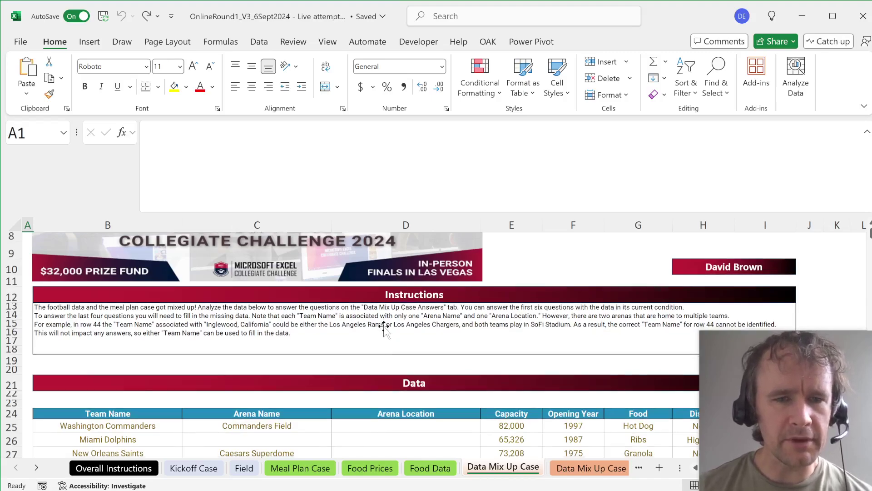
{"action": "scroll", "coordinate": [384, 327], "scroll_direction": "up", "scroll_amount": 3}
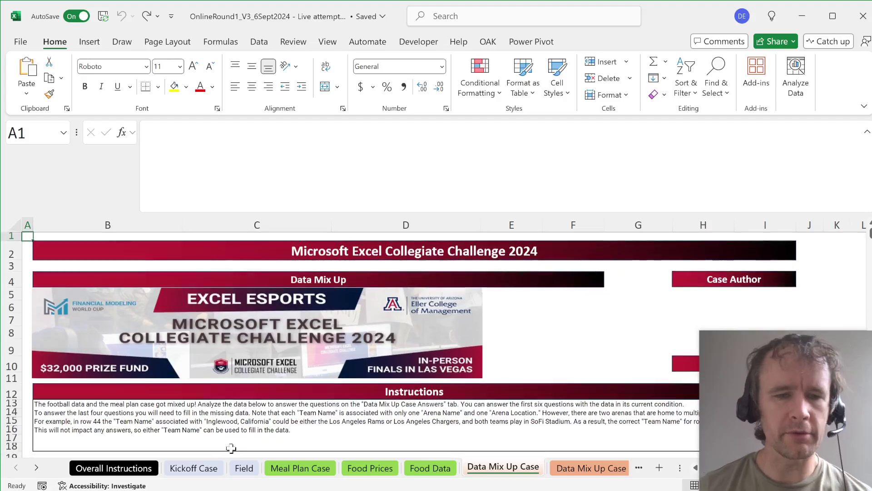
Step: Read the Kickoff Case sheet's gameplay instructions and its Bonus Questions table
{"action": "left_click", "coordinate": [203, 467]}
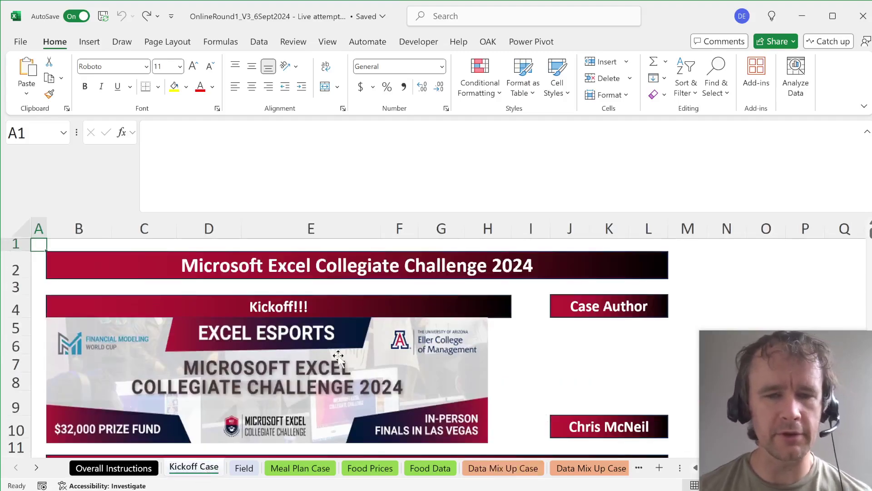
{"action": "scroll", "coordinate": [338, 356], "scroll_direction": "down", "scroll_amount": 2}
{"action": "scroll", "coordinate": [338, 357], "scroll_direction": "up", "scroll_amount": 3}
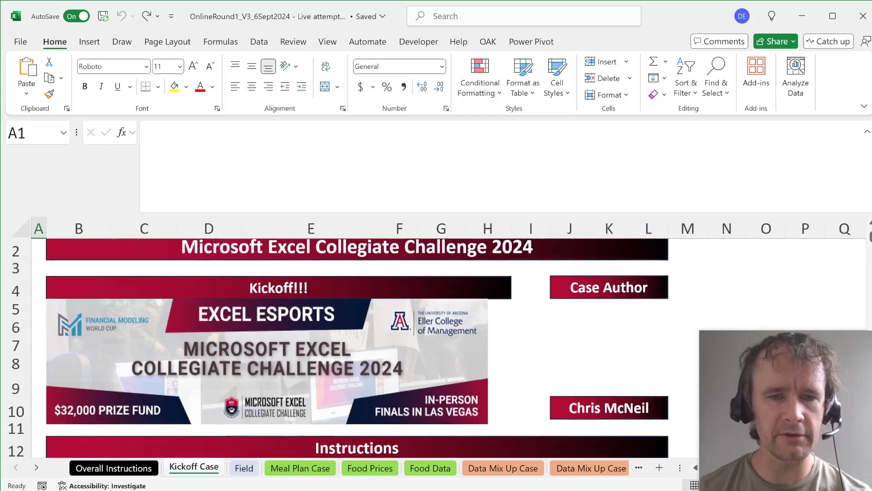
{"action": "scroll", "coordinate": [334, 347], "scroll_direction": "down", "scroll_amount": 2}
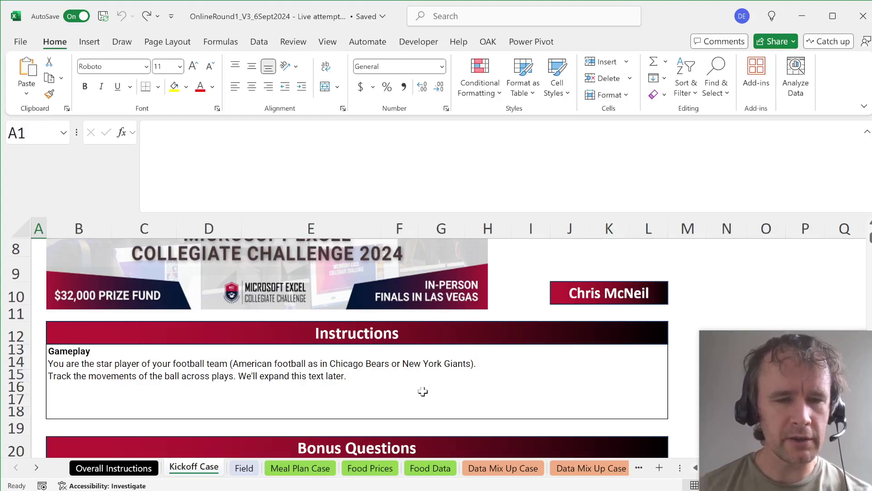
{"action": "scroll", "coordinate": [423, 391], "scroll_direction": "down", "scroll_amount": 1}
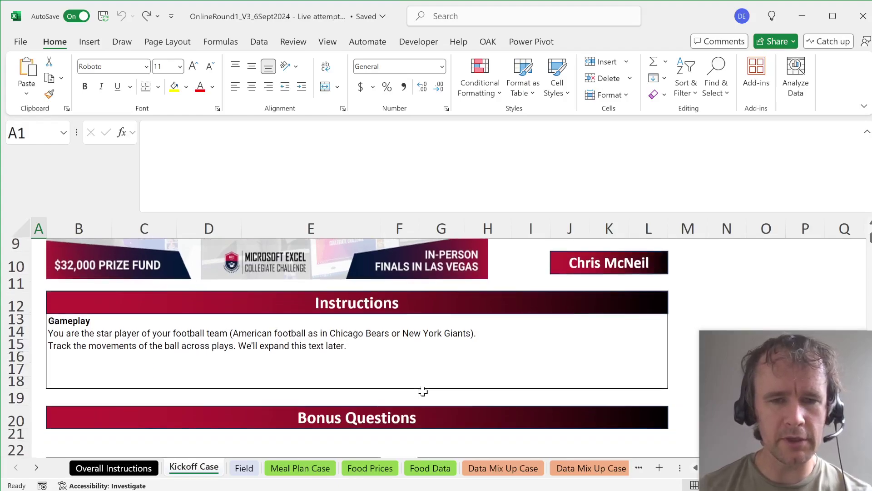
{"action": "scroll", "coordinate": [422, 392], "scroll_direction": "down", "scroll_amount": 3}
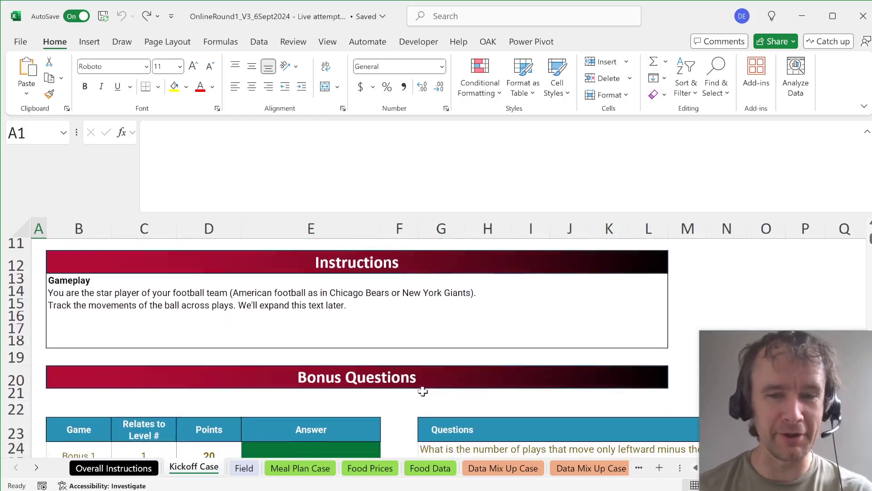
{"action": "scroll", "coordinate": [423, 391], "scroll_direction": "down", "scroll_amount": 2}
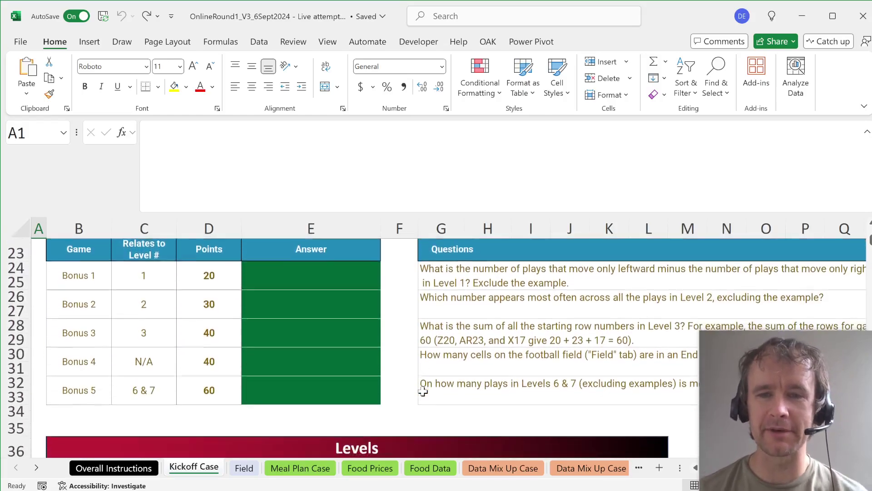
{"action": "scroll", "coordinate": [422, 391], "scroll_direction": "down", "scroll_amount": 2}
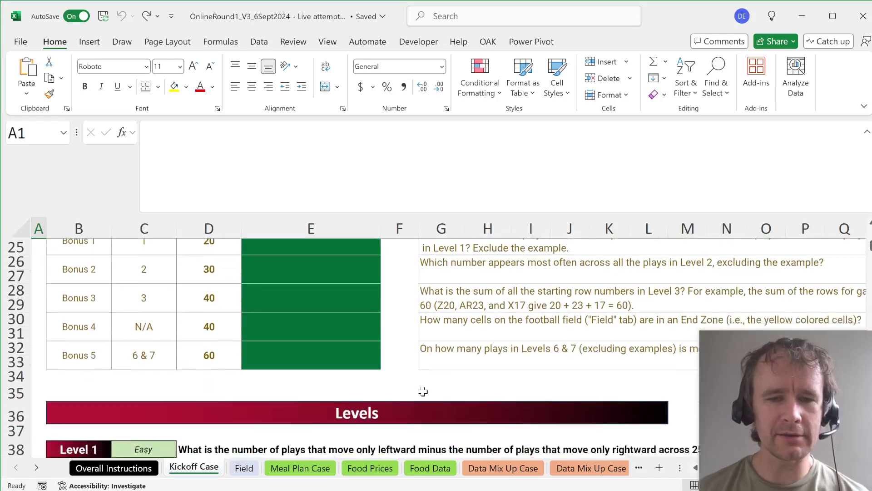
{"action": "scroll", "coordinate": [423, 391], "scroll_direction": "up", "scroll_amount": 2}
{"action": "scroll", "coordinate": [423, 391], "scroll_direction": "right", "scroll_amount": 3}
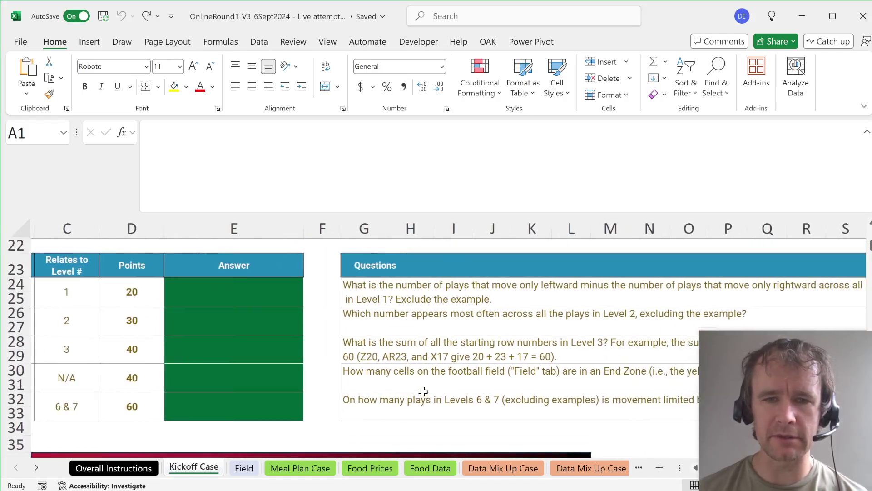
Step: Compare the first bonus question in G24 with the Level 1 explanation and its grid of arrow plays
{"action": "left_click", "coordinate": [261, 287]}
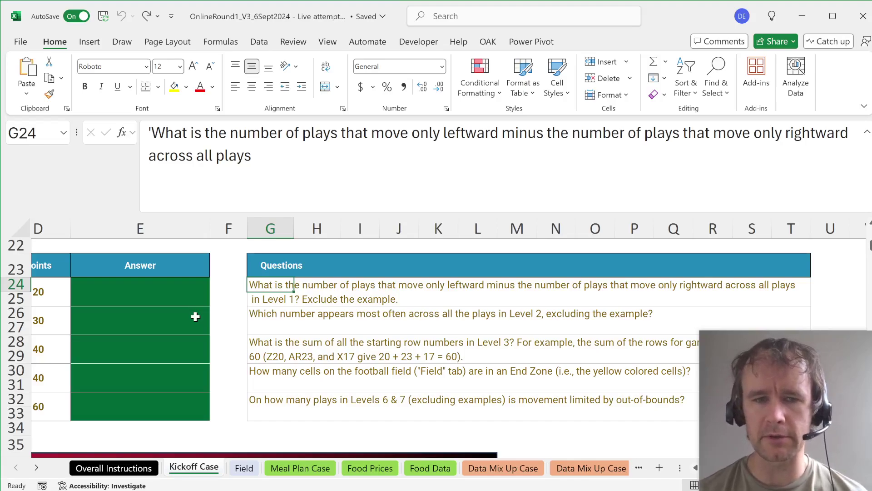
{"action": "scroll", "coordinate": [195, 317], "scroll_direction": "down", "scroll_amount": 8}
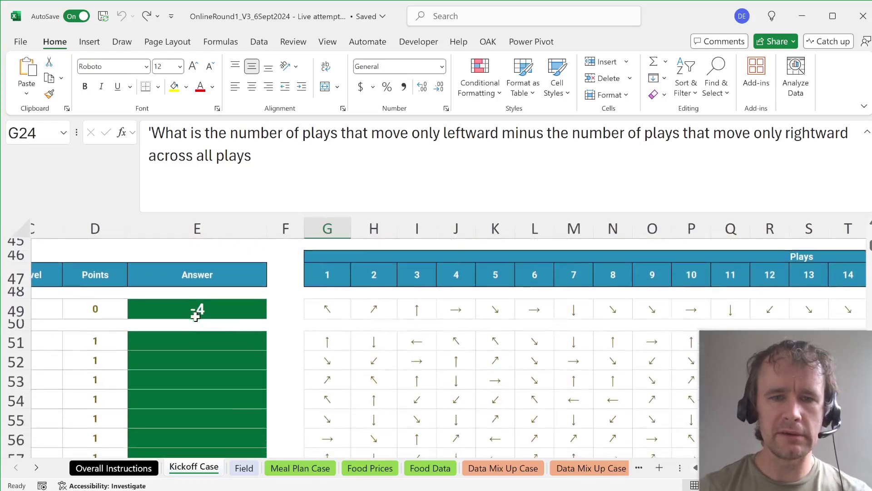
{"action": "scroll", "coordinate": [196, 317], "scroll_direction": "right", "scroll_amount": 2}
{"action": "scroll", "coordinate": [195, 316], "scroll_direction": "right", "scroll_amount": 1}
{"action": "scroll", "coordinate": [195, 316], "scroll_direction": "down", "scroll_amount": 4}
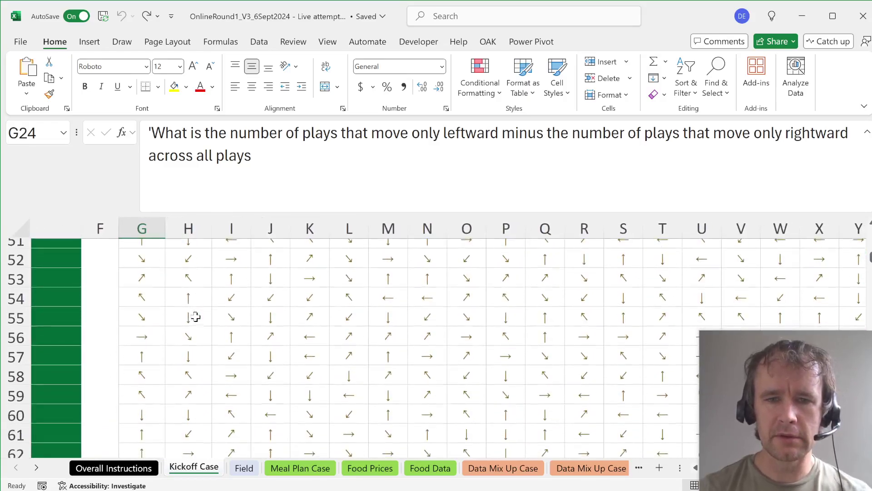
{"action": "scroll", "coordinate": [195, 316], "scroll_direction": "up", "scroll_amount": 11}
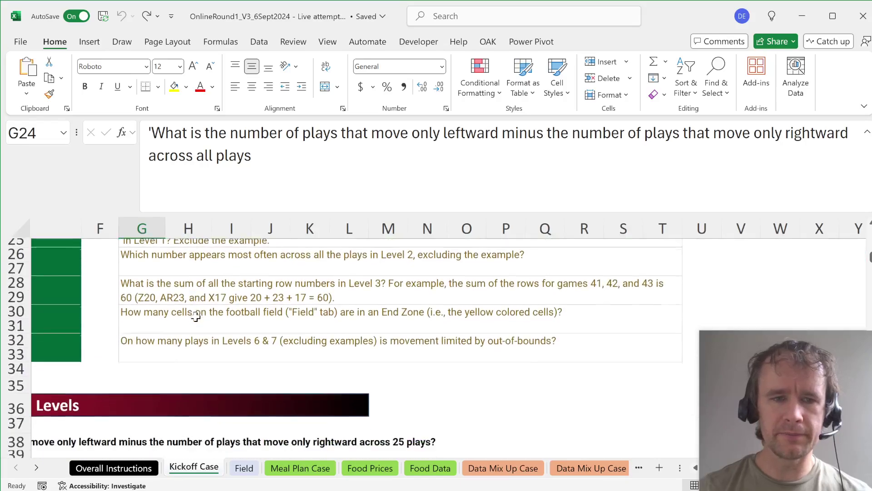
{"action": "scroll", "coordinate": [195, 317], "scroll_direction": "down", "scroll_amount": 4}
{"action": "scroll", "coordinate": [195, 317], "scroll_direction": "down", "scroll_amount": 1}
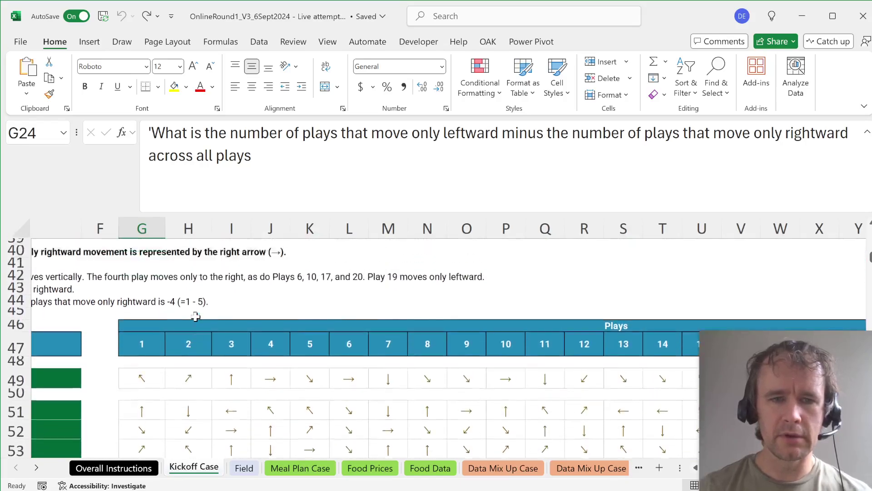
{"action": "scroll", "coordinate": [195, 317], "scroll_direction": "up", "scroll_amount": 1}
{"action": "scroll", "coordinate": [232, 323], "scroll_direction": "up", "scroll_amount": 9}
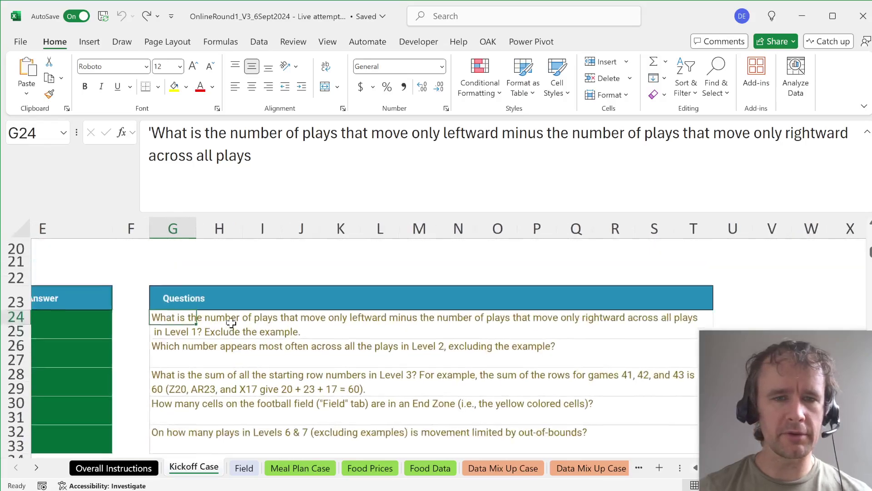
Step: Enter =UNIQUE(G51:G70) in the empty cell P10 to list the distinct arrows from the first Level 1 play column
{"action": "scroll", "coordinate": [231, 323], "scroll_direction": "left", "scroll_amount": 1}
{"action": "scroll", "coordinate": [232, 323], "scroll_direction": "left", "scroll_amount": 1}
{"action": "scroll", "coordinate": [231, 323], "scroll_direction": "right", "scroll_amount": 3}
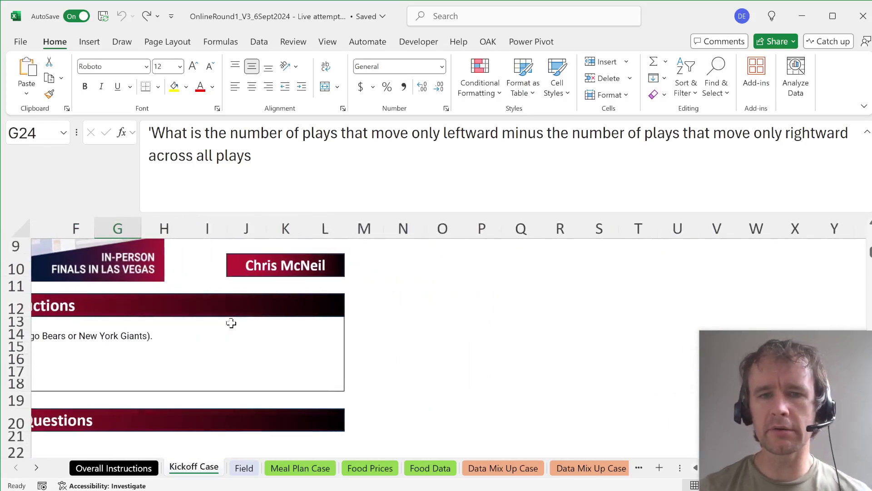
{"action": "left_click", "coordinate": [469, 258]}
{"action": "type", "text": "=uniq"}
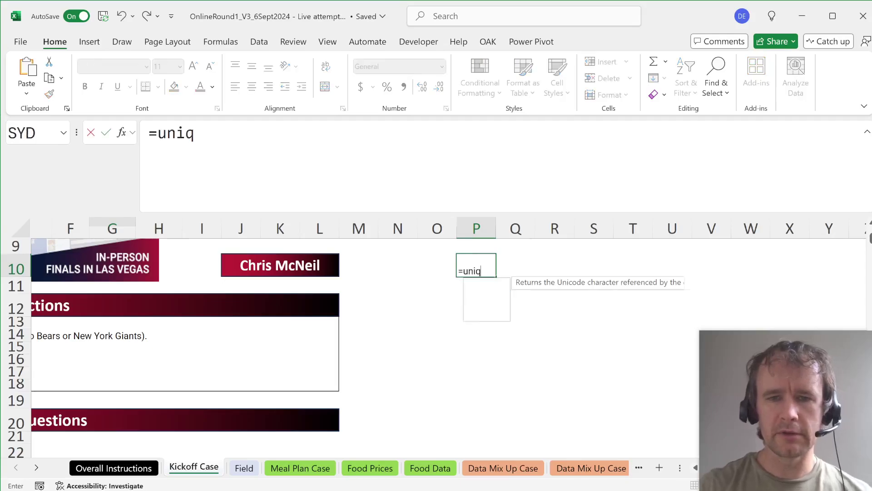
{"action": "key", "text": "Tab"}
{"action": "scroll", "coordinate": [463, 256], "scroll_direction": "down", "scroll_amount": 10}
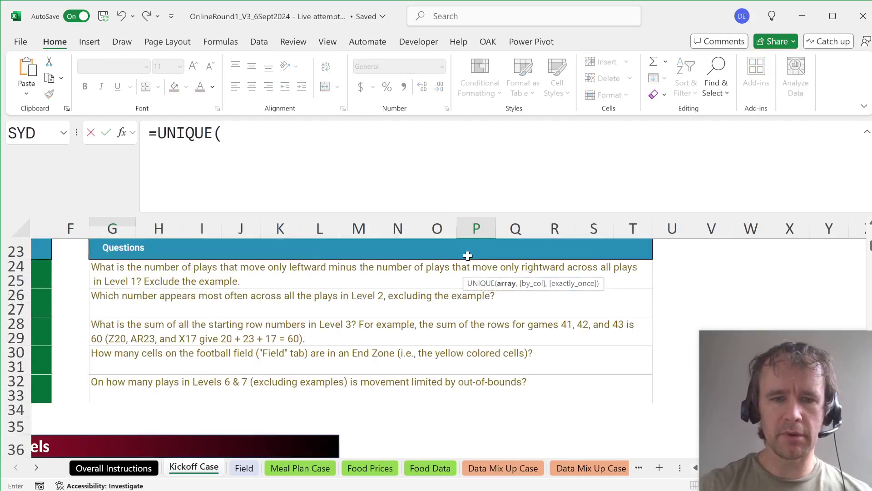
{"action": "scroll", "coordinate": [293, 376], "scroll_direction": "down", "scroll_amount": 2}
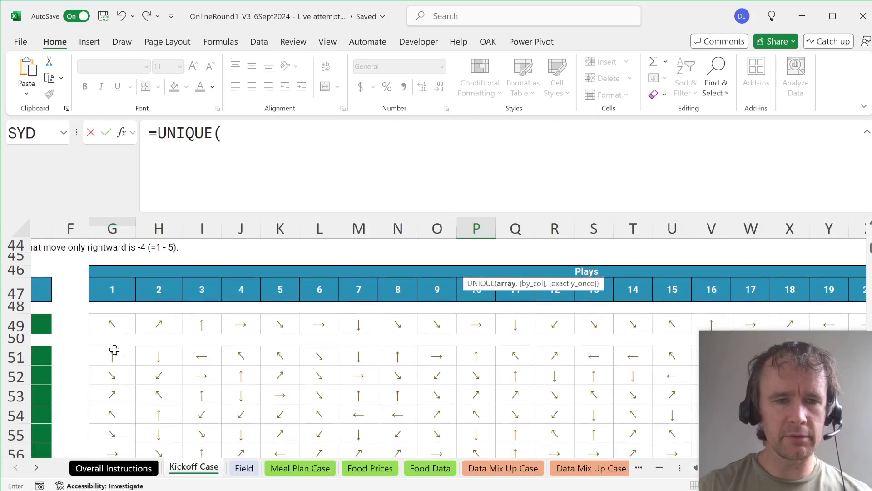
{"action": "left_click", "coordinate": [113, 353]}
{"action": "key", "text": "ctrl+shift+Down"}
{"action": "type", "text": ")"}
{"action": "key", "text": "Return"}
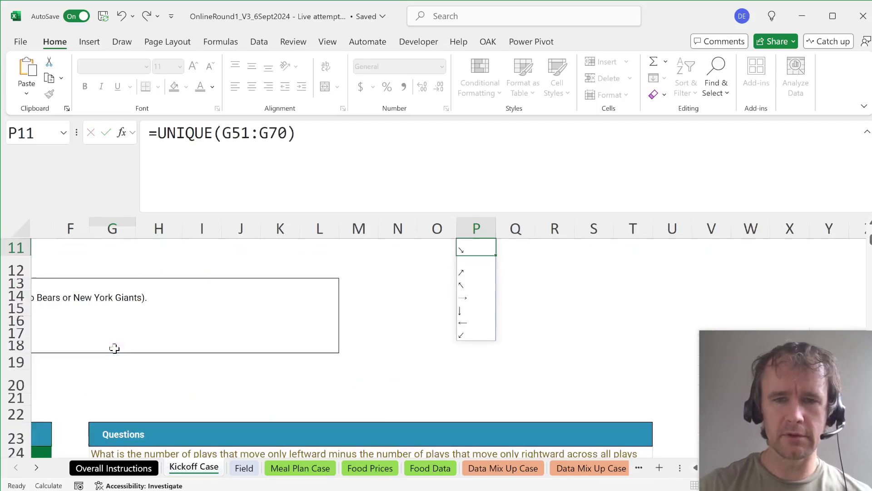
Step: Replace the UNIQUE formula in P10 and its spilled arrow list with static values
{"action": "key", "text": "Up"}
{"action": "key", "text": "Up"}
{"action": "key", "text": "Down"}
{"action": "key", "text": "ctrl+shift+Down"}
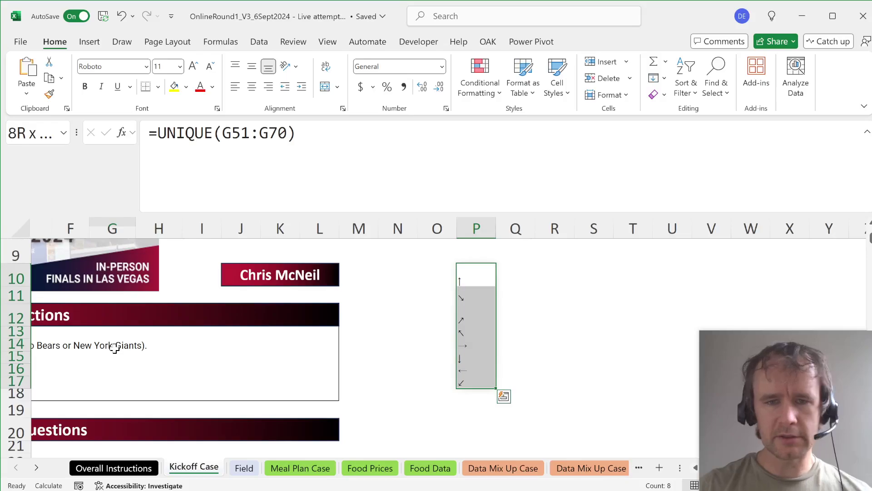
{"action": "key", "text": "ctrl+c"}
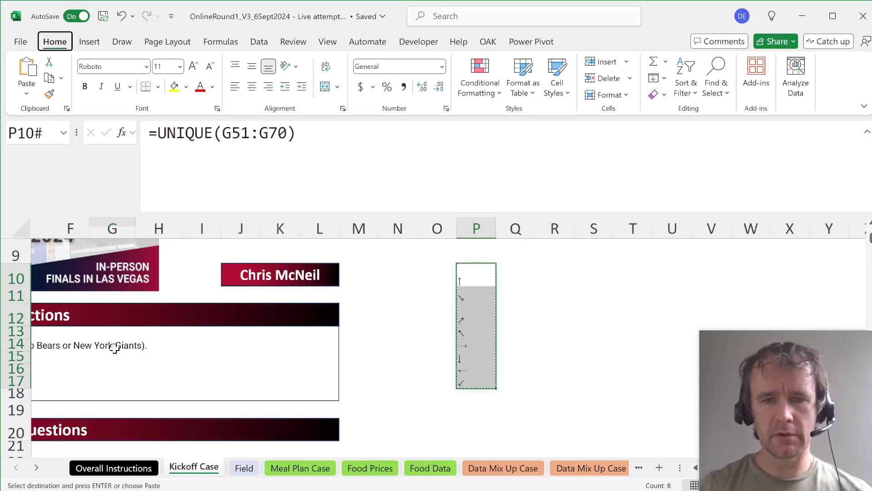
{"action": "key", "text": "alt+h"}
{"action": "key", "text": "v"}
{"action": "key", "text": "v"}
Step: Sort the arrow list in P10:P17 in ascending order
{"action": "key", "text": "alt+a"}
{"action": "key", "text": "s"}
{"action": "key", "text": "a"}
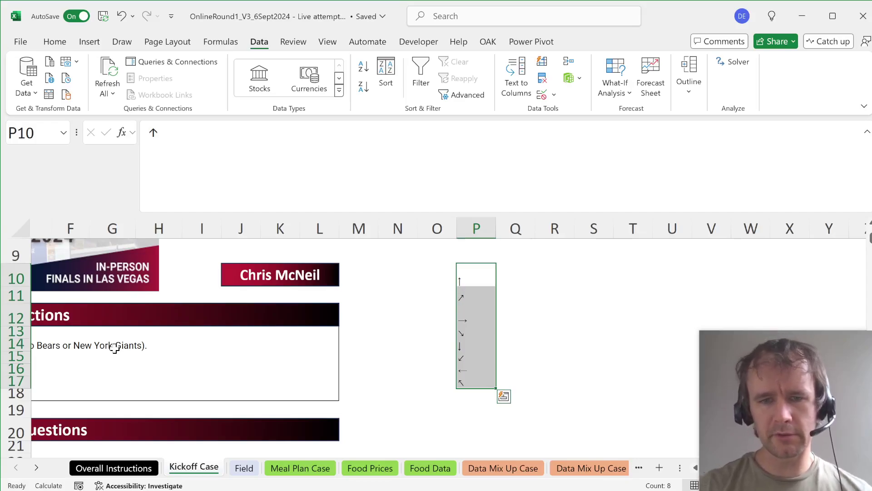
{"action": "key", "text": "Left"}
{"action": "key", "text": "Right"}
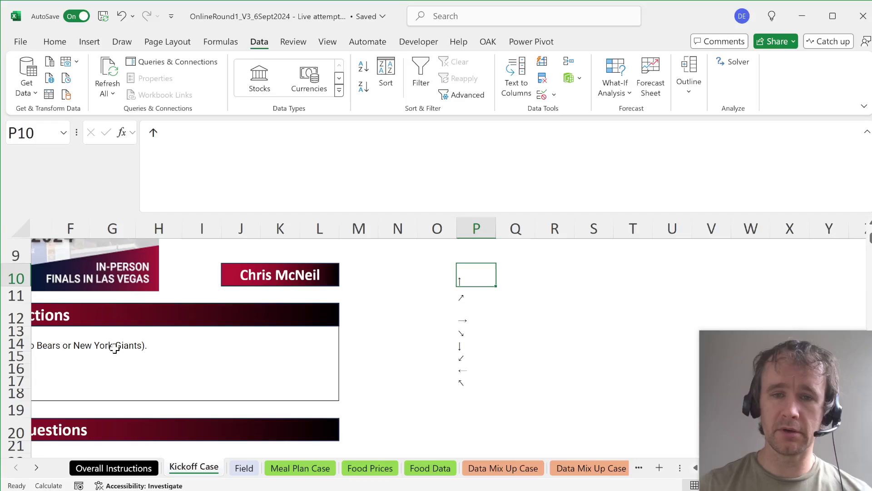
{"action": "key", "text": "Up"}
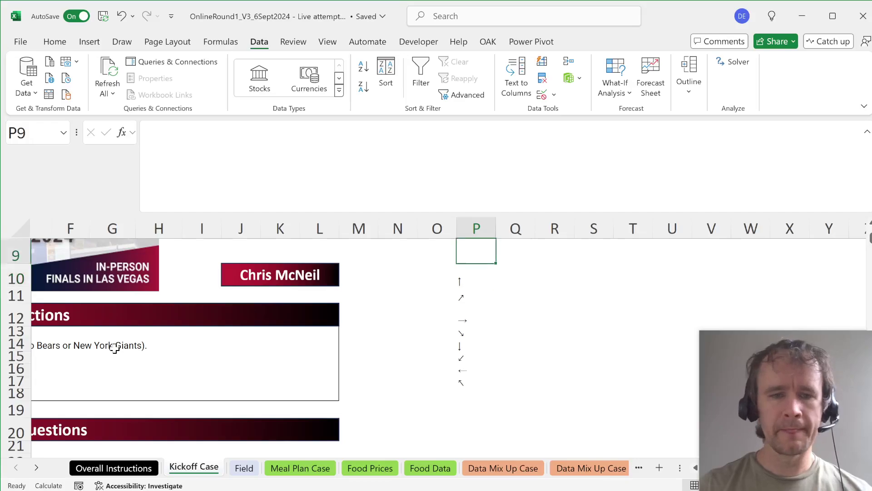
{"action": "right_click", "coordinate": [257, 370]}
{"action": "scroll", "coordinate": [384, 343], "scroll_direction": "left", "scroll_amount": 2}
{"action": "scroll", "coordinate": [438, 356], "scroll_direction": "down", "scroll_amount": 2}
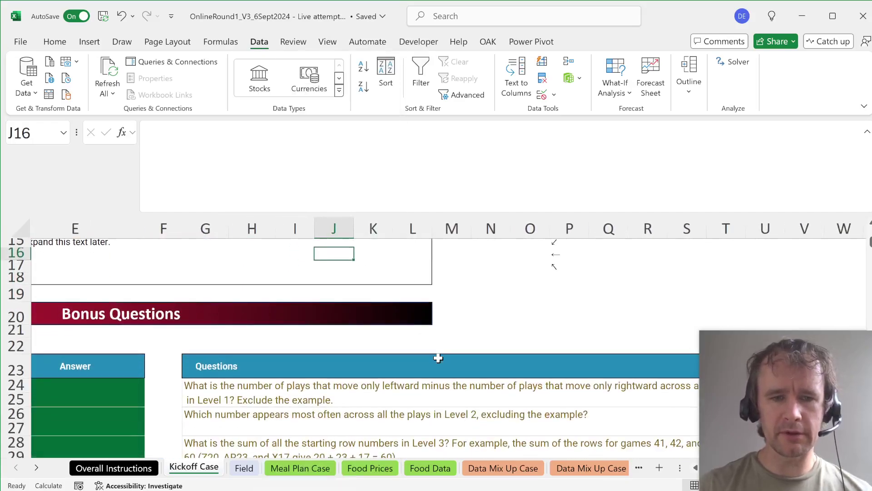
{"action": "scroll", "coordinate": [438, 356], "scroll_direction": "up", "scroll_amount": 2}
{"action": "left_click", "coordinate": [566, 272]}
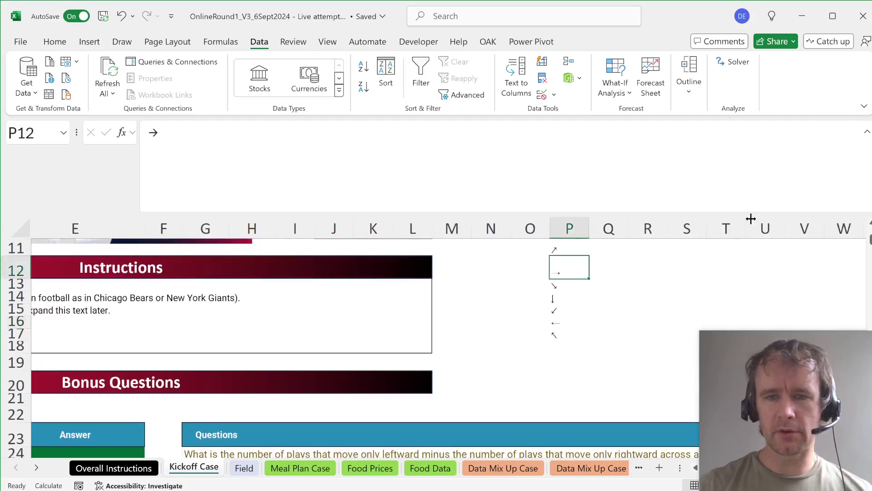
{"action": "key", "text": "Right"}
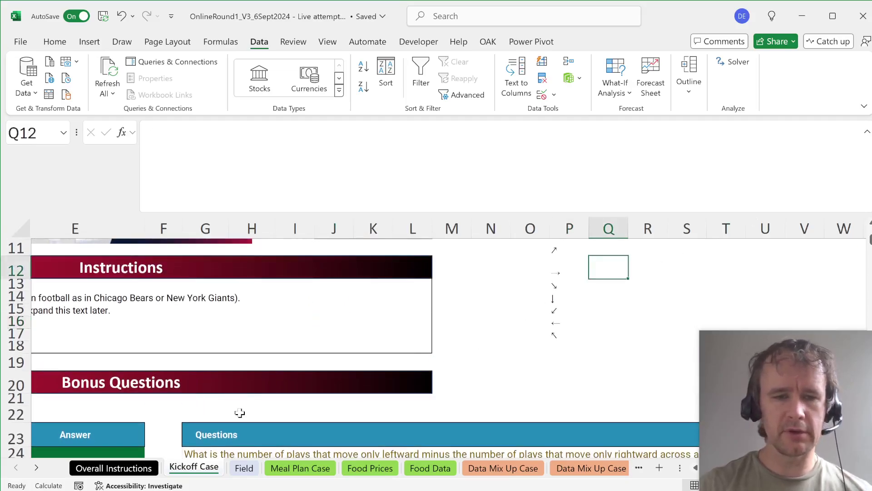
Step: Read bonus questions 2 to 5 in G26 to G32, including the levels they relate to and their points
{"action": "scroll", "coordinate": [239, 413], "scroll_direction": "down", "scroll_amount": 4}
{"action": "scroll", "coordinate": [239, 413], "scroll_direction": "left", "scroll_amount": 1}
{"action": "left_click", "coordinate": [224, 296]}
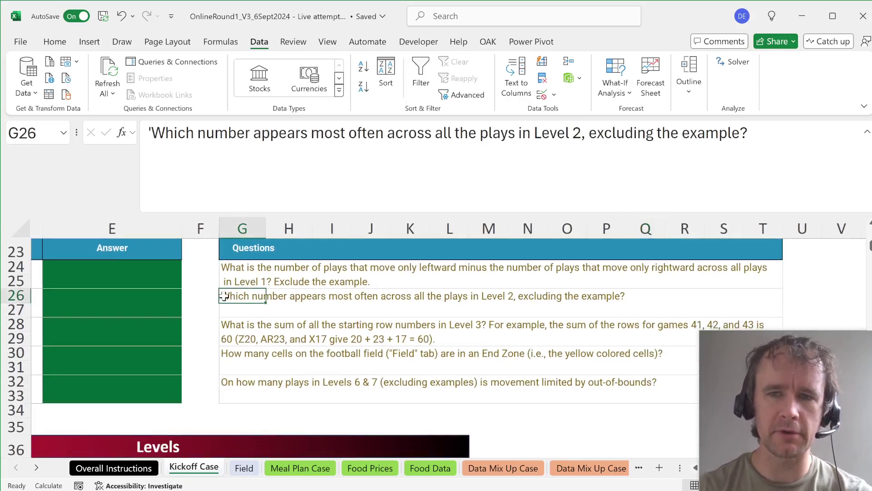
{"action": "left_click", "coordinate": [225, 325]}
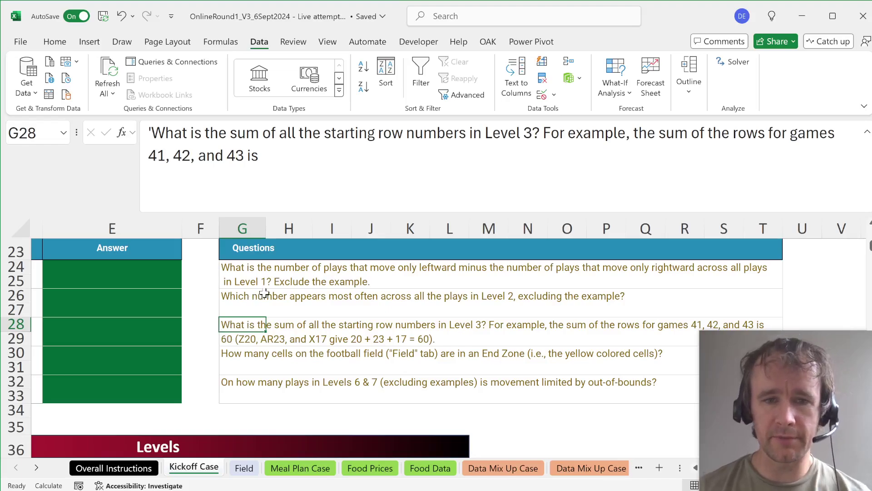
{"action": "scroll", "coordinate": [282, 303], "scroll_direction": "down", "scroll_amount": 1}
{"action": "left_click", "coordinate": [232, 310]}
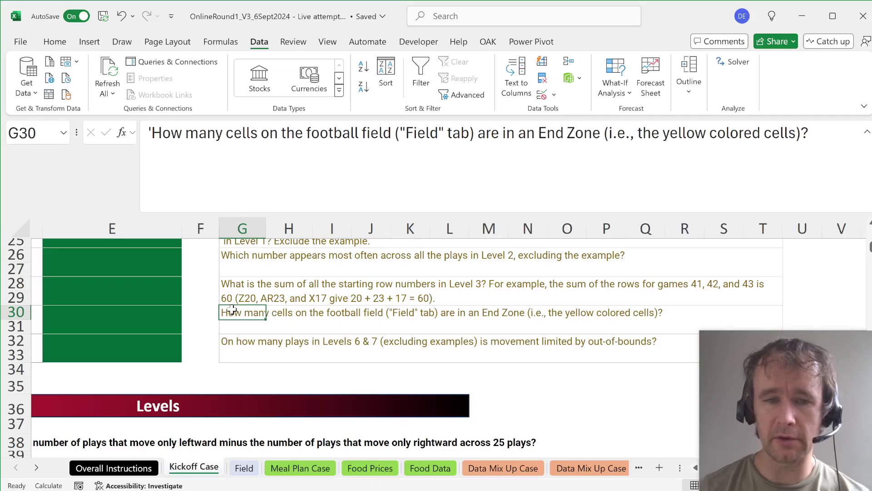
{"action": "scroll", "coordinate": [232, 310], "scroll_direction": "down", "scroll_amount": 1}
{"action": "left_click", "coordinate": [229, 314]}
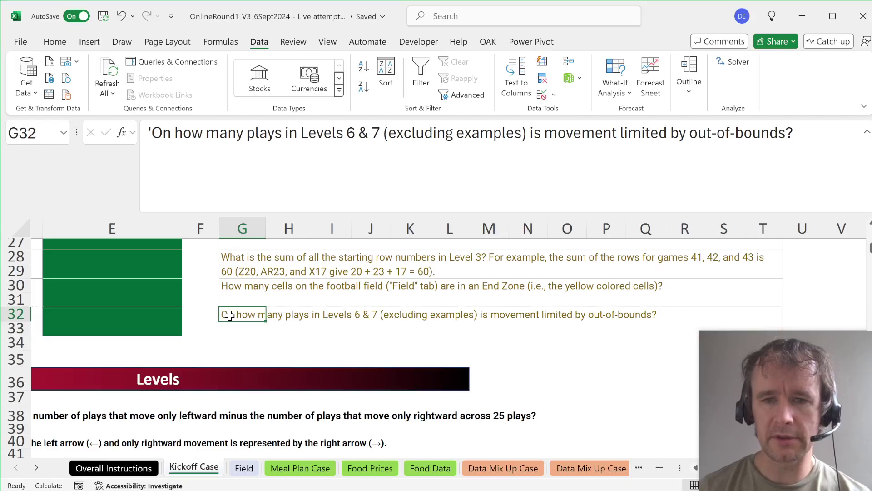
{"action": "scroll", "coordinate": [229, 314], "scroll_direction": "left", "scroll_amount": 2}
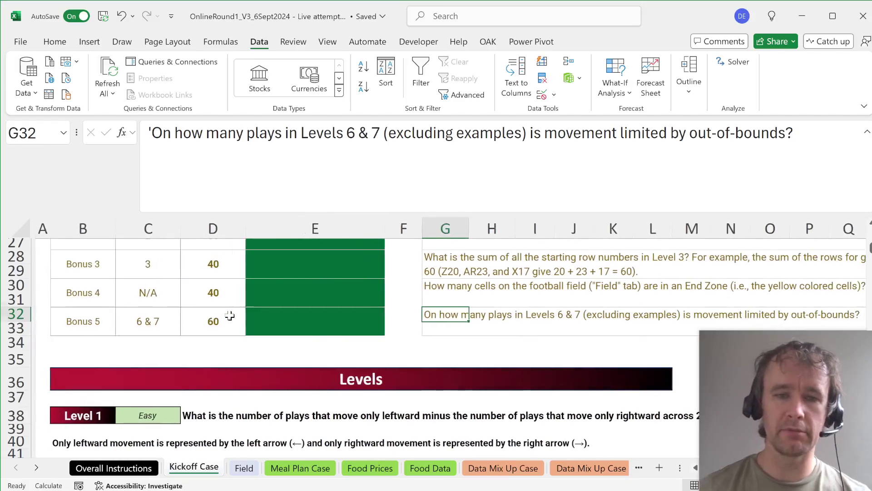
Step: Read the Level 1 question, its arrow rules, the Example1 explanation and the layout of the game table
{"action": "scroll", "coordinate": [229, 315], "scroll_direction": "down", "scroll_amount": 3}
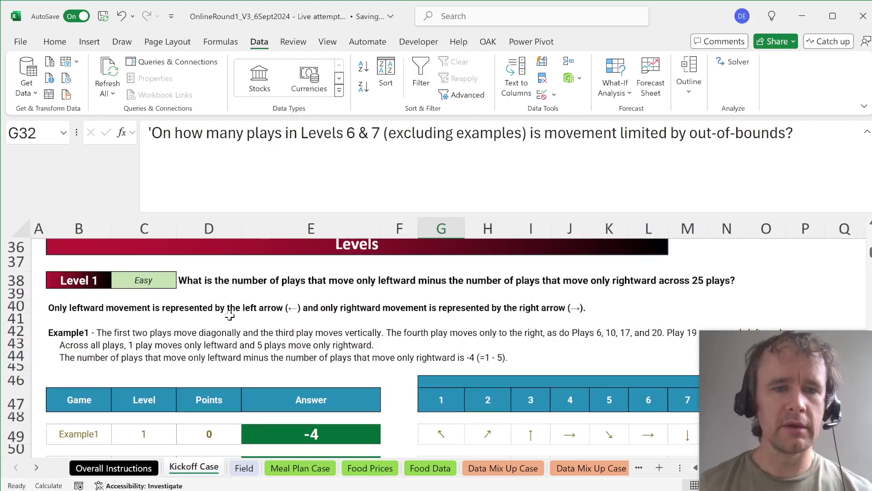
{"action": "scroll", "coordinate": [230, 315], "scroll_direction": "down", "scroll_amount": 1}
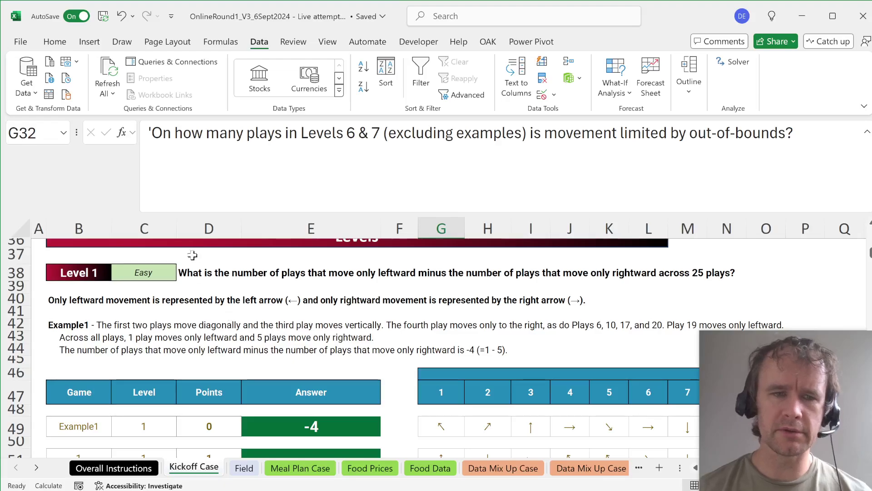
{"action": "left_click", "coordinate": [198, 273]}
{"action": "left_click", "coordinate": [58, 303]}
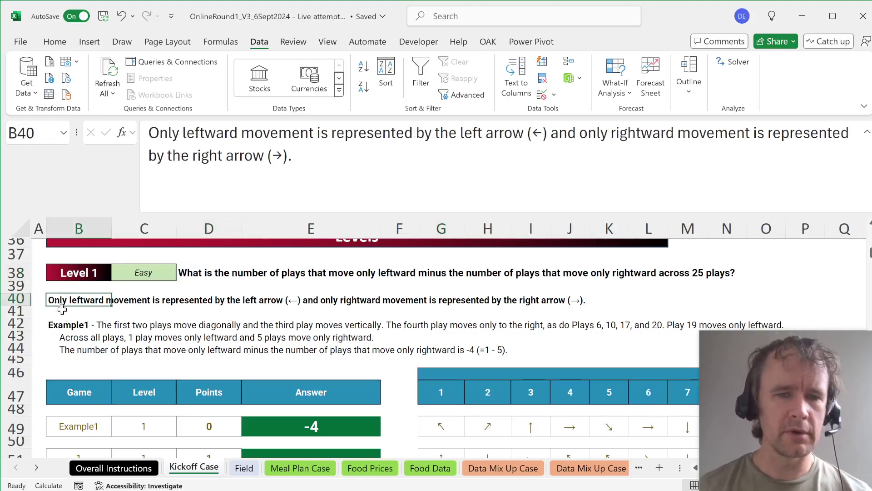
{"action": "scroll", "coordinate": [140, 345], "scroll_direction": "down", "scroll_amount": 2}
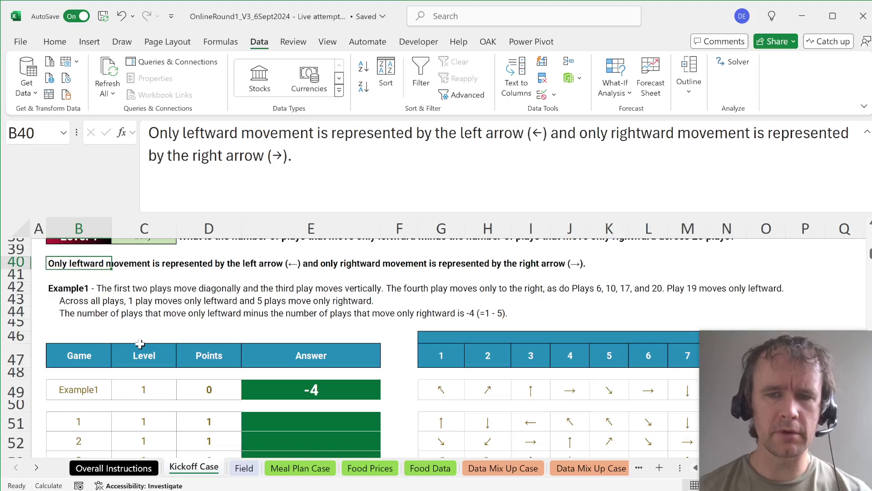
{"action": "scroll", "coordinate": [140, 344], "scroll_direction": "down", "scroll_amount": 2}
{"action": "scroll", "coordinate": [140, 344], "scroll_direction": "up", "scroll_amount": 3}
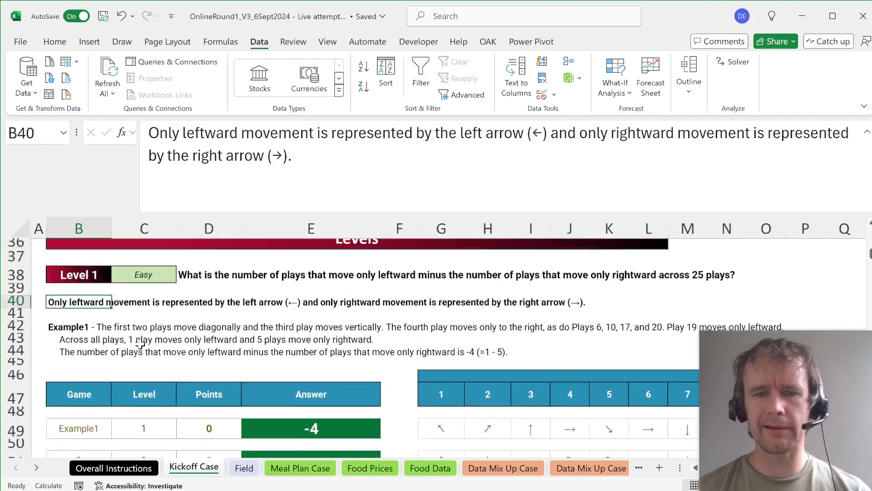
Step: Name the left-arrow cell P16 in the sorted arrow list lf
{"action": "scroll", "coordinate": [140, 344], "scroll_direction": "up", "scroll_amount": 5}
{"action": "scroll", "coordinate": [139, 344], "scroll_direction": "right", "scroll_amount": 3}
{"action": "scroll", "coordinate": [140, 344], "scroll_direction": "up", "scroll_amount": 5}
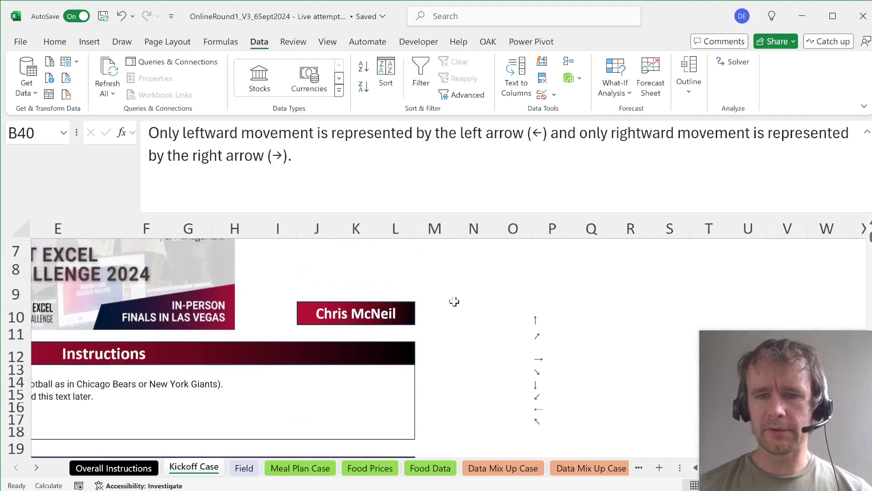
{"action": "left_click", "coordinate": [541, 410]}
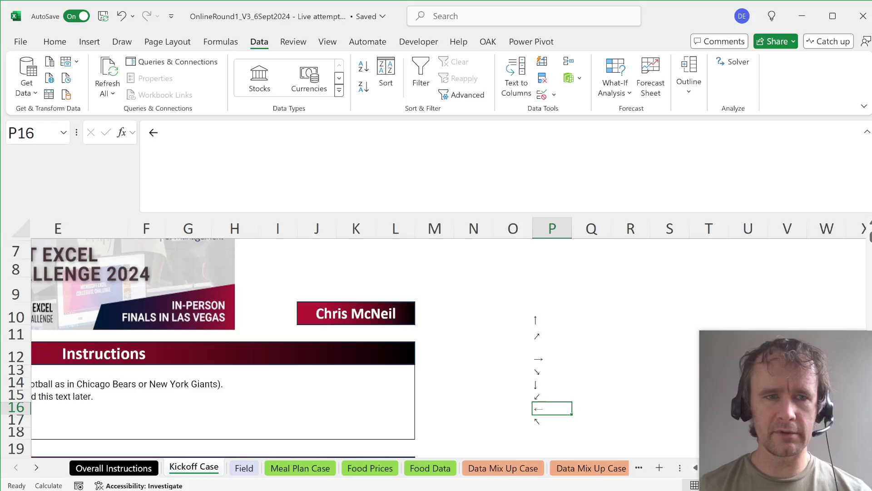
{"action": "key", "text": "alt+F3"}
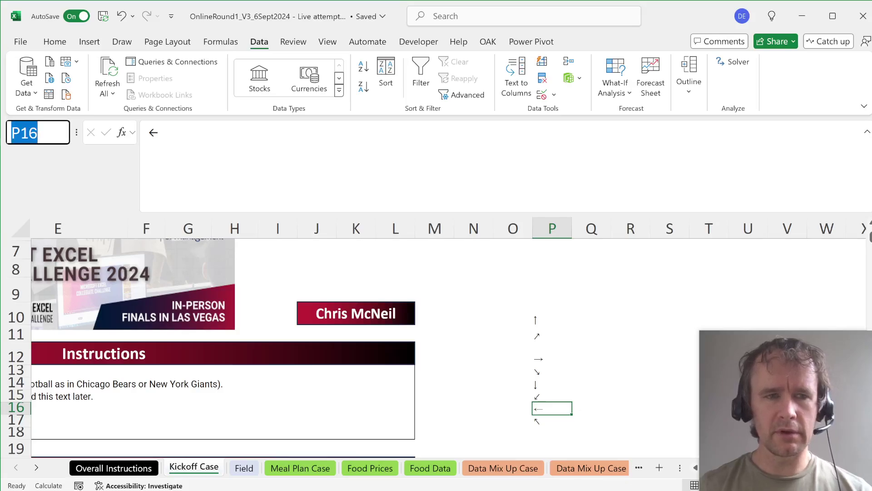
{"action": "key", "text": "Escape"}
Step: Name the right-arrow cell P12 in the sorted arrow list rt
{"action": "key", "text": "Up"}
{"action": "key", "text": "Up"}
{"action": "key", "text": "Up"}
{"action": "key", "text": "Up"}
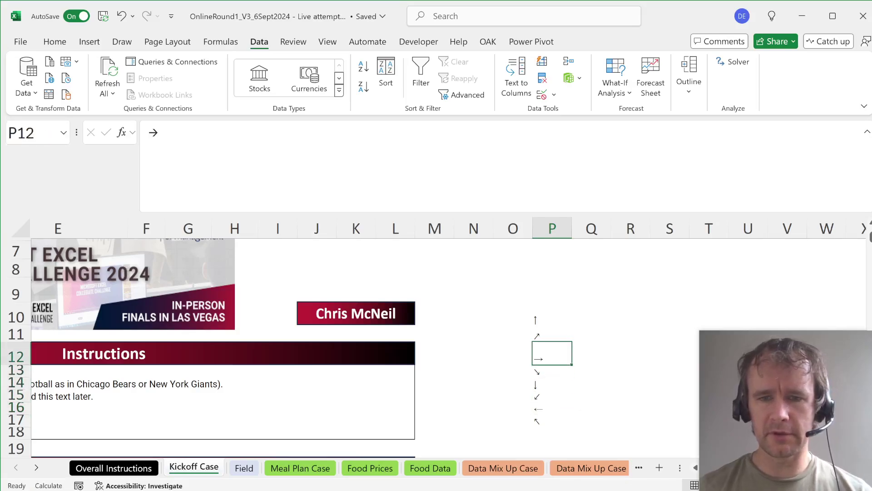
{"action": "key", "text": "alt+F3"}
{"action": "type", "text": "rt"}
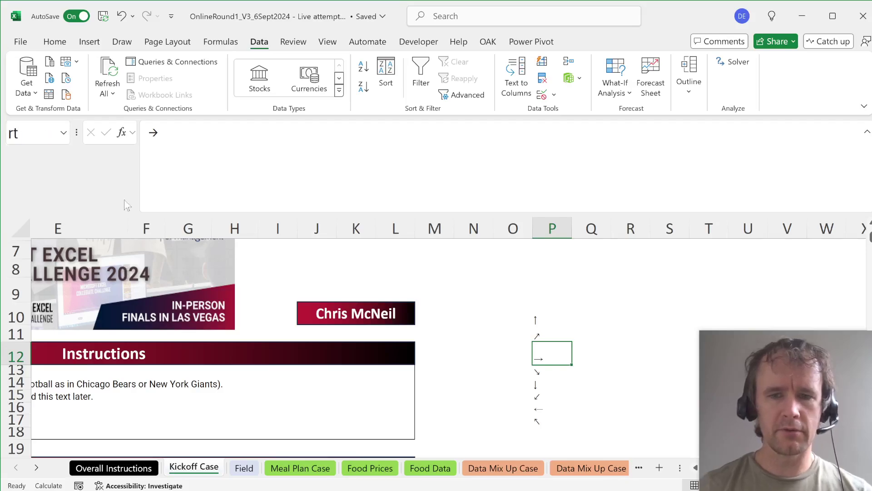
Step: Begin the game 1 answer in E51 with =COUNTIF(G51:AE51,lf) to count the leftward plays
{"action": "scroll", "coordinate": [220, 334], "scroll_direction": "down", "scroll_amount": 12}
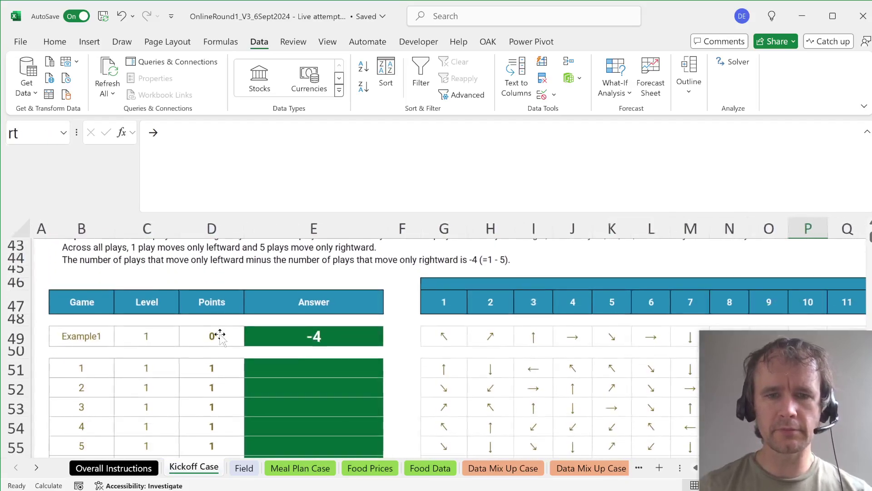
{"action": "left_click", "coordinate": [254, 366]}
{"action": "type", "text": "=coun"}
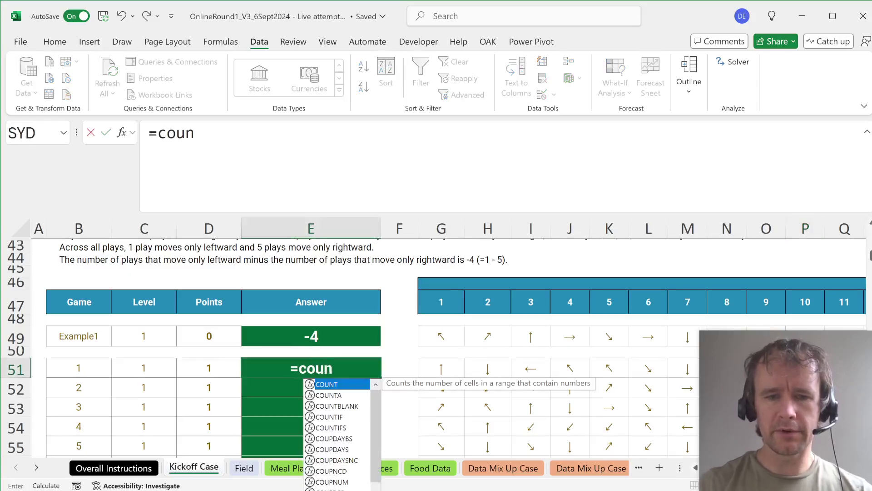
{"action": "type", "text": "tif("}
{"action": "key", "text": "Right"}
{"action": "key", "text": "Right"}
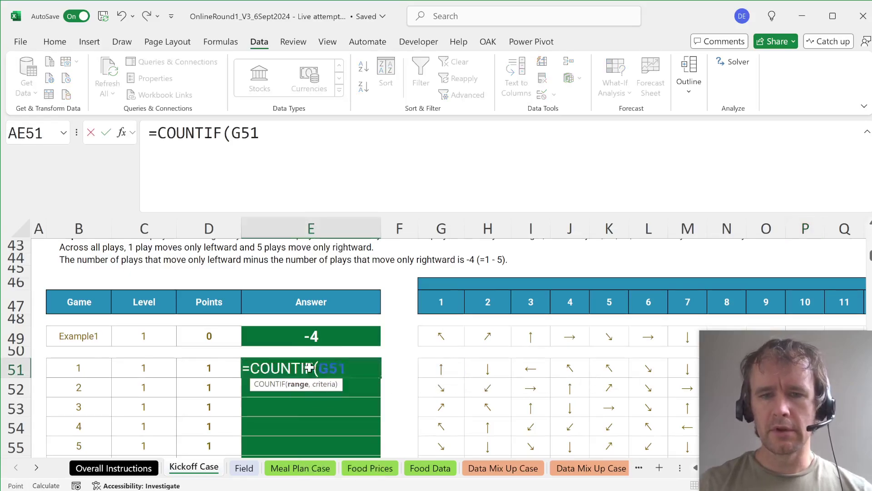
{"action": "key", "text": "ctrl+shift+Right"}
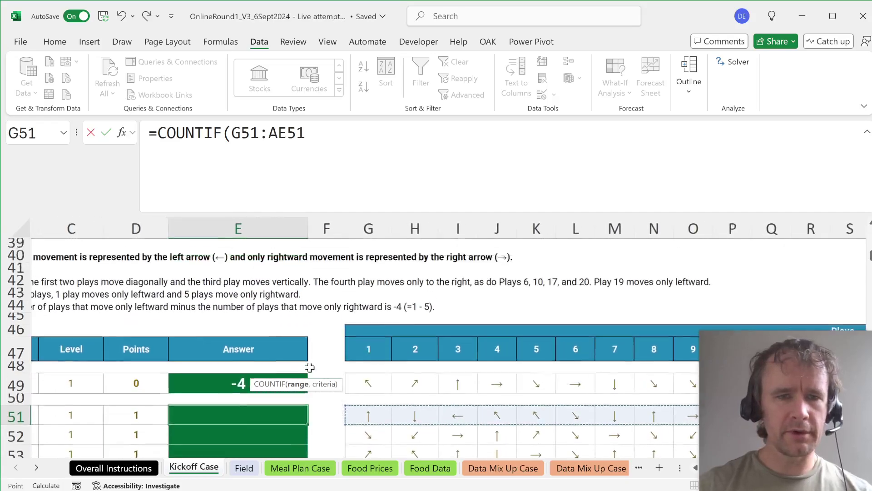
{"action": "scroll", "coordinate": [310, 367], "scroll_direction": "up", "scroll_amount": 3}
{"action": "scroll", "coordinate": [310, 367], "scroll_direction": "down", "scroll_amount": 1}
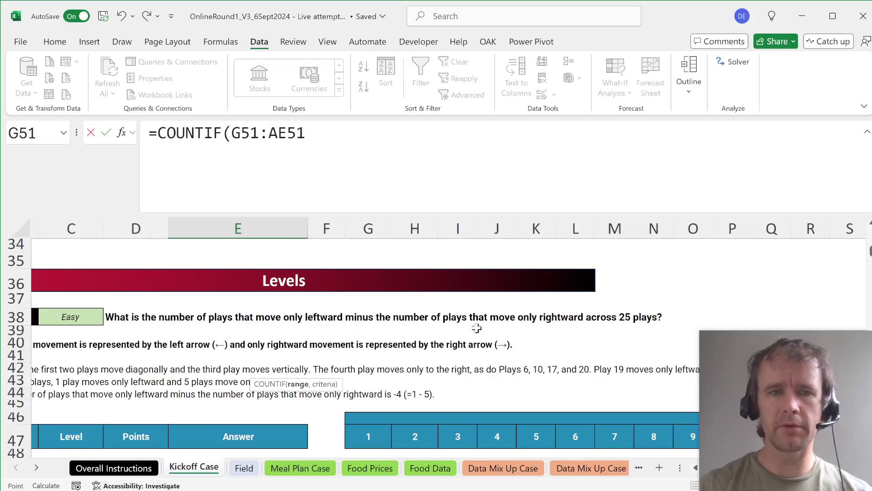
{"action": "type", "text": ",lf)"}
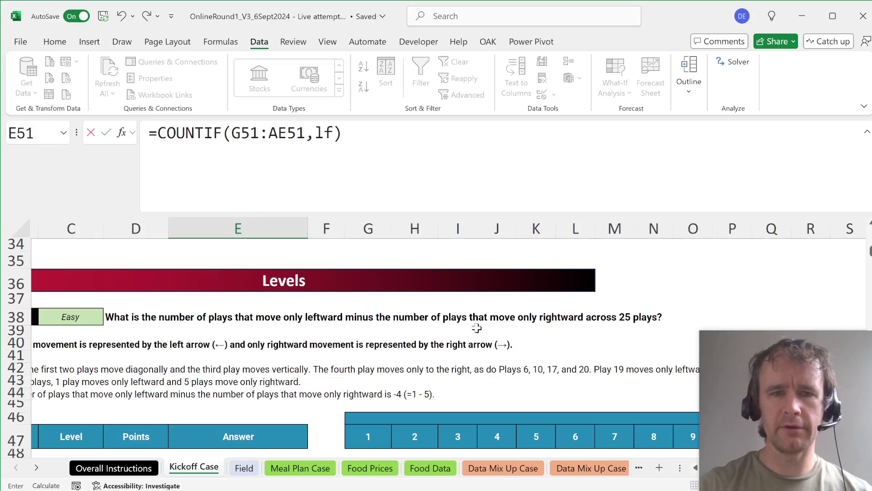
Step: Complete the E51 formula by subtracting the rightward plays with -COUNTIF(G51:AE51,rt)
{"action": "type", "text": "-cou"}
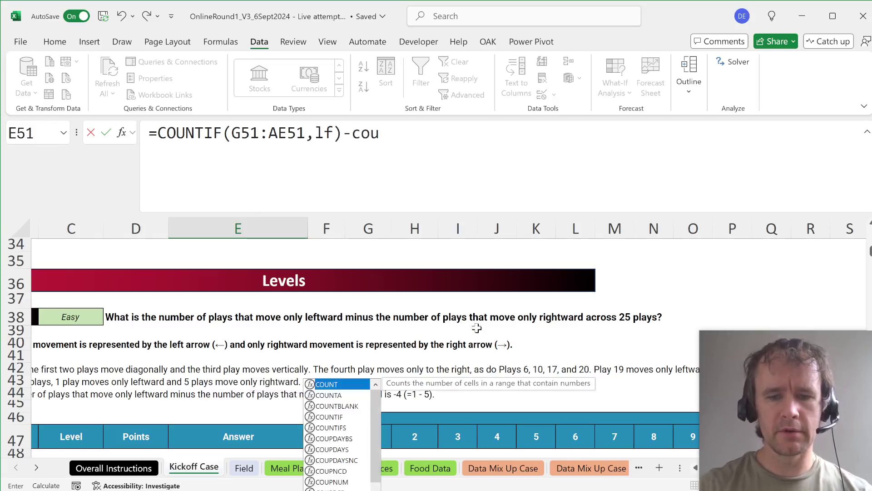
{"action": "type", "text": "ntif"}
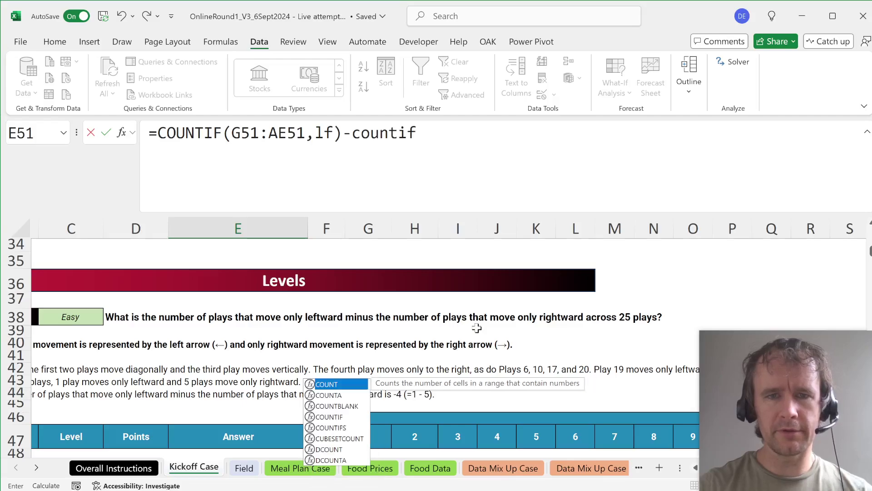
{"action": "key", "text": "Tab"}
{"action": "type", "text": "G51:A"}
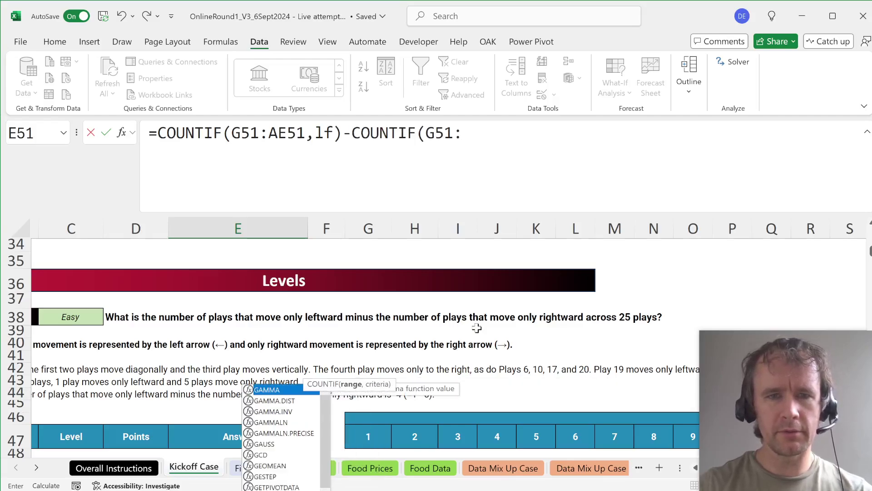
{"action": "type", "text": "E51,"}
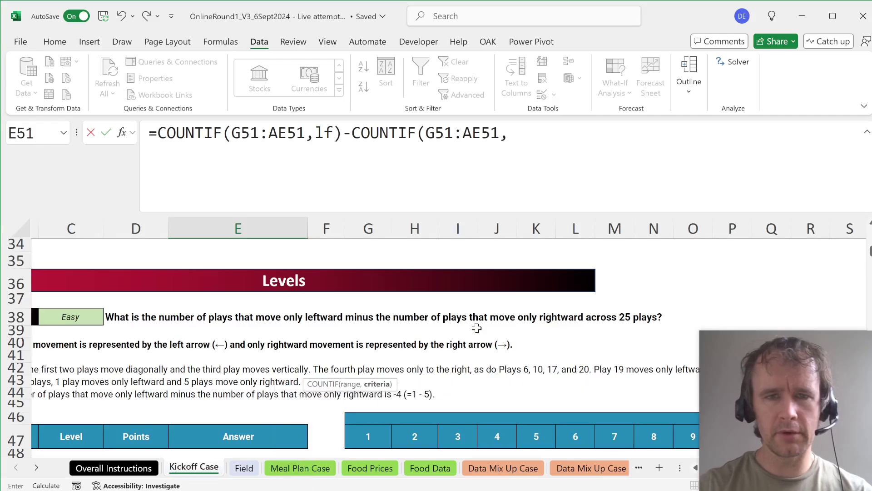
{"action": "type", "text": "rt"}
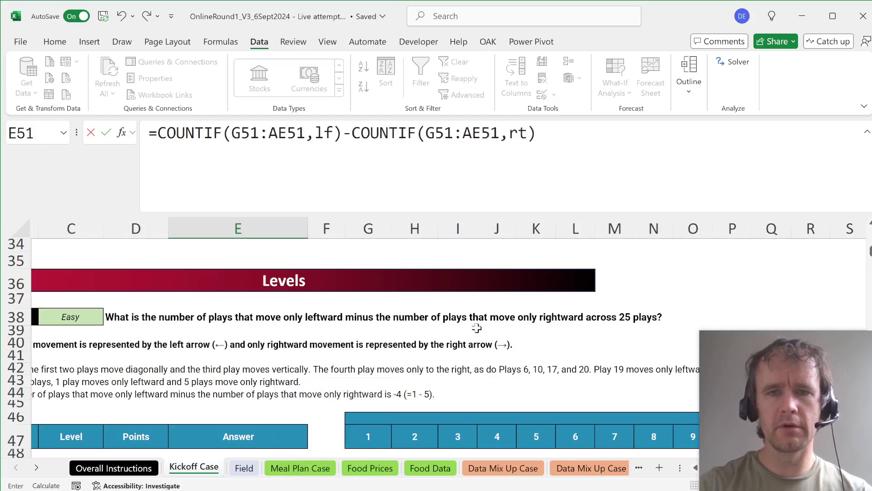
{"action": "key", "text": "Return"}
Step: Copy the E51 formula into the Example1 answer cell E49 to test it against the given example
{"action": "key", "text": "Up"}
{"action": "key", "text": "ctrl+c"}
{"action": "key", "text": "Up"}
{"action": "key", "text": "Up"}
{"action": "key", "text": "ctrl+v"}
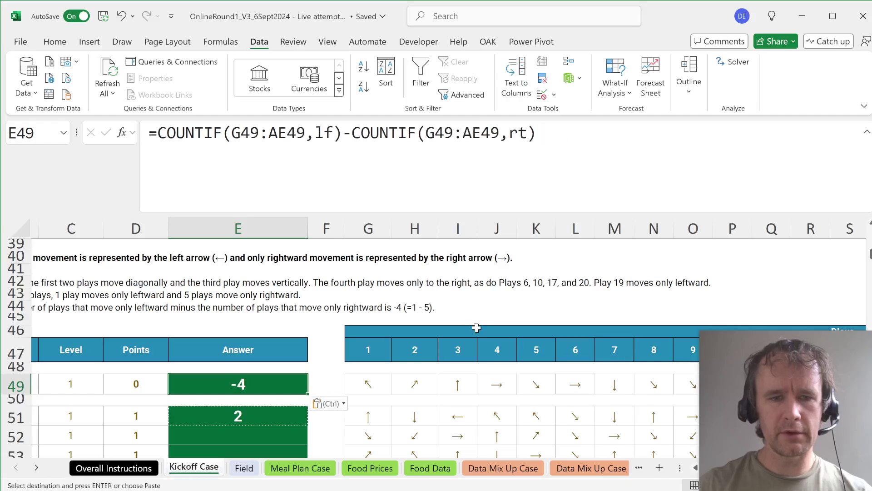
Step: Fill the copied formula down the Level 1 answer cells E51:E70
{"action": "key", "text": "Down"}
{"action": "key", "text": "Down"}
{"action": "key", "text": "Left"}
{"action": "key", "text": "Right"}
{"action": "key", "text": "ctrl+shift+Down"}
{"action": "key", "text": "ctrl+v"}
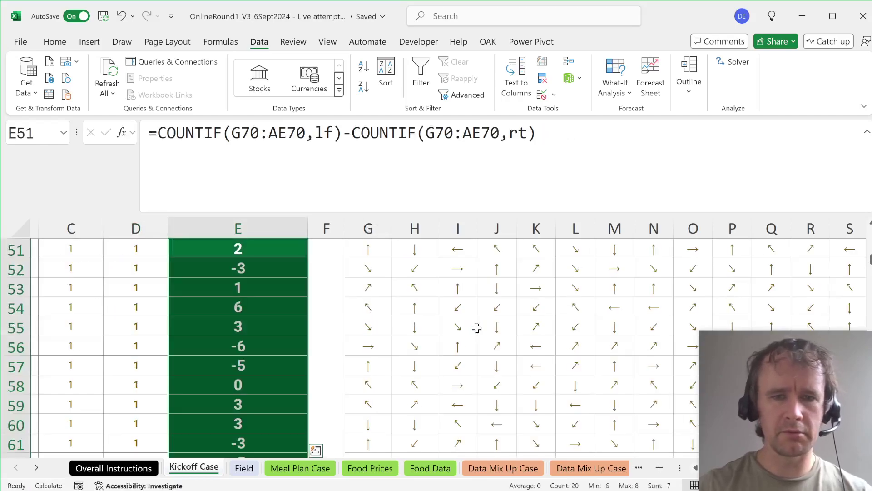
Step: Copy the E51 formula text with its references unchanged into the Bonus 1 answer cell E24
{"action": "scroll", "coordinate": [476, 328], "scroll_direction": "up", "scroll_amount": 10}
{"action": "scroll", "coordinate": [477, 327], "scroll_direction": "down", "scroll_amount": 1}
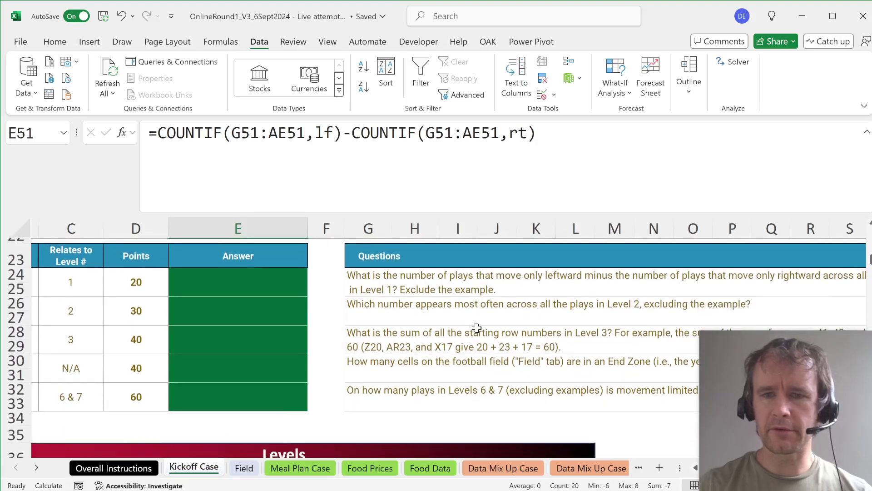
{"action": "scroll", "coordinate": [419, 324], "scroll_direction": "down", "scroll_amount": 5}
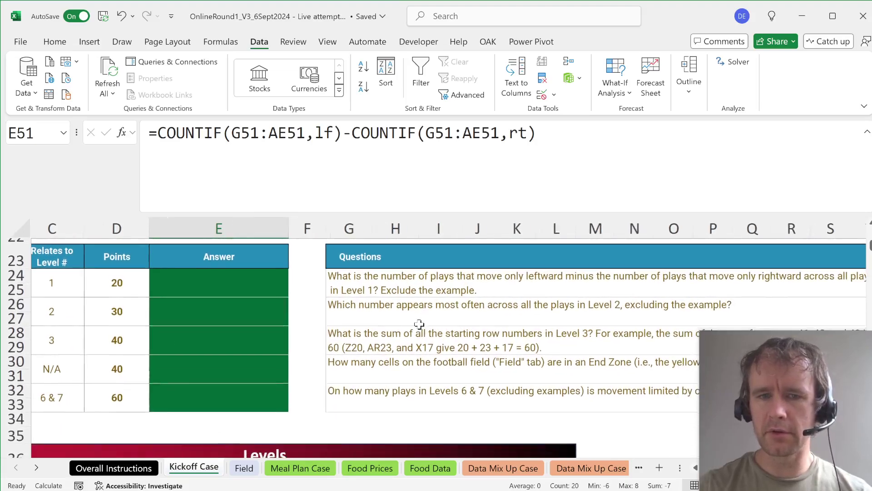
{"action": "left_click", "coordinate": [243, 413]}
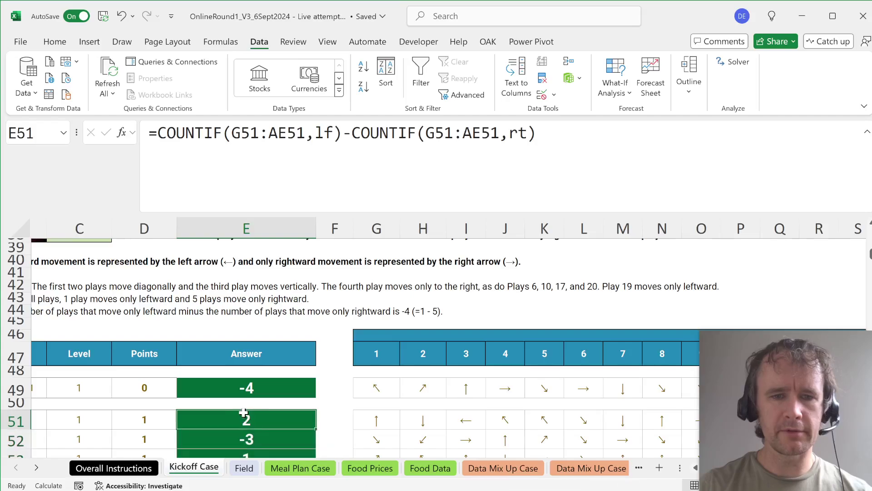
{"action": "key", "text": "F2"}
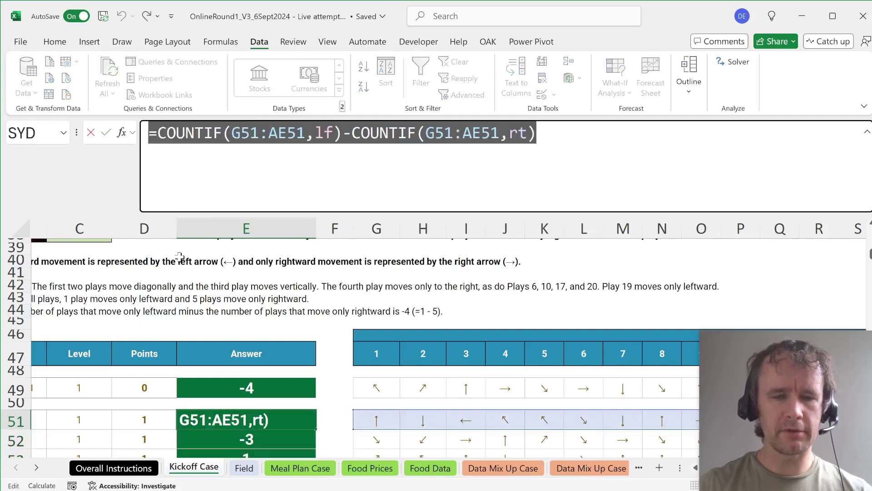
{"action": "key", "text": "Escape"}
{"action": "scroll", "coordinate": [253, 314], "scroll_direction": "up", "scroll_amount": 3}
{"action": "scroll", "coordinate": [253, 313], "scroll_direction": "up", "scroll_amount": 3}
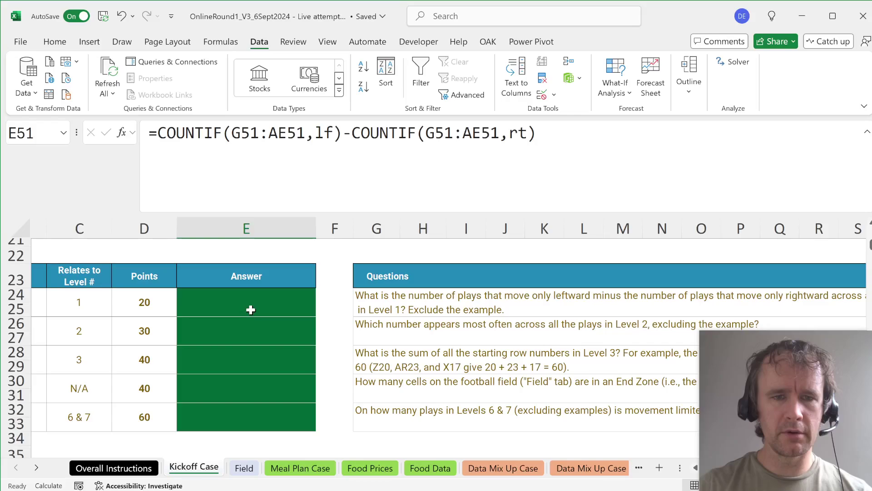
{"action": "left_click", "coordinate": [253, 308]}
{"action": "left_click", "coordinate": [292, 192]}
{"action": "key", "text": "ctrl+v"}
{"action": "scroll", "coordinate": [355, 347], "scroll_direction": "down", "scroll_amount": 10}
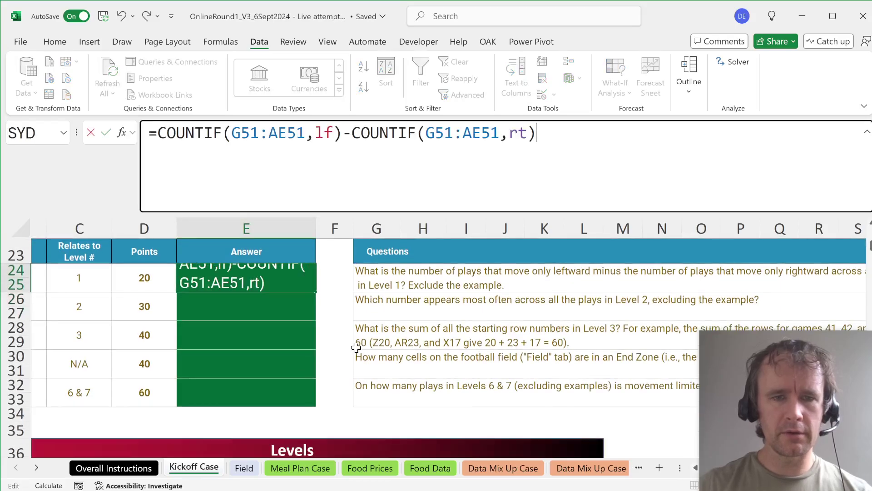
{"action": "key", "text": "Return"}
Step: Locate the last Level 1 game row and extend the first COUNTIF range in E24 to G51:AE70
{"action": "left_click", "coordinate": [364, 354]}
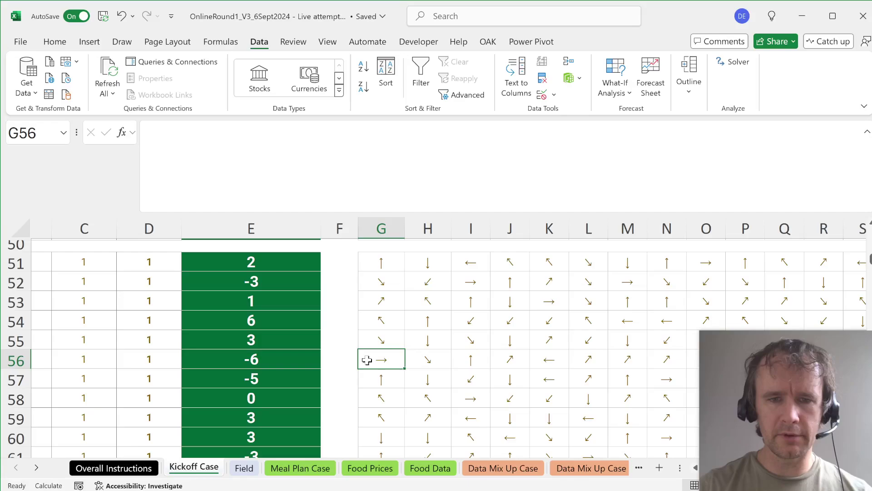
{"action": "key", "text": "ctrl+Down"}
{"action": "scroll", "coordinate": [368, 359], "scroll_direction": "up", "scroll_amount": 15}
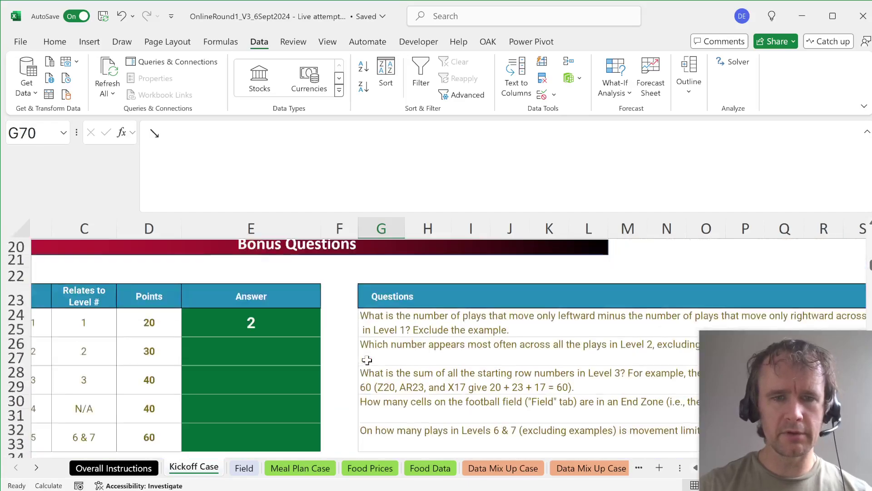
{"action": "scroll", "coordinate": [328, 358], "scroll_direction": "down", "scroll_amount": 3}
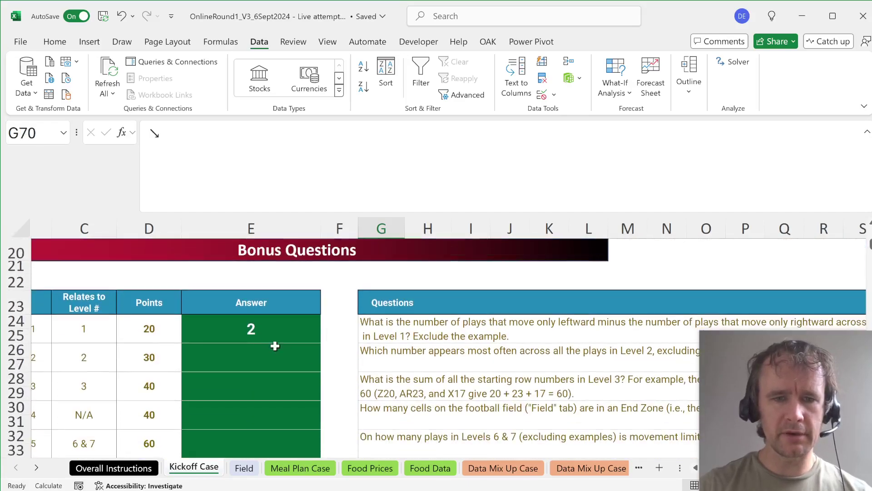
{"action": "left_click", "coordinate": [254, 328]}
{"action": "left_click", "coordinate": [306, 133]}
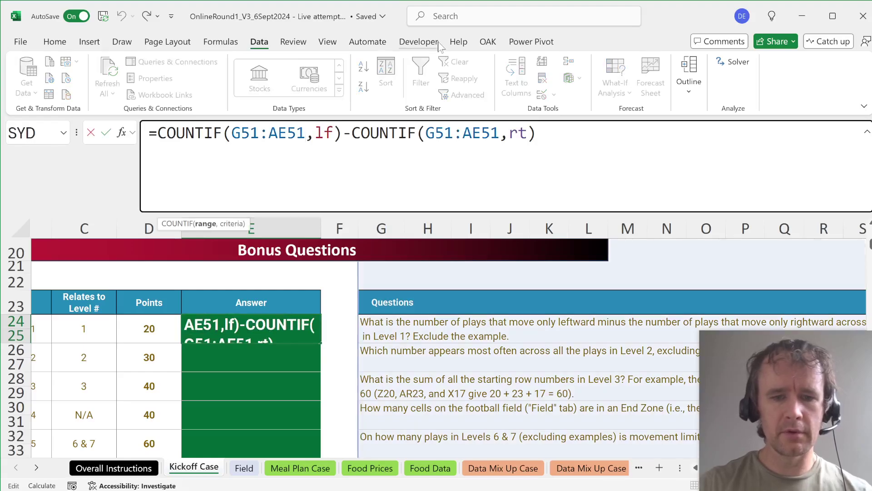
{"action": "key", "text": "BackSpace"}
{"action": "key", "text": "BackSpace"}
{"action": "type", "text": "70"}
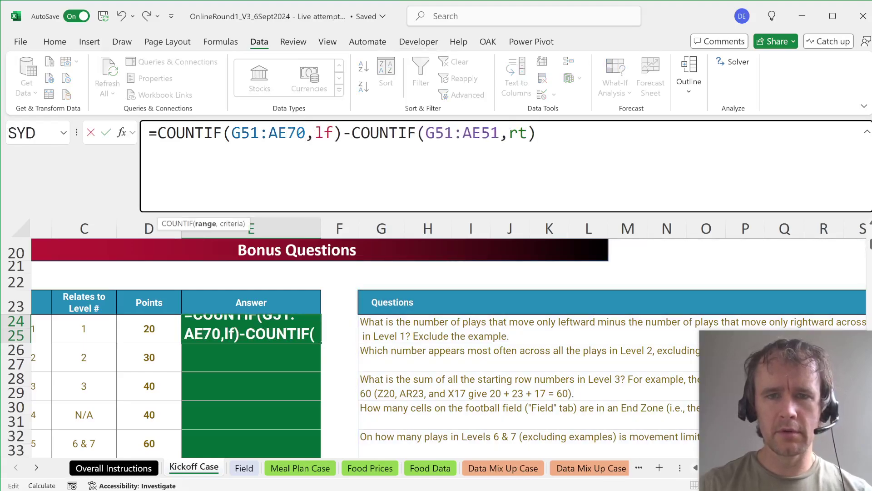
Step: Extend the second COUNTIF range in the Bonus 1 answer cell E24 to G51:AE70 and enter the formula
{"action": "key", "text": "End"}
{"action": "key", "text": "Left"}
{"action": "key", "text": "Left"}
{"action": "key", "text": "Left"}
{"action": "key", "text": "Left"}
{"action": "key", "text": "BackSpace"}
{"action": "key", "text": "BackSpace"}
{"action": "type", "text": "70"}
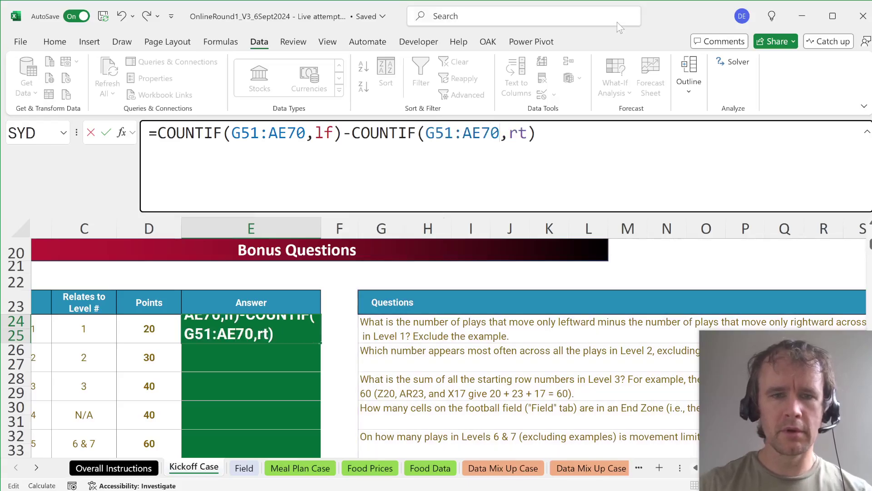
{"action": "key", "text": "Return"}
Step: Read the Level 2 question and its Example2, and examine how the plays combine arrows with numbers
{"action": "scroll", "coordinate": [455, 391], "scroll_direction": "down", "scroll_amount": 12}
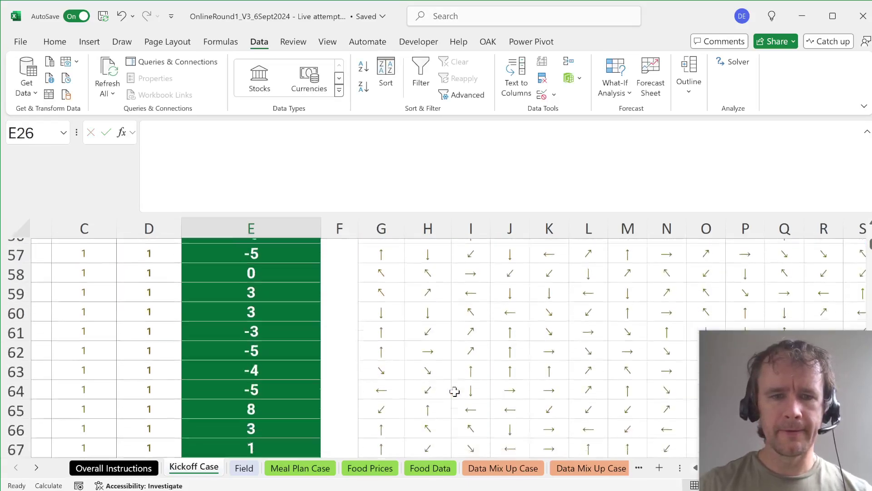
{"action": "scroll", "coordinate": [455, 392], "scroll_direction": "down", "scroll_amount": 5}
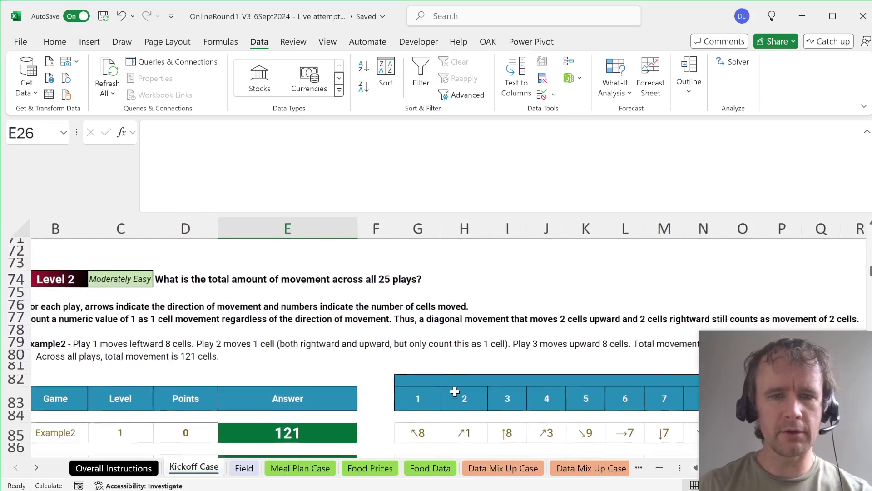
{"action": "scroll", "coordinate": [455, 391], "scroll_direction": "down", "scroll_amount": 1}
{"action": "scroll", "coordinate": [455, 391], "scroll_direction": "left", "scroll_amount": 1}
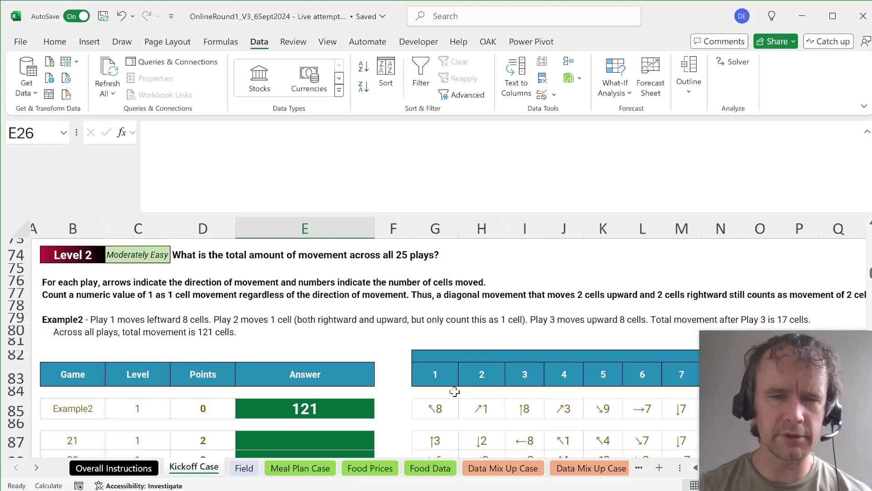
{"action": "scroll", "coordinate": [455, 392], "scroll_direction": "right", "scroll_amount": 3}
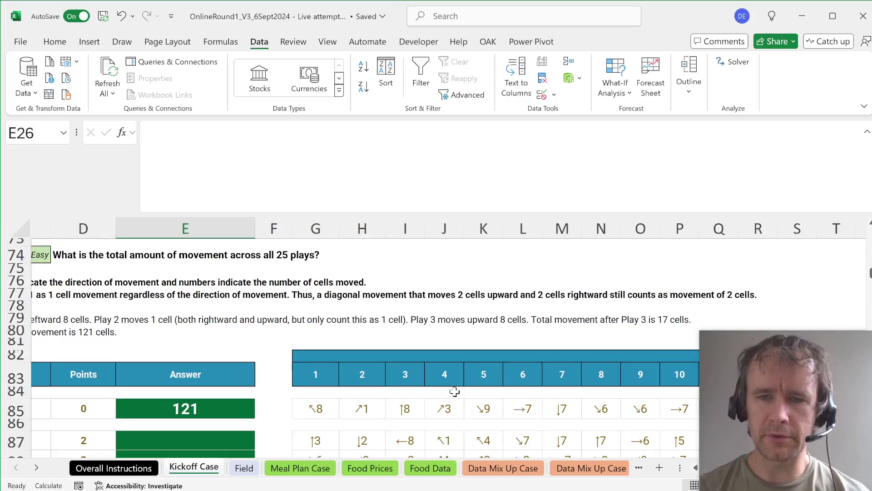
{"action": "scroll", "coordinate": [455, 392], "scroll_direction": "left", "scroll_amount": 1}
{"action": "scroll", "coordinate": [454, 392], "scroll_direction": "down", "scroll_amount": 2}
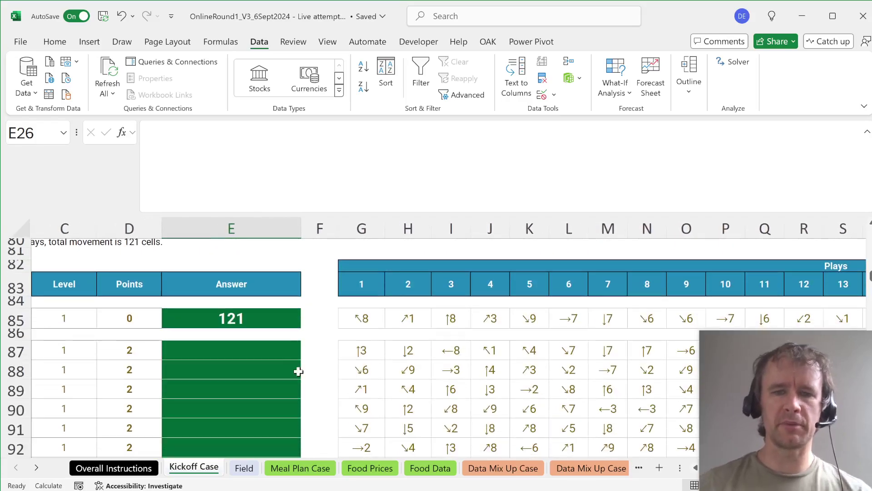
{"action": "left_click", "coordinate": [234, 348]}
Step: Name the range of eight arrow symbols P10:P17 as arr
{"action": "scroll", "coordinate": [438, 311], "scroll_direction": "up", "scroll_amount": 15}
{"action": "scroll", "coordinate": [438, 312], "scroll_direction": "right", "scroll_amount": 2}
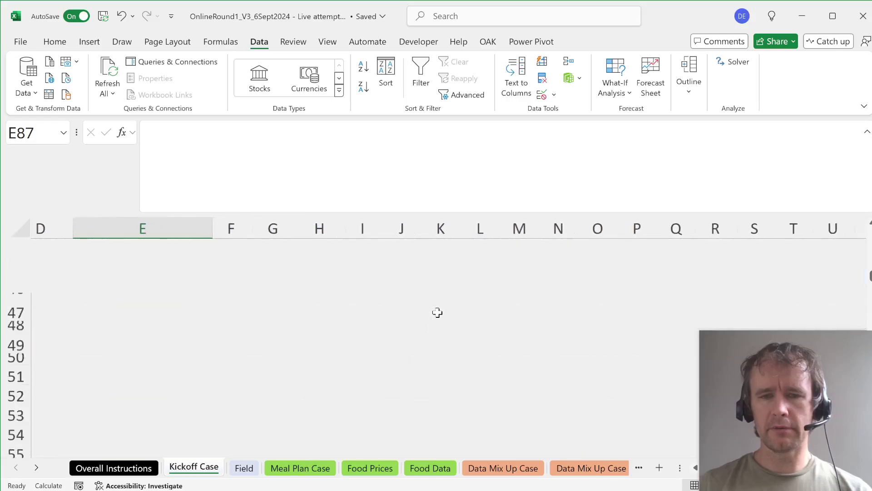
{"action": "scroll", "coordinate": [437, 312], "scroll_direction": "up", "scroll_amount": 6}
{"action": "scroll", "coordinate": [437, 312], "scroll_direction": "right", "scroll_amount": 1}
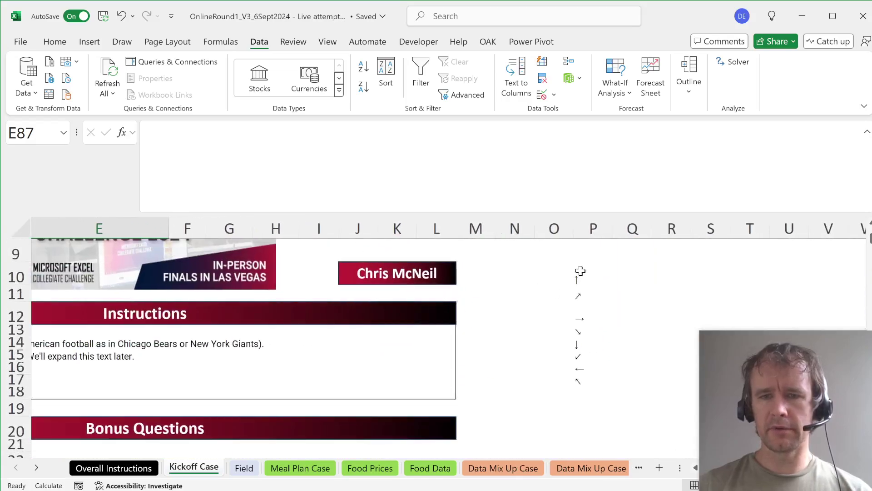
{"action": "left_click_drag", "start_coordinate": [581, 271], "coordinate": [581, 381]}
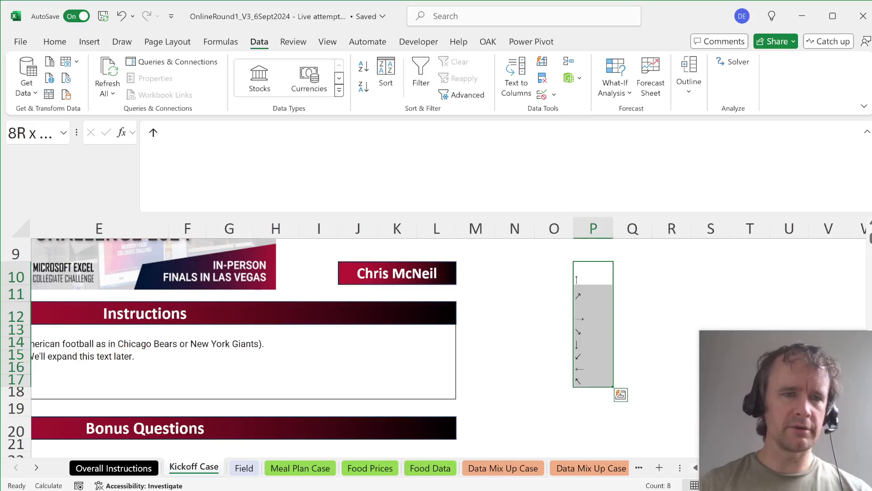
{"action": "left_click", "coordinate": [29, 133]}
{"action": "type", "text": "arr"}
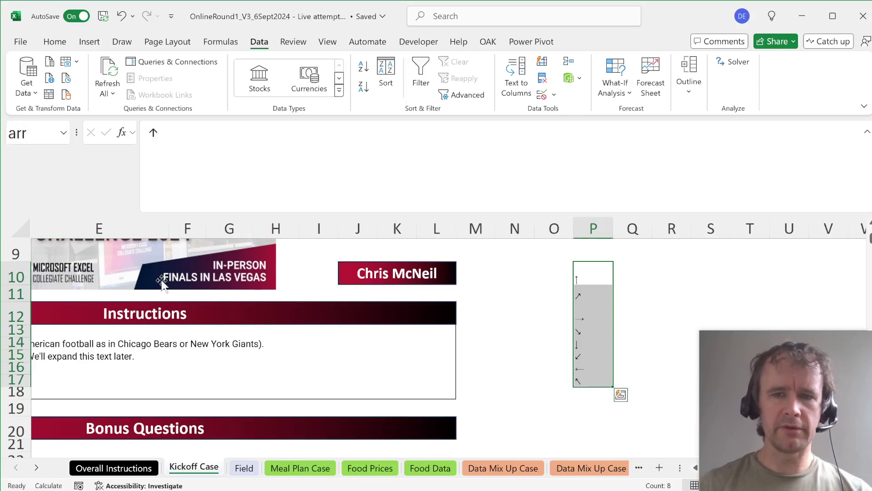
Step: Write the formula =SUM(MID(G87:AE87,2,10)*1) in the first Level 2 answer cell E87
{"action": "scroll", "coordinate": [248, 311], "scroll_direction": "down", "scroll_amount": 20}
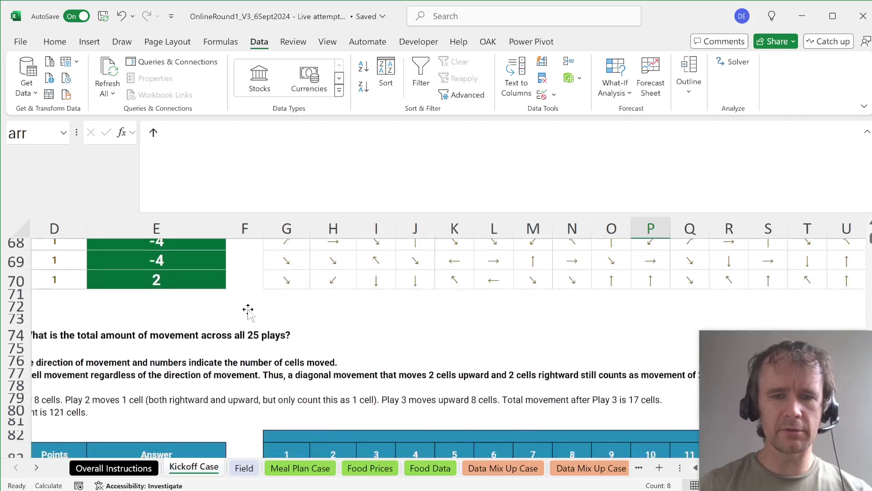
{"action": "scroll", "coordinate": [248, 310], "scroll_direction": "down", "scroll_amount": 5}
{"action": "left_click", "coordinate": [204, 332]}
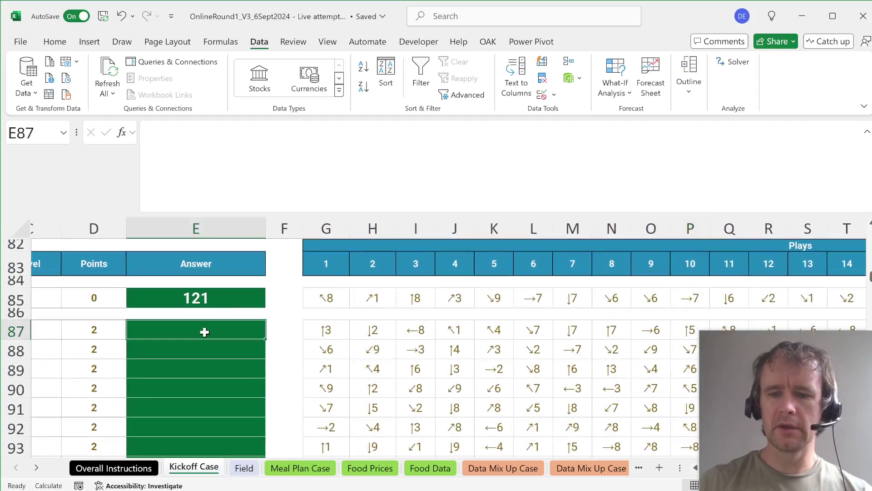
{"action": "type", "text": "=sum("}
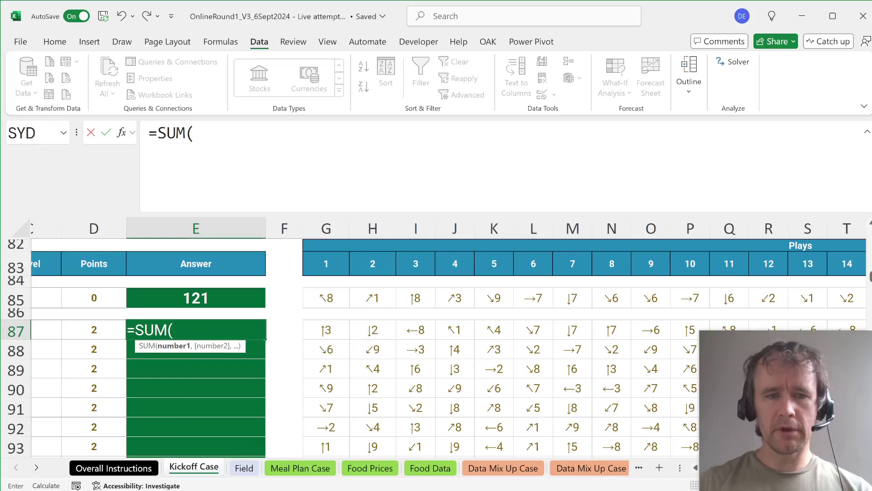
{"action": "type", "text": "mid("}
{"action": "left_click", "coordinate": [326, 329]}
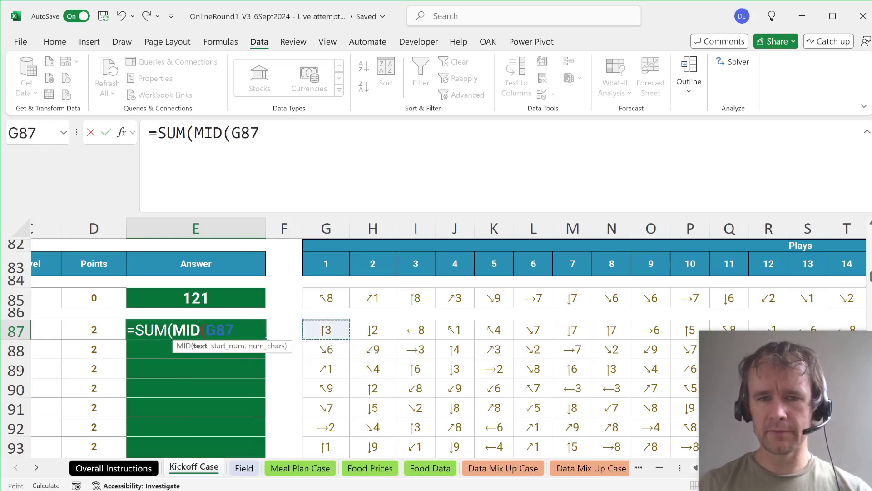
{"action": "key", "text": "ctrl+shift+Right"}
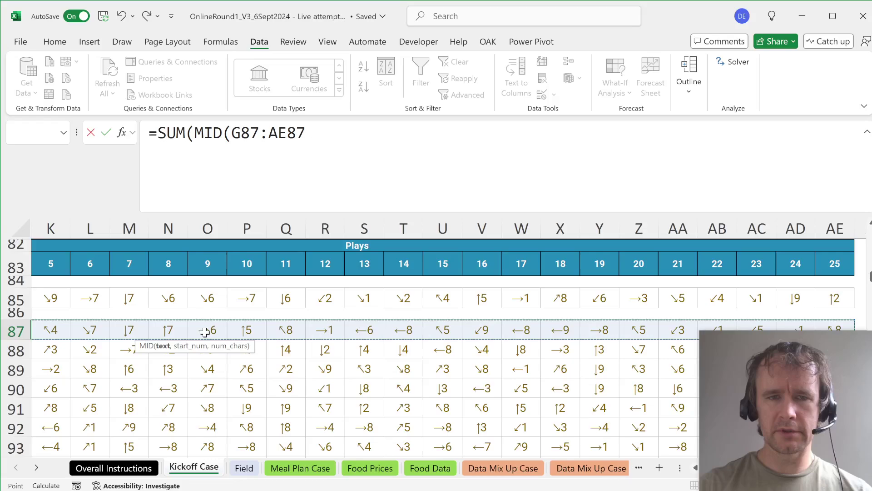
{"action": "type", "text": ",2,"}
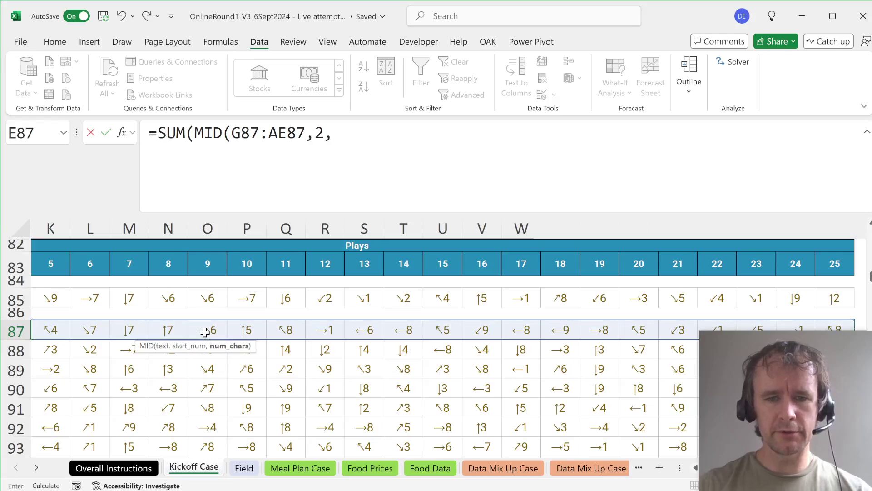
{"action": "type", "text": "10)"}
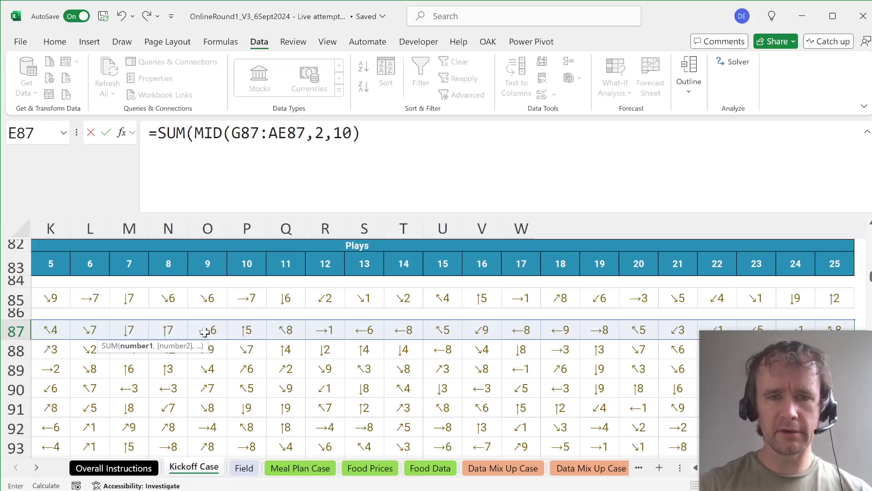
{"action": "type", "text": "*1)"}
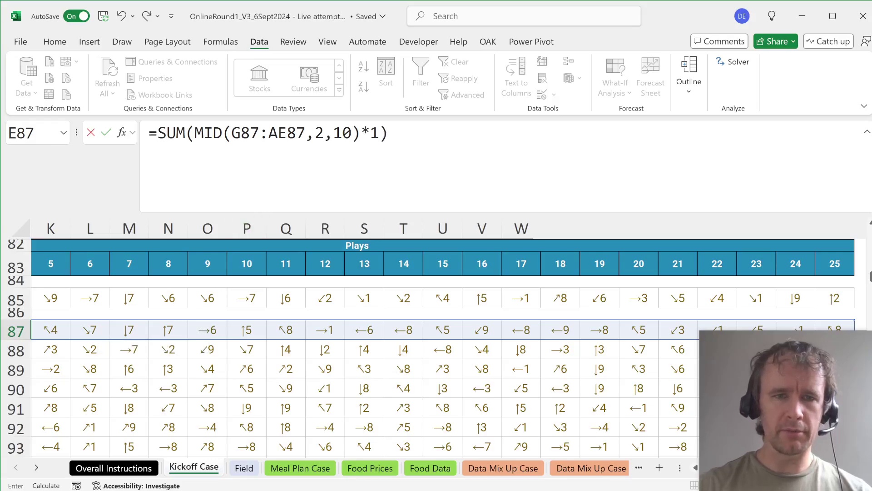
Step: Review the MID(G87:AE87,2,10) part of the E87 formula and its conversion to numbers with *1
{"action": "left_click", "coordinate": [204, 133]}
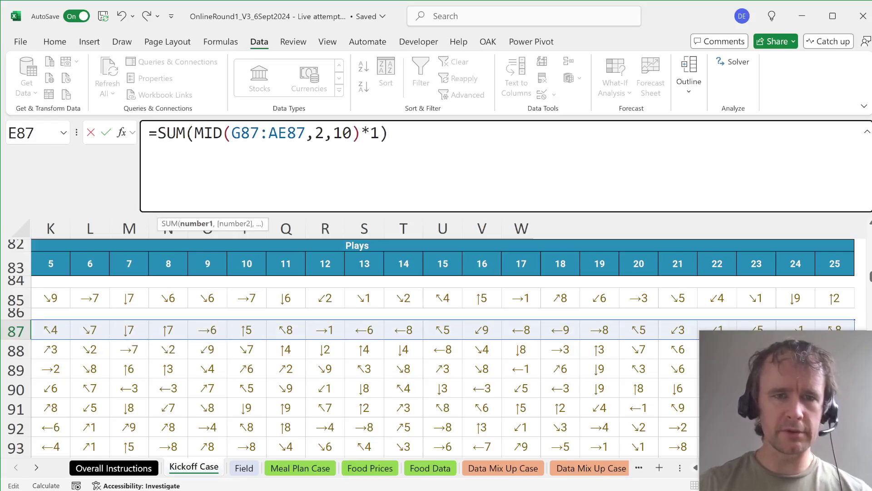
{"action": "left_click_drag", "start_coordinate": [195, 133], "coordinate": [360, 133]}
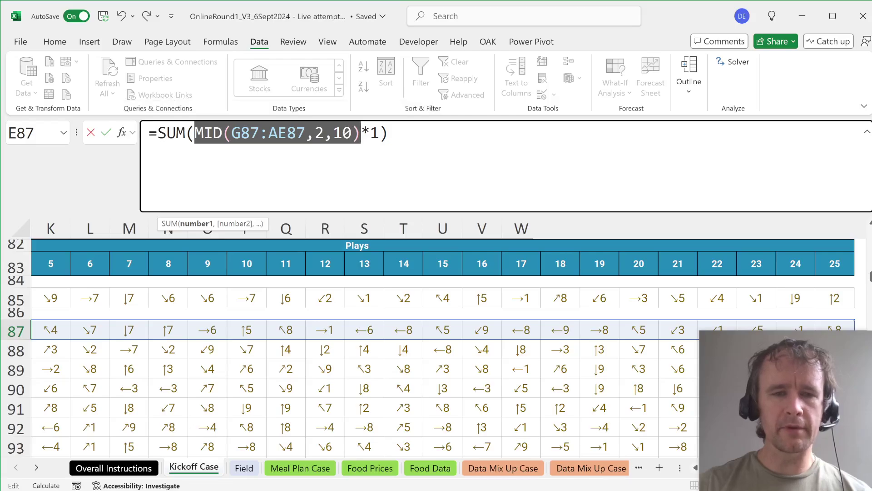
{"action": "scroll", "coordinate": [330, 331], "scroll_direction": "left", "scroll_amount": 6}
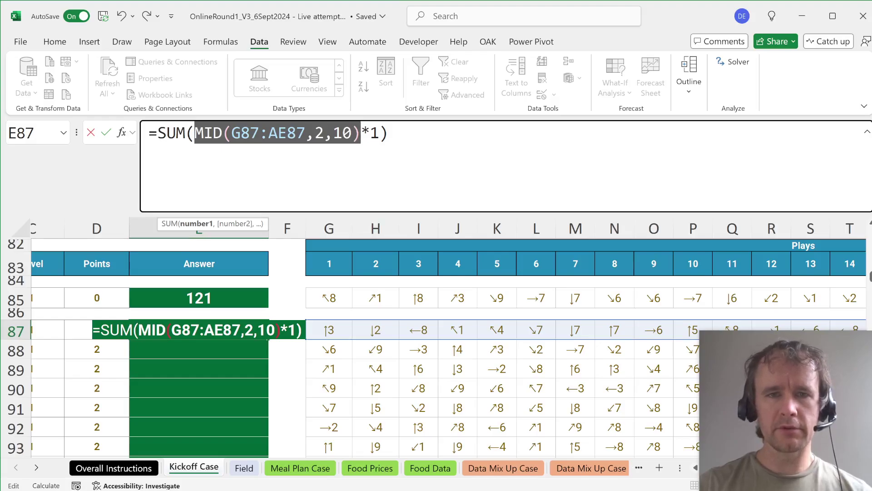
{"action": "left_click", "coordinate": [361, 133]}
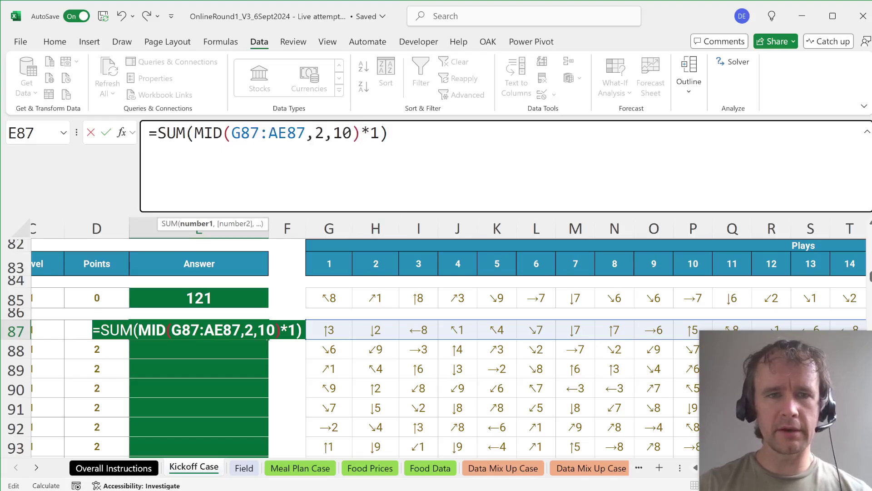
{"action": "left_click_drag", "start_coordinate": [362, 133], "coordinate": [194, 133]}
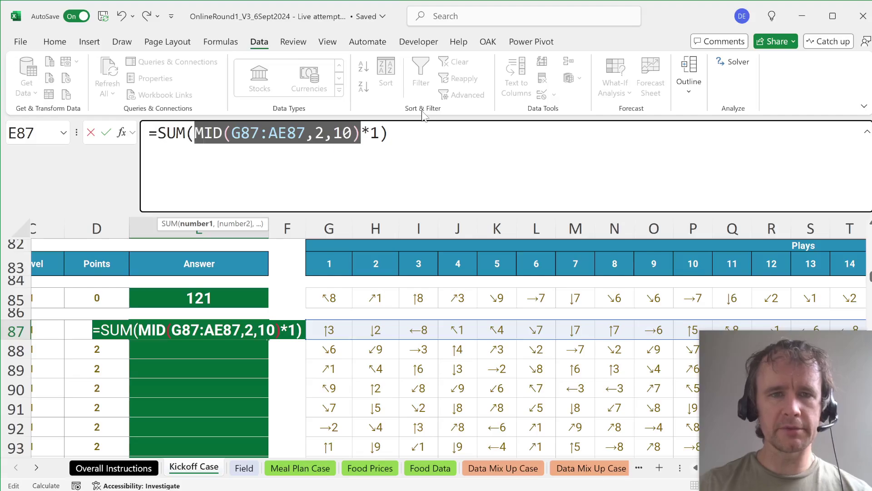
{"action": "mouse_move", "coordinate": [241, 120]}
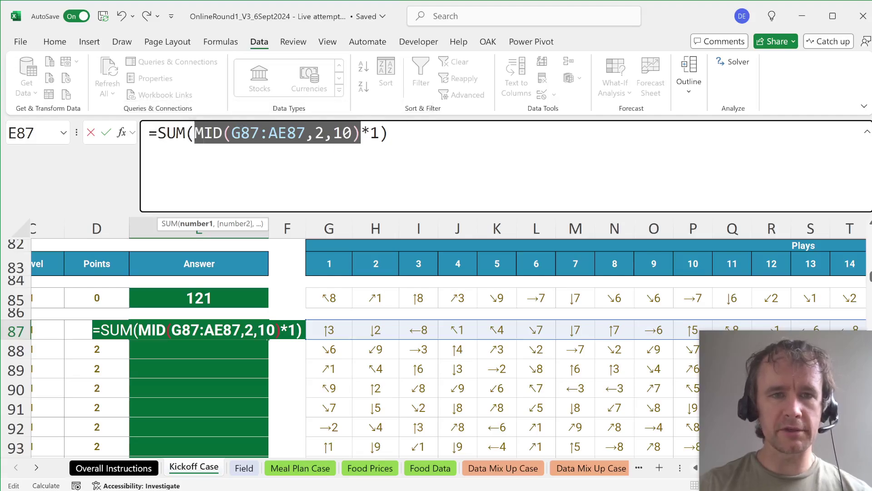
{"action": "left_click_drag", "start_coordinate": [194, 132], "coordinate": [380, 133]}
{"action": "mouse_move", "coordinate": [380, 133]}
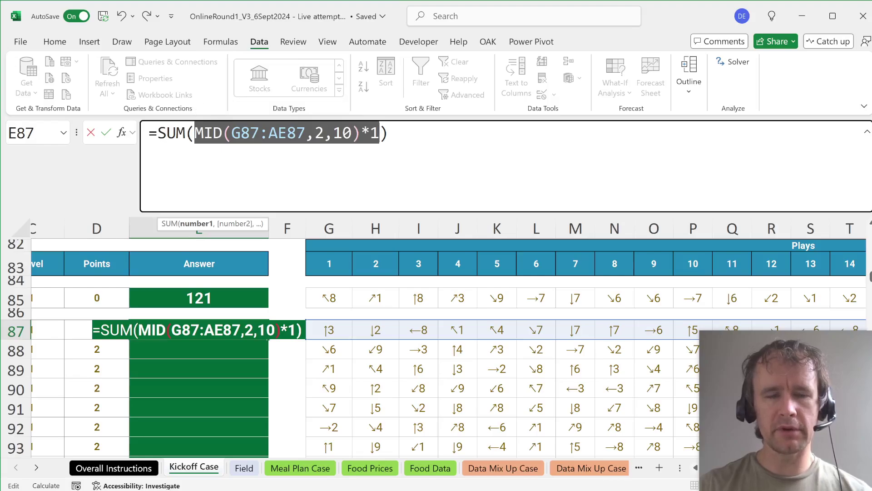
Step: Commit the E87 formula and copy it into the Example2 answer cell E85 to test it against the given example
{"action": "key", "text": "Return"}
{"action": "key", "text": "Up"}
{"action": "key", "text": "ctrl+c"}
{"action": "key", "text": "Up"}
{"action": "key", "text": "Up"}
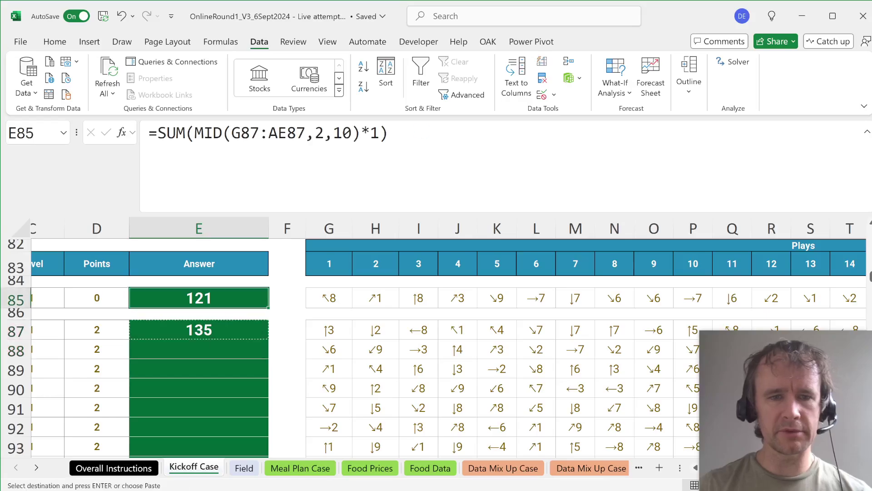
{"action": "key", "text": "ctrl+v"}
Step: Fill the copied formula down the Level 2 answer cells E87:E106
{"action": "key", "text": "Down"}
{"action": "key", "text": "Down"}
{"action": "key", "text": "ctrl+shift+Down"}
{"action": "key", "text": "ctrl+v"}
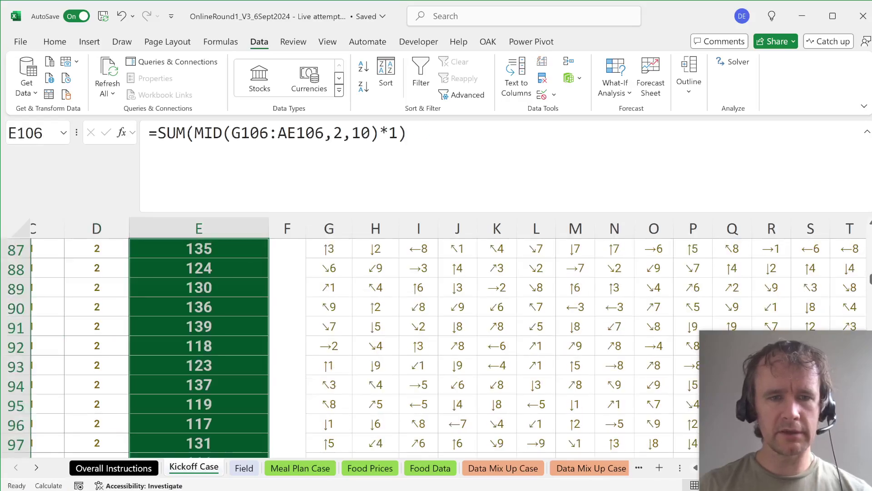
Step: Read the Bonus 2 question and the Level 3 instructions, and inspect the existing formula in the Example3 answer cell E121
{"action": "scroll", "coordinate": [219, 364], "scroll_direction": "up", "scroll_amount": 20}
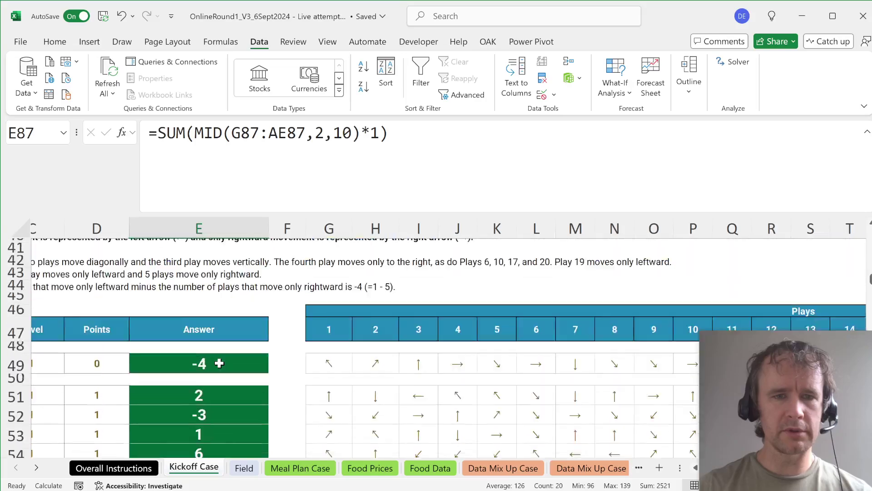
{"action": "scroll", "coordinate": [219, 363], "scroll_direction": "up", "scroll_amount": 1}
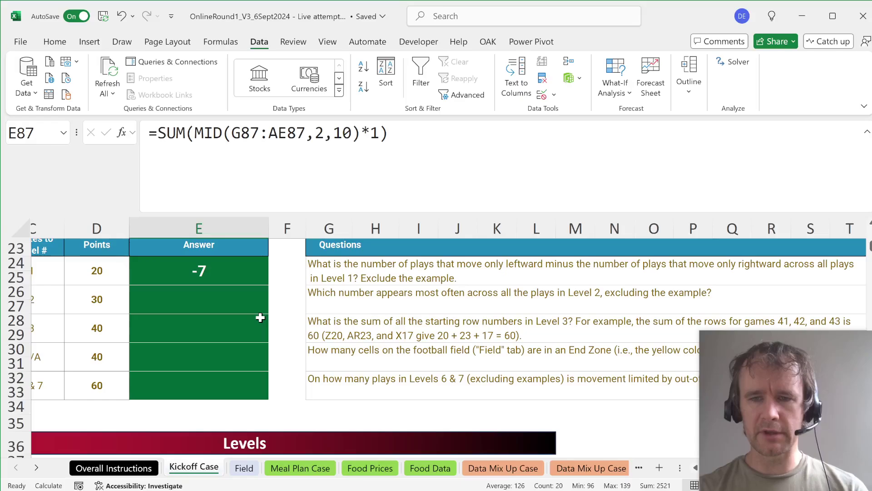
{"action": "scroll", "coordinate": [323, 345], "scroll_direction": "down", "scroll_amount": 15}
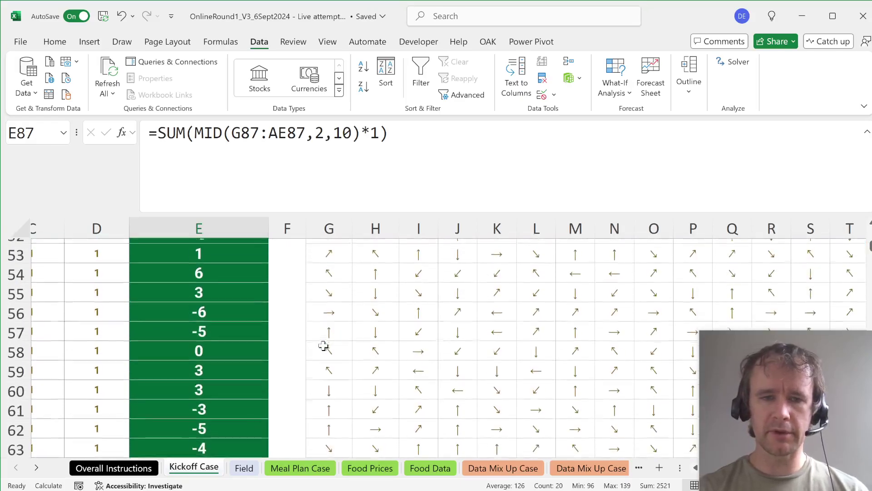
{"action": "scroll", "coordinate": [323, 346], "scroll_direction": "down", "scroll_amount": 3}
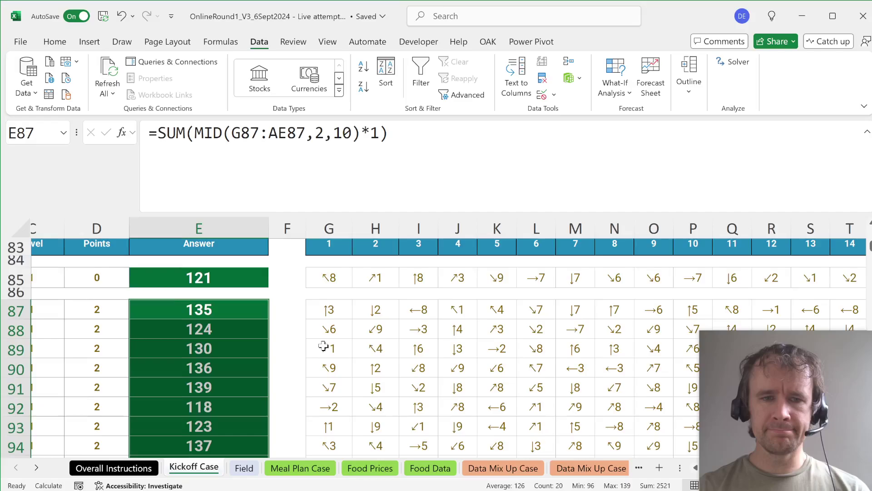
{"action": "scroll", "coordinate": [323, 345], "scroll_direction": "down", "scroll_amount": 3}
{"action": "scroll", "coordinate": [323, 345], "scroll_direction": "down", "scroll_amount": 5}
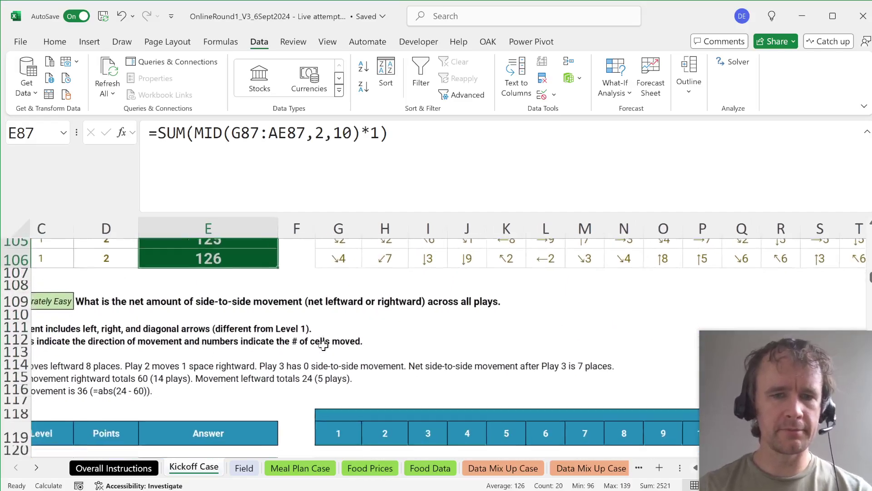
{"action": "scroll", "coordinate": [323, 346], "scroll_direction": "left", "scroll_amount": 2}
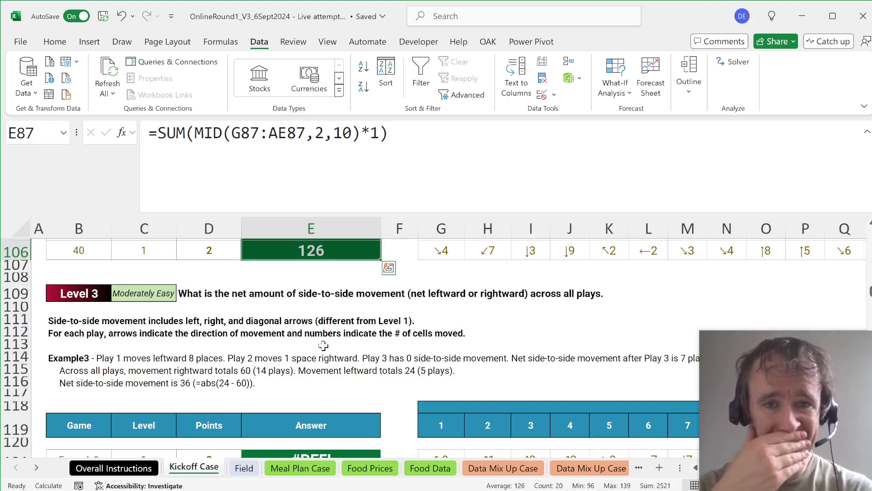
{"action": "scroll", "coordinate": [468, 327], "scroll_direction": "down", "scroll_amount": 1}
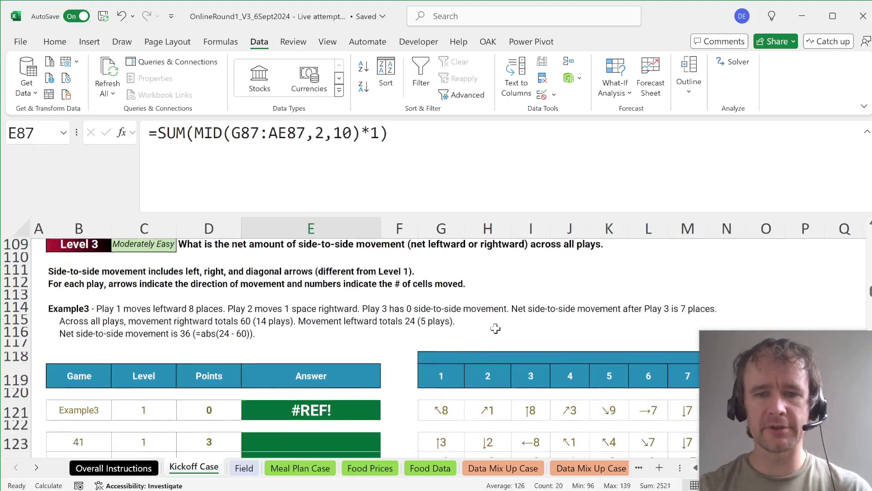
{"action": "left_click", "coordinate": [322, 417]}
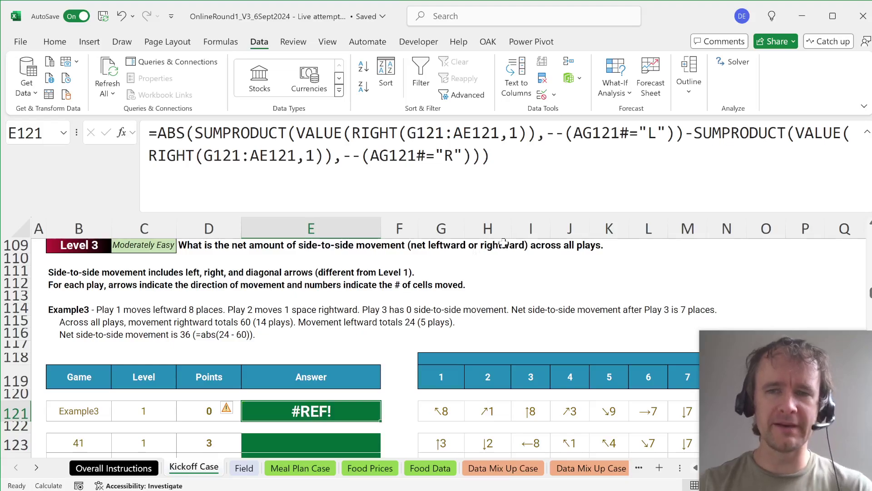
Step: Clear the old ABS/SUMPRODUCT formula from the Example3 answer cell E121
{"action": "key", "text": "F2"}
{"action": "key", "text": "ctrl+shift+Home"}
{"action": "key", "text": "BackSpace"}
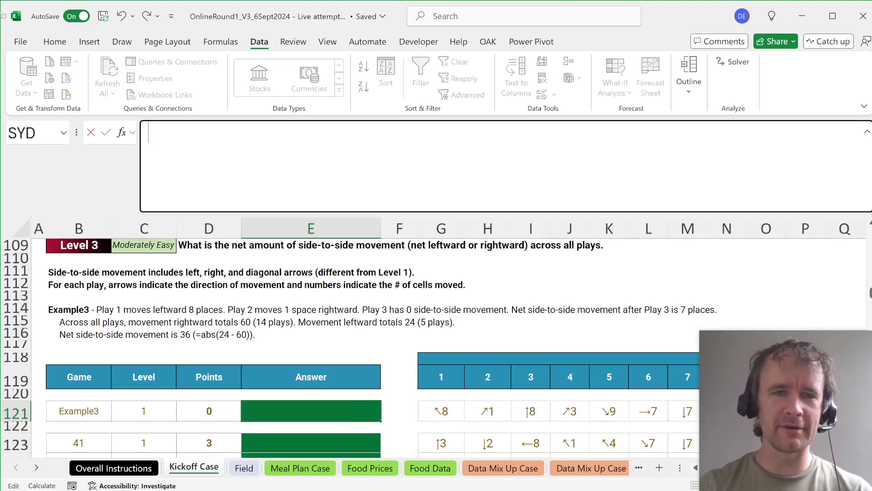
{"action": "key", "text": "Escape"}
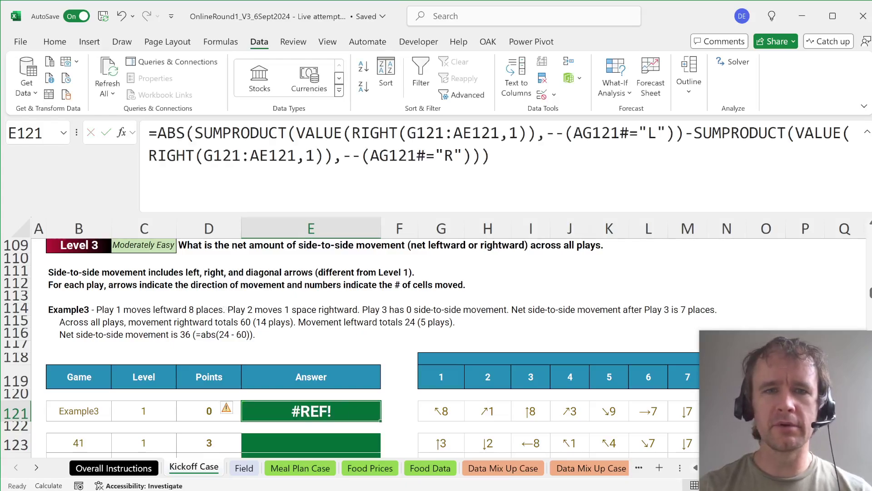
{"action": "left_click", "coordinate": [435, 155]}
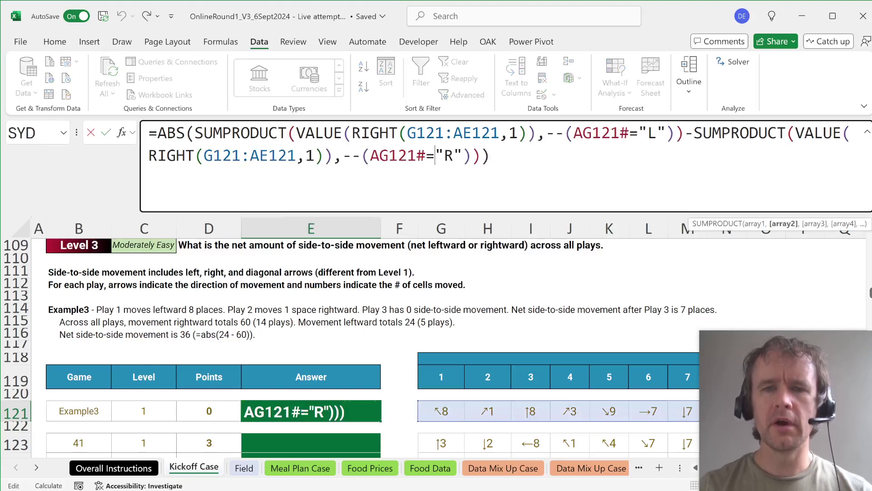
{"action": "key", "text": "ctrl+Return"}
{"action": "key", "text": "Delete"}
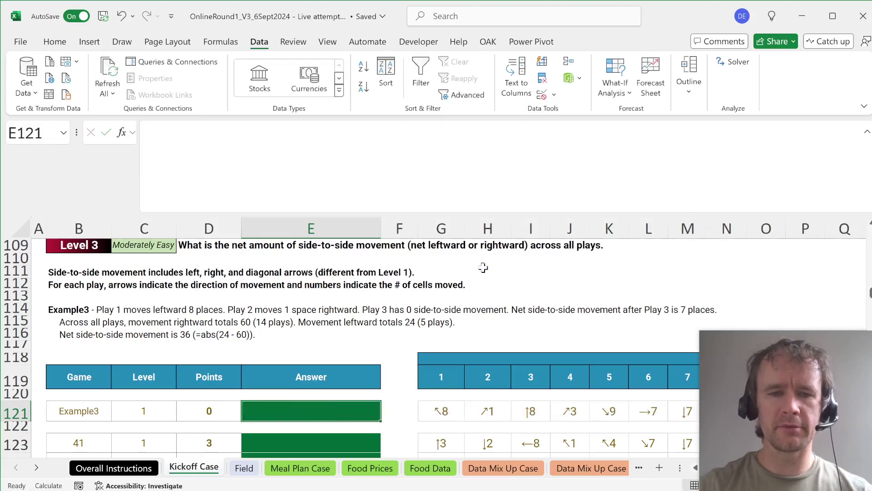
Step: Add the header Arr in P9 above the arrow list and the header LR beside it in Q9
{"action": "scroll", "coordinate": [505, 335], "scroll_direction": "up", "scroll_amount": 20}
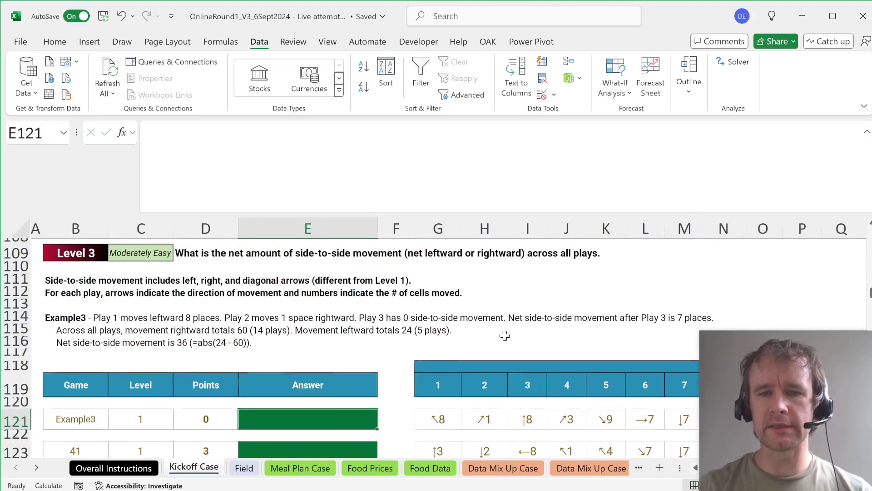
{"action": "scroll", "coordinate": [504, 336], "scroll_direction": "right", "scroll_amount": 3}
{"action": "scroll", "coordinate": [505, 335], "scroll_direction": "up", "scroll_amount": 15}
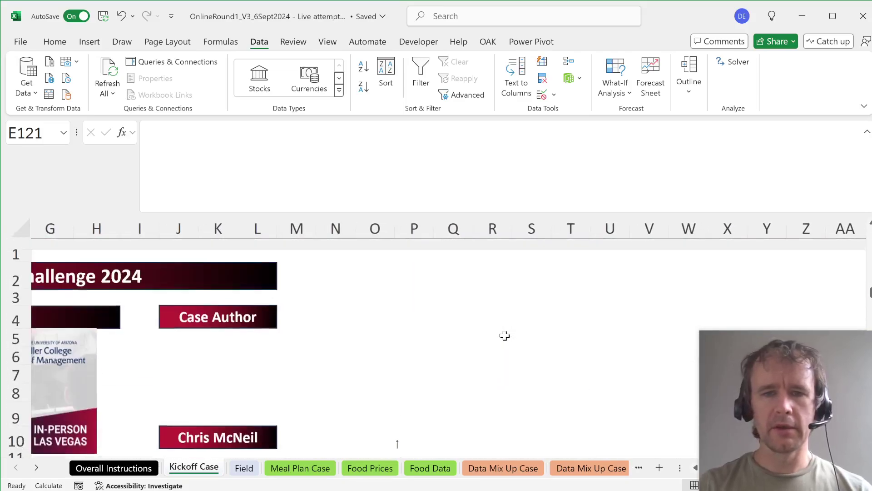
{"action": "scroll", "coordinate": [505, 336], "scroll_direction": "down", "scroll_amount": 2}
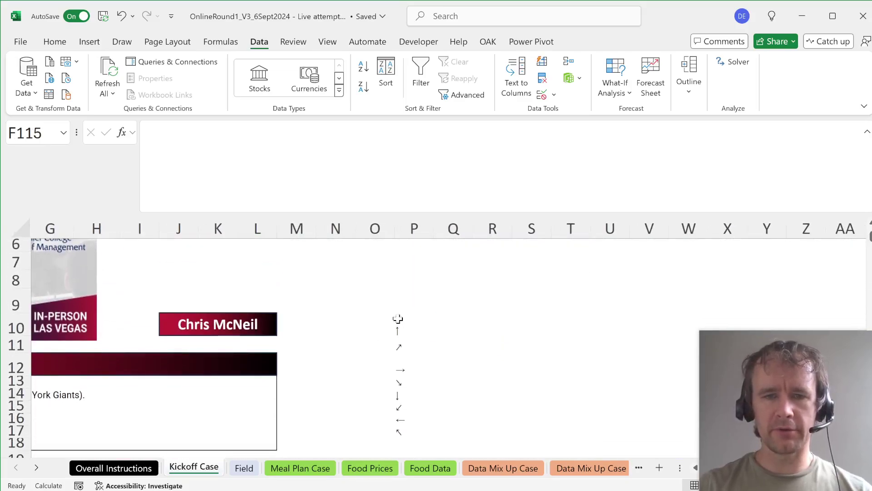
{"action": "left_click", "coordinate": [398, 319]}
{"action": "key", "text": "Up"}
{"action": "type", "text": "Arr"}
{"action": "key", "text": "Tab"}
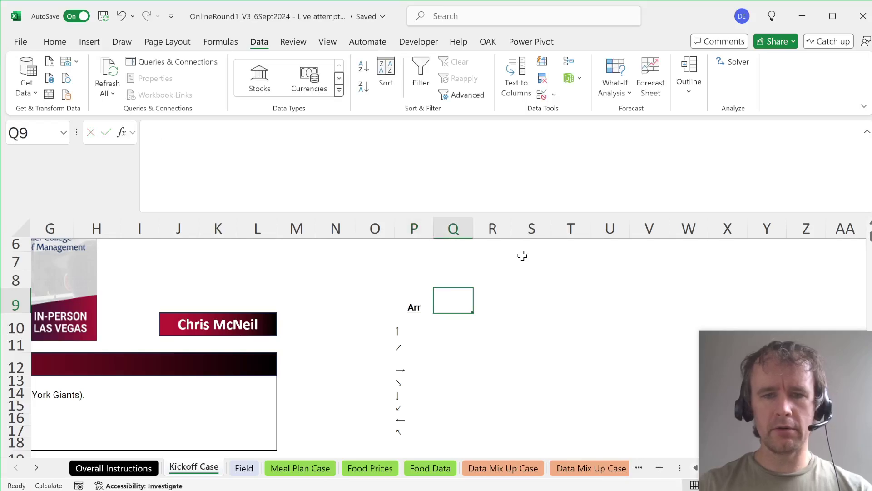
{"action": "type", "text": "LR"}
{"action": "key", "text": "Return"}
{"action": "key", "text": "Right"}
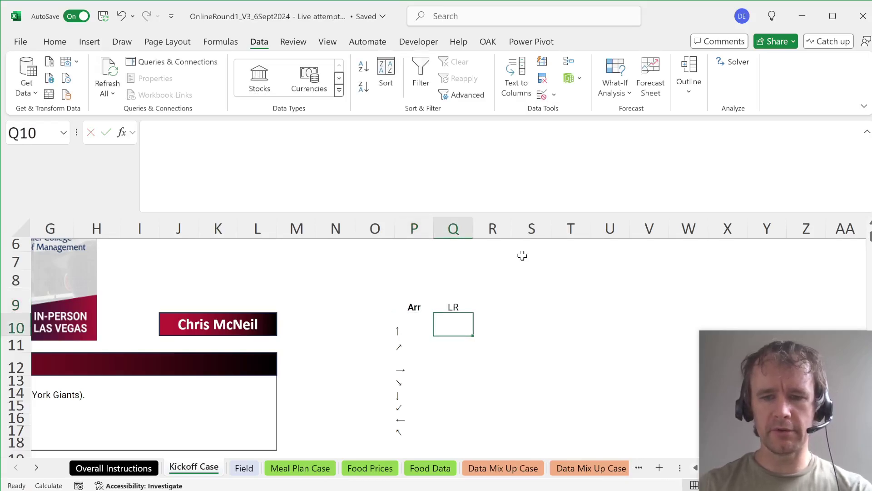
Step: Fill Q10:Q17 beside the arrows with the side-to-side multipliers 0, 1, 1, 1, 0, -1, -1, -1
{"action": "type", "text": "0"}
{"action": "key", "text": "Return"}
{"action": "type", "text": "1"}
{"action": "key", "text": "Return"}
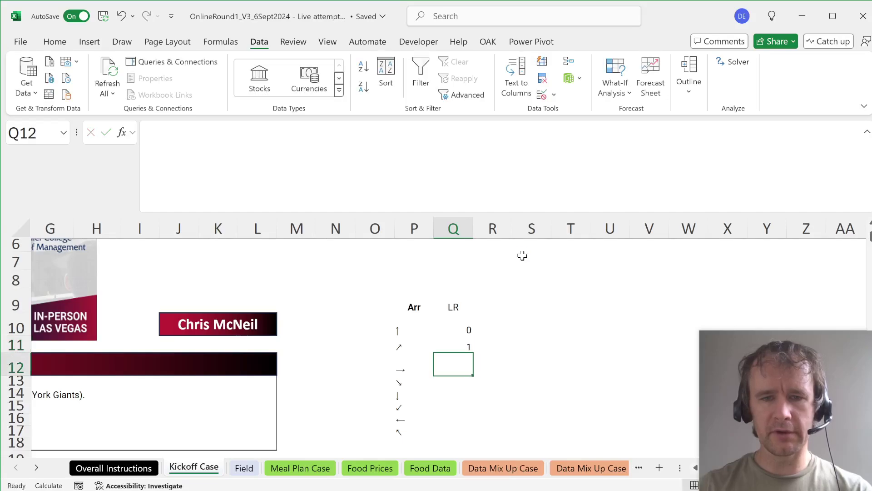
{"action": "type", "text": "1"}
{"action": "key", "text": "Return"}
{"action": "type", "text": "1"}
{"action": "key", "text": "Return"}
{"action": "type", "text": "0"}
{"action": "key", "text": "Return"}
{"action": "type", "text": "0"}
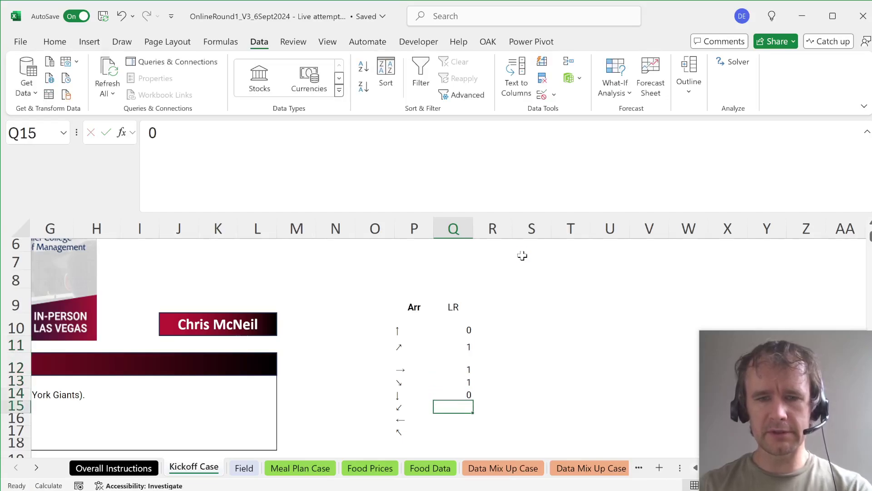
{"action": "type", "text": "-1"}
{"action": "key", "text": "Return"}
{"action": "type", "text": "-1"}
{"action": "key", "text": "Return"}
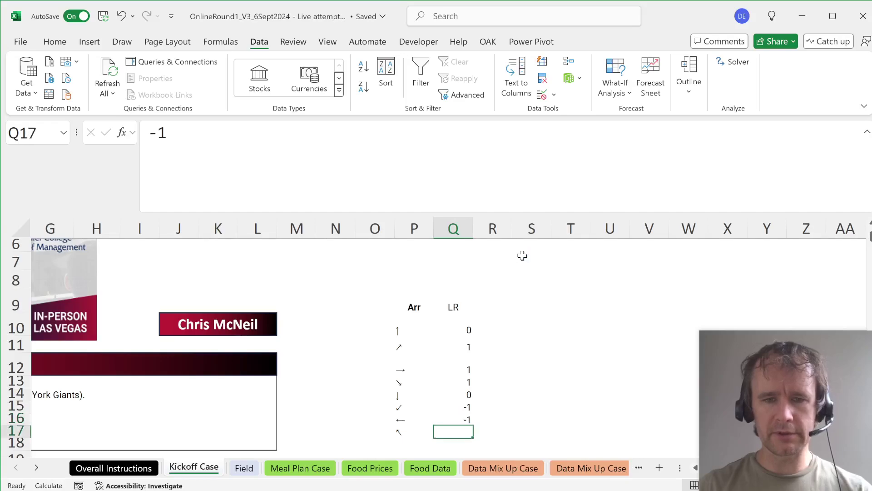
Step: Name the multiplier range Q10:Q17 lr
{"action": "key", "text": "Up"}
{"action": "key", "text": "Up"}
{"action": "key", "text": "Up"}
{"action": "key", "text": "Up"}
{"action": "key", "text": "Up"}
{"action": "key", "text": "Up"}
{"action": "key", "text": "Up"}
{"action": "key", "text": "ctrl+shift+Down"}
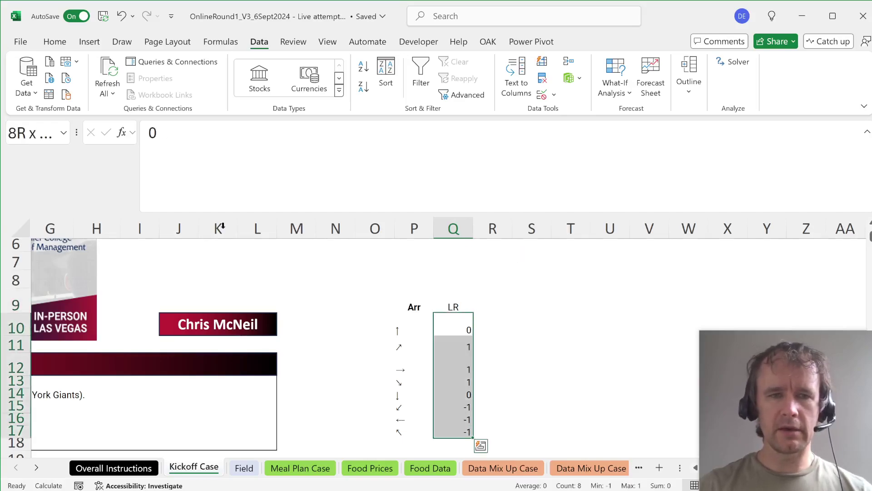
{"action": "key", "text": "alt+F3"}
{"action": "type", "text": "lr"}
{"action": "key", "text": "Return"}
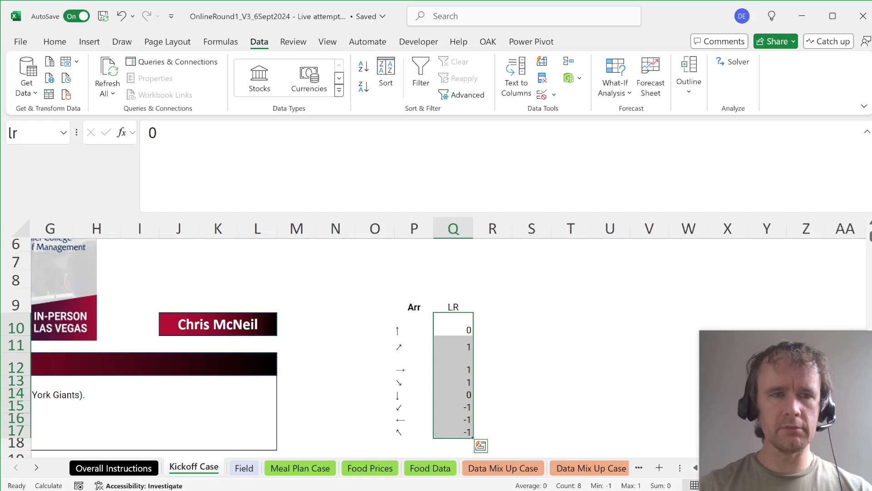
Step: Insert two blank rows above game 41 in the Level 3 table, starting at row 123
{"action": "key", "text": "Page_Down"}
{"action": "key", "text": "Page_Down"}
{"action": "key", "text": "Page_Down"}
{"action": "key", "text": "Page_Down"}
{"action": "key", "text": "Page_Down"}
{"action": "key", "text": "Page_Down"}
{"action": "key", "text": "Page_Down"}
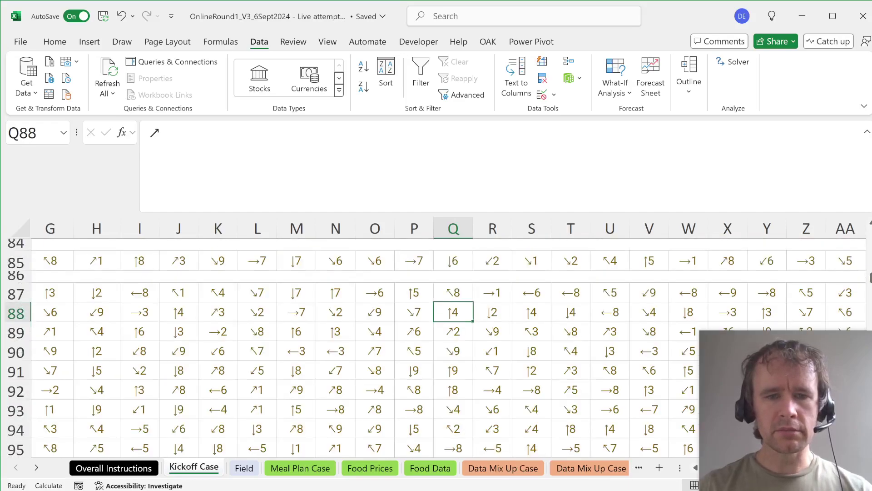
{"action": "key", "text": "ctrl+Left"}
{"action": "key", "text": "ctrl+Left"}
{"action": "key", "text": "ctrl+Left"}
{"action": "key", "text": "Page_Down"}
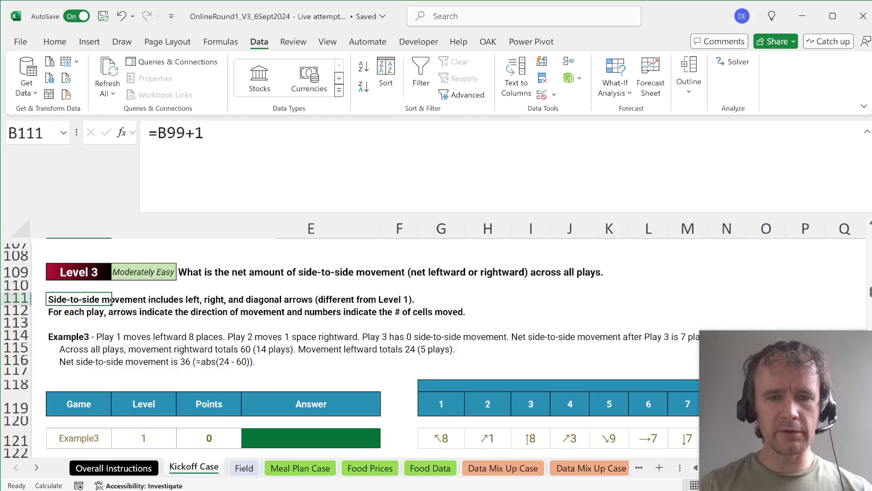
{"action": "scroll", "coordinate": [417, 291], "scroll_direction": "down", "scroll_amount": 7}
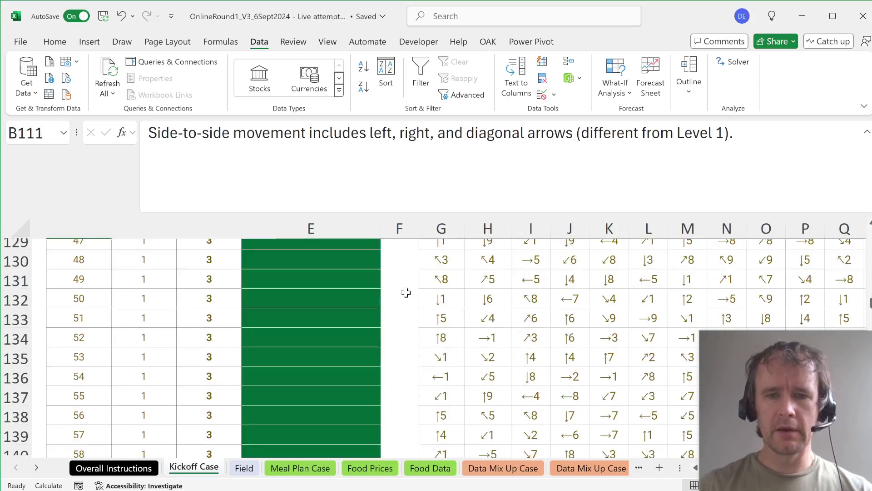
{"action": "scroll", "coordinate": [443, 264], "scroll_direction": "up", "scroll_amount": 3}
{"action": "scroll", "coordinate": [437, 323], "scroll_direction": "up", "scroll_amount": 1}
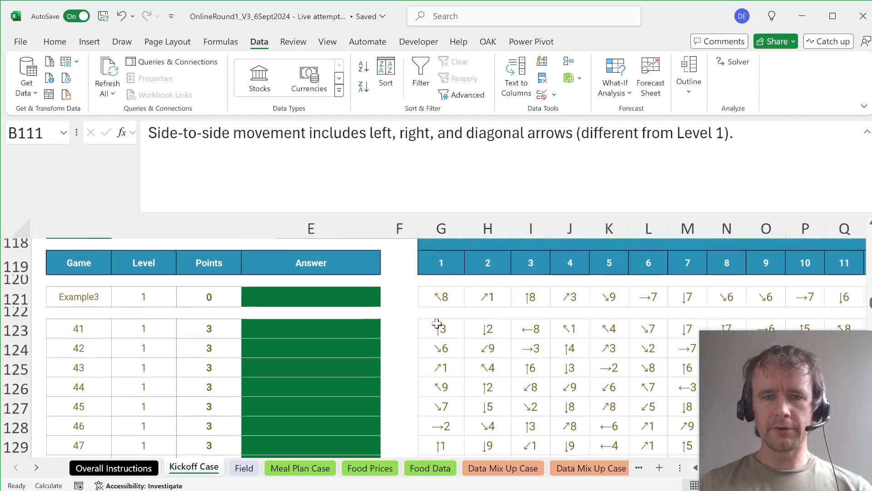
{"action": "left_click", "coordinate": [437, 323]}
{"action": "key", "text": "alt+i"}
{"action": "key", "text": "r"}
{"action": "key", "text": "F4"}
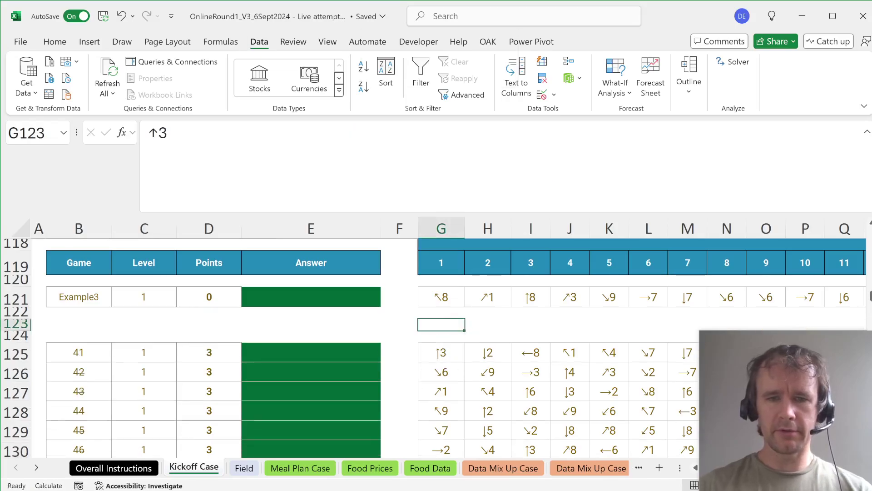
Step: Extract the move distances of the Example3 plays in G123 with =MID(G121:AE121,2,10)
{"action": "type", "text": "=mid"}
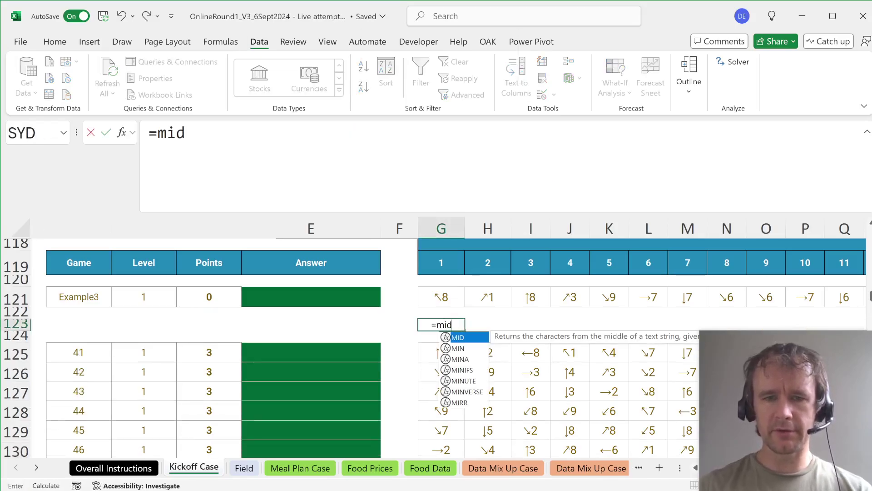
{"action": "key", "text": "Tab"}
{"action": "key", "text": "Up"}
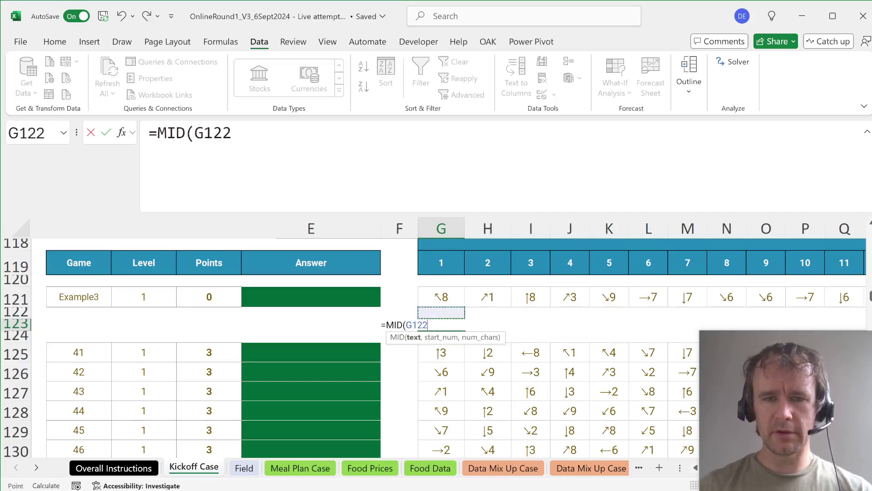
{"action": "key", "text": "Up"}
{"action": "key", "text": "ctrl+shift+Right"}
{"action": "type", "text": ",2,10"}
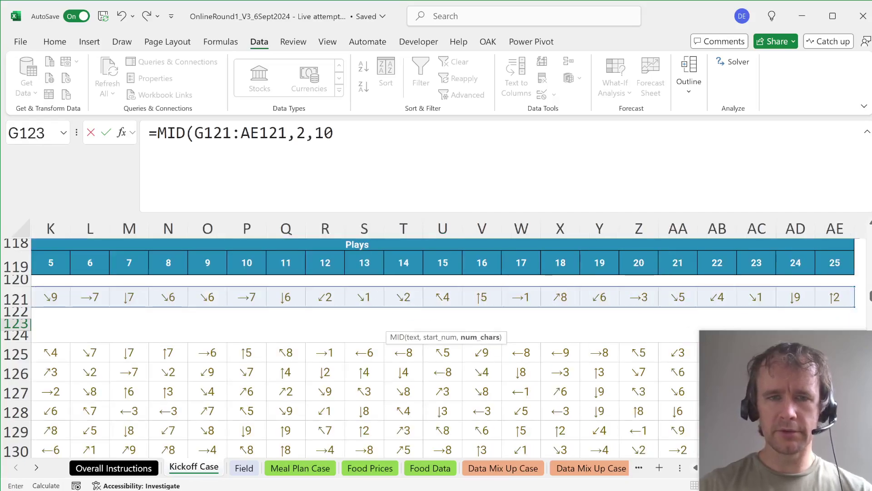
{"action": "type", "text": ")"}
{"action": "key", "text": "Return"}
{"action": "key", "text": "Up"}
{"action": "key", "text": "Down"}
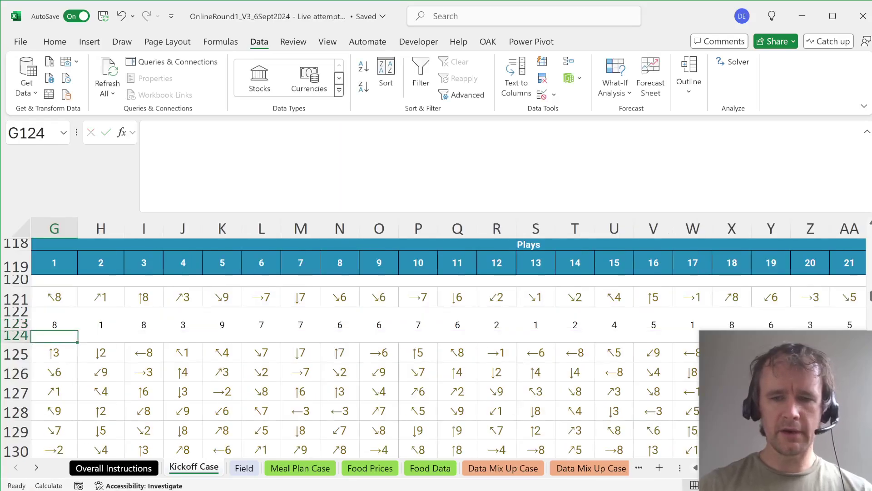
{"action": "type", "text": "=xl"}
{"action": "key", "text": "Tab"}
{"action": "type", "text": "lef"}
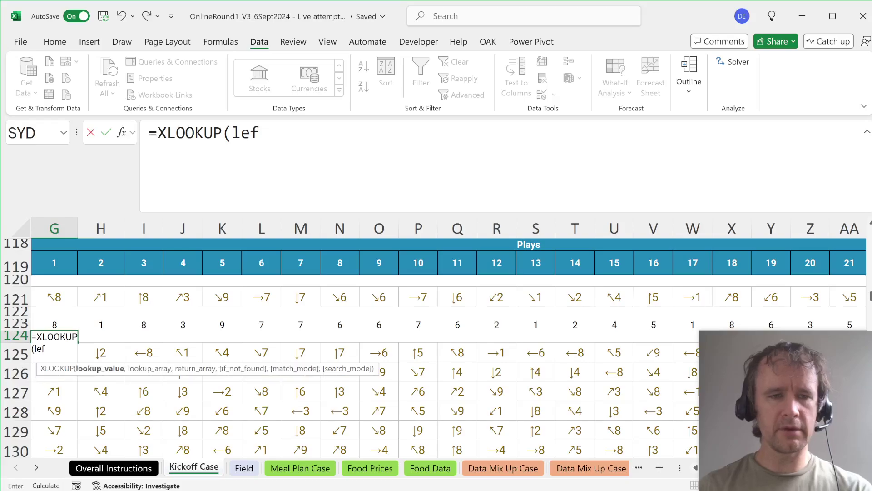
{"action": "key", "text": "Escape"}
Step: Extract the arrows of the Example3 plays in G124 with LEFT on G121:AE121
{"action": "type", "text": "=lef"}
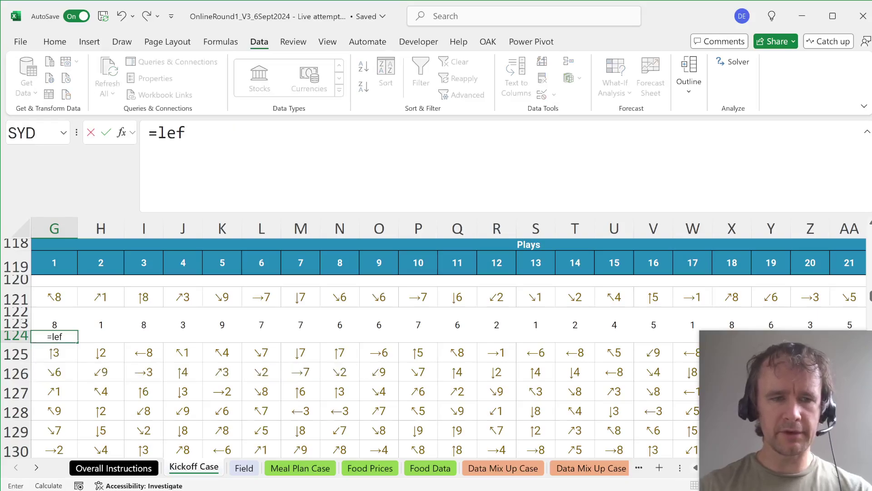
{"action": "key", "text": "Tab"}
{"action": "key", "text": "Up"}
{"action": "key", "text": "Up"}
{"action": "key", "text": "Up"}
{"action": "key", "text": "ctrl+shift+Right"}
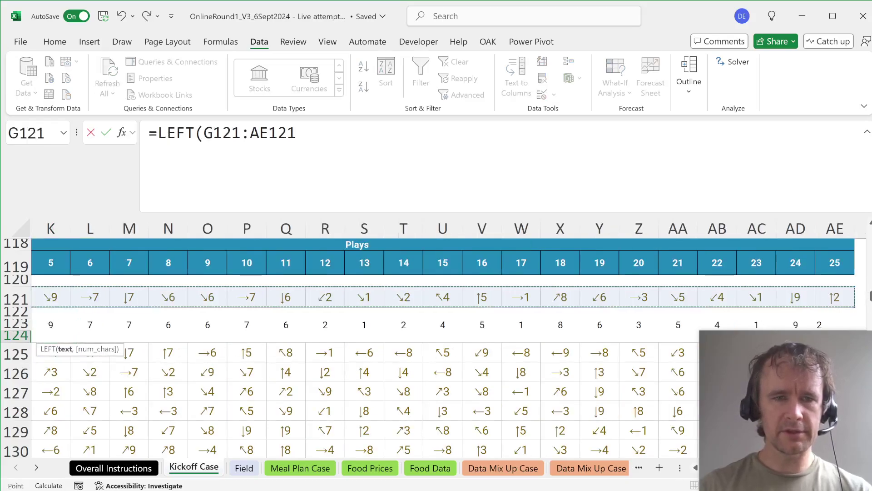
{"action": "key", "text": "Return"}
{"action": "key", "text": "Up"}
{"action": "key", "text": "Down"}
Step: Insert another blank row at row 125, below the extracted arrows
{"action": "key", "text": "alt"}
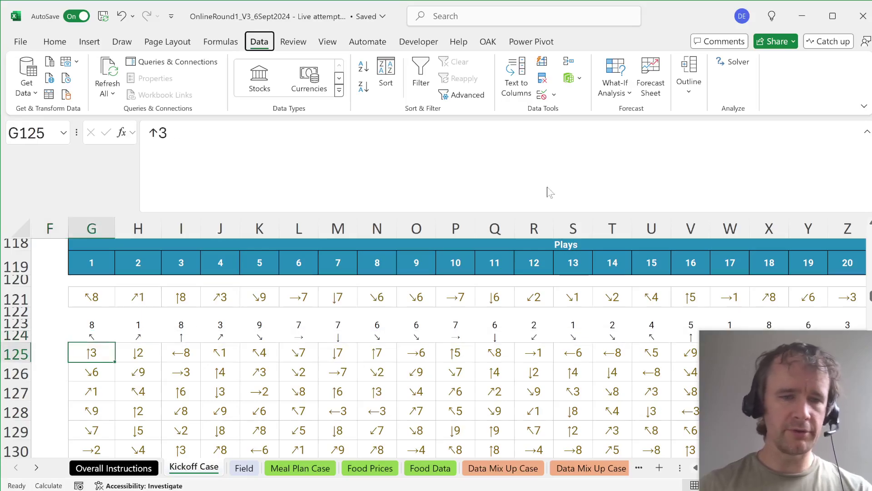
{"action": "key", "text": "i"}
{"action": "key", "text": "r"}
{"action": "key", "text": "Up"}
{"action": "key", "text": "Down"}
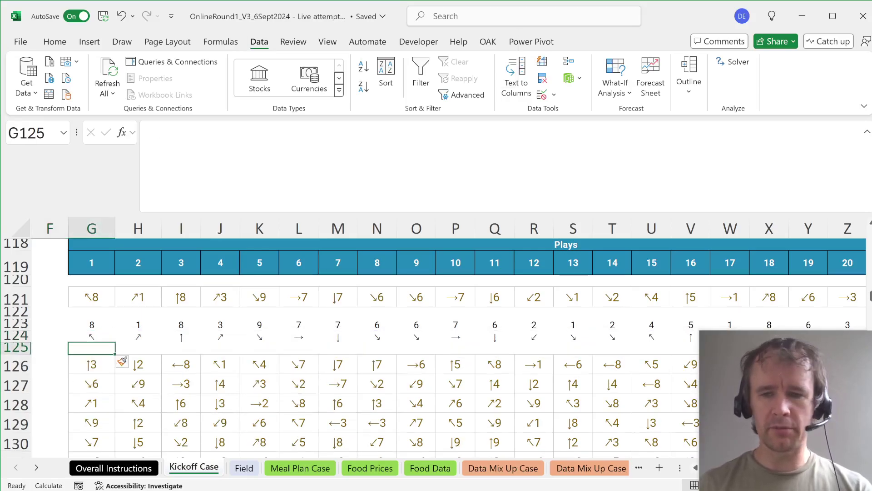
Step: Look up each arrow's side-to-side multiplier in G125 with =XLOOKUP(G124#,arr,lr)
{"action": "type", "text": "=xl"}
{"action": "key", "text": "Tab"}
{"action": "key", "text": "Up"}
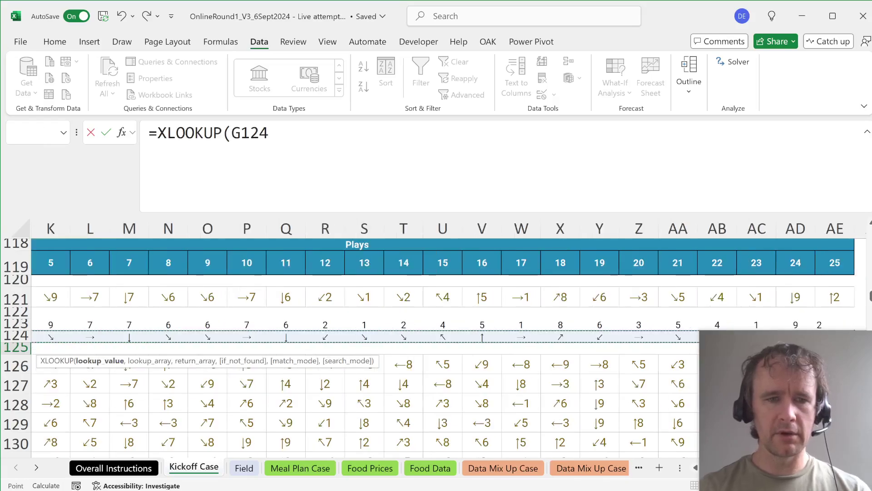
{"action": "type", "text": "#,ar,"}
{"action": "key", "text": "BackSpace"}
{"action": "type", "text": "r"}
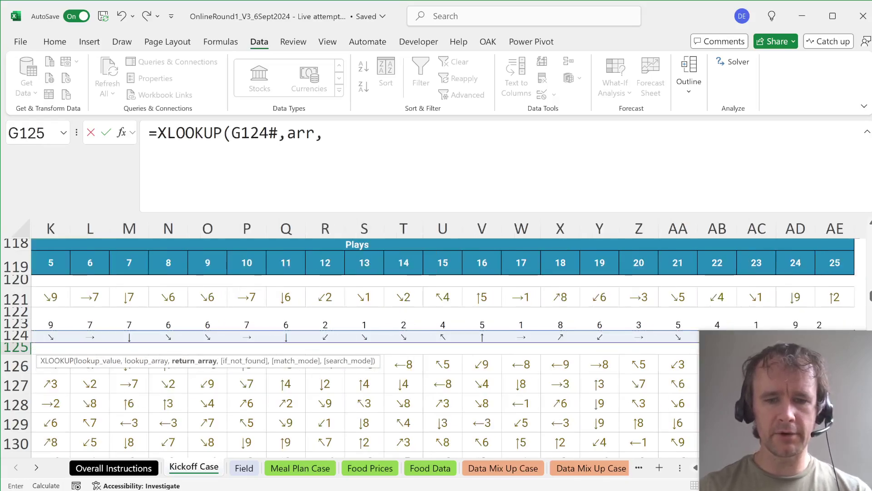
{"action": "type", "text": ",LR)"}
{"action": "key", "text": "Return"}
{"action": "key", "text": "Up"}
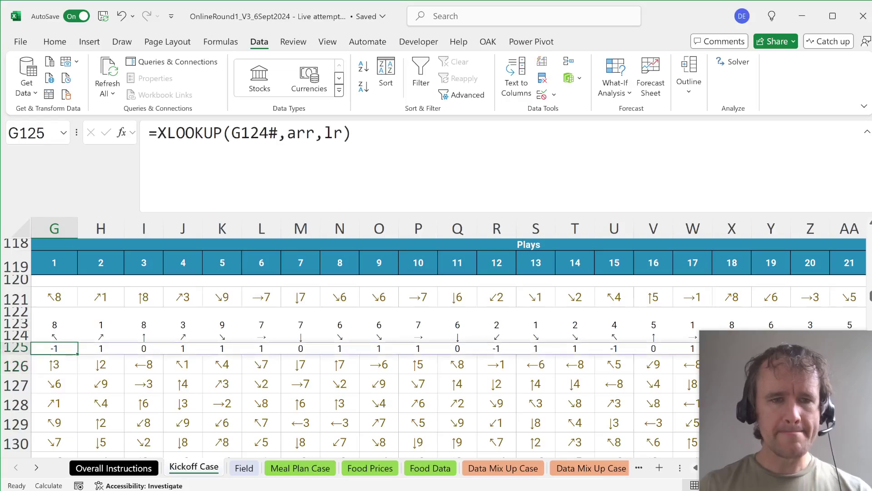
Step: Try to start a formula in E123, beside the extracted distances, by entering =s
{"action": "key", "text": "Left"}
{"action": "key", "text": "Left"}
{"action": "key", "text": "Left"}
{"action": "key", "text": "Right"}
{"action": "key", "text": "Up"}
{"action": "key", "text": "Up"}
{"action": "key", "text": "Right"}
{"action": "key", "text": "Left"}
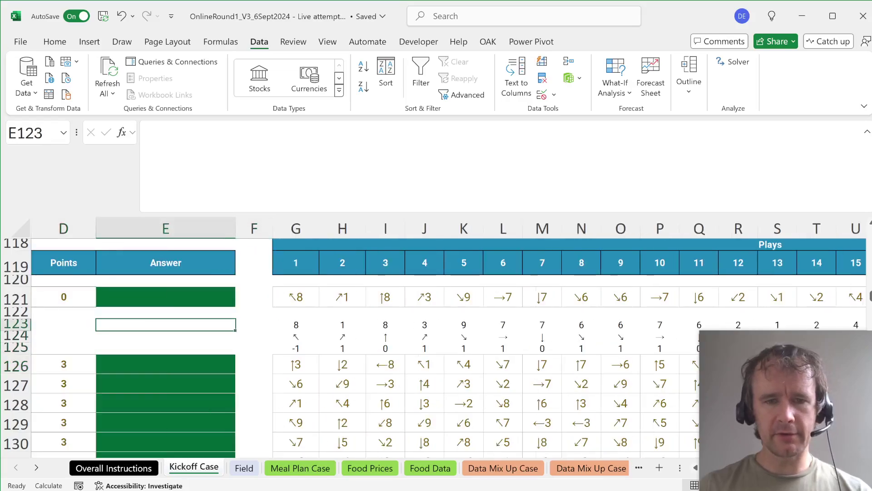
{"action": "type", "text": "=s"}
{"action": "key", "text": "Return"}
{"action": "key", "text": "Right"}
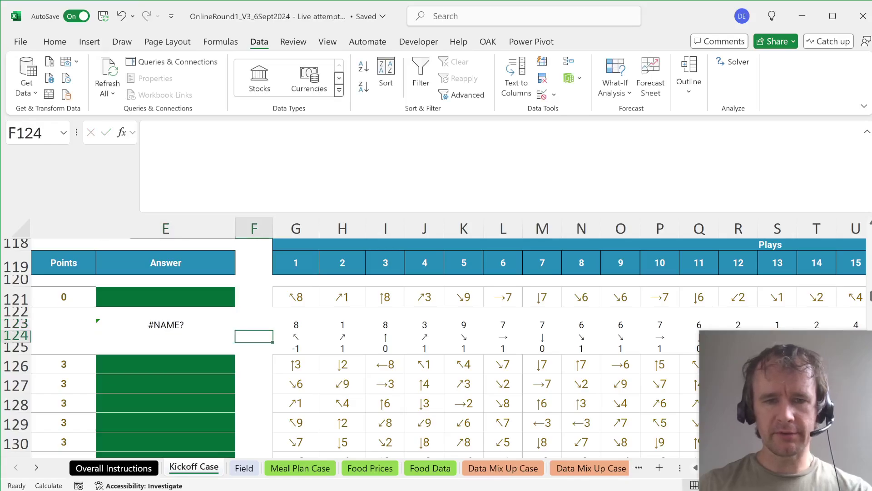
Step: Insert a blank row at row 126, below the looked-up multipliers
{"action": "key", "text": "Down"}
{"action": "key", "text": "Down"}
{"action": "key", "text": "alt+i"}
{"action": "key", "text": "r"}
{"action": "key", "text": "Up"}
{"action": "key", "text": "Right"}
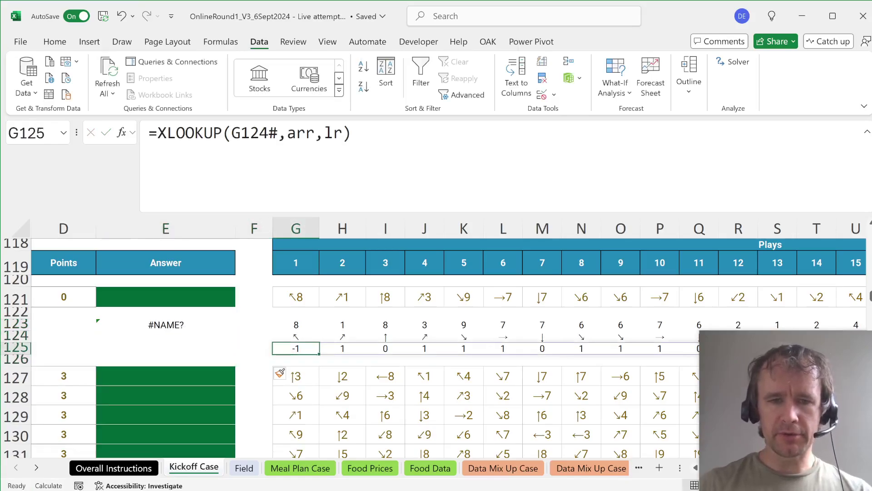
Step: Multiply the extracted distances by the side-to-side multipliers in G126 with =G123#*G125#
{"action": "key", "text": "Down"}
{"action": "type", "text": "="}
{"action": "type", "text": "#*"}
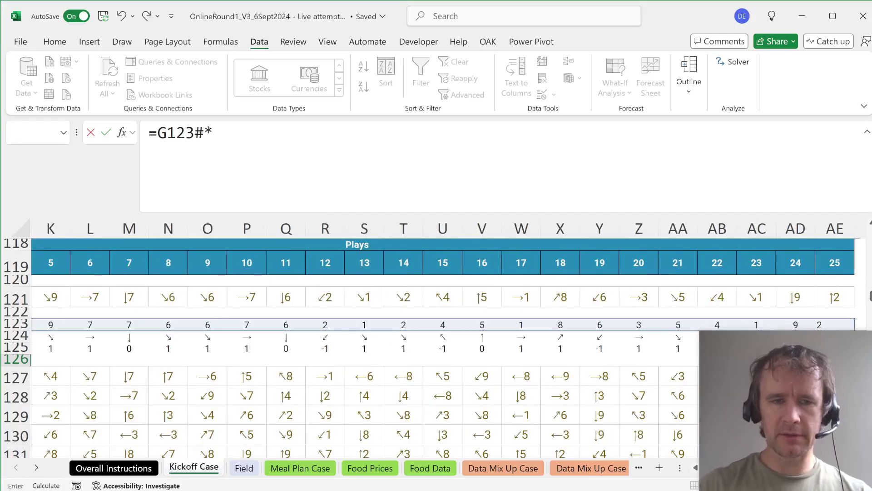
{"action": "key", "text": "Up"}
{"action": "key", "text": "Return"}
{"action": "key", "text": "Up"}
{"action": "key", "text": "Left"}
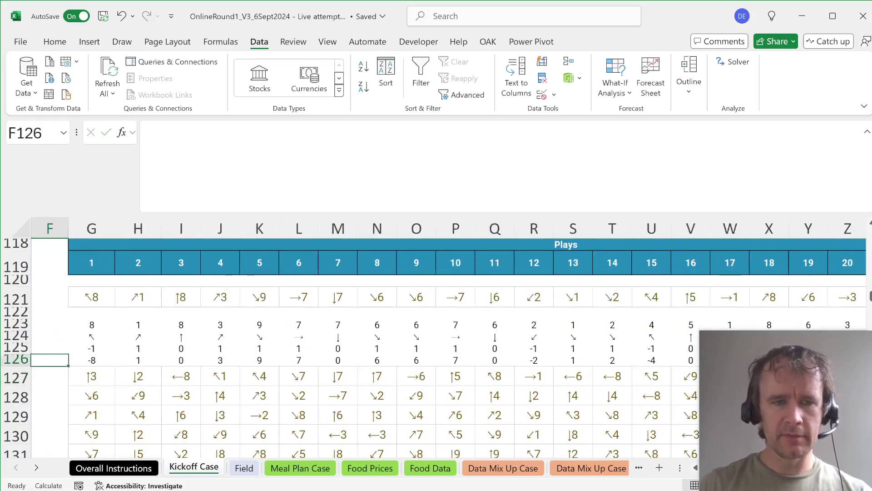
Step: Total the signed movements for Example3 in E126 with =SUM(G126#)
{"action": "key", "text": "Right"}
{"action": "key", "text": "Left"}
{"action": "key", "text": "Left"}
{"action": "type", "text": "=sum"}
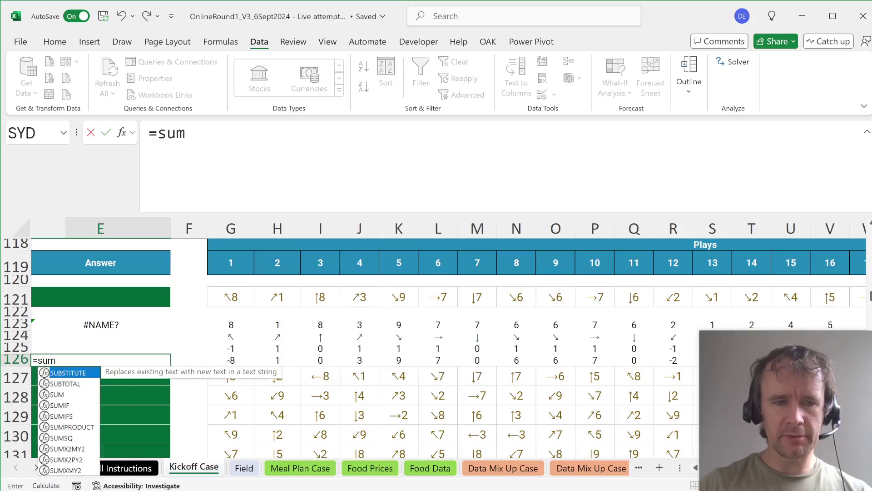
{"action": "key", "text": "Right"}
{"action": "key", "text": "Left"}
{"action": "type", "text": "=sum"}
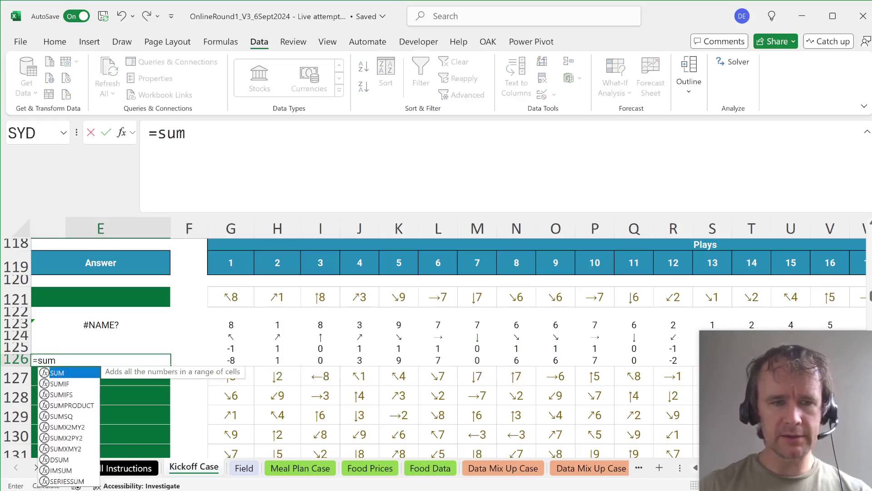
{"action": "key", "text": "Tab"}
{"action": "key", "text": "Right"}
{"action": "key", "text": "Right"}
{"action": "type", "text": "#"}
{"action": "key", "text": "Return"}
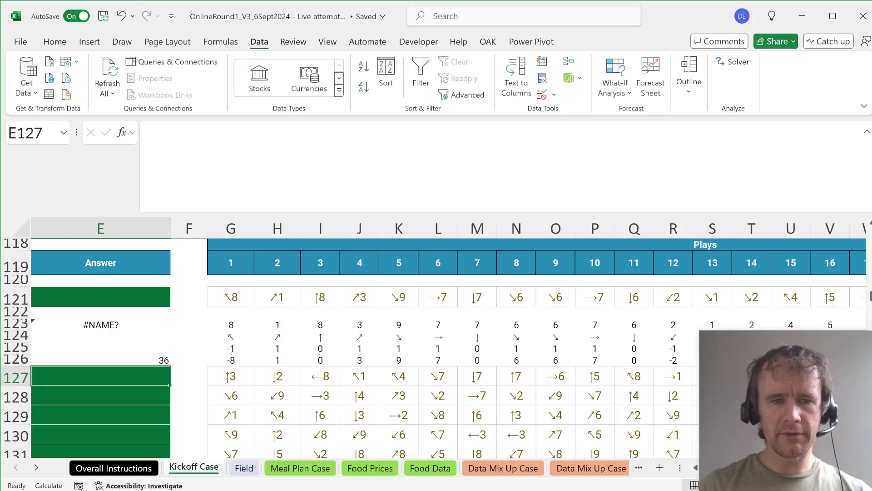
Step: Check the Example3 total against the Level 3 explanation and review the helper formulas in E126 and G123
{"action": "key", "text": "Up"}
{"action": "key", "text": "Up"}
{"action": "scroll", "coordinate": [323, 336], "scroll_direction": "up", "scroll_amount": 2}
{"action": "scroll", "coordinate": [323, 336], "scroll_direction": "up", "scroll_amount": 3}
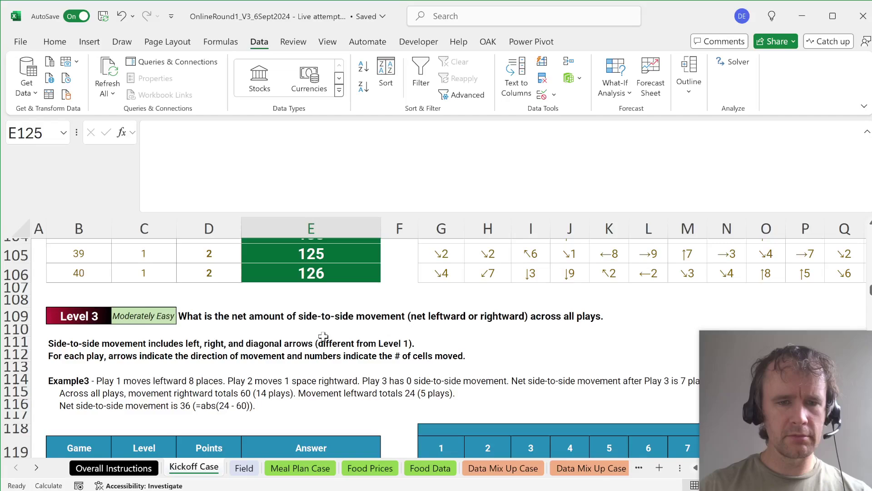
{"action": "scroll", "coordinate": [202, 394], "scroll_direction": "down", "scroll_amount": 3}
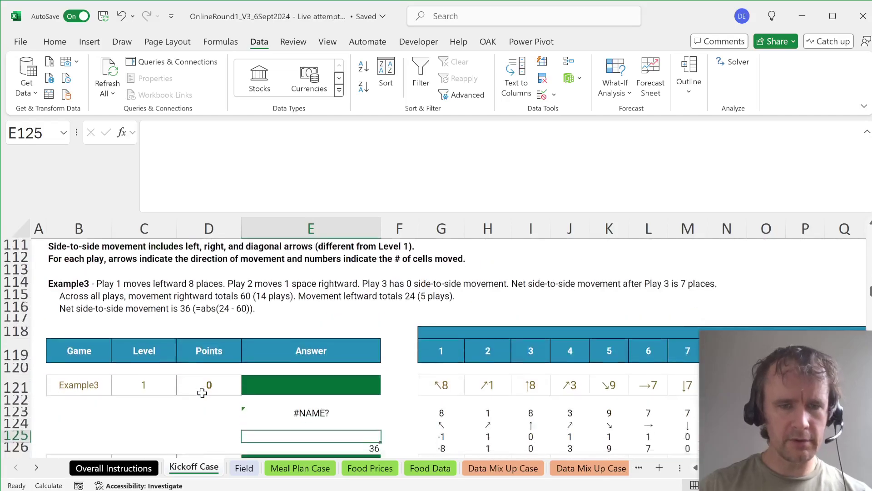
{"action": "left_click", "coordinate": [307, 418]}
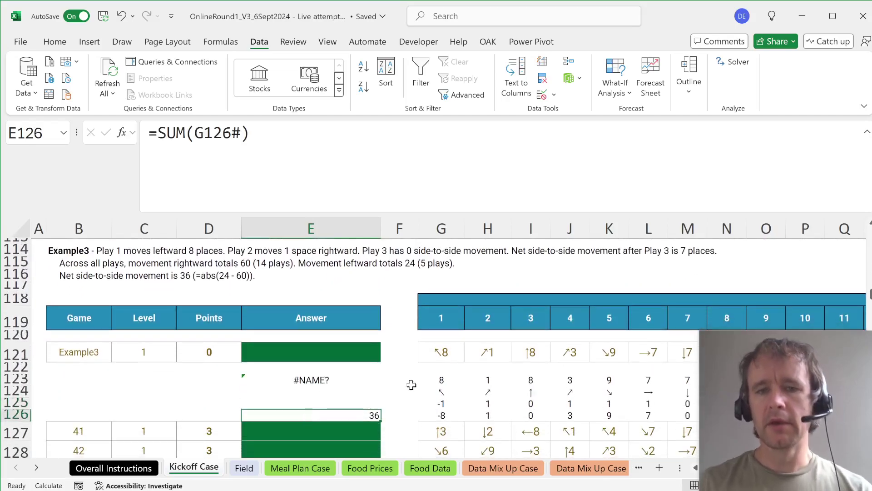
{"action": "left_click", "coordinate": [432, 381]}
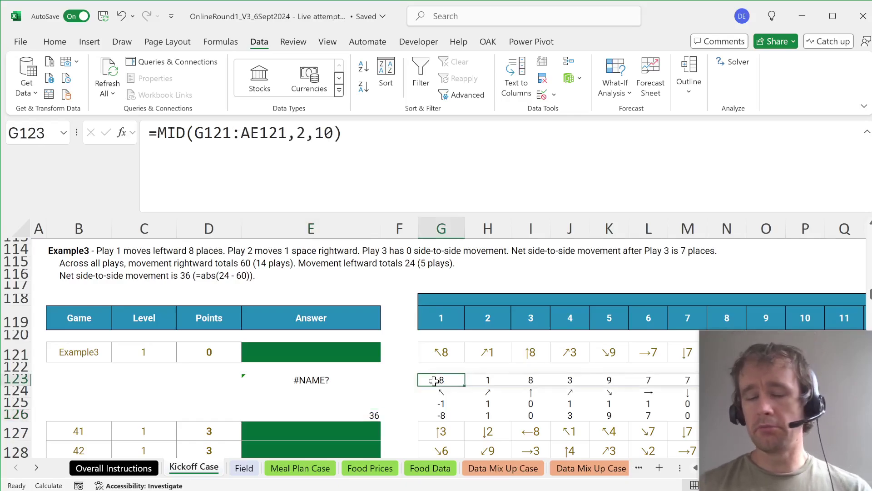
Step: Begin Example3's answer formula in E121 with =SUM(MID(G121:AE121,2,10) to extract the distances
{"action": "left_click", "coordinate": [321, 349]}
{"action": "type", "text": "="}
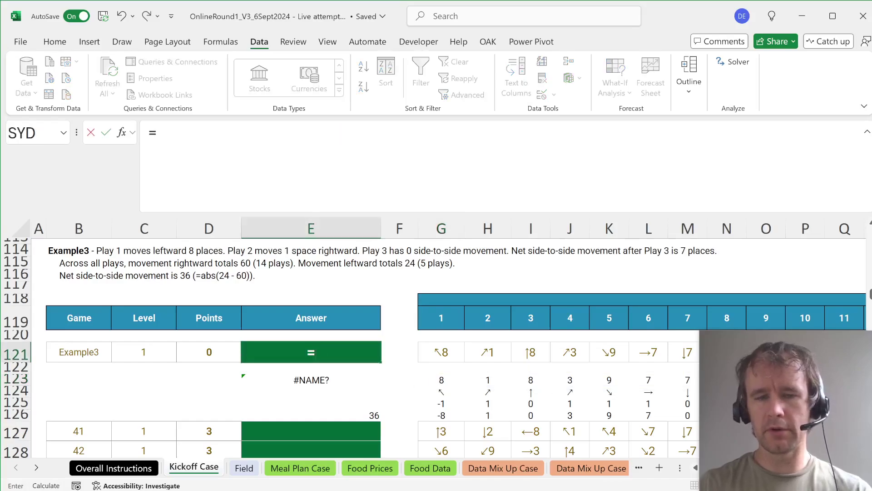
{"action": "type", "text": "sum"}
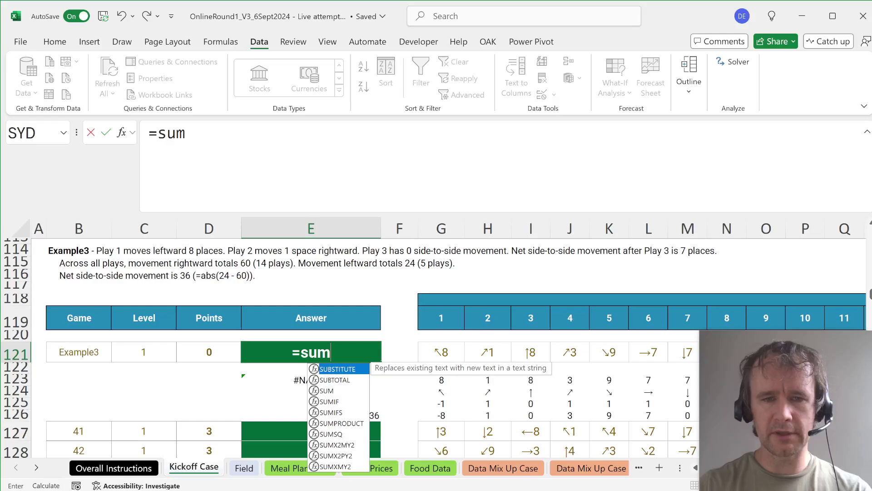
{"action": "key", "text": "Tab"}
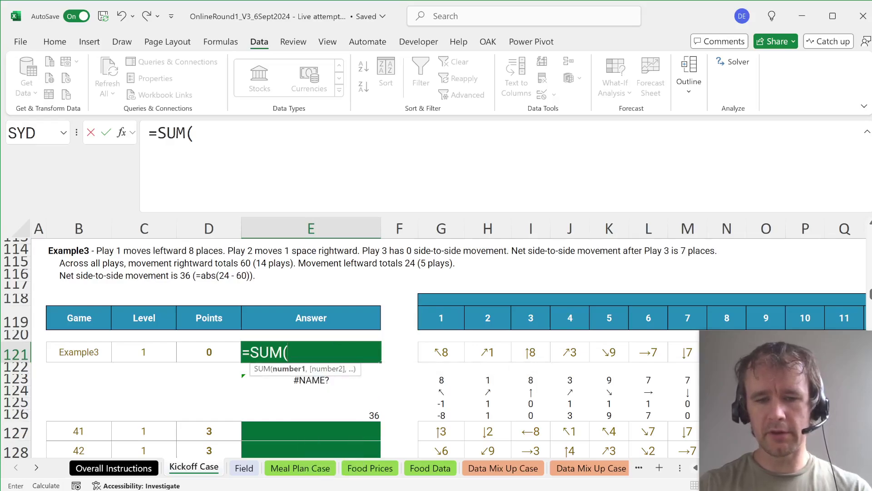
{"action": "type", "text": "mid"}
{"action": "key", "text": "Tab"}
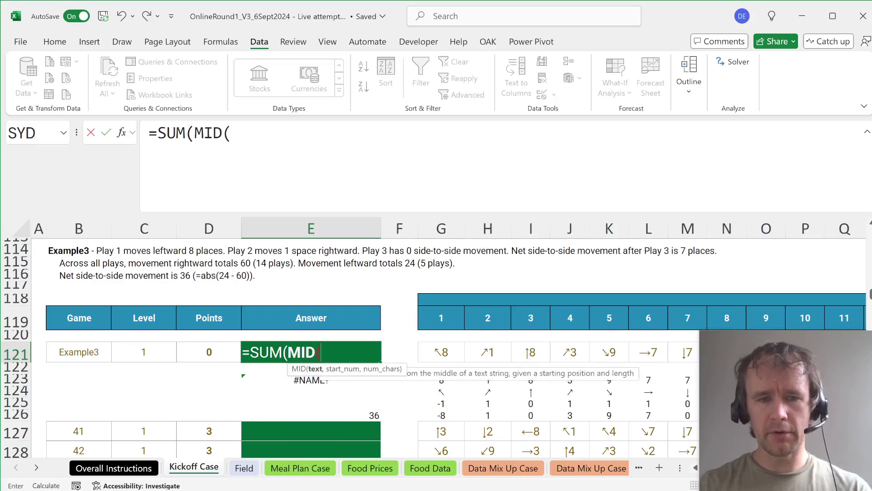
{"action": "left_click_drag", "start_coordinate": [441, 353], "coordinate": [835, 353]}
{"action": "type", "text": ",2,"}
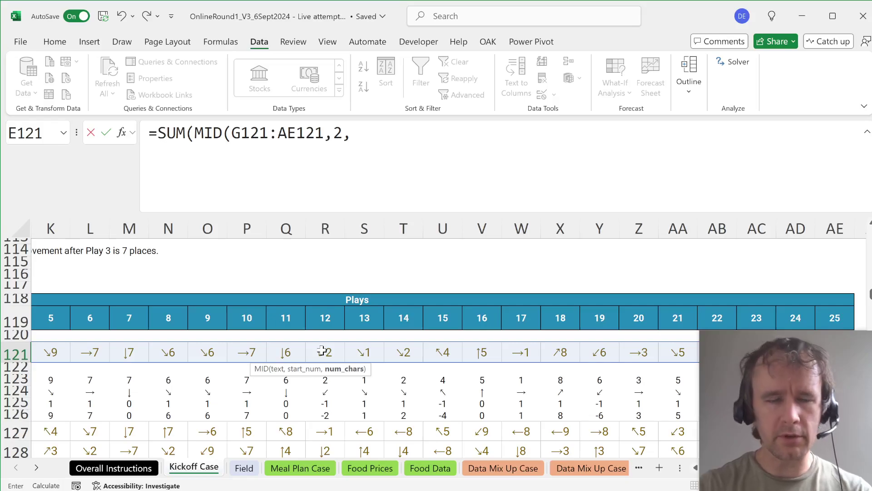
{"action": "type", "text": "10)"}
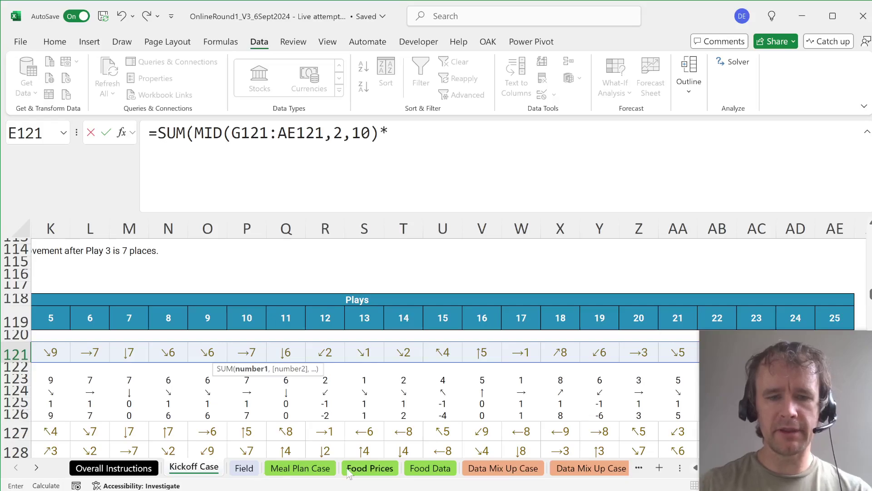
Step: Complete the E121 formula by multiplying the distances by XLOOKUP(LEFT(G121:AE121),arr,lr) inside the SUM
{"action": "type", "text": "*xl"}
{"action": "key", "text": "Tab"}
{"action": "type", "text": "lef"}
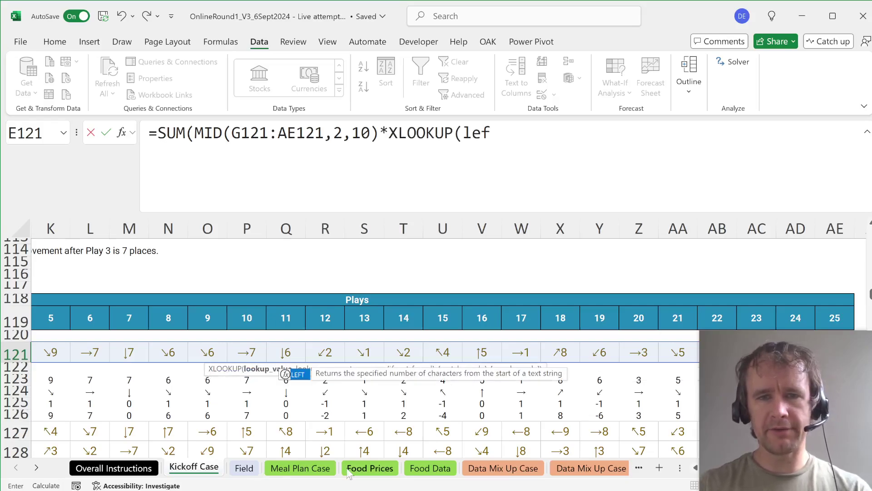
{"action": "key", "text": "Tab"}
{"action": "key", "text": "Right"}
{"action": "key", "text": "Right"}
{"action": "key", "text": "ctrl+shift+Right"}
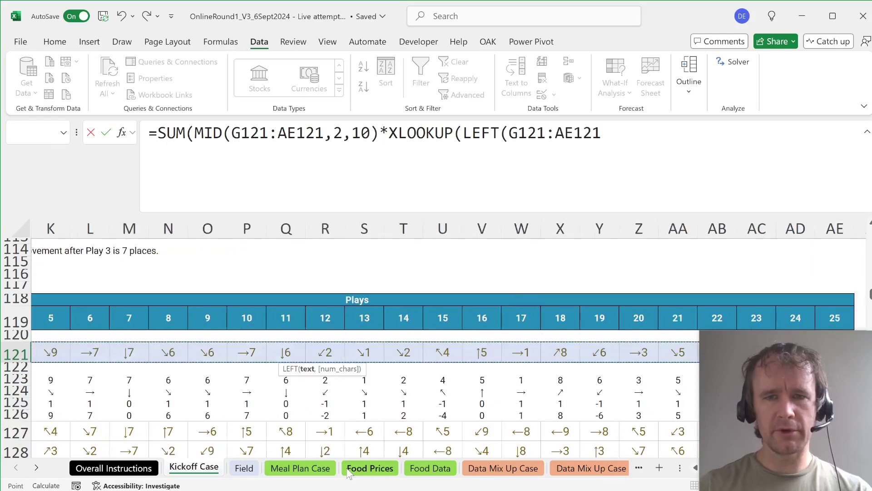
{"action": "type", "text": "),ar"}
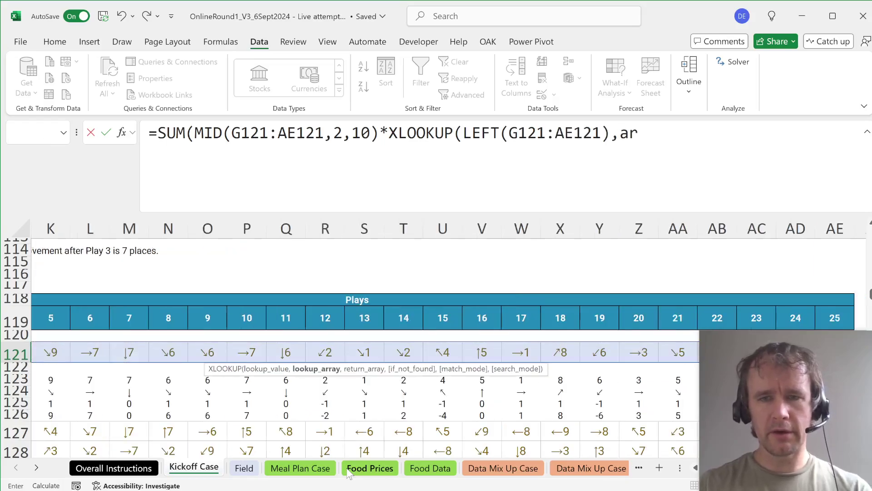
{"action": "type", "text": "r,LR)"}
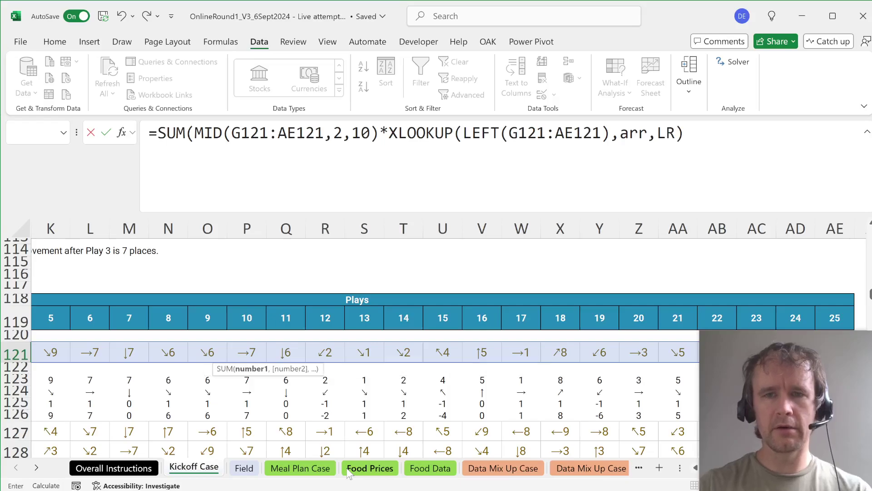
{"action": "type", "text": ")"}
{"action": "key", "text": "Return"}
{"action": "key", "text": "Up"}
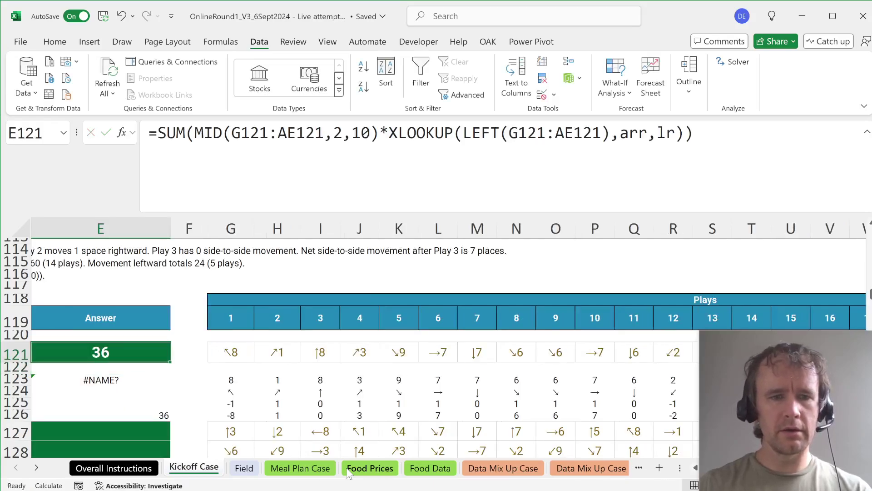
Step: Wrap the E121 formula in ABS so the net movement is given as an absolute value
{"action": "left_click", "coordinate": [157, 133]}
{"action": "type", "text": "abs"}
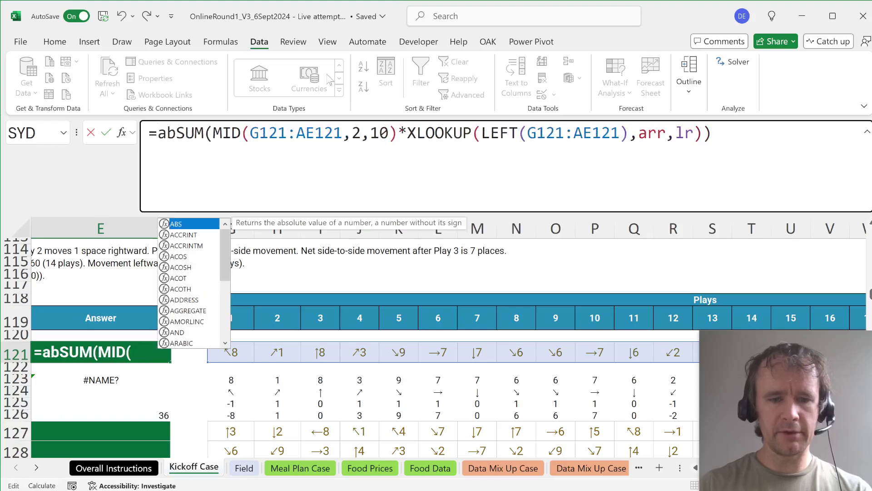
{"action": "key", "text": "Tab"}
{"action": "key", "text": "End"}
{"action": "type", "text": ")"}
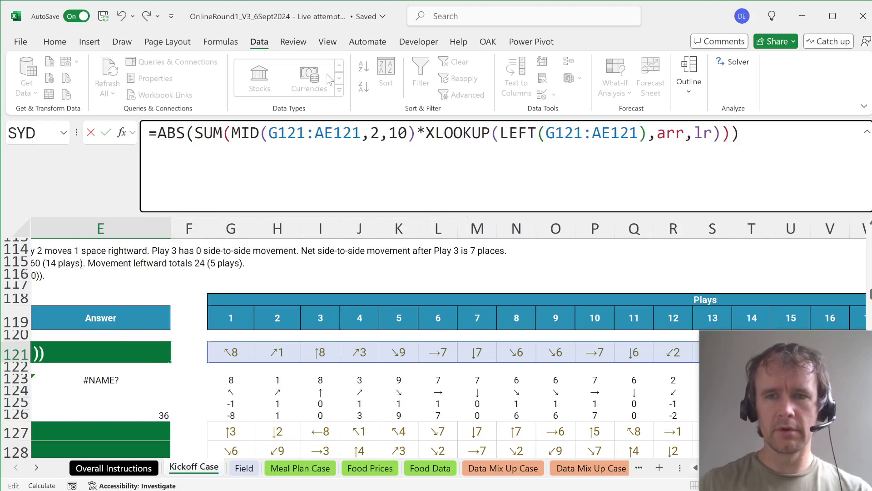
{"action": "key", "text": "ctrl+Return"}
Step: Copy the E121 formula to E127 and fill it down through all Level 3 game answers
{"action": "key", "text": "ctrl+c"}
{"action": "key", "text": "Down"}
{"action": "key", "text": "Down"}
{"action": "key", "text": "Down"}
{"action": "key", "text": "Down"}
{"action": "key", "text": "Down"}
{"action": "key", "text": "Down"}
{"action": "key", "text": "ctrl+v"}
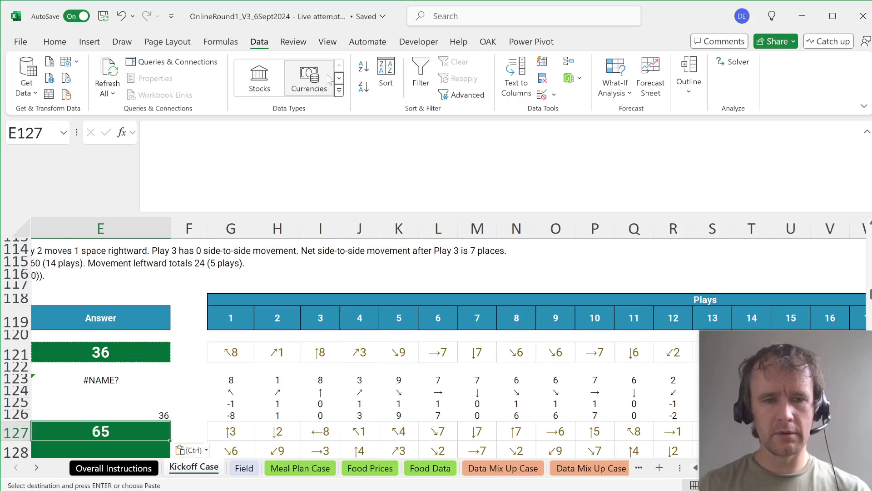
{"action": "key", "text": "Left"}
{"action": "key", "text": "ctrl+Down"}
{"action": "key", "text": "Right"}
{"action": "key", "text": "ctrl+shift+Up"}
{"action": "key", "text": "ctrl+d"}
Step: Return to the bonus questions table and read the Bonus 3 question about Level 3's starting row numbers
{"action": "key", "text": "Left"}
{"action": "key", "text": "ctrl+Up"}
{"action": "key", "text": "Left"}
{"action": "key", "text": "Left"}
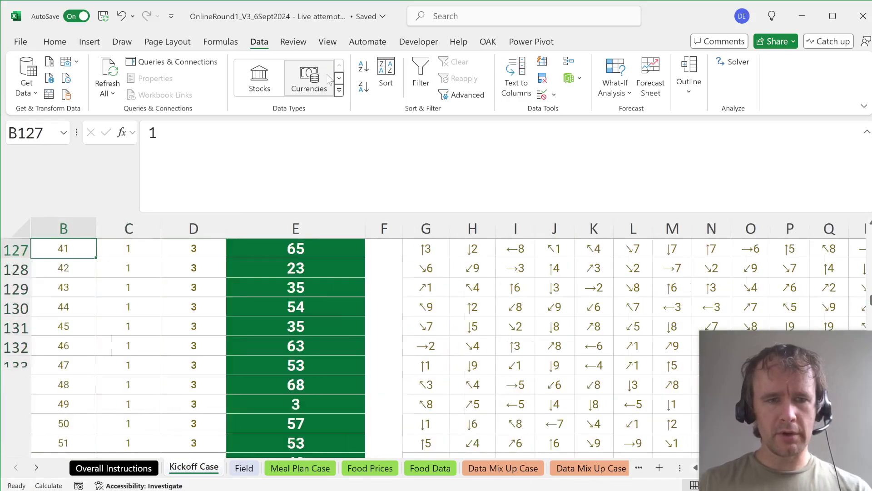
{"action": "key", "text": "Left"}
{"action": "key", "text": "ctrl+Up"}
{"action": "key", "text": "ctrl+Up"}
{"action": "key", "text": "ctrl+Up"}
{"action": "key", "text": "ctrl+Up"}
{"action": "key", "text": "ctrl+Up"}
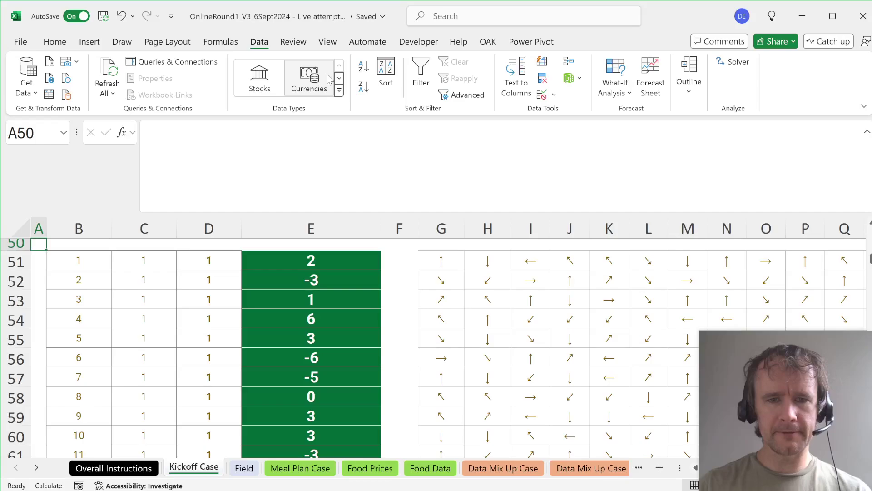
{"action": "key", "text": "ctrl+Up"}
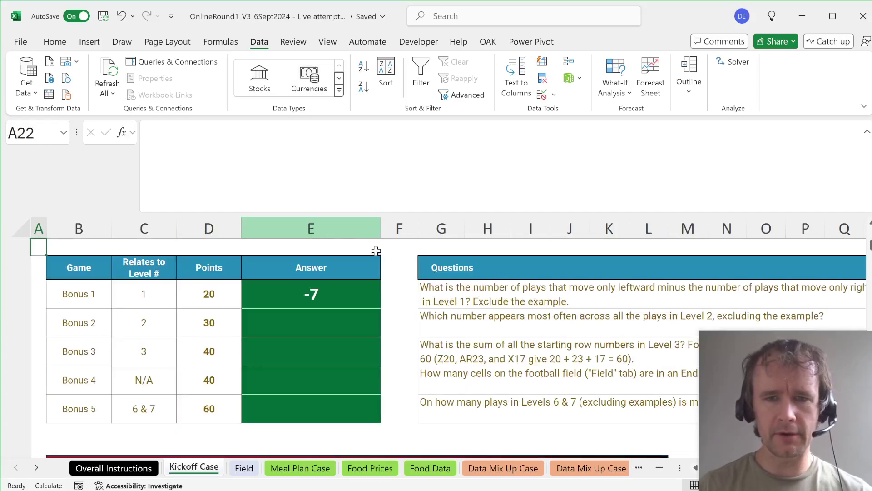
{"action": "left_click", "coordinate": [434, 342]}
{"action": "scroll", "coordinate": [434, 342], "scroll_direction": "right", "scroll_amount": 2}
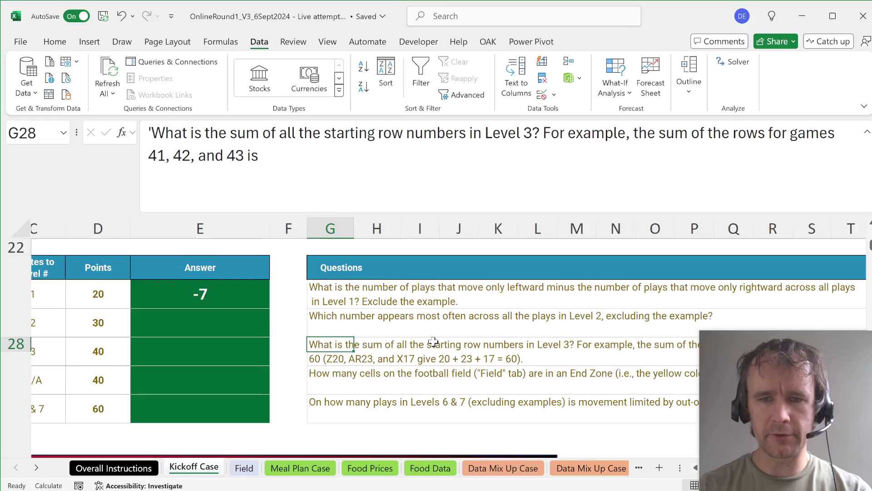
{"action": "scroll", "coordinate": [434, 342], "scroll_direction": "left", "scroll_amount": 1}
{"action": "scroll", "coordinate": [434, 341], "scroll_direction": "right", "scroll_amount": 5}
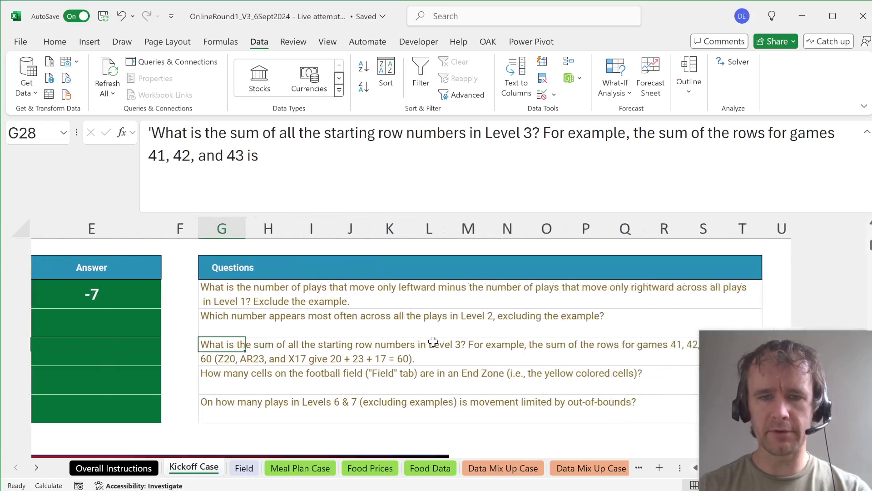
{"action": "scroll", "coordinate": [434, 341], "scroll_direction": "left", "scroll_amount": 4}
{"action": "scroll", "coordinate": [433, 342], "scroll_direction": "left", "scroll_amount": 2}
Step: Delete the Level 3 helper rows 123 to 126 between Example3 and game 41
{"action": "scroll", "coordinate": [434, 342], "scroll_direction": "down", "scroll_amount": 20}
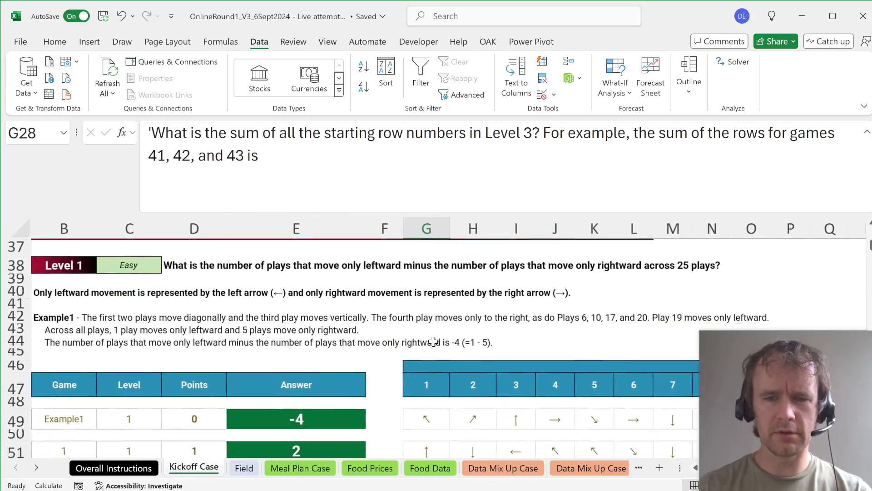
{"action": "scroll", "coordinate": [434, 342], "scroll_direction": "down", "scroll_amount": 9}
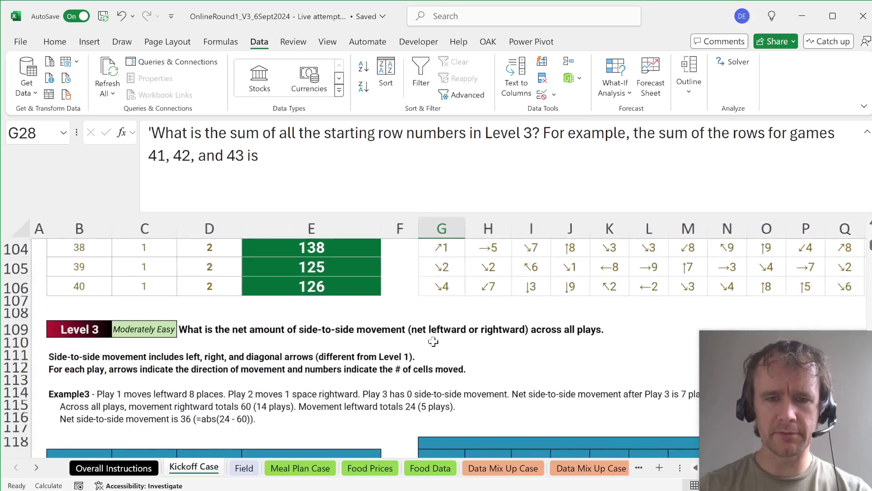
{"action": "scroll", "coordinate": [363, 293], "scroll_direction": "down", "scroll_amount": 2}
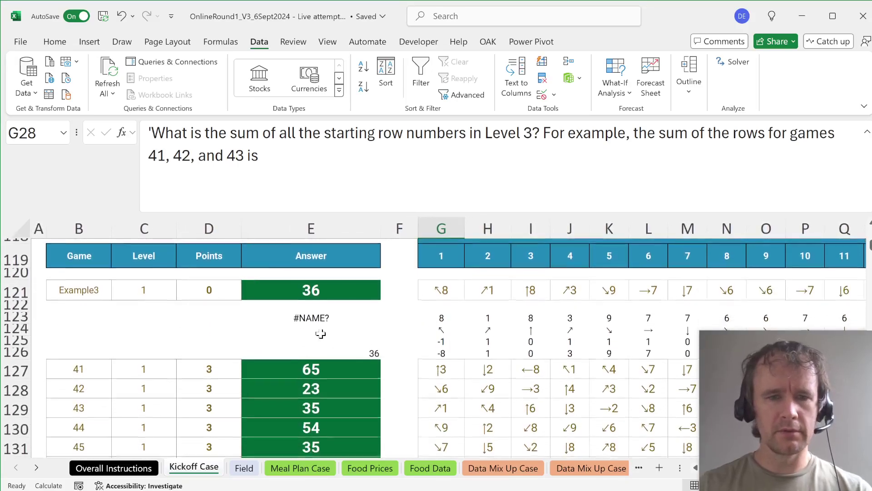
{"action": "left_click", "coordinate": [331, 299]}
{"action": "key", "text": "shift+space"}
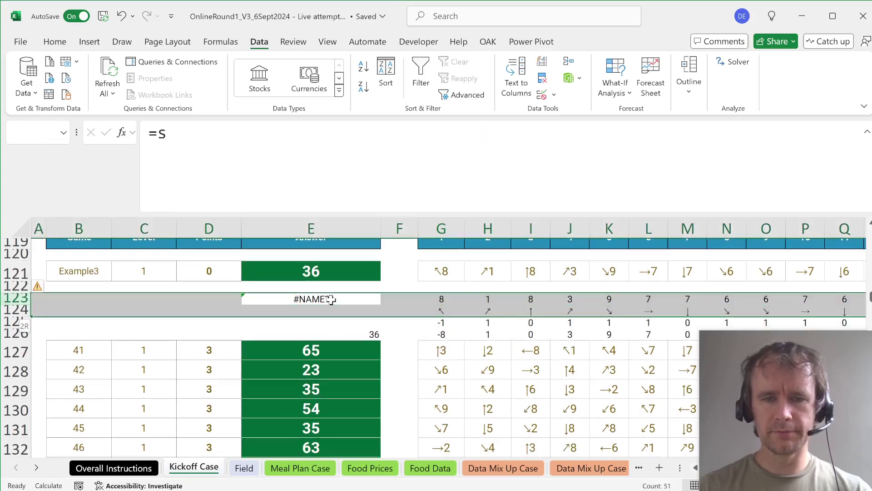
{"action": "key", "text": "ctrl+minus"}
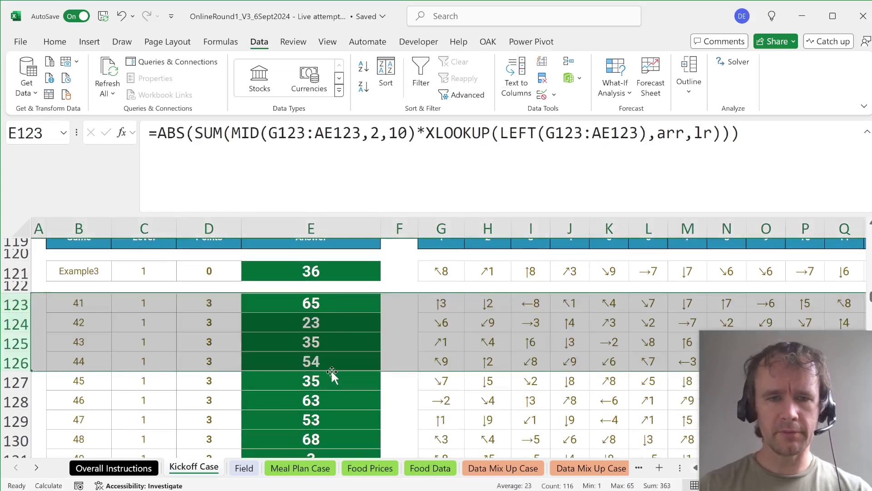
Step: Review the Level 4 question, its out-of-bounds rules, Example4 and the starting cells and plays
{"action": "scroll", "coordinate": [331, 375], "scroll_direction": "down", "scroll_amount": 10}
{"action": "scroll", "coordinate": [332, 373], "scroll_direction": "up", "scroll_amount": 2}
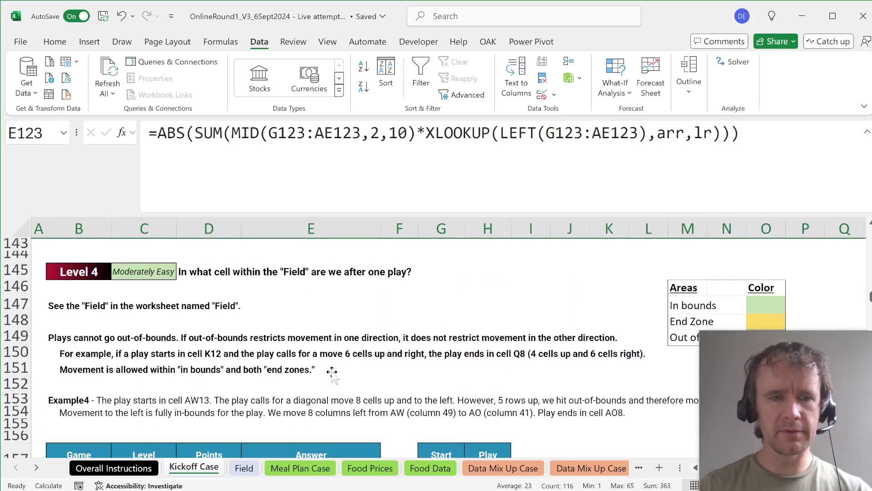
{"action": "scroll", "coordinate": [332, 373], "scroll_direction": "down", "scroll_amount": 3}
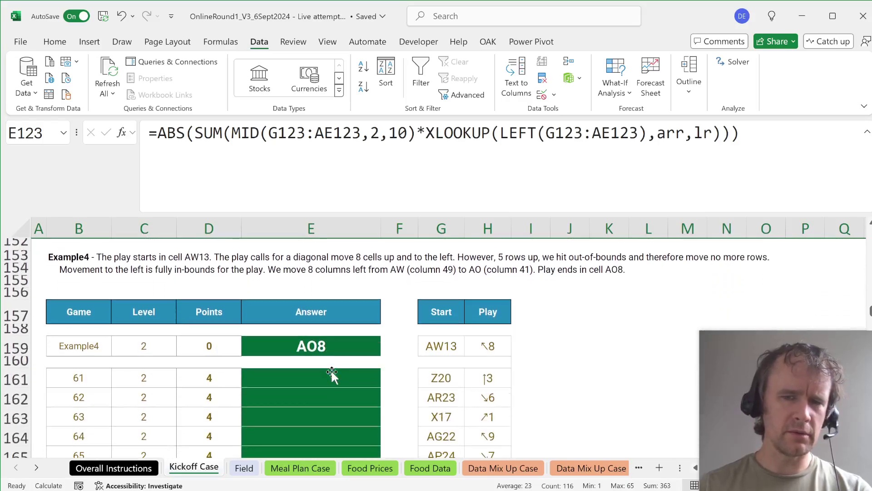
Step: Check the Level 4 area color legend and fill the in-bounds range J8:BG27 on the Field sheet with I
{"action": "left_click", "coordinate": [441, 347]}
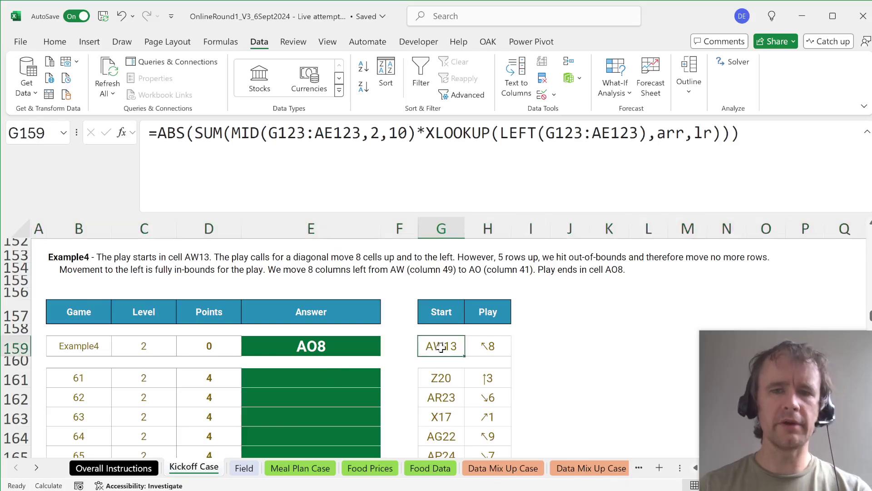
{"action": "scroll", "coordinate": [301, 290], "scroll_direction": "up", "scroll_amount": 3}
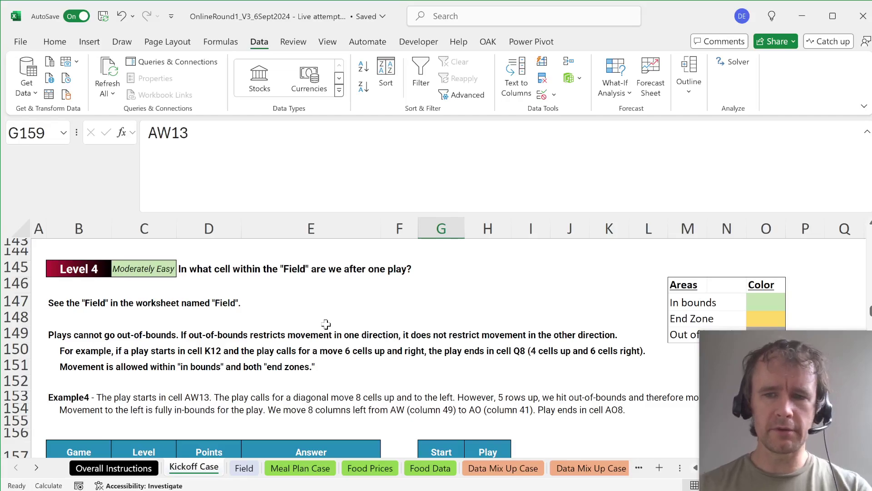
{"action": "scroll", "coordinate": [327, 324], "scroll_direction": "right", "scroll_amount": 2}
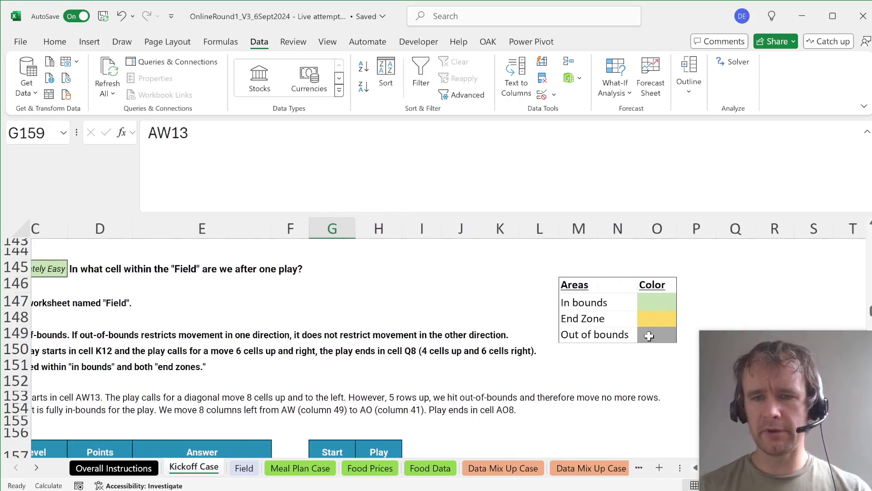
{"action": "key", "text": "ctrl+Page_Down"}
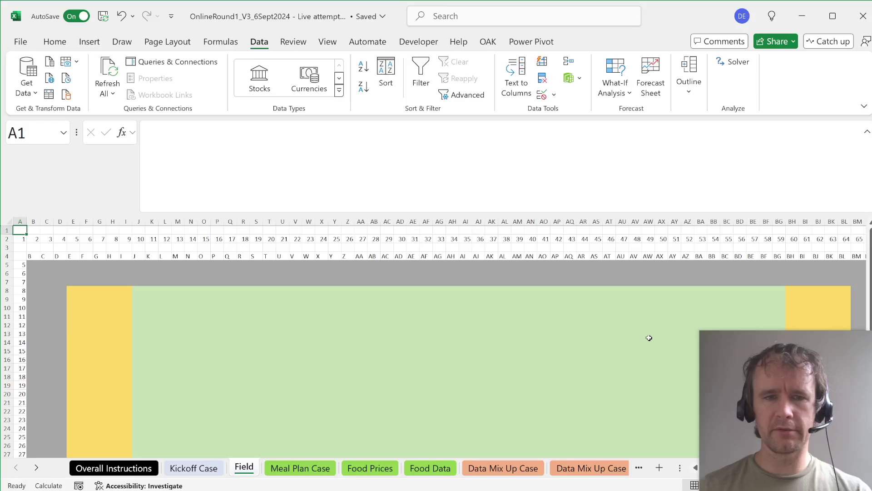
{"action": "left_click", "coordinate": [139, 290]}
{"action": "scroll", "coordinate": [395, 265], "scroll_direction": "down", "scroll_amount": 3}
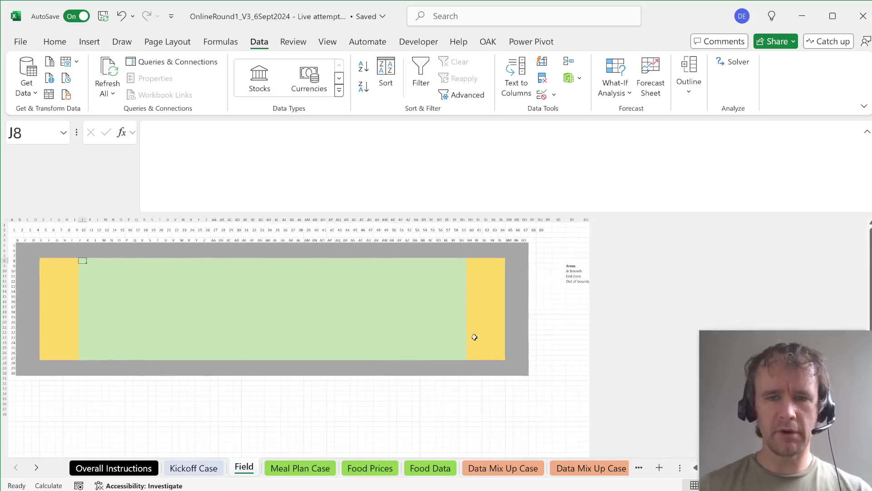
{"action": "left_click", "coordinate": [454, 355], "text": "shift"}
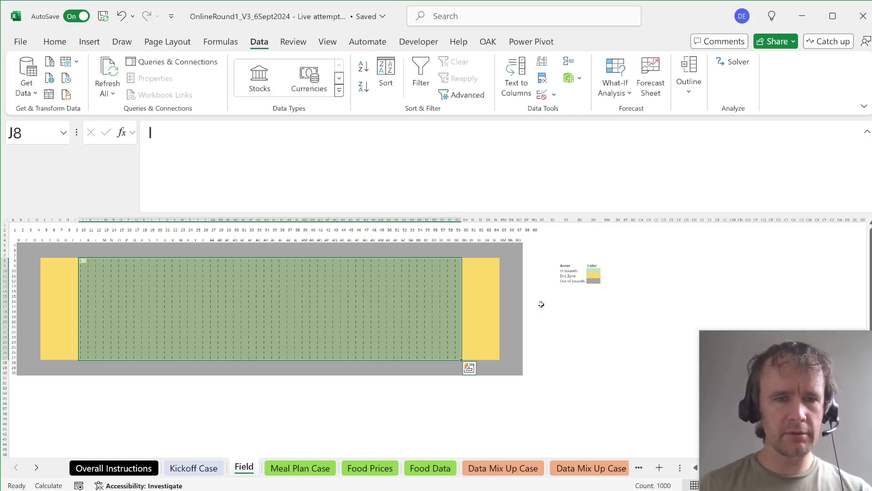
Step: Fill the end zone range E8:I27 on the Field sheet with E
{"action": "left_click", "coordinate": [47, 263]}
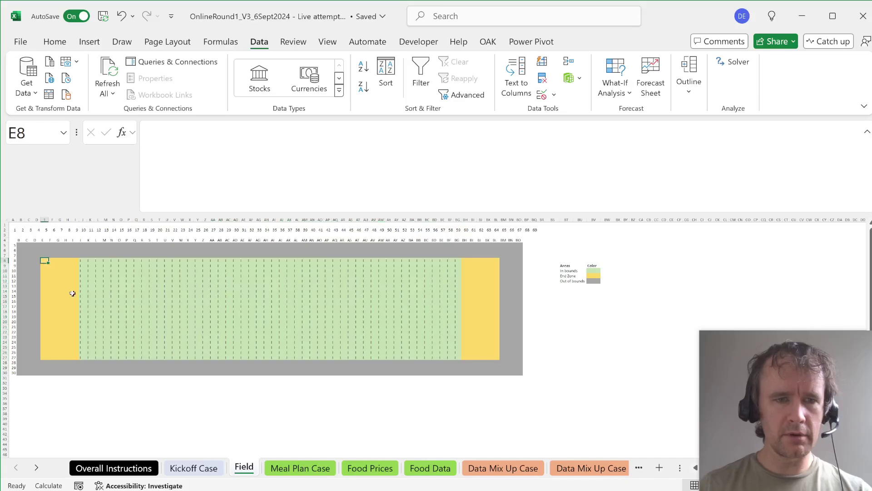
{"action": "left_click", "coordinate": [78, 359], "text": "shift"}
{"action": "type", "text": "E"}
{"action": "key", "text": "ctrl+Return"}
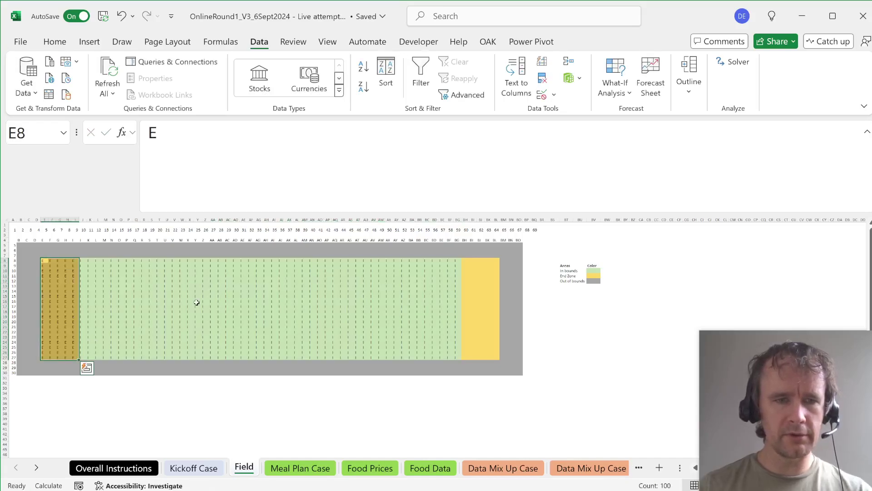
Step: Fill the opposite end zone range BH8:BL27 with E
{"action": "key", "text": "ctrl+Right"}
{"action": "key", "text": "ctrl+shift+Down"}
{"action": "key", "text": "shift+Right"}
{"action": "key", "text": "ctrl+period"}
{"action": "key", "text": "ctrl+period"}
{"action": "key", "text": "shift+Right"}
{"action": "key", "text": "shift+Right"}
{"action": "key", "text": "shift+Right"}
{"action": "key", "text": "shift+Right"}
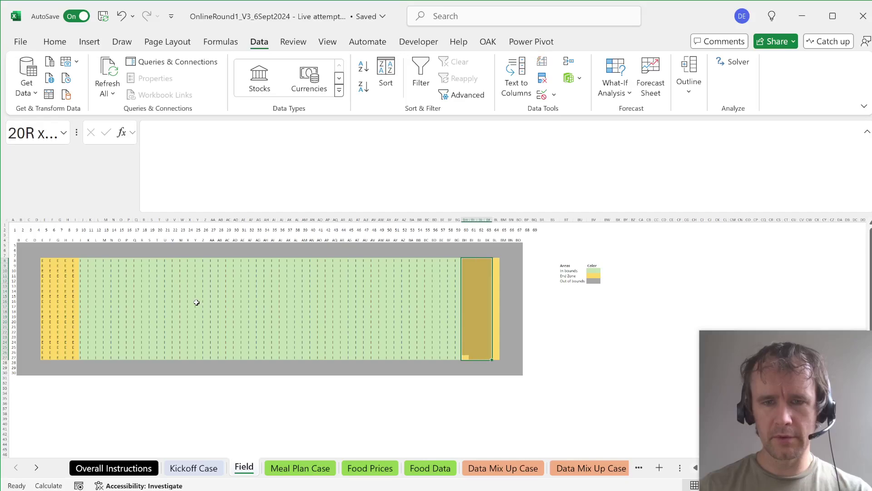
{"action": "key", "text": "shift+Right"}
{"action": "type", "text": "W"}
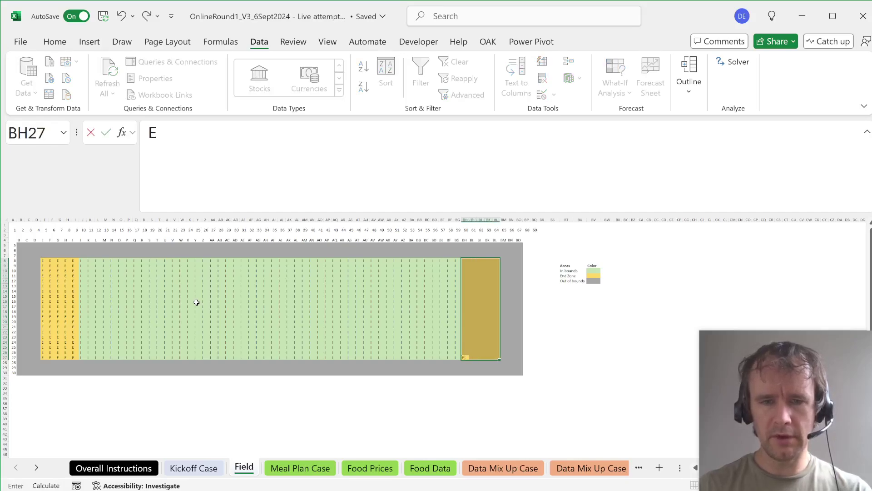
{"action": "key", "text": "ctrl+Return"}
Step: Fill the out-of-bounds cells with O by selecting only the blanks within the whole field range B5:BO30
{"action": "key", "text": "Right"}
{"action": "key", "text": "Right"}
{"action": "key", "text": "Up"}
{"action": "key", "text": "Up"}
{"action": "key", "text": "Up"}
{"action": "key", "text": "Right"}
{"action": "key", "text": "Right"}
{"action": "key", "text": "Down"}
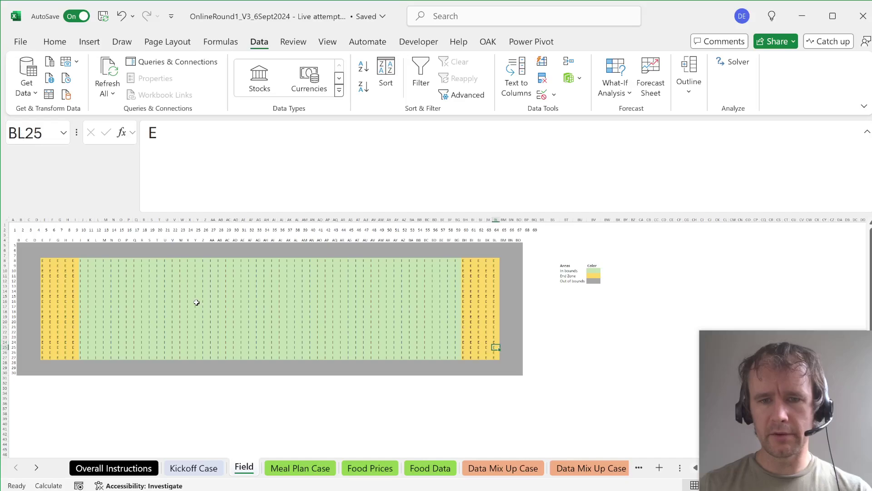
{"action": "key", "text": "Right"}
{"action": "key", "text": "Right"}
{"action": "key", "text": "Right"}
{"action": "key", "text": "Down"}
{"action": "key", "text": "Down"}
{"action": "key", "text": "Down"}
{"action": "key", "text": "Down"}
{"action": "key", "text": "Down"}
{"action": "key", "text": "ctrl+shift+Up"}
{"action": "key", "text": "shift+Down"}
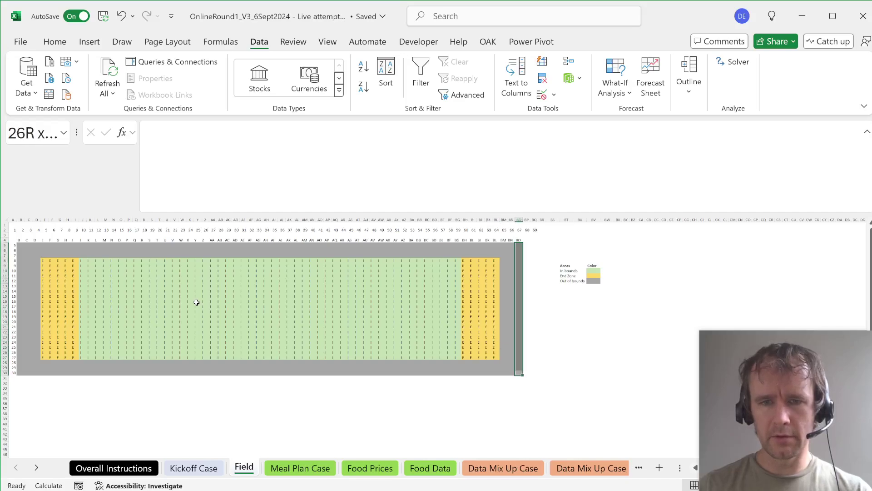
{"action": "key", "text": "ctrl+shift+Left"}
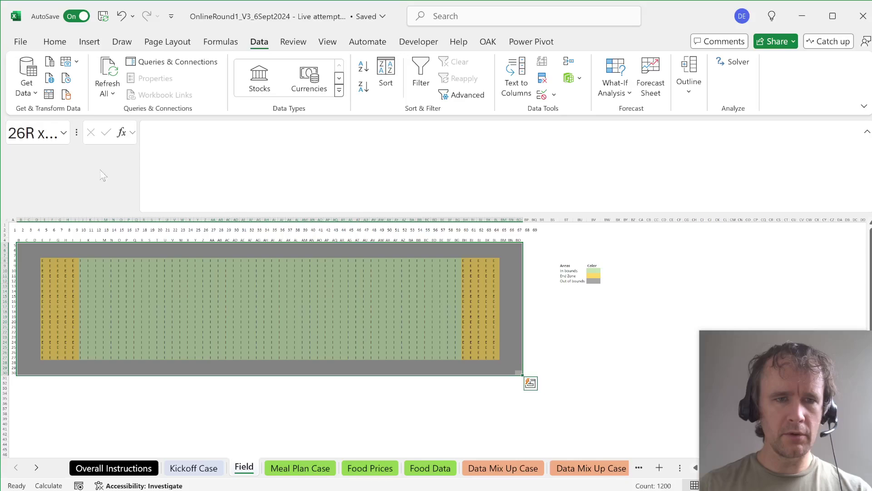
{"action": "key", "text": "ctrl+g"}
{"action": "key", "text": "alt+s"}
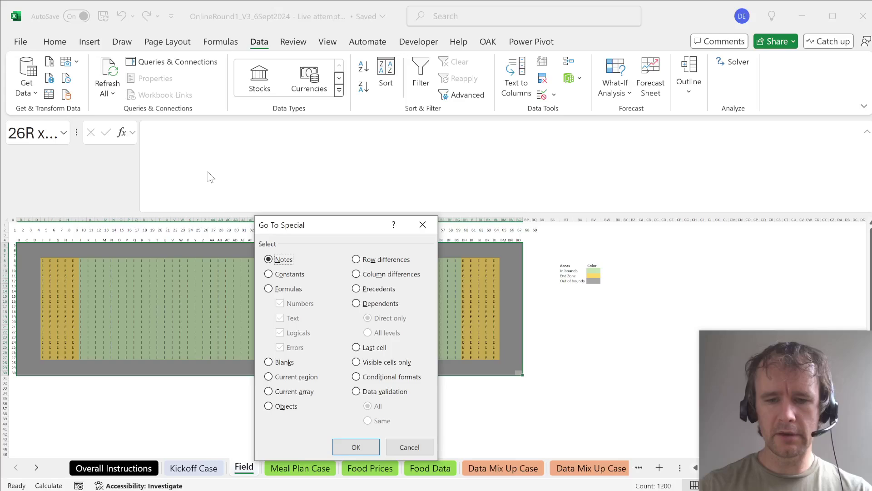
{"action": "key", "text": "Return"}
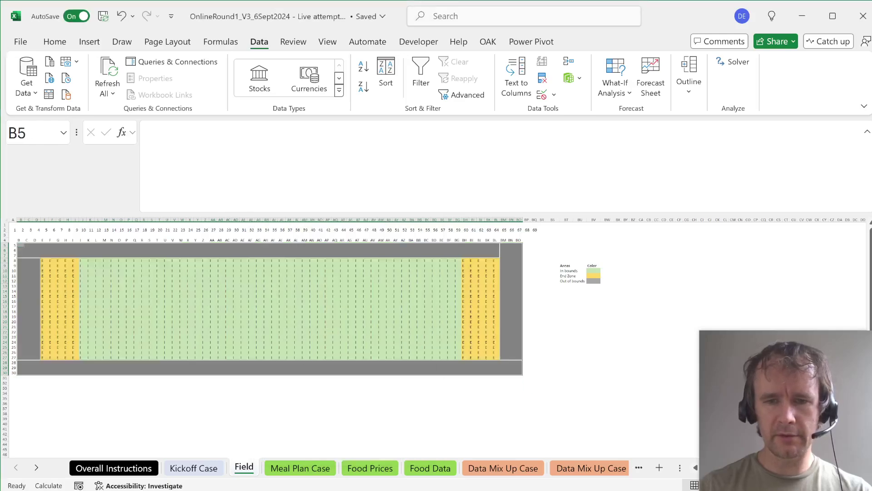
{"action": "type", "text": "O"}
{"action": "key", "text": "ctrl+Return"}
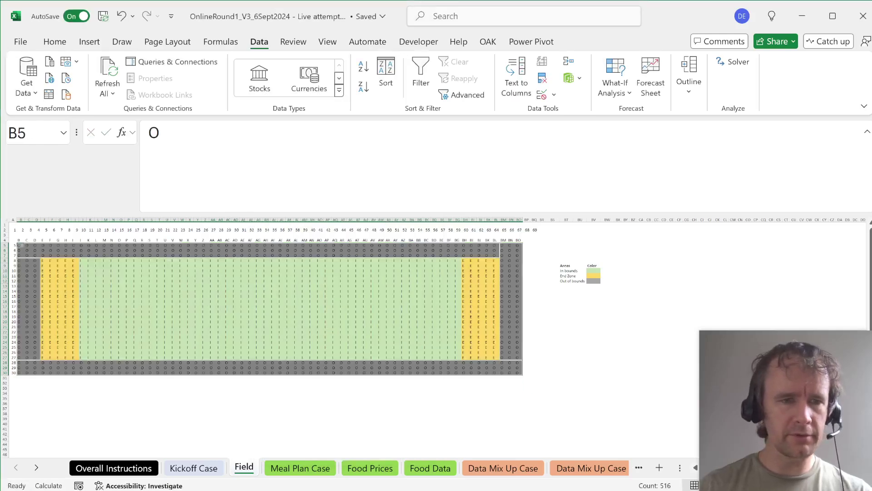
Step: Name the whole lettered range B5:BO30 field
{"action": "left_click_drag", "start_coordinate": [13, 245], "coordinate": [522, 375]}
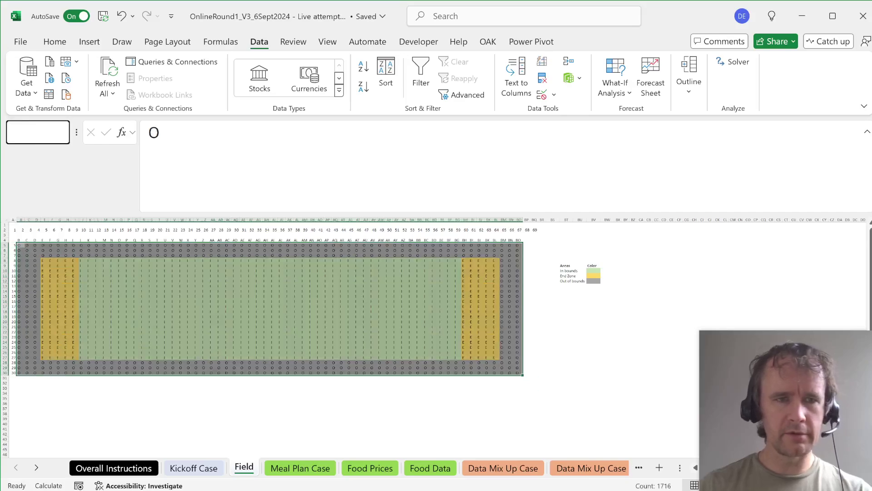
{"action": "left_click", "coordinate": [37, 132]}
{"action": "type", "text": "field"}
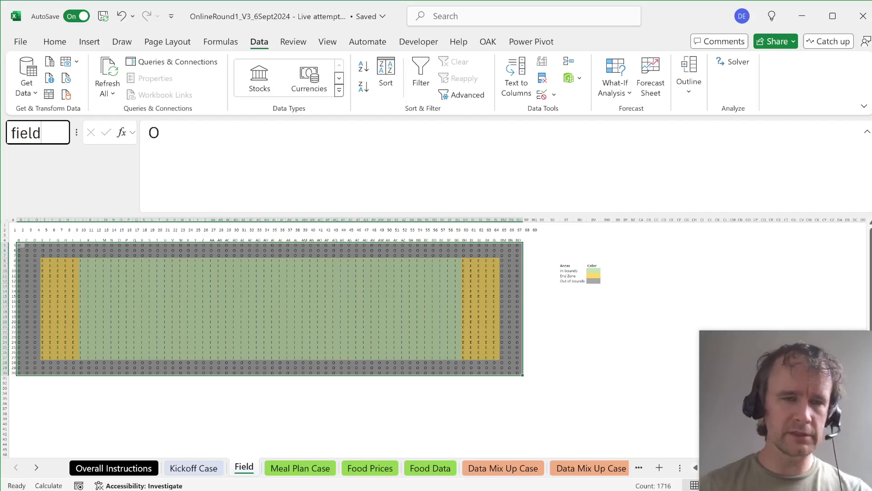
{"action": "key", "text": "Return"}
Step: Build a grid of cell addresses below the field with the formula =B4:BO4&A5:A30 in B33
{"action": "key", "text": "Left"}
{"action": "key", "text": "Right"}
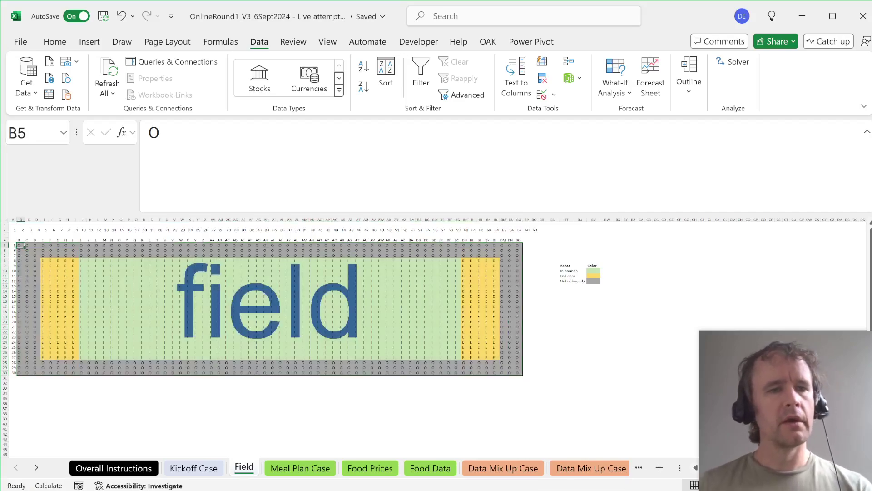
{"action": "key", "text": "ctrl+Down"}
{"action": "key", "text": "Down"}
{"action": "key", "text": "Down"}
{"action": "key", "text": "Down"}
{"action": "type", "text": "="}
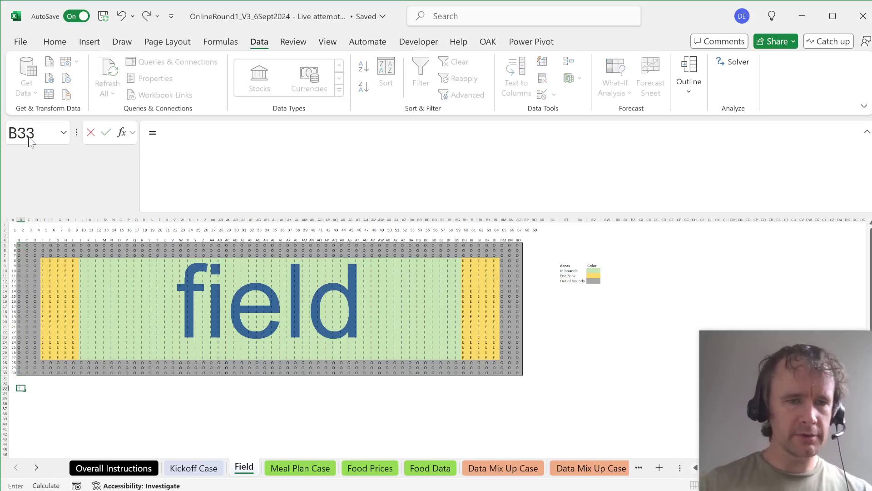
{"action": "key", "text": "Up"}
{"action": "key", "text": "Up"}
{"action": "key", "text": "Up"}
{"action": "key", "text": "ctrl+Up"}
{"action": "key", "text": "ctrl+Up"}
{"action": "key", "text": "Down"}
{"action": "key", "text": "Down"}
{"action": "key", "text": "ctrl+shift+Right"}
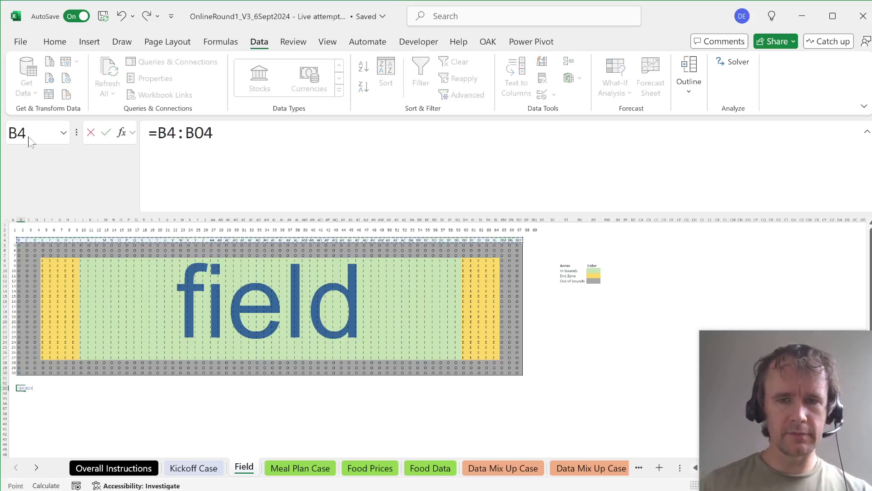
{"action": "type", "text": "&"}
{"action": "left_click", "coordinate": [13, 246]}
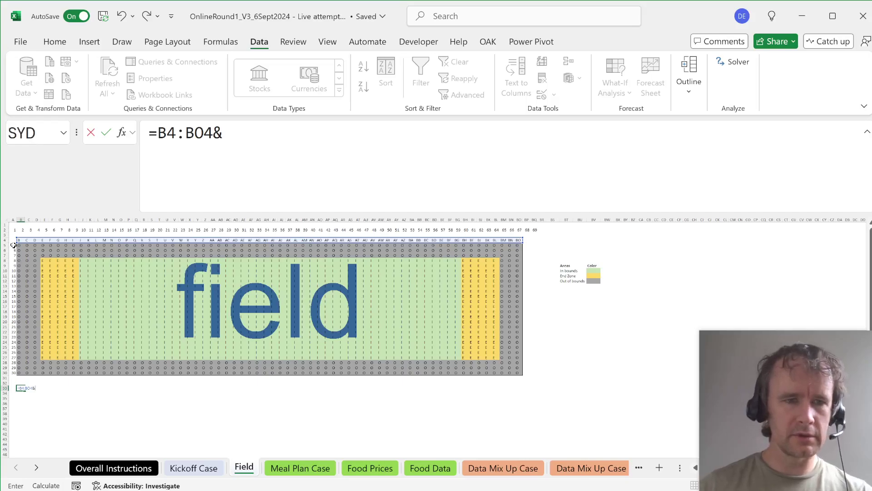
{"action": "key", "text": "ctrl+shift+Down"}
{"action": "key", "text": "ctrl+Return"}
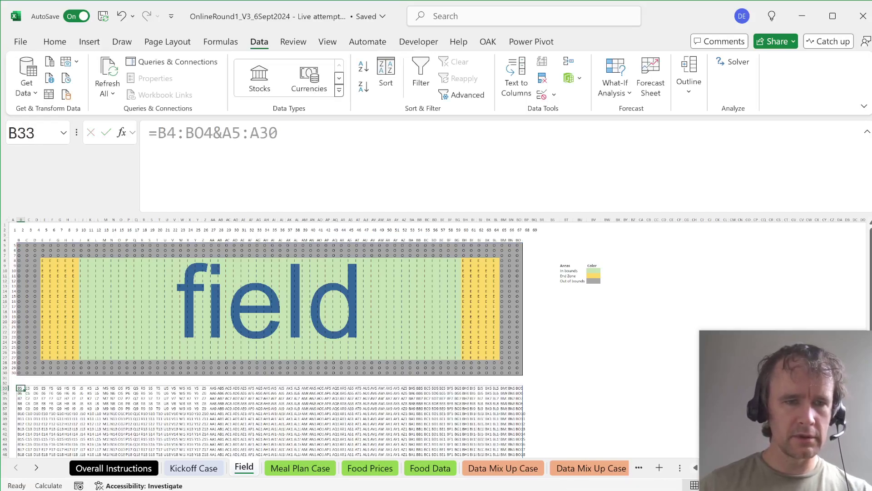
Step: Name the entire spilled grid of cell addresses starting at B33 add
{"action": "key", "text": "ctrl+shift+Down"}
{"action": "key", "text": "ctrl+shift+Right"}
{"action": "left_click", "coordinate": [36, 133]}
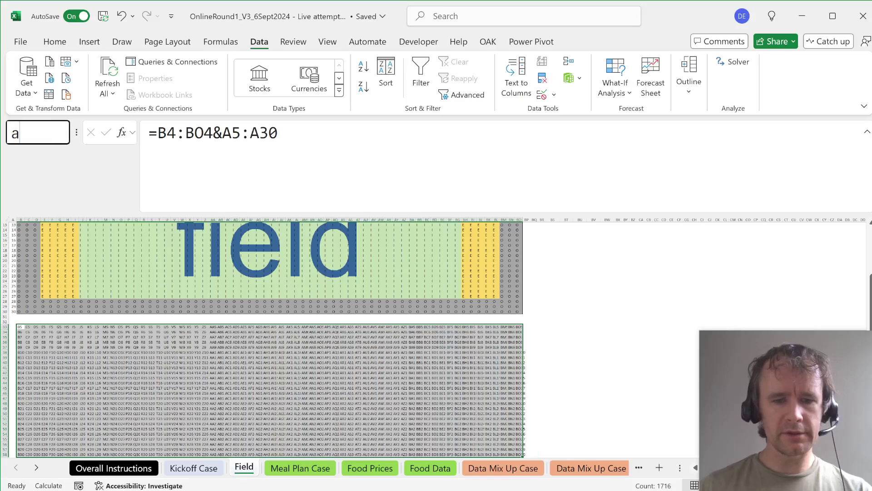
{"action": "type", "text": "add"}
{"action": "key", "text": "Return"}
Step: Name the column numbers above the field, B2:BO2, colNum
{"action": "key", "text": "ctrl+Up"}
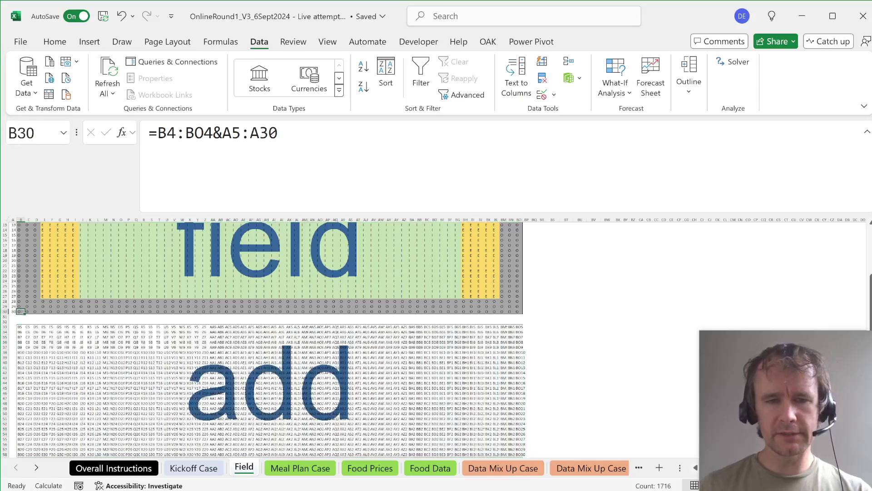
{"action": "key", "text": "ctrl+Up"}
{"action": "key", "text": "ctrl+Up"}
{"action": "key", "text": "ctrl+Down"}
{"action": "key", "text": "Down"}
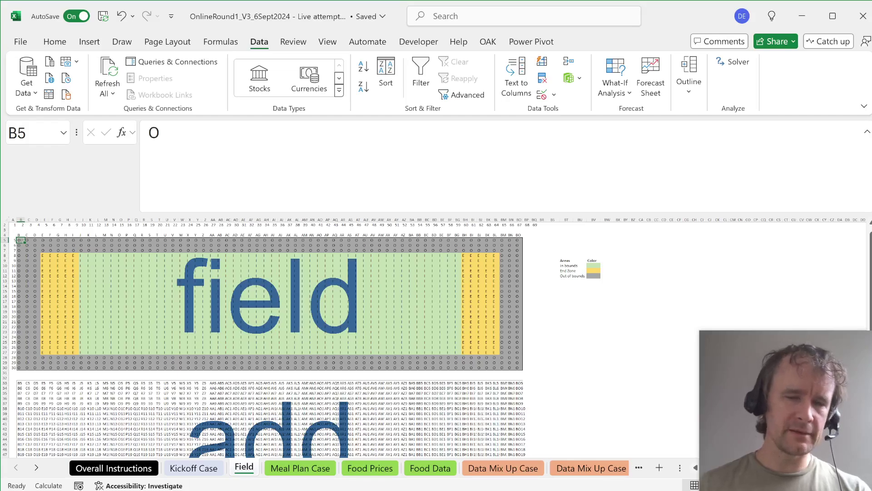
{"action": "key", "text": "Up"}
{"action": "key", "text": "ctrl+shift+Right"}
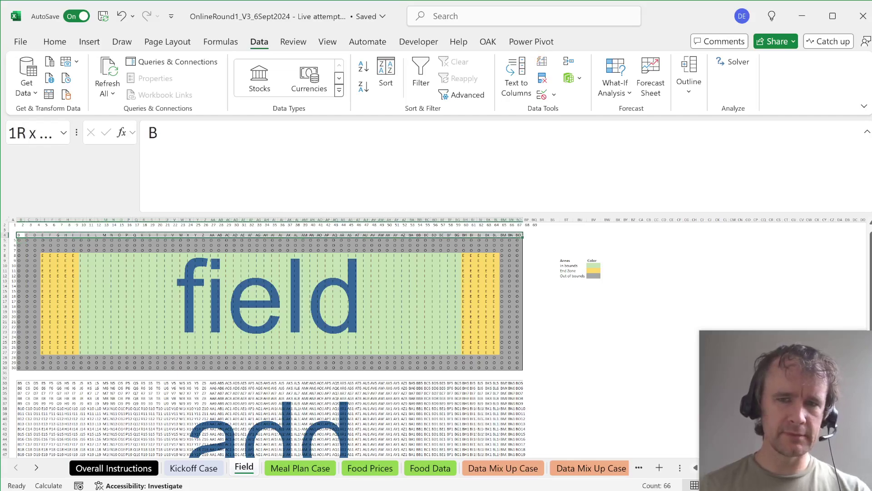
{"action": "key", "text": "Up"}
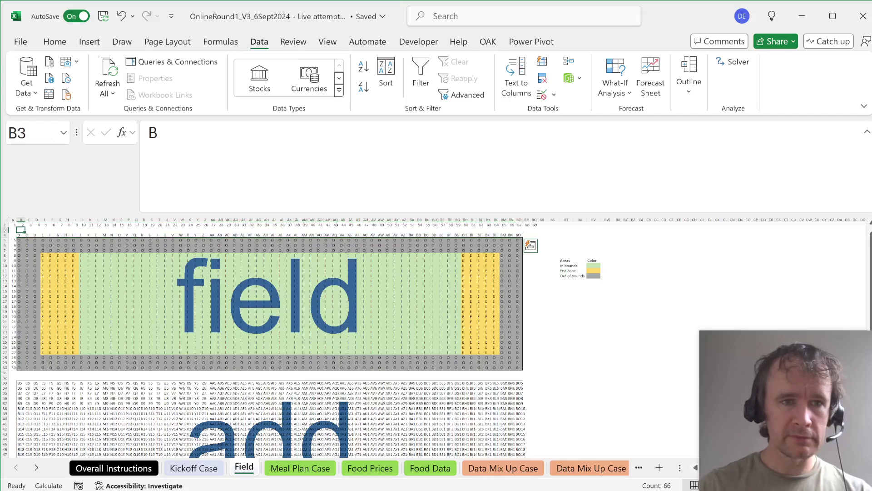
{"action": "key", "text": "Up"}
{"action": "key", "text": "ctrl+shift+Right"}
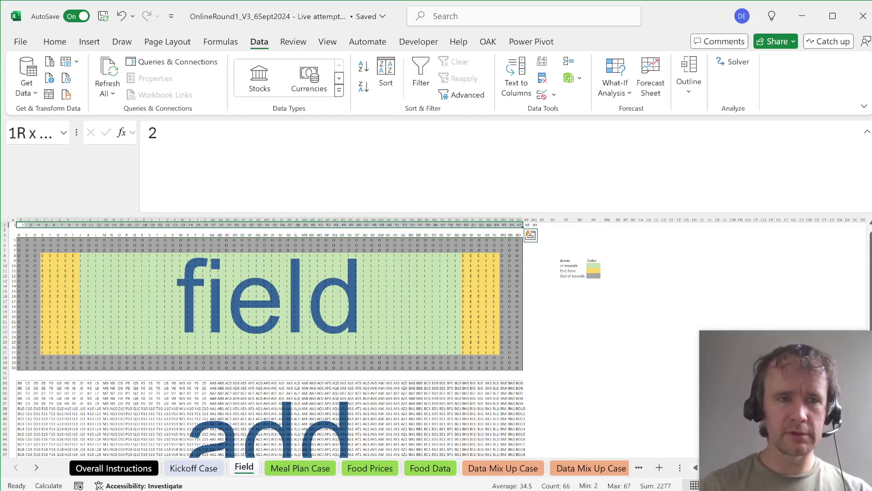
{"action": "key", "text": "alt+F3"}
{"action": "type", "text": "colNum"}
{"action": "key", "text": "Return"}
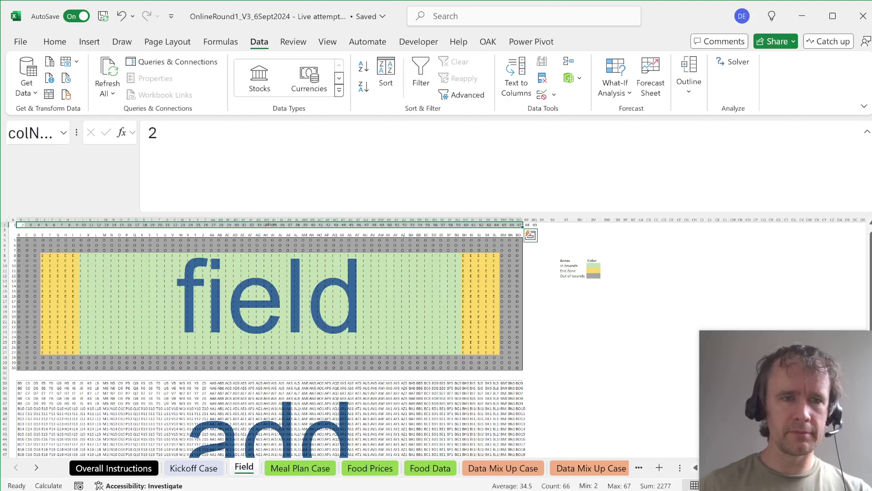
Step: Name the row numbers beside the field, A5:A30, rwNum
{"action": "key", "text": "Down"}
{"action": "key", "text": "Home"}
{"action": "key", "text": "Down"}
{"action": "key", "text": "Down"}
{"action": "key", "text": "ctrl+shift+Down"}
{"action": "key", "text": "alt+F3"}
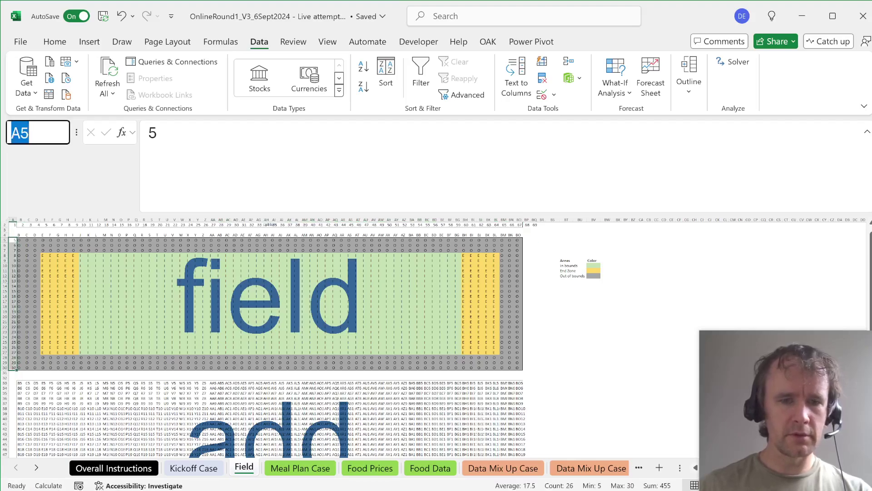
{"action": "type", "text": "rwNum"}
{"action": "key", "text": "Return"}
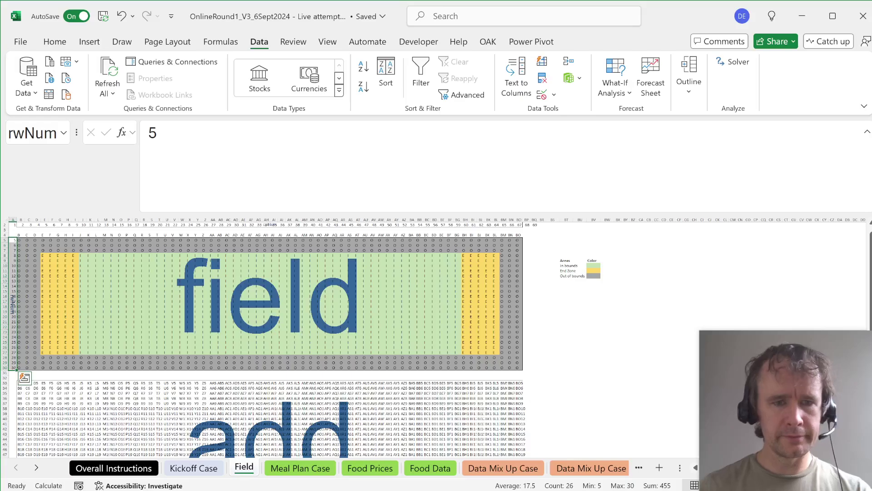
Step: Return to the Kickoff Case sheet and reread the Level 4 out-of-bounds rules and Example4
{"action": "key", "text": "ctrl+Page_Up"}
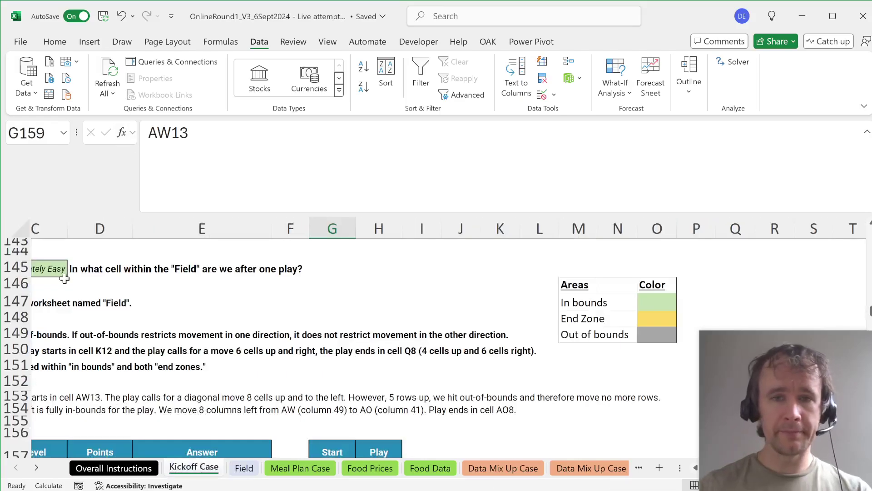
{"action": "scroll", "coordinate": [228, 356], "scroll_direction": "down", "scroll_amount": 2}
{"action": "scroll", "coordinate": [228, 356], "scroll_direction": "left", "scroll_amount": 2}
{"action": "scroll", "coordinate": [228, 355], "scroll_direction": "up", "scroll_amount": 1}
{"action": "scroll", "coordinate": [228, 355], "scroll_direction": "left", "scroll_amount": 1}
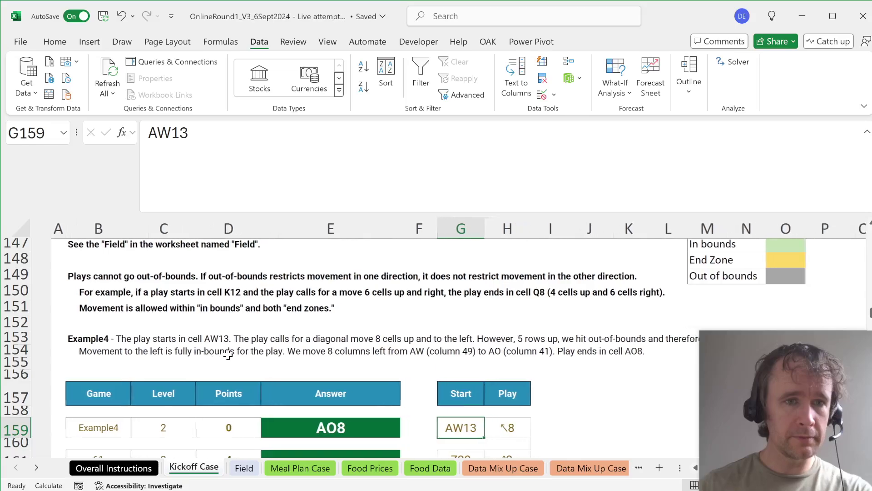
{"action": "scroll", "coordinate": [228, 355], "scroll_direction": "right", "scroll_amount": 1}
{"action": "scroll", "coordinate": [228, 356], "scroll_direction": "right", "scroll_amount": 1}
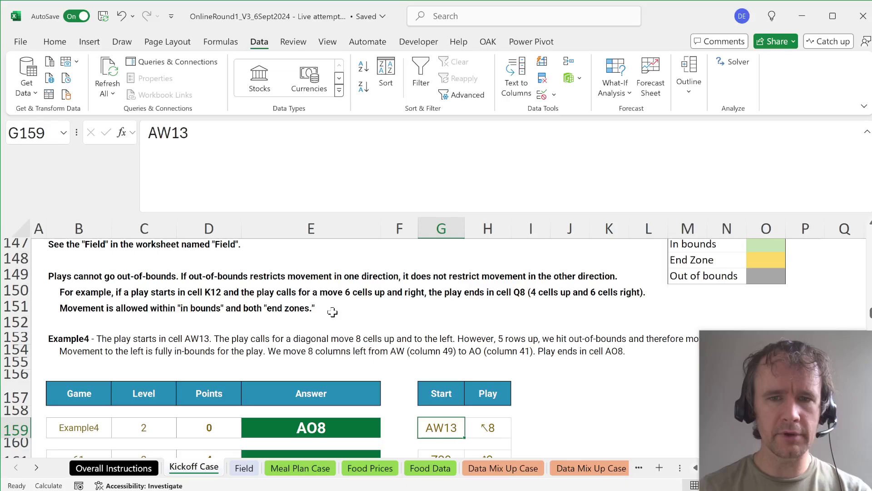
Step: Recheck the Level 4 rules and the column letters and row numbers bordering the field on the Field sheet
{"action": "scroll", "coordinate": [333, 312], "scroll_direction": "up", "scroll_amount": 1}
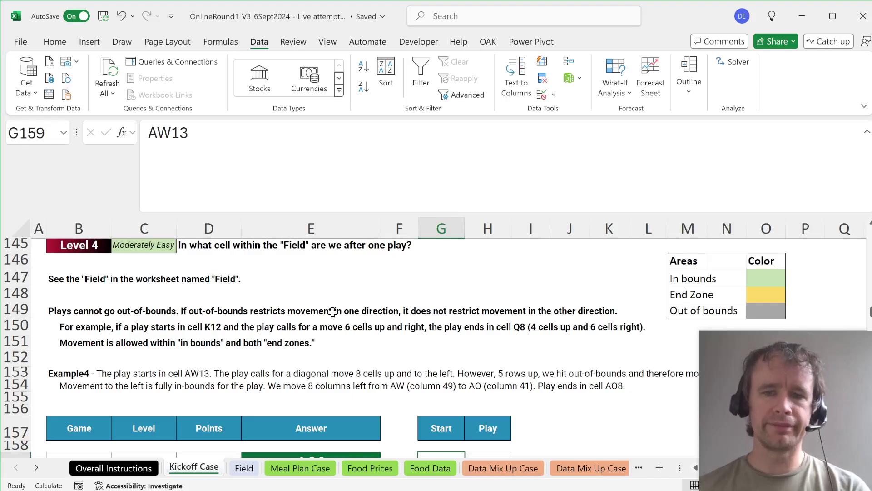
{"action": "scroll", "coordinate": [333, 312], "scroll_direction": "down", "scroll_amount": 2}
{"action": "left_click", "coordinate": [531, 390]}
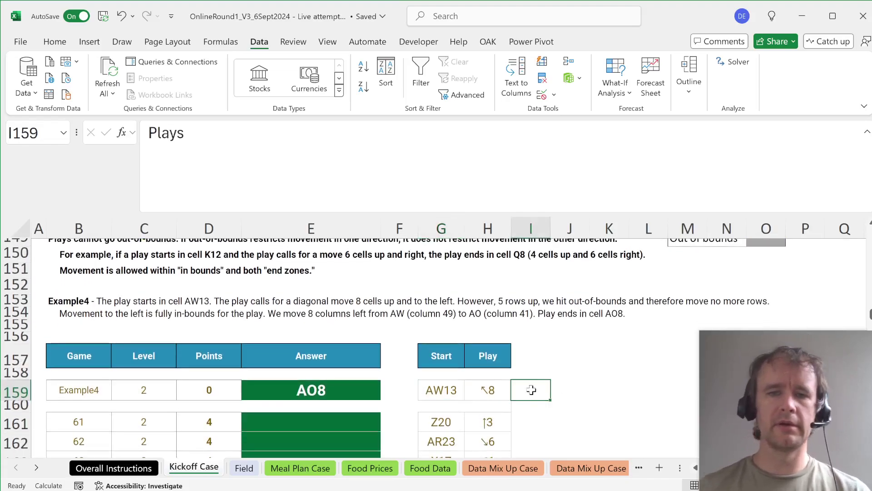
{"action": "key", "text": "ctrl+Page_Down"}
{"action": "key", "text": "Up"}
{"action": "key", "text": "Right"}
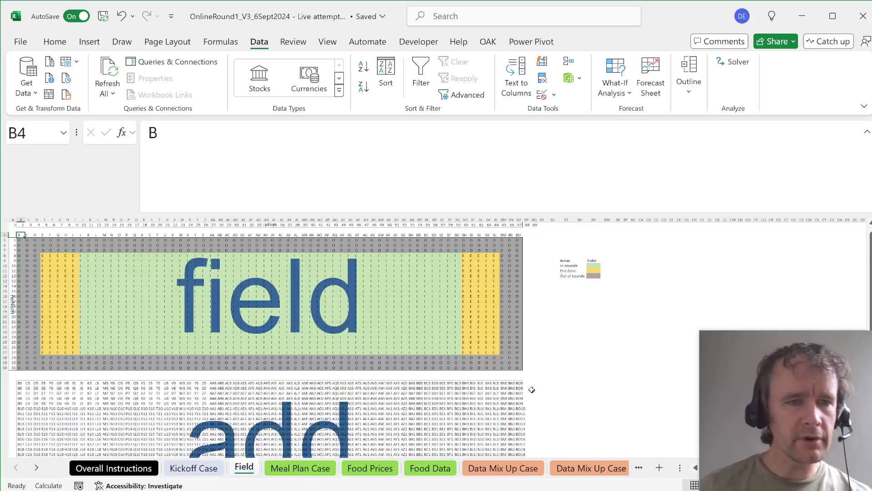
{"action": "key", "text": "Down"}
{"action": "key", "text": "Left"}
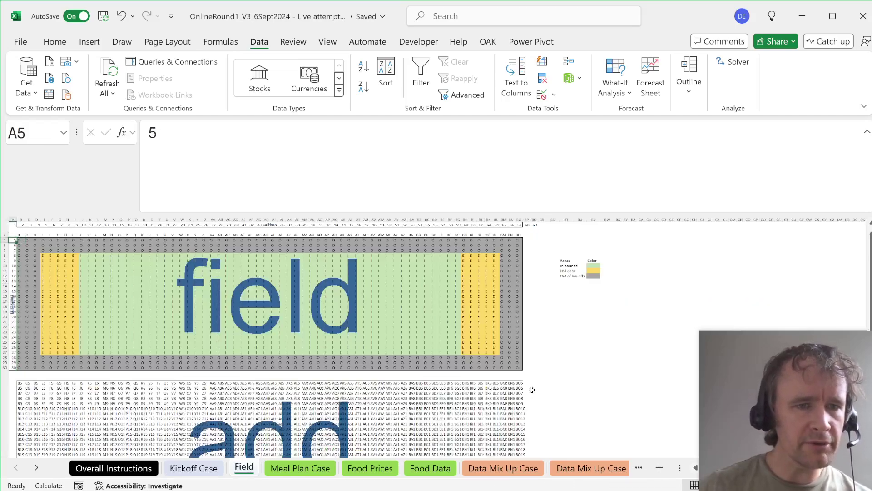
{"action": "key", "text": "ctrl+Page_Up"}
{"action": "type", "text": "="}
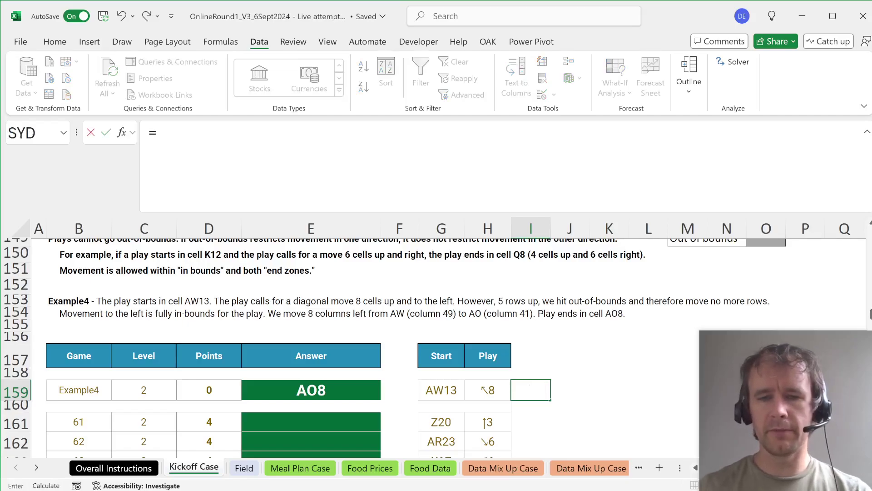
{"action": "key", "text": "Escape"}
Step: Enter the heading Start row in I157, beside the Play heading of the Level 4 table
{"action": "key", "text": "Up"}
{"action": "key", "text": "Up"}
{"action": "type", "text": "Start"}
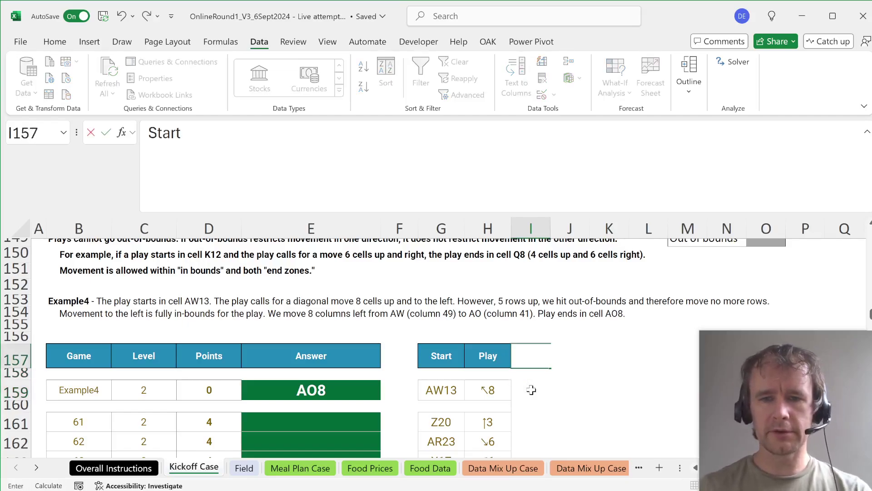
{"action": "type", "text": " row"}
{"action": "key", "text": "Return"}
Step: Copy the Start and Play header formatting across I157:O157, pasting formats only
{"action": "key", "text": "Up"}
{"action": "key", "text": "Left"}
{"action": "key", "text": "Left"}
{"action": "key", "text": "shift+Right"}
{"action": "key", "text": "ctrl+c"}
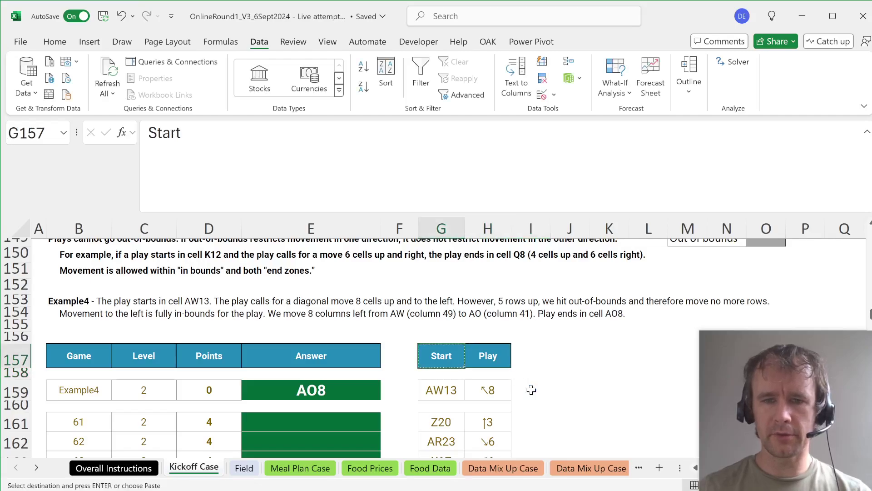
{"action": "key", "text": "Right"}
{"action": "key", "text": "Right"}
{"action": "key", "text": "shift+Right"}
{"action": "key", "text": "shift+Right"}
{"action": "key", "text": "shift+Right"}
{"action": "key", "text": "shift+Right"}
{"action": "key", "text": "shift+Right"}
{"action": "key", "text": "shift+Right"}
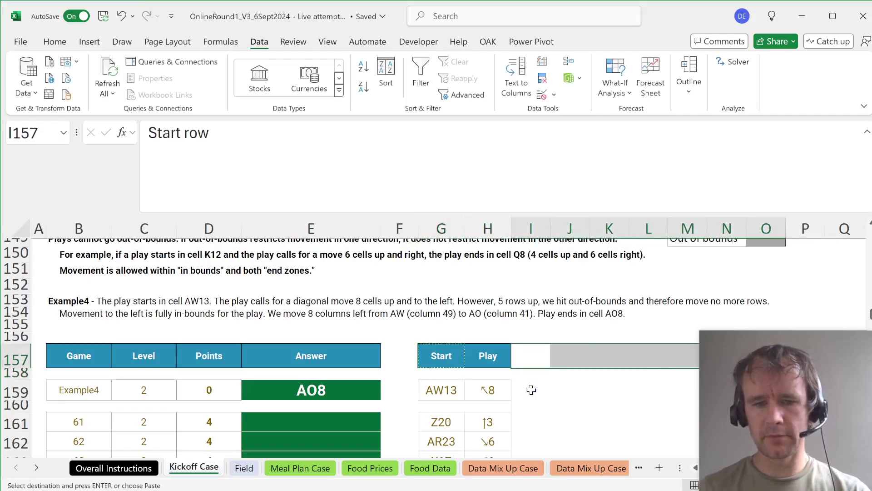
{"action": "key", "text": "alt"}
{"action": "key", "text": "e"}
{"action": "key", "text": "s"}
{"action": "key", "text": "t"}
{"action": "key", "text": "Return"}
Step: Enter the heading Start col in J157, next to Start row
{"action": "key", "text": "Down"}
{"action": "key", "text": "Right"}
{"action": "key", "text": "Up"}
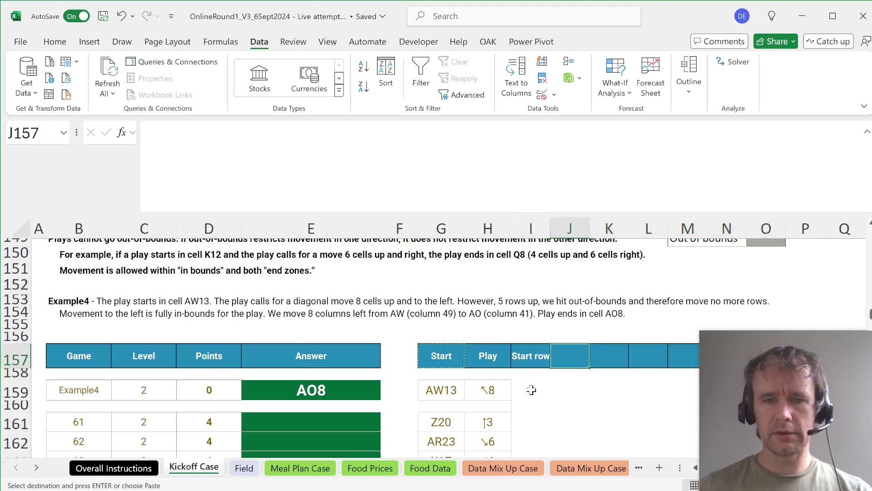
{"action": "type", "text": "Start col"}
{"action": "key", "text": "Return"}
{"action": "key", "text": "Down"}
{"action": "key", "text": "Left"}
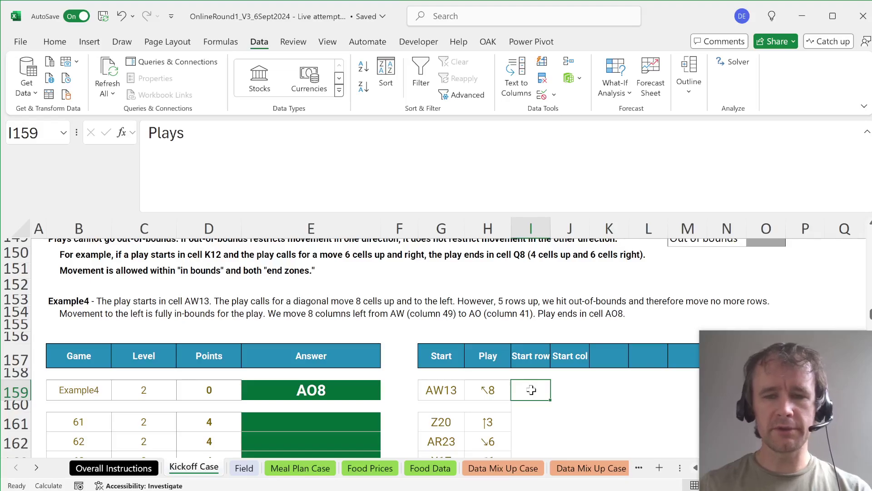
{"action": "type", "text": "="}
{"action": "key", "text": "Escape"}
Step: Apply the cell formatting of Example4's start cell G159 to the helper cells I159:O159
{"action": "key", "text": "Left"}
{"action": "key", "text": "Left"}
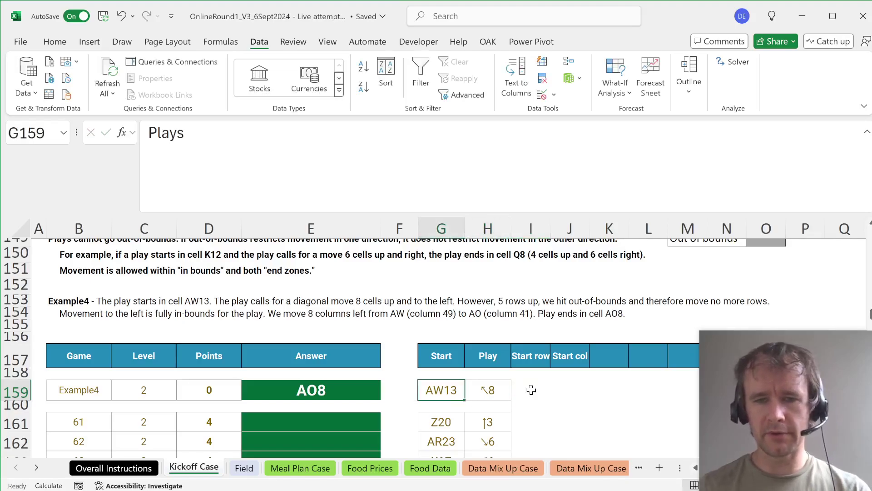
{"action": "key", "text": "ctrl+c"}
{"action": "key", "text": "Right"}
{"action": "key", "text": "Right"}
{"action": "key", "text": "shift+Right"}
{"action": "key", "text": "shift+Right"}
{"action": "key", "text": "shift+Right"}
{"action": "key", "text": "shift+Right"}
{"action": "key", "text": "shift+Right"}
{"action": "key", "text": "shift+Right"}
{"action": "key", "text": "shift+Right"}
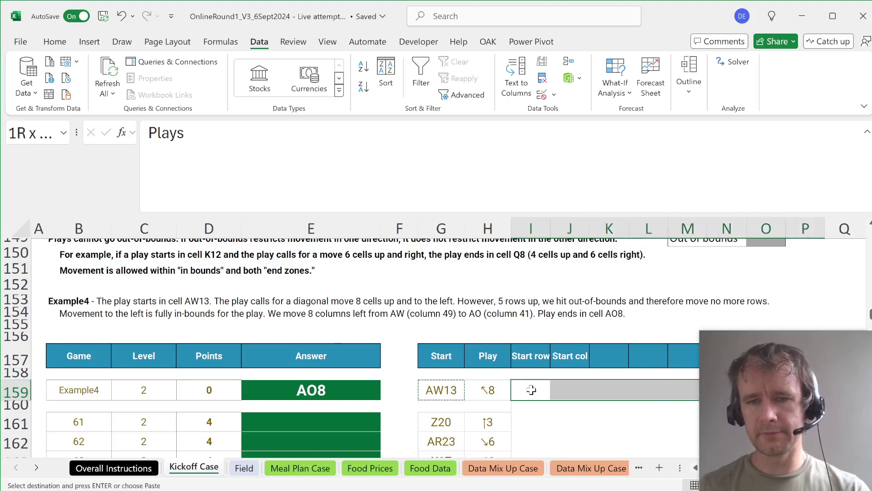
{"action": "key", "text": "shift+Right"}
{"action": "key", "text": "shift+Right"}
{"action": "key", "text": "shift+Right"}
{"action": "key", "text": "shift+Right"}
{"action": "key", "text": "shift+Right"}
{"action": "key", "text": "shift+Left"}
{"action": "key", "text": "shift+Left"}
{"action": "key", "text": "shift+Left"}
{"action": "key", "text": "shift+Left"}
{"action": "key", "text": "shift+Left"}
{"action": "key", "text": "shift+Left"}
{"action": "key", "text": "alt"}
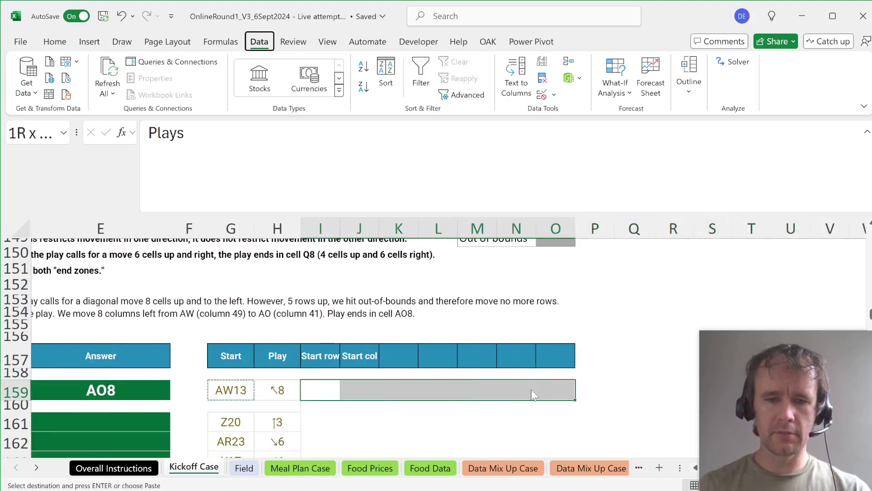
{"action": "key", "text": "ctrl+v"}
{"action": "type", "text": "="}
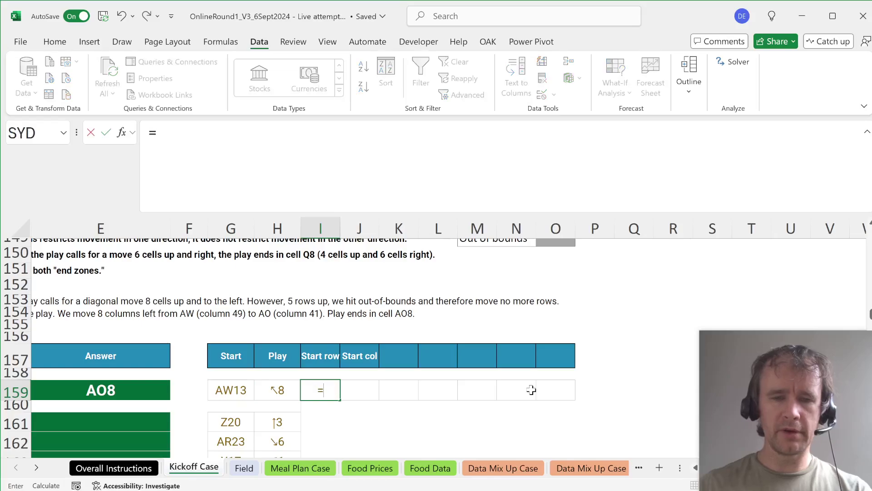
{"action": "key", "text": "Escape"}
{"action": "key", "text": "ctrl+Down"}
{"action": "key", "text": "ctrl+Up"}
{"action": "key", "text": "ctrl+Up"}
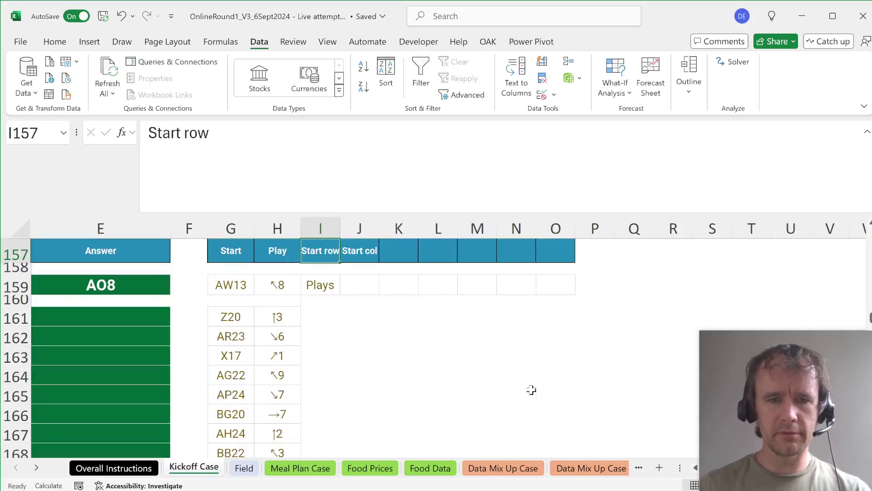
{"action": "key", "text": "ctrl+Down"}
{"action": "key", "text": "Down"}
{"action": "key", "text": "Down"}
{"action": "key", "text": "Down"}
{"action": "key", "text": "Down"}
{"action": "key", "text": "ctrl+Up"}
{"action": "key", "text": "ctrl+Up"}
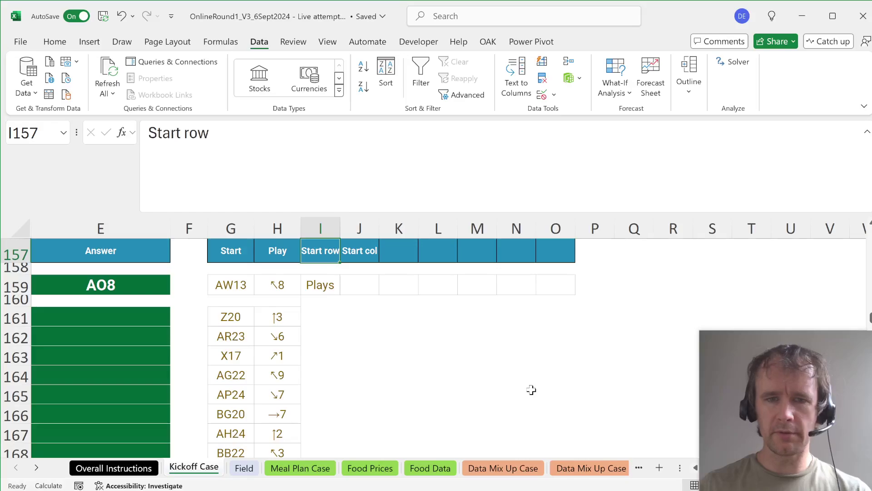
{"action": "key", "text": "Down"}
{"action": "key", "text": "Down"}
{"action": "key", "text": "Down"}
{"action": "key", "text": "ctrl+shift+Right"}
{"action": "key", "text": "ctrl+shift+Down"}
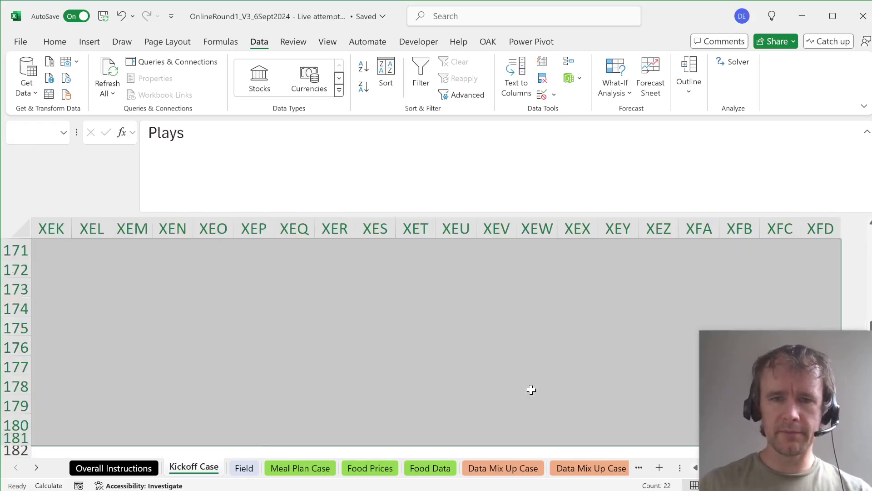
{"action": "key", "text": "Left"}
{"action": "key", "text": "Right"}
{"action": "key", "text": "ctrl+shift+Down"}
{"action": "key", "text": "ctrl+BackSpace"}
{"action": "key", "text": "Left"}
{"action": "key", "text": "Up"}
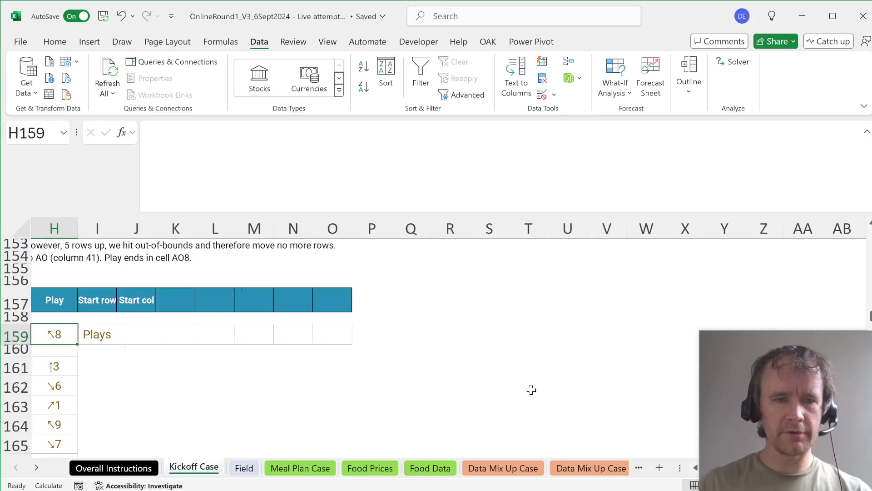
{"action": "key", "text": "Left"}
{"action": "key", "text": "Left"}
{"action": "key", "text": "Left"}
{"action": "key", "text": "Right"}
{"action": "key", "text": "Right"}
{"action": "key", "text": "Right"}
{"action": "key", "text": "Right"}
{"action": "key", "text": "Right"}
{"action": "key", "text": "Left"}
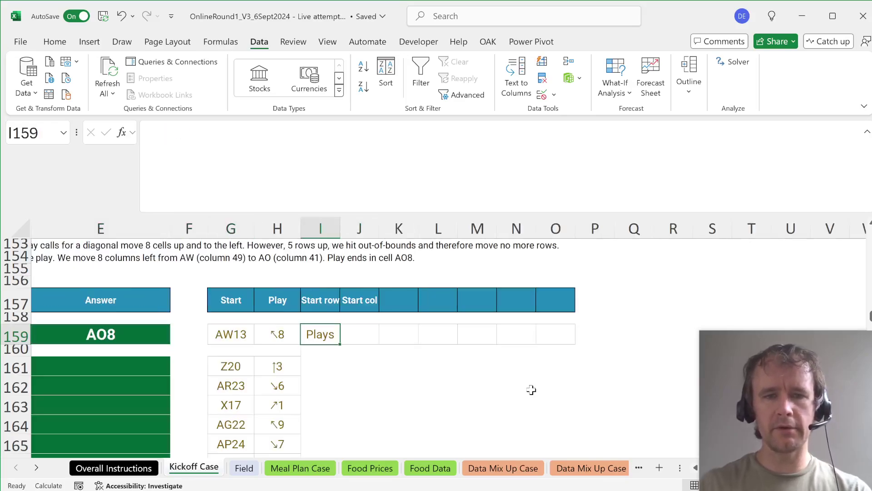
{"action": "type", "text": "="}
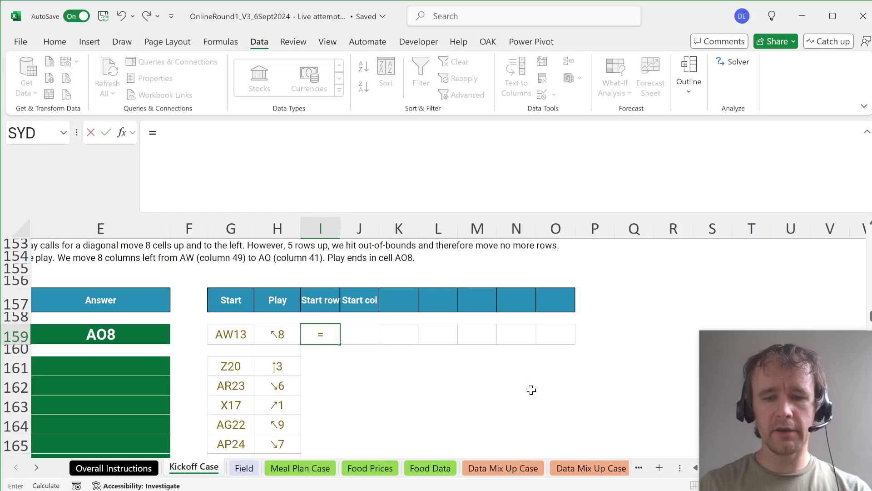
{"action": "type", "text": "row"}
{"action": "key", "text": "Tab"}
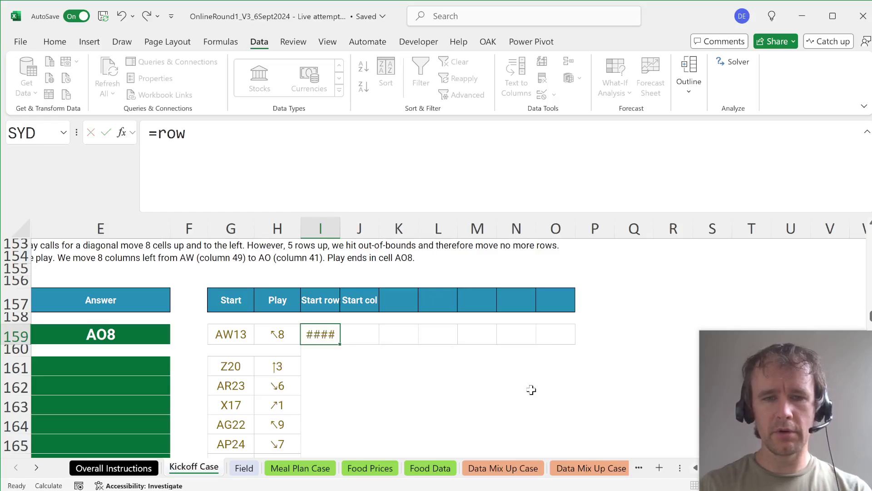
{"action": "type", "text": "in"}
{"action": "key", "text": "Left"}
{"action": "key", "text": "Left"}
{"action": "key", "text": "Right"}
{"action": "key", "text": "Right"}
{"action": "key", "text": "Delete"}
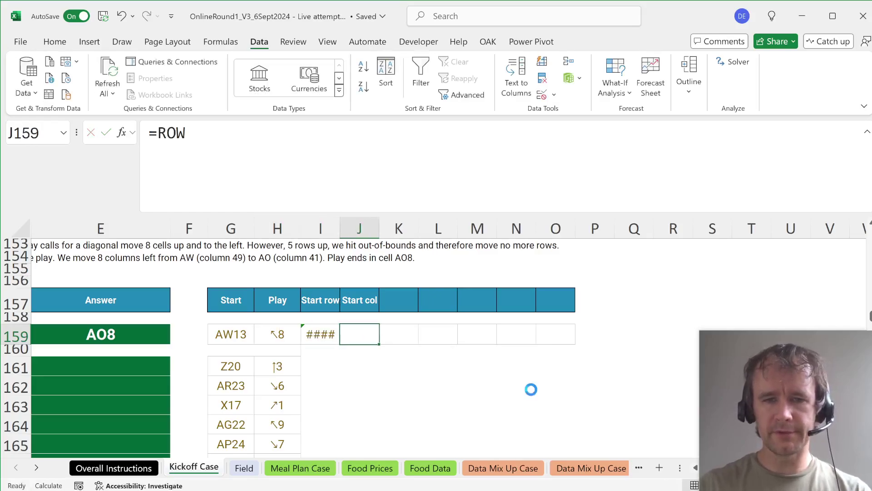
Step: Enter =ROW(INDIRECT(G159)) in I159 as the Start row formula and review it against the start address
{"action": "key", "text": "Left"}
{"action": "type", "text": "=row"}
{"action": "key", "text": "Tab"}
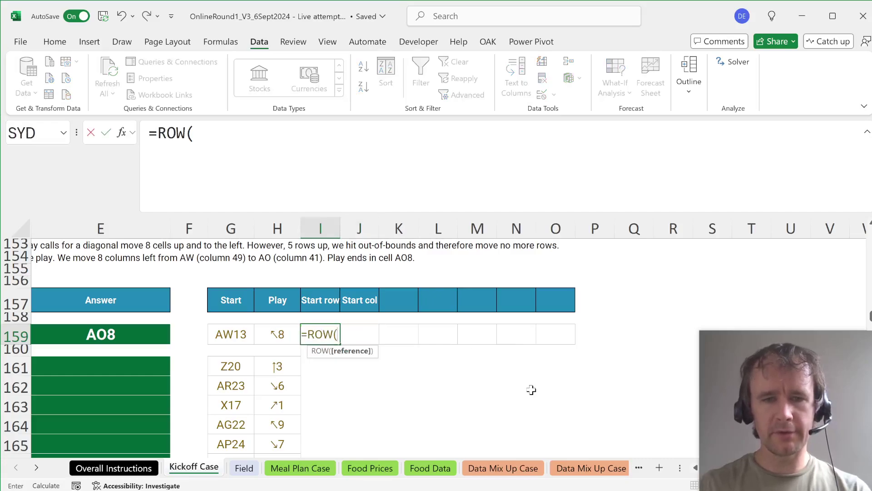
{"action": "type", "text": "indi"}
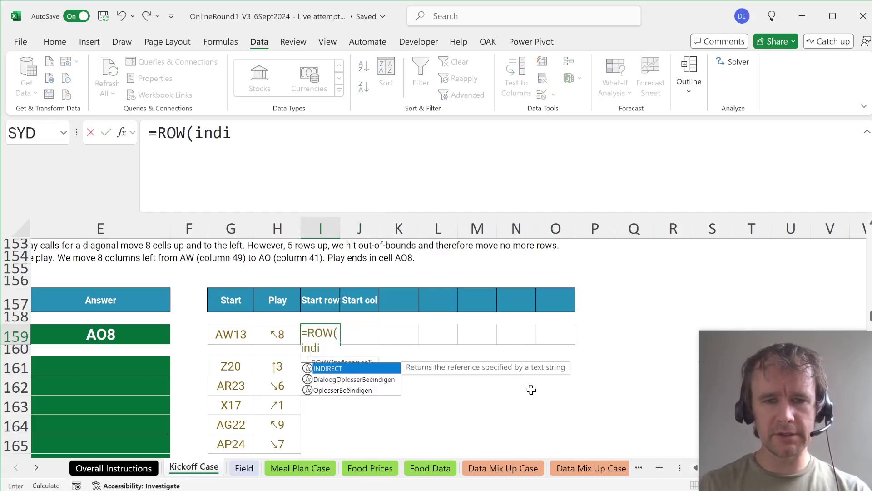
{"action": "key", "text": "Tab"}
{"action": "key", "text": "Left"}
{"action": "key", "text": "Left"}
{"action": "type", "text": "))"}
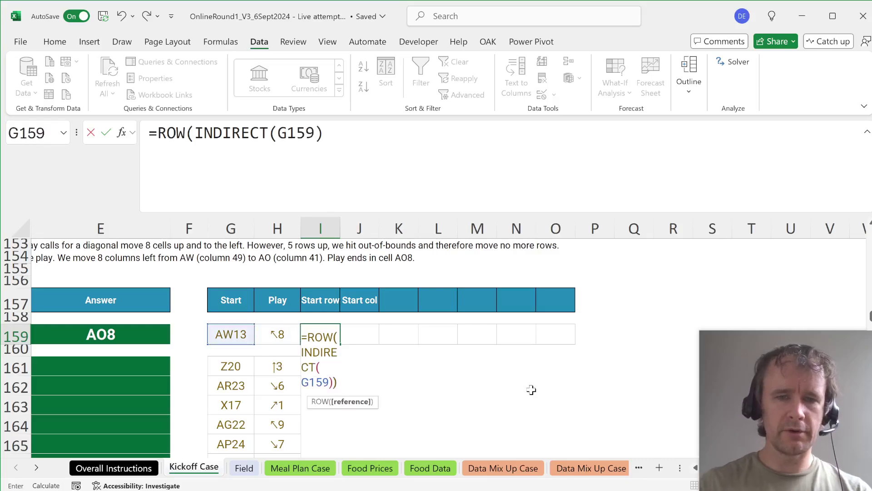
{"action": "key", "text": "Return"}
{"action": "key", "text": "Up"}
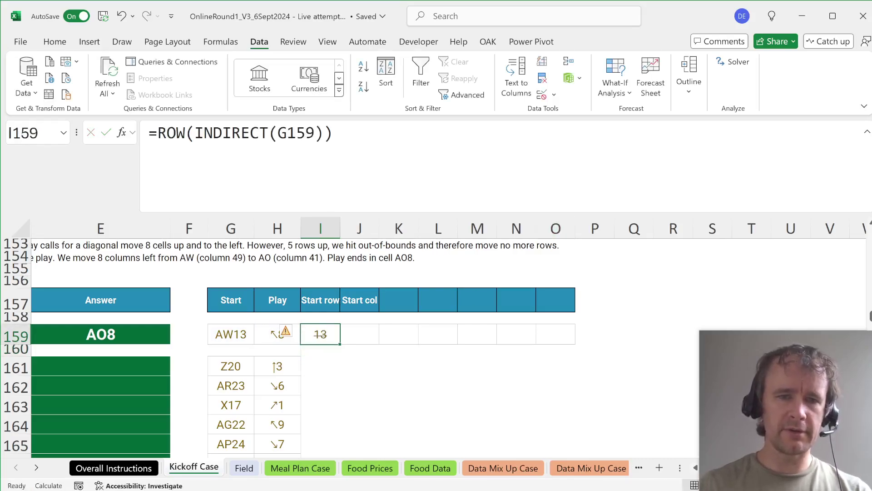
{"action": "left_click", "coordinate": [230, 342]}
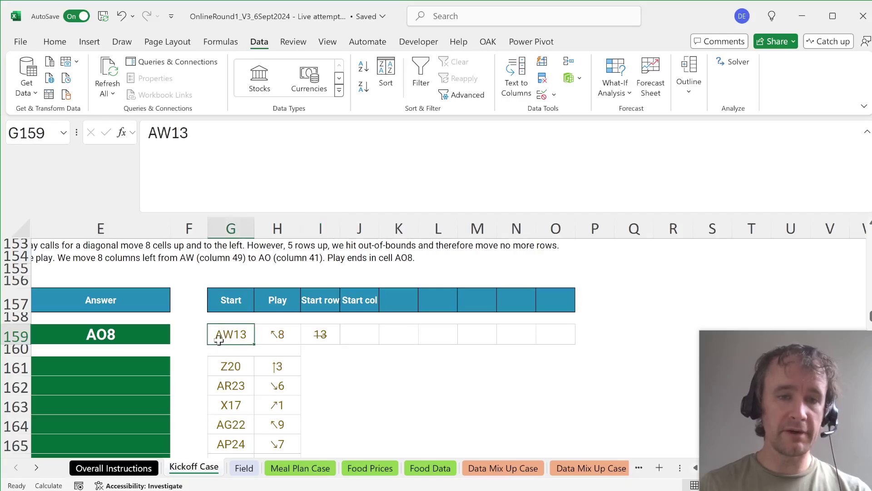
{"action": "left_click", "coordinate": [318, 333]}
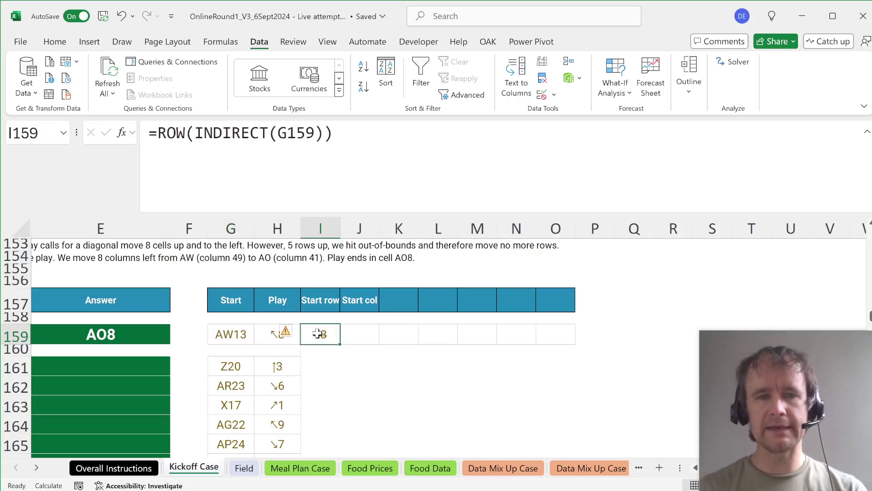
{"action": "left_click_drag", "start_coordinate": [158, 133], "coordinate": [335, 135]}
{"action": "key", "text": "Escape"}
Step: Check the Field sheet layout and replace the Start row formula in I159 with =SUM(IF(add=G159,rwNum))
{"action": "key", "text": "ctrl+Page_Down"}
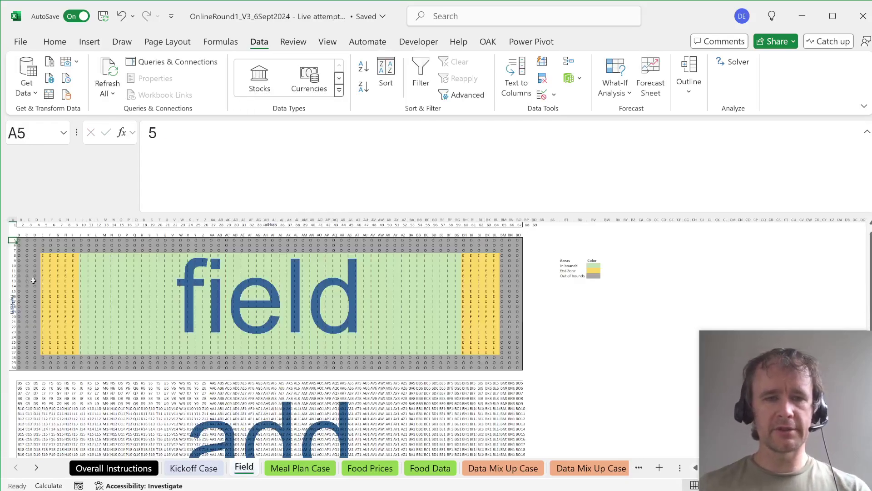
{"action": "key", "text": "ctrl+Page_Up"}
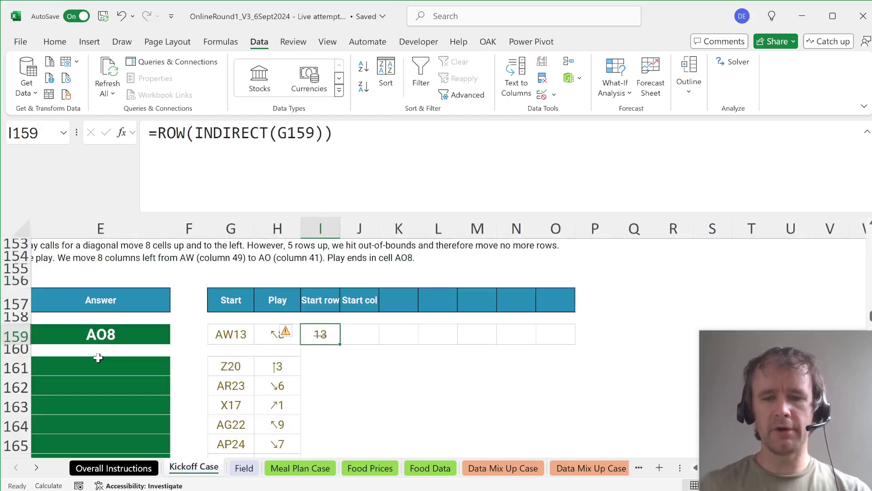
{"action": "type", "text": "=sum"}
{"action": "key", "text": "Tab"}
{"action": "type", "text": "if"}
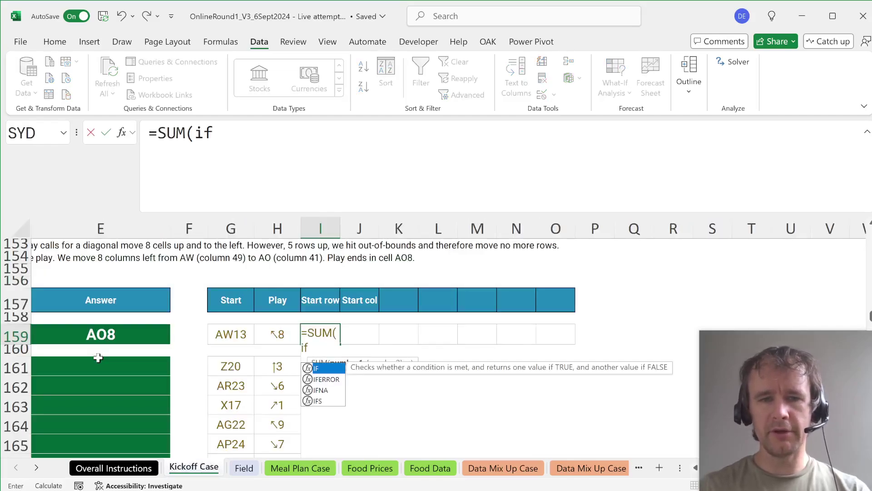
{"action": "key", "text": "Tab"}
{"action": "type", "text": "add="}
{"action": "key", "text": "Left"}
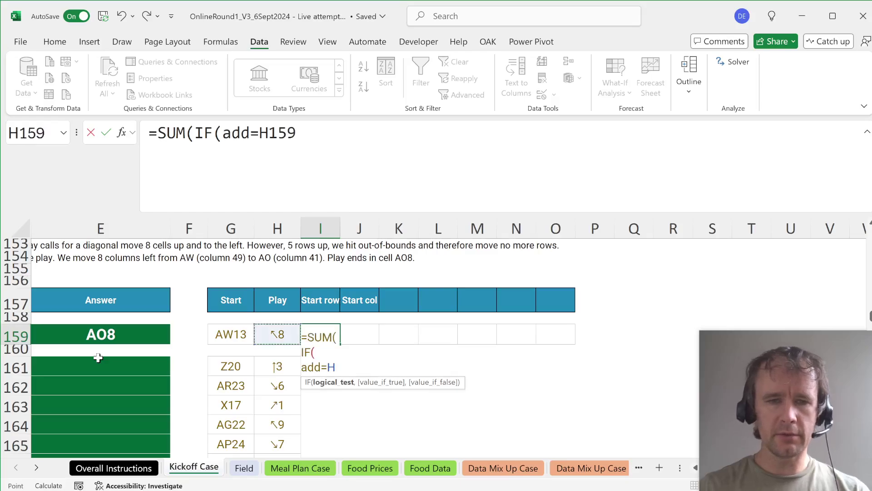
{"action": "key", "text": "Left"}
{"action": "key", "text": "Left"}
{"action": "key", "text": "Right"}
{"action": "type", "text": ",r"}
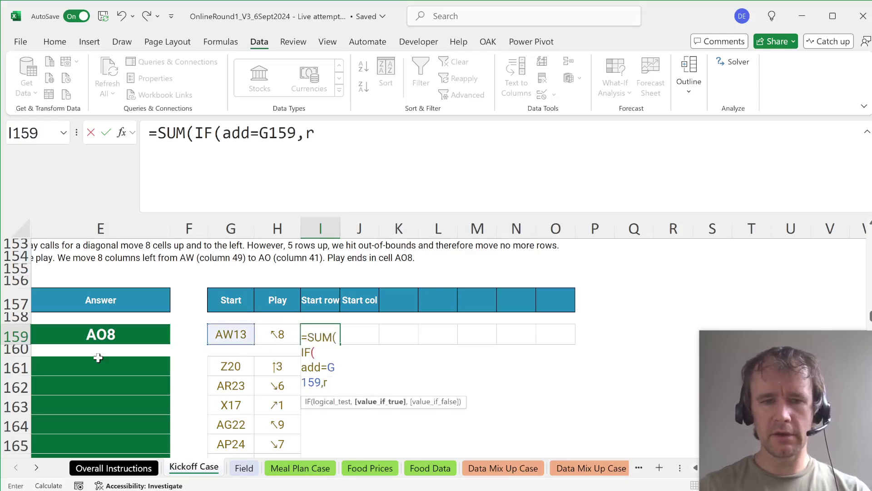
{"action": "type", "text": "wNum)"}
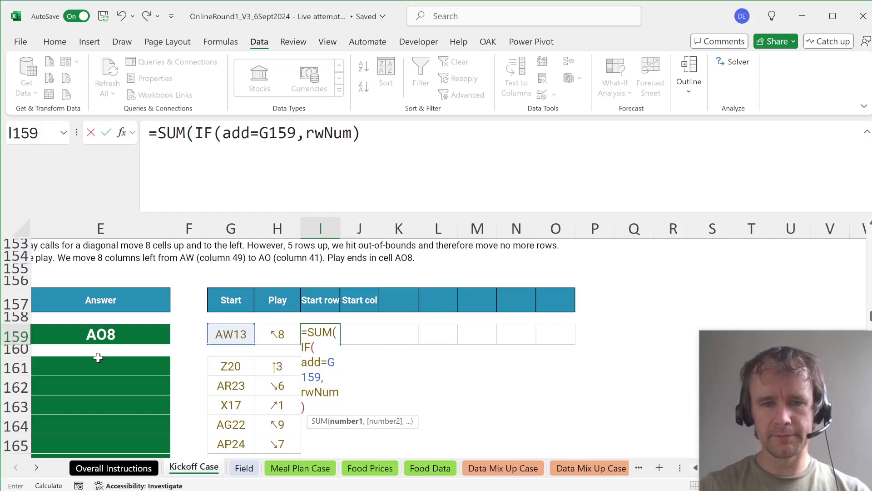
{"action": "type", "text": ")"}
{"action": "key", "text": "ctrl+Return"}
{"action": "key", "text": "Right"}
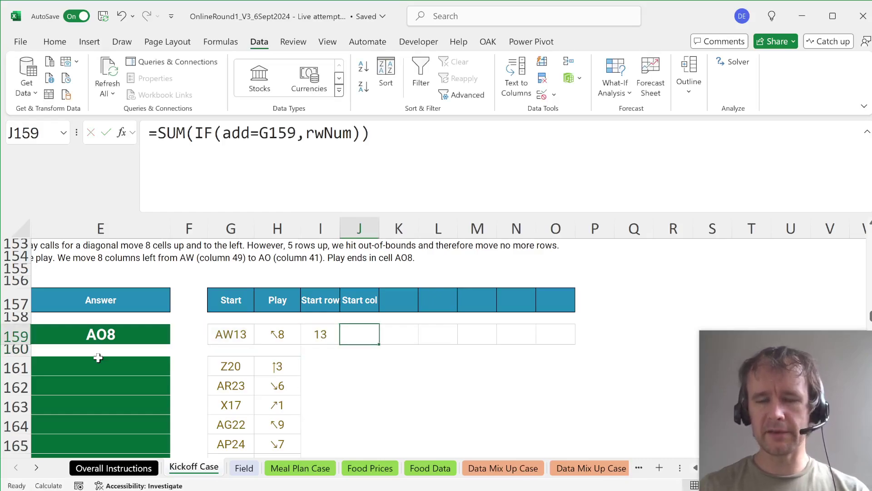
Step: Enter =SUM(IF(add=G159,colNum)) in J159 as the Start col formula for Example4
{"action": "type", "text": "=sum"}
{"action": "key", "text": "Tab"}
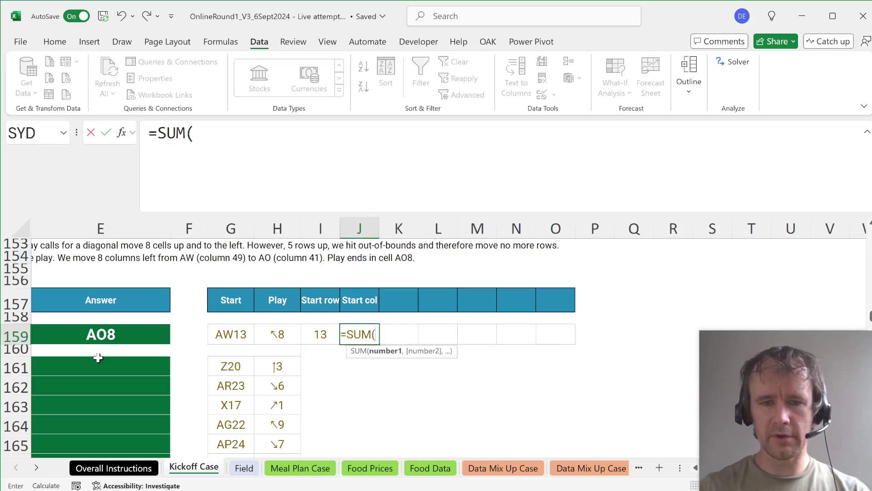
{"action": "type", "text": "if"}
{"action": "key", "text": "Right"}
{"action": "type", "text": "ad"}
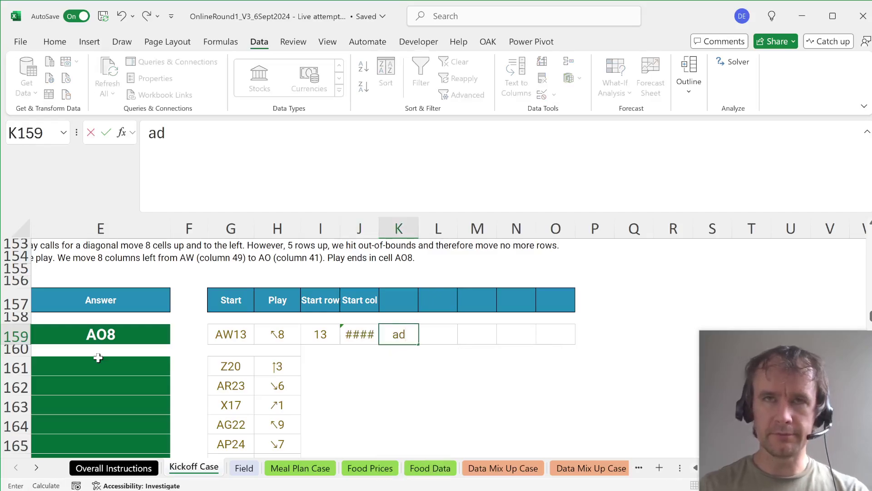
{"action": "key", "text": "Escape"}
{"action": "key", "text": "Left"}
{"action": "key", "text": "F2"}
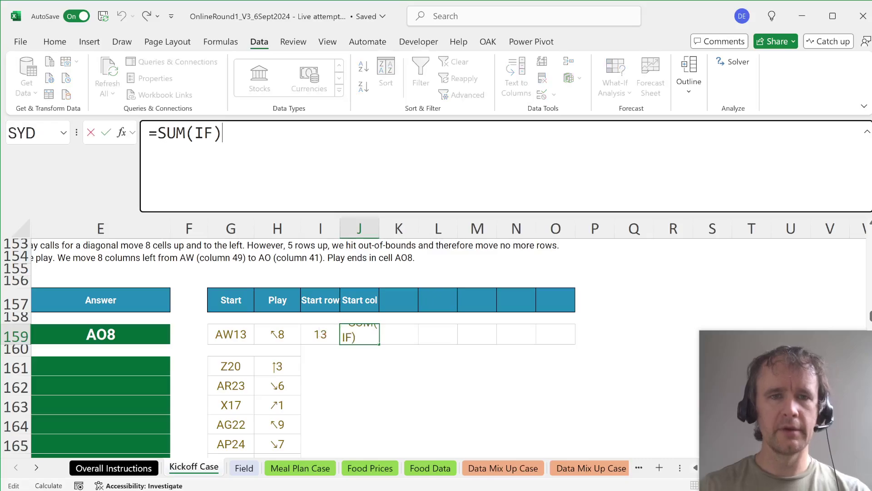
{"action": "key", "text": "BackSpace"}
{"action": "type", "text": "(add="}
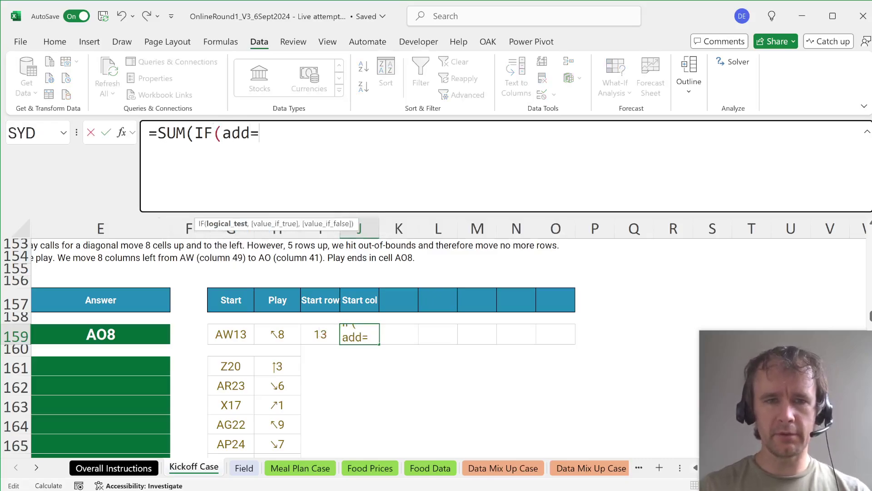
{"action": "left_click", "coordinate": [237, 336]}
{"action": "type", "text": ",clN"}
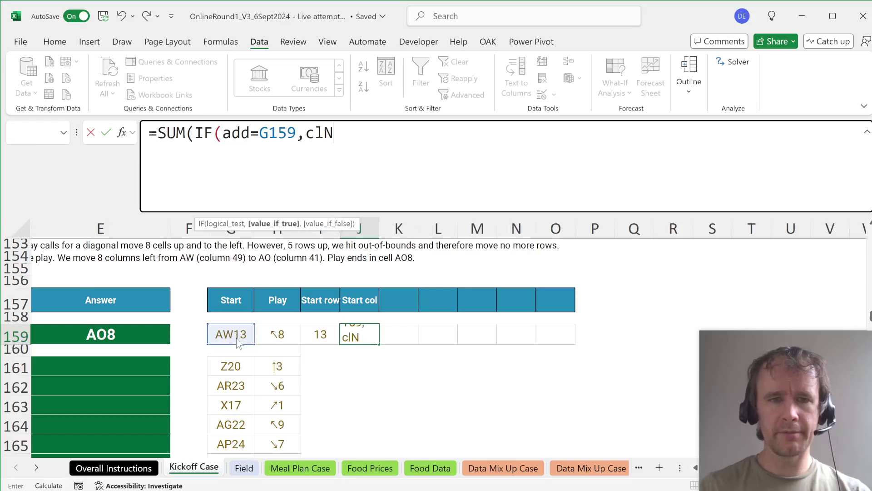
{"action": "key", "text": "Return"}
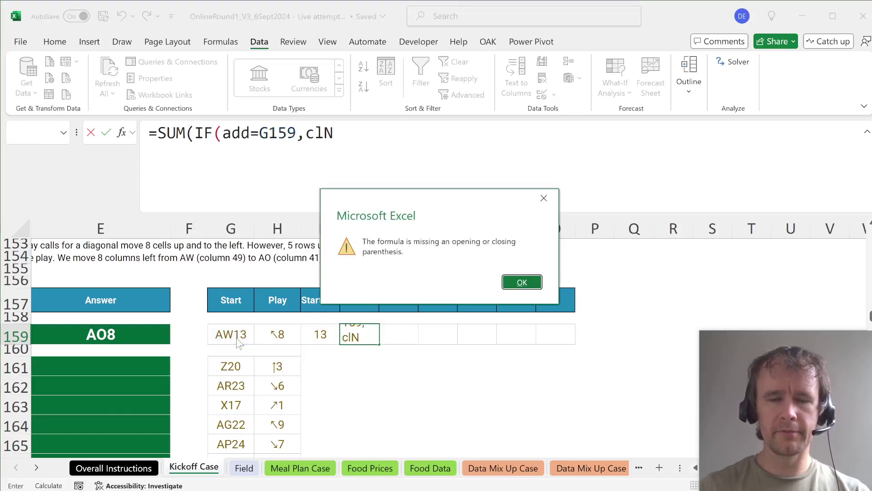
{"action": "key", "text": "Return"}
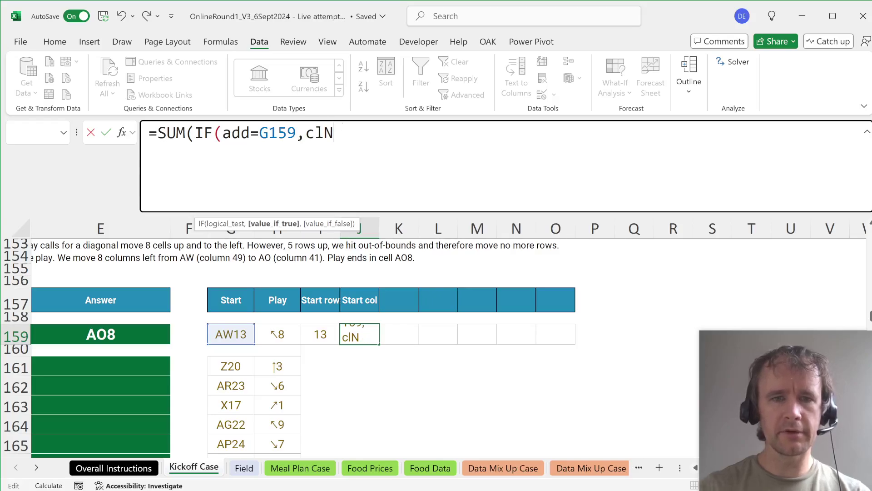
{"action": "key", "text": "BackSpace"}
{"action": "key", "text": "BackSpace"}
{"action": "type", "text": "ol"}
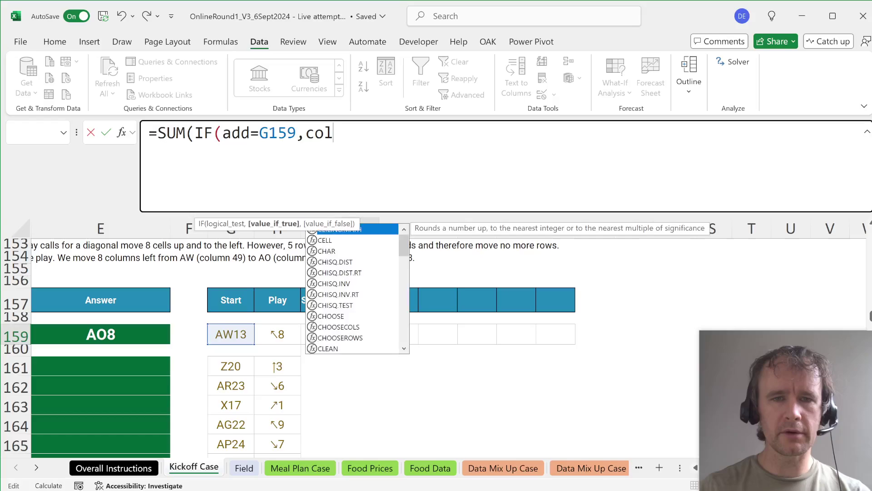
{"action": "key", "text": "Tab"}
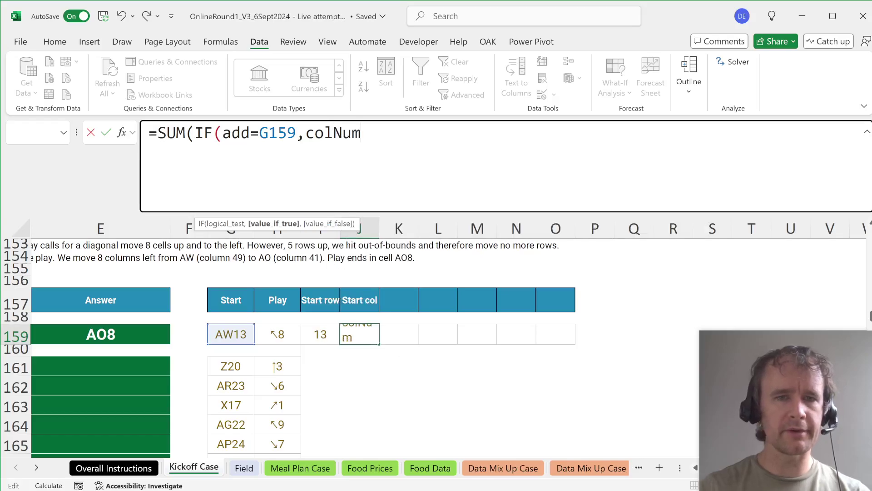
{"action": "type", "text": "))"}
{"action": "key", "text": "Return"}
{"action": "left_click", "coordinate": [360, 334]}
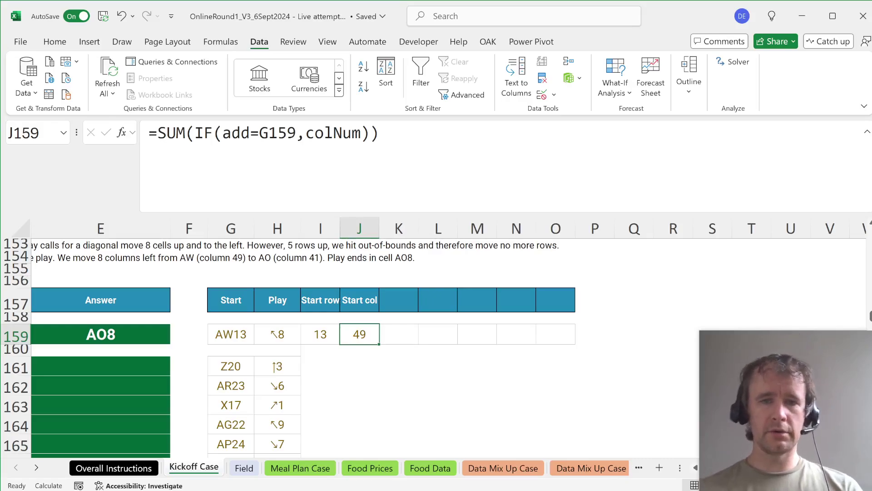
Step: Enter the helper headings Num shift, LR and UD in K157:M157
{"action": "key", "text": "Right"}
{"action": "key", "text": "Up"}
{"action": "key", "text": "Up"}
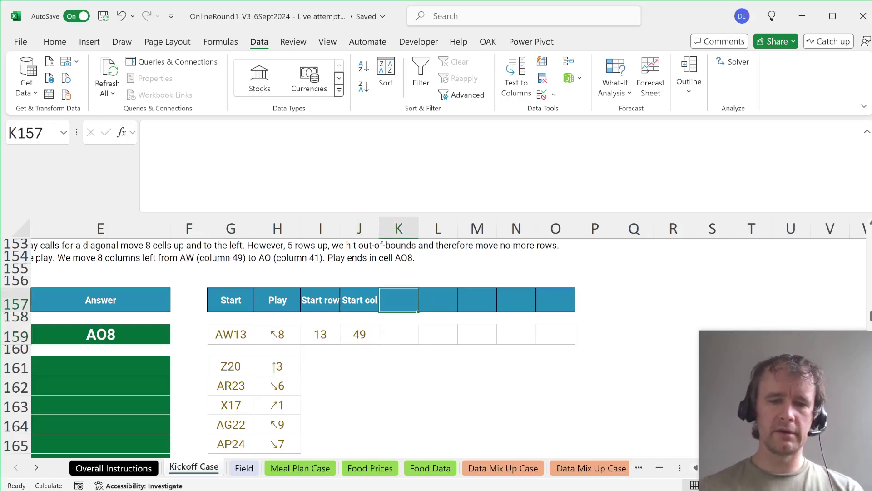
{"action": "type", "text": "Num sh"}
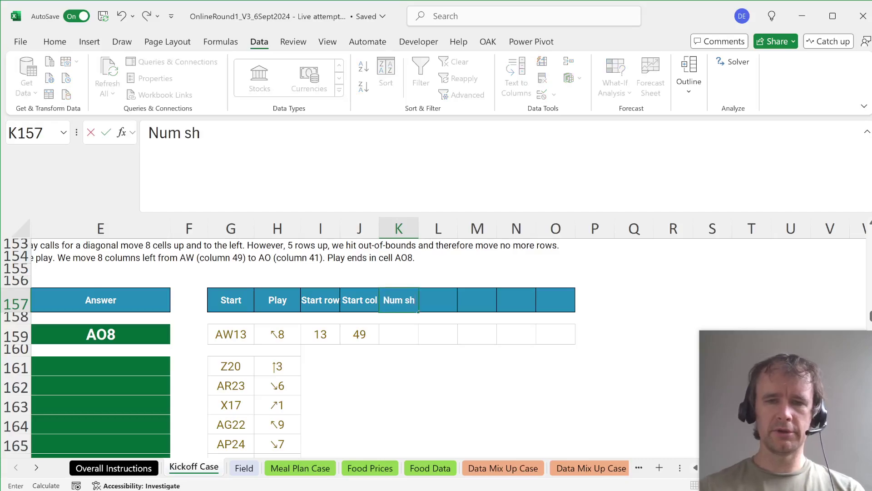
{"action": "type", "text": "ift"}
{"action": "key", "text": "Tab"}
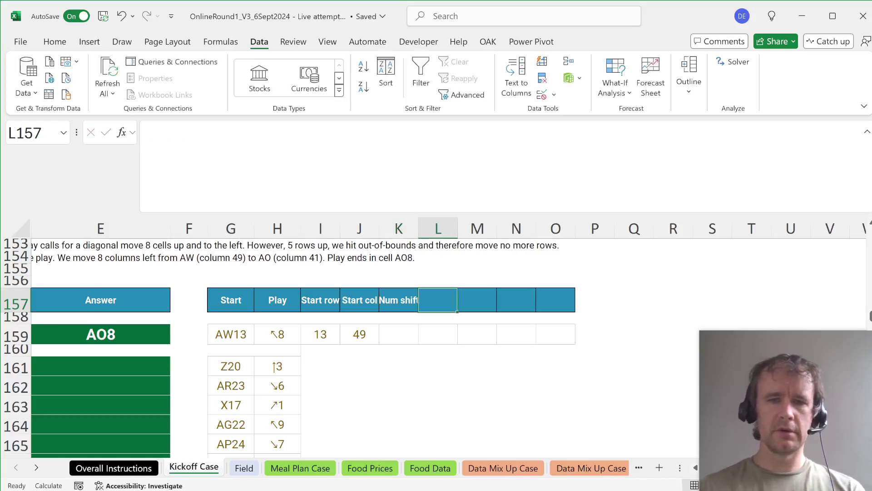
{"action": "type", "text": "LR"}
{"action": "key", "text": "Tab"}
{"action": "type", "text": "U"}
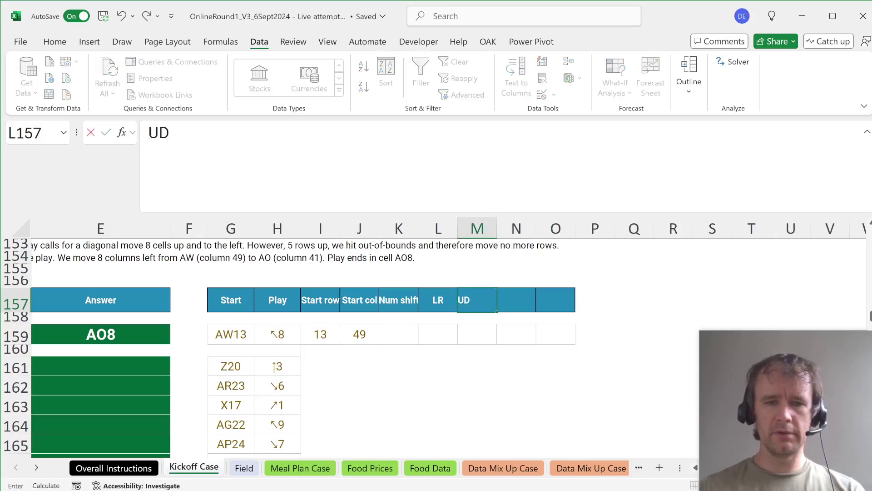
{"action": "key", "text": "Return"}
Step: Add the heading UD in R9, beside LR in the arrow lookup table near the sheet's start
{"action": "key", "text": "Up"}
{"action": "key", "text": "Right"}
{"action": "key", "text": "ctrl+Up"}
{"action": "key", "text": "ctrl+Up"}
{"action": "key", "text": "ctrl+Up"}
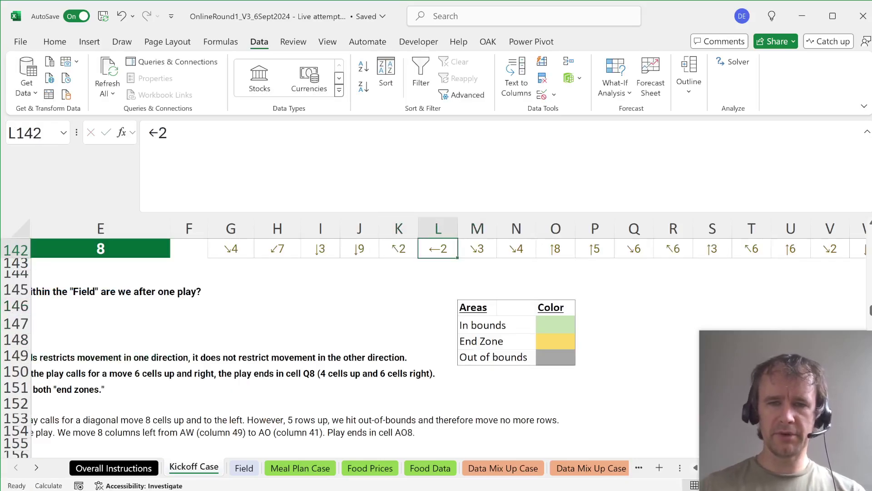
{"action": "key", "text": "Down"}
{"action": "key", "text": "Right"}
{"action": "key", "text": "Down"}
{"action": "key", "text": "Right"}
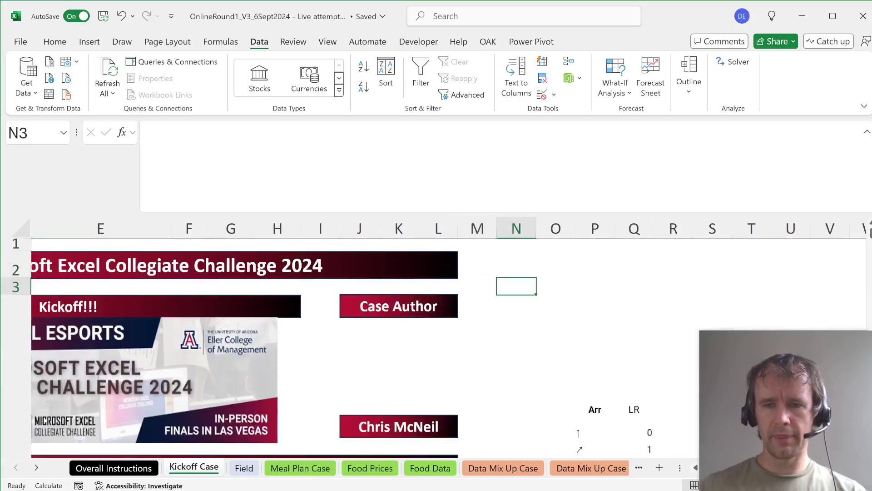
{"action": "scroll", "coordinate": [590, 371], "scroll_direction": "right", "scroll_amount": 2}
{"action": "left_click", "coordinate": [505, 410]}
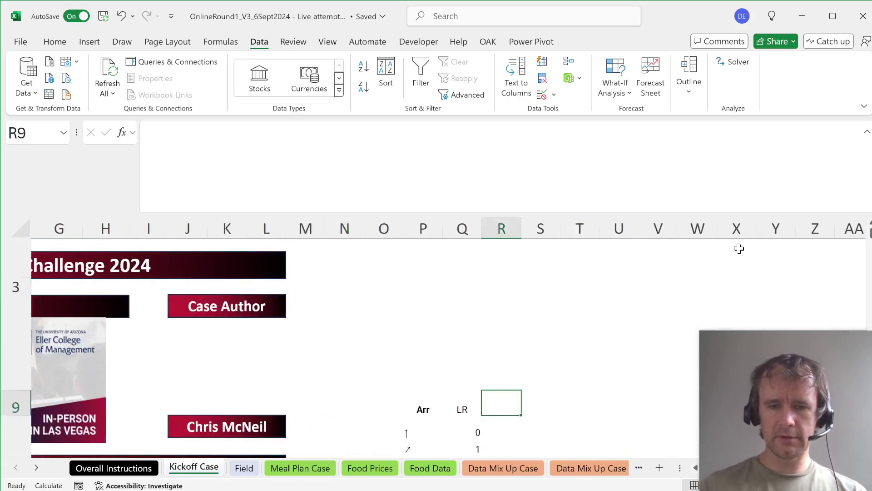
{"action": "type", "text": "UD"}
{"action": "key", "text": "Return"}
Step: Fill the UD column R10:R17 with -1, -1, 0, 1, 1, 1, 0, -1 to match the listed arrows
{"action": "key", "text": "Left"}
{"action": "key", "text": "ctrl+shift+Down"}
{"action": "key", "text": "ctrl+shift+Right"}
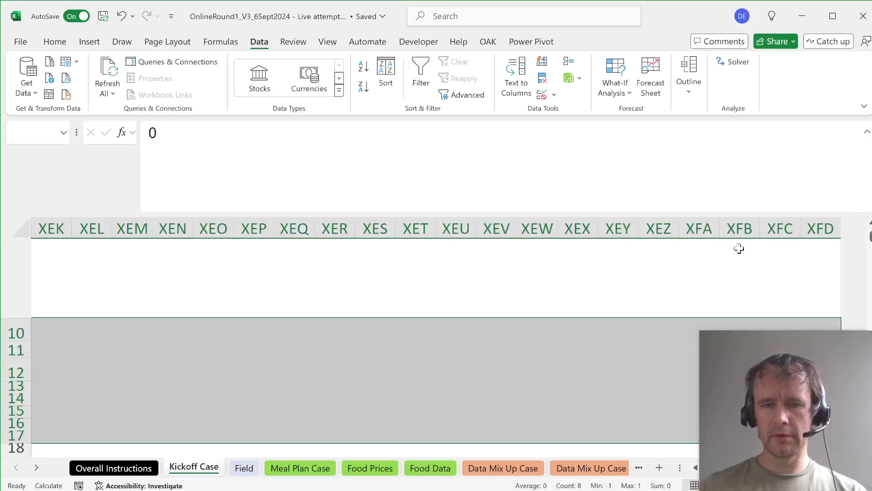
{"action": "key", "text": "Left"}
{"action": "key", "text": "Right"}
{"action": "key", "text": "Right"}
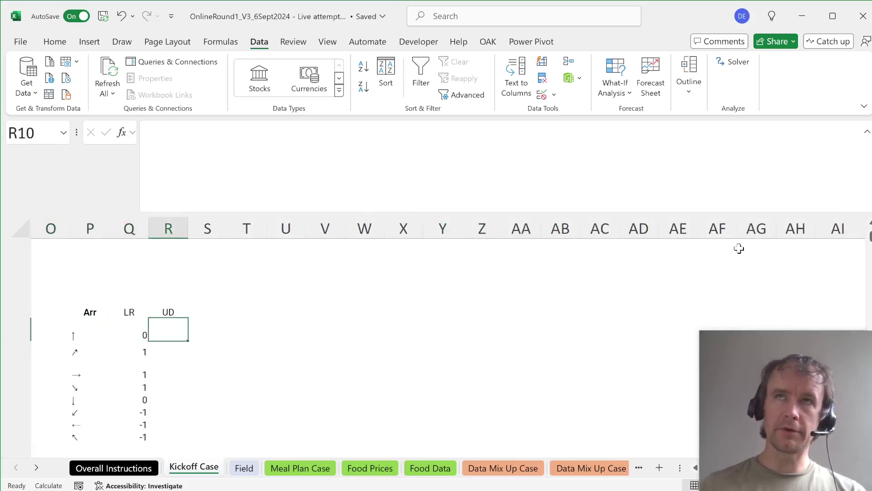
{"action": "type", "text": "-1"}
{"action": "key", "text": "Return"}
{"action": "type", "text": "-1"}
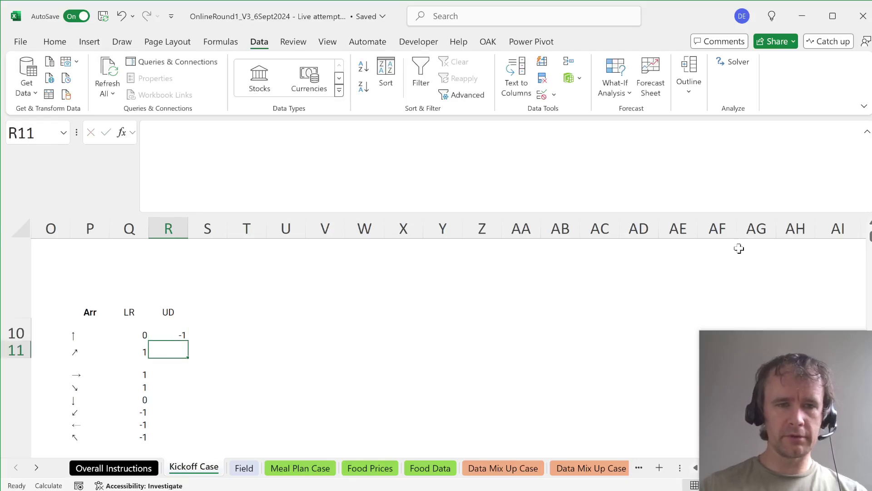
{"action": "key", "text": "Return"}
{"action": "type", "text": "0"}
{"action": "key", "text": "Return"}
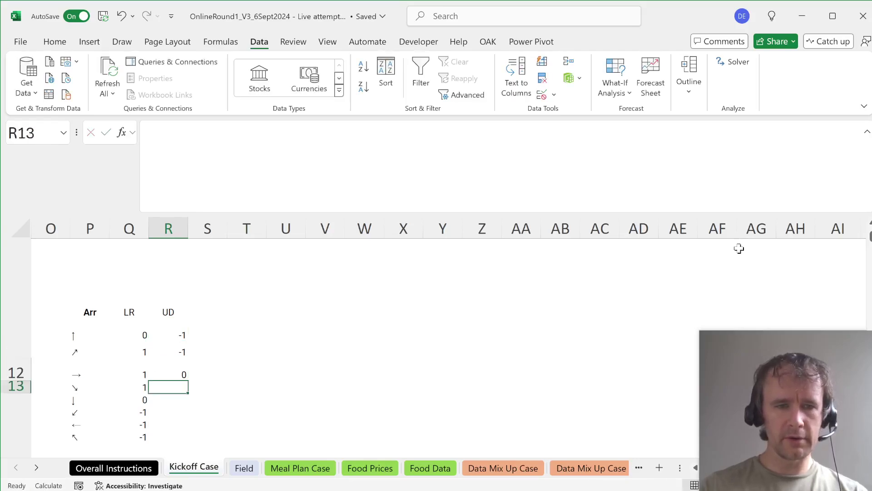
{"action": "type", "text": "1"}
{"action": "key", "text": "Return"}
{"action": "type", "text": "1"}
{"action": "key", "text": "Return"}
{"action": "type", "text": "1"}
{"action": "key", "text": "Return"}
{"action": "type", "text": "0"}
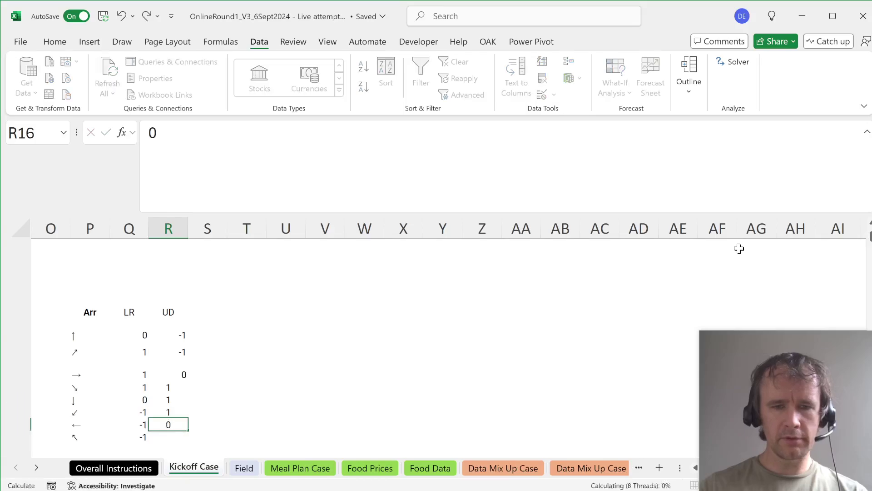
{"action": "key", "text": "Return"}
{"action": "type", "text": "-1"}
{"action": "key", "text": "Return"}
Step: Name the range of vertical shift values R10:R17 UD
{"action": "key", "text": "ctrl+Up"}
{"action": "key", "text": "ctrl+Up"}
{"action": "key", "text": "Down"}
{"action": "key", "text": "ctrl+shift+Down"}
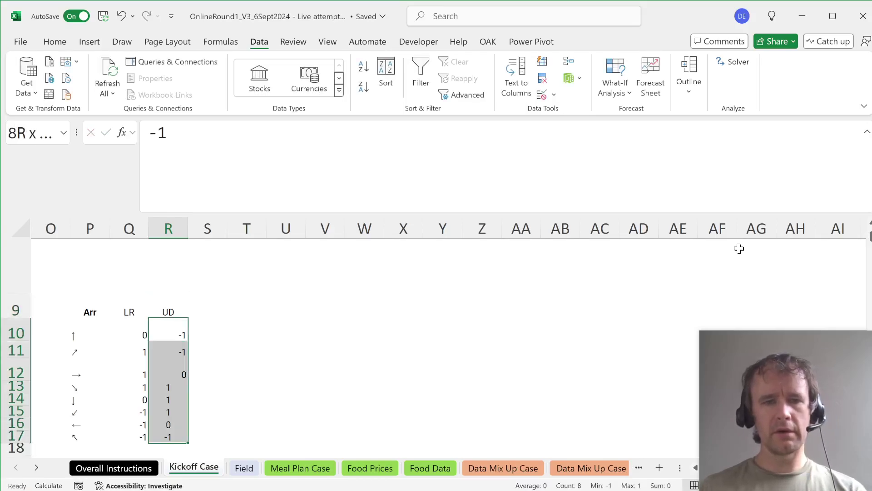
{"action": "key", "text": "alt+F3"}
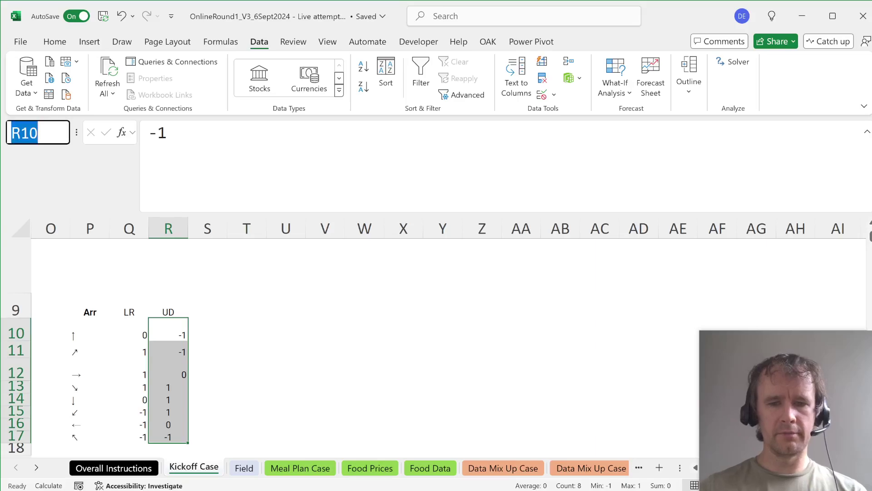
{"action": "type", "text": "UD"}
{"action": "key", "text": "Return"}
Step: Return to the Level 4 helper columns and enter =MID(H159,2,10)*1 in K159 as the Num shift formula
{"action": "key", "text": "Page_Down"}
{"action": "key", "text": "Page_Down"}
{"action": "key", "text": "Page_Down"}
{"action": "key", "text": "Page_Down"}
{"action": "key", "text": "Page_Down"}
{"action": "key", "text": "Page_Down"}
{"action": "key", "text": "Page_Down"}
{"action": "key", "text": "Page_Down"}
{"action": "key", "text": "Page_Down"}
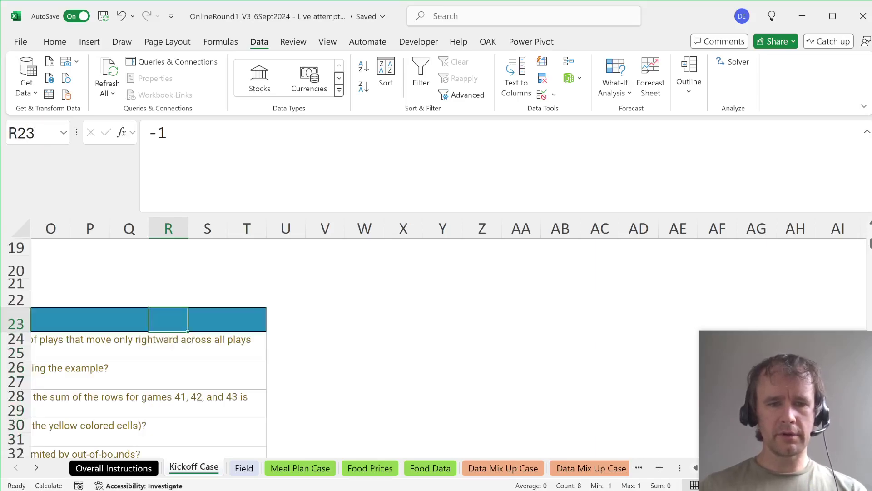
{"action": "key", "text": "Page_Down"}
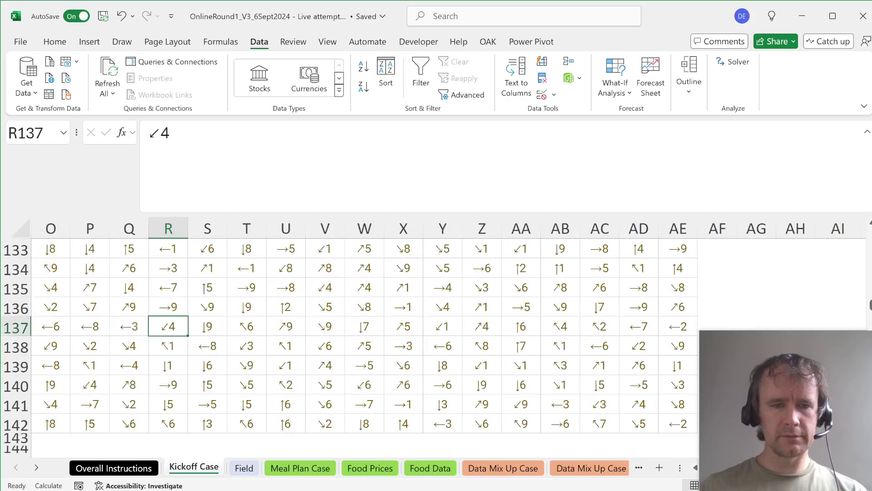
{"action": "key", "text": "Page_Down"}
{"action": "key", "text": "Home"}
{"action": "key", "text": "Down"}
{"action": "key", "text": "Right"}
{"action": "key", "text": "Down"}
{"action": "key", "text": "Right"}
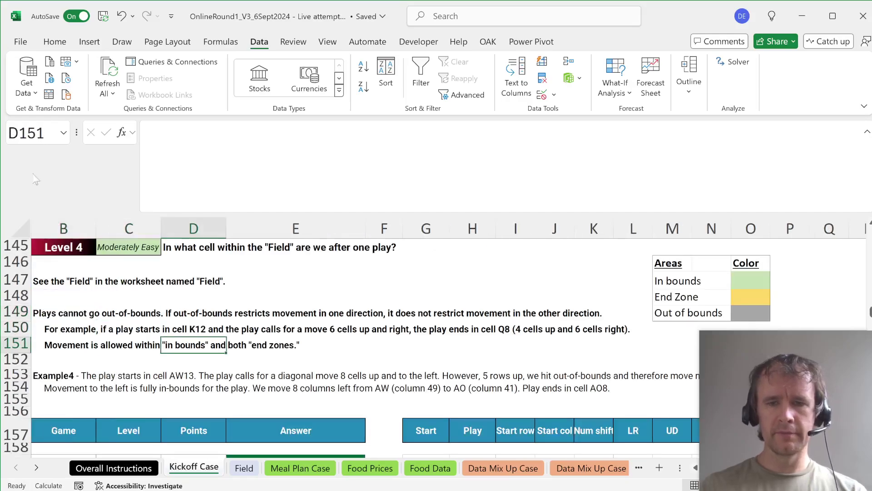
{"action": "scroll", "coordinate": [391, 349], "scroll_direction": "right", "scroll_amount": 5}
{"action": "scroll", "coordinate": [390, 349], "scroll_direction": "down", "scroll_amount": 2}
{"action": "scroll", "coordinate": [390, 350], "scroll_direction": "up", "scroll_amount": 1}
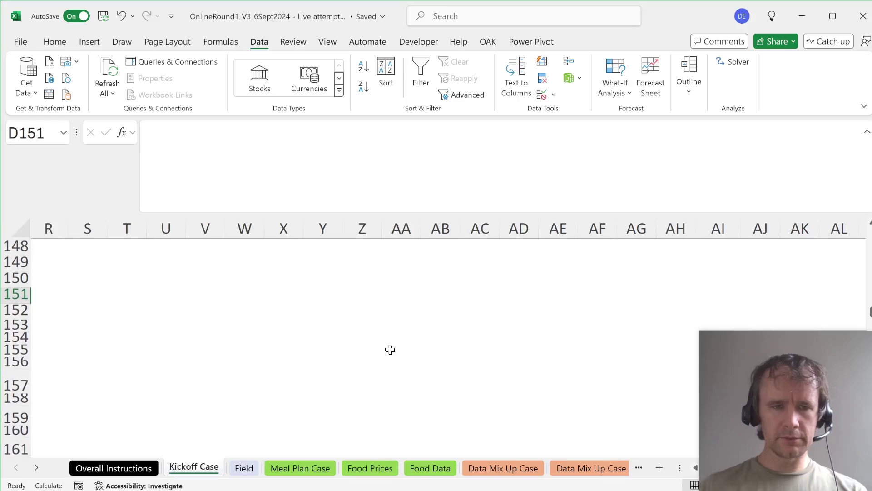
{"action": "key", "text": "Right"}
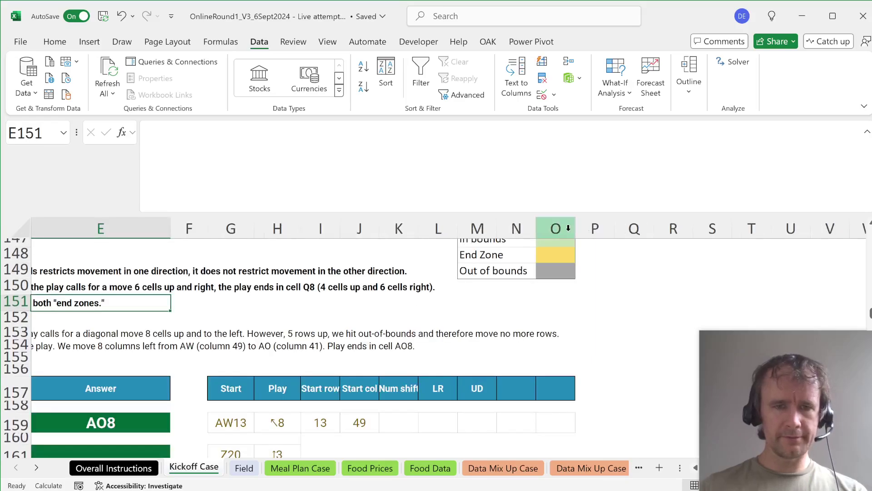
{"action": "left_click", "coordinate": [400, 415]}
{"action": "type", "text": "=mid"}
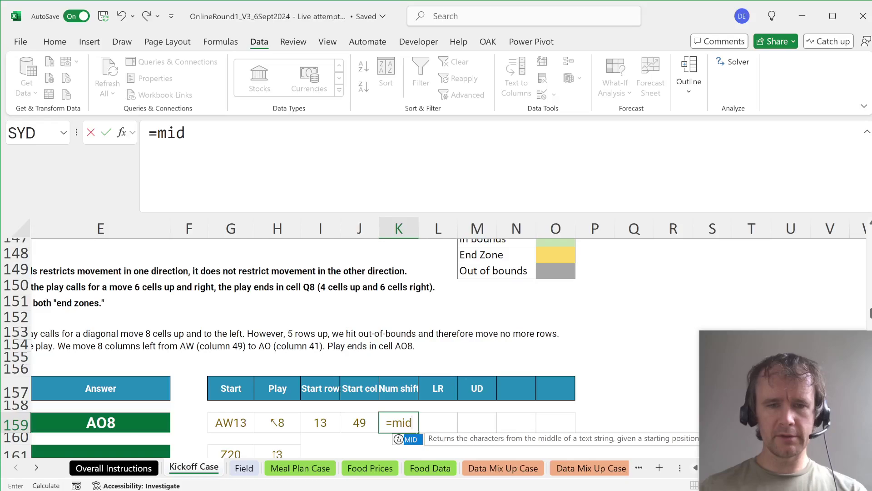
{"action": "key", "text": "Tab"}
{"action": "key", "text": "Left"}
{"action": "key", "text": "Left"}
{"action": "key", "text": "Left"}
{"action": "type", "text": ",2,"}
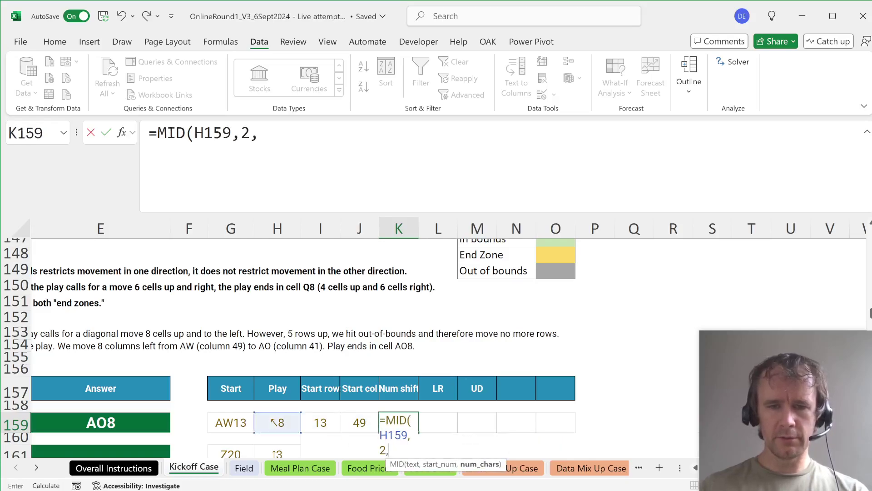
{"action": "type", "text": "10)*1"}
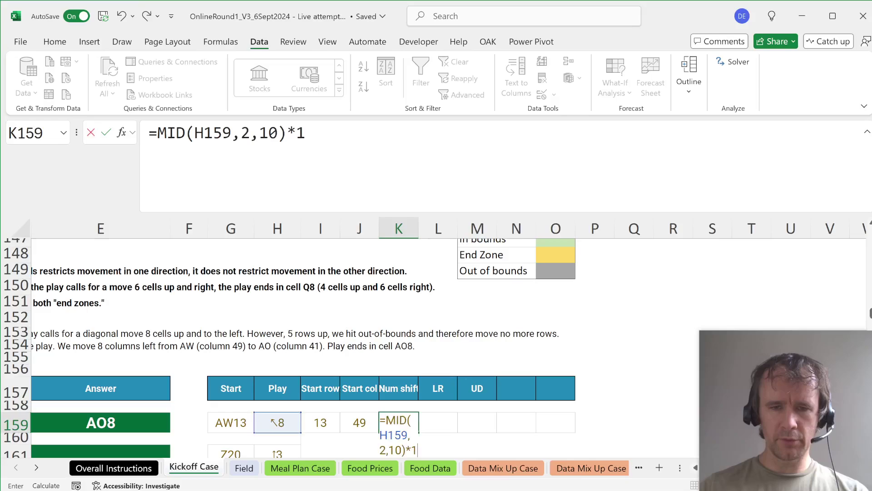
{"action": "key", "text": "Tab"}
Step: Enter =XLOOKUP(LEFT(H159),arr,lr) in L159 as the horizontal direction formula
{"action": "type", "text": "=xl"}
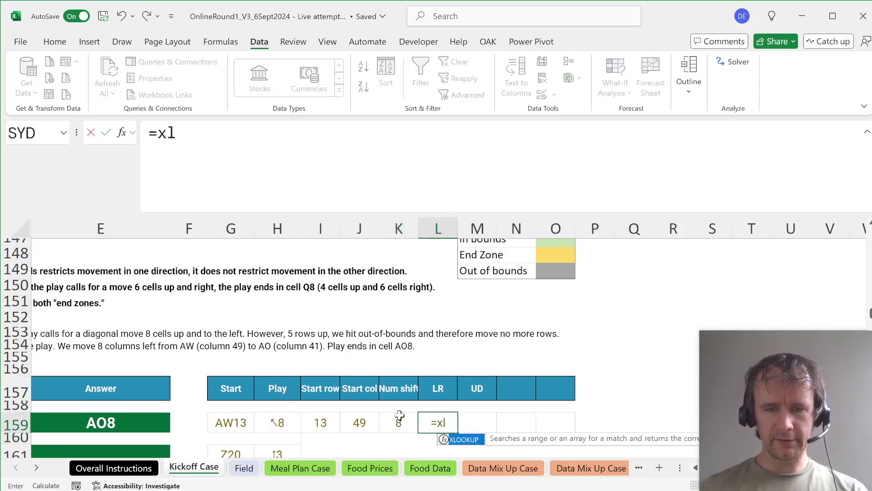
{"action": "key", "text": "Tab"}
{"action": "type", "text": "lef"}
{"action": "key", "text": "Tab"}
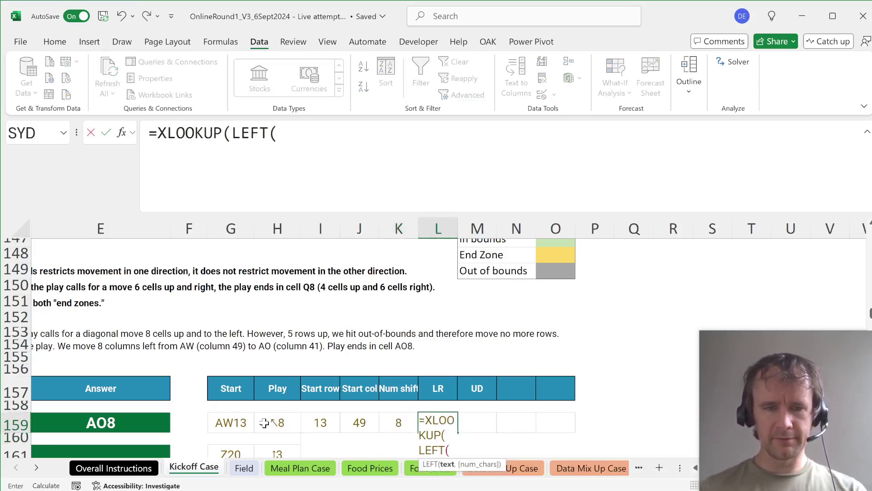
{"action": "left_click", "coordinate": [251, 422]}
{"action": "left_click", "coordinate": [273, 422]}
{"action": "type", "text": ")"}
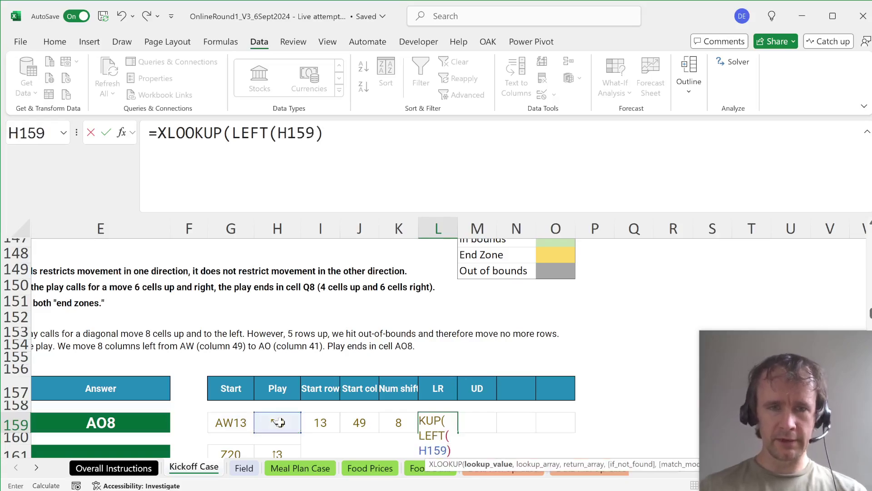
{"action": "type", "text": ",arr,LD"}
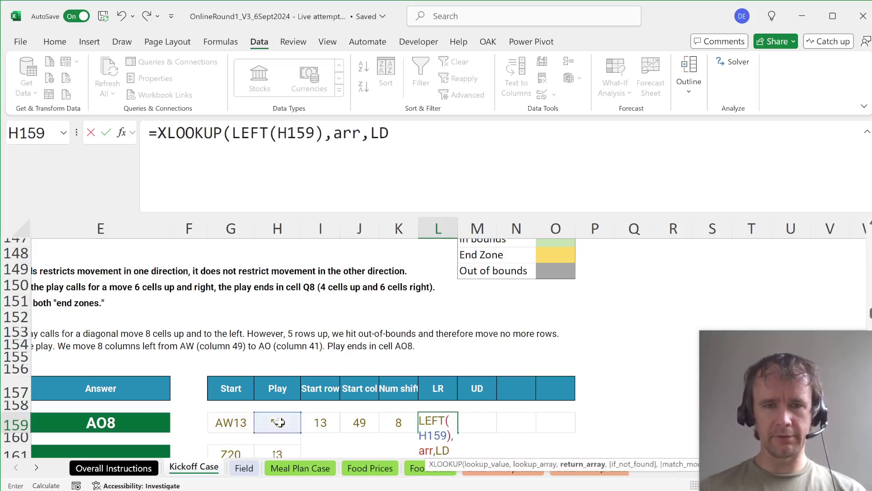
{"action": "type", "text": ")"}
{"action": "key", "text": "BackSpace"}
{"action": "key", "text": "BackSpace"}
{"action": "type", "text": "R)"}
{"action": "key", "text": "ctrl+Return"}
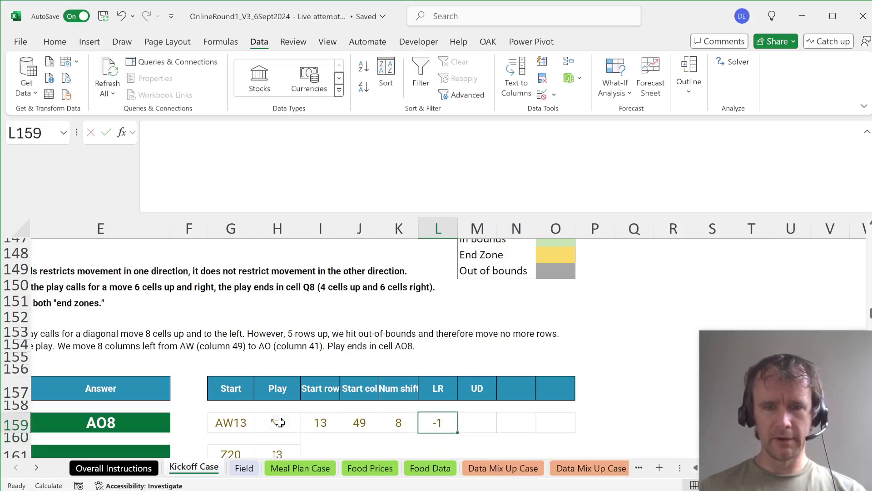
Step: Reuse the LR lookup in M159 with the return range changed to ud: =XLOOKUP(LEFT(H159),arr,ud)
{"action": "key", "text": "F2"}
{"action": "key", "text": "ctrl+shift+Home"}
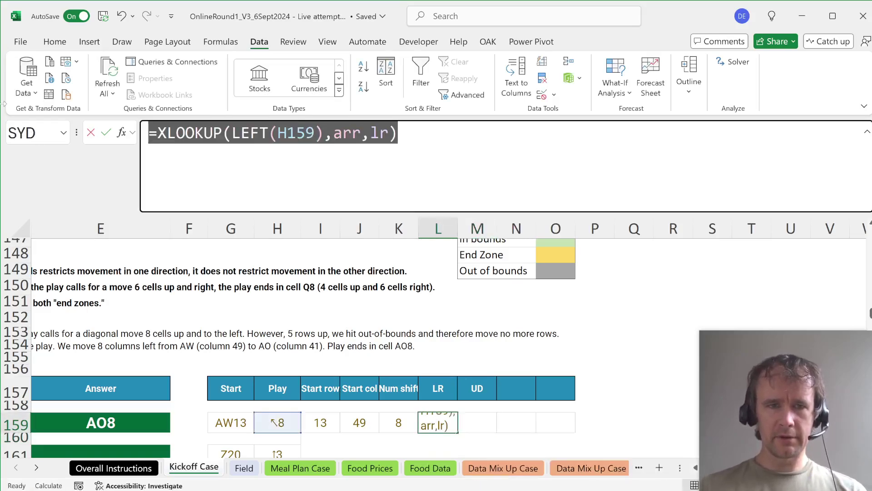
{"action": "key", "text": "ctrl+c"}
{"action": "key", "text": "Escape"}
{"action": "key", "text": "Right"}
{"action": "key", "text": "F2"}
{"action": "key", "text": "ctrl+v"}
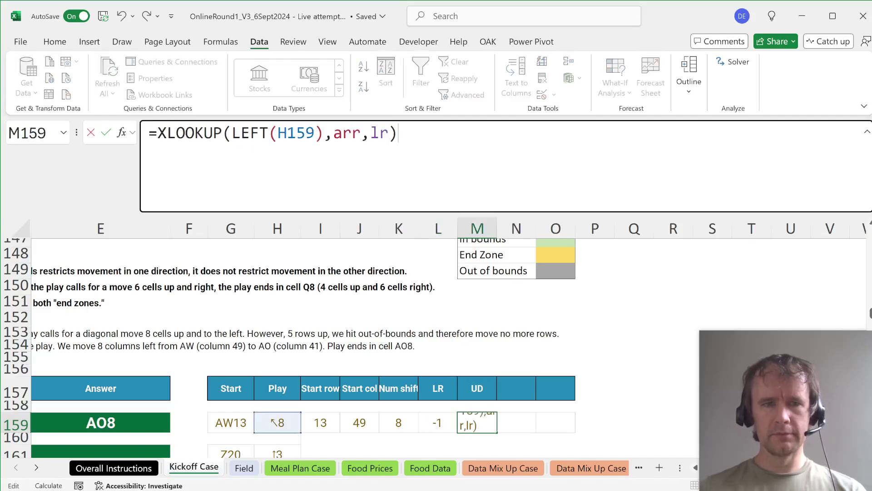
{"action": "key", "text": "Left"}
{"action": "key", "text": "shift+Left"}
{"action": "key", "text": "shift+Left"}
{"action": "type", "text": "ud"}
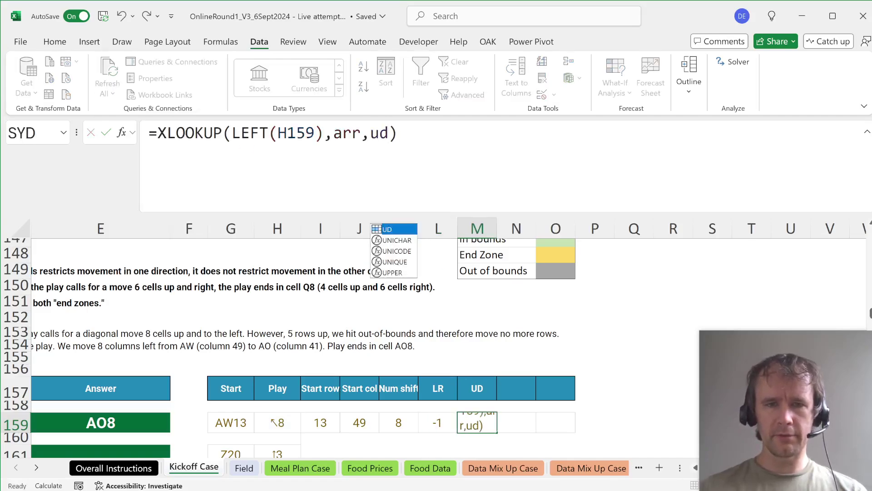
{"action": "key", "text": "Return"}
Step: Add the headings End row in N157 and End col in O157
{"action": "key", "text": "Up"}
{"action": "key", "text": "Up"}
{"action": "key", "text": "Up"}
{"action": "key", "text": "Right"}
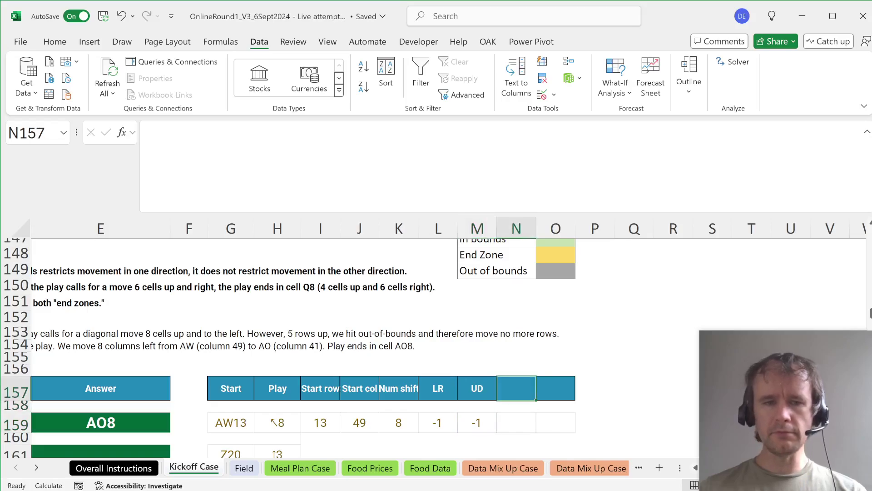
{"action": "type", "text": "End"}
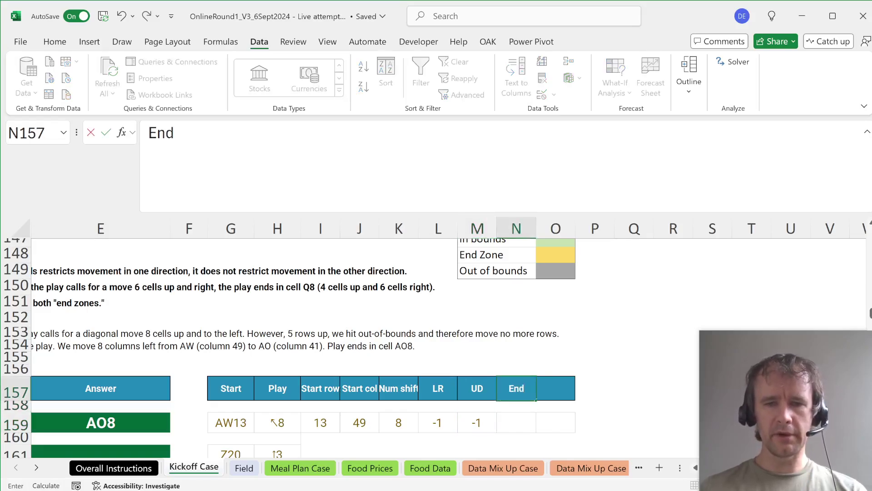
{"action": "type", "text": " row"}
{"action": "key", "text": "Tab"}
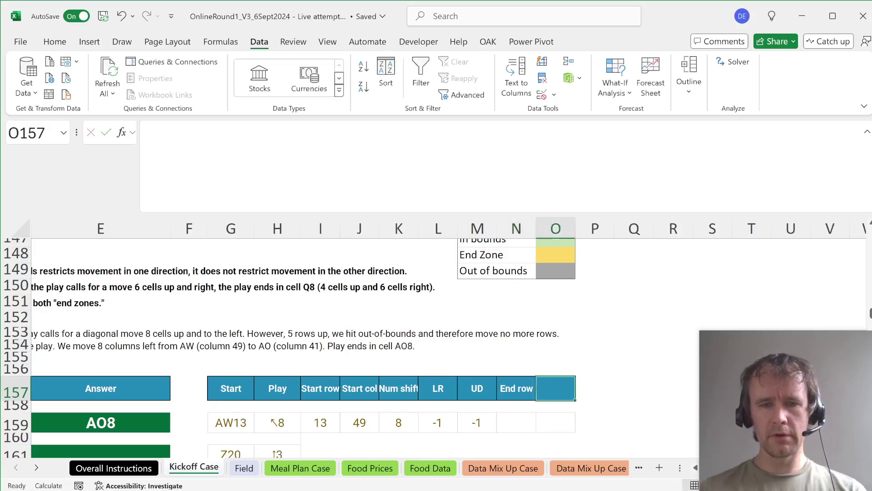
{"action": "type", "text": "End col"}
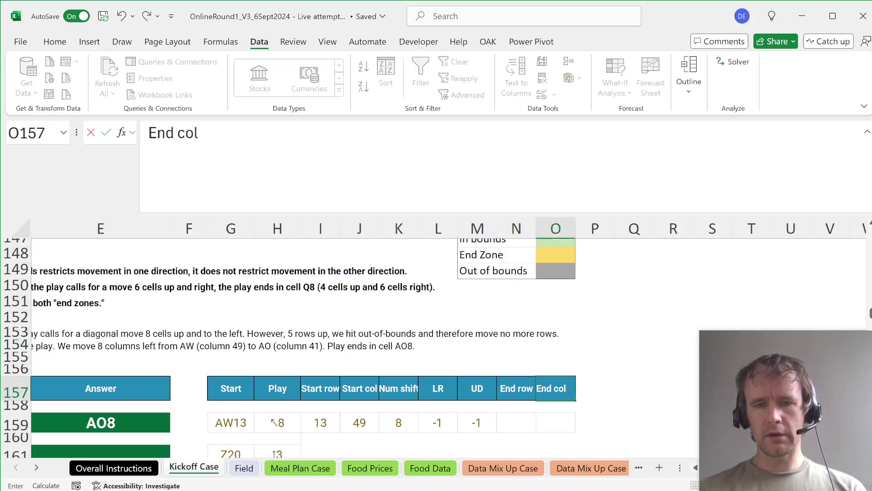
{"action": "key", "text": "Return"}
{"action": "key", "text": "Return"}
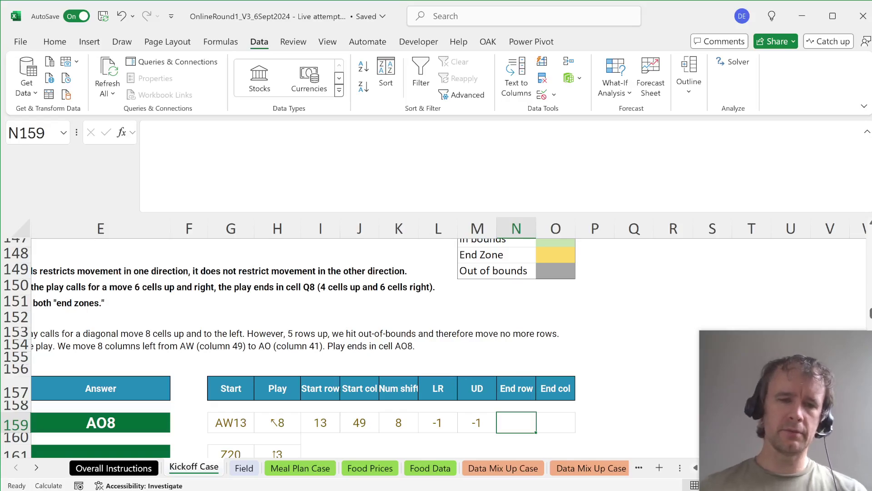
Step: Examine the playable row range on the Field sheet, then reread the Level 4 out-of-bounds rules and example on Kickoff Case
{"action": "key", "text": "ctrl+Page_Down"}
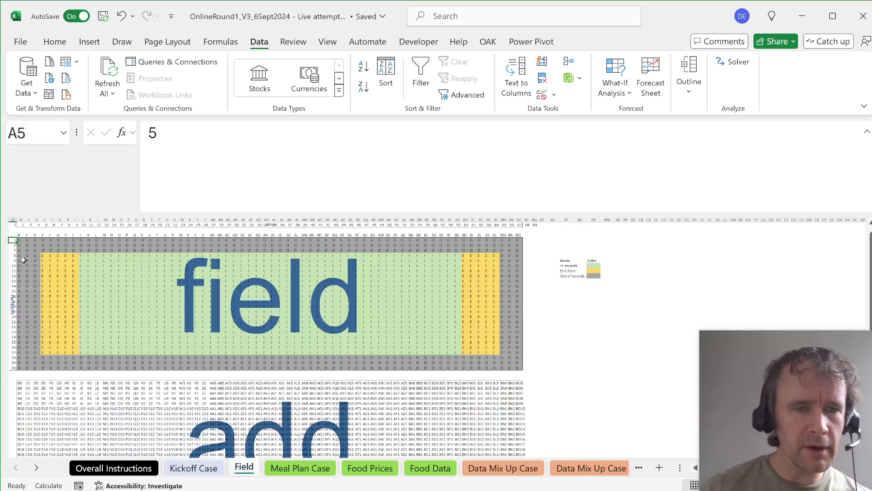
{"action": "left_click", "coordinate": [59, 257]}
{"action": "key", "text": "Left"}
{"action": "key", "text": "Left"}
{"action": "key", "text": "Left"}
{"action": "key", "text": "Left"}
{"action": "key", "text": "Left"}
{"action": "key", "text": "Left"}
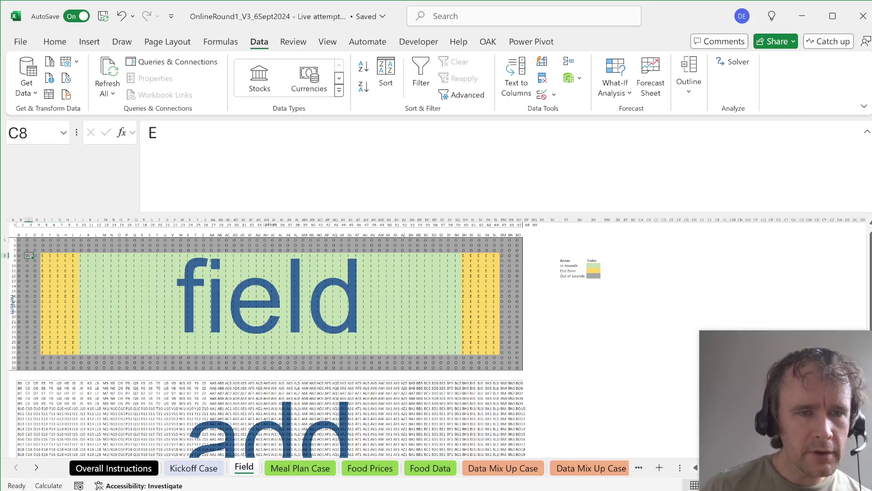
{"action": "left_click_drag", "start_coordinate": [15, 257], "coordinate": [14, 352]}
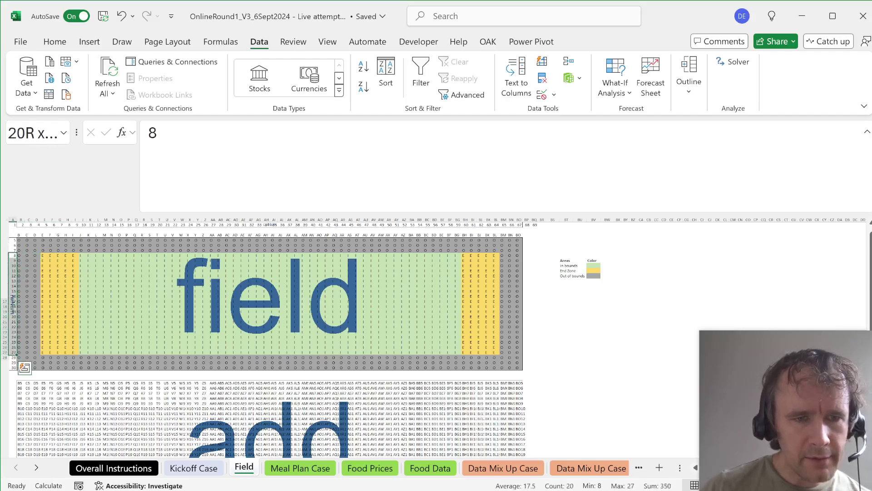
{"action": "key", "text": "ctrl+Page_Up"}
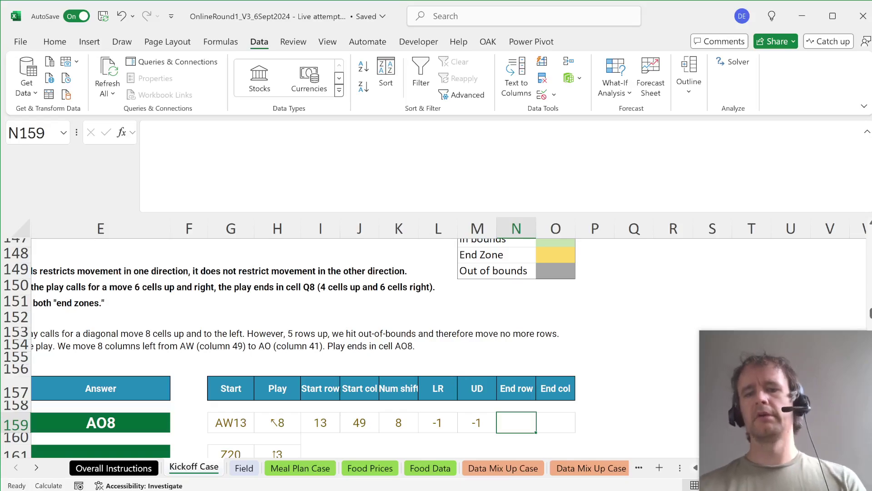
{"action": "scroll", "coordinate": [272, 336], "scroll_direction": "left", "scroll_amount": 3}
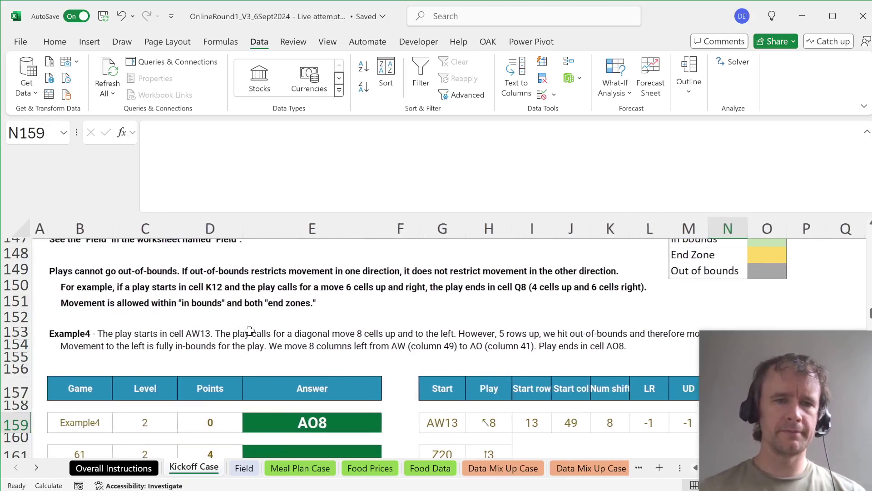
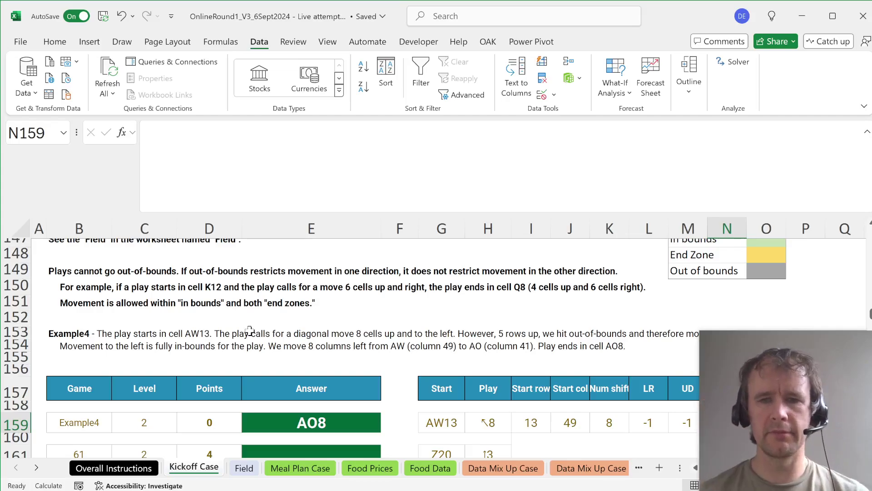
{"action": "scroll", "coordinate": [250, 331], "scroll_direction": "right", "scroll_amount": 2}
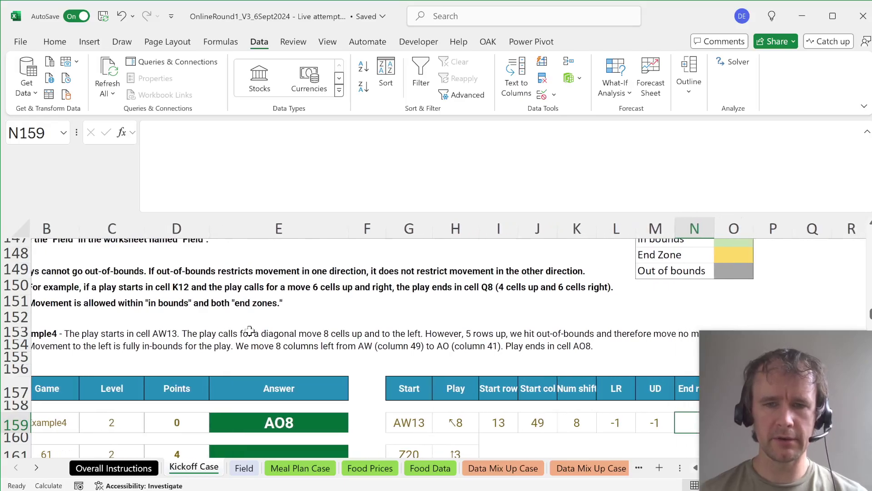
{"action": "scroll", "coordinate": [250, 331], "scroll_direction": "right", "scroll_amount": 1}
{"action": "scroll", "coordinate": [250, 331], "scroll_direction": "left", "scroll_amount": 2}
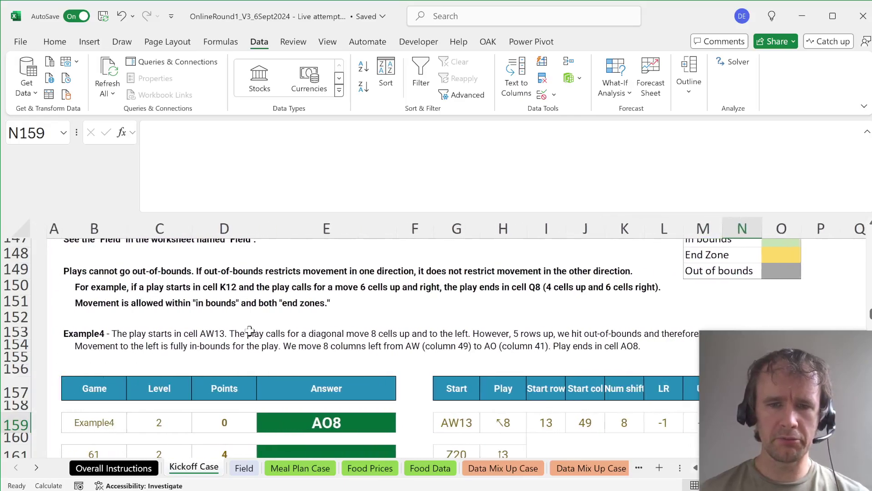
Step: Enter =I159+K159*M159 in N159 to calculate the unrestricted end row
{"action": "scroll", "coordinate": [250, 330], "scroll_direction": "right", "scroll_amount": 4}
{"action": "scroll", "coordinate": [250, 331], "scroll_direction": "right", "scroll_amount": 1}
{"action": "type", "text": "="}
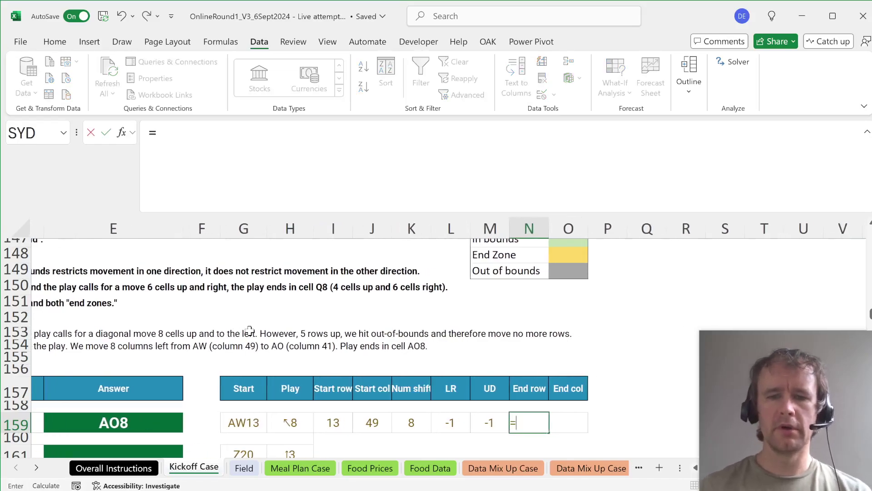
{"action": "key", "text": "Left"}
{"action": "key", "text": "Left"}
{"action": "key", "text": "Left"}
{"action": "key", "text": "Left"}
{"action": "key", "text": "Left"}
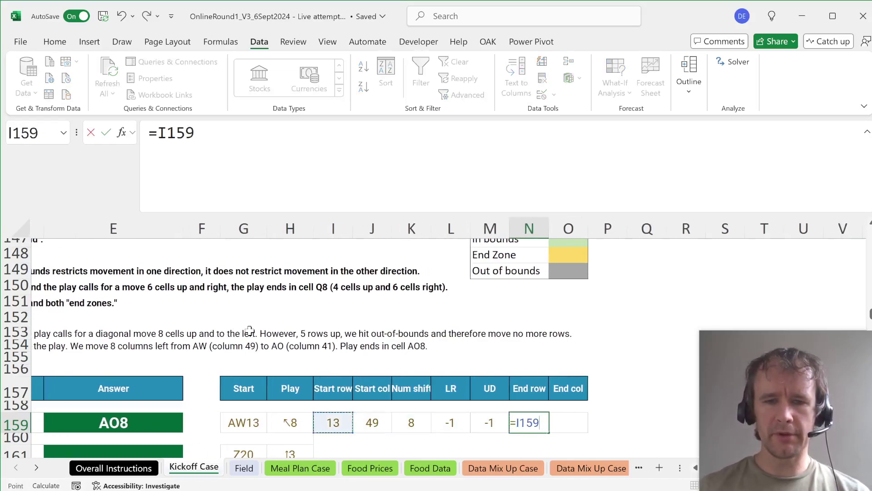
{"action": "key", "text": "Left"}
{"action": "key", "text": "Left"}
{"action": "key", "text": "Left"}
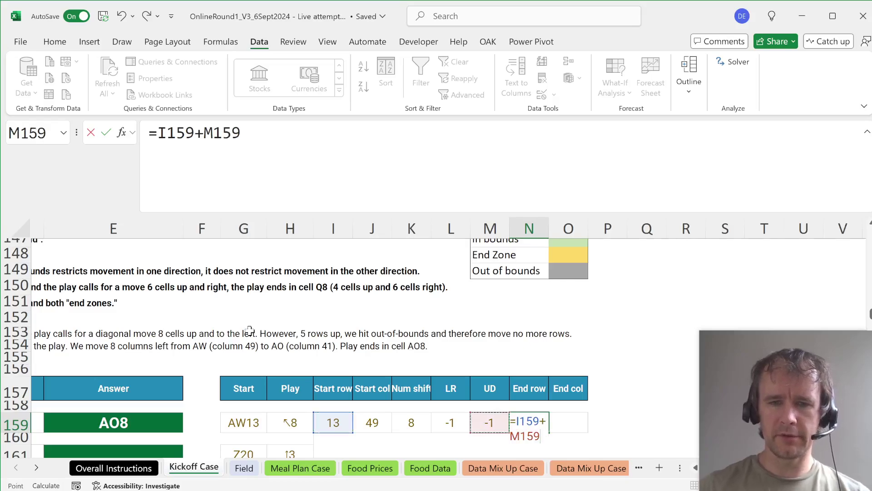
{"action": "type", "text": "*"}
{"action": "key", "text": "Left"}
{"action": "key", "text": "Left"}
{"action": "key", "text": "Right"}
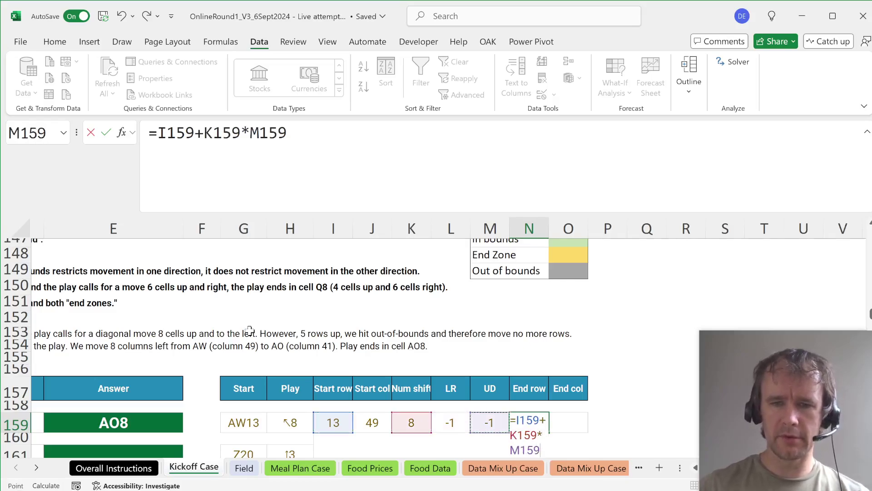
{"action": "key", "text": "Tab"}
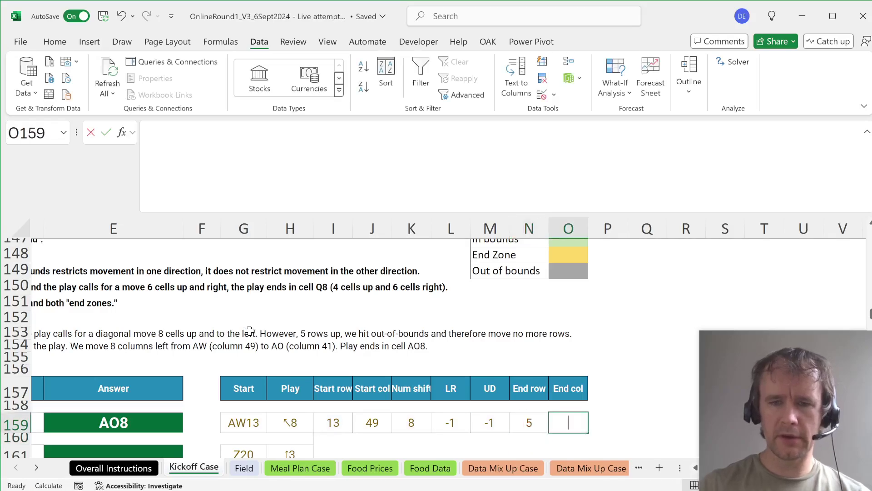
Step: Enter =J159+K159*L159 in O159 to calculate the unrestricted end column
{"action": "type", "text": "="}
{"action": "key", "text": "Left"}
{"action": "key", "text": "Left"}
{"action": "key", "text": "Left"}
{"action": "key", "text": "Left"}
{"action": "key", "text": "Left"}
{"action": "type", "text": "+"}
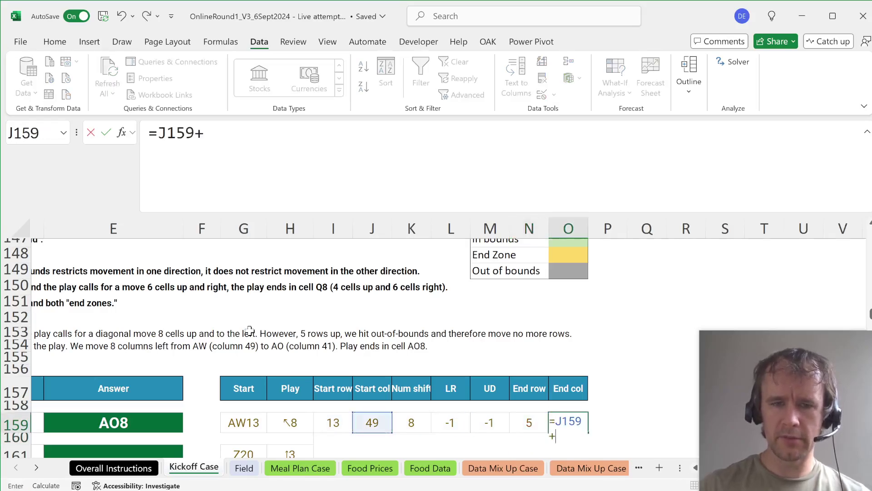
{"action": "key", "text": "Left"}
{"action": "key", "text": "Left"}
{"action": "key", "text": "Left"}
{"action": "key", "text": "Left"}
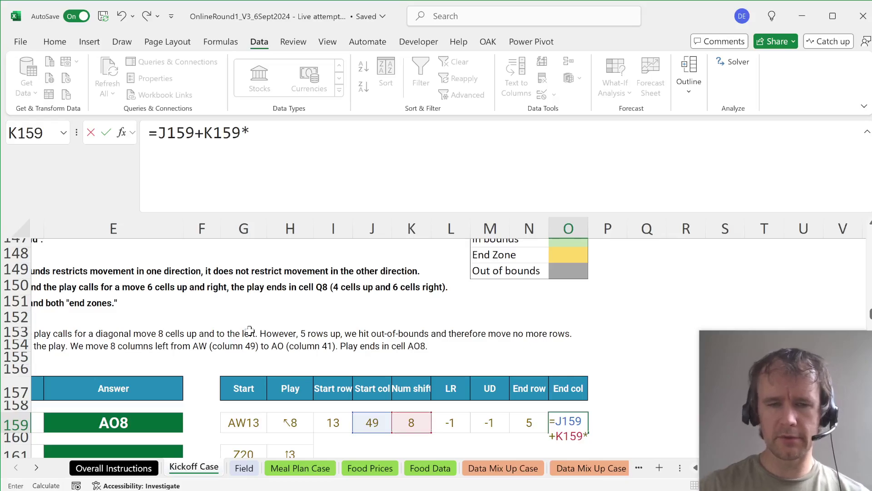
{"action": "type", "text": "*"}
{"action": "key", "text": "Left"}
{"action": "key", "text": "Left"}
{"action": "key", "text": "Left"}
{"action": "key", "text": "Return"}
{"action": "key", "text": "Up"}
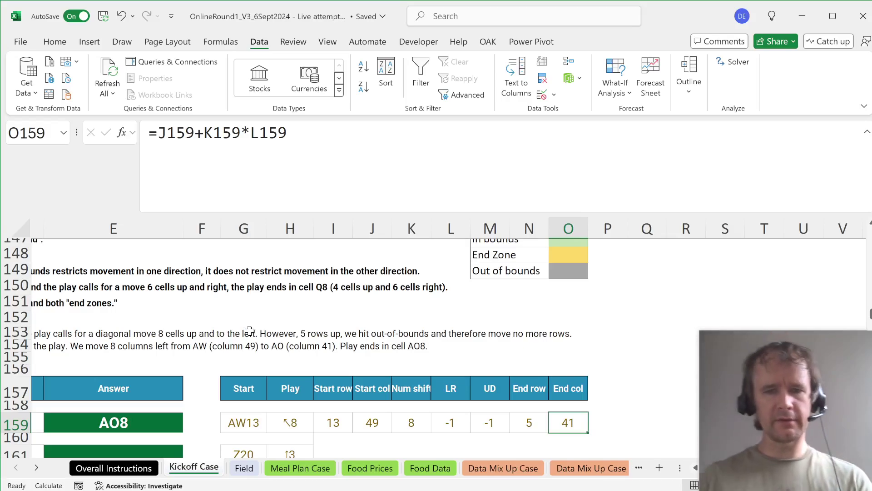
Step: Check the first and last in-bounds row numbers on the Field sheet, and return to the End row formula in N159
{"action": "key", "text": "ctrl+Page_Down"}
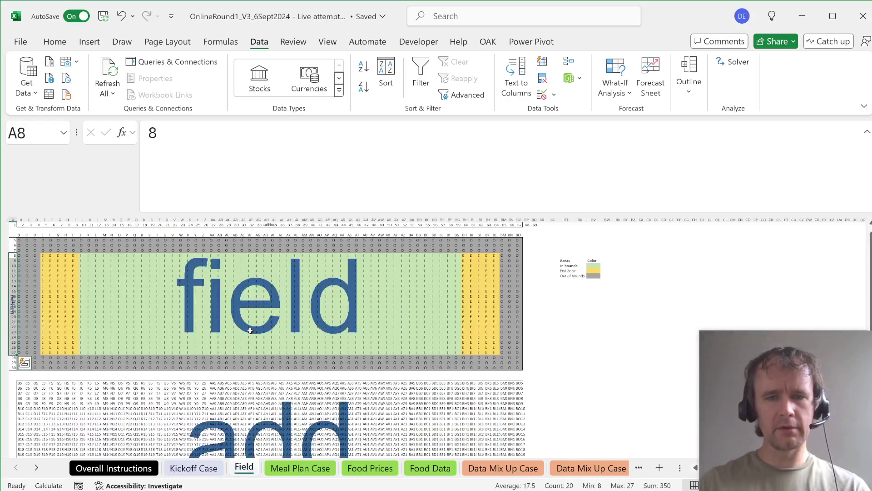
{"action": "key", "text": "shift+space"}
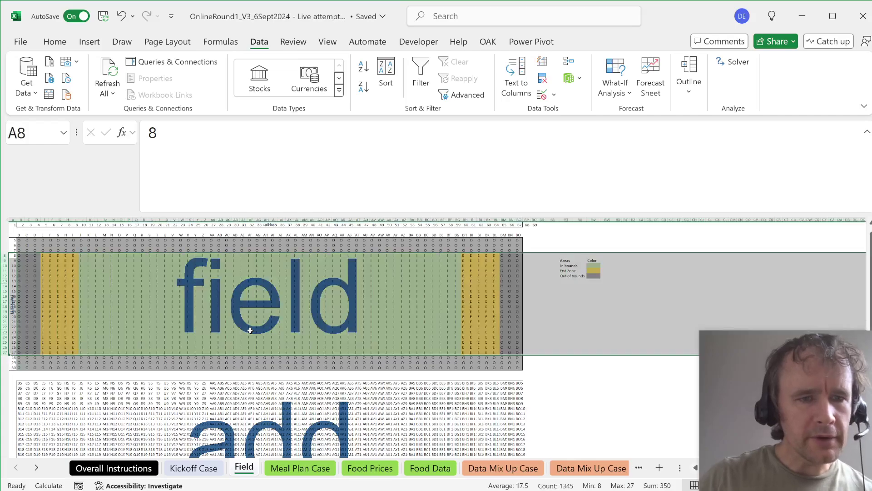
{"action": "key", "text": "Left"}
{"action": "key", "text": "ctrl+Page_Up"}
{"action": "key", "text": "Left"}
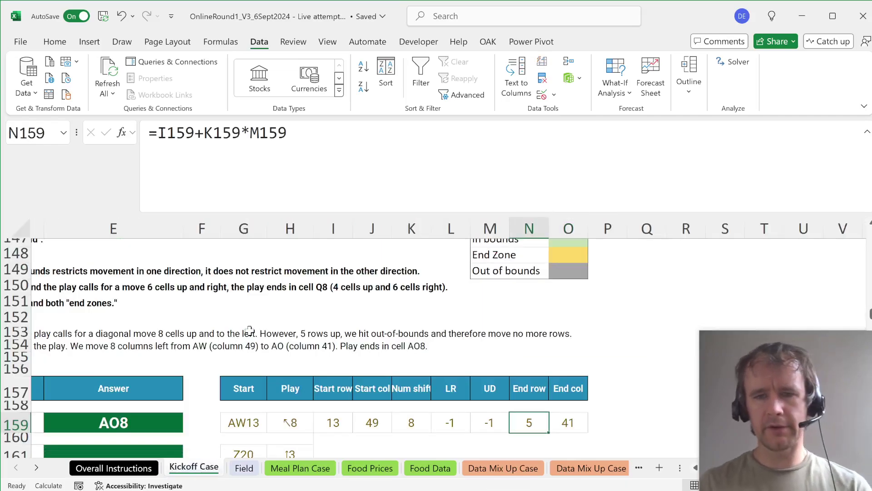
{"action": "key", "text": "ctrl+Page_Down"}
{"action": "key", "text": "shift+Down"}
{"action": "key", "text": "shift+Down"}
{"action": "key", "text": "shift+Down"}
{"action": "key", "text": "shift+Down"}
{"action": "key", "text": "shift+Down"}
{"action": "key", "text": "shift+Down"}
{"action": "key", "text": "shift+Down"}
{"action": "key", "text": "shift+Down"}
{"action": "key", "text": "shift+Down"}
{"action": "key", "text": "shift+Down"}
{"action": "key", "text": "shift+Down"}
{"action": "key", "text": "shift+Down"}
{"action": "key", "text": "shift+Down"}
{"action": "key", "text": "shift+Down"}
{"action": "key", "text": "shift+Down"}
{"action": "key", "text": "shift+Down"}
{"action": "key", "text": "shift+Down"}
{"action": "key", "text": "shift+Down"}
{"action": "key", "text": "shift+Down"}
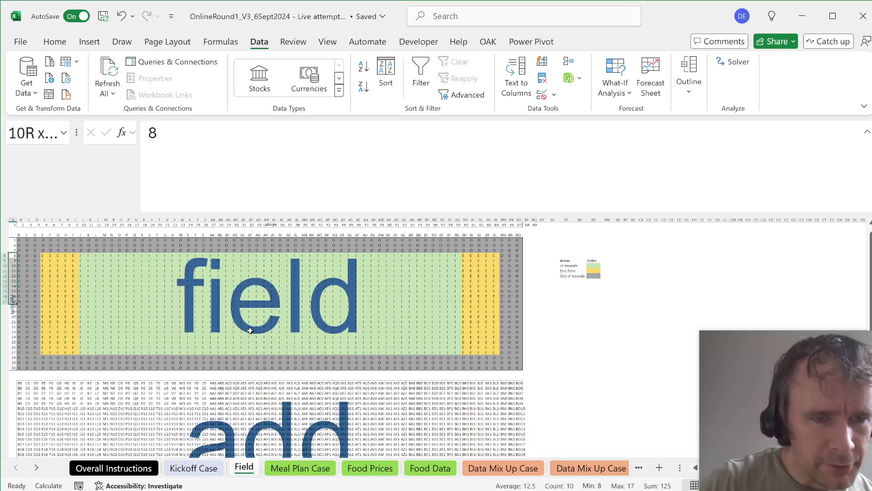
{"action": "key", "text": "shift+space"}
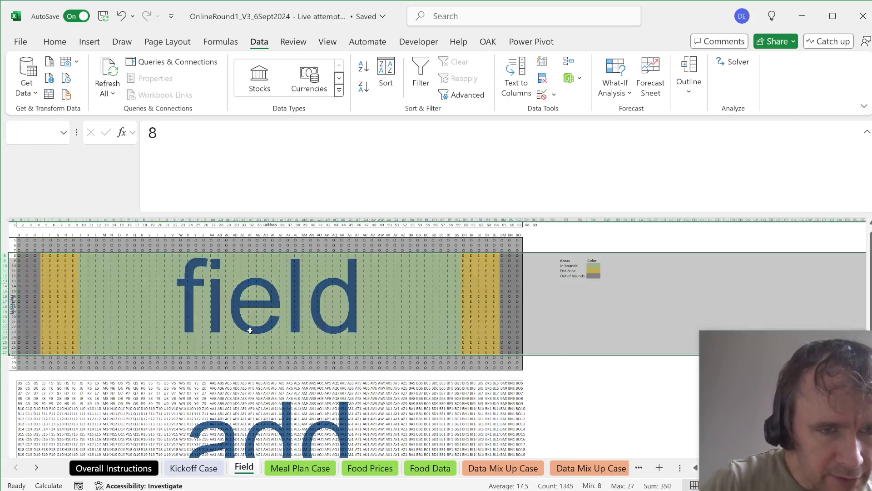
{"action": "key", "text": "Left"}
{"action": "key", "text": "ctrl+Page_Up"}
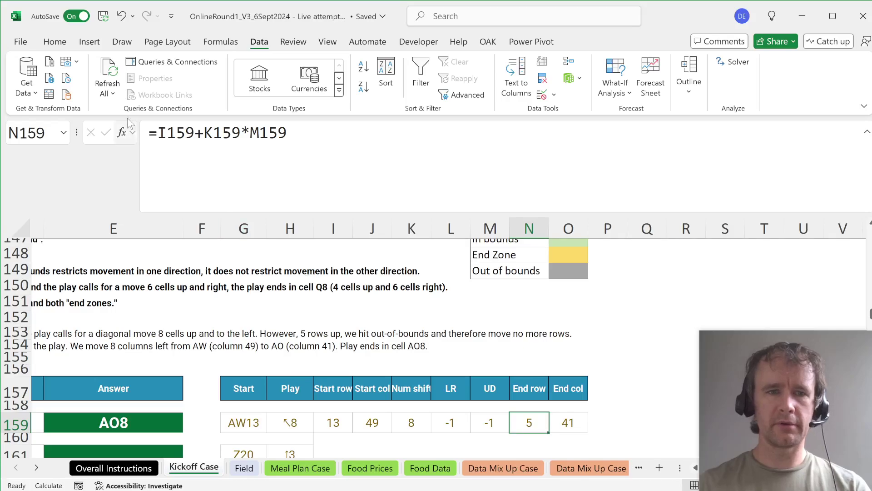
Step: Wrap the End row formula in N159 as =MEDIAN(I159+K159*M159,8,27) to keep it within the field's rows
{"action": "left_click", "coordinate": [157, 132]}
{"action": "type", "text": "medi"}
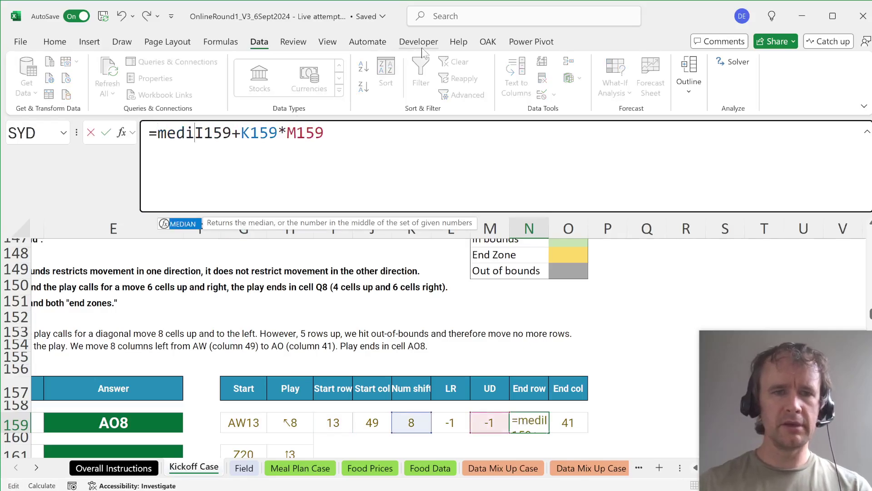
{"action": "key", "text": "Tab"}
{"action": "type", "text": ",8,27)"}
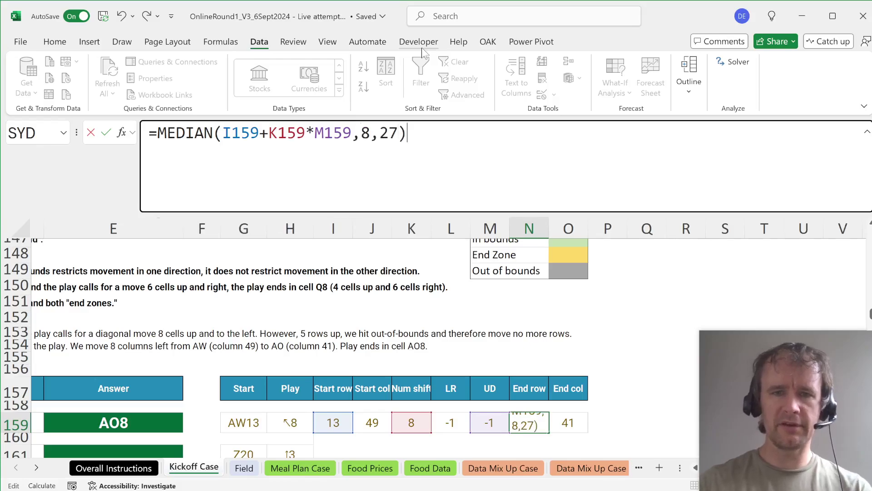
{"action": "key", "text": "Return"}
{"action": "key", "text": "Up"}
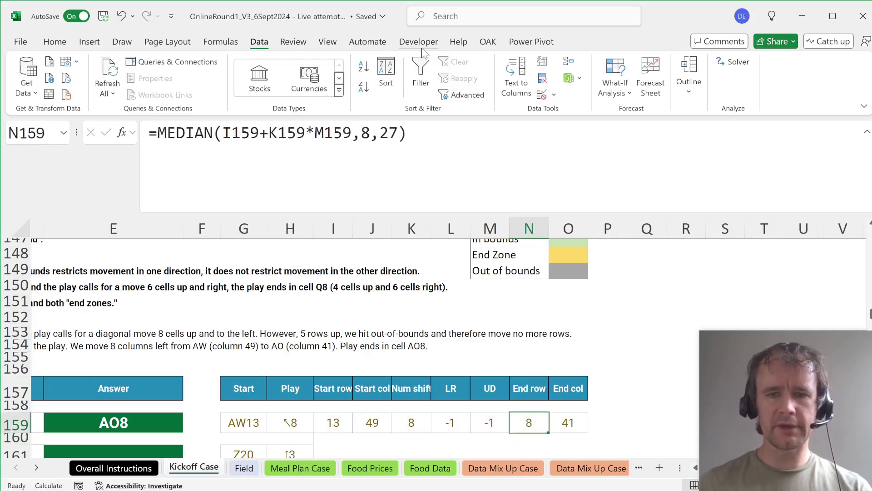
Step: Check the first and last in-bounds column numbers on the Field sheet, and return to the End col formula in O159
{"action": "key", "text": "Right"}
{"action": "key", "text": "ctrl+Page_Down"}
{"action": "key", "text": "Right"}
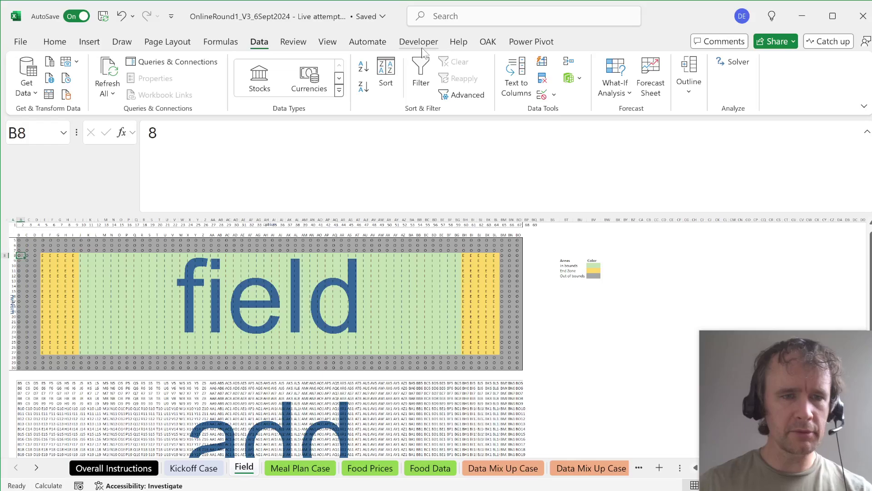
{"action": "key", "text": "Right"}
{"action": "key", "text": "Right"}
{"action": "key", "text": "Right"}
{"action": "key", "text": "Up"}
{"action": "key", "text": "Up"}
{"action": "key", "text": "Up"}
{"action": "key", "text": "Up"}
{"action": "key", "text": "Up"}
{"action": "key", "text": "Up"}
{"action": "key", "text": "Up"}
{"action": "key", "text": "Down"}
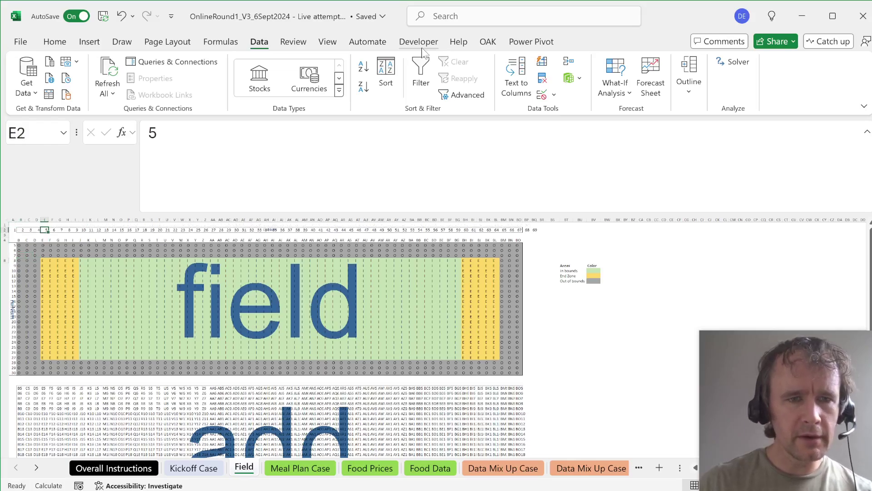
{"action": "key", "text": "shift+Right"}
{"action": "key", "text": "shift+Right"}
{"action": "key", "text": "shift+Right"}
{"action": "key", "text": "shift+Right"}
{"action": "key", "text": "shift+Right"}
{"action": "key", "text": "shift+Right"}
{"action": "key", "text": "shift+Right"}
{"action": "key", "text": "shift+Right"}
{"action": "key", "text": "shift+Right"}
{"action": "key", "text": "shift+Right"}
{"action": "key", "text": "shift+Right"}
{"action": "key", "text": "shift+Right"}
{"action": "key", "text": "shift+Right"}
{"action": "key", "text": "shift+Right"}
{"action": "key", "text": "shift+Right"}
{"action": "key", "text": "shift+Right"}
{"action": "key", "text": "shift+Right"}
{"action": "key", "text": "shift+Right"}
{"action": "key", "text": "shift+Right"}
{"action": "key", "text": "shift+Right"}
{"action": "key", "text": "shift+Right"}
{"action": "key", "text": "shift+Right"}
{"action": "key", "text": "shift+Right"}
{"action": "key", "text": "shift+Right"}
{"action": "key", "text": "shift+Right"}
{"action": "key", "text": "shift+Right"}
{"action": "key", "text": "shift+Right"}
{"action": "key", "text": "shift+Right"}
{"action": "key", "text": "shift+Right"}
{"action": "key", "text": "shift+Right"}
{"action": "key", "text": "shift+Right"}
{"action": "key", "text": "shift+Right"}
{"action": "key", "text": "shift+Right"}
{"action": "key", "text": "shift+Right"}
{"action": "key", "text": "shift+Right"}
{"action": "key", "text": "shift+Right"}
{"action": "key", "text": "shift+Right"}
{"action": "key", "text": "shift+Right"}
{"action": "key", "text": "shift+Right"}
{"action": "key", "text": "shift+Right"}
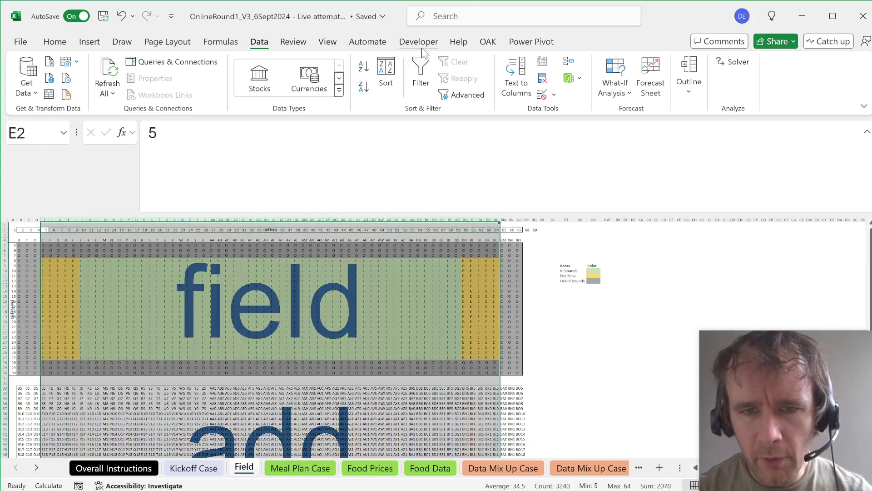
{"action": "key", "text": "ctrl+Page_Up"}
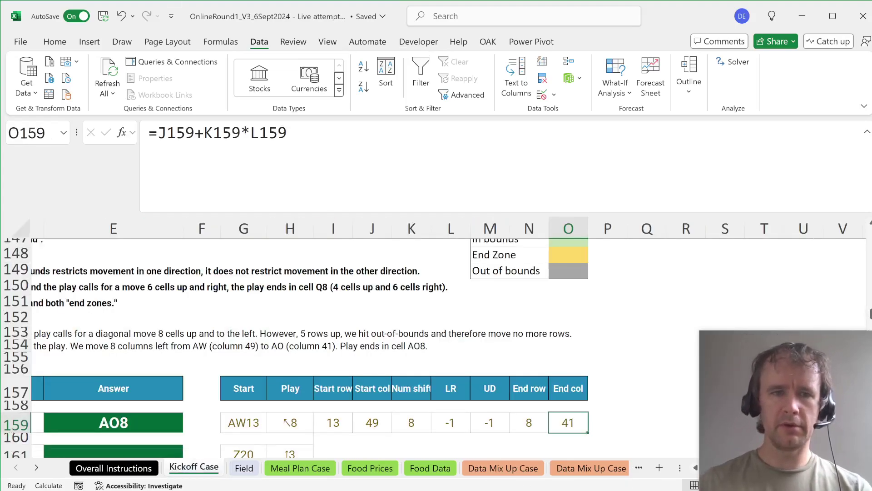
Step: Wrap the End col formula in O159 as =MEDIAN(J159+K159*L159,5,64) to keep it within the field's columns
{"action": "left_click", "coordinate": [156, 133]}
{"action": "type", "text": "medi"}
{"action": "key", "text": "Tab"}
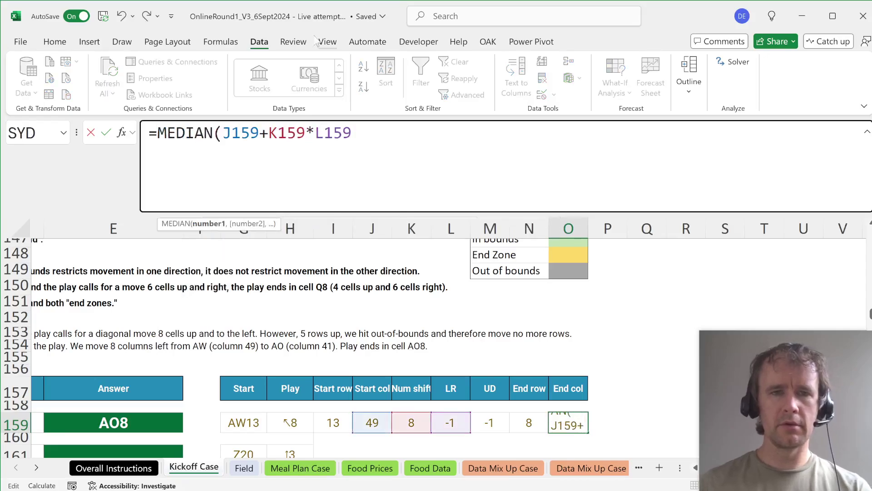
{"action": "type", "text": ",5,64)"}
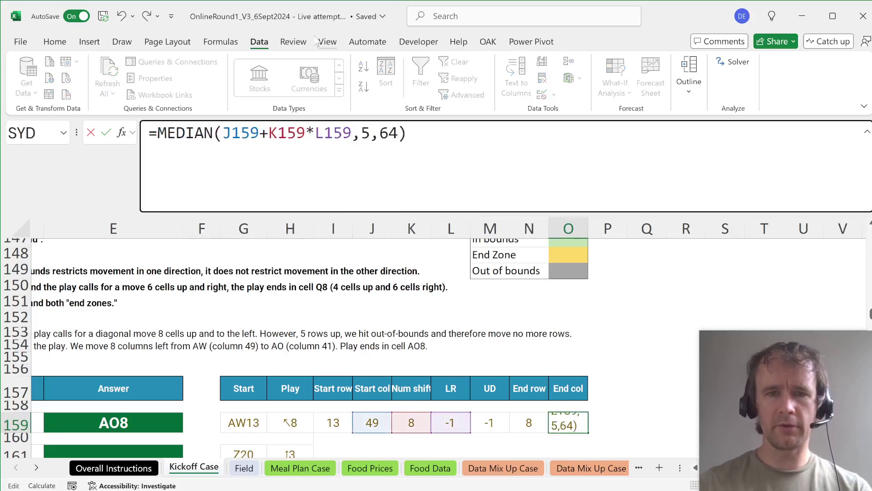
{"action": "key", "text": "Return"}
{"action": "key", "text": "Up"}
{"action": "key", "text": "Up"}
{"action": "key", "text": "Left"}
{"action": "key", "text": "Down"}
{"action": "key", "text": "Right"}
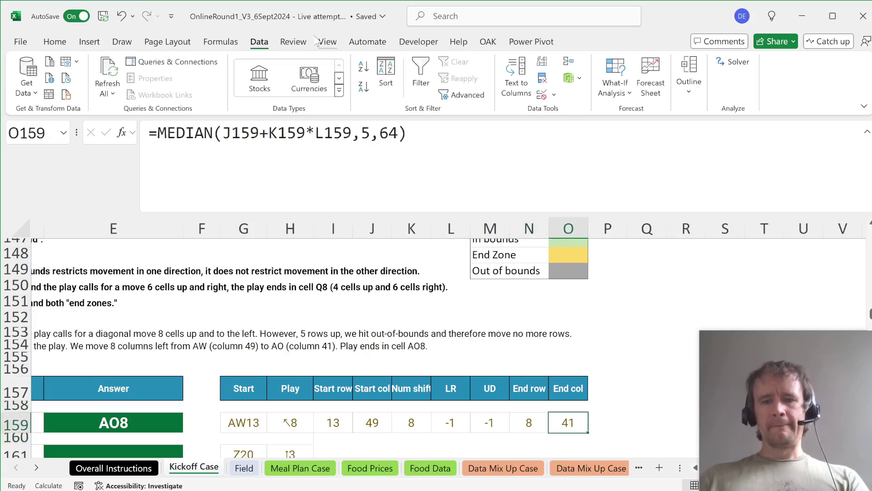
Step: Add a matching header cell labelled Add in P157, beside the End col header
{"action": "key", "text": "Right"}
{"action": "type", "text": "="}
{"action": "key", "text": "Escape"}
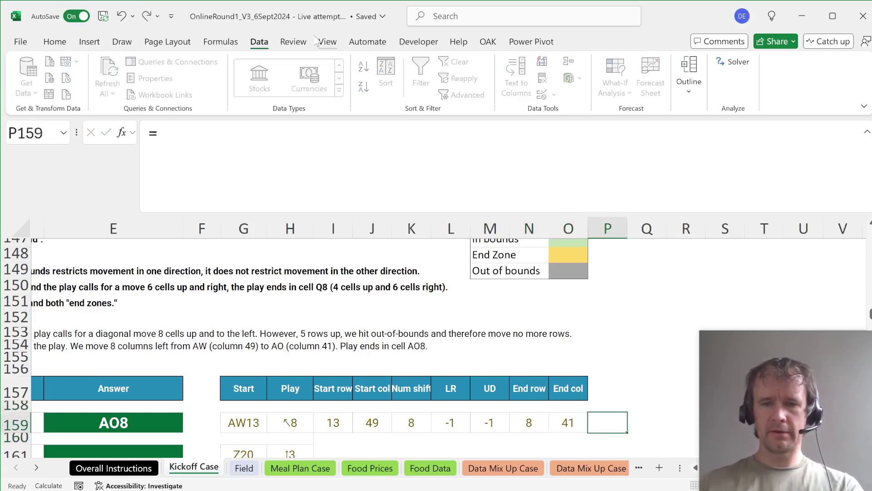
{"action": "key", "text": "Up"}
{"action": "key", "text": "Up"}
{"action": "type", "text": "End col"}
{"action": "key", "text": "Return"}
{"action": "key", "text": "Up"}
{"action": "type", "text": "Add"}
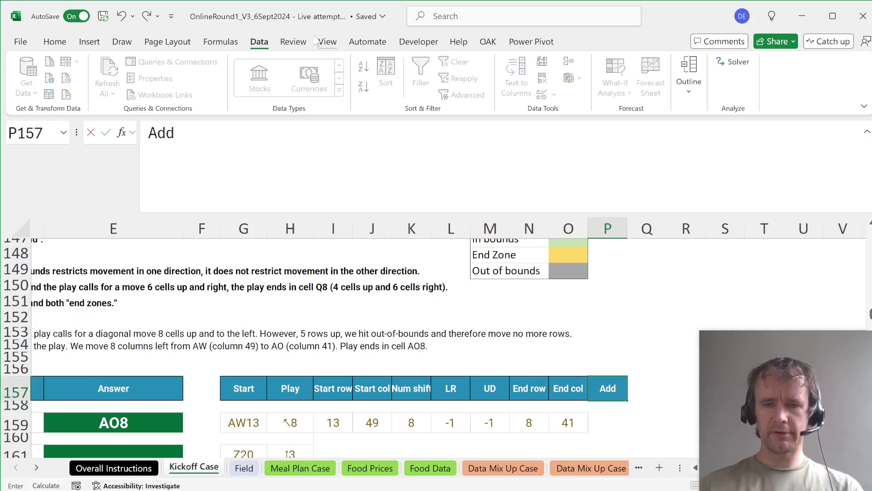
{"action": "key", "text": "Return"}
Step: Enter =ADDRESS(N159,O159,4) in P159 to build the ending cell's relative address, formatted like the neighbouring cell
{"action": "key", "text": "Down"}
{"action": "key", "text": "Down"}
{"action": "key", "text": "Up"}
{"action": "key", "text": "ctrl+r"}
{"action": "type", "text": "=add"}
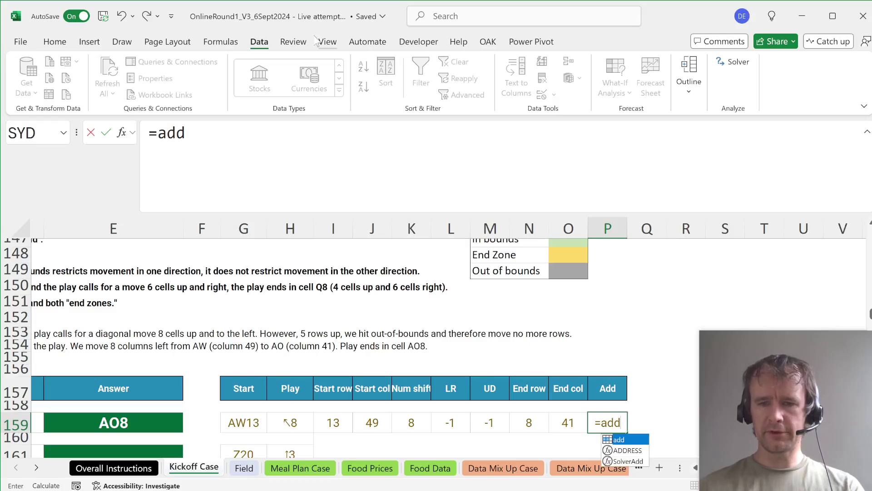
{"action": "key", "text": "Down"}
{"action": "key", "text": "Tab"}
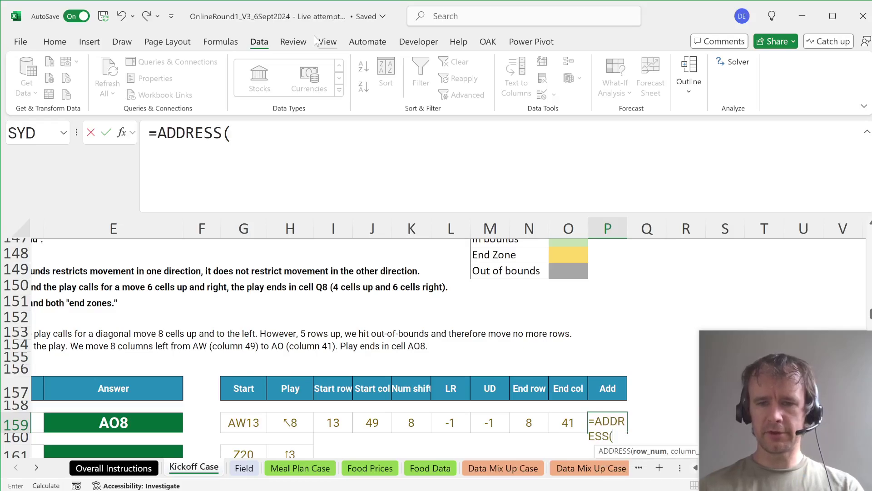
{"action": "key", "text": "Left"}
{"action": "key", "text": "Left"}
{"action": "type", "text": ","}
{"action": "key", "text": "Left"}
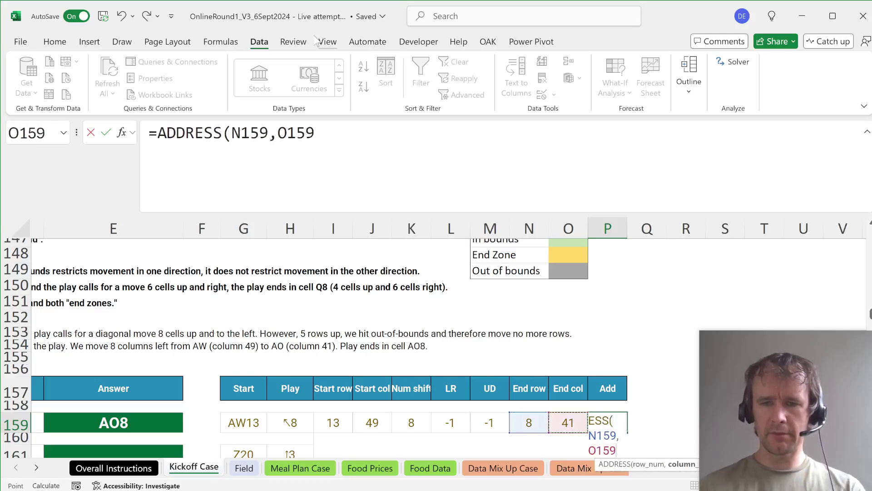
{"action": "type", "text": ","}
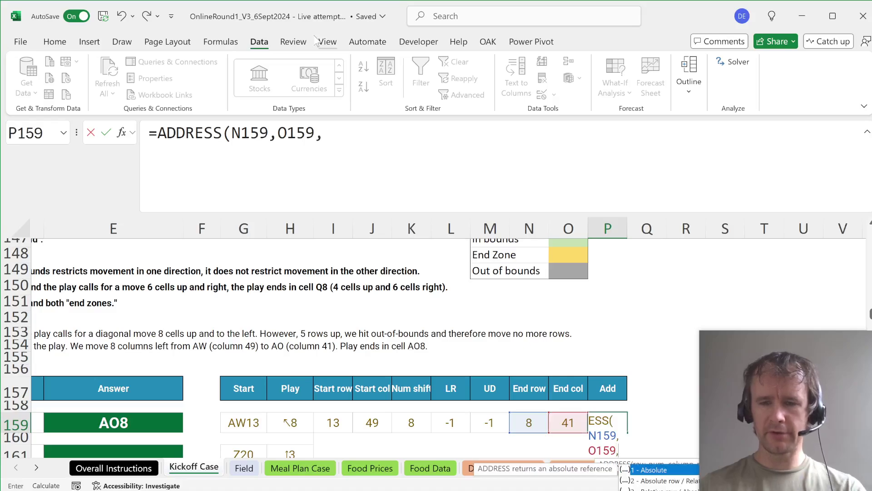
{"action": "type", "text": "4)"}
{"action": "key", "text": "Return"}
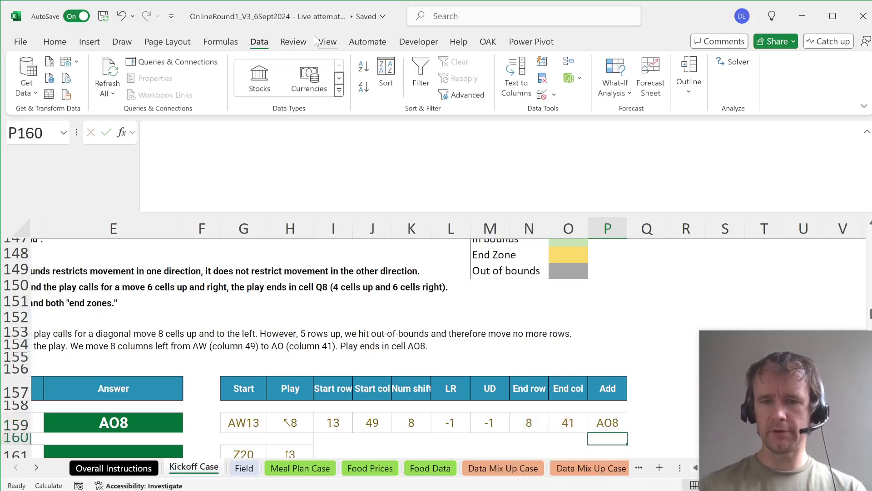
Step: Remove the reference-type argument from P159, leaving =ADDRESS(N159,O159)
{"action": "key", "text": "Up"}
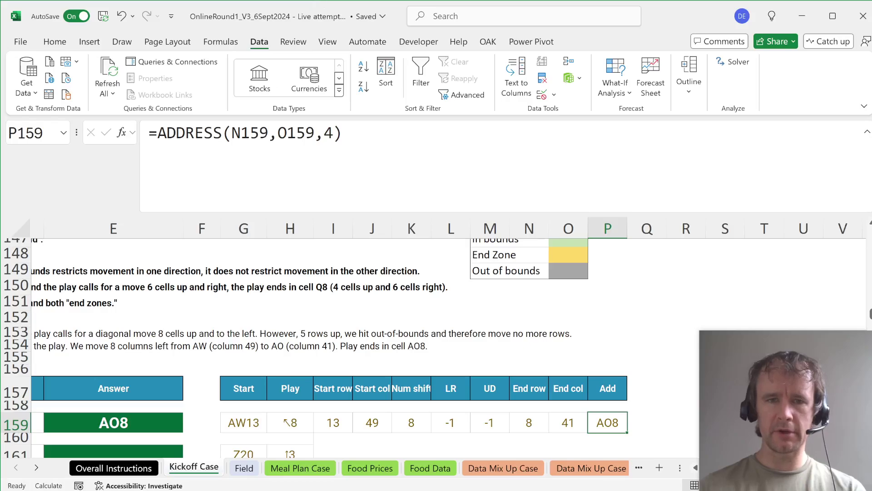
{"action": "key", "text": "F2"}
{"action": "key", "text": "BackSpace"}
{"action": "key", "text": "BackSpace"}
{"action": "key", "text": "BackSpace"}
{"action": "key", "text": "Return"}
{"action": "key", "text": "Up"}
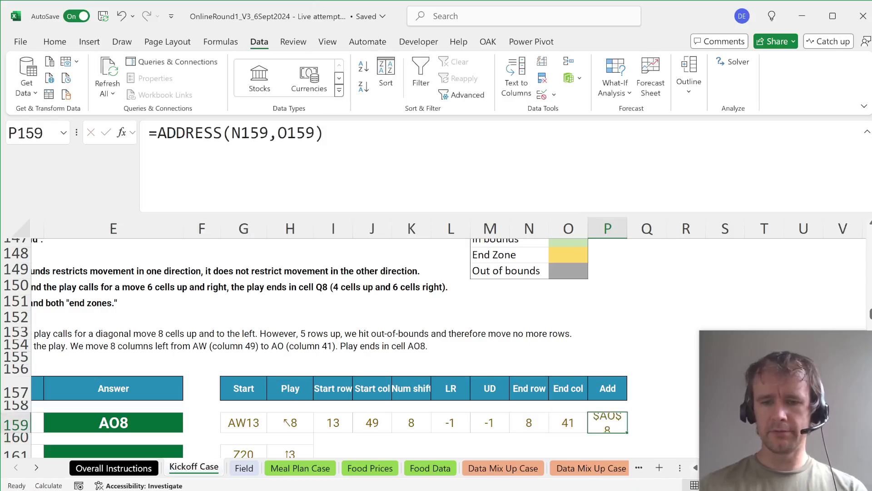
Step: Turn off text wrapping in P159
{"action": "key", "text": "alt"}
{"action": "key", "text": "h"}
{"action": "key", "text": "w"}
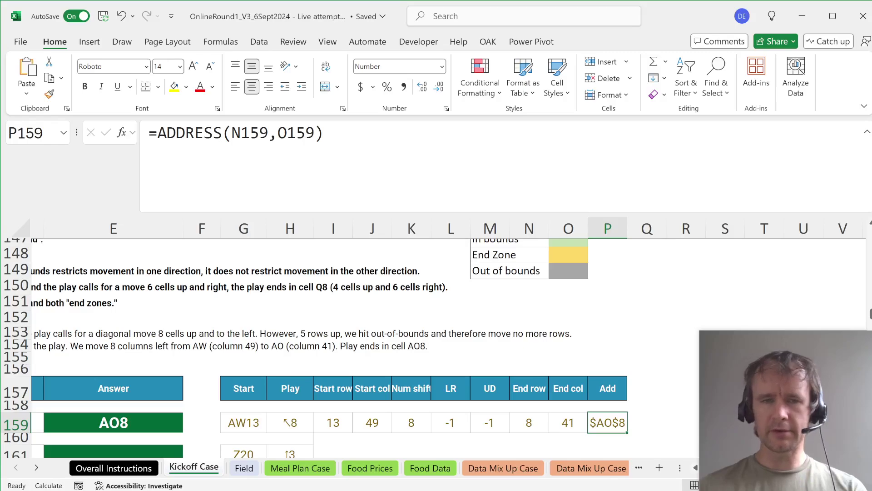
Step: Restore the relative-reference argument so that P159 reads =ADDRESS(N159,O159,4)
{"action": "key", "text": "F2"}
{"action": "key", "text": "Left"}
{"action": "type", "text": ",4"}
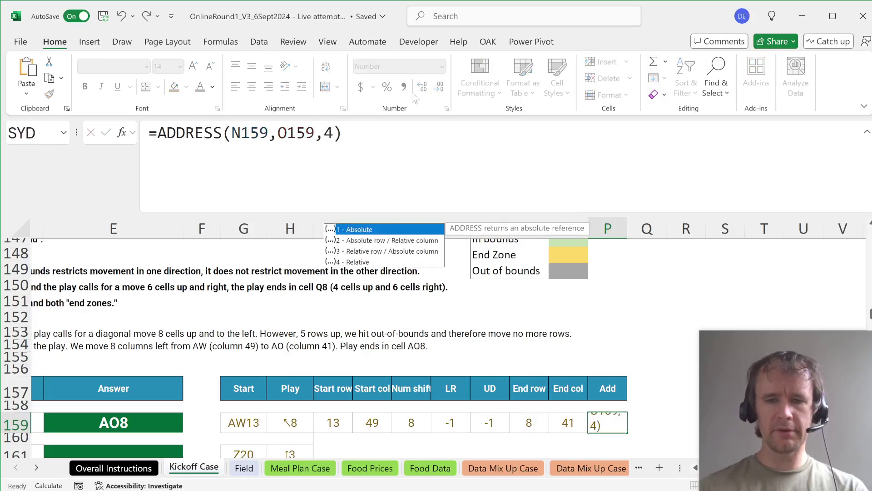
{"action": "key", "text": "Return"}
{"action": "key", "text": "Up"}
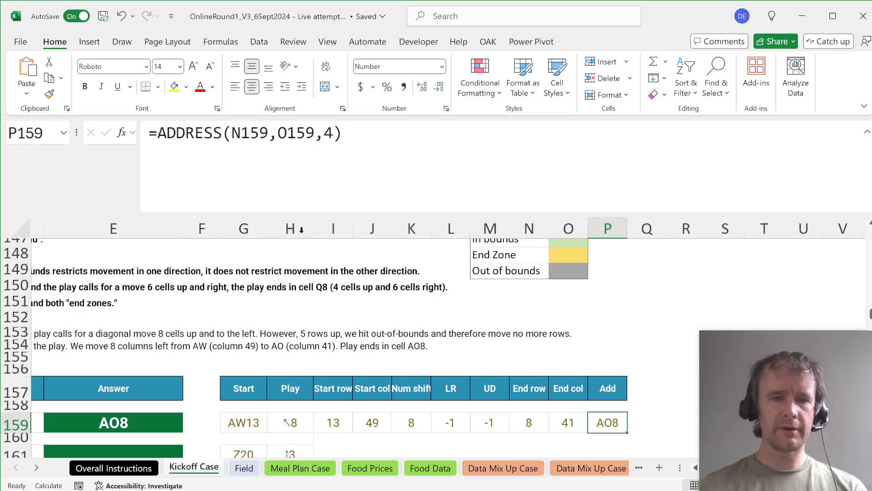
Step: Link the Level 4 example answer in E159 to the calculated address with =P159
{"action": "left_click", "coordinate": [139, 418]}
{"action": "type", "text": "="}
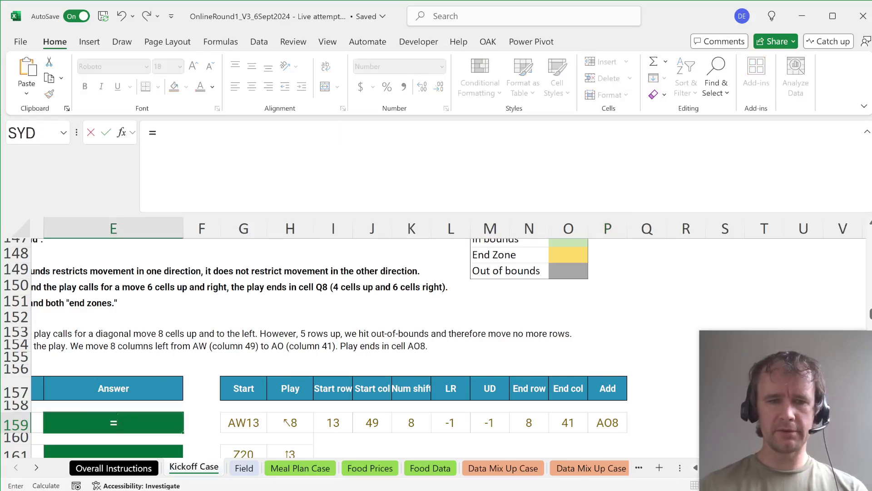
{"action": "key", "text": "Right"}
{"action": "key", "text": "Right"}
{"action": "key", "text": "Right"}
{"action": "key", "text": "Right"}
{"action": "key", "text": "Right"}
{"action": "key", "text": "Right"}
{"action": "key", "text": "Right"}
{"action": "key", "text": "Right"}
{"action": "key", "text": "Right"}
{"action": "key", "text": "Right"}
{"action": "key", "text": "Right"}
{"action": "key", "text": "Return"}
Step: Copy the example row's formulas in I159:P159 to the first Level 4 question row, starting at I161
{"action": "key", "text": "Up"}
{"action": "key", "text": "Right"}
{"action": "key", "text": "Right"}
{"action": "key", "text": "Right"}
{"action": "key", "text": "Right"}
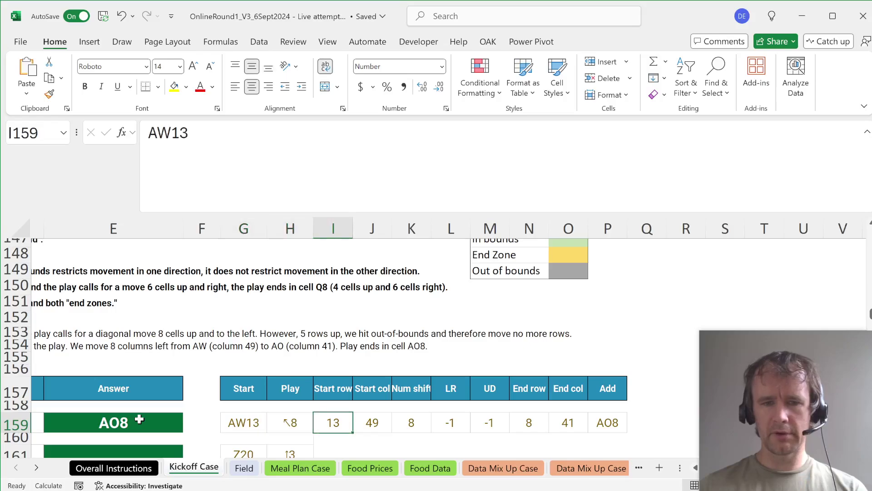
{"action": "key", "text": "ctrl+shift+Right"}
{"action": "key", "text": "ctrl+c"}
{"action": "key", "text": "Down"}
{"action": "key", "text": "Down"}
{"action": "key", "text": "ctrl+v"}
Step: Fill the formulas in I161:P161 down through row 180 for all Level 4 questions
{"action": "key", "text": "Left"}
{"action": "key", "text": "ctrl+Down"}
{"action": "key", "text": "Right"}
{"action": "key", "text": "ctrl+shift+Up"}
{"action": "key", "text": "shift+Right"}
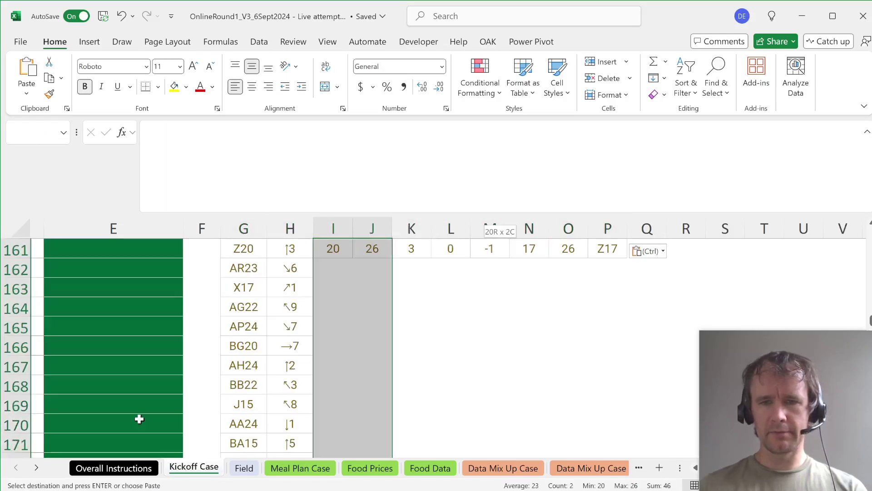
{"action": "key", "text": "shift+Right"}
{"action": "key", "text": "shift+Right"}
{"action": "key", "text": "shift+Right"}
{"action": "key", "text": "shift+Right"}
{"action": "key", "text": "shift+Right"}
{"action": "key", "text": "shift+Right"}
{"action": "key", "text": "ctrl+d"}
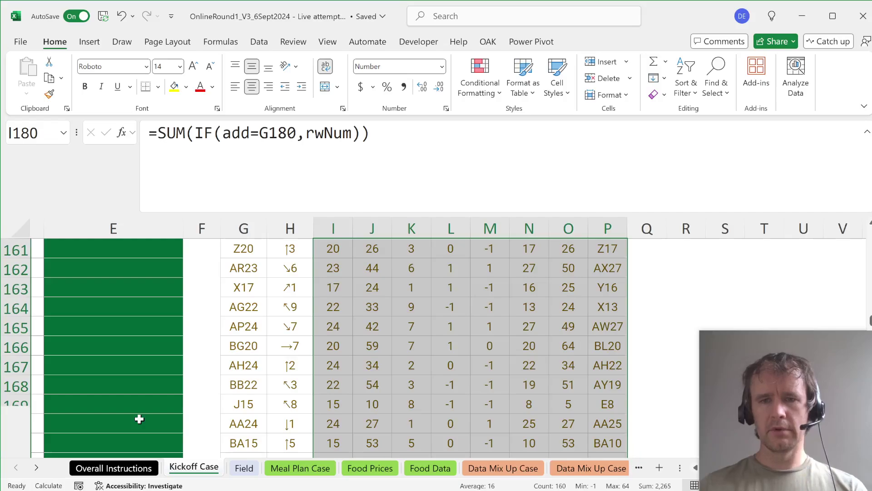
Step: Copy the calculated addresses in P161:P180 into the Level 4 Answer cells E161:E180 as values
{"action": "key", "text": "ctrl+Up"}
{"action": "key", "text": "ctrl+Right"}
{"action": "key", "text": "ctrl+shift+Down"}
{"action": "key", "text": "ctrl+c"}
{"action": "key", "text": "ctrl+Left"}
{"action": "key", "text": "ctrl+Left"}
{"action": "key", "text": "ctrl+Left"}
{"action": "key", "text": "Right"}
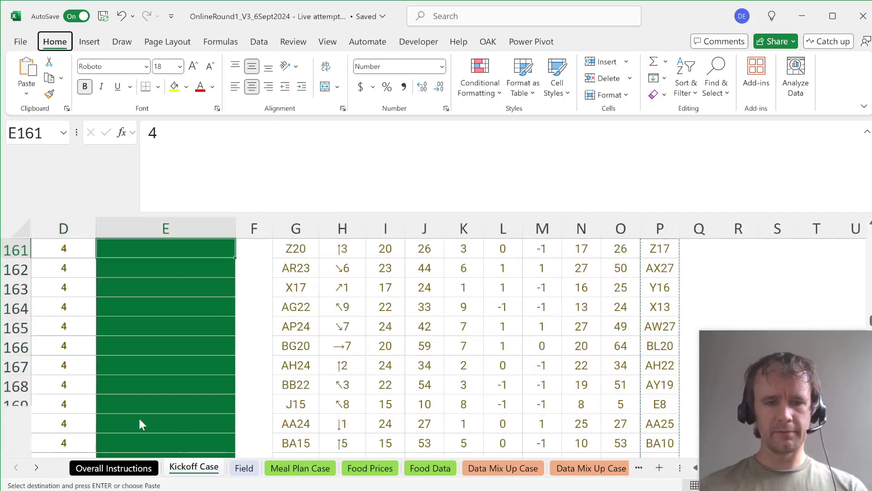
{"action": "key", "text": "ctrl+v"}
Step: Review the last Level 4 answers and read the Level 5 question and movement rules
{"action": "key", "text": "Home"}
{"action": "key", "text": "Right"}
{"action": "key", "text": "Page_Down"}
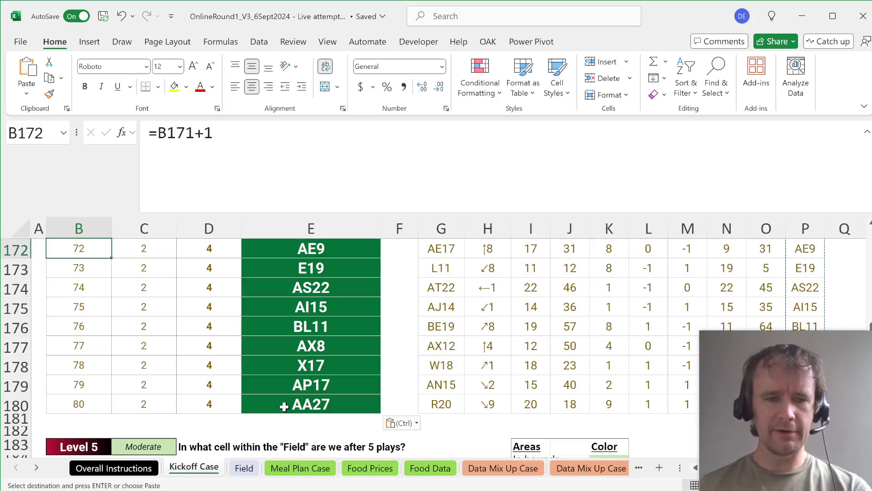
{"action": "scroll", "coordinate": [273, 407], "scroll_direction": "down", "scroll_amount": 1}
{"action": "scroll", "coordinate": [284, 407], "scroll_direction": "down", "scroll_amount": 1}
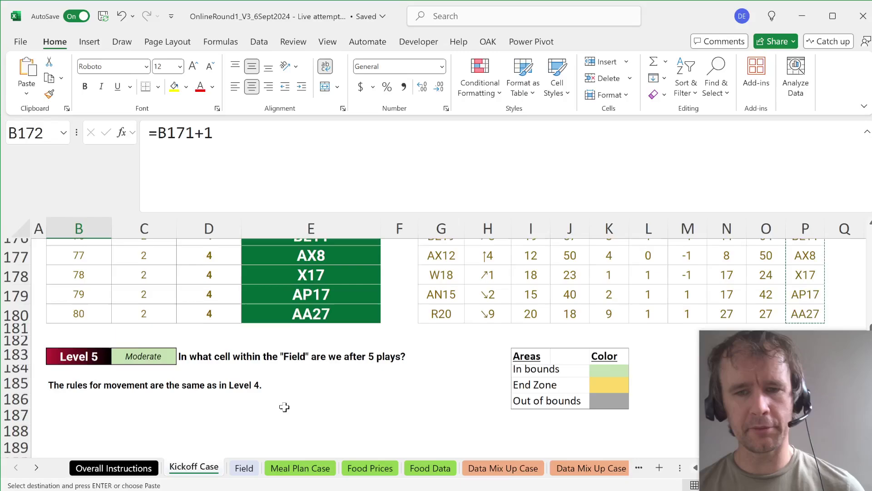
Step: Read the Level 5 example and its table of five plays, and compare them with the Level 4 calculation columns
{"action": "scroll", "coordinate": [284, 407], "scroll_direction": "down", "scroll_amount": 1}
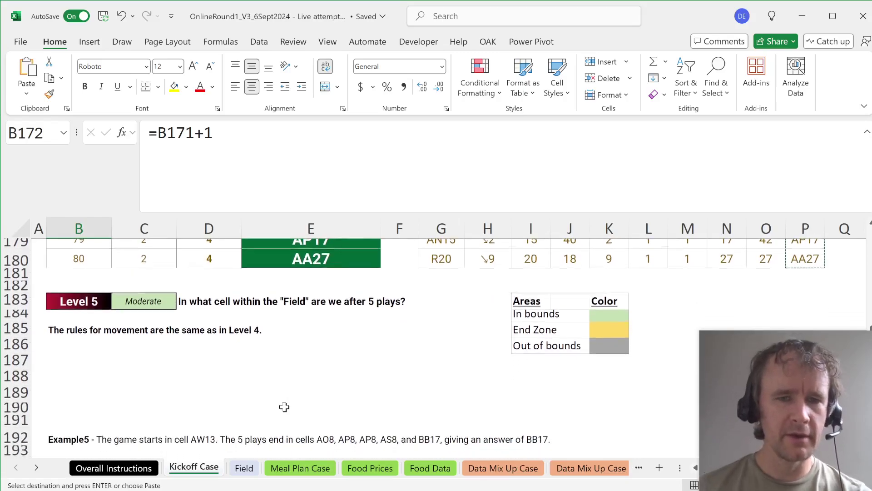
{"action": "scroll", "coordinate": [284, 407], "scroll_direction": "down", "scroll_amount": 1}
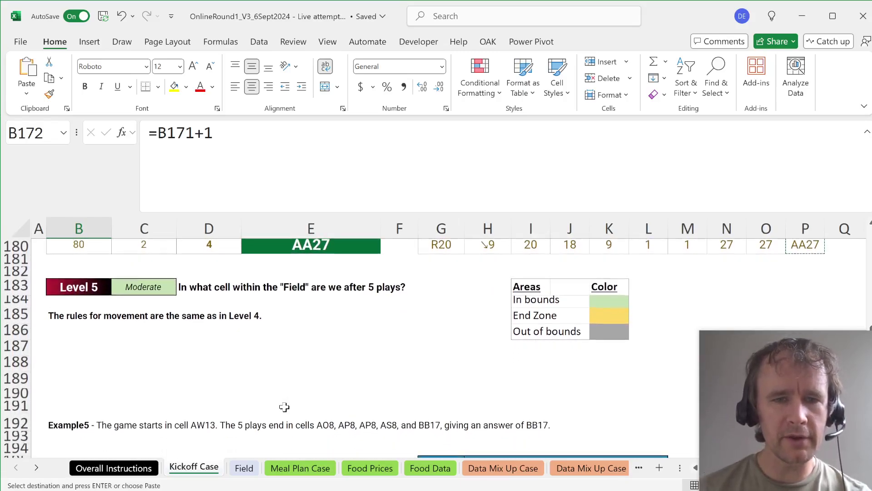
{"action": "scroll", "coordinate": [284, 407], "scroll_direction": "down", "scroll_amount": 5}
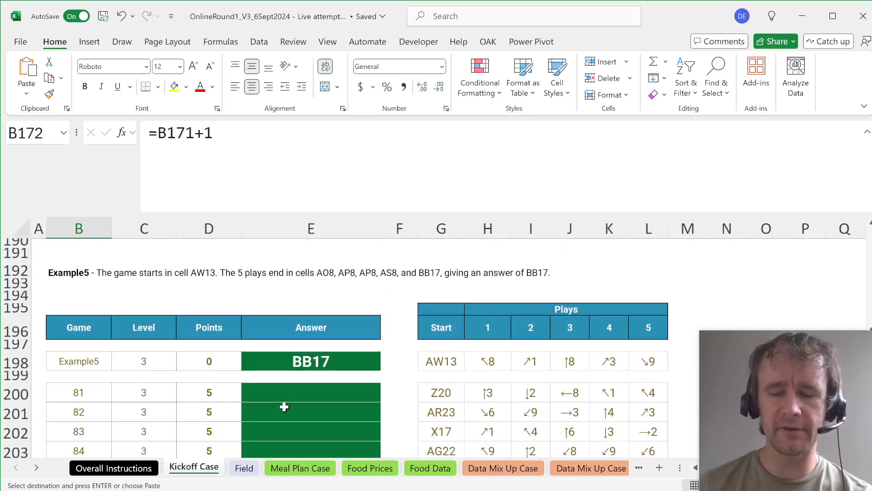
{"action": "scroll", "coordinate": [284, 407], "scroll_direction": "up", "scroll_amount": 6}
{"action": "scroll", "coordinate": [285, 407], "scroll_direction": "up", "scroll_amount": 7}
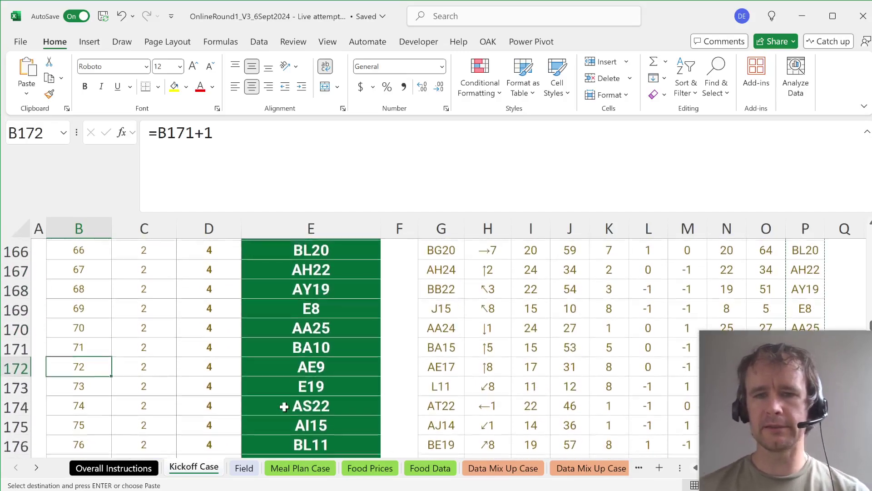
{"action": "scroll", "coordinate": [284, 407], "scroll_direction": "right", "scroll_amount": 4}
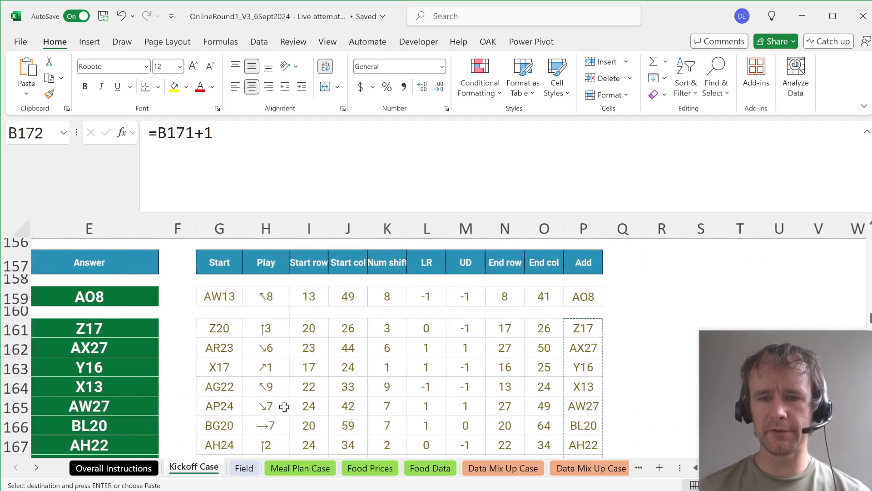
{"action": "left_click", "coordinate": [239, 334]}
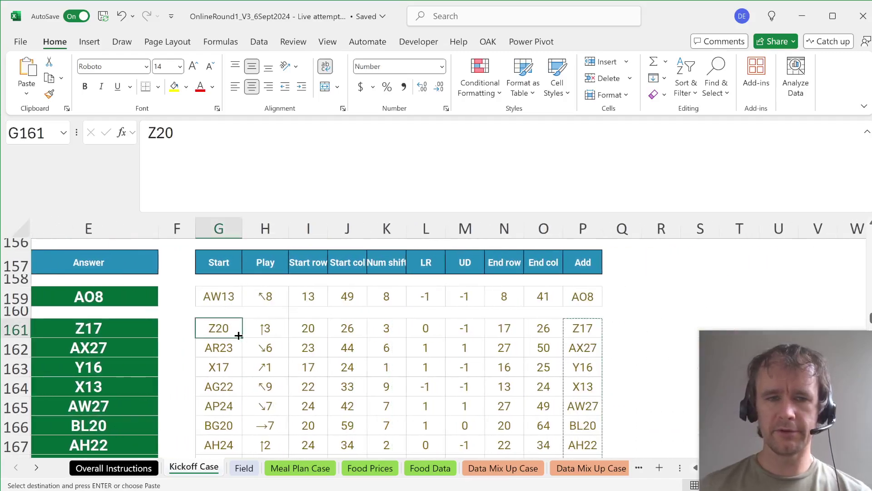
{"action": "left_click", "coordinate": [563, 328]}
{"action": "scroll", "coordinate": [206, 393], "scroll_direction": "left", "scroll_amount": 4}
{"action": "scroll", "coordinate": [205, 394], "scroll_direction": "down", "scroll_amount": 9}
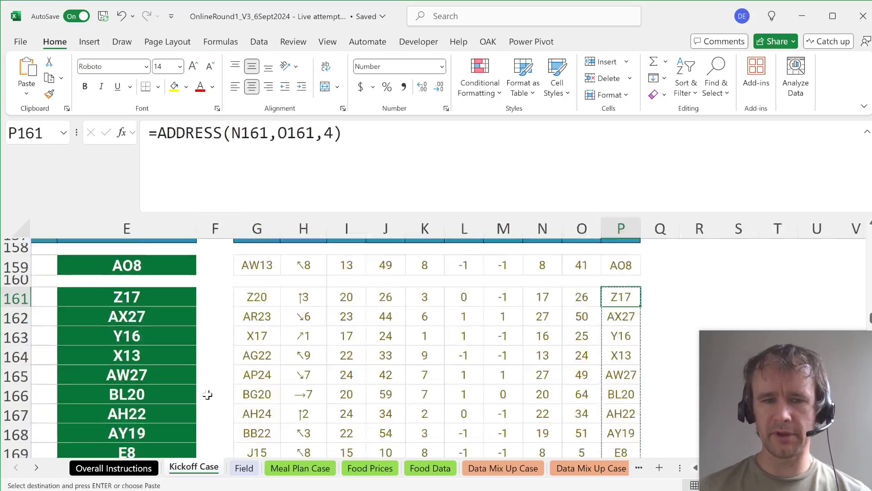
{"action": "scroll", "coordinate": [207, 394], "scroll_direction": "down", "scroll_amount": 3}
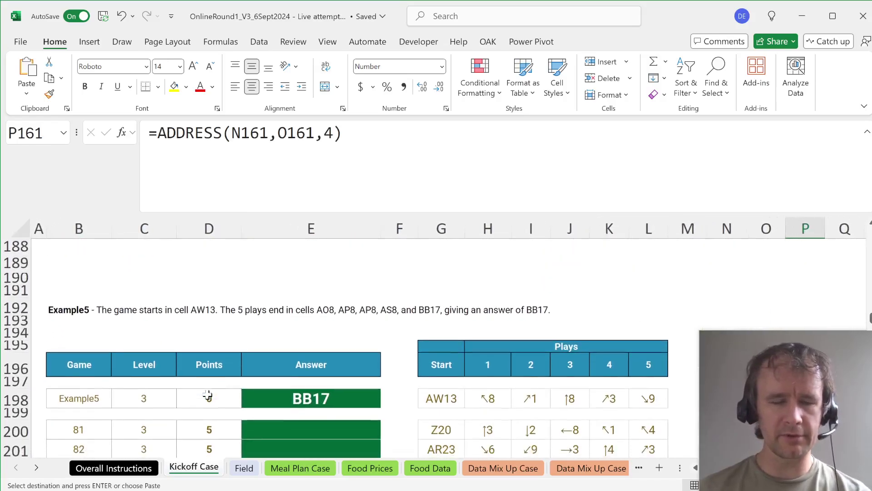
Step: Read the Level 6 and Level 7 questions, examples and hints, and look through the Level 6 plays table
{"action": "scroll", "coordinate": [207, 395], "scroll_direction": "down", "scroll_amount": 8}
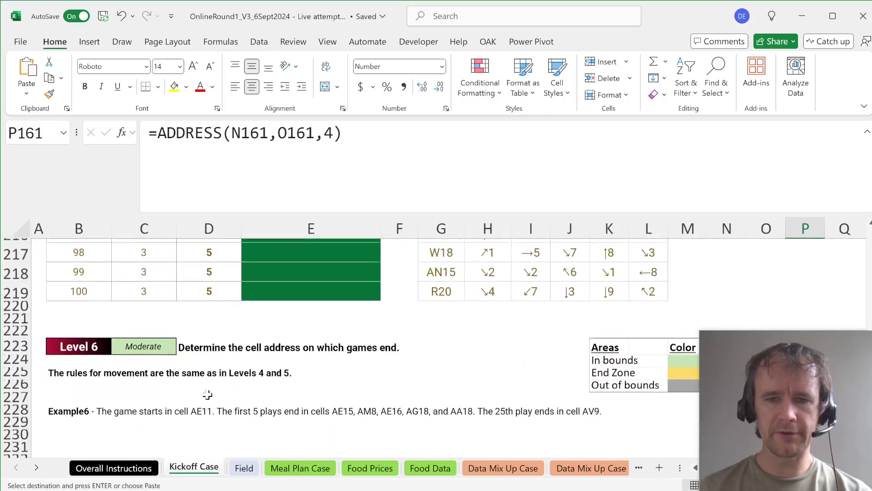
{"action": "scroll", "coordinate": [208, 394], "scroll_direction": "down", "scroll_amount": 2}
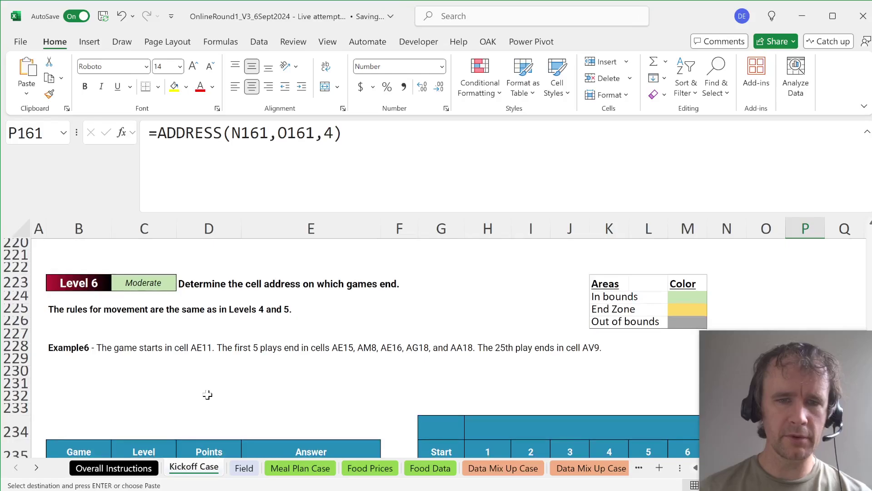
{"action": "scroll", "coordinate": [208, 395], "scroll_direction": "down", "scroll_amount": 3}
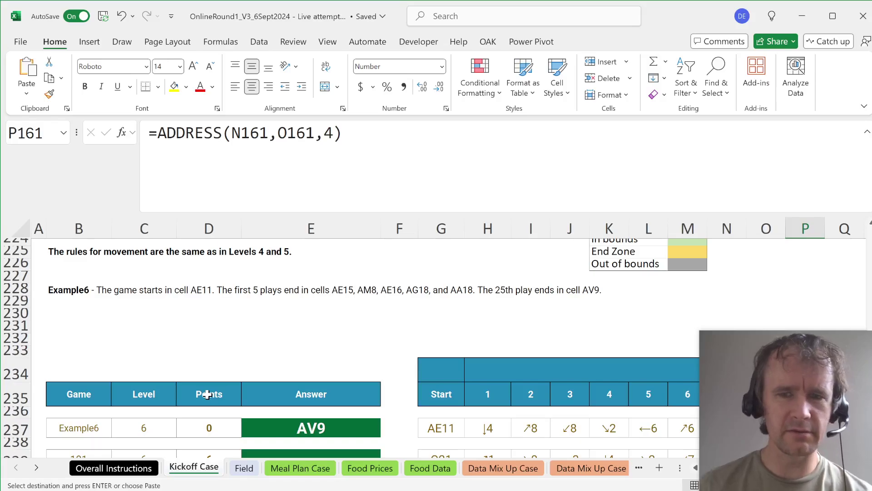
{"action": "scroll", "coordinate": [208, 394], "scroll_direction": "right", "scroll_amount": 6}
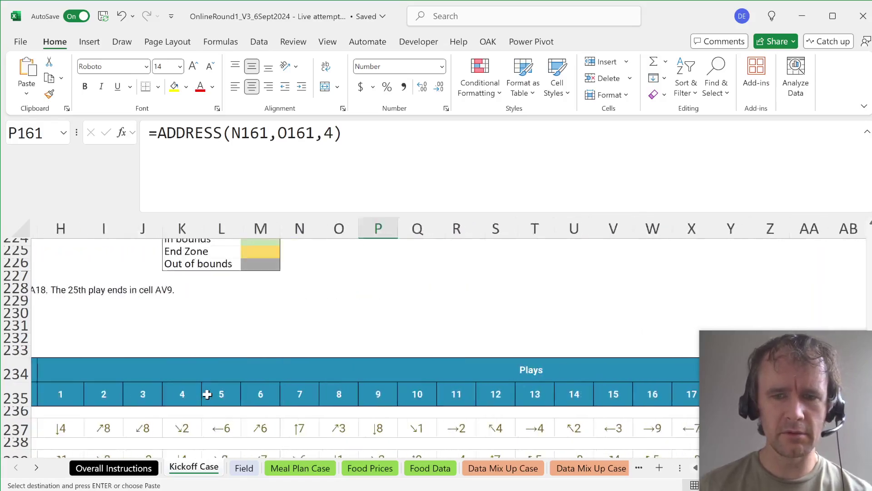
{"action": "scroll", "coordinate": [208, 394], "scroll_direction": "down", "scroll_amount": 3}
{"action": "scroll", "coordinate": [208, 394], "scroll_direction": "down", "scroll_amount": 7}
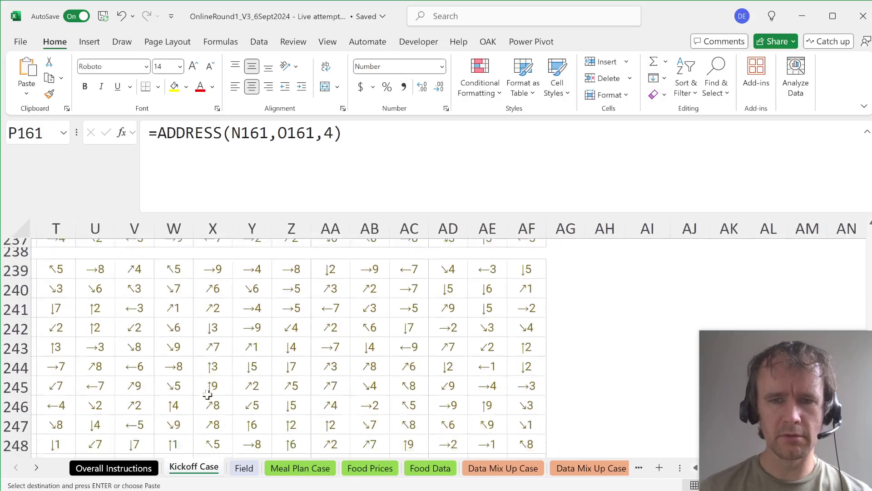
{"action": "scroll", "coordinate": [208, 395], "scroll_direction": "left", "scroll_amount": 4}
{"action": "scroll", "coordinate": [208, 394], "scroll_direction": "left", "scroll_amount": 3}
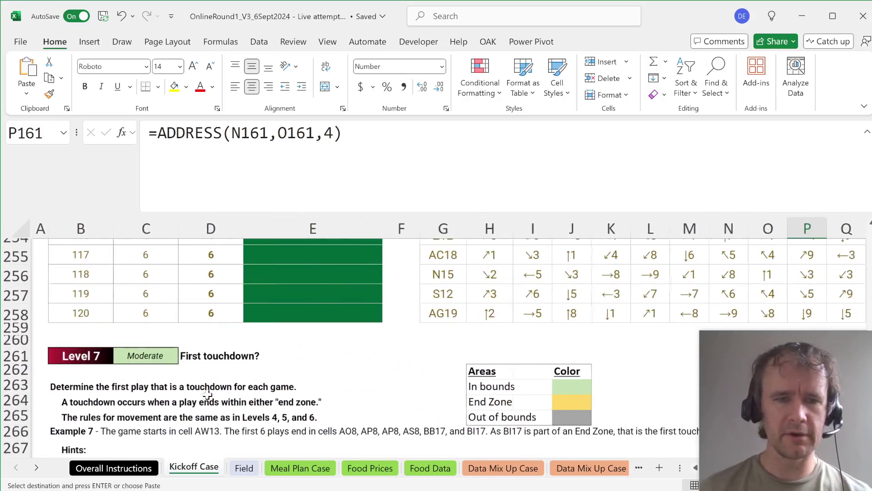
{"action": "scroll", "coordinate": [207, 394], "scroll_direction": "down", "scroll_amount": 3}
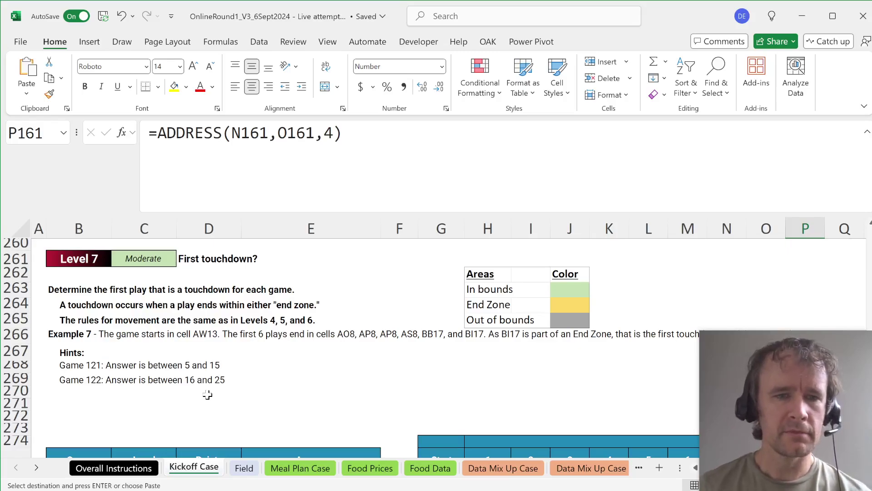
Step: Examine the Level 4 example row's start and play inputs and the formulas in P159 and I159
{"action": "scroll", "coordinate": [207, 395], "scroll_direction": "up", "scroll_amount": 20}
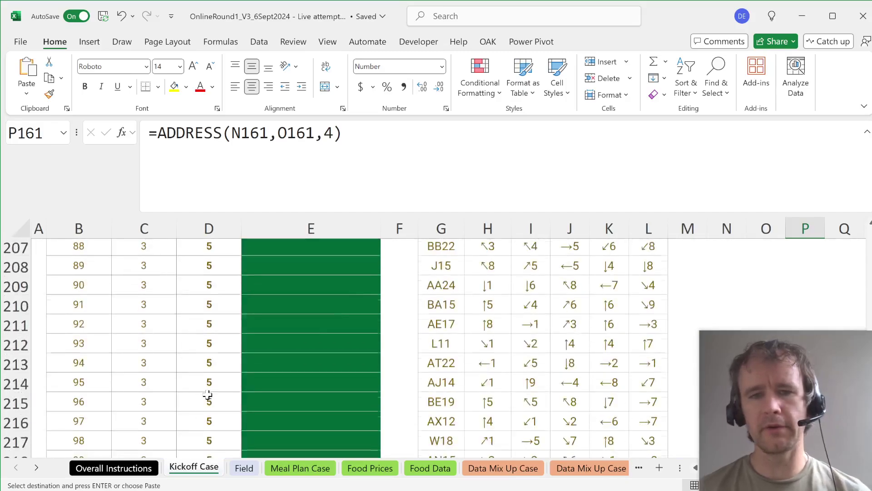
{"action": "scroll", "coordinate": [207, 395], "scroll_direction": "up", "scroll_amount": 2}
{"action": "scroll", "coordinate": [208, 394], "scroll_direction": "down", "scroll_amount": 2}
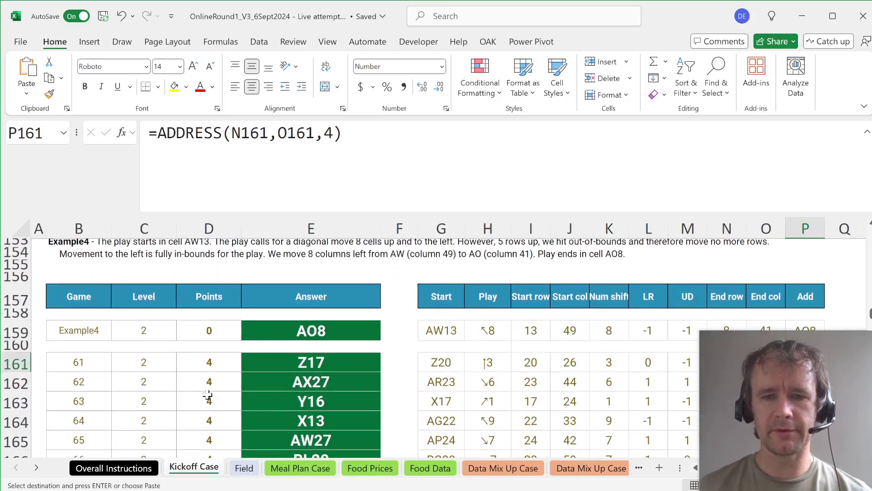
{"action": "left_click", "coordinate": [441, 332]}
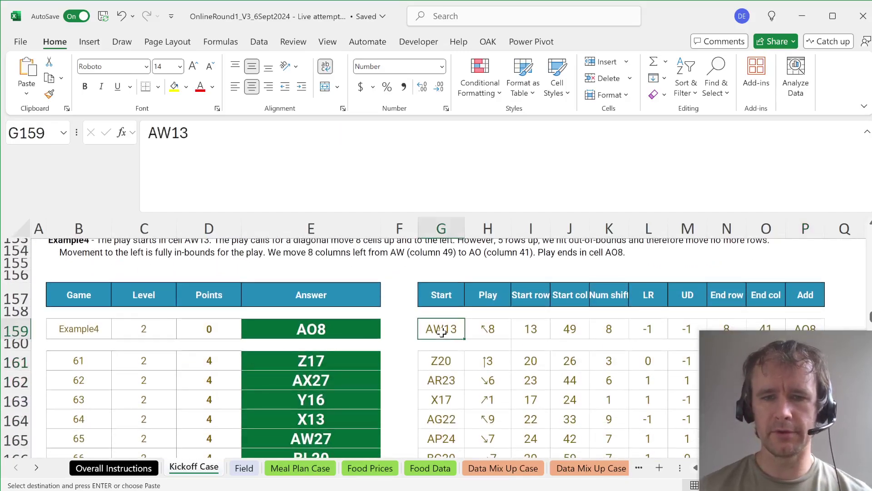
{"action": "left_click", "coordinate": [489, 330]}
{"action": "scroll", "coordinate": [660, 315], "scroll_direction": "right", "scroll_amount": 3}
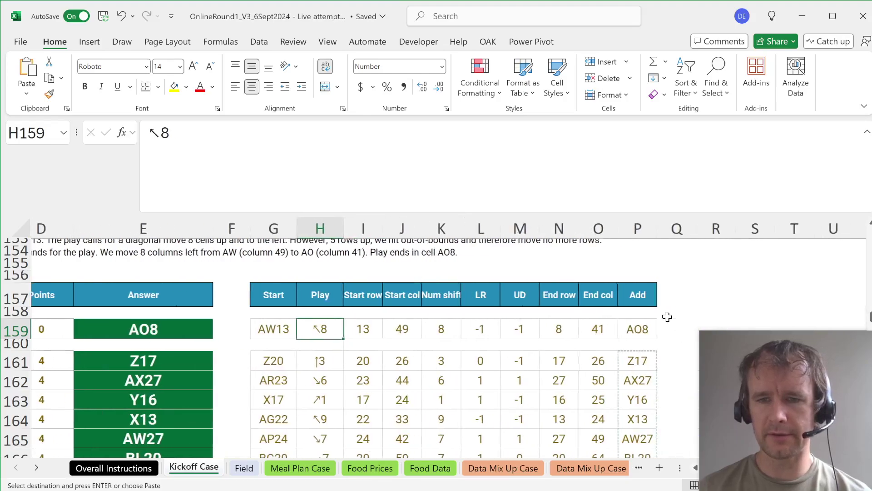
{"action": "left_click", "coordinate": [628, 330]}
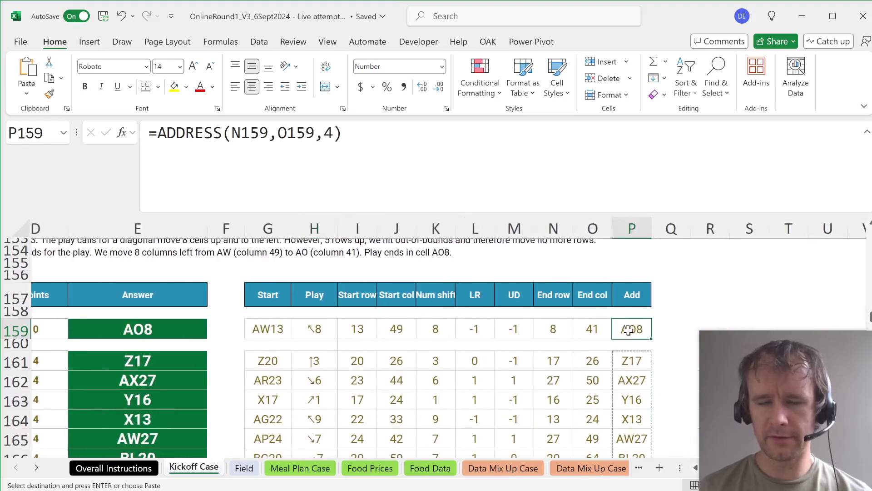
{"action": "left_click", "coordinate": [354, 333]}
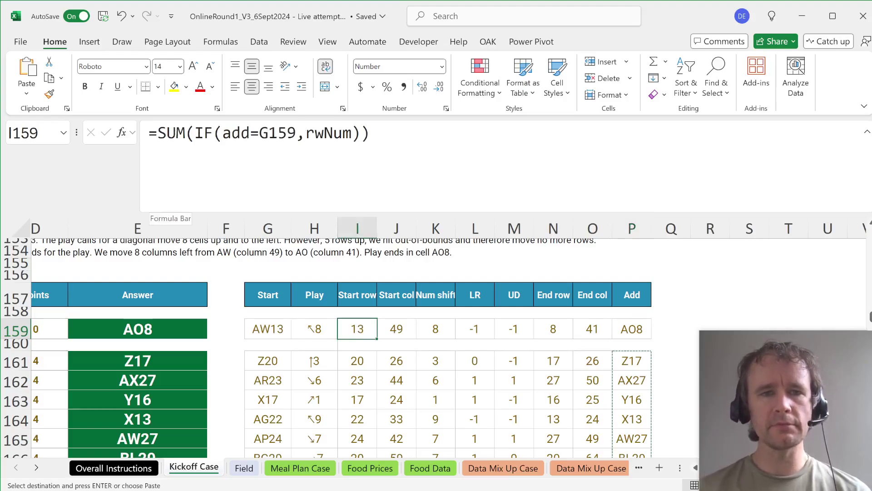
{"action": "left_click_drag", "start_coordinate": [158, 133], "coordinate": [371, 137]}
{"action": "key", "text": "Escape"}
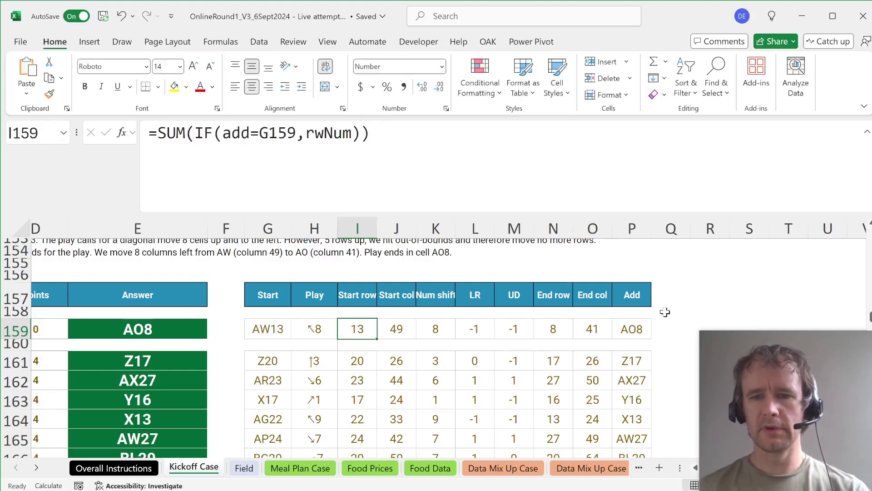
Step: Start a LET formula in Q159 that defines st as G159 and pl as H159
{"action": "left_click", "coordinate": [665, 327]}
{"action": "scroll", "coordinate": [665, 327], "scroll_direction": "right", "scroll_amount": 2}
{"action": "type", "text": "="}
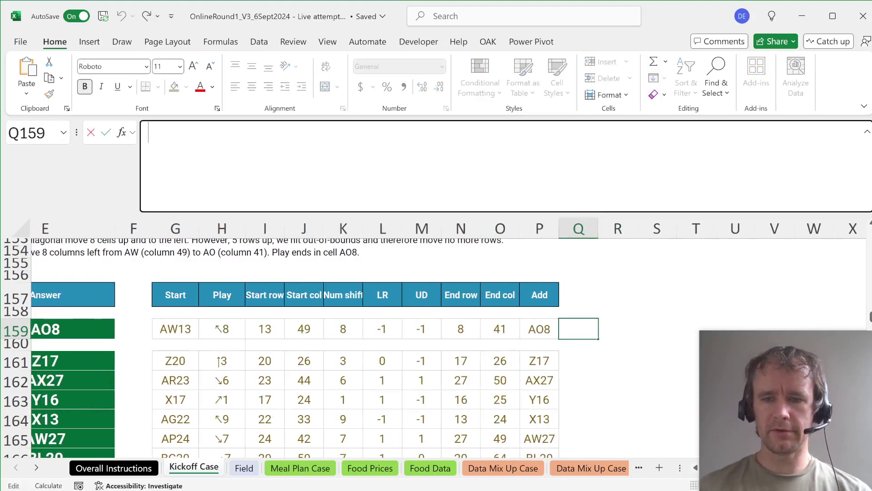
{"action": "type", "text": "let"}
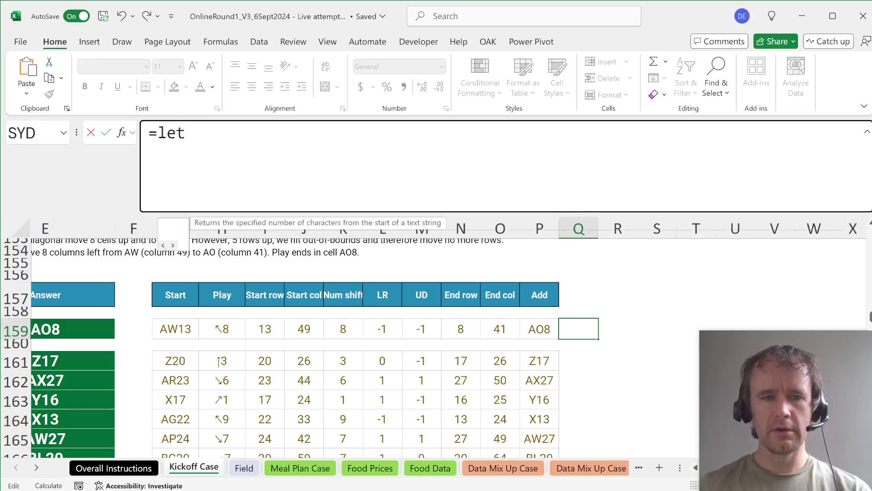
{"action": "key", "text": "Tab"}
{"action": "type", "text": "st,"}
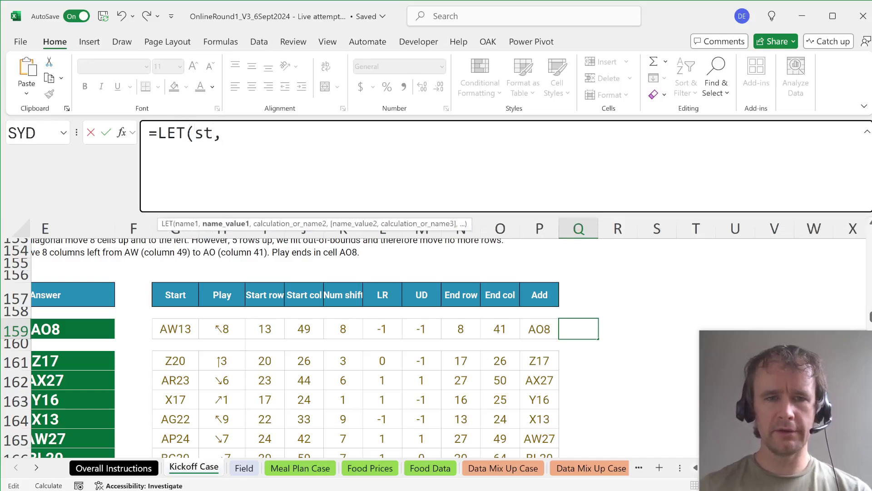
{"action": "left_click", "coordinate": [172, 325]}
{"action": "type", "text": ",pl,"}
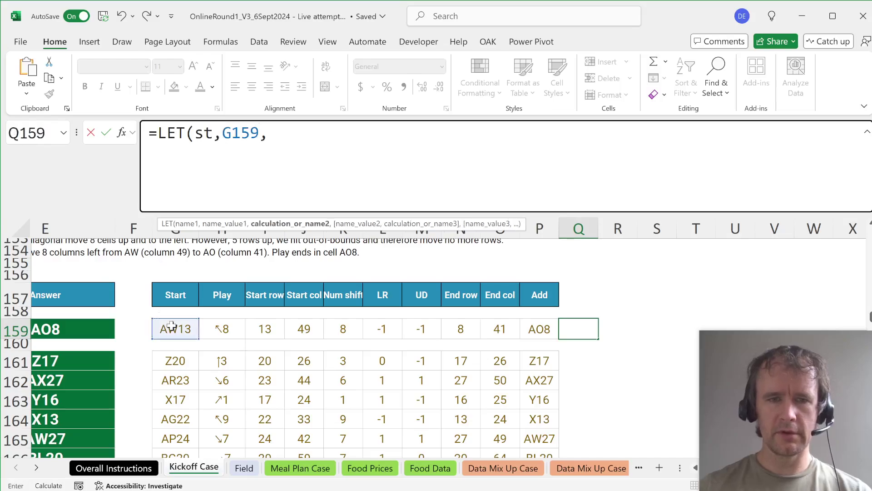
{"action": "left_click", "coordinate": [219, 329]}
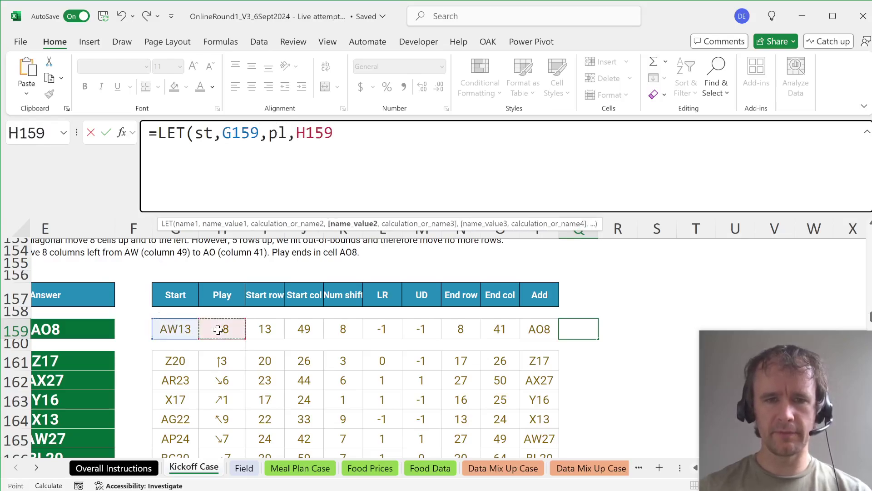
Step: Add the variable stRw to the LET formula in Q159, defined as ROW(INDIRECT(st))
{"action": "type", "text": ","}
{"action": "type", "text": "stR"}
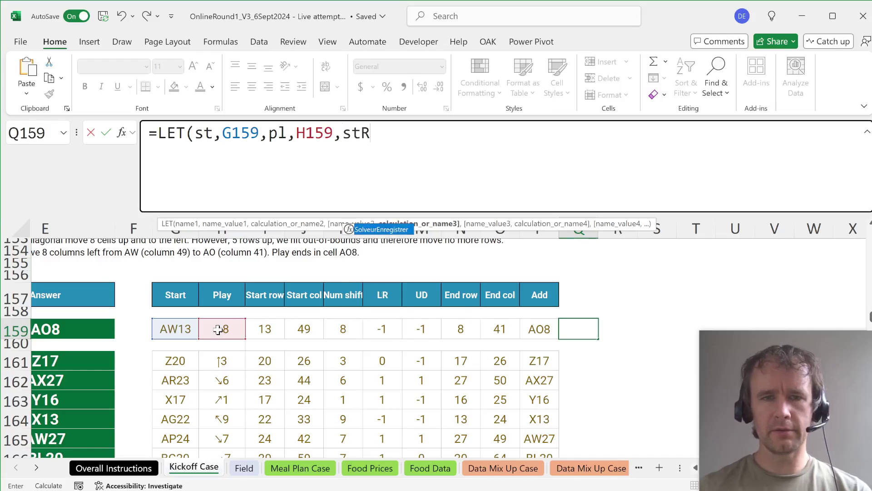
{"action": "type", "text": "w,sum"}
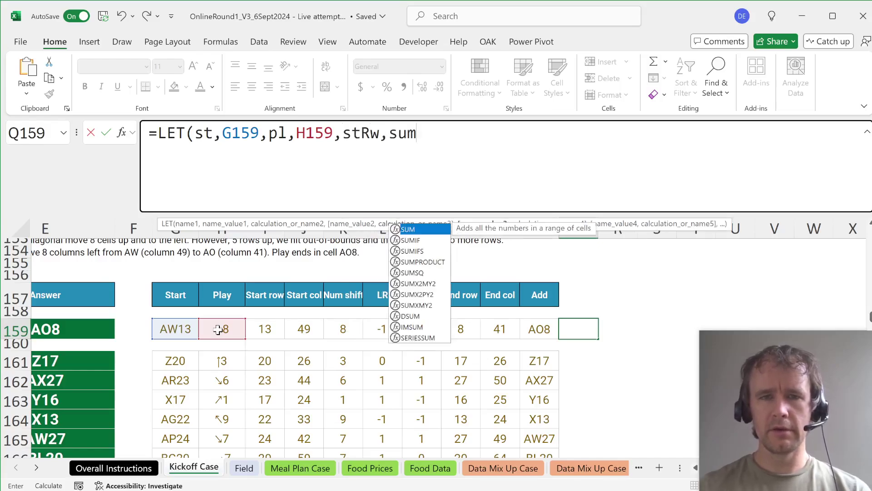
{"action": "key", "text": "BackSpace"}
{"action": "key", "text": "BackSpace"}
{"action": "key", "text": "BackSpace"}
{"action": "type", "text": "row"}
{"action": "key", "text": "Tab"}
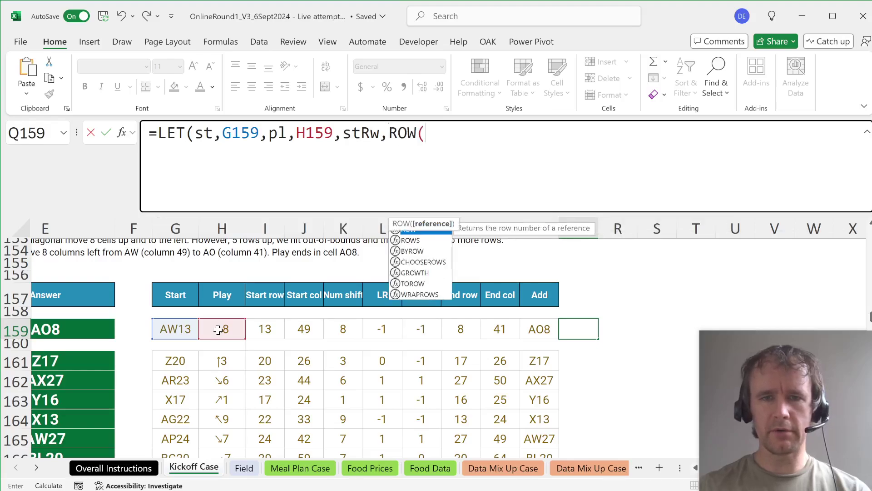
{"action": "type", "text": "indi"}
{"action": "key", "text": "Tab"}
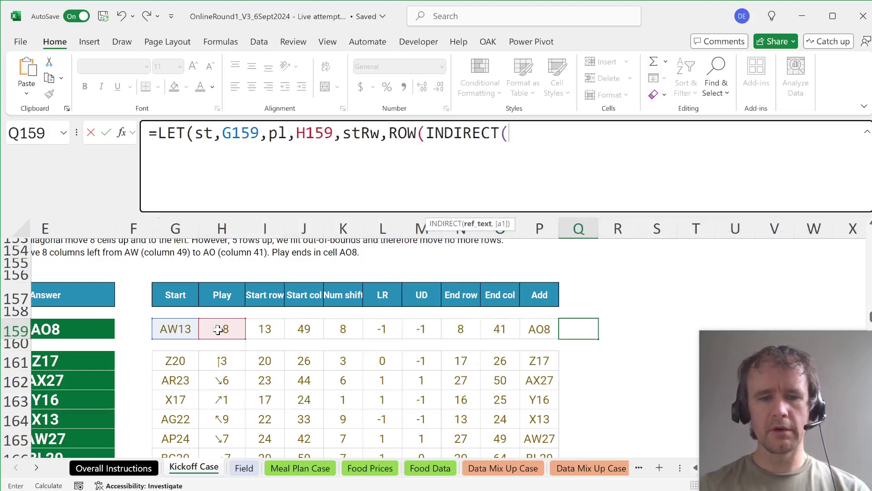
{"action": "type", "text": "st)),"}
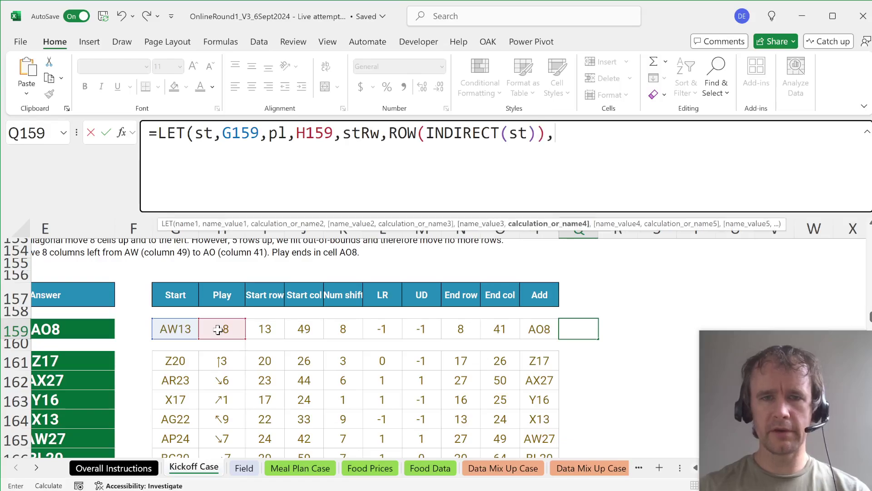
Step: Add the variable stCl to the LET formula in Q159, defined as COLUMN(INDIRECT(st))
{"action": "type", "text": "stCl"}
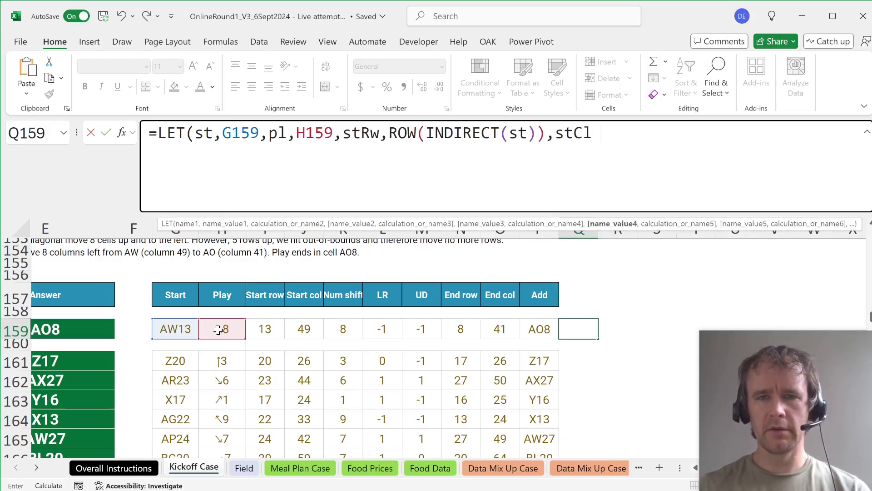
{"action": "type", "text": ",col"}
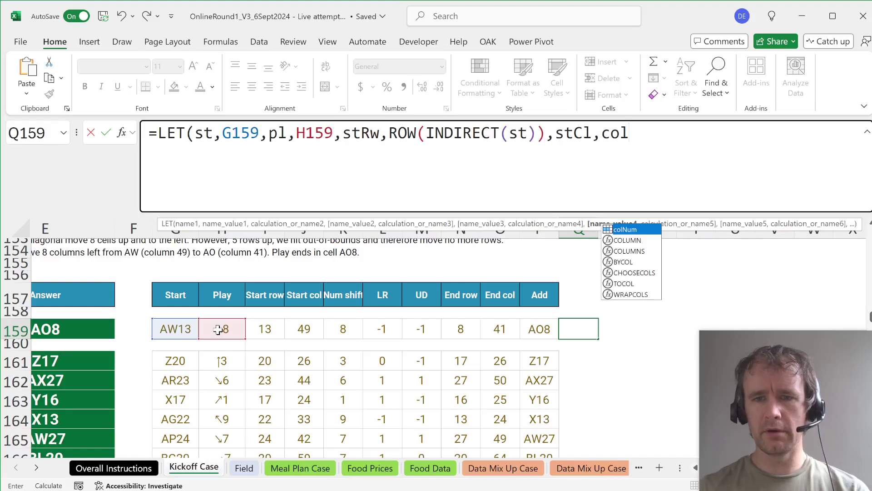
{"action": "type", "text": "u"}
{"action": "key", "text": "Tab"}
{"action": "type", "text": "indi"}
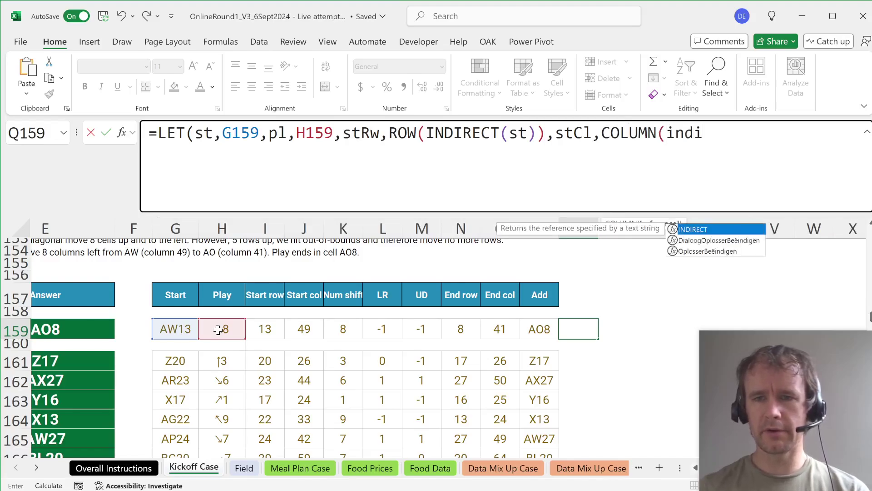
{"action": "key", "text": "Tab"}
{"action": "type", "text": "st"}
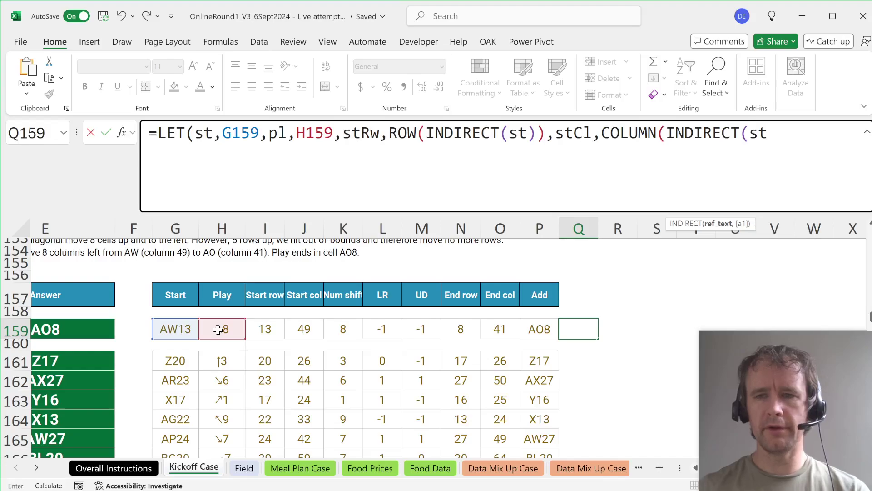
{"action": "type", "text": "))"}
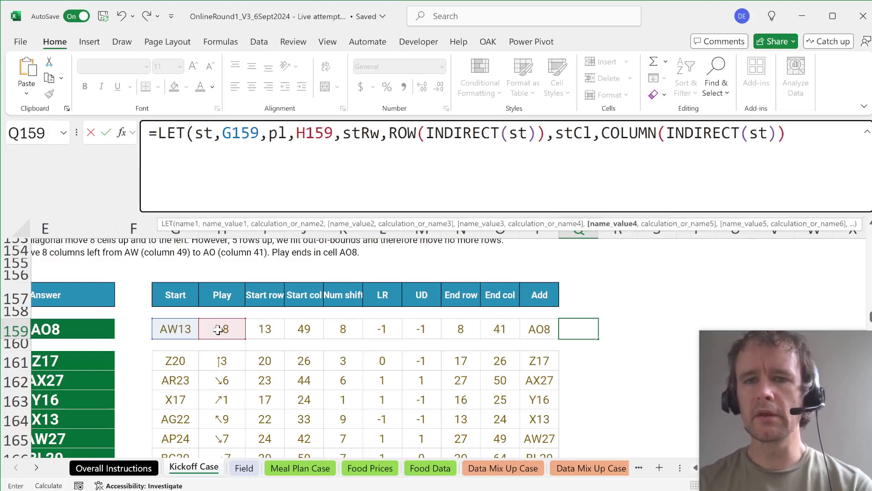
{"action": "type", "text": ", "}
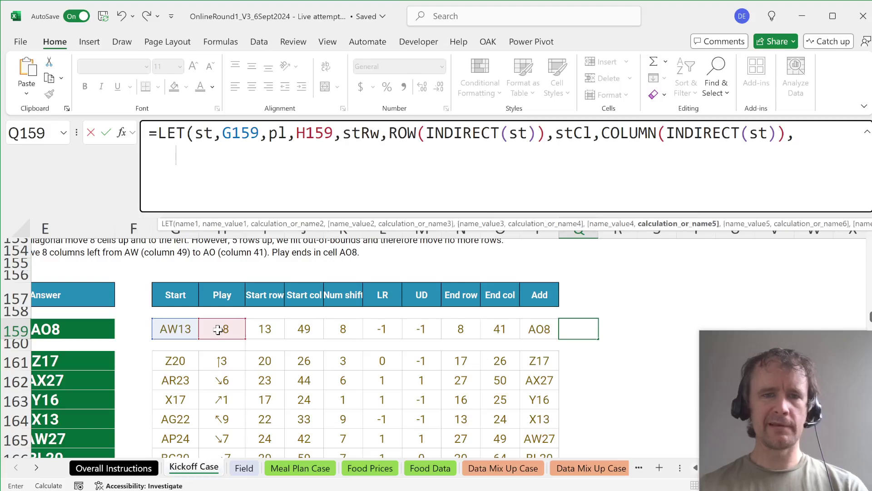
Step: Add the variable name endRw on a new formula line, and define shift as 1*MID(pl,2,10) on a line above it
{"action": "type", "text": "     endRw,"}
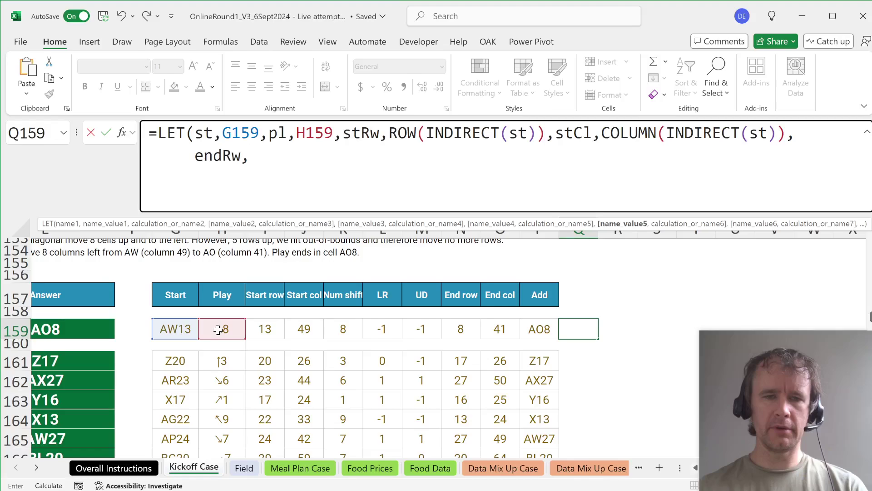
{"action": "left_click", "coordinate": [795, 133]}
{"action": "key", "text": "alt+Return"}
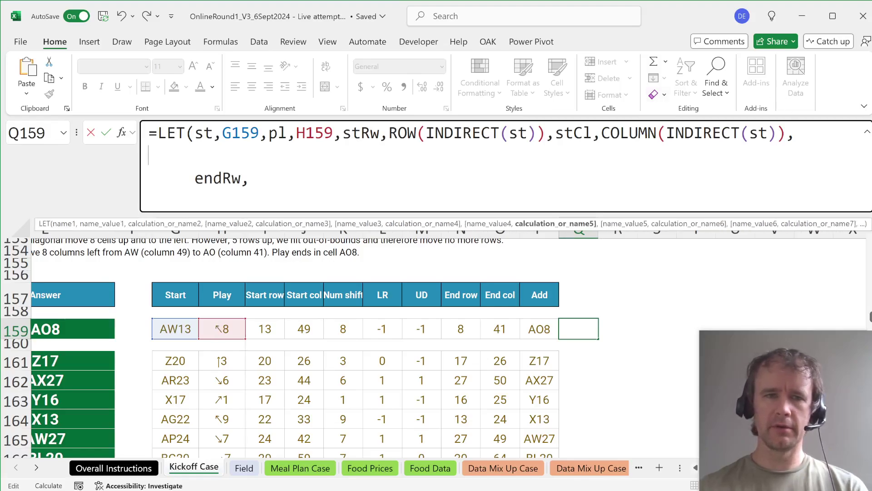
{"action": "type", "text": "shift,"}
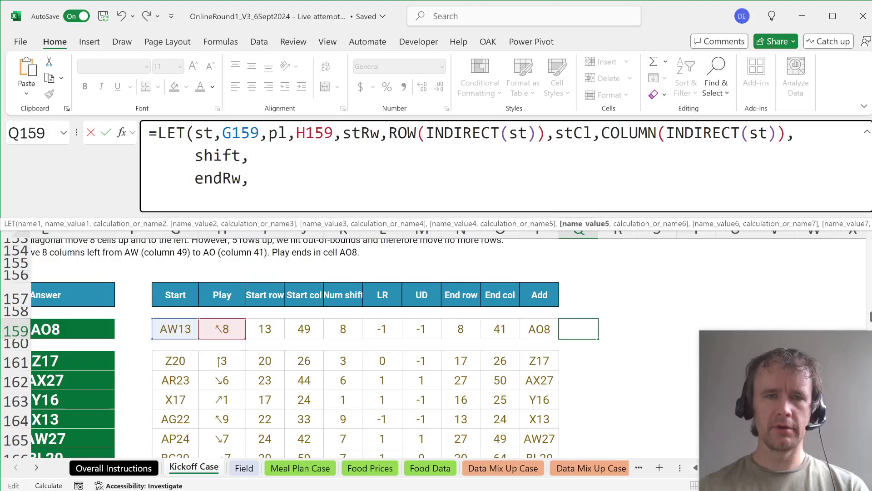
{"action": "type", "text": "1*mid"}
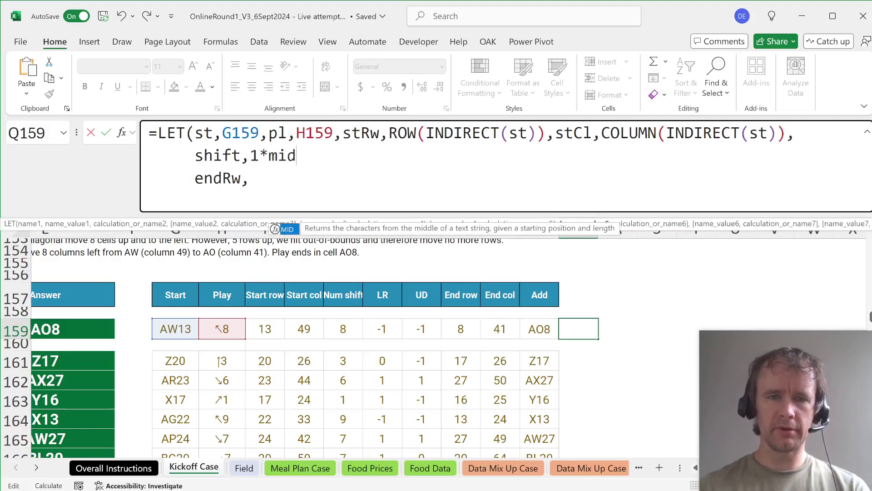
{"action": "type", "text": "(pl"}
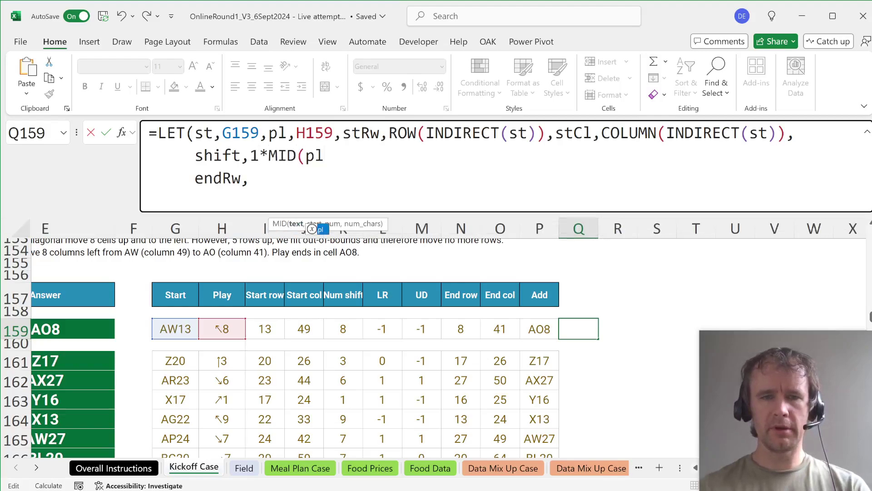
{"action": "type", "text": ",2,10),"}
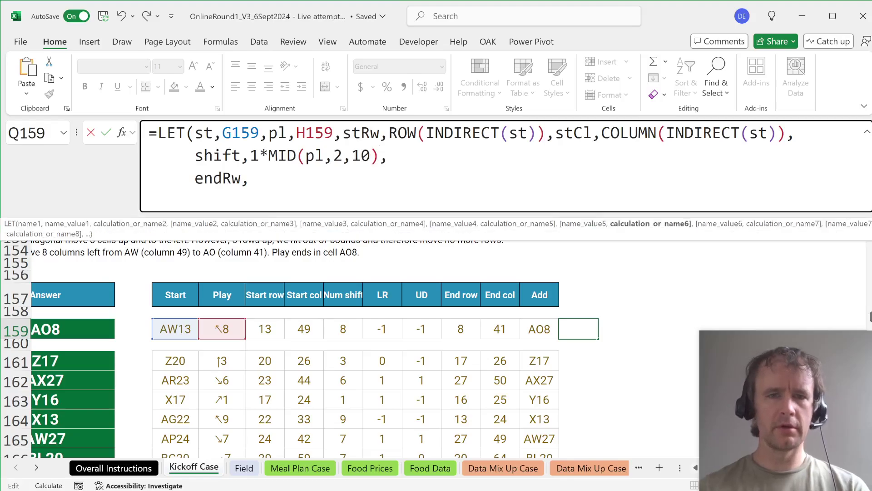
Step: Begin endRw's definition as a MEDIAN with two blank leading arguments and stRw+shift*XLOOKUP( as the third
{"action": "key", "text": "Down"}
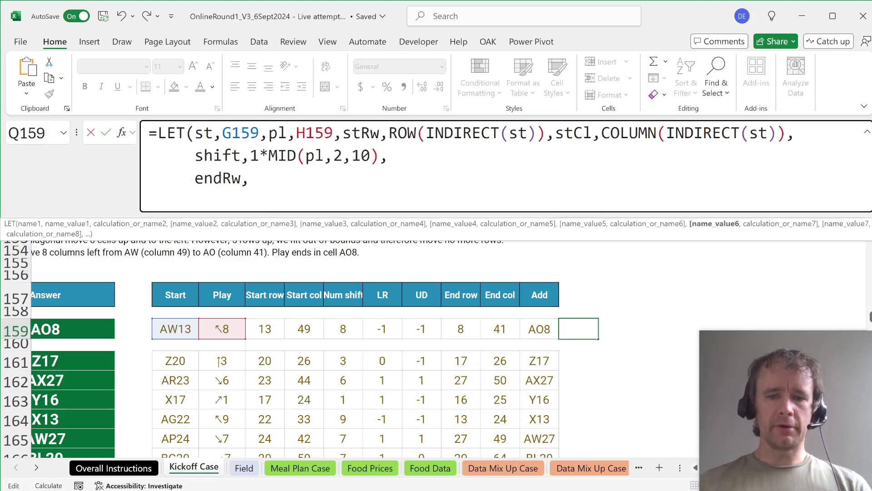
{"action": "type", "text": "medi"}
{"action": "key", "text": "Tab"}
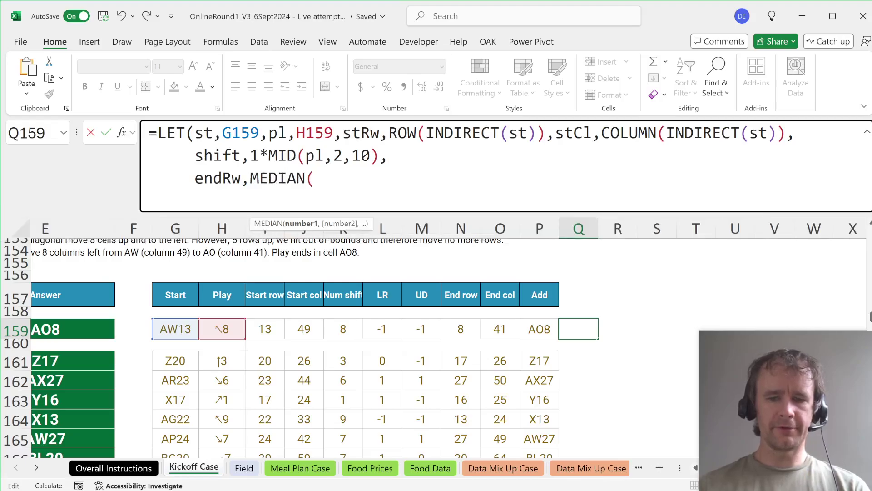
{"action": "type", "text": ",,"}
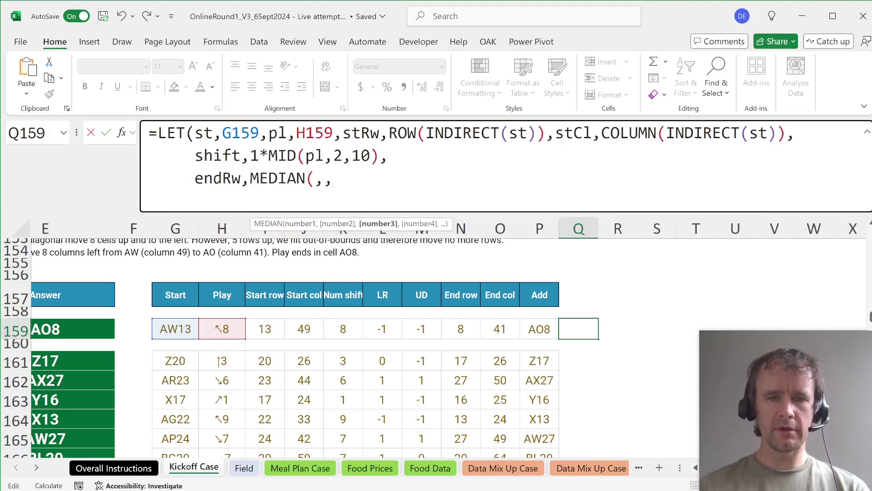
{"action": "type", "text": "stRw"}
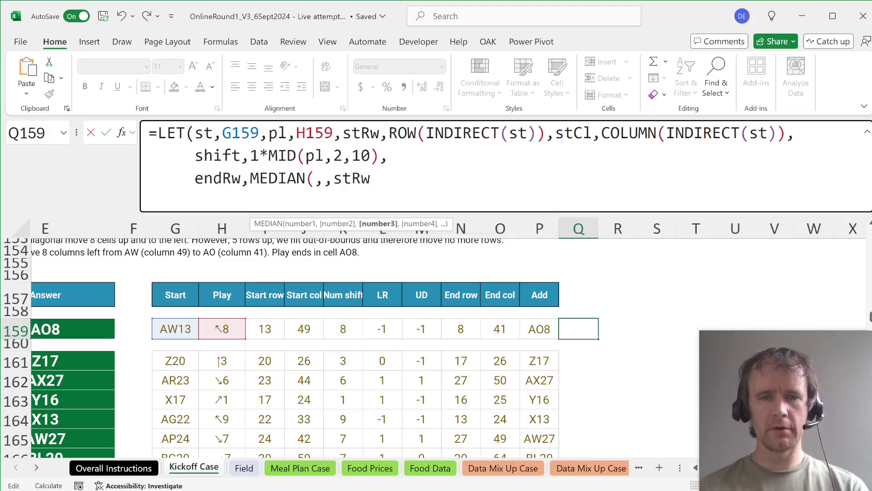
{"action": "type", "text": "+shift*"}
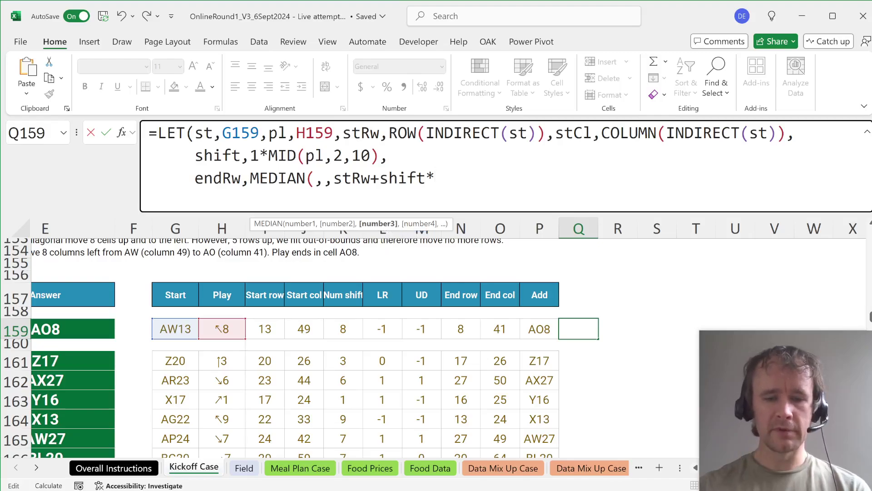
{"action": "type", "text": "xl"}
{"action": "key", "text": "Tab"}
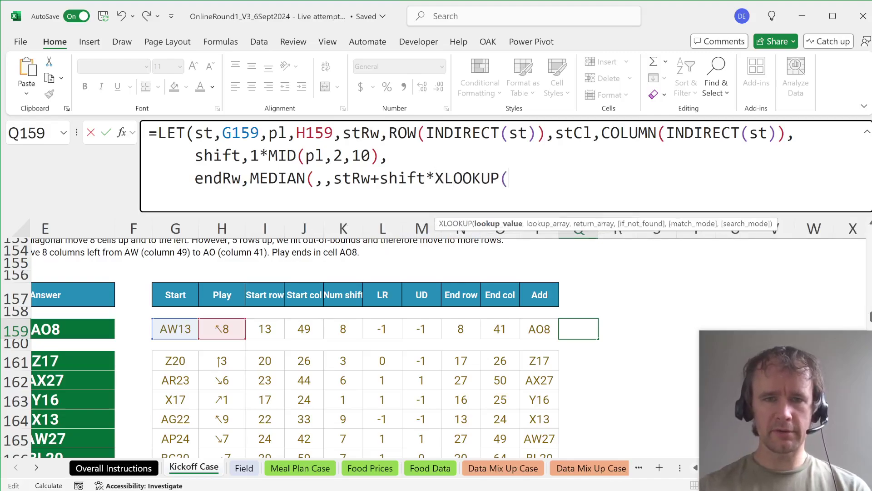
Step: Add the variable dir after the shift definition, using the LEFT function for its value
{"action": "key", "text": "Up"}
{"action": "type", "text": "d"}
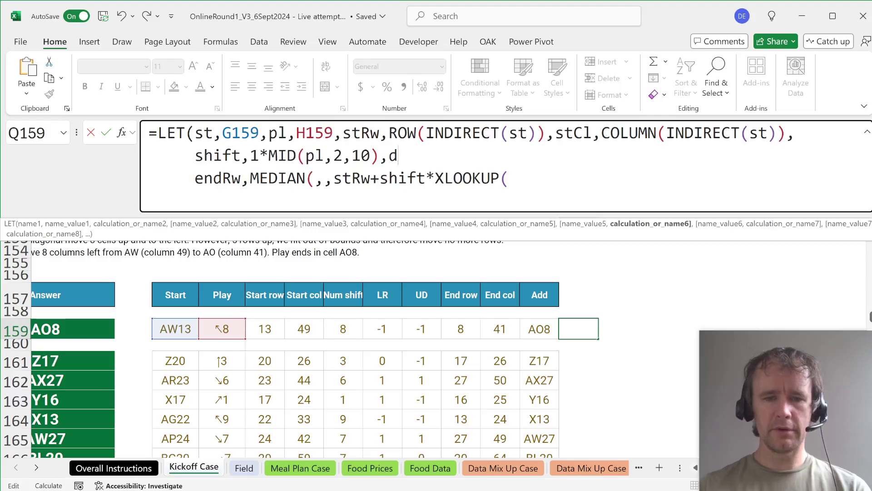
{"action": "type", "text": "ir,lef"}
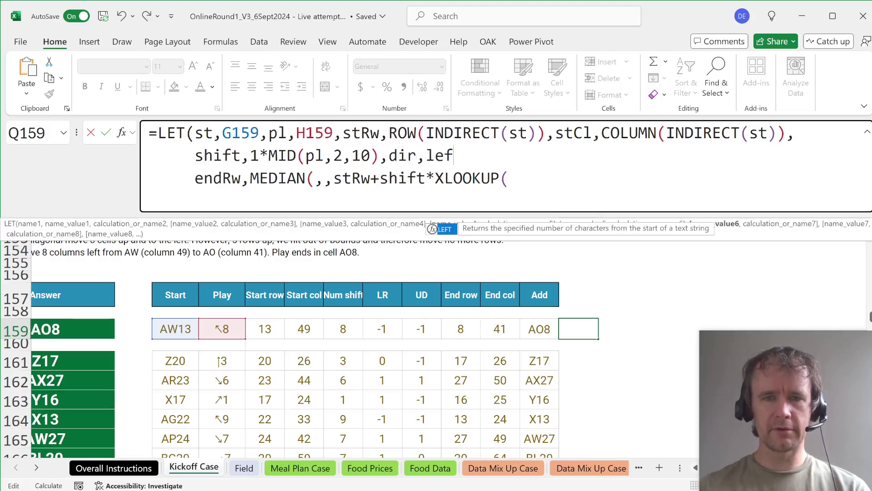
Step: In Q159's LET formula, define dir as LEFT(pl) and complete the endRw calculation with XLOOKUP(dir,arr,UD)
{"action": "key", "text": "Tab"}
{"action": "type", "text": "pl) "}
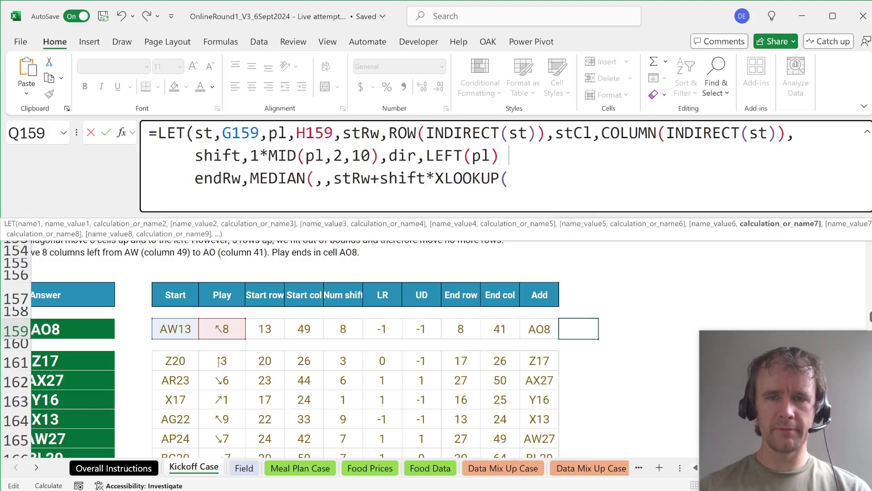
{"action": "type", "text": "di"}
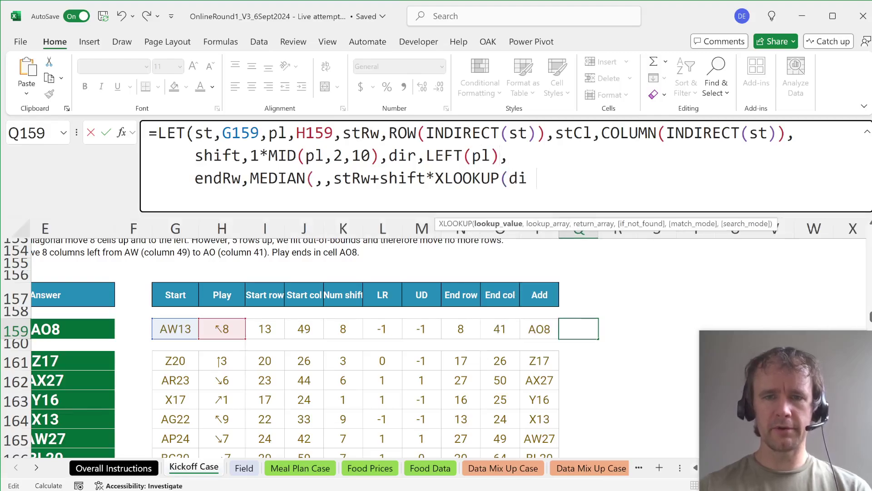
{"action": "type", "text": "r,arr,"}
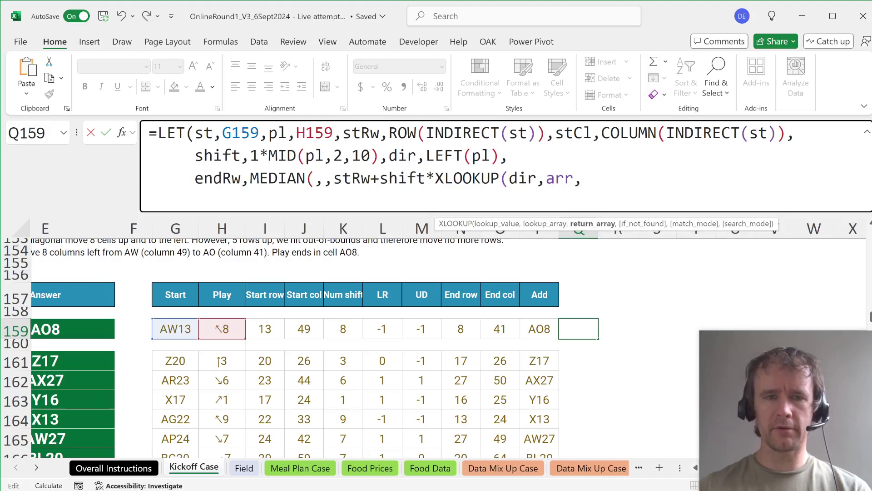
{"action": "type", "text": "U"}
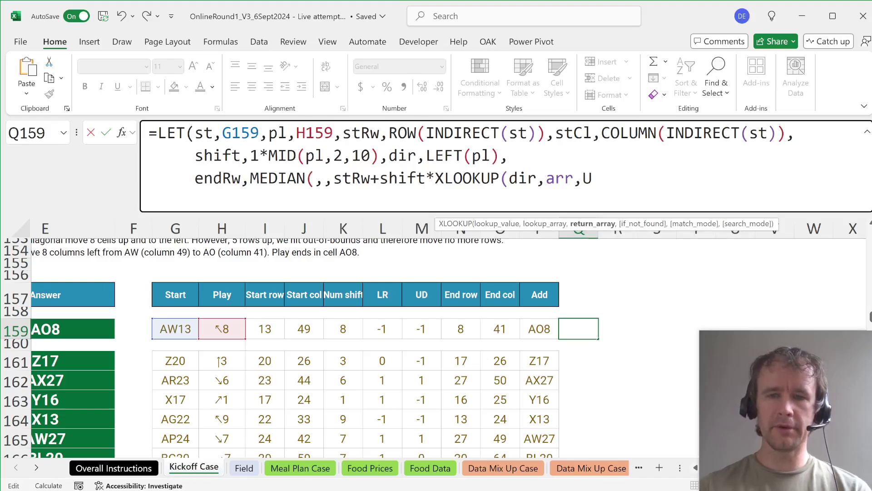
{"action": "type", "text": "D)"}
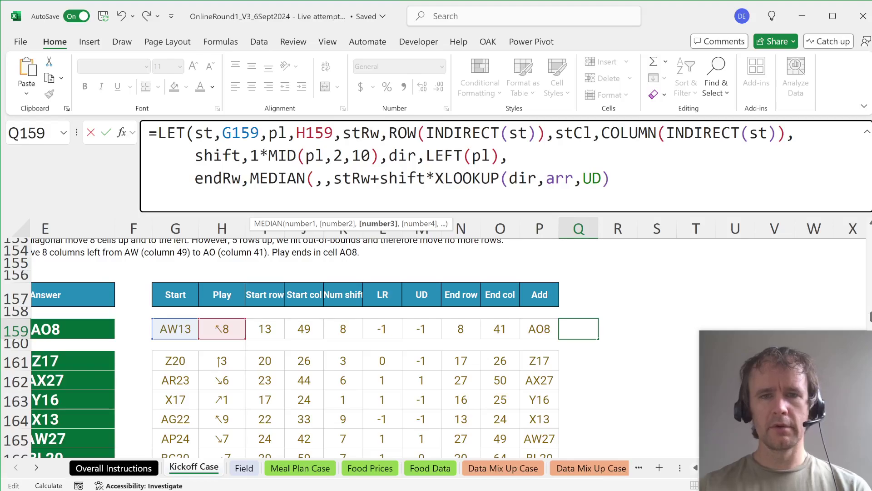
{"action": "type", "text": "),"}
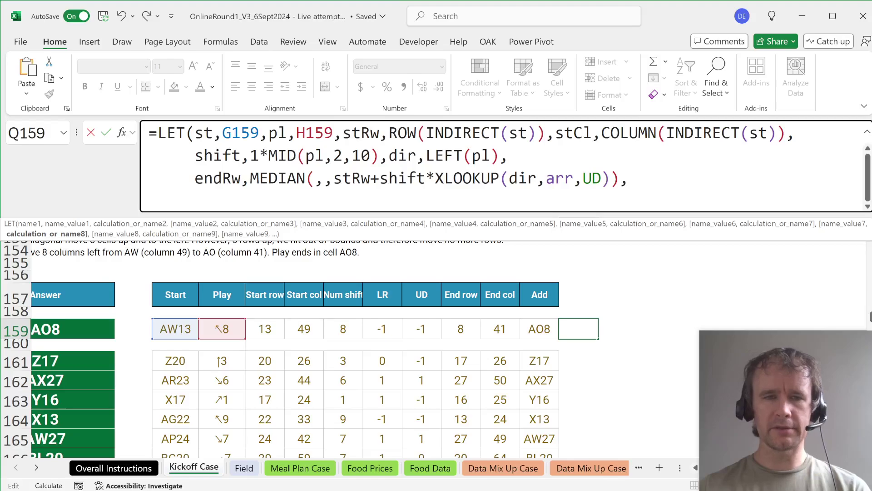
Step: Add the variable endCl to the LET formula as MEDIAN(,,stCl+shift*XLOOKUP(dir,arr,LR)), leaving the two bounds empty
{"action": "type", "text": "end"}
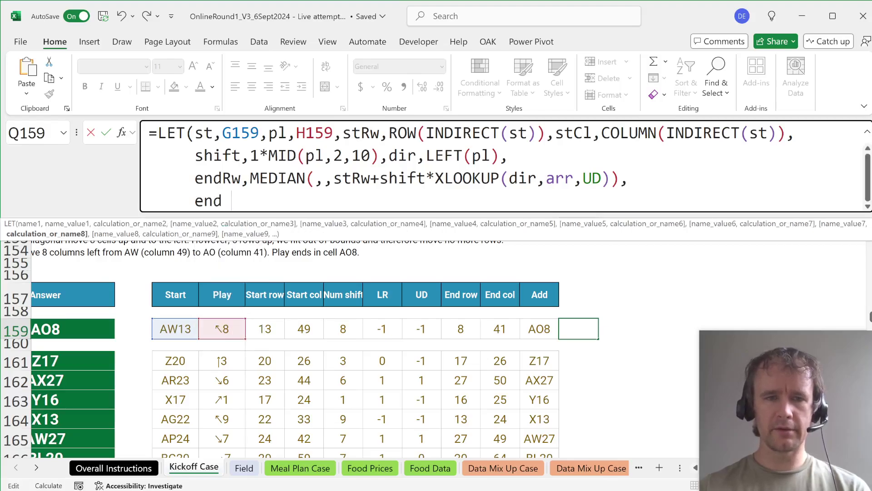
{"action": "type", "text": "Cl,Med"}
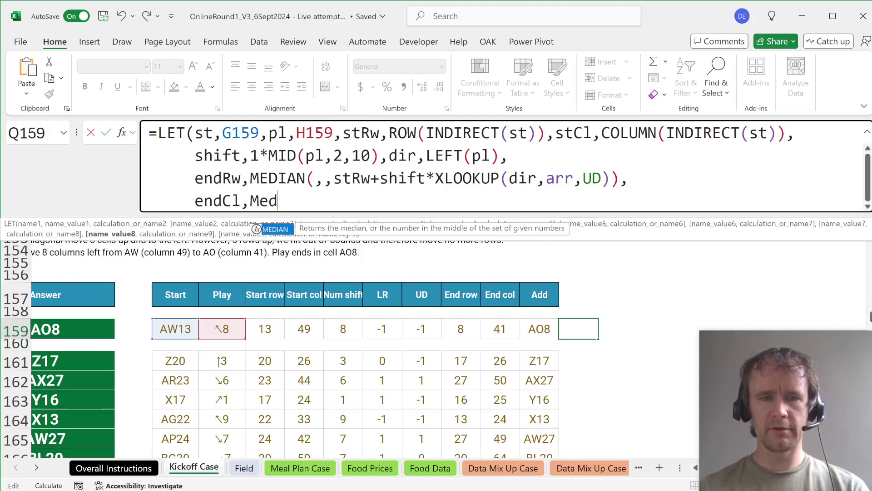
{"action": "key", "text": "Tab"}
{"action": "type", "text": ","}
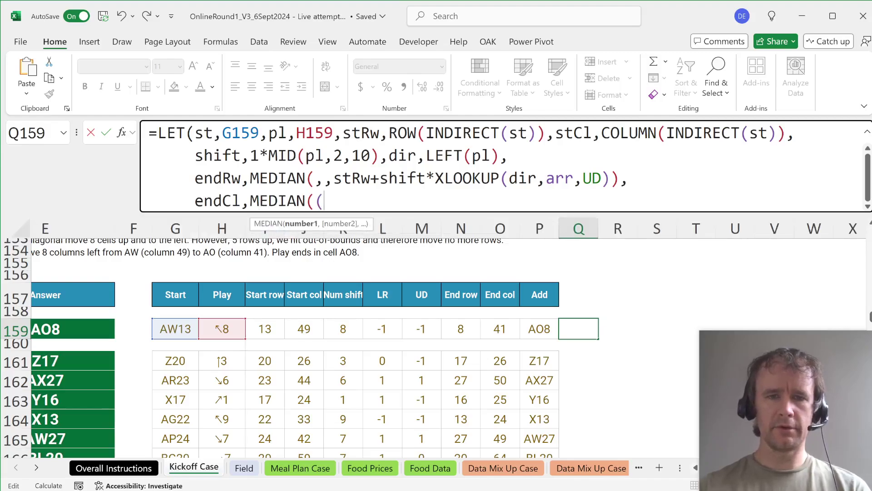
{"action": "type", "text": ","}
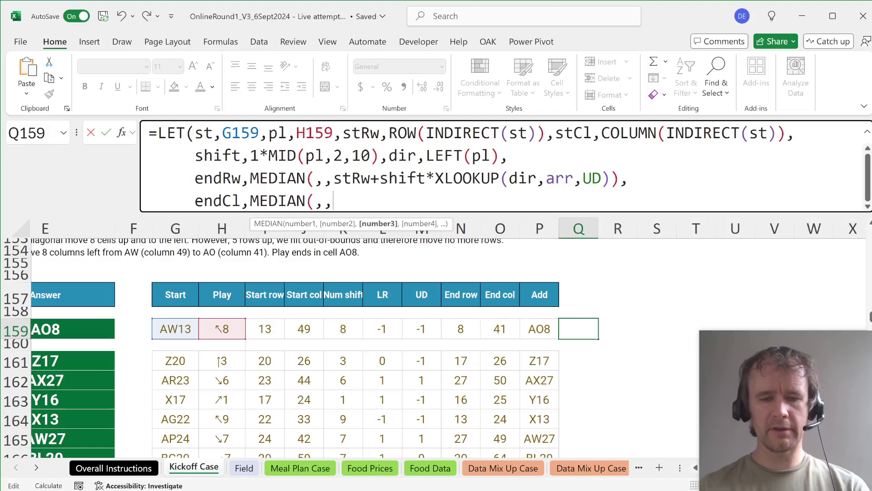
{"action": "type", "text": "stCl"}
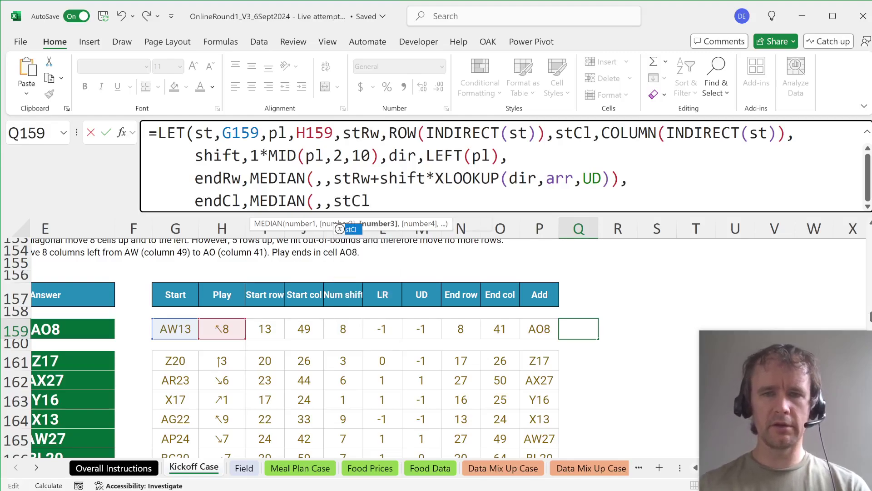
{"action": "type", "text": "+shi"}
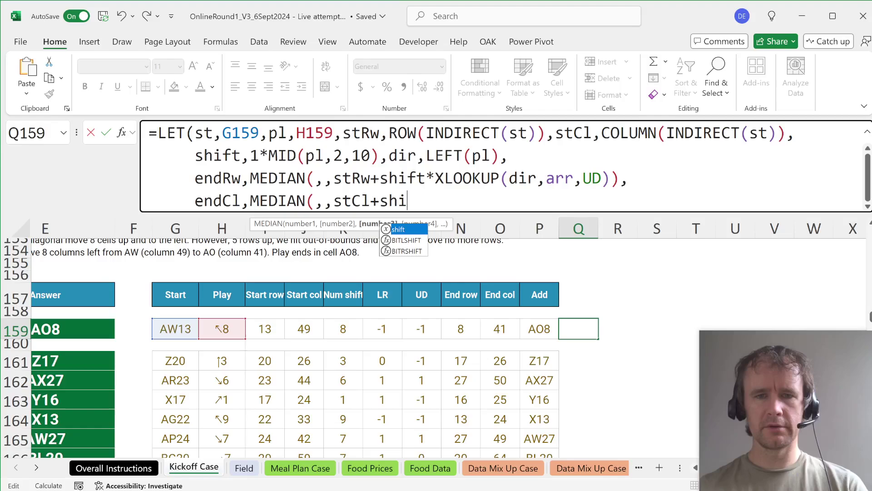
{"action": "type", "text": "ft*xl"}
{"action": "key", "text": "Tab"}
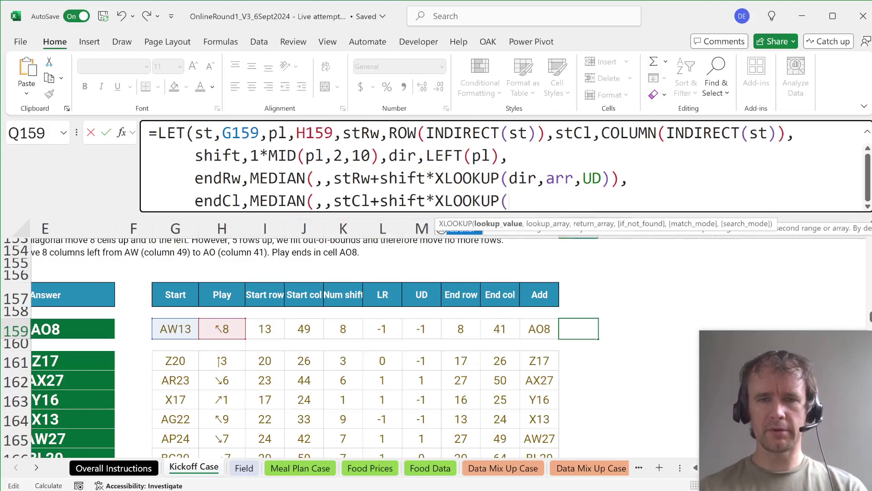
{"action": "type", "text": "dir,arr,"}
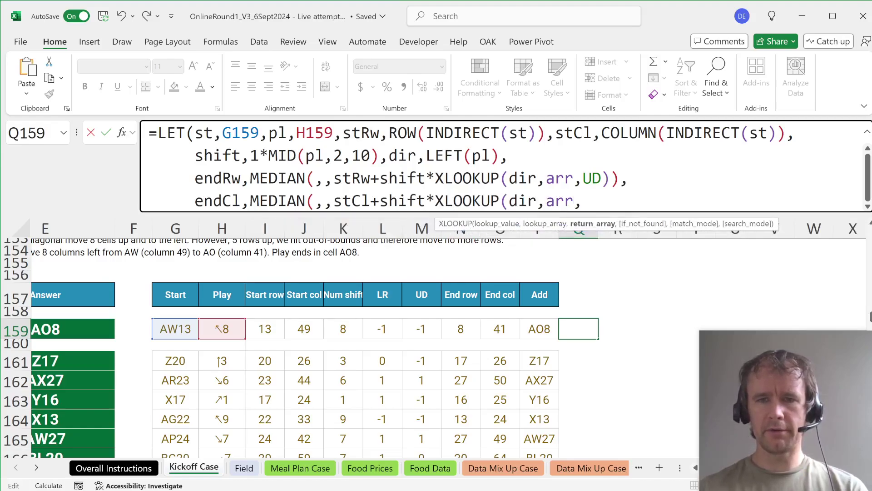
{"action": "type", "text": "LR)),"}
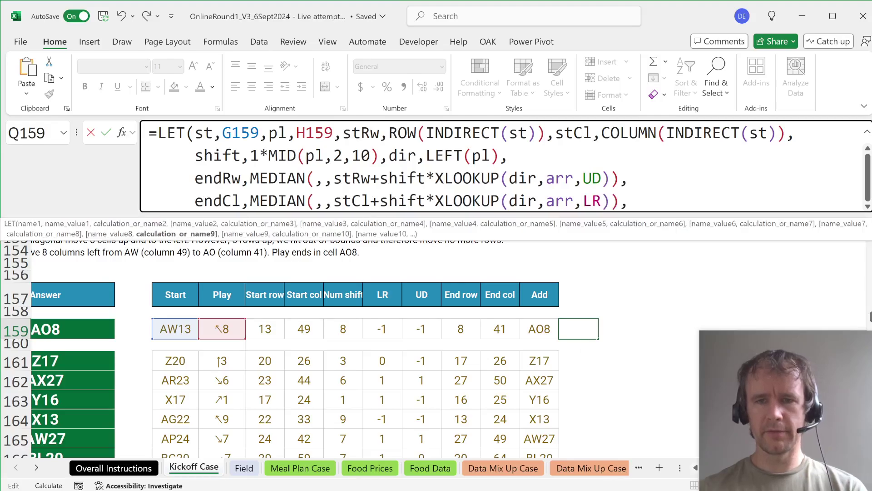
Step: Finish the LET formula on a new line with ADDRESS(endRw,endCl,4) as its result and enter it in Q159
{"action": "key", "text": "alt+Return"}
{"action": "type", "text": "add"}
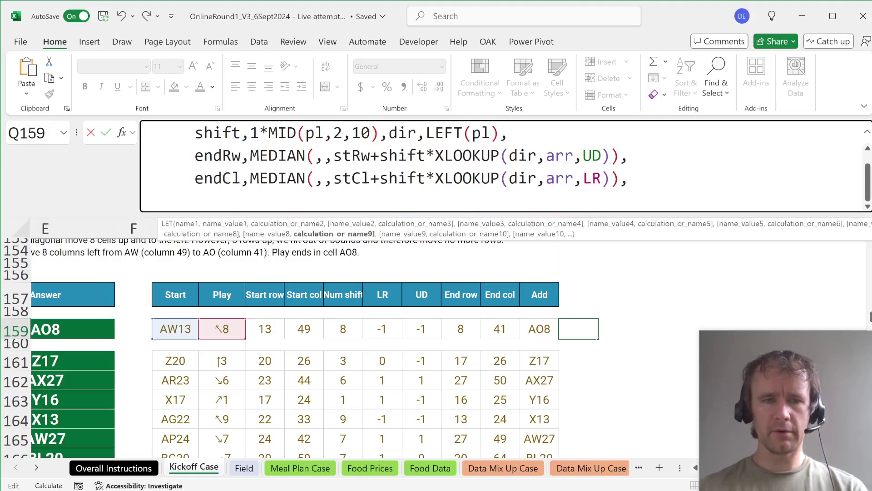
{"action": "key", "text": "Down"}
{"action": "key", "text": "Tab"}
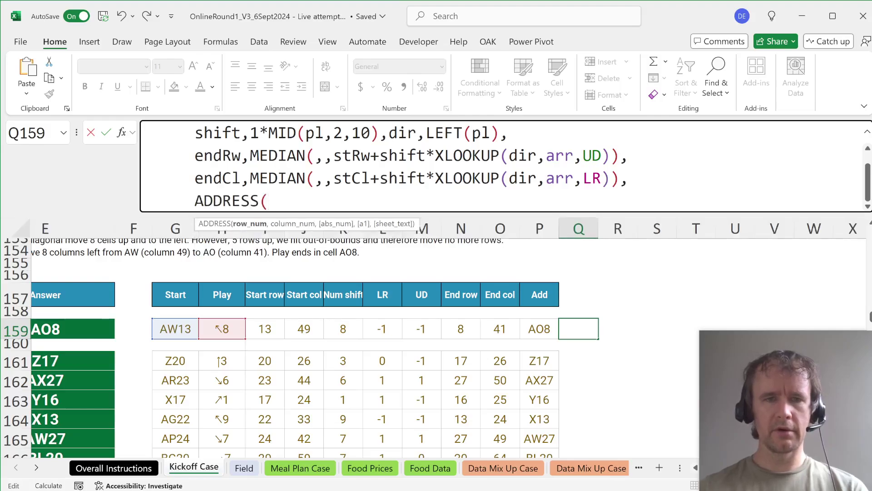
{"action": "type", "text": "endr"}
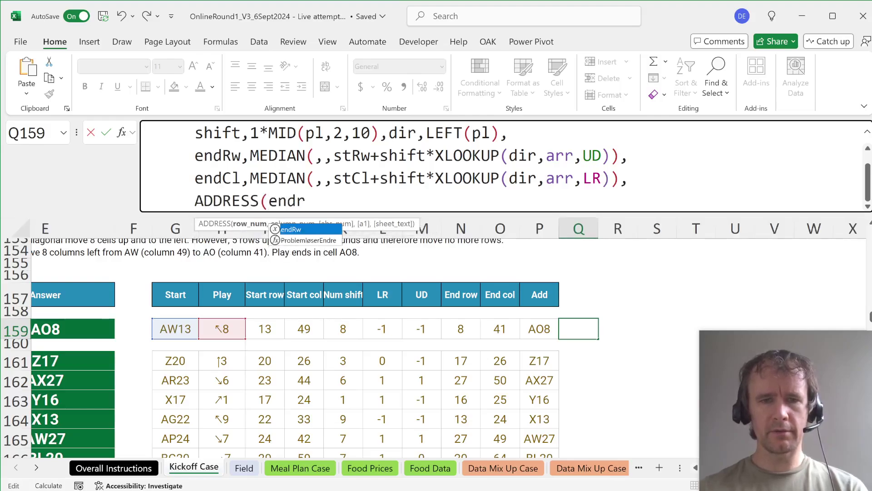
{"action": "key", "text": "Tab"}
{"action": "type", "text": ",endc"}
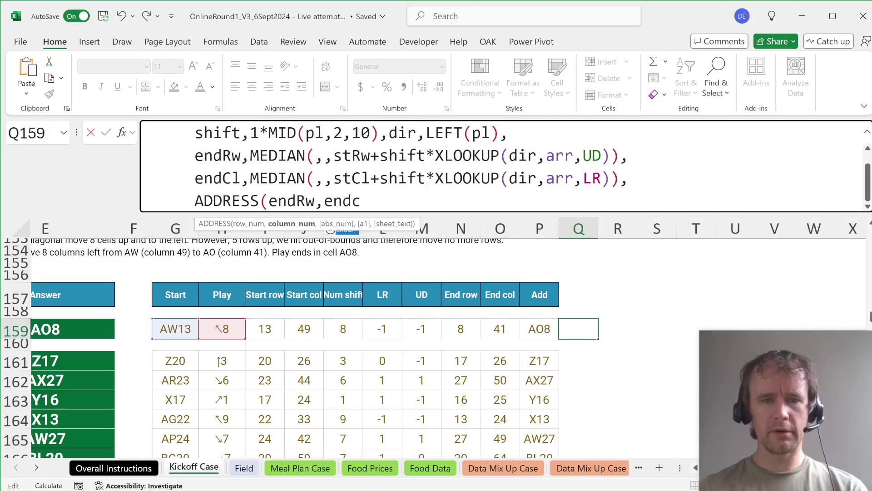
{"action": "type", "text": ",4))"}
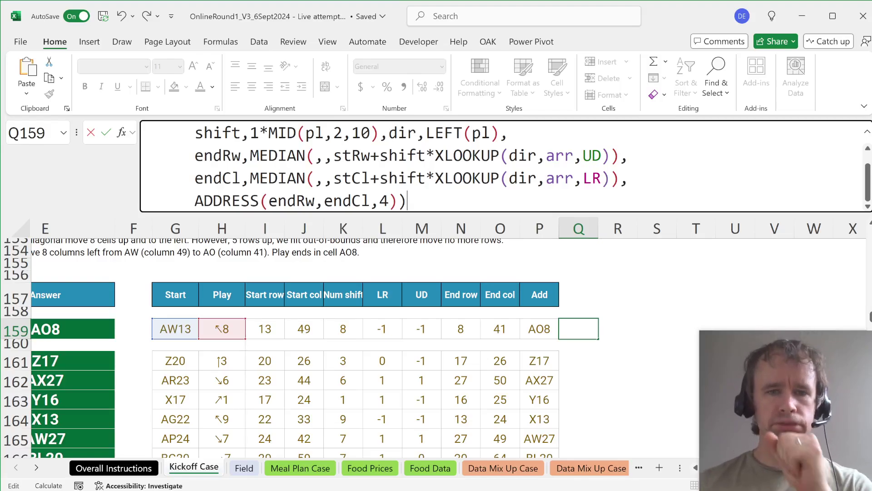
{"action": "key", "text": "Return"}
Step: Check the row bounds in the End row formula and fill 8,27 into endRw's MEDIAN in Q159
{"action": "key", "text": "Up"}
{"action": "key", "text": "Left"}
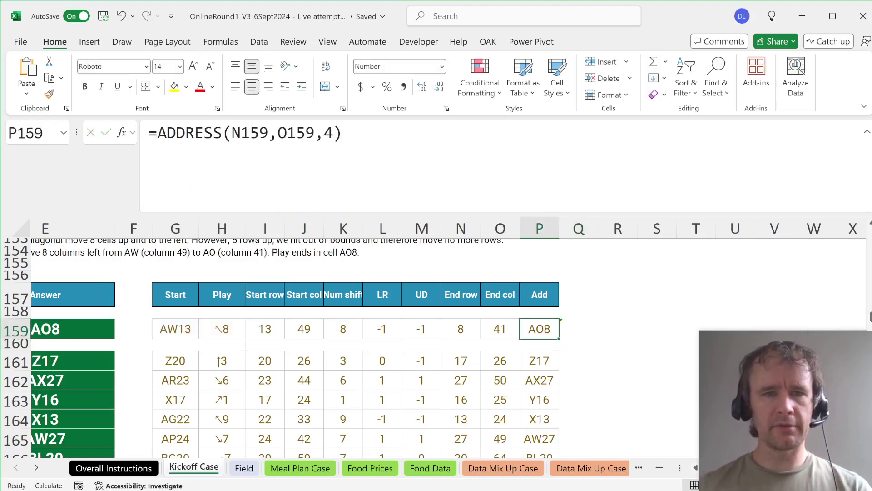
{"action": "key", "text": "Left"}
{"action": "key", "text": "Left"}
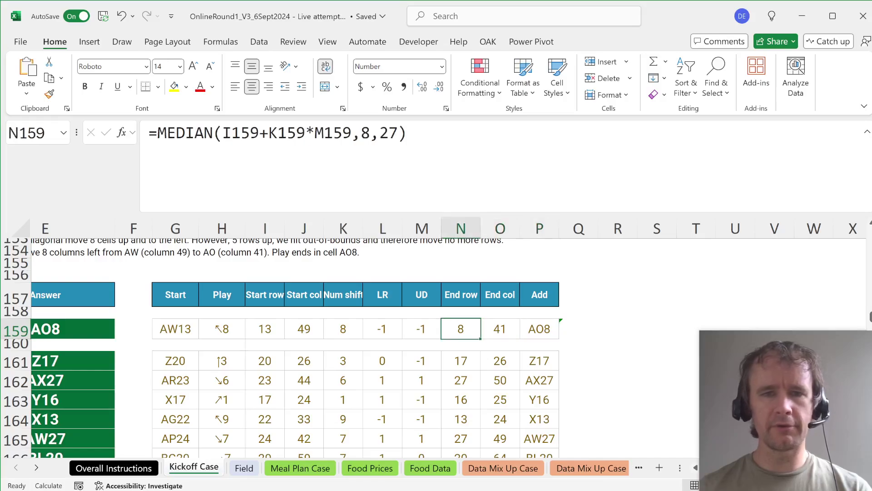
{"action": "key", "text": "Right"}
{"action": "key", "text": "Right"}
{"action": "key", "text": "Right"}
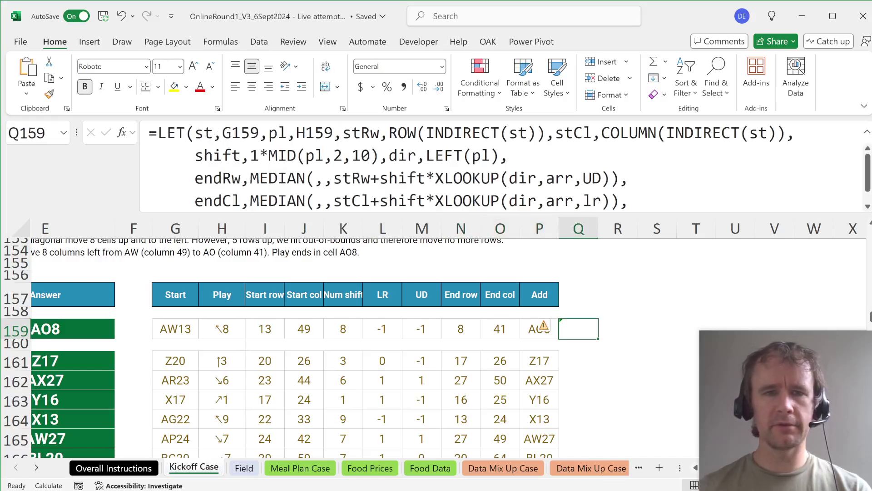
{"action": "left_click", "coordinate": [314, 178]}
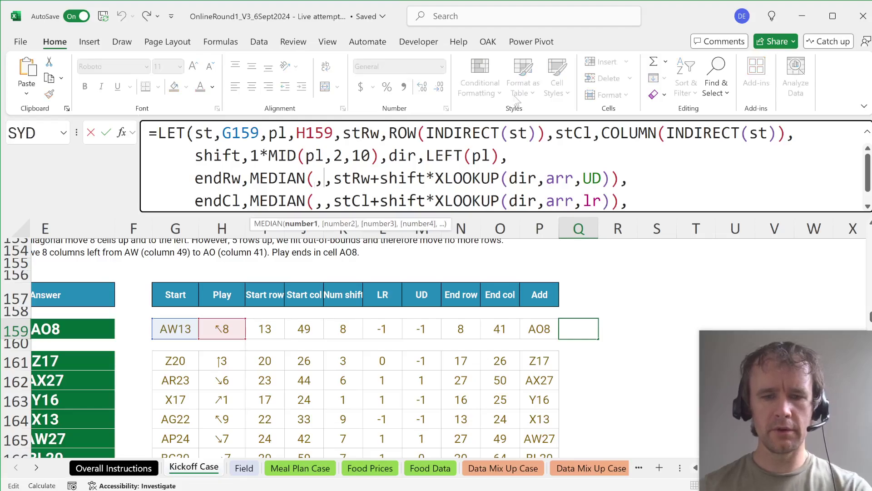
{"action": "key", "text": "BackSpace"}
{"action": "type", "text": "8,27"}
{"action": "key", "text": "Return"}
Step: Check the column bounds in the End col formula and fill 5,64 into endCl's MEDIAN in Q159
{"action": "key", "text": "Up"}
{"action": "key", "text": "Left"}
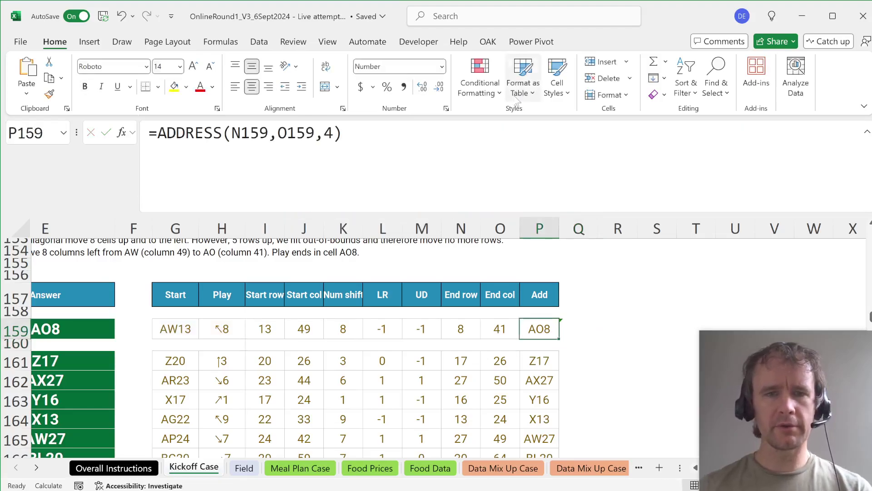
{"action": "key", "text": "Left"}
{"action": "key", "text": "Right"}
{"action": "key", "text": "Right"}
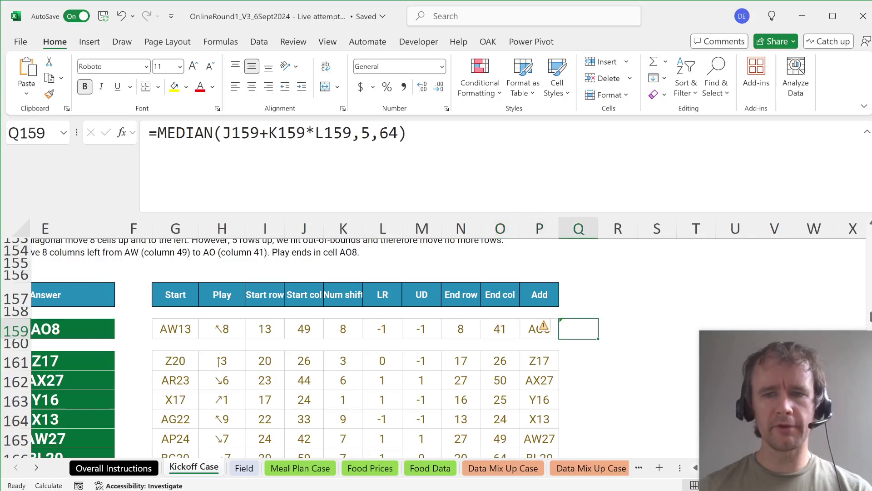
{"action": "left_click", "coordinate": [315, 200]}
{"action": "type", "text": "5"}
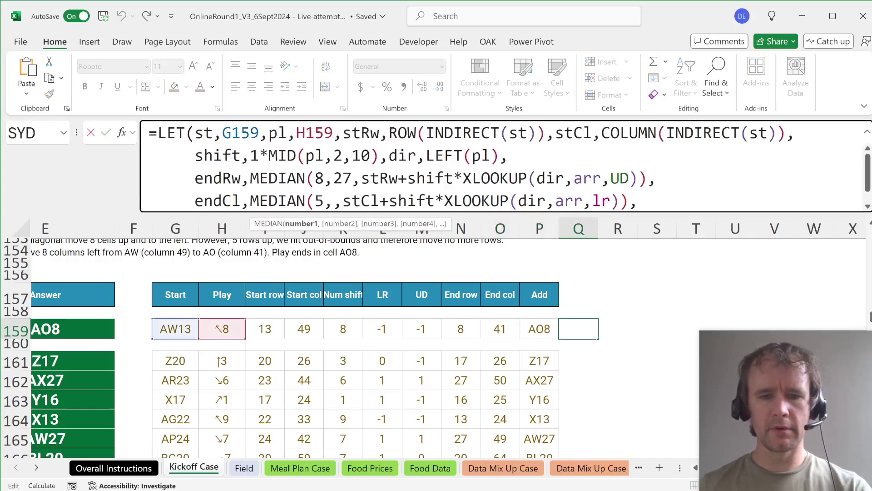
{"action": "key", "text": "Right"}
{"action": "type", "text": "64"}
{"action": "key", "text": "Return"}
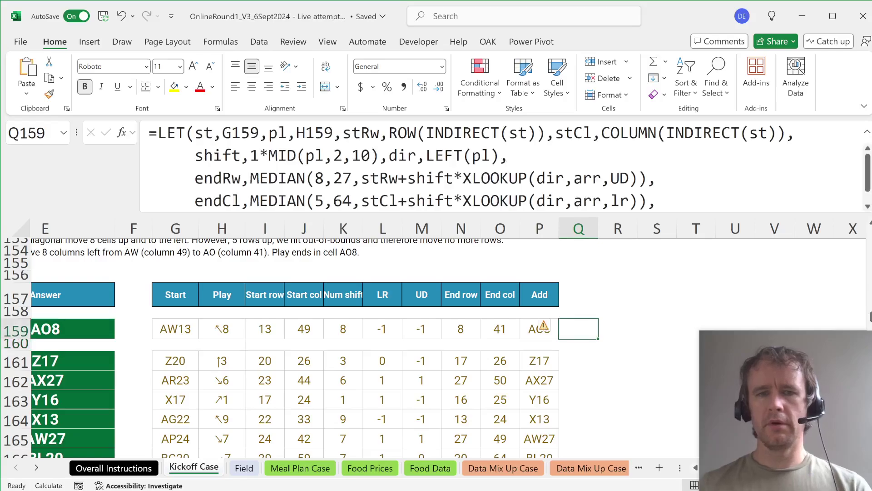
Step: Copy the formatting of the Add cell P159 onto Q159, keeping the LET formula
{"action": "key", "text": "Left"}
{"action": "key", "text": "ctrl+c"}
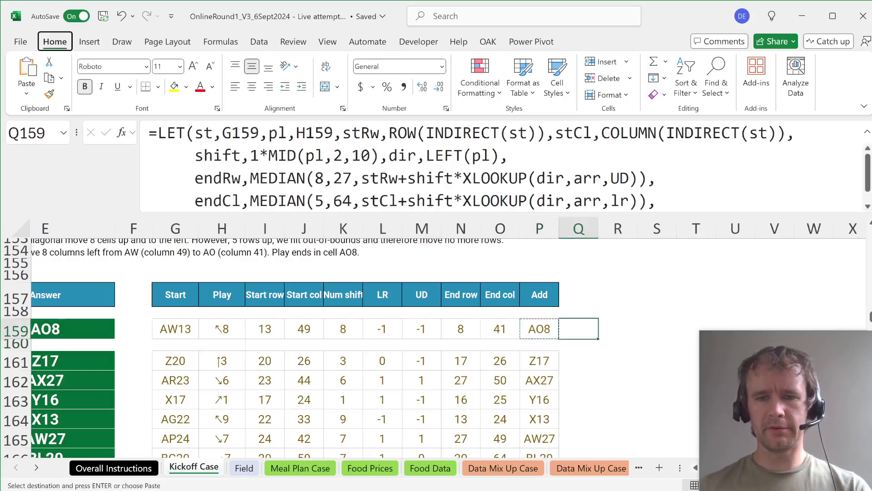
{"action": "key", "text": "Right"}
{"action": "key", "text": "ctrl+v"}
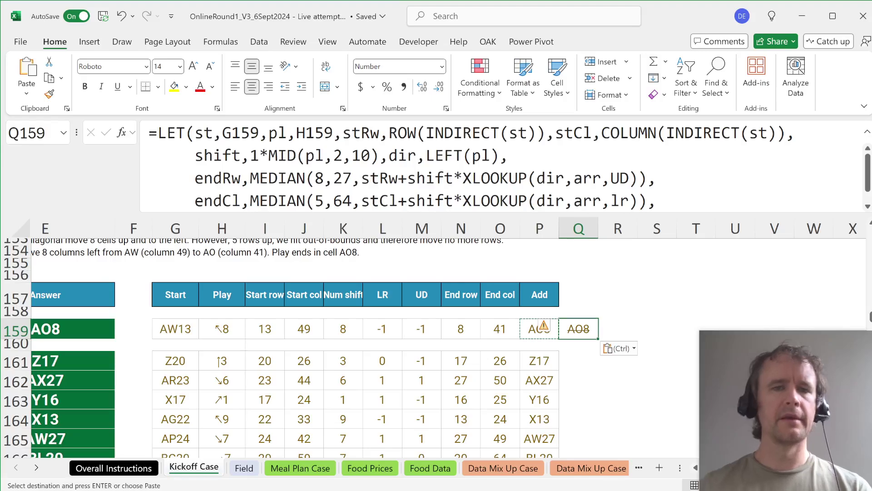
Step: Wrap the LET formula in Q159 in a LAMBDA with the parameters st and pl
{"action": "left_click", "coordinate": [158, 133]}
{"action": "type", "text": "lam"}
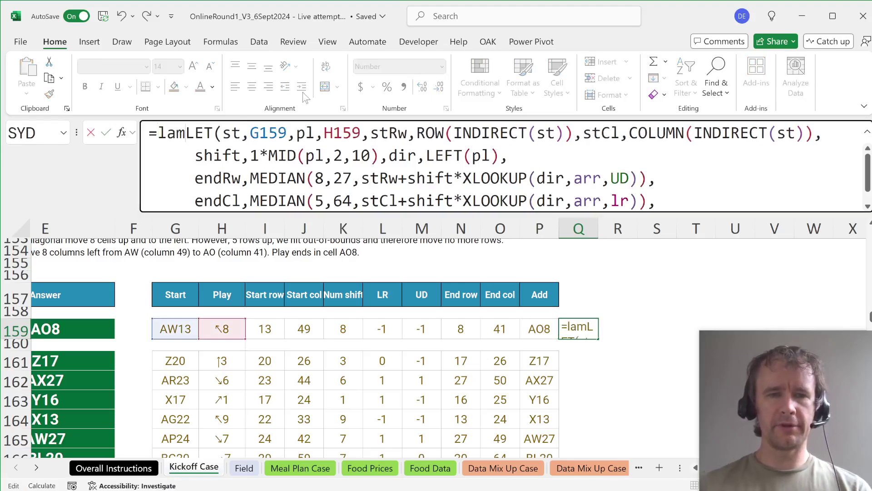
{"action": "key", "text": "Tab"}
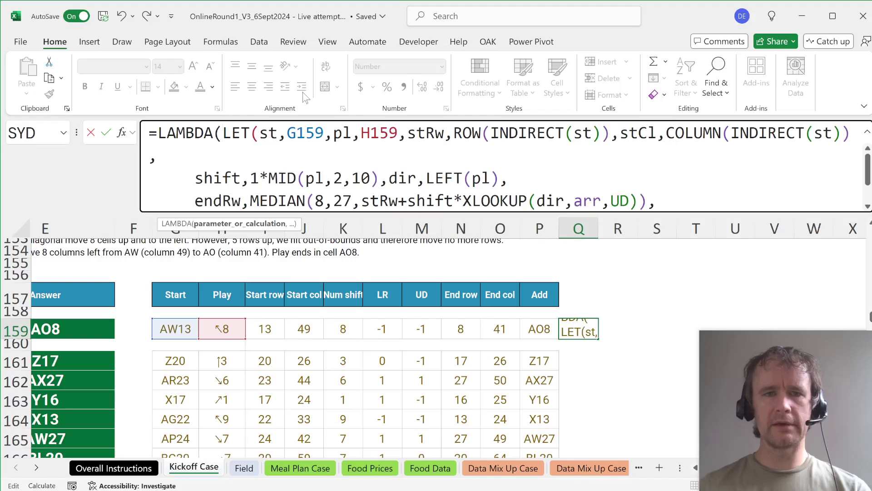
{"action": "type", "text": "st,pl,"}
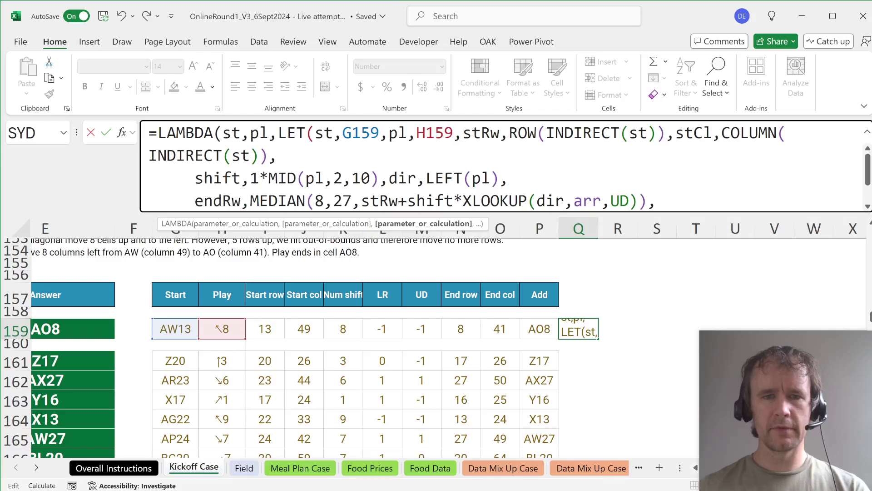
Step: Remove the st,G159,pl,H159 definitions from the LET so that it begins with stRw
{"action": "key", "text": "ctrl+Right"}
{"action": "key", "text": "ctrl+shift+Right"}
{"action": "key", "text": "ctrl+shift+Right"}
{"action": "key", "text": "ctrl+shift+Right"}
{"action": "key", "text": "ctrl+shift+Right"}
{"action": "key", "text": "ctrl+shift+Right"}
{"action": "key", "text": "ctrl+shift+Right"}
{"action": "key", "text": "ctrl+shift+Right"}
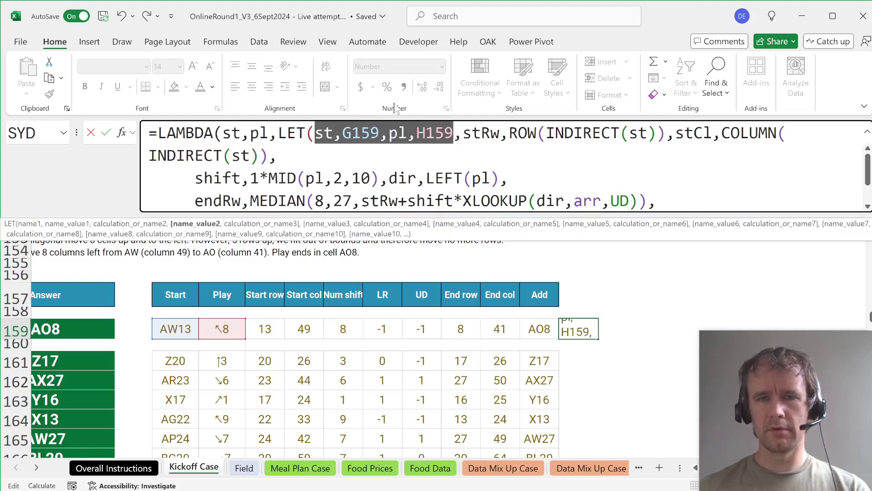
{"action": "key", "text": "Delete"}
{"action": "key", "text": "Delete"}
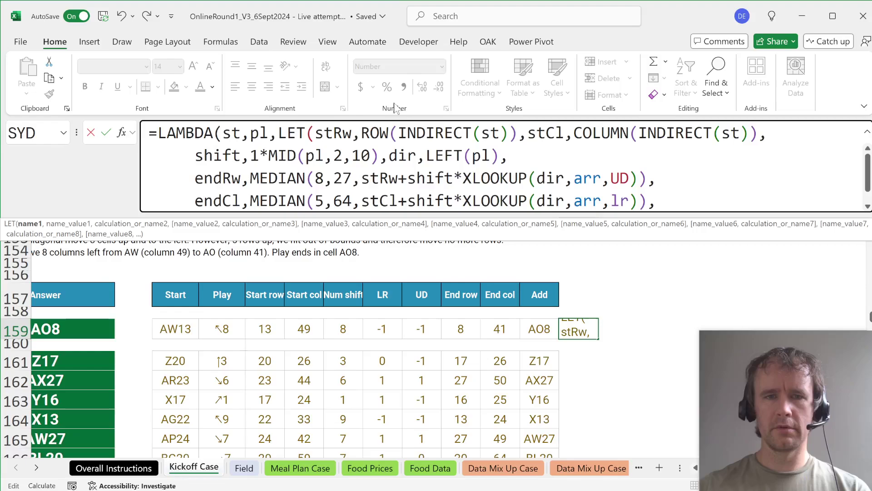
Step: Add the LAMBDA's closing bracket in Q159, copy the whole formula text and commit it
{"action": "key", "text": "ctrl+End"}
{"action": "type", "text": ")"}
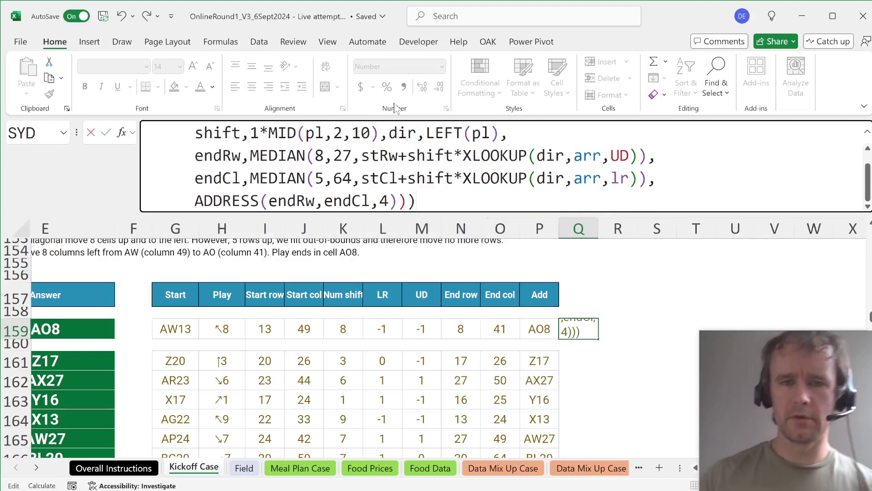
{"action": "key", "text": "ctrl+shift+Home"}
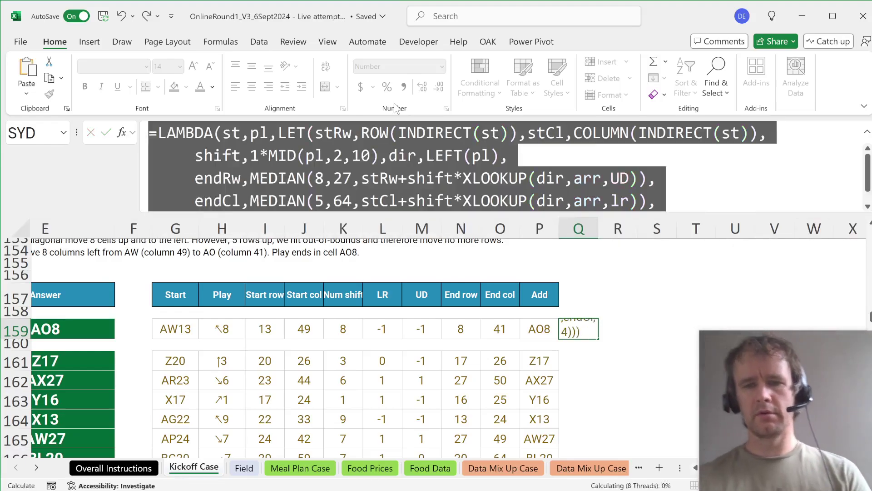
{"action": "key", "text": "Return"}
Step: Define a workbook-scoped name play that refers to the copied LAMBDA formula
{"action": "key", "text": "ctrl+F3"}
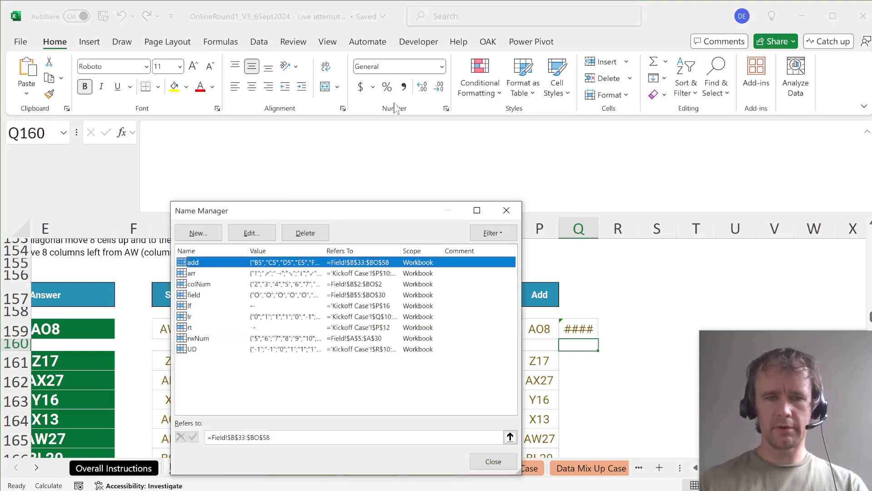
{"action": "key", "text": "alt+n"}
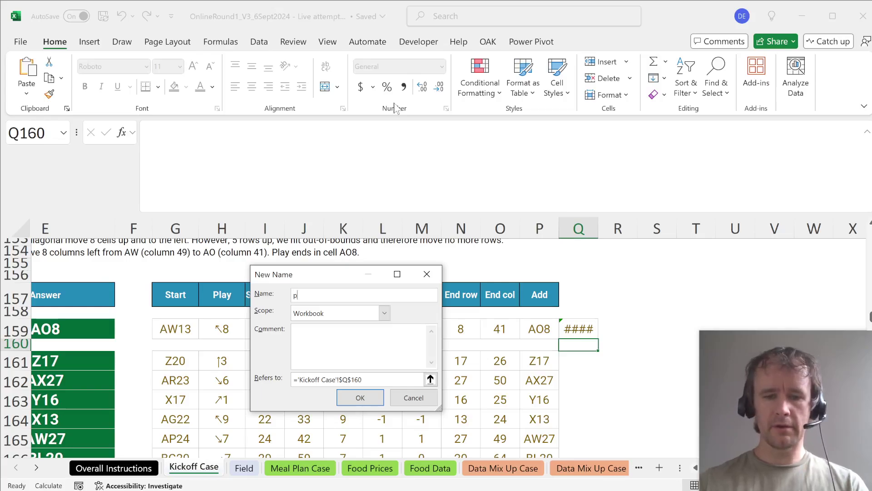
{"action": "key", "text": "Tab"}
{"action": "key", "text": "Tab"}
{"action": "key", "text": "Tab"}
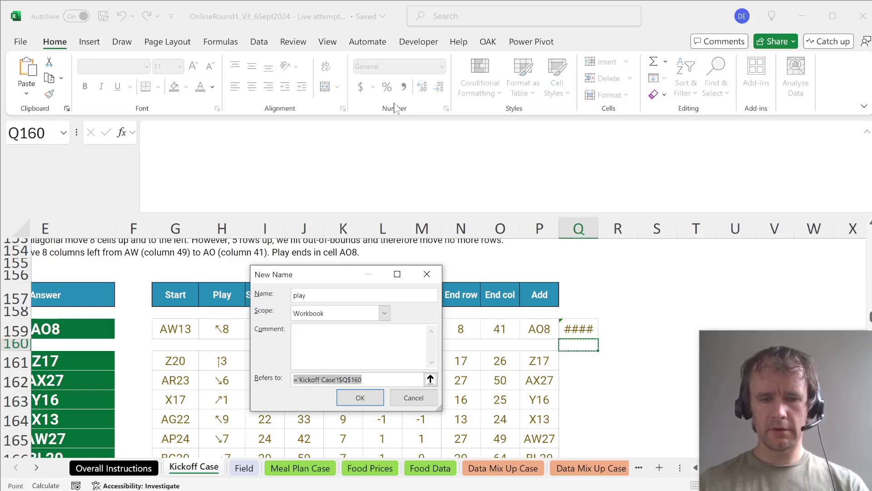
{"action": "key", "text": "ctrl+v"}
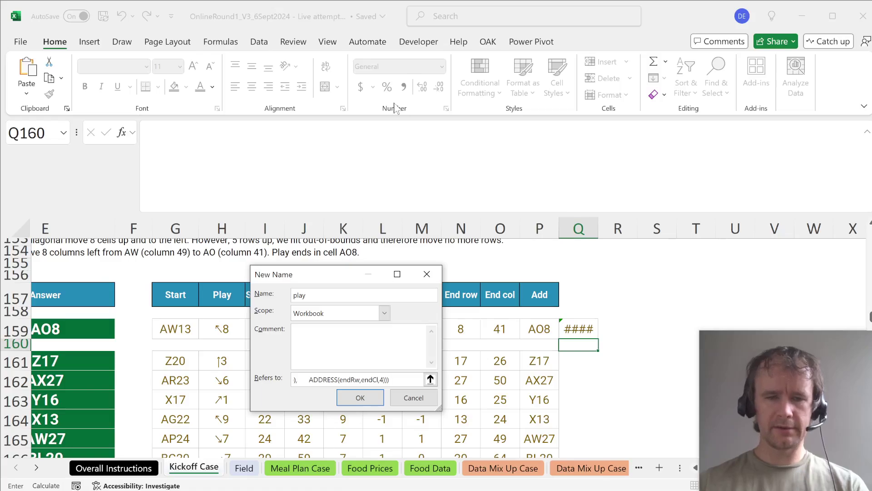
{"action": "left_click", "coordinate": [369, 399]}
{"action": "left_click", "coordinate": [480, 456]}
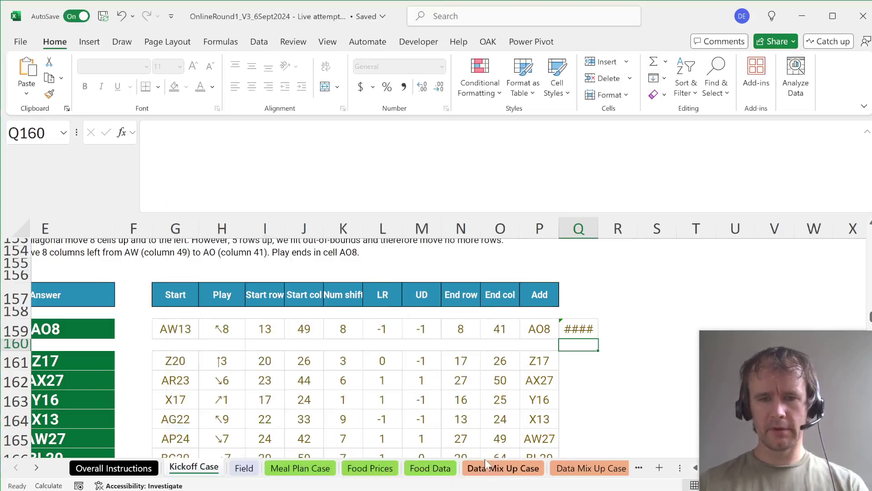
Step: Test the named function in Q161 with the formula =play(G161,H161)
{"action": "scroll", "coordinate": [350, 384], "scroll_direction": "down", "scroll_amount": 8}
{"action": "scroll", "coordinate": [350, 384], "scroll_direction": "left", "scroll_amount": 2}
{"action": "scroll", "coordinate": [351, 385], "scroll_direction": "up", "scroll_amount": 7}
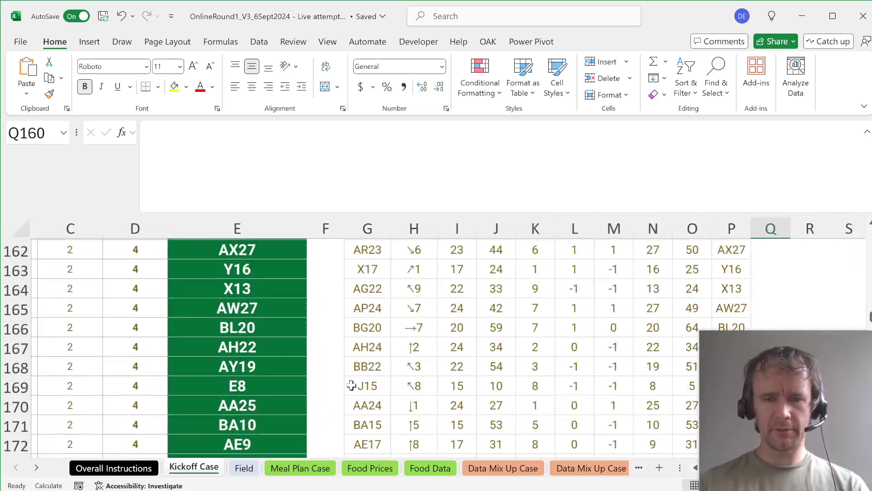
{"action": "scroll", "coordinate": [352, 386], "scroll_direction": "right", "scroll_amount": 2}
{"action": "left_click", "coordinate": [593, 357]}
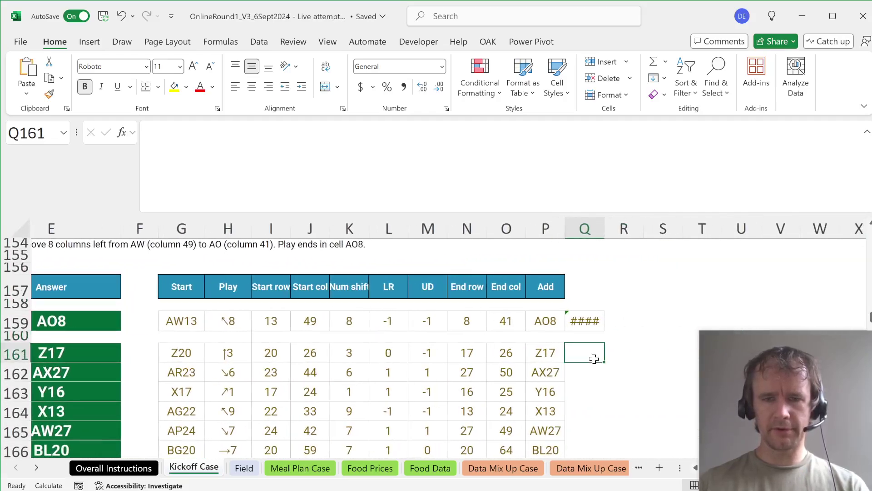
{"action": "type", "text": "=play("}
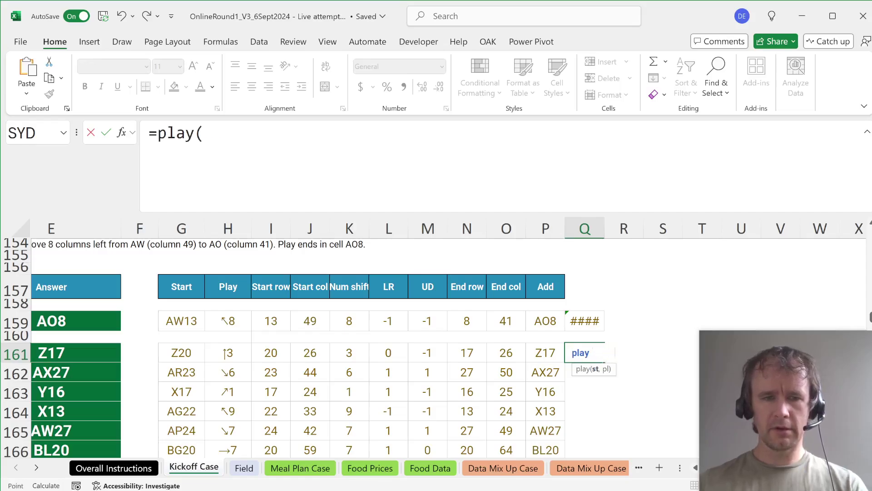
{"action": "key", "text": "ctrl+Left"}
{"action": "type", "text": ","}
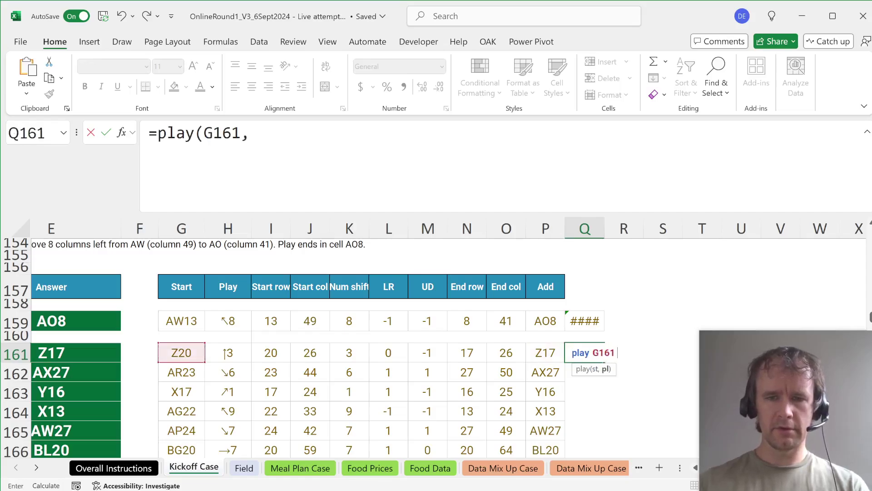
{"action": "key", "text": "ctrl+Left"}
{"action": "key", "text": "Right"}
{"action": "type", "text": ")"}
{"action": "key", "text": "Return"}
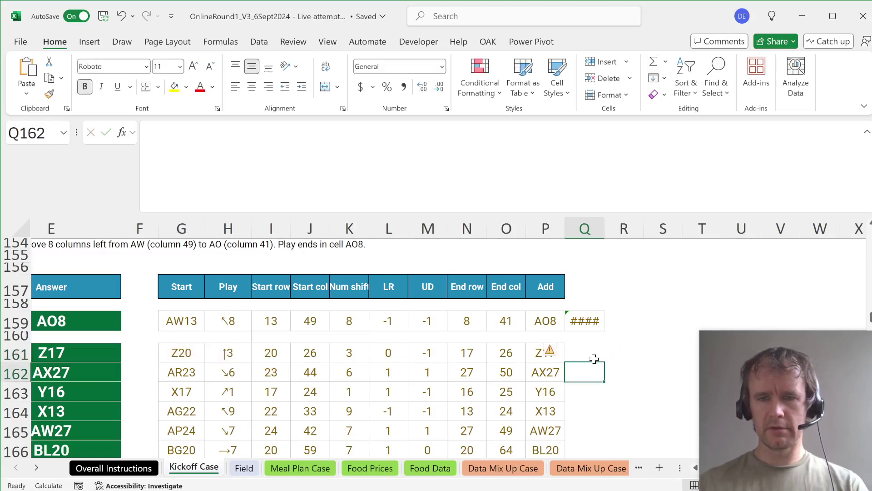
Step: Copy only the formatting of the Add cell P161 onto Q161
{"action": "key", "text": "Up"}
{"action": "key", "text": "Left"}
{"action": "key", "text": "ctrl+c"}
{"action": "key", "text": "Right"}
{"action": "key", "text": "alt+e"}
{"action": "key", "text": "s"}
{"action": "key", "text": "t"}
{"action": "key", "text": "Return"}
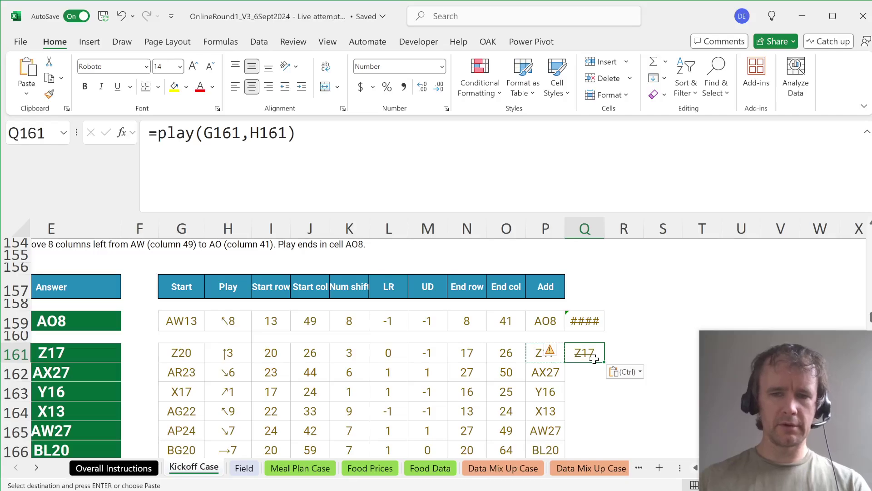
Step: Enter =REDUCE(G198,H198:L198,play) in M198 beside the Level 5 example's five plays
{"action": "key", "text": "Down"}
{"action": "key", "text": "Down"}
{"action": "key", "text": "Down"}
{"action": "key", "text": "Down"}
{"action": "key", "text": "Down"}
{"action": "key", "text": "Down"}
{"action": "key", "text": "Down"}
{"action": "key", "text": "Down"}
{"action": "key", "text": "Down"}
{"action": "key", "text": "Down"}
{"action": "key", "text": "Down"}
{"action": "key", "text": "Down"}
{"action": "key", "text": "Down"}
{"action": "key", "text": "Down"}
{"action": "key", "text": "Down"}
{"action": "key", "text": "Down"}
{"action": "key", "text": "Down"}
{"action": "key", "text": "Down"}
{"action": "key", "text": "Down"}
{"action": "key", "text": "Down"}
{"action": "key", "text": "Left"}
{"action": "key", "text": "Left"}
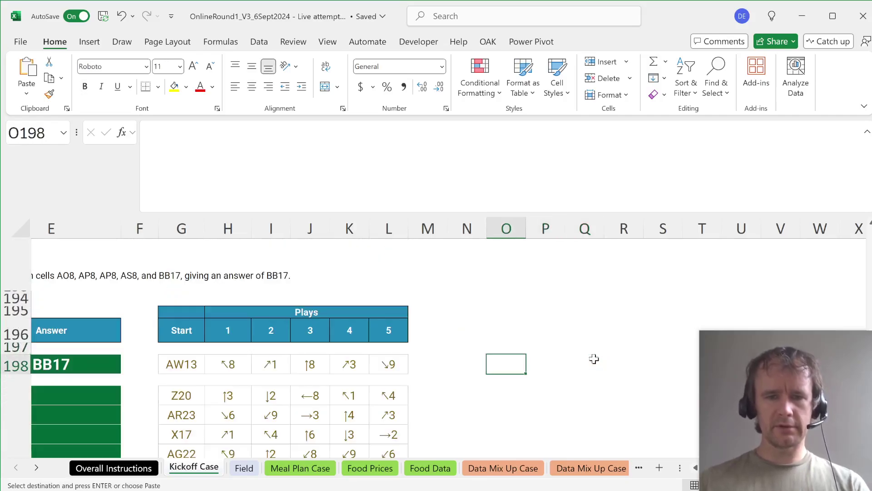
{"action": "key", "text": "Left"}
{"action": "key", "text": "Left"}
{"action": "type", "text": "=red"}
{"action": "key", "text": "Tab"}
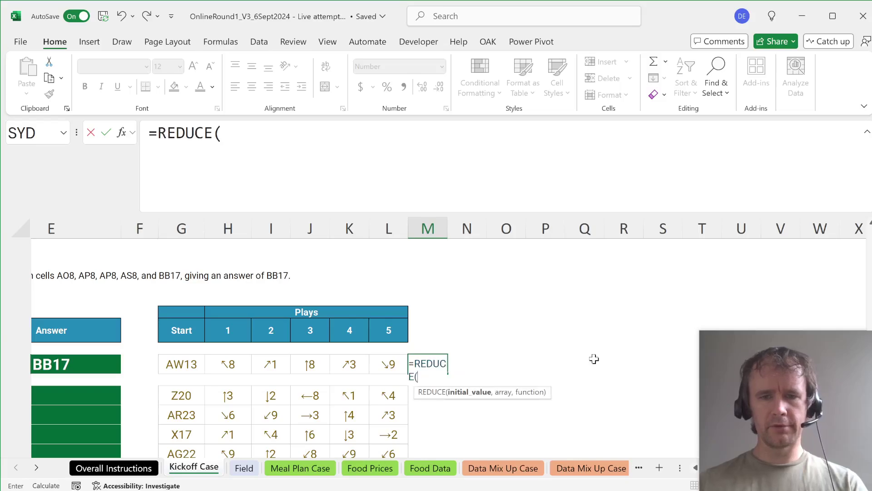
{"action": "key", "text": "Left"}
{"action": "key", "text": "Left"}
{"action": "key", "text": "Left"}
{"action": "key", "text": "Left"}
{"action": "key", "text": "Left"}
{"action": "key", "text": "Left"}
{"action": "type", "text": ","}
{"action": "key", "text": "Left"}
{"action": "key", "text": "shift+Left"}
{"action": "key", "text": "shift+Left"}
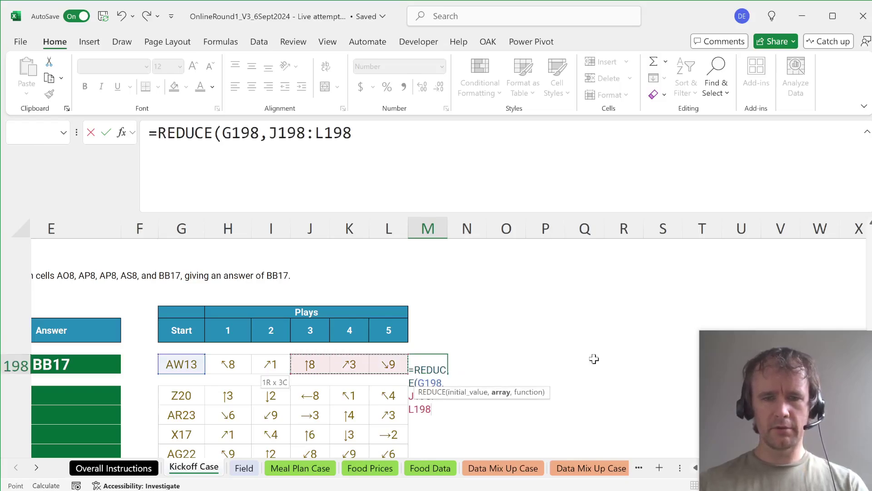
{"action": "key", "text": "shift+Left"}
{"action": "key", "text": "shift+Left"}
{"action": "type", "text": ",play)"}
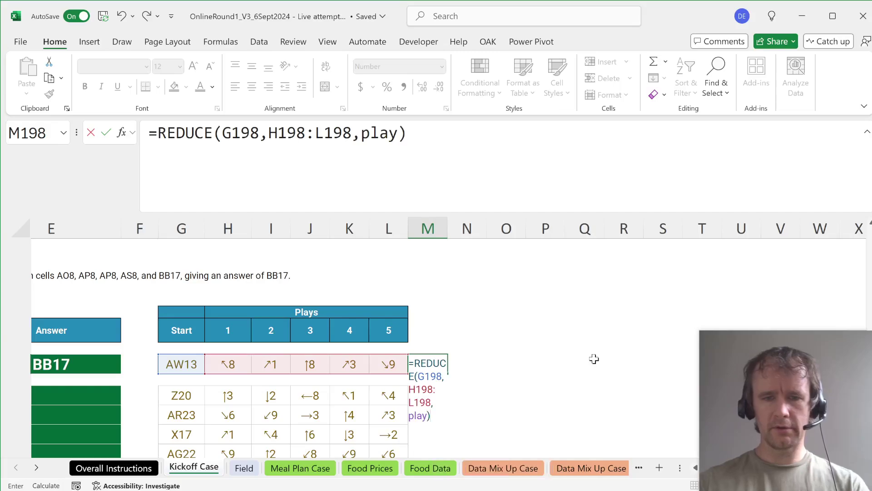
{"action": "key", "text": "ctrl+Return"}
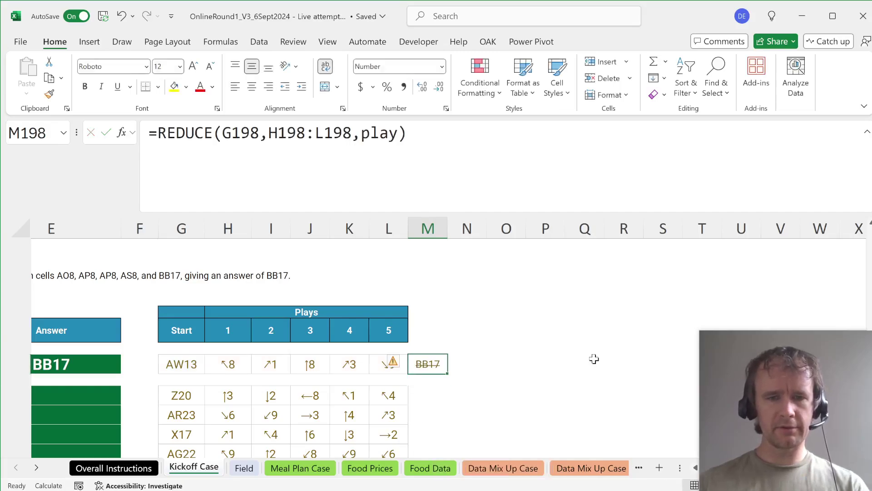
Step: Move the REDUCE formula text from M198 into the Level 5 example's answer cell E198 and copy that cell
{"action": "key", "text": "F2"}
{"action": "key", "text": "shift+Home"}
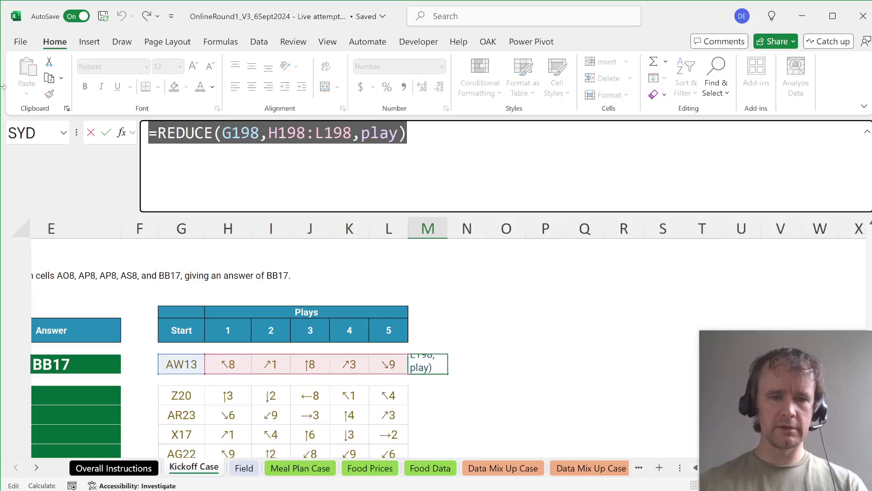
{"action": "key", "text": "BackSpace"}
{"action": "key", "text": "ctrl+Left"}
{"action": "key", "text": "ctrl+Left"}
{"action": "key", "text": "ctrl+Left"}
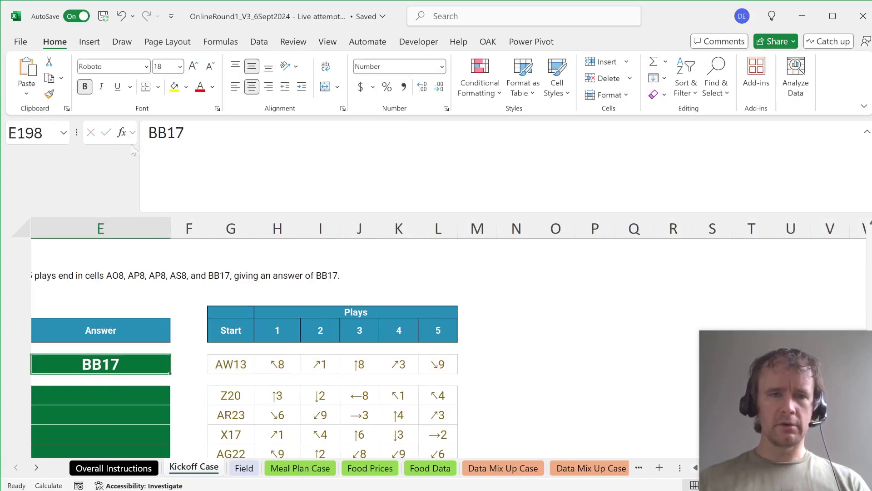
{"action": "key", "text": "ctrl+c"}
{"action": "key", "text": "Down"}
{"action": "key", "text": "ctrl+v"}
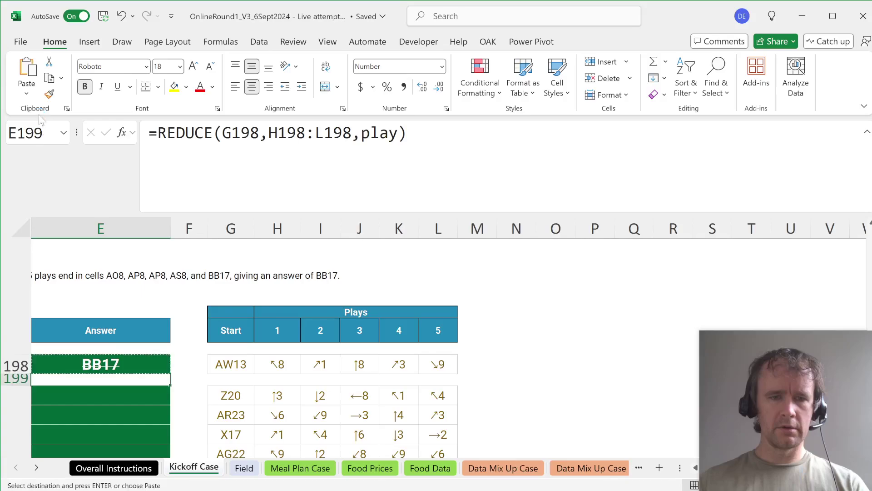
Step: Paste the REDUCE formula into all Level 5 answer cells, E200:E219
{"action": "key", "text": "Down"}
{"action": "key", "text": "Left"}
{"action": "key", "text": "ctrl+Down"}
{"action": "key", "text": "Right"}
{"action": "key", "text": "ctrl+shift+Up"}
{"action": "key", "text": "ctrl+v"}
{"action": "key", "text": "Return"}
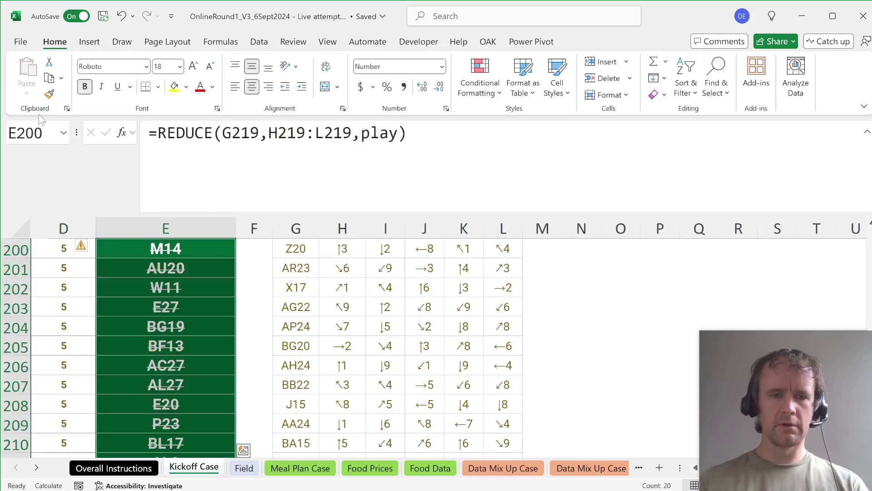
Step: Copy the REDUCE formula from E203 into the first Level 6 answer cell, E239
{"action": "left_click", "coordinate": [126, 302]}
{"action": "key", "text": "ctrl+c"}
{"action": "scroll", "coordinate": [152, 392], "scroll_direction": "down", "scroll_amount": 8}
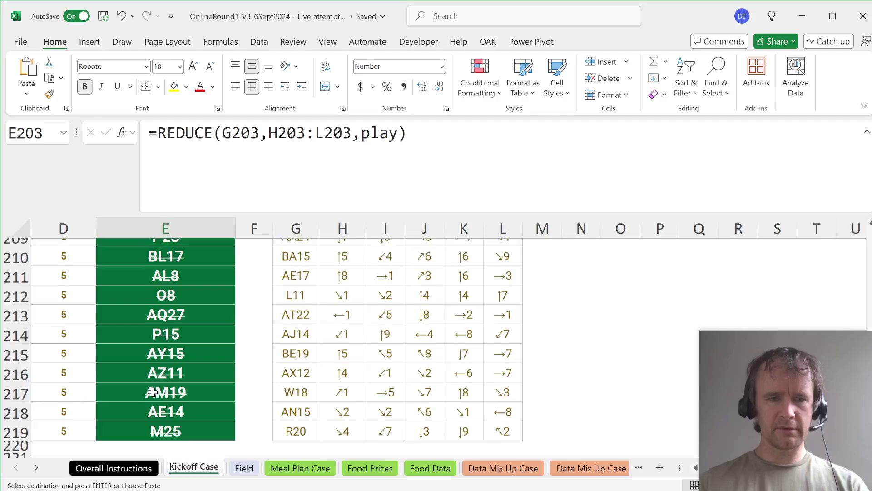
{"action": "scroll", "coordinate": [152, 392], "scroll_direction": "left", "scroll_amount": 1}
{"action": "scroll", "coordinate": [152, 391], "scroll_direction": "up", "scroll_amount": 3}
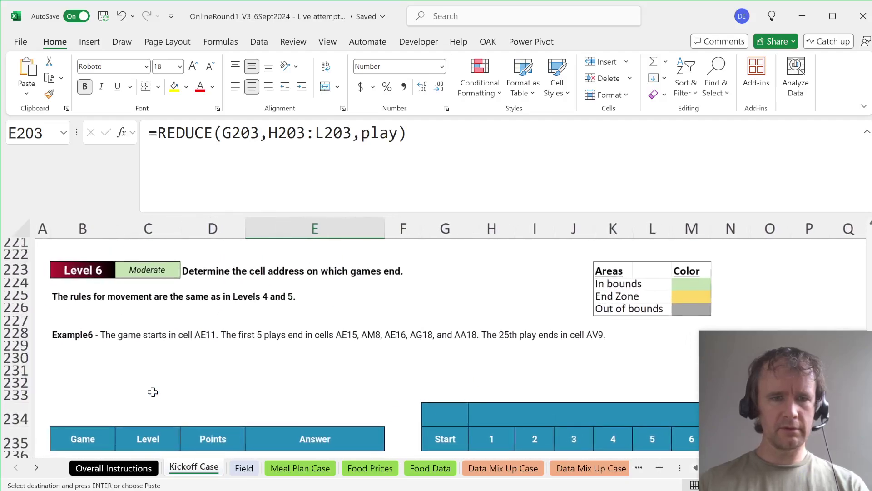
{"action": "scroll", "coordinate": [152, 391], "scroll_direction": "down", "scroll_amount": 3}
{"action": "scroll", "coordinate": [153, 392], "scroll_direction": "down", "scroll_amount": 1}
{"action": "left_click", "coordinate": [302, 420]}
{"action": "key", "text": "ctrl+v"}
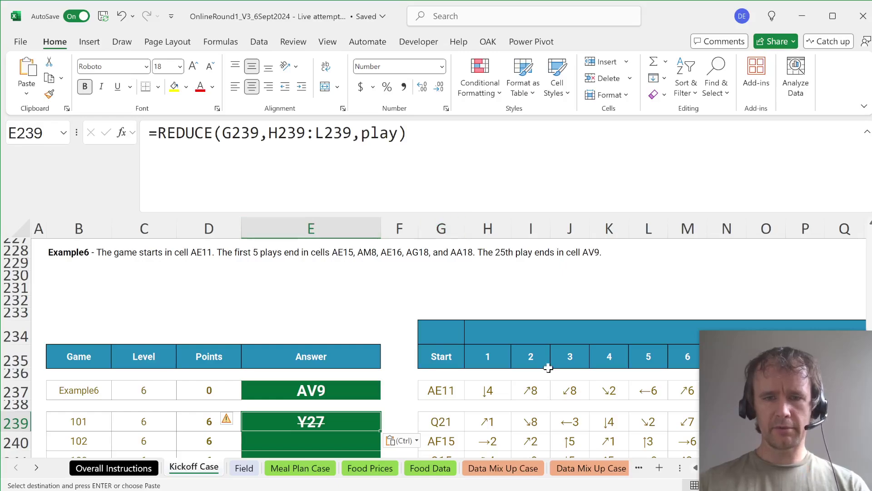
Step: Check how far the Level 6 plays extend and change the array in E239's REDUCE formula to H239:AF239
{"action": "left_click", "coordinate": [494, 414]}
{"action": "key", "text": "ctrl+Right"}
{"action": "key", "text": "Right"}
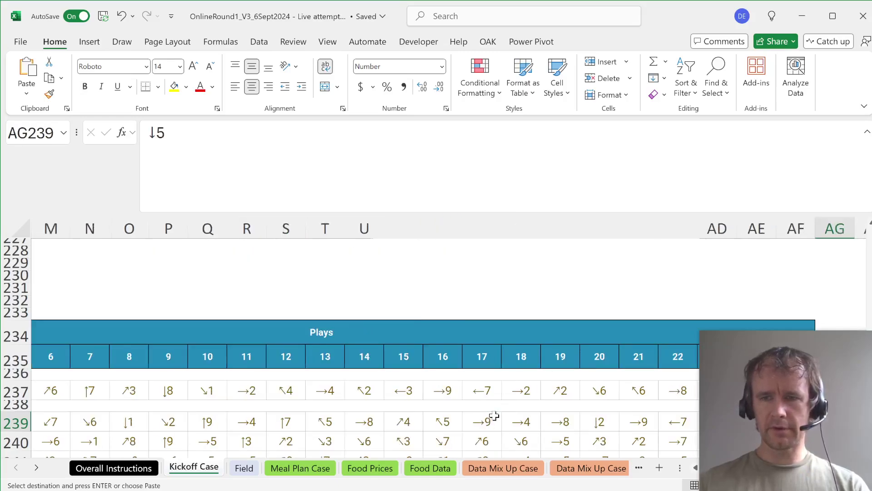
{"action": "key", "text": "Left"}
{"action": "key", "text": "ctrl+Left"}
{"action": "key", "text": "ctrl+Left"}
{"action": "key", "text": "ctrl+Left"}
{"action": "key", "text": "ctrl+Right"}
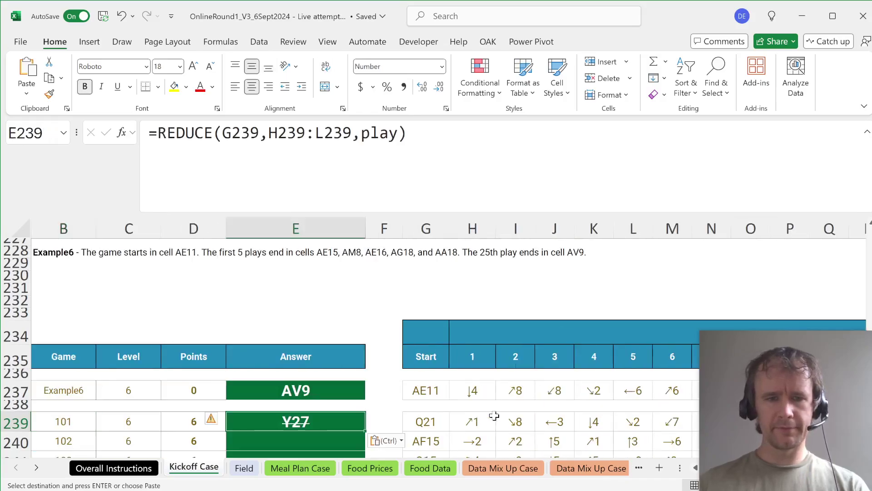
{"action": "left_click", "coordinate": [324, 133]}
{"action": "key", "text": "BackSpace"}
{"action": "type", "text": "af"}
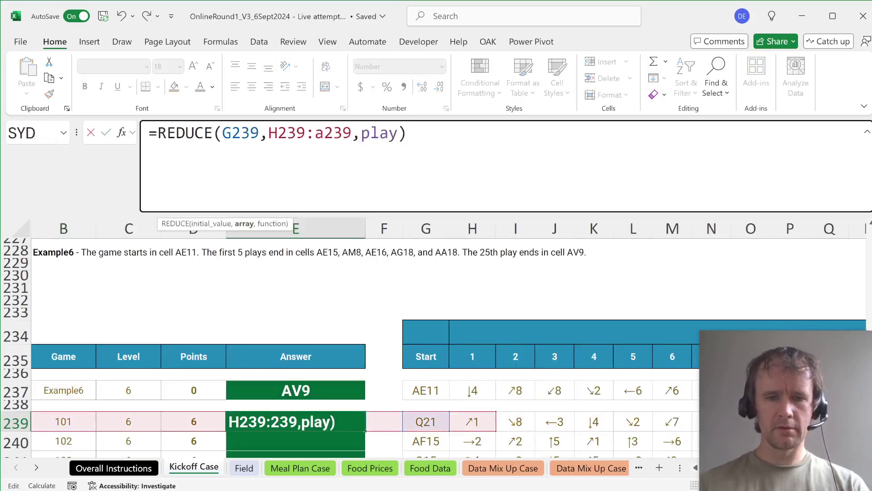
{"action": "key", "text": "Return"}
Step: Copy the E239 formula into the Example6 answer cell E237 to test it against the example
{"action": "key", "text": "Up"}
{"action": "key", "text": "ctrl+c"}
{"action": "key", "text": "ctrl+Up"}
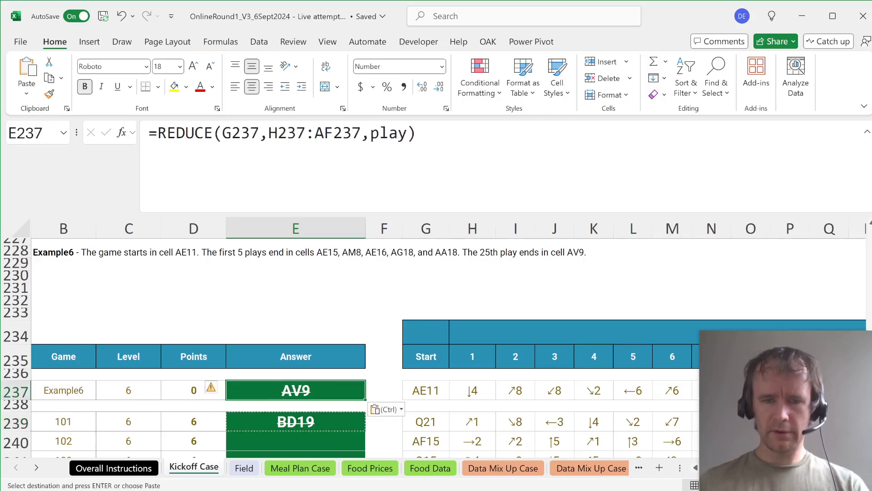
Step: Fill the REDUCE formula from E239 down through the Level 6 answers to E258
{"action": "key", "text": "ctrl+Down"}
{"action": "key", "text": "Left"}
{"action": "key", "text": "ctrl+Down"}
{"action": "key", "text": "Right"}
{"action": "key", "text": "ctrl+shift+Up"}
{"action": "key", "text": "ctrl+d"}
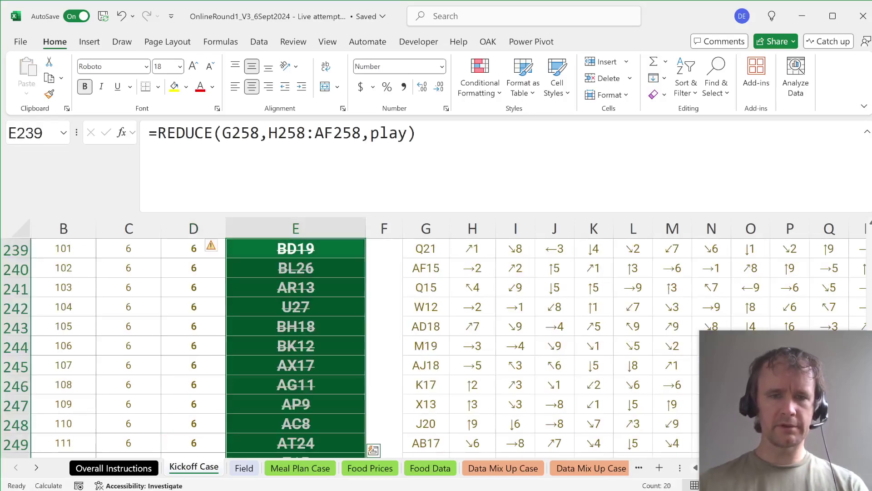
Step: Read the Level 7 first-touchdown rules, example and hints, and look over its table of plays
{"action": "scroll", "coordinate": [329, 340], "scroll_direction": "down", "scroll_amount": 6}
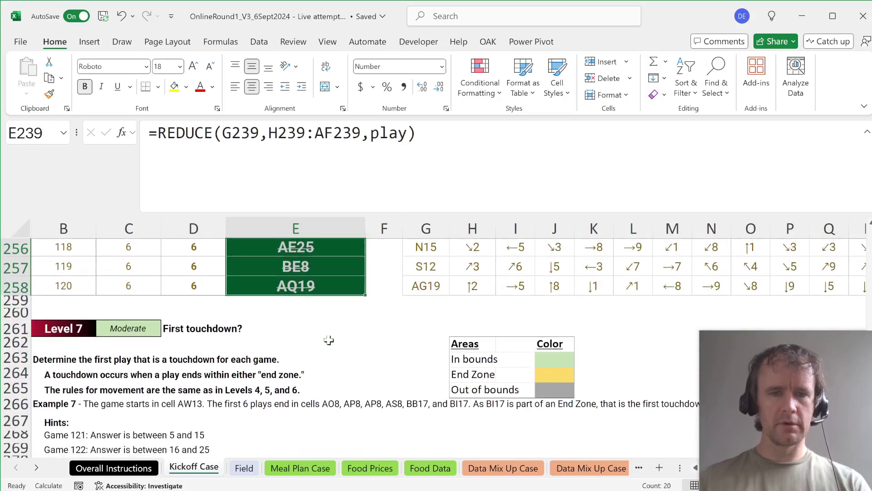
{"action": "scroll", "coordinate": [329, 340], "scroll_direction": "down", "scroll_amount": 3}
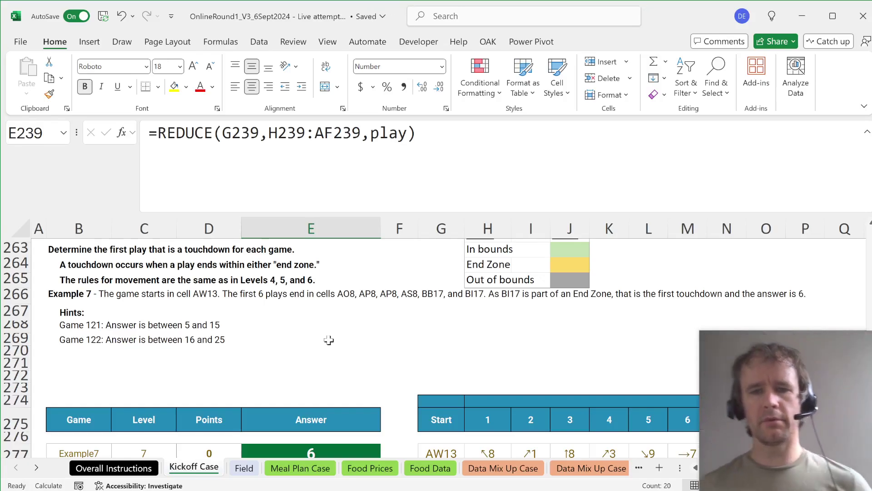
{"action": "scroll", "coordinate": [463, 387], "scroll_direction": "down", "scroll_amount": 1}
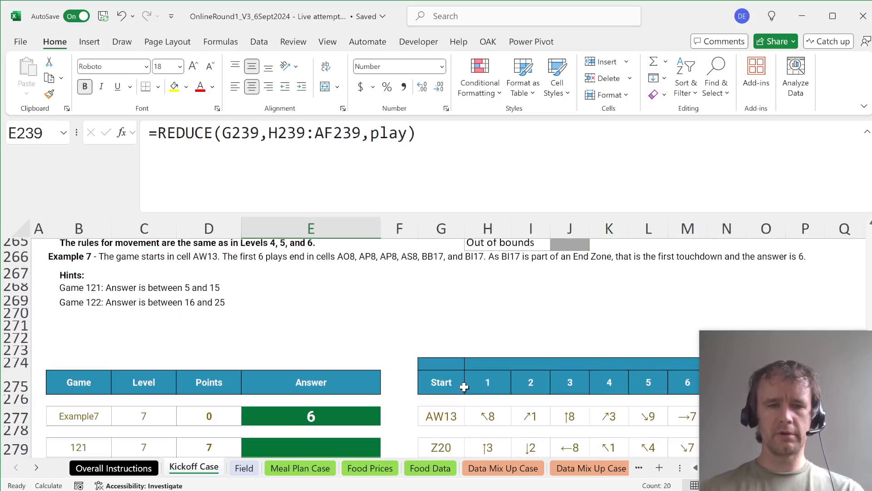
{"action": "key", "text": "ctrl+Page_Down"}
{"action": "key", "text": "ctrl+Page_Up"}
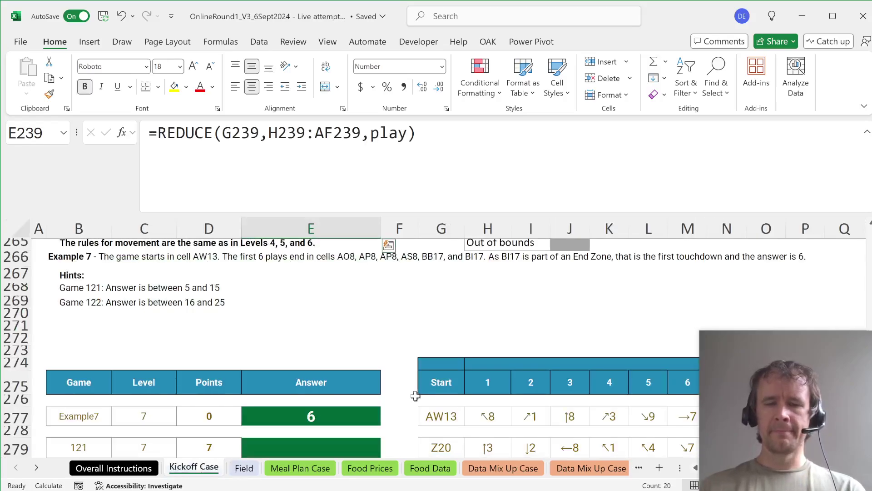
{"action": "scroll", "coordinate": [458, 384], "scroll_direction": "right", "scroll_amount": 3}
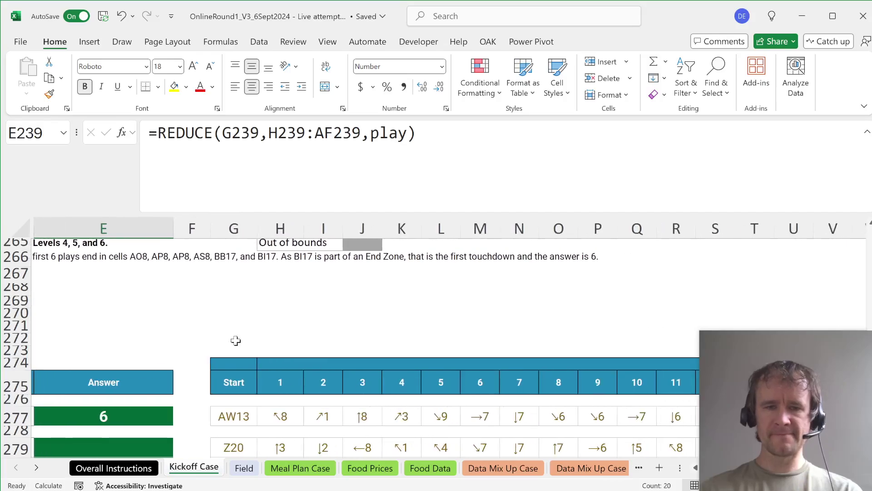
Step: Enter =SCAN(G277,H277:AF277,play) in H272 to list where each Example7 play ends
{"action": "left_click", "coordinate": [272, 341]}
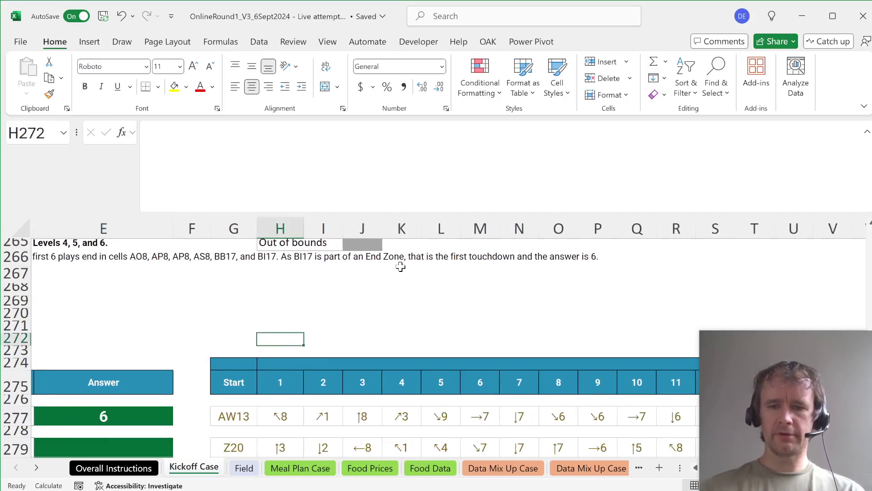
{"action": "type", "text": "=sc"}
{"action": "key", "text": "Tab"}
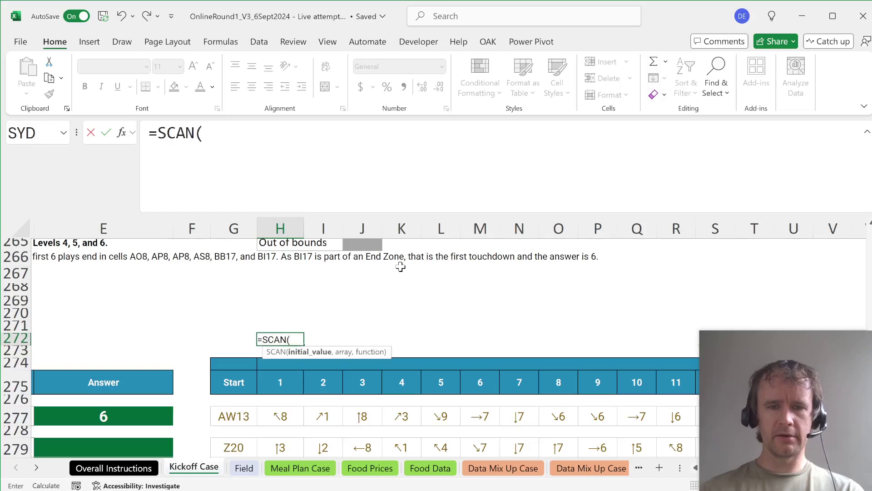
{"action": "key", "text": "Left"}
{"action": "key", "text": "Down"}
{"action": "key", "text": "Down"}
{"action": "key", "text": "Down"}
{"action": "key", "text": "Down"}
{"action": "key", "text": "Down"}
{"action": "type", "text": ","}
{"action": "key", "text": "Down"}
{"action": "key", "text": "Down"}
{"action": "key", "text": "Down"}
{"action": "key", "text": "Down"}
{"action": "key", "text": "Down"}
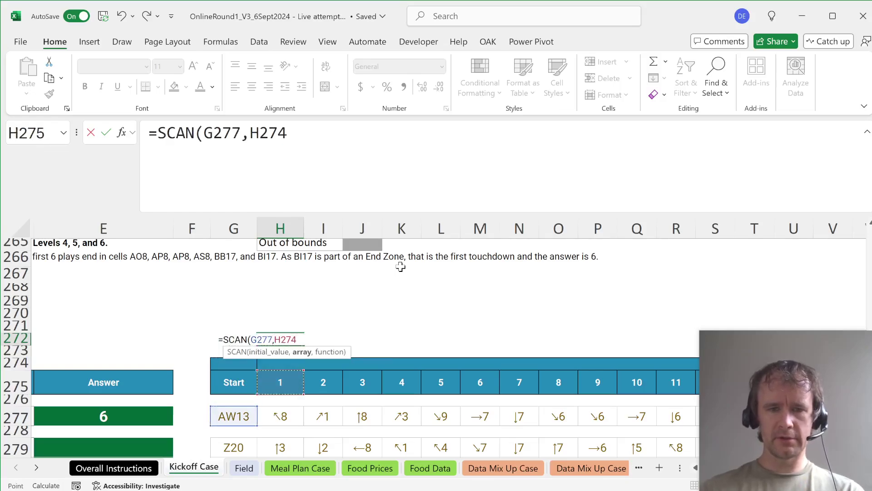
{"action": "key", "text": "ctrl+shift+Right"}
{"action": "type", "text": ",pl"}
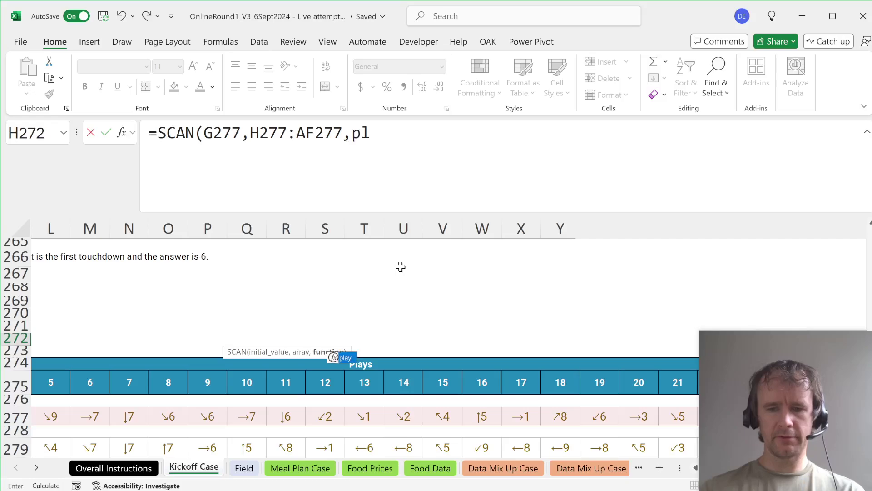
{"action": "type", "text": "ay"}
{"action": "key", "text": "Return"}
{"action": "key", "text": "Up"}
{"action": "key", "text": "Left"}
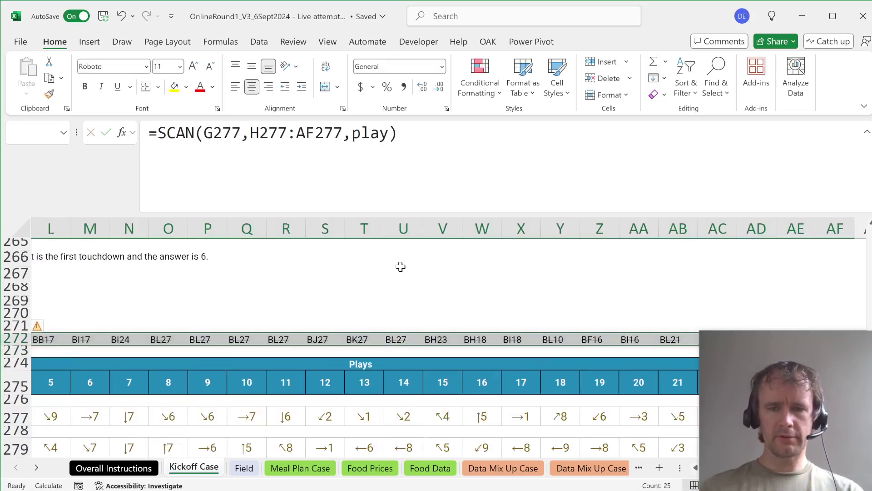
{"action": "key", "text": "Right"}
{"action": "key", "text": "Up"}
{"action": "key", "text": "Down"}
{"action": "key", "text": "Up"}
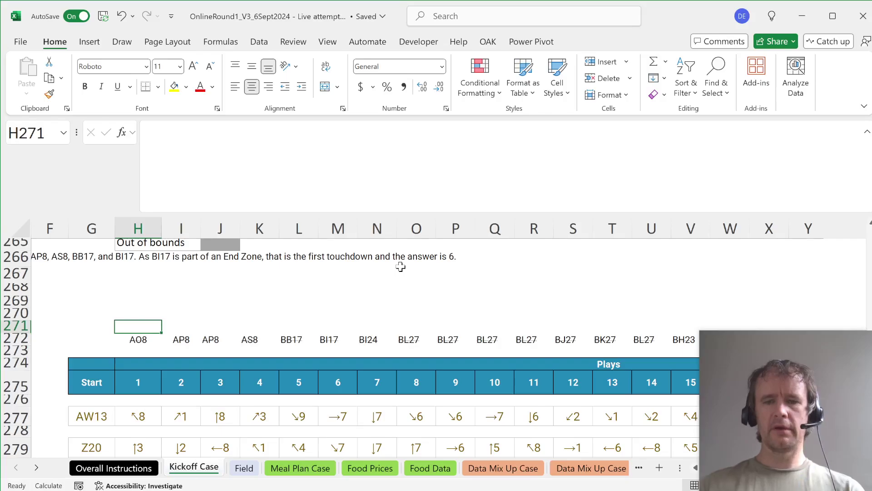
{"action": "type", "text": "=map"}
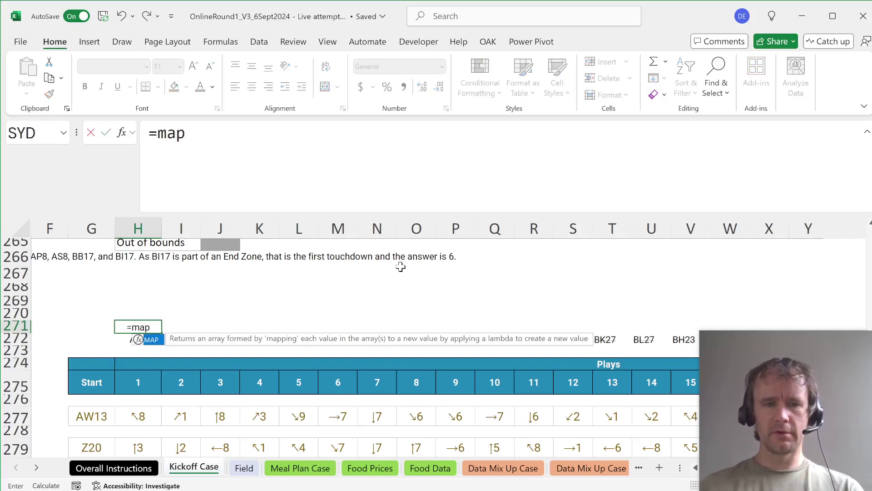
{"action": "key", "text": "Escape"}
{"action": "key", "text": "Escape"}
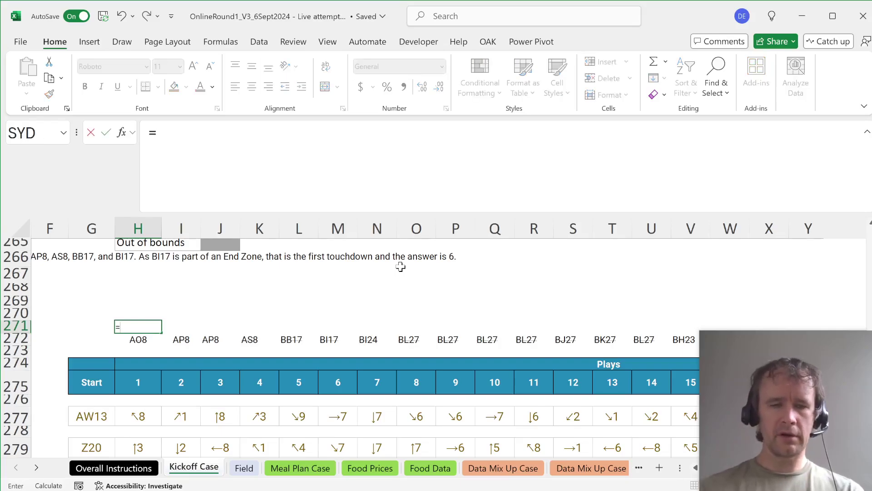
{"action": "key", "text": "Escape"}
Step: Check on the Field sheet which letter marks the end zone cells, such as E8
{"action": "key", "text": "ctrl+Page_Down"}
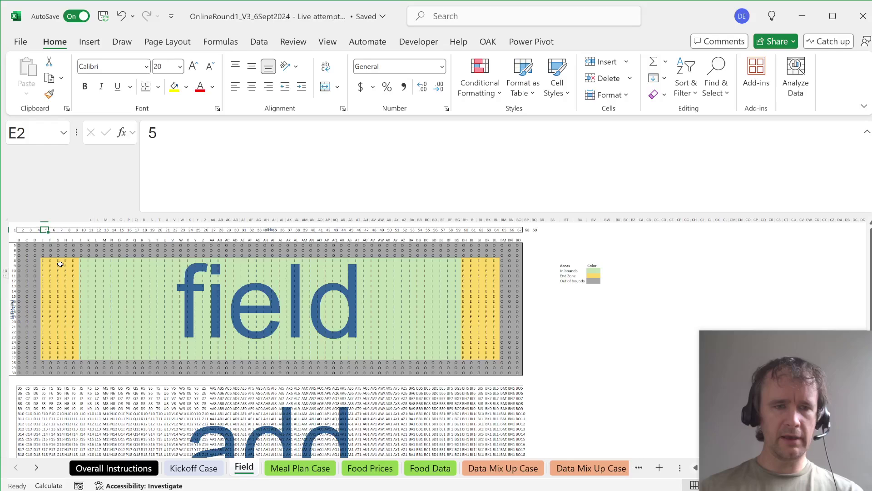
{"action": "left_click", "coordinate": [59, 265]}
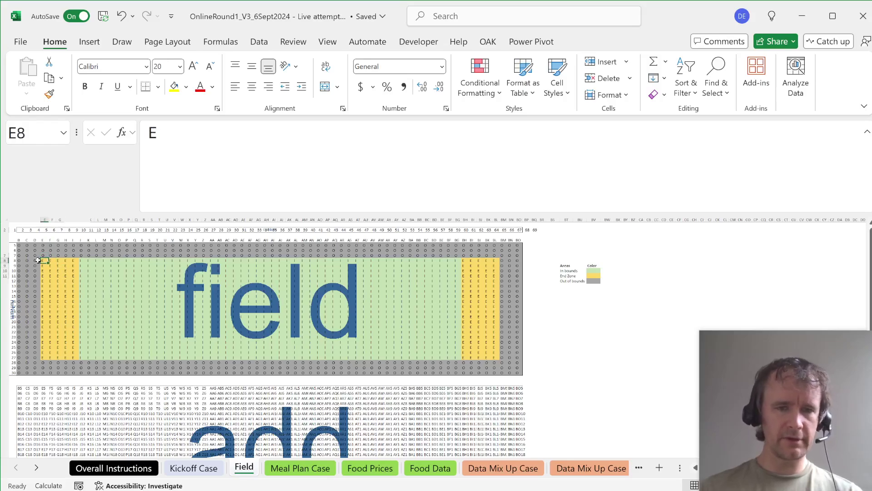
{"action": "key", "text": "ctrl+Page_Up"}
Step: Enter =COUNTIFS(field,"E",add,H272#) in H271 to flag the plays ending in an end zone, and look along the flags
{"action": "type", "text": "="}
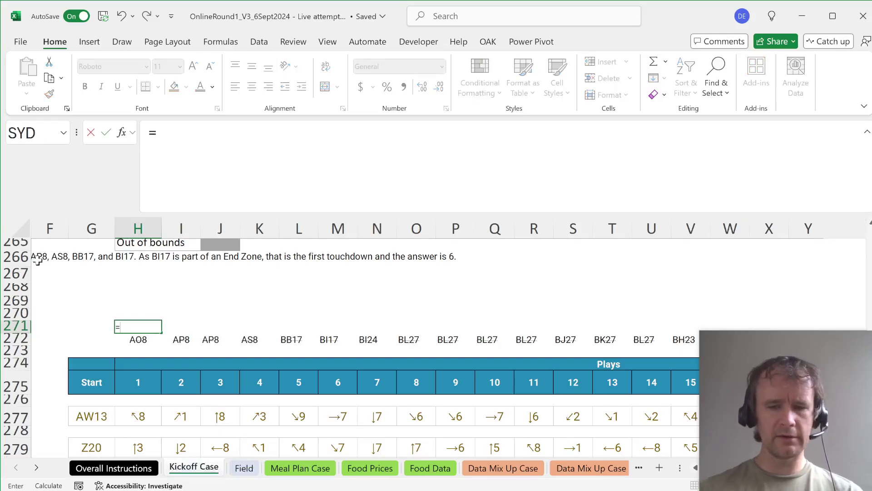
{"action": "type", "text": "count"}
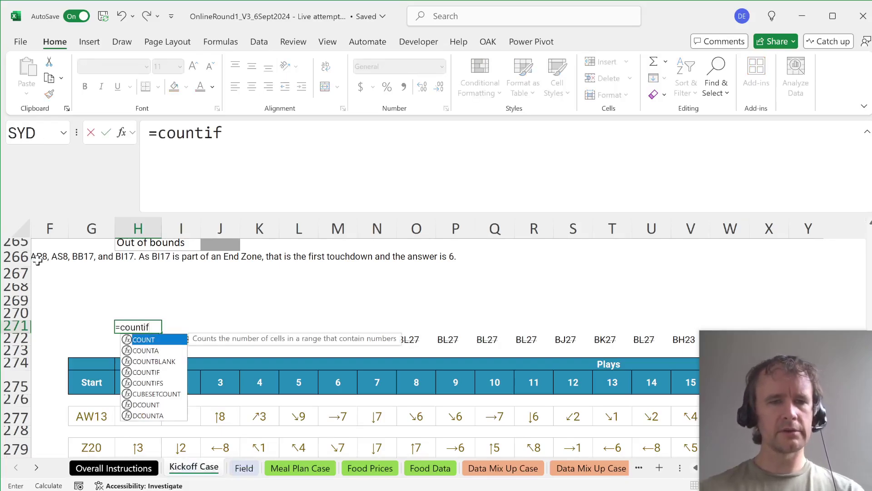
{"action": "type", "text": "if"}
{"action": "key", "text": "Down"}
{"action": "key", "text": "Tab"}
{"action": "type", "text": "f"}
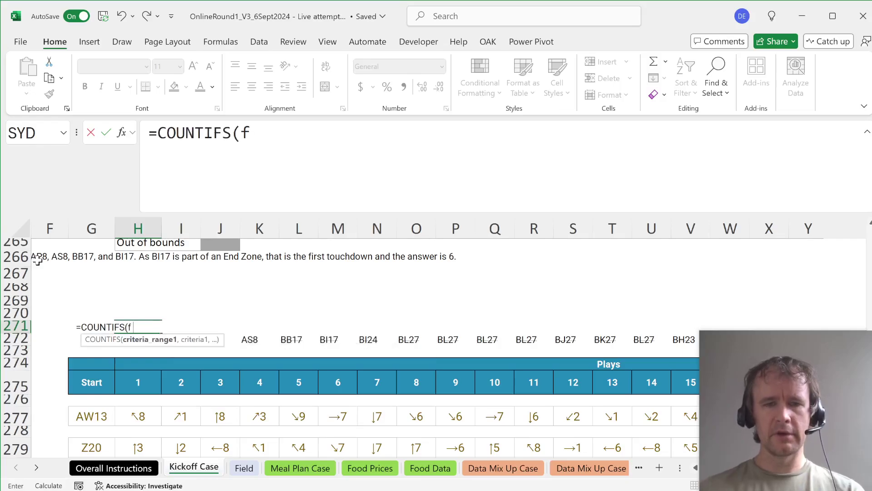
{"action": "type", "text": "ield,"}
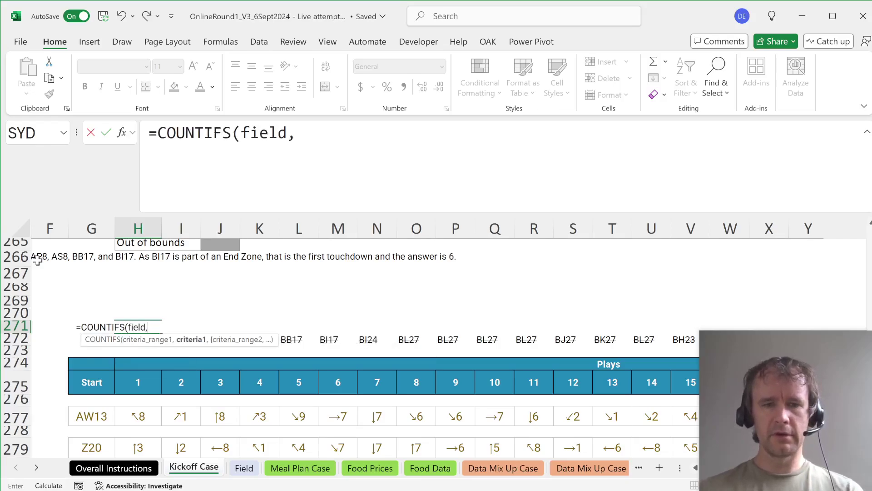
{"action": "type", "text": "\"E\",add,"}
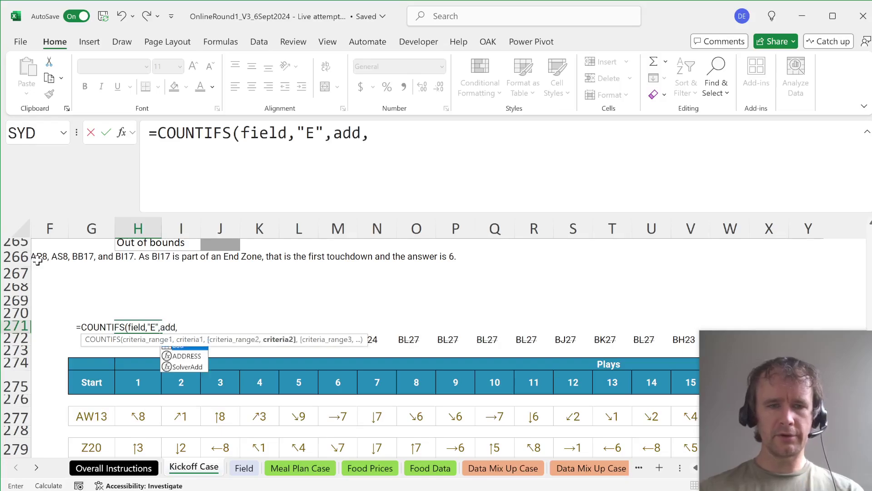
{"action": "key", "text": "Down"}
{"action": "type", "text": "#"}
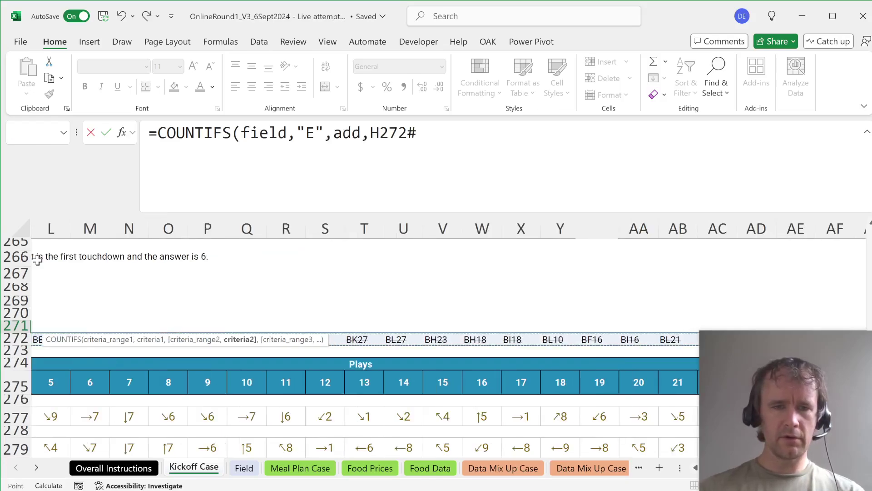
{"action": "key", "text": "Return"}
{"action": "key", "text": "Up"}
{"action": "key", "text": "Right"}
{"action": "key", "text": "Right"}
{"action": "key", "text": "Right"}
{"action": "key", "text": "Right"}
{"action": "key", "text": "Right"}
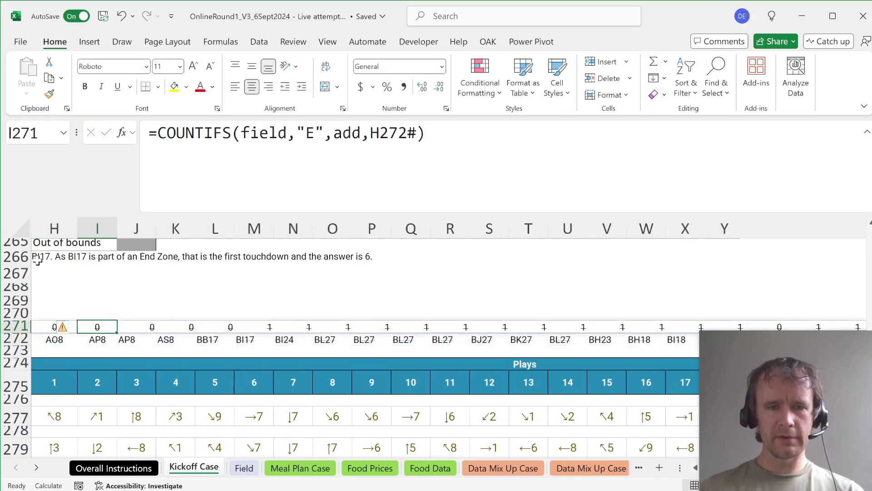
{"action": "key", "text": "Right"}
{"action": "key", "text": "Left"}
{"action": "key", "text": "ctrl+Left"}
{"action": "key", "text": "ctrl+Left"}
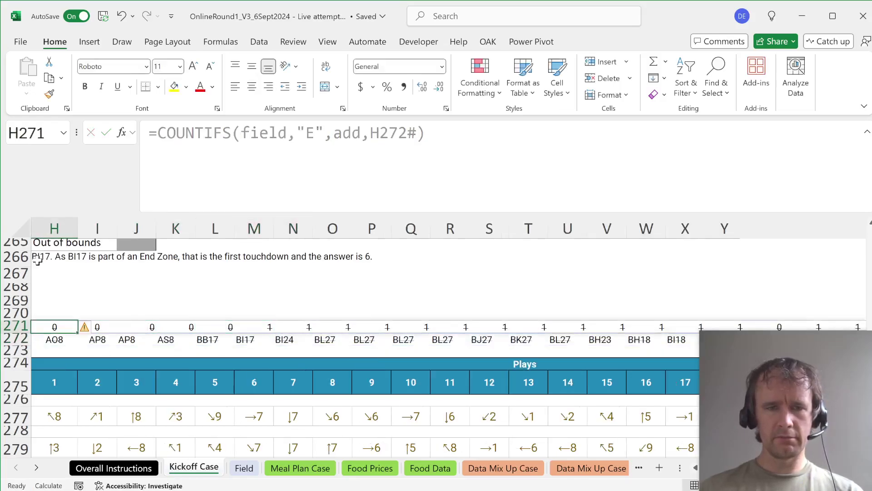
Step: Move the SCAN expression out of H272 into H271's COUNTIFS formula, replacing the H272# reference
{"action": "key", "text": "ctrl+Right"}
{"action": "key", "text": "Down"}
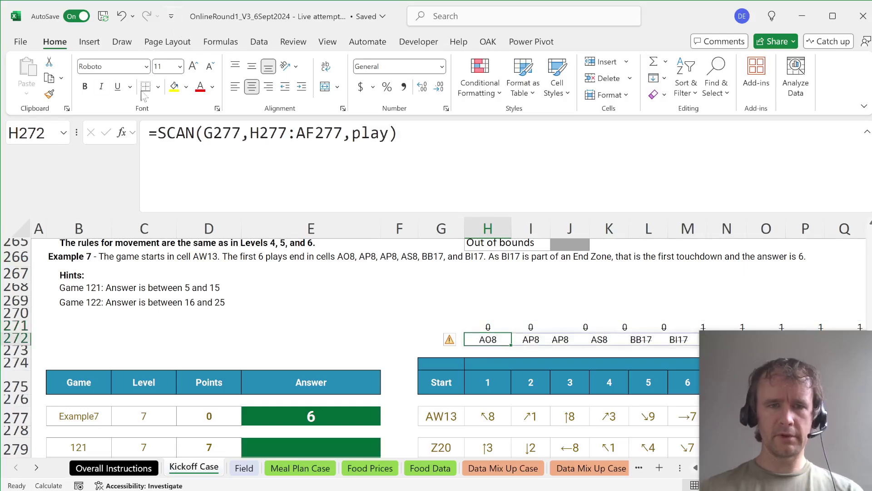
{"action": "key", "text": "F2"}
{"action": "key", "text": "Home"}
{"action": "key", "text": "Right"}
{"action": "key", "text": "Right"}
{"action": "key", "text": "shift+End"}
{"action": "key", "text": "ctrl+c"}
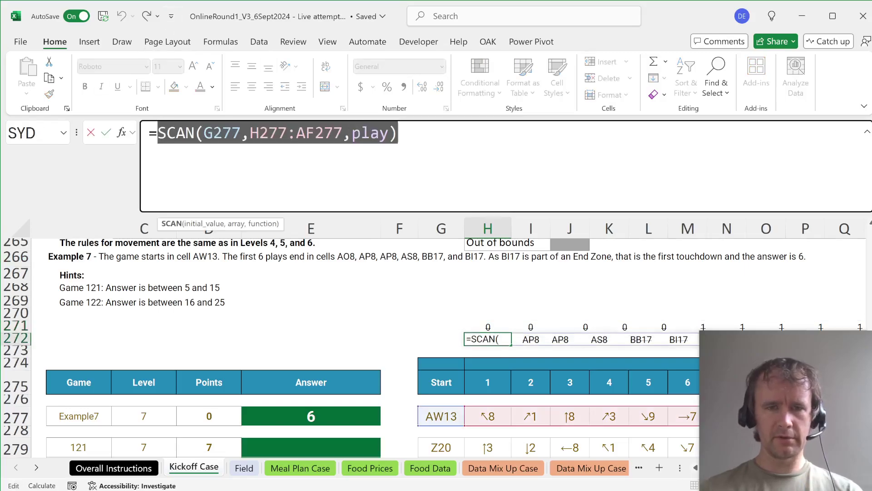
{"action": "key", "text": "Delete"}
{"action": "key", "text": "ctrl+Return"}
{"action": "key", "text": "Up"}
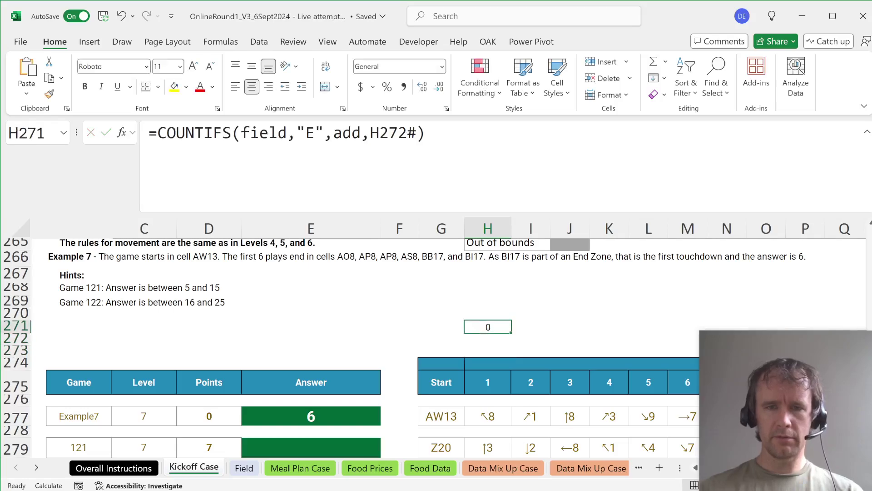
{"action": "double_click", "coordinate": [393, 133]}
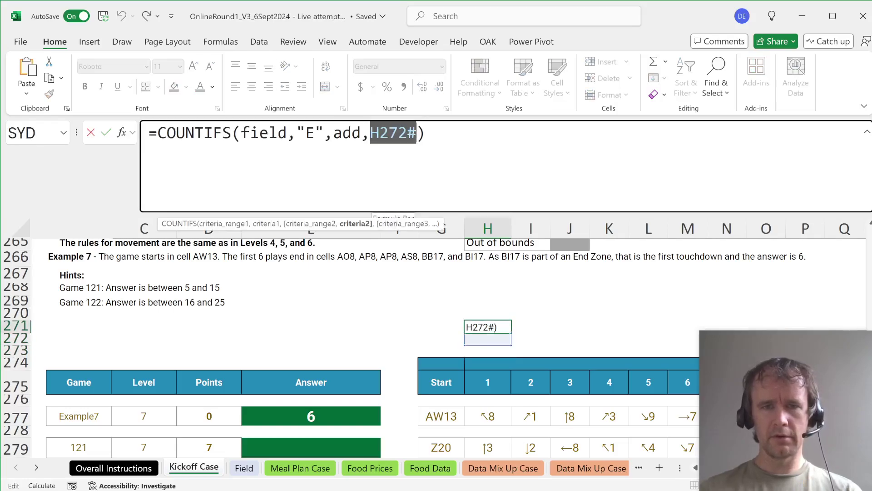
{"action": "key", "text": "ctrl+v"}
{"action": "key", "text": "Return"}
{"action": "key", "text": "Up"}
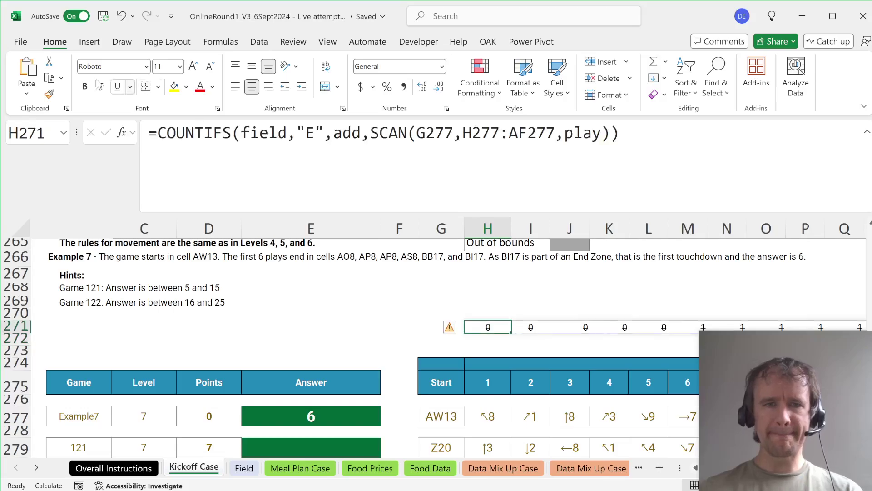
Step: Wrap the COUNTIFS formula in H271 in XMATCH with lookup value 1 to return the first touchdown play
{"action": "key", "text": "F2"}
{"action": "key", "text": "Home"}
{"action": "key", "text": "Right"}
{"action": "type", "text": "xl"}
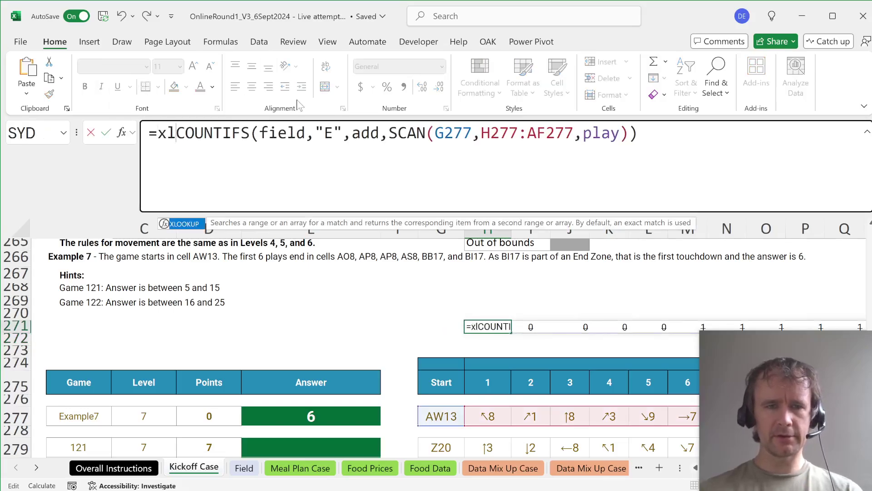
{"action": "key", "text": "BackSpace"}
{"action": "type", "text": "m"}
{"action": "key", "text": "Tab"}
{"action": "type", "text": "1,"}
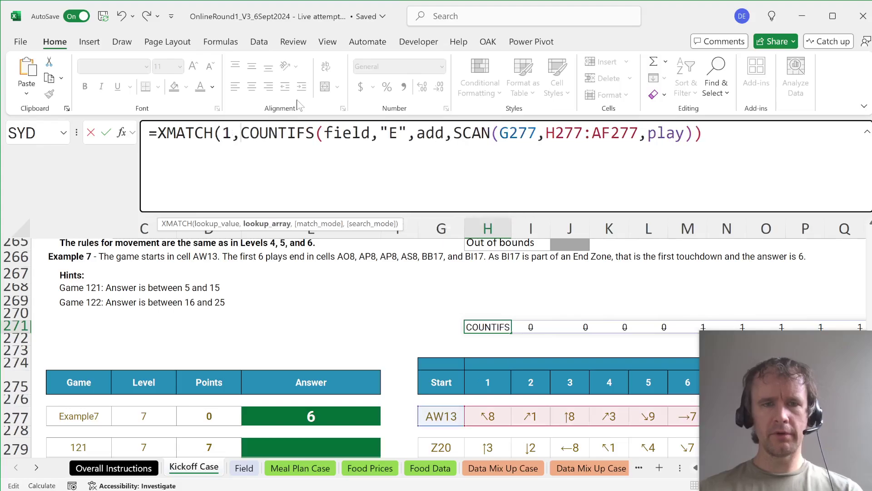
{"action": "type", "text": ")"}
{"action": "key", "text": "Return"}
{"action": "key", "text": "Up"}
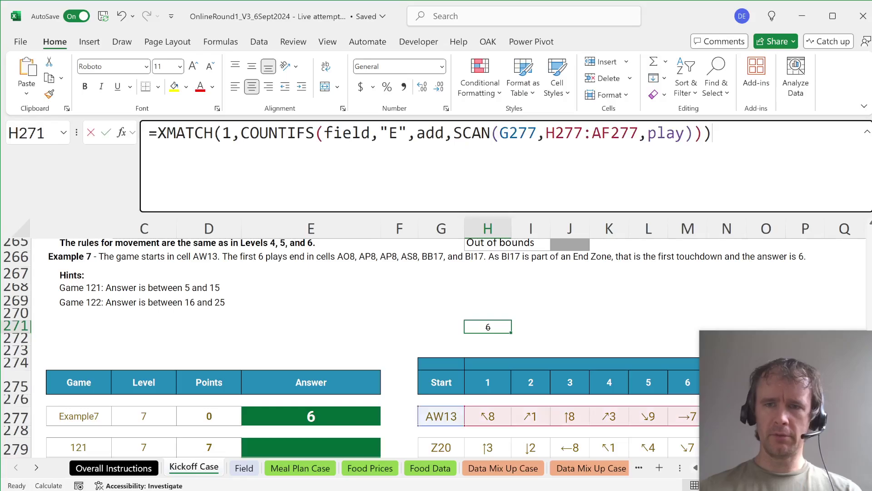
Step: Move the XMATCH formula text from H271 into the Example7 answer cell E277
{"action": "key", "text": "F2"}
{"action": "key", "text": "shift+Home"}
{"action": "key", "text": "ctrl+x"}
{"action": "key", "text": "Return"}
{"action": "key", "text": "Left"}
{"action": "key", "text": "Down"}
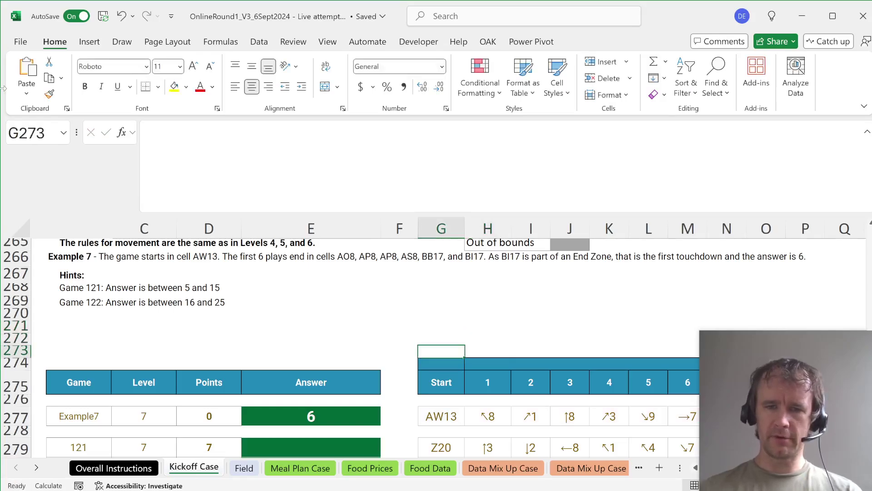
{"action": "key", "text": "Left"}
{"action": "key", "text": "Down"}
{"action": "key", "text": "Down"}
{"action": "key", "text": "Down"}
{"action": "key", "text": "Left"}
{"action": "key", "text": "Down"}
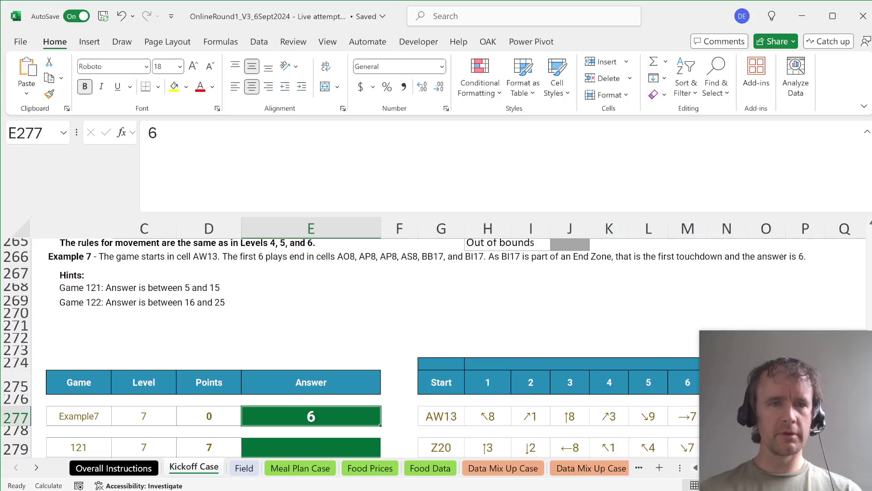
{"action": "key", "text": "Down"}
{"action": "key", "text": "Up"}
Step: Copy the E277 formula into all Level 7 answer cells from E279 down
{"action": "key", "text": "ctrl+c"}
{"action": "key", "text": "Down"}
{"action": "key", "text": "Down"}
{"action": "key", "text": "ctrl+v"}
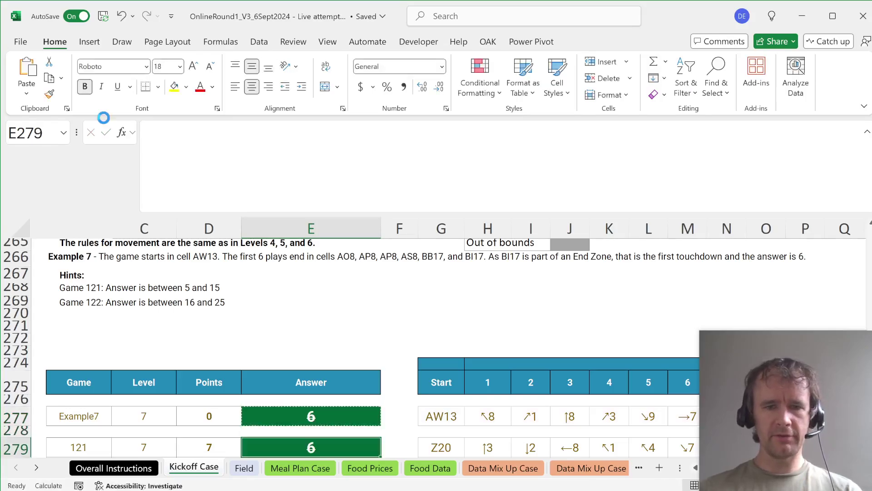
{"action": "key", "text": "Left"}
{"action": "key", "text": "ctrl+Down"}
{"action": "key", "text": "Right"}
{"action": "key", "text": "ctrl+shift+Up"}
{"action": "key", "text": "ctrl+v"}
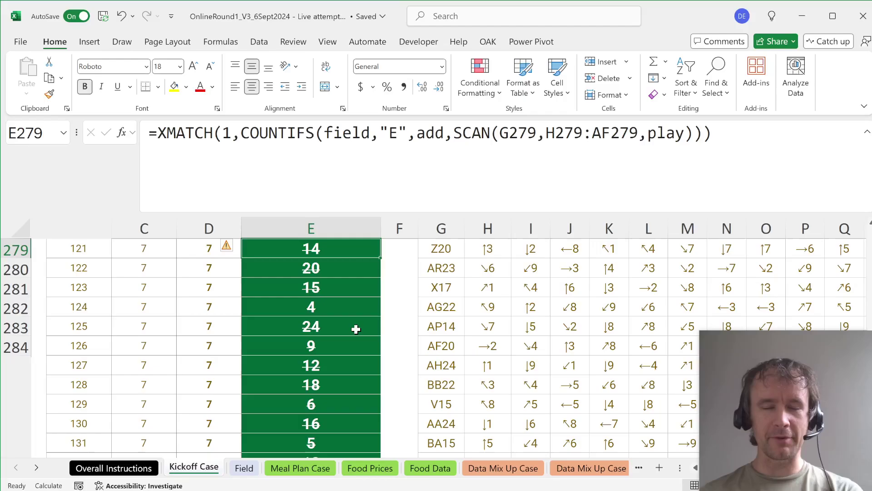
Step: Locate the Bonus 2 question about the most frequent Level 2 number and select its answer cell E26
{"action": "scroll", "coordinate": [356, 329], "scroll_direction": "up", "scroll_amount": 20}
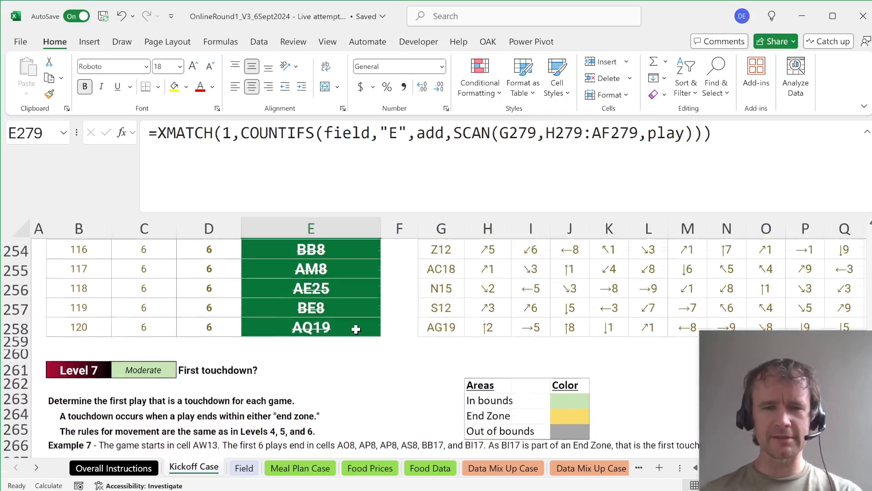
{"action": "scroll", "coordinate": [355, 329], "scroll_direction": "up", "scroll_amount": 10}
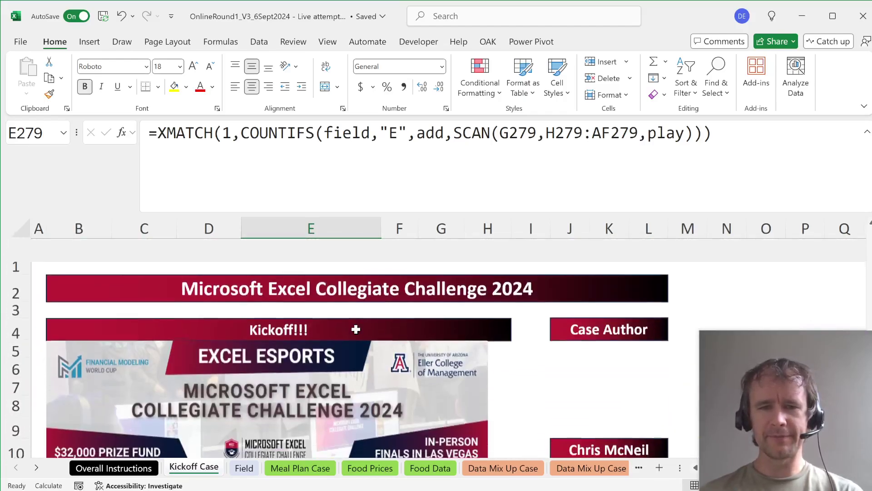
{"action": "scroll", "coordinate": [356, 329], "scroll_direction": "down", "scroll_amount": 7}
{"action": "scroll", "coordinate": [355, 329], "scroll_direction": "down", "scroll_amount": 1}
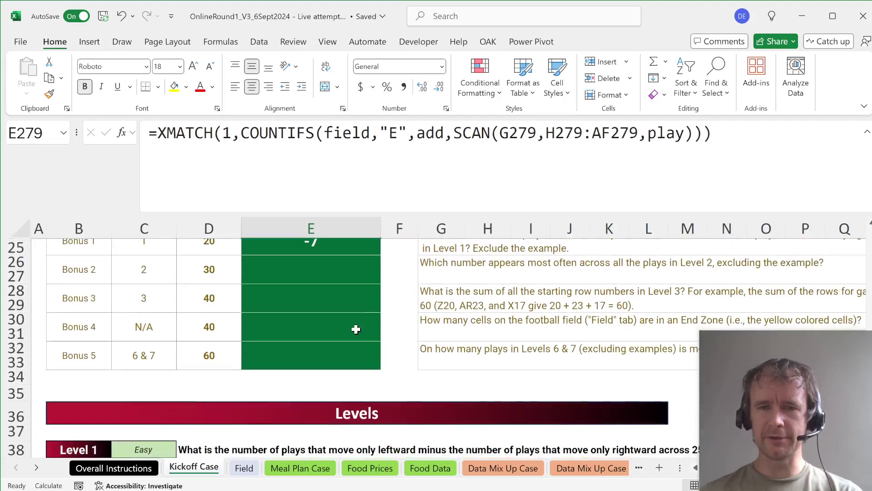
{"action": "left_click", "coordinate": [332, 274]}
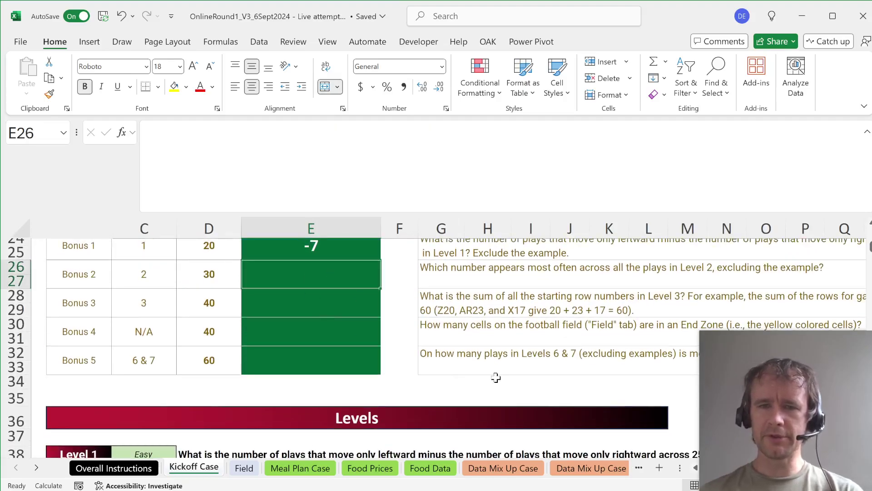
Step: Check the longest play text in Level 2 by entering =MAX(LEN(G87:AE106)) in AG87
{"action": "scroll", "coordinate": [495, 377], "scroll_direction": "down", "scroll_amount": 18}
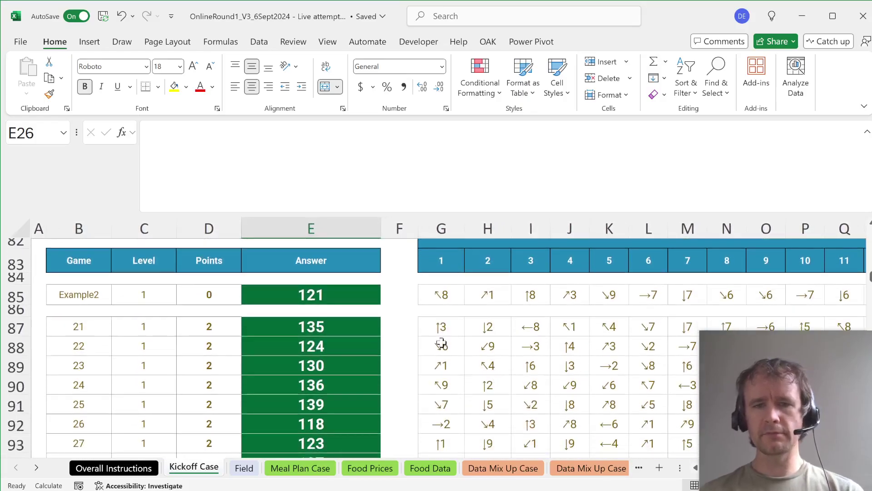
{"action": "left_click", "coordinate": [444, 326]}
{"action": "key", "text": "Right"}
{"action": "key", "text": "Right"}
{"action": "key", "text": "Right"}
{"action": "key", "text": "Right"}
{"action": "key", "text": "Right"}
{"action": "key", "text": "Right"}
{"action": "key", "text": "Right"}
{"action": "key", "text": "Right"}
{"action": "key", "text": "Right"}
{"action": "key", "text": "Right"}
{"action": "key", "text": "Right"}
{"action": "key", "text": "Right"}
{"action": "key", "text": "Right"}
{"action": "key", "text": "Right"}
{"action": "key", "text": "Right"}
{"action": "key", "text": "Right"}
{"action": "key", "text": "Right"}
{"action": "key", "text": "Right"}
{"action": "key", "text": "Right"}
{"action": "key", "text": "Right"}
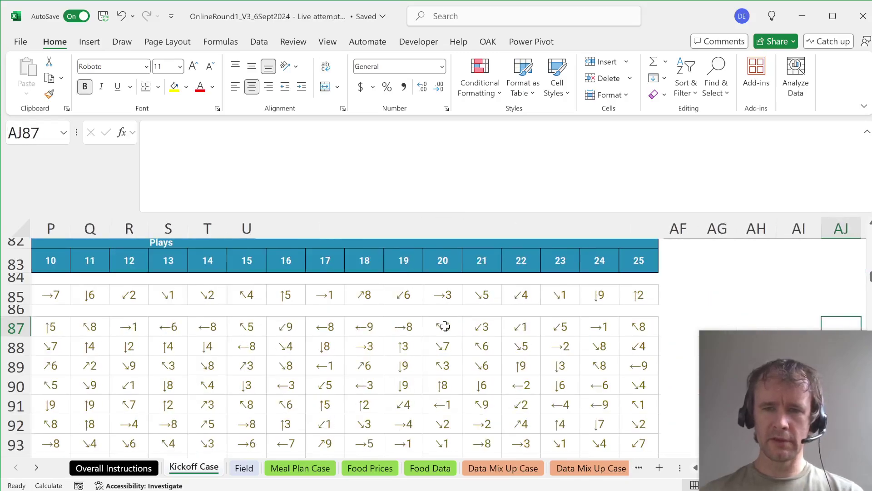
{"action": "key", "text": "Left"}
{"action": "key", "text": "Left"}
{"action": "key", "text": "Left"}
{"action": "key", "text": "Left"}
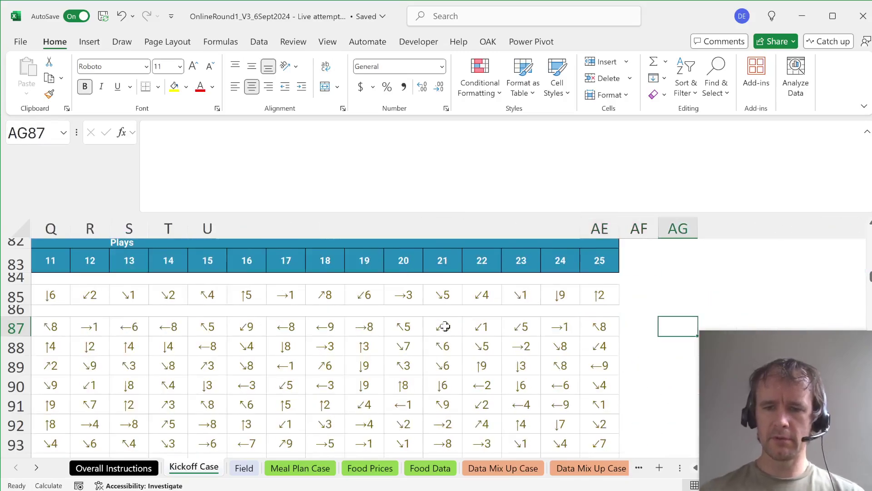
{"action": "type", "text": "=max"}
{"action": "key", "text": "Tab"}
{"action": "type", "text": "len"}
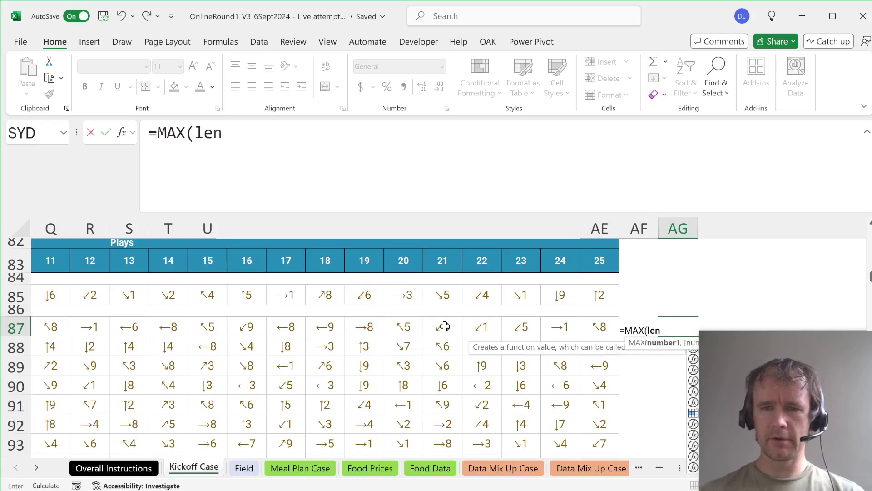
{"action": "key", "text": "Tab"}
{"action": "key", "text": "Left"}
{"action": "key", "text": "Left"}
{"action": "key", "text": "ctrl+shift+Down"}
{"action": "key", "text": "ctrl+shift+Left"}
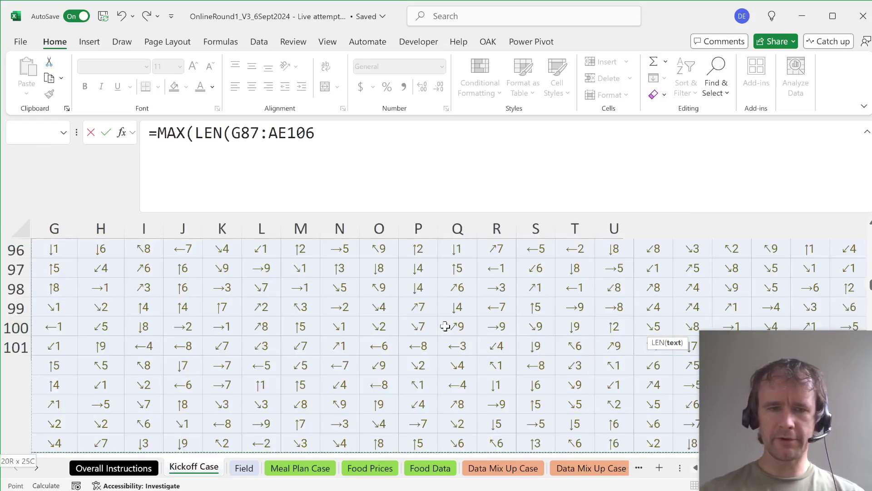
{"action": "type", "text": ")"}
{"action": "key", "text": "Return"}
{"action": "key", "text": "Return"}
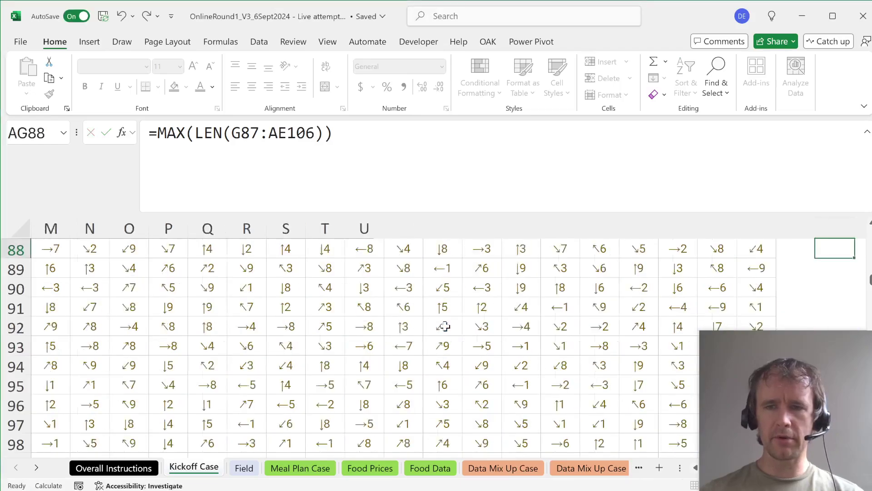
{"action": "key", "text": "Right"}
{"action": "key", "text": "Right"}
{"action": "key", "text": "Left"}
{"action": "key", "text": "Left"}
{"action": "key", "text": "Up"}
{"action": "key", "text": "Up"}
{"action": "key", "text": "Down"}
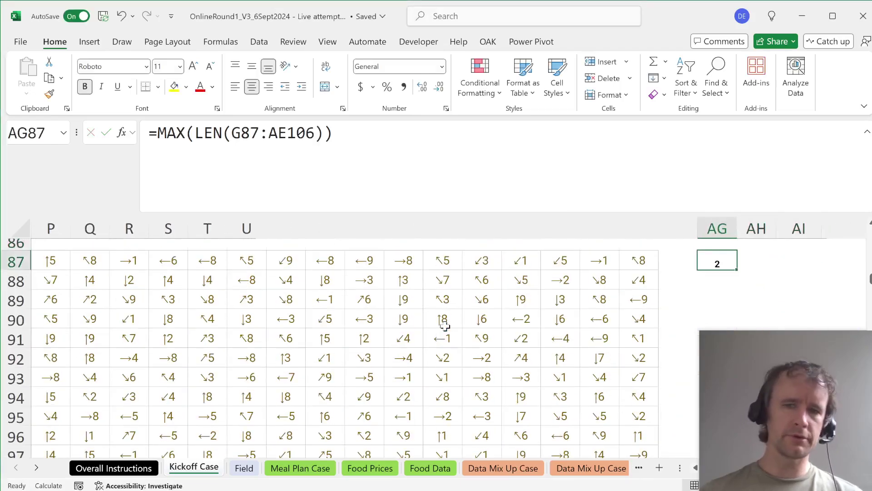
{"action": "key", "text": "F2"}
{"action": "key", "text": "Escape"}
Step: Enter =TOCOL(RIGHT(G87:AE106)) in AG87 to stack the last digit of every Level 2 play in one column
{"action": "type", "text": "="}
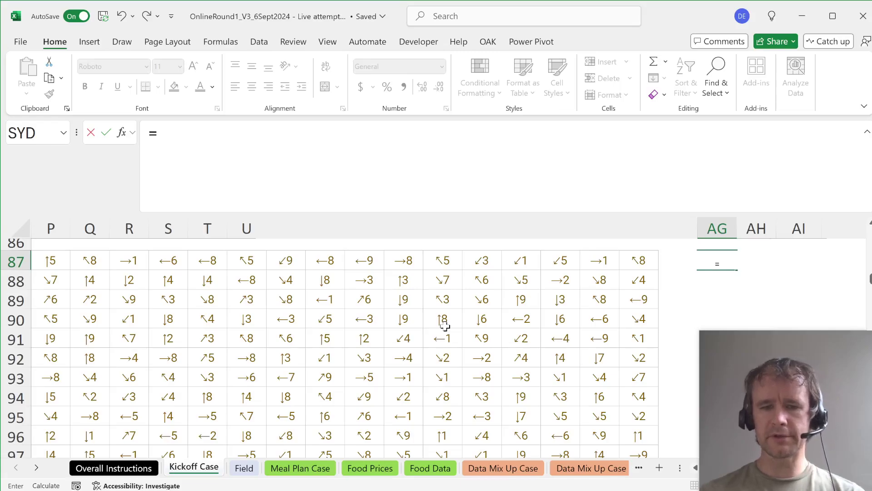
{"action": "type", "text": "toc"}
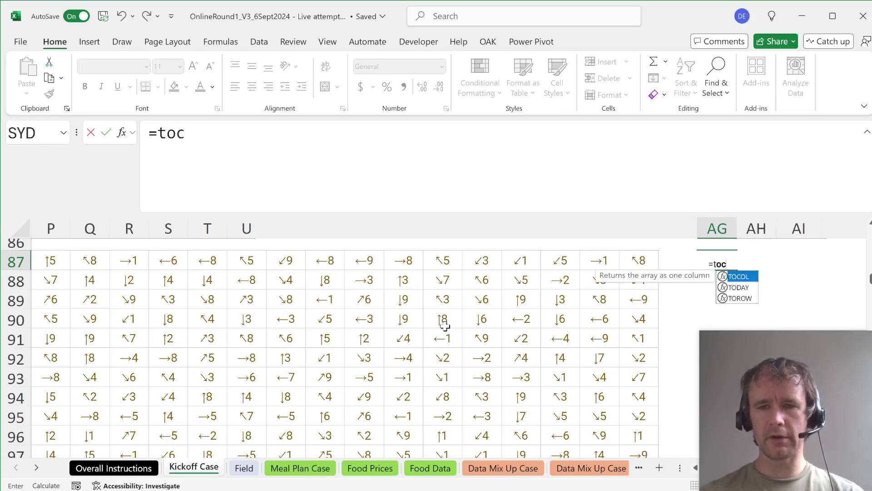
{"action": "key", "text": "Tab"}
{"action": "type", "text": "righ"}
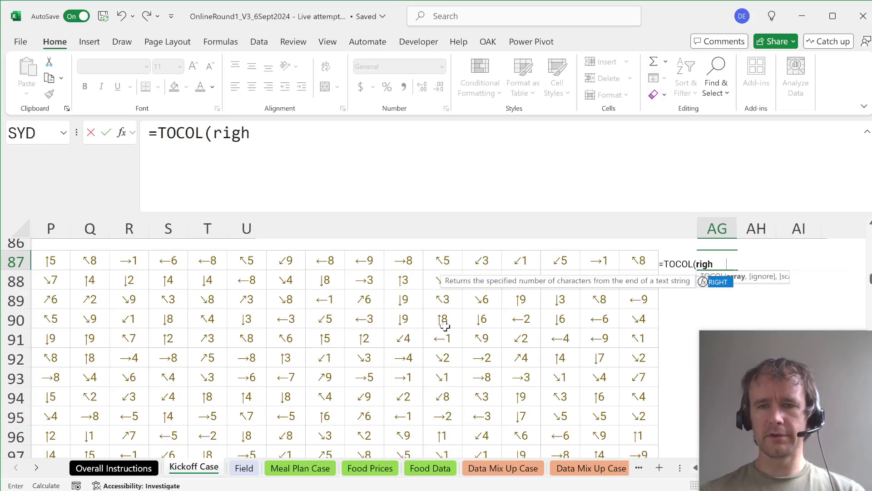
{"action": "key", "text": "Tab"}
{"action": "key", "text": "Left"}
{"action": "key", "text": "Left"}
{"action": "key", "text": "ctrl+shift+Down"}
{"action": "key", "text": "ctrl+shift+Left"}
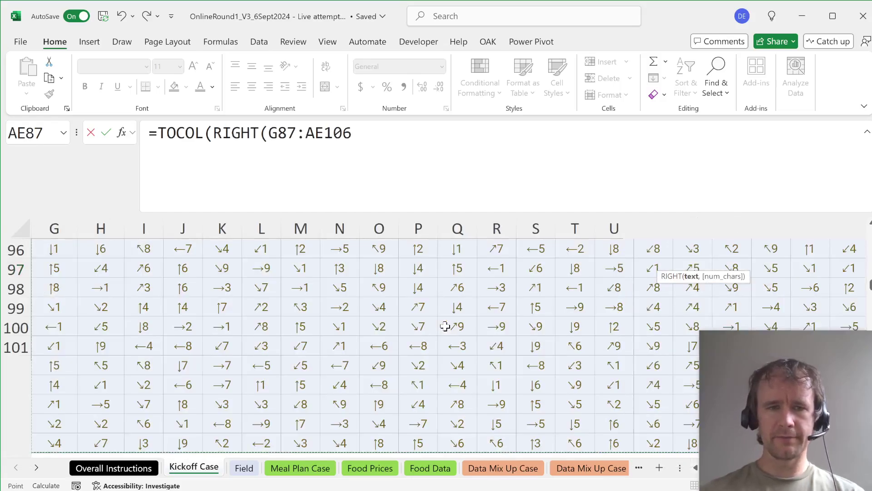
{"action": "key", "text": "Return"}
{"action": "key", "text": "Return"}
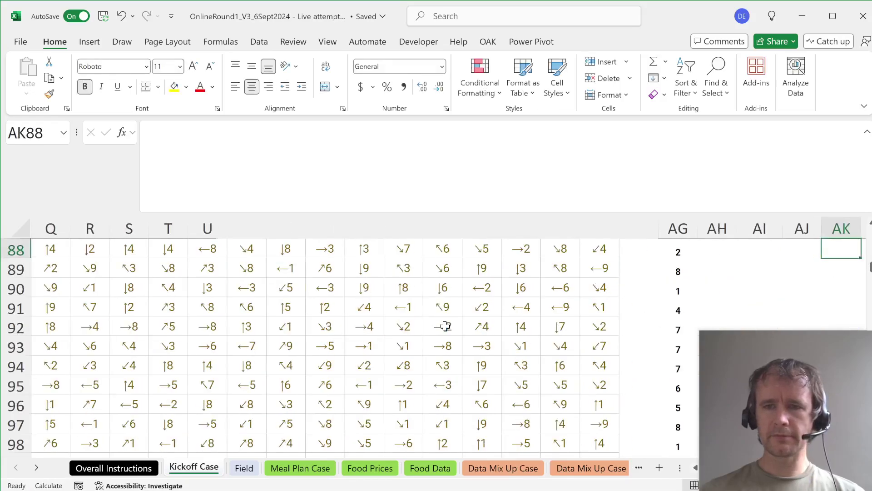
Step: Examine how far the spilled column of play digits extends down from AG87
{"action": "key", "text": "Up"}
{"action": "key", "text": "Left"}
{"action": "key", "text": "Left"}
{"action": "key", "text": "Left"}
{"action": "key", "text": "Left"}
{"action": "key", "text": "ctrl+shift+Down"}
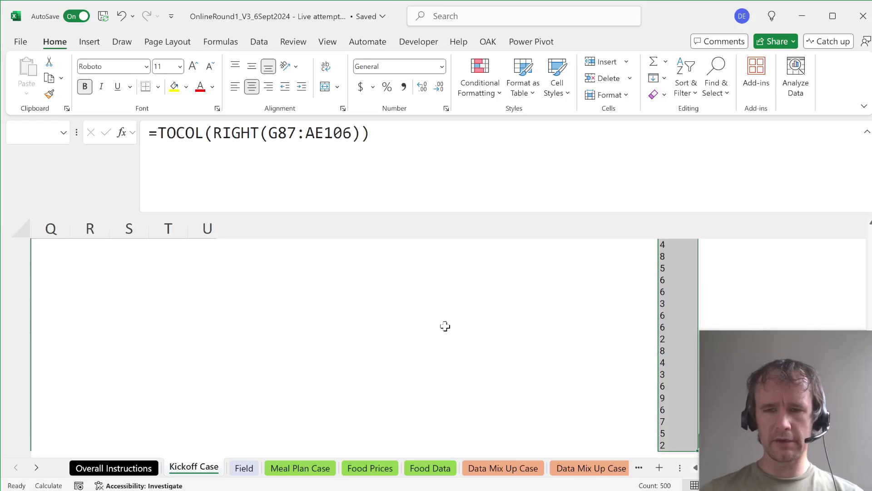
{"action": "key", "text": "Up"}
{"action": "key", "text": "Up"}
{"action": "key", "text": "Down"}
{"action": "key", "text": "Down"}
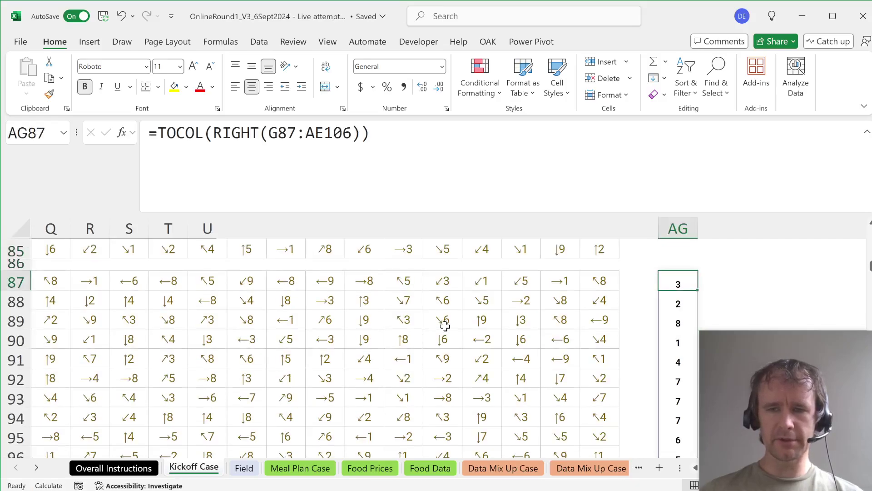
Step: Enter =UNIQUE(AG87#) in AJ87 to list the distinct play digits
{"action": "key", "text": "Right"}
{"action": "key", "text": "Right"}
{"action": "key", "text": "Right"}
{"action": "key", "text": "Right"}
{"action": "key", "text": "Right"}
{"action": "key", "text": "Right"}
{"action": "key", "text": "Right"}
{"action": "key", "text": "Right"}
{"action": "key", "text": "Right"}
{"action": "key", "text": "Right"}
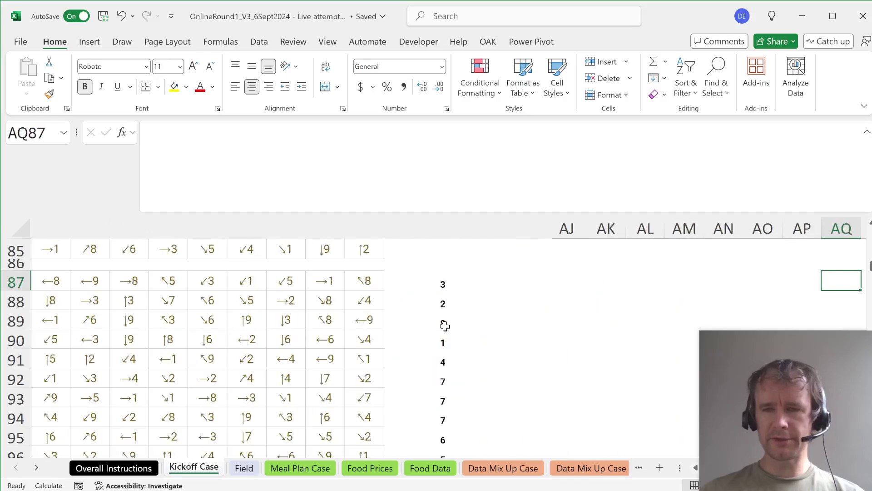
{"action": "key", "text": "Left"}
{"action": "key", "text": "Left"}
{"action": "key", "text": "Left"}
{"action": "key", "text": "Left"}
{"action": "key", "text": "Left"}
{"action": "key", "text": "Left"}
{"action": "key", "text": "Left"}
{"action": "key", "text": "Left"}
{"action": "key", "text": "Left"}
{"action": "key", "text": "Left"}
{"action": "key", "text": "Right"}
{"action": "key", "text": "Right"}
{"action": "key", "text": "Right"}
{"action": "type", "text": "=uni"}
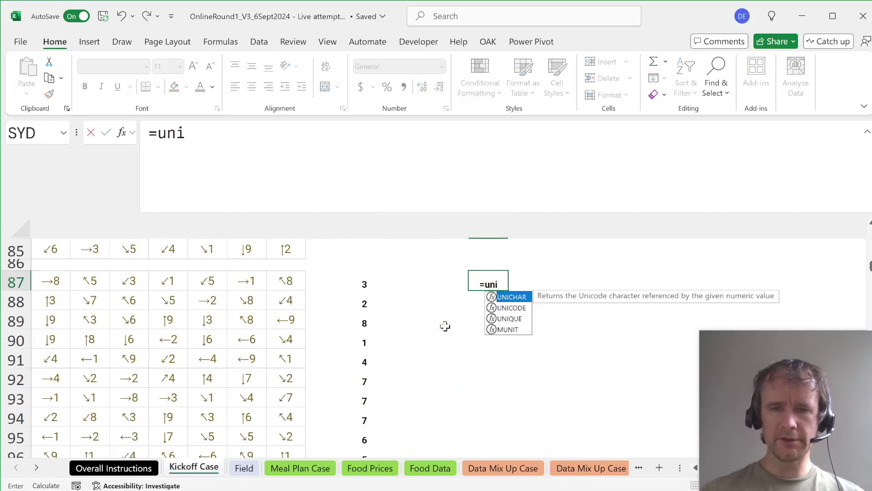
{"action": "type", "text": "q"}
{"action": "key", "text": "Tab"}
{"action": "key", "text": "Left"}
{"action": "key", "text": "Left"}
{"action": "key", "text": "Left"}
{"action": "key", "text": "ctrl+shift+Down"}
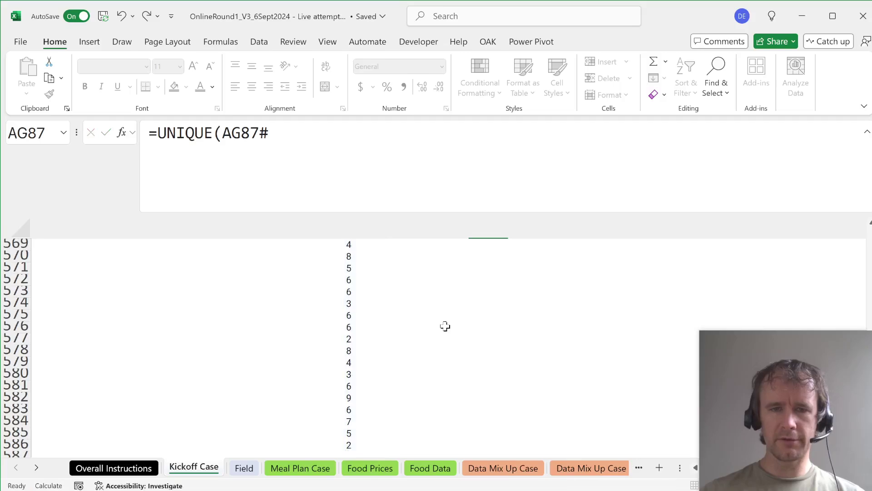
{"action": "key", "text": "Return"}
{"action": "key", "text": "Up"}
{"action": "key", "text": "Up"}
{"action": "key", "text": "Down"}
{"action": "key", "text": "ctrl+shift+Down"}
{"action": "key", "text": "Left"}
{"action": "key", "text": "Right"}
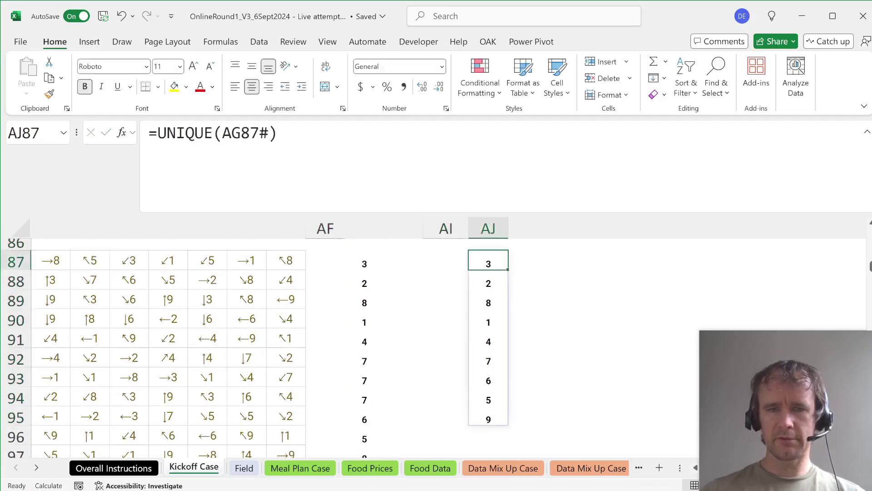
Step: Wrap the UNIQUE formula in AJ87 in SORT so the distinct digits are listed in ascending order
{"action": "key", "text": "F2"}
{"action": "key", "text": "Home"}
{"action": "key", "text": "Right"}
{"action": "type", "text": "sort"}
{"action": "key", "text": "Tab"}
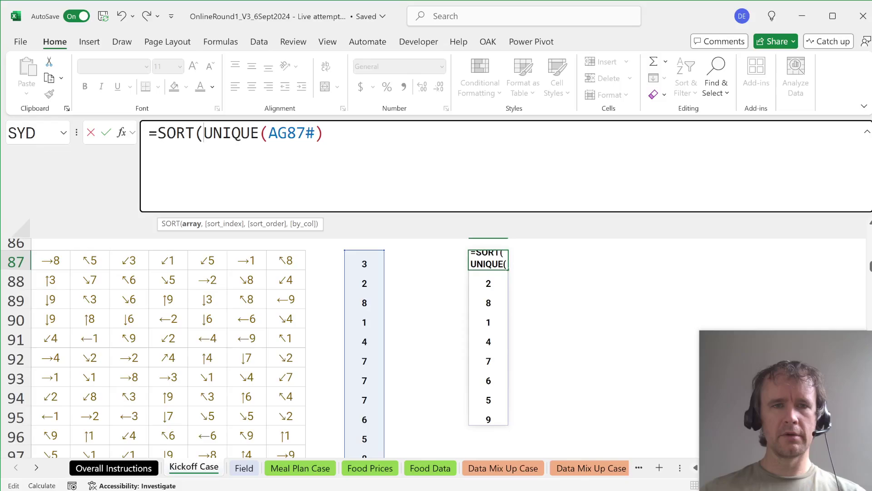
{"action": "type", "text": ")"}
{"action": "key", "text": "Return"}
Step: Count how often each distinct digit occurs by entering =COUNTIFS(AG87#,AJ87#) in AK87
{"action": "key", "text": "Up"}
{"action": "key", "text": "Right"}
{"action": "key", "text": "Up"}
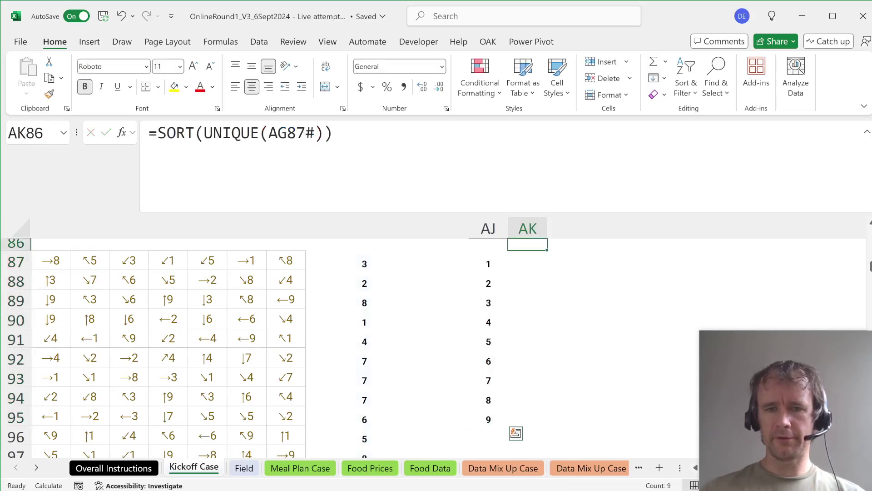
{"action": "key", "text": "Down"}
{"action": "type", "text": "=countifs"}
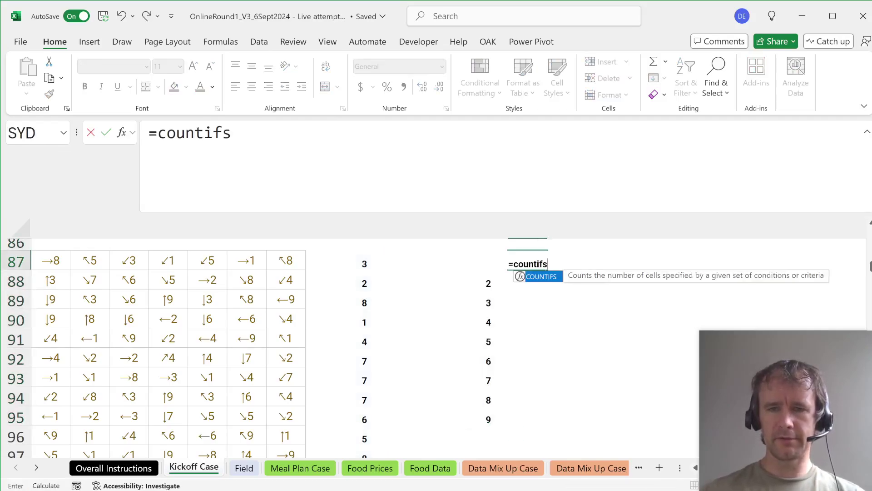
{"action": "key", "text": "Tab"}
{"action": "key", "text": "Left"}
{"action": "key", "text": "ctrl+Left"}
{"action": "key", "text": "ctrl+shift+Down"}
{"action": "type", "text": ","}
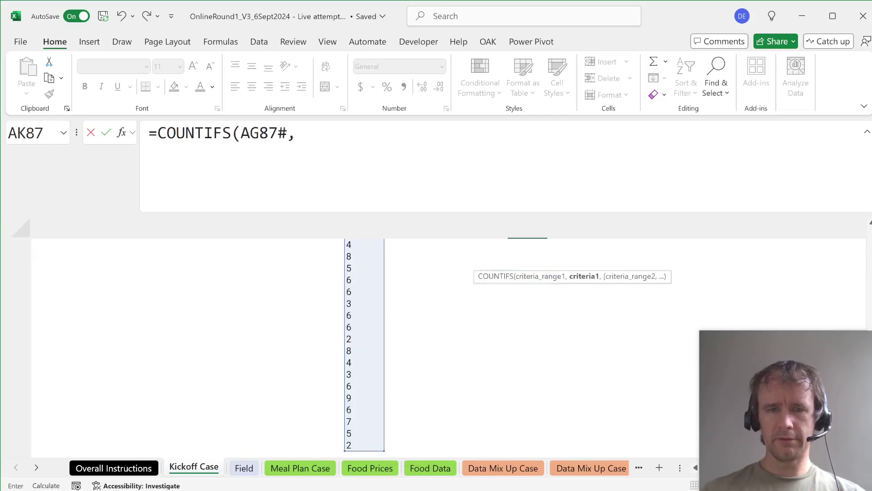
{"action": "key", "text": "Left"}
{"action": "key", "text": "ctrl+shift+Down"}
{"action": "type", "text": ")"}
{"action": "key", "text": "Return"}
{"action": "key", "text": "Up"}
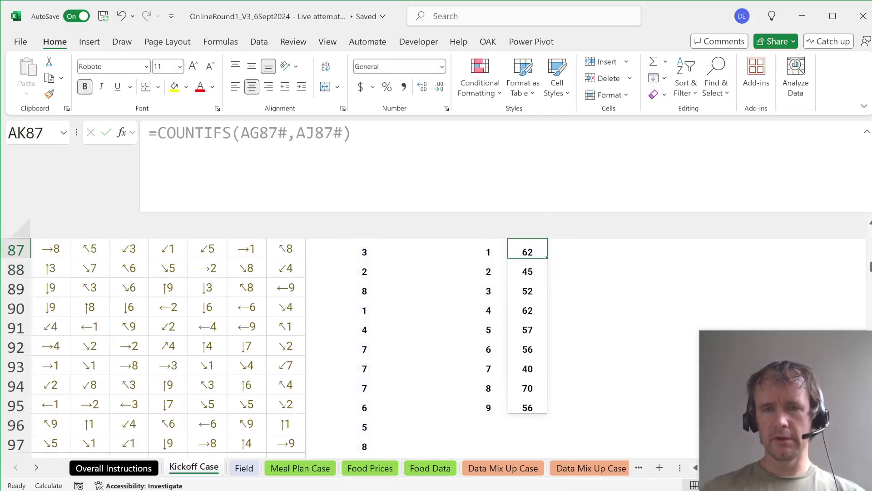
Step: Compare the digit counts in column AK to find the most frequent digit, and review the TOCOL formula in AG87
{"action": "key", "text": "ctrl+shift+Down"}
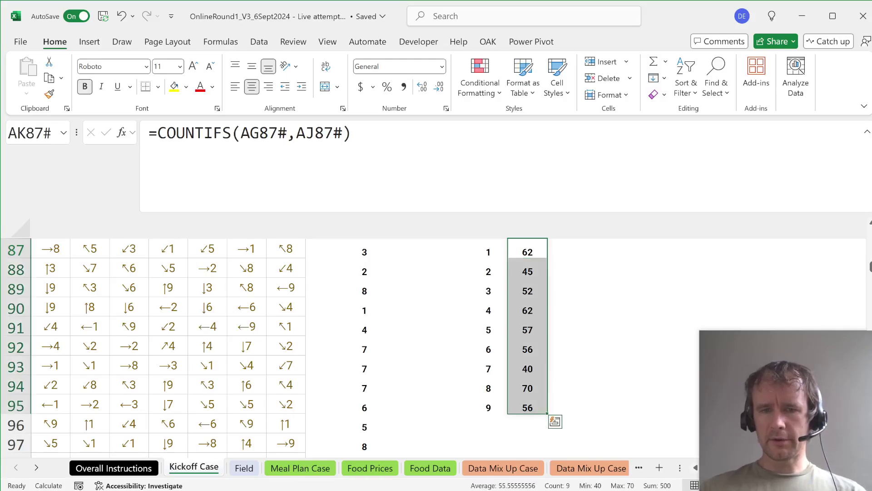
{"action": "key", "text": "ctrl+Down"}
{"action": "key", "text": "Left"}
{"action": "key", "text": "Up"}
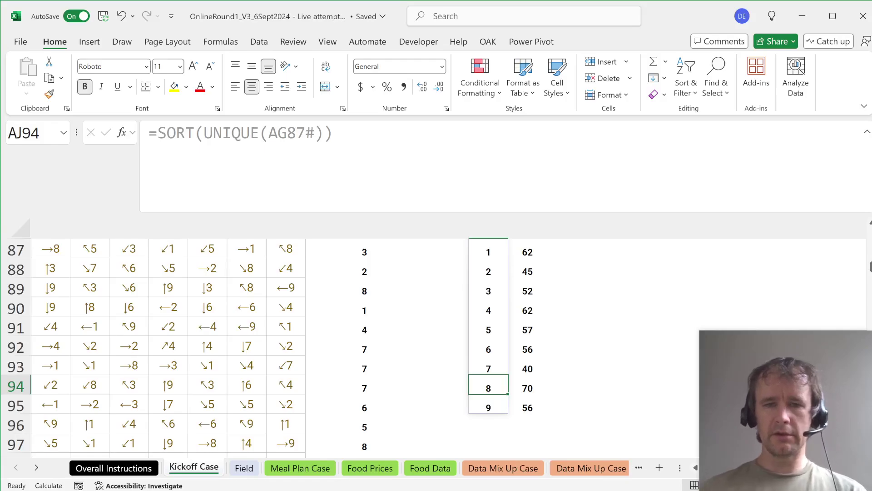
{"action": "key", "text": "Left"}
{"action": "key", "text": "Left"}
{"action": "key", "text": "ctrl+Up"}
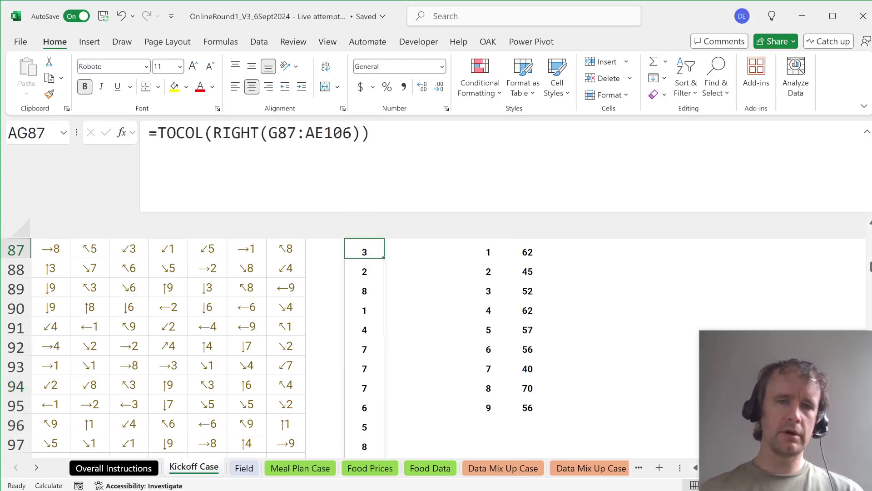
{"action": "key", "text": "F2"}
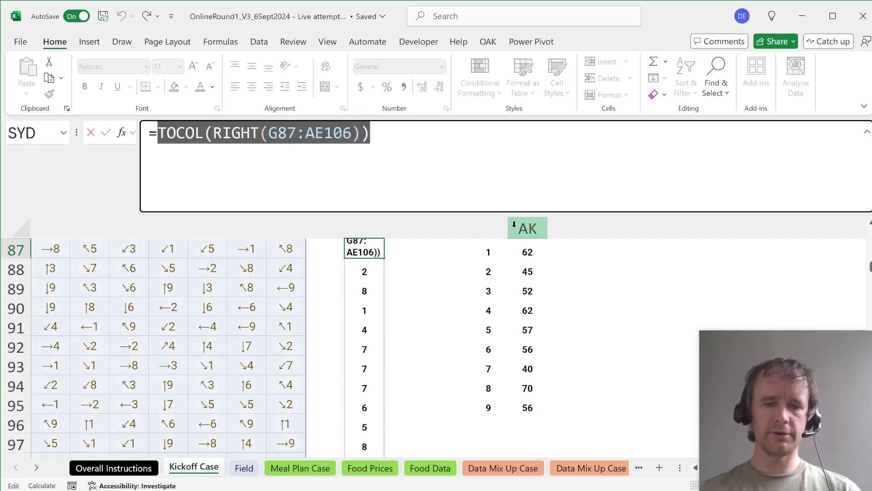
{"action": "key", "text": "Escape"}
Step: Review the bonus question list near the start of the sheet, and return to the digit counts at AK87
{"action": "key", "text": "ctrl+Home"}
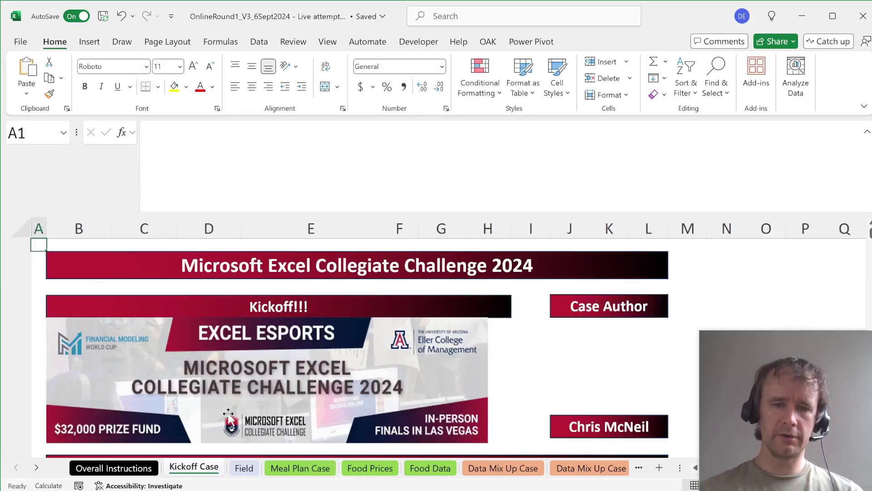
{"action": "scroll", "coordinate": [228, 413], "scroll_direction": "down", "scroll_amount": 7}
{"action": "scroll", "coordinate": [228, 413], "scroll_direction": "down", "scroll_amount": 1}
{"action": "scroll", "coordinate": [228, 413], "scroll_direction": "up", "scroll_amount": 1}
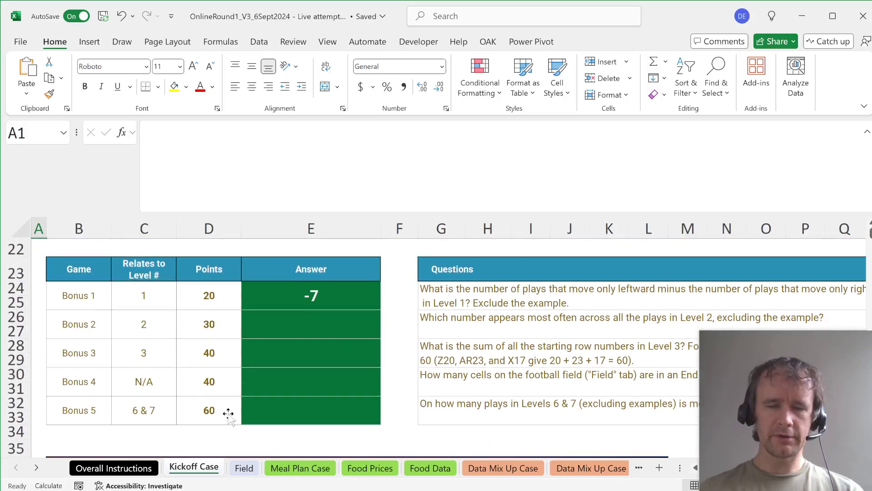
{"action": "key", "text": "ctrl+z"}
{"action": "key", "text": "ctrl+y"}
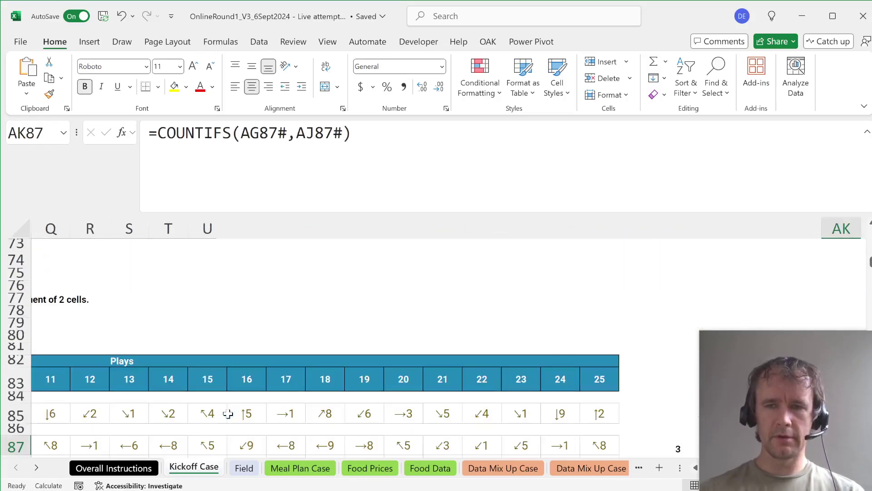
{"action": "scroll", "coordinate": [419, 341], "scroll_direction": "right", "scroll_amount": 3}
{"action": "scroll", "coordinate": [418, 341], "scroll_direction": "down", "scroll_amount": 2}
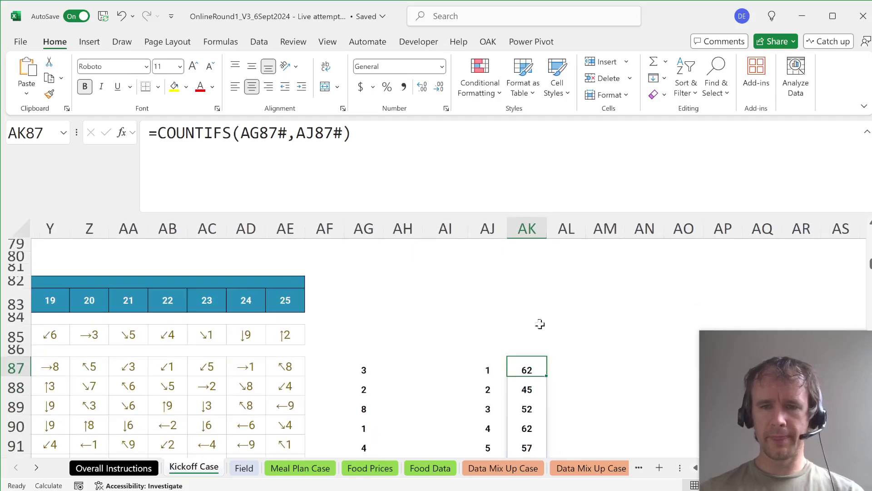
Step: Start a GROUPBY formula in AL87 with AG87# as both the row fields and the values
{"action": "left_click", "coordinate": [577, 364]}
{"action": "type", "text": "=group"}
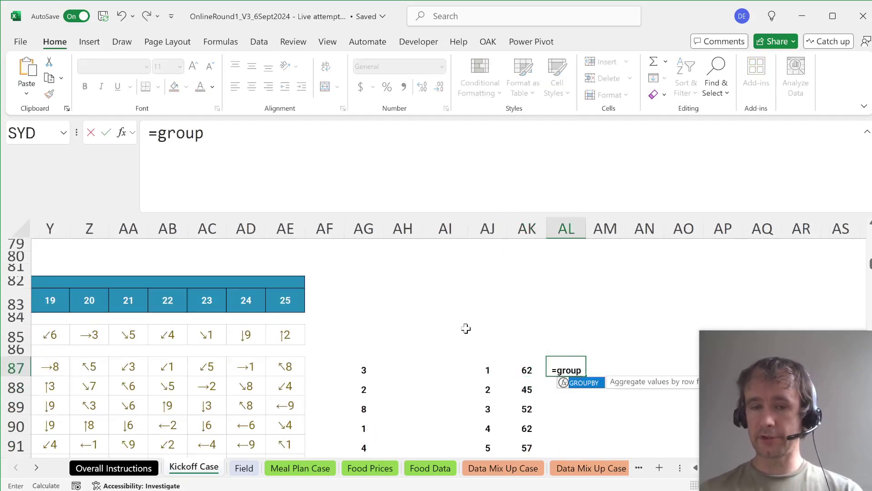
{"action": "key", "text": "Tab"}
{"action": "scroll", "coordinate": [467, 327], "scroll_direction": "down", "scroll_amount": 2}
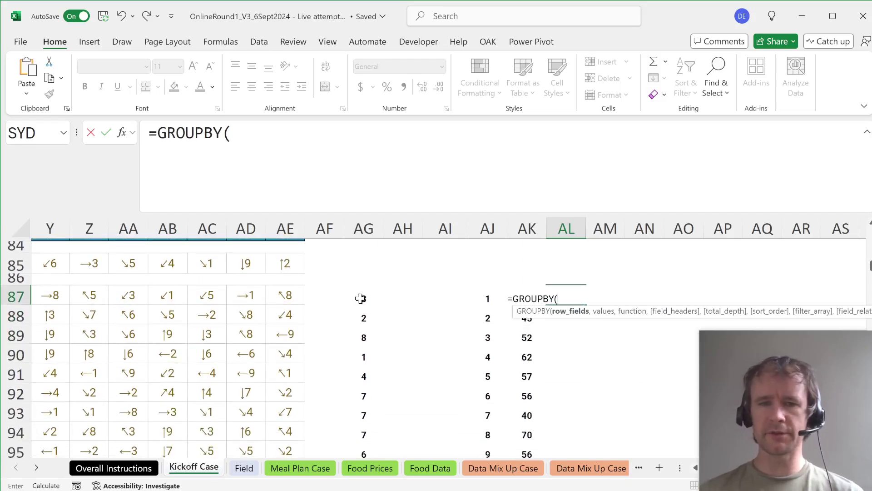
{"action": "left_click", "coordinate": [362, 297]}
{"action": "key", "text": "ctrl+shift+Down"}
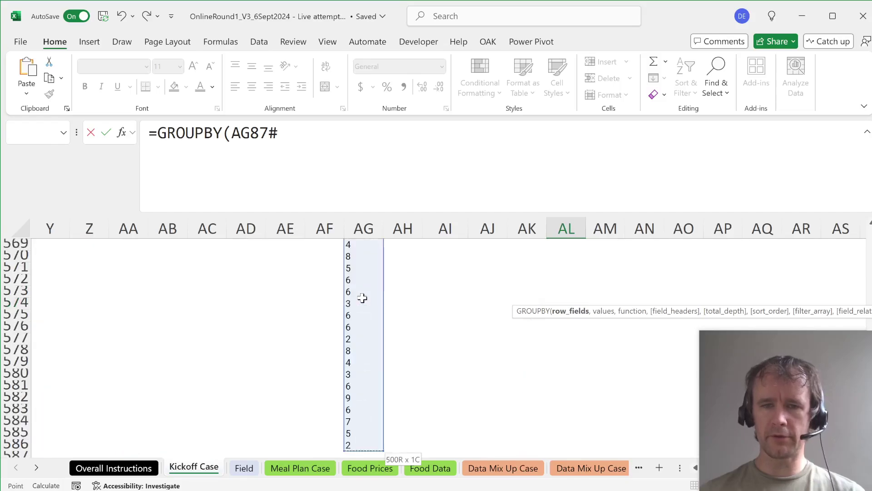
{"action": "type", "text": ","}
{"action": "left_click", "coordinate": [362, 297]}
{"action": "key", "text": "ctrl+Up"}
{"action": "key", "text": "ctrl+shift+Down"}
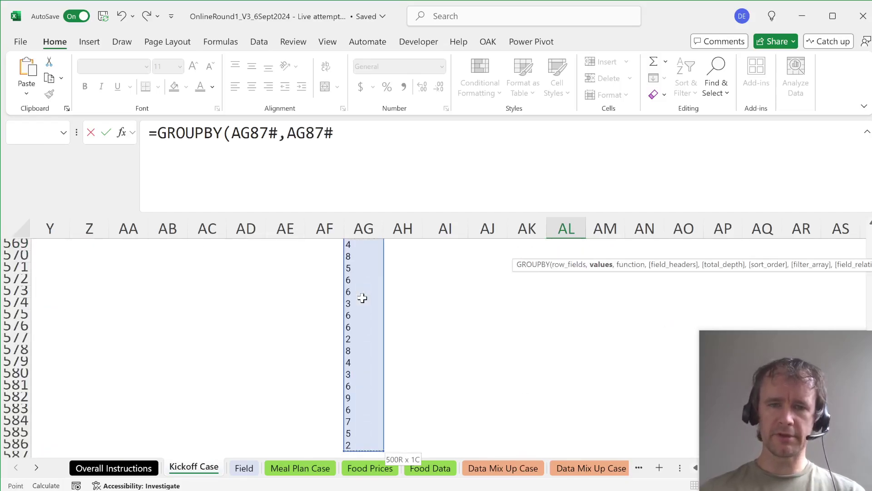
Step: Complete the AL87 formula as =GROUPBY(AG87#,AG87#,ROWS) to count the occurrences of each digit
{"action": "type", "text": ",cou"}
{"action": "key", "text": "BackSpace"}
{"action": "key", "text": "BackSpace"}
{"action": "key", "text": "BackSpace"}
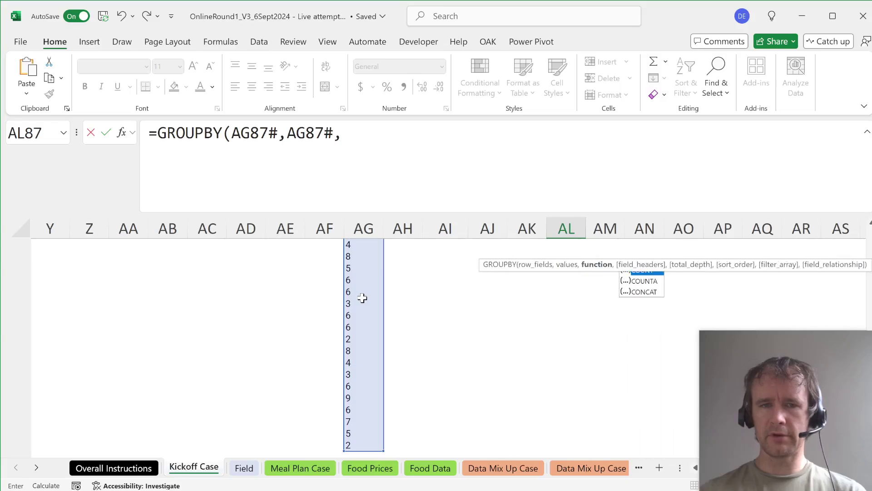
{"action": "type", "text": "rows,"}
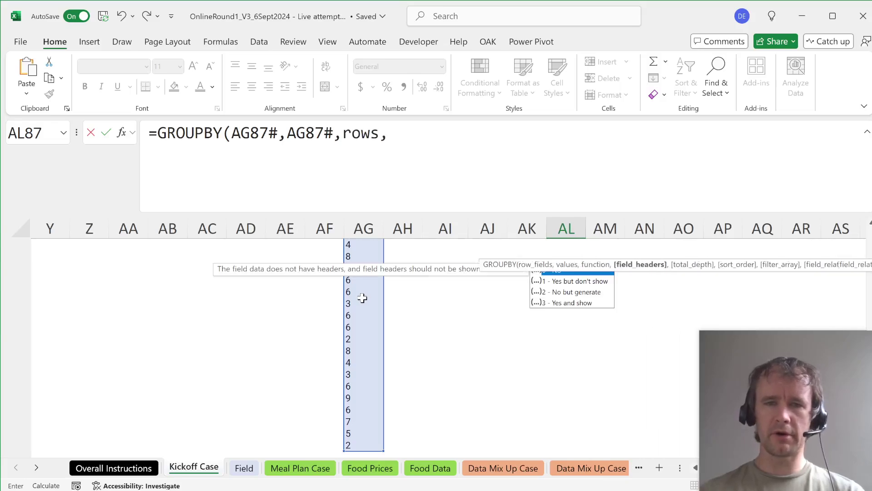
{"action": "key", "text": "BackSpace"}
{"action": "type", "text": ")"}
{"action": "key", "text": "Return"}
{"action": "key", "text": "Up"}
{"action": "key", "text": "Down"}
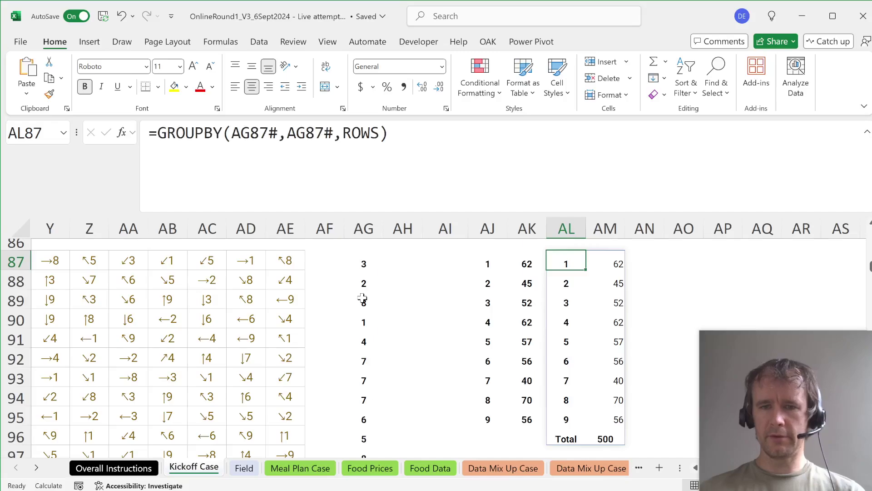
{"action": "key", "text": "ctrl+shift+Down"}
{"action": "key", "text": "ctrl+shift+Right"}
{"action": "key", "text": "Left"}
{"action": "key", "text": "Right"}
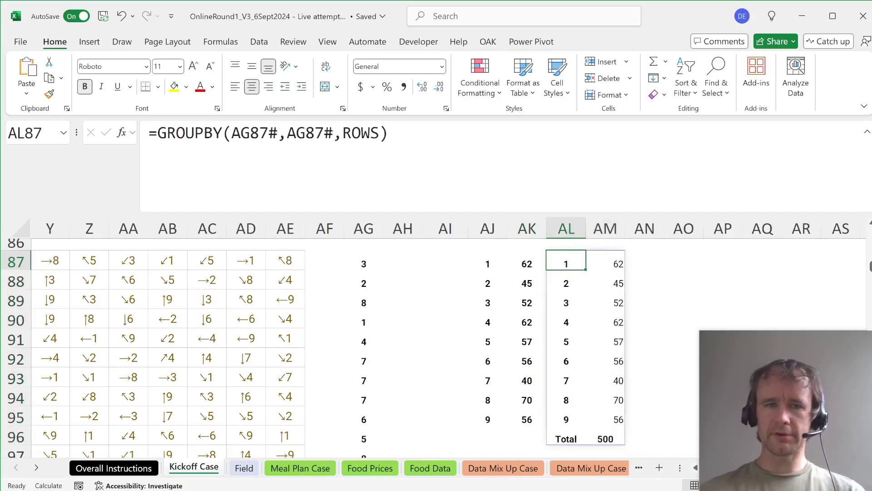
Step: Sort the grouped digits by descending count by changing AL87 to =GROUPBY(AG87#,AG87#,ROWS,,,-2)
{"action": "key", "text": "F2"}
{"action": "key", "text": "Left"}
{"action": "type", "text": ",0,0,"}
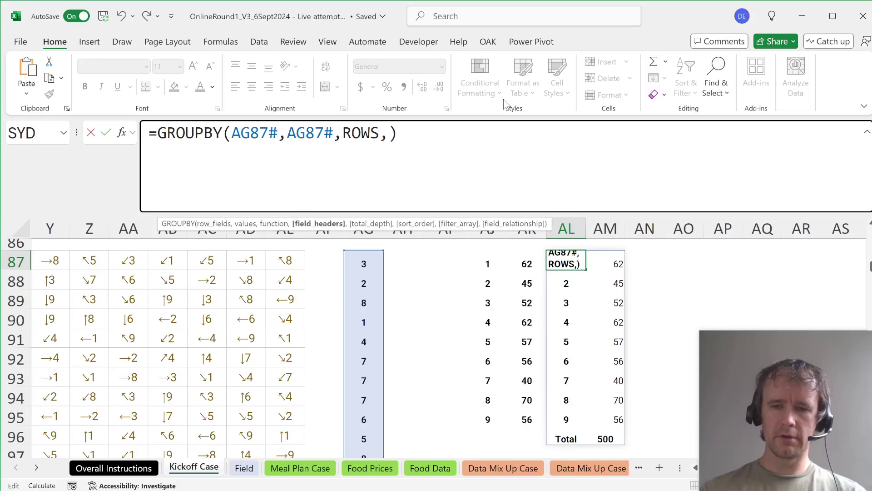
{"action": "key", "text": "BackSpace"}
{"action": "key", "text": "BackSpace"}
{"action": "key", "text": "BackSpace"}
{"action": "key", "text": "BackSpace"}
{"action": "type", "text": ",,"}
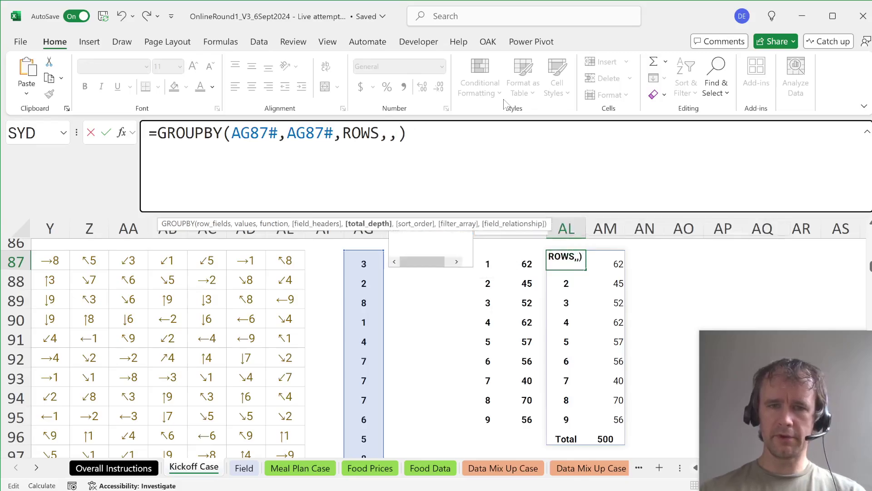
{"action": "type", "text": "-2"}
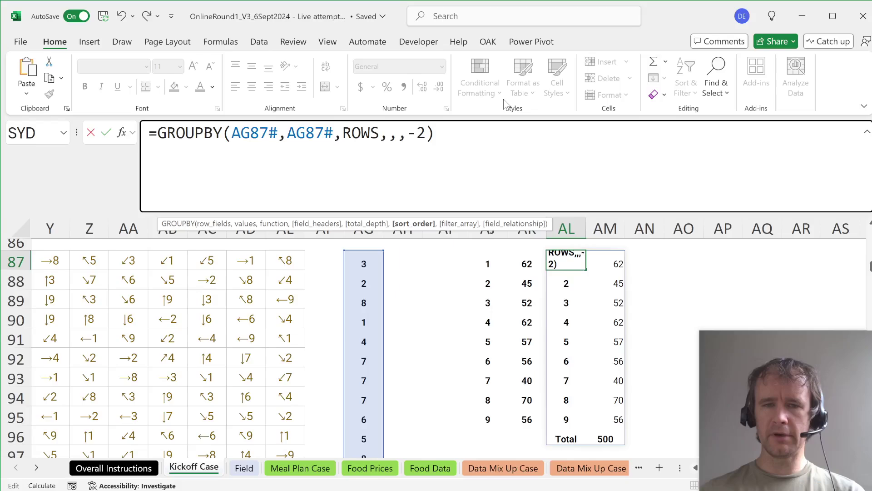
{"action": "key", "text": "Return"}
{"action": "key", "text": "Up"}
{"action": "key", "text": "Right"}
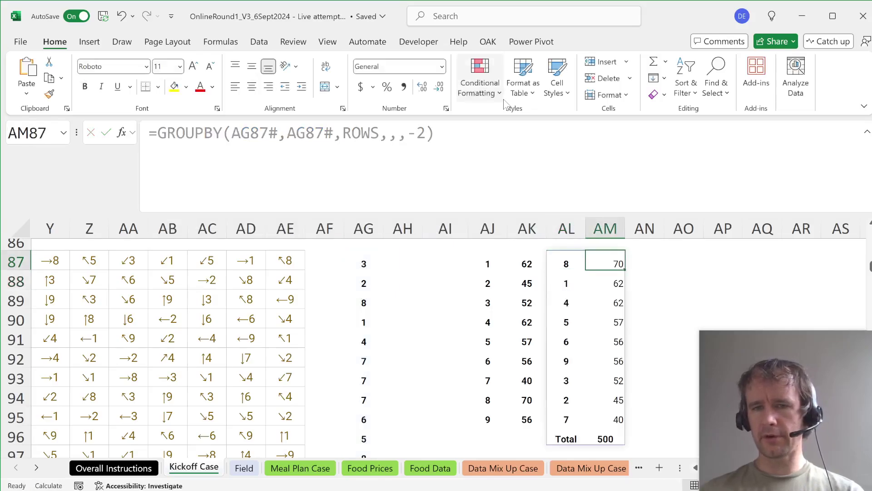
Step: Prefix GROUPBY in AL87 with @ so the formula returns only the most frequent digit
{"action": "key", "text": "Left"}
{"action": "left_click", "coordinate": [158, 133]}
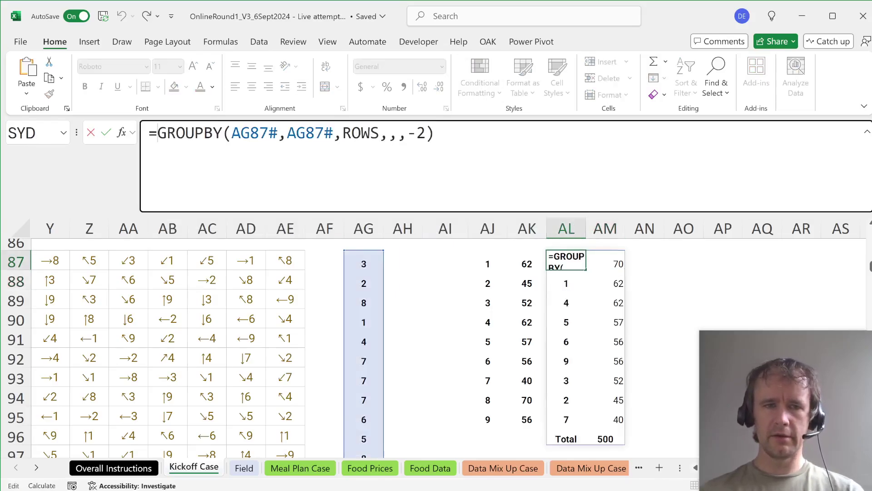
{"action": "key", "text": "Escape"}
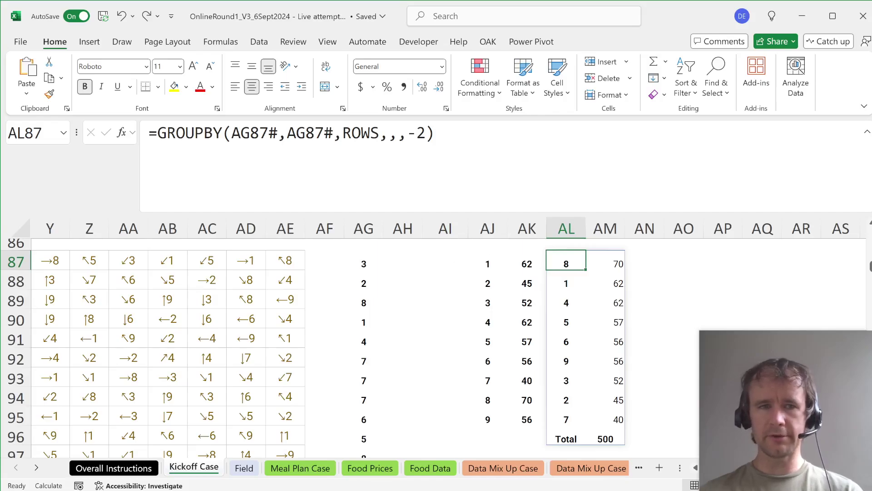
{"action": "left_click", "coordinate": [157, 133]}
{"action": "type", "text": "@"}
{"action": "key", "text": "Return"}
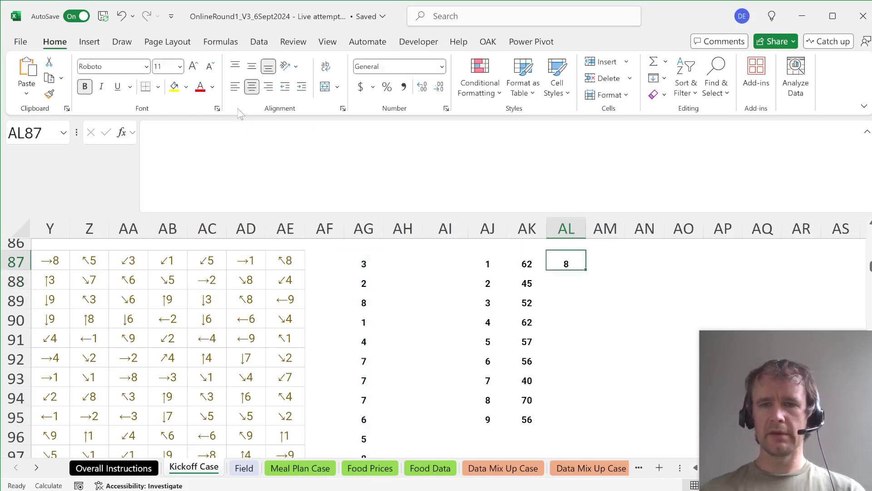
{"action": "key", "text": "F2"}
{"action": "key", "text": "shift+Home"}
{"action": "key", "text": "ctrl+c"}
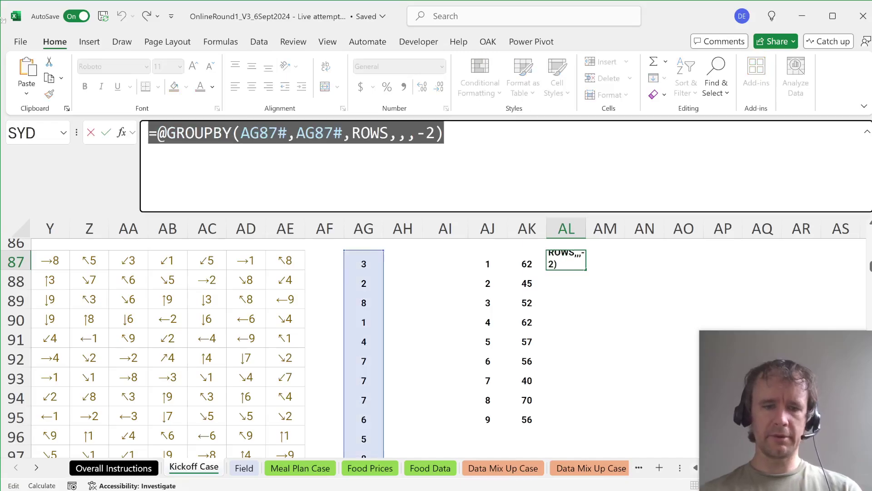
{"action": "key", "text": "BackSpace"}
{"action": "key", "text": "Return"}
{"action": "key", "text": "ctrl+Home"}
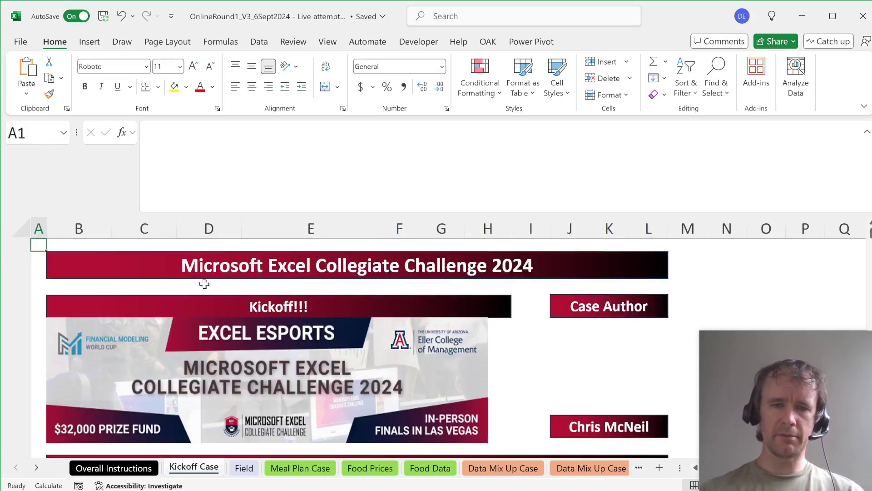
{"action": "scroll", "coordinate": [247, 411], "scroll_direction": "down", "scroll_amount": 8}
{"action": "scroll", "coordinate": [247, 411], "scroll_direction": "up", "scroll_amount": 1}
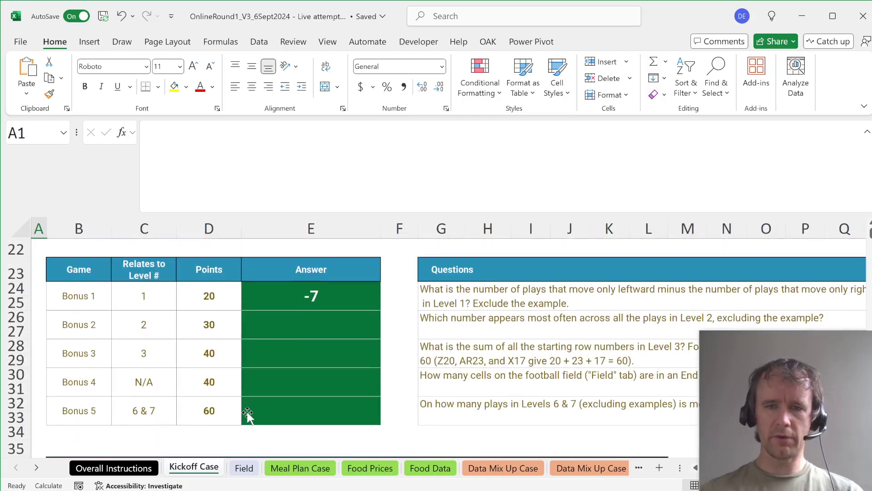
{"action": "left_click", "coordinate": [332, 327]}
{"action": "key", "text": "F2"}
{"action": "key", "text": "ctrl+v"}
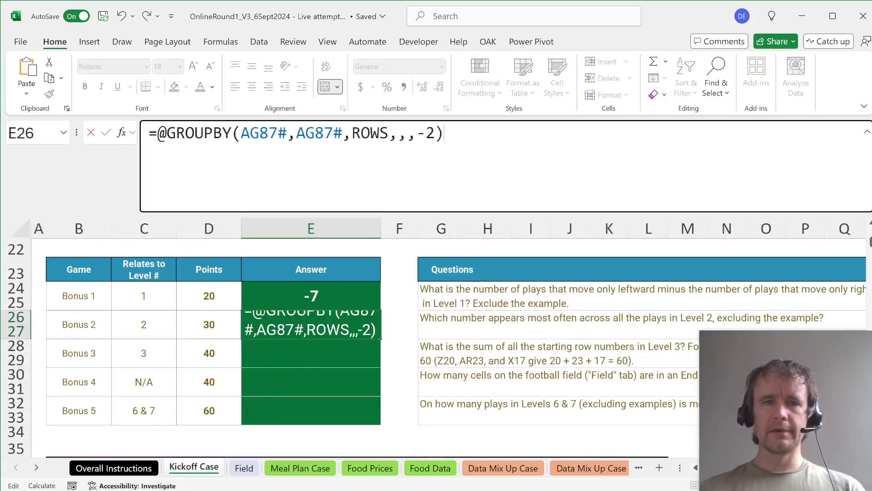
{"action": "key", "text": "Return"}
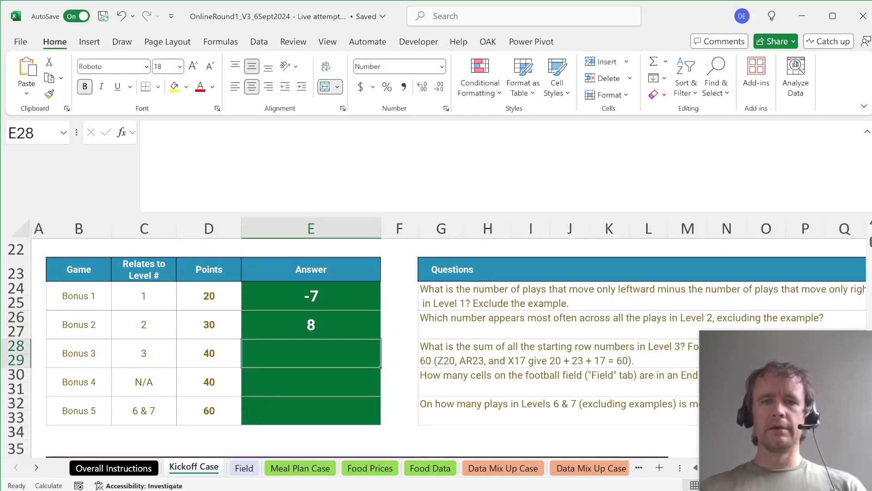
{"action": "left_click", "coordinate": [324, 316]}
{"action": "key", "text": "F2"}
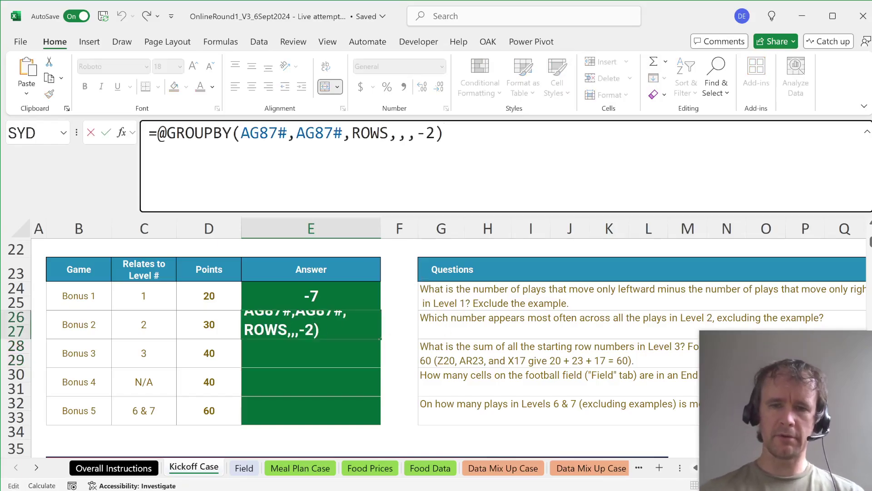
{"action": "key", "text": "Return"}
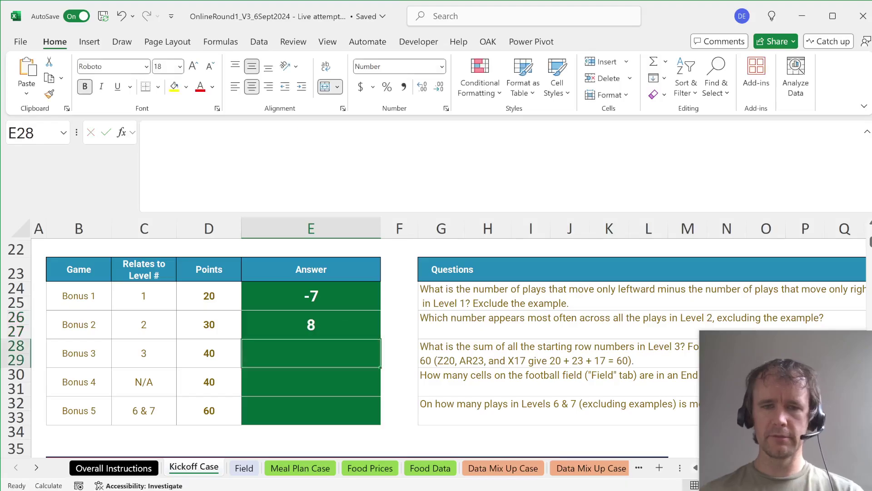
Step: Highlight the Bonus 3 question in G28 yellow and add a yellow-filled note "4?" beside it in F28
{"action": "left_click", "coordinate": [463, 347]}
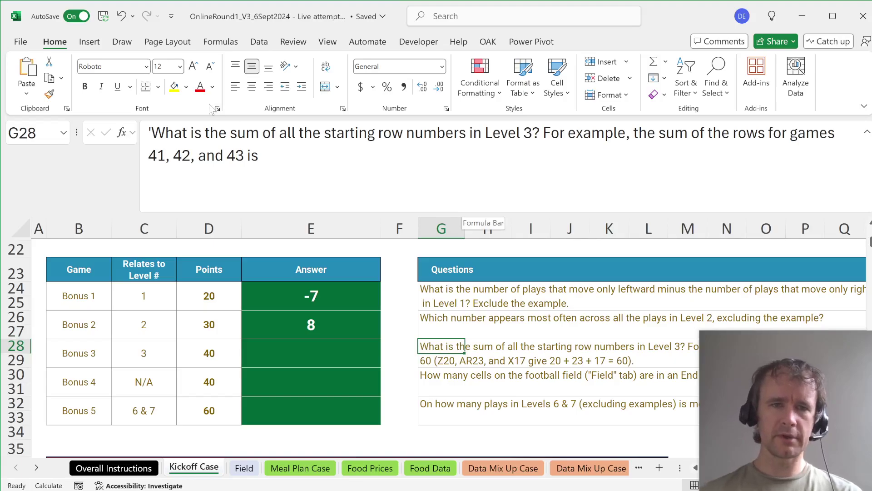
{"action": "left_click", "coordinate": [177, 92]}
{"action": "key", "text": "Left"}
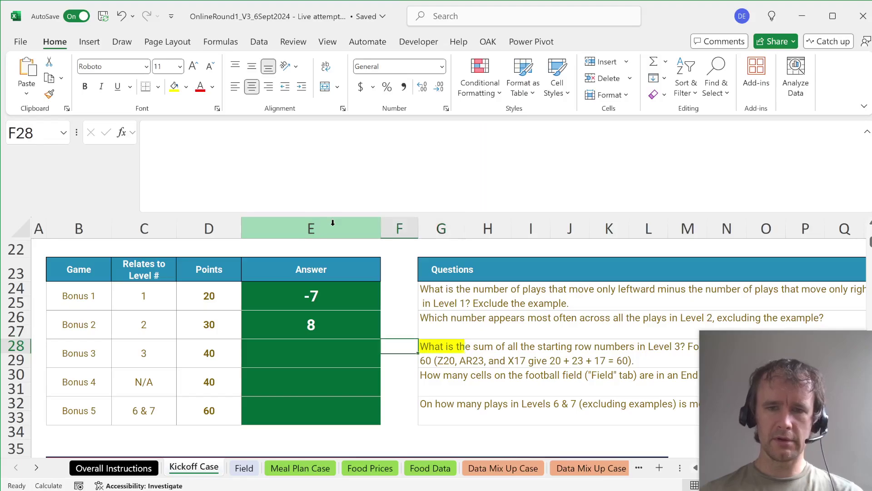
{"action": "type", "text": "4>"}
{"action": "key", "text": "Return"}
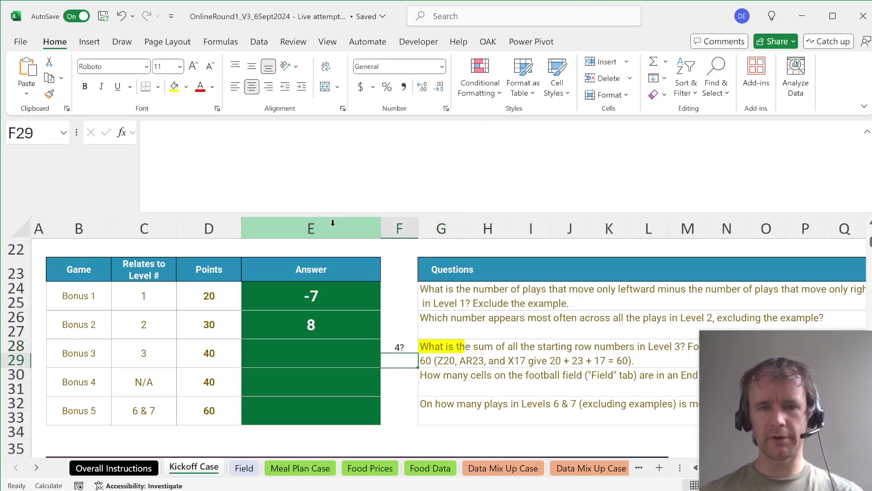
{"action": "key", "text": "Up"}
{"action": "left_click", "coordinate": [173, 88]}
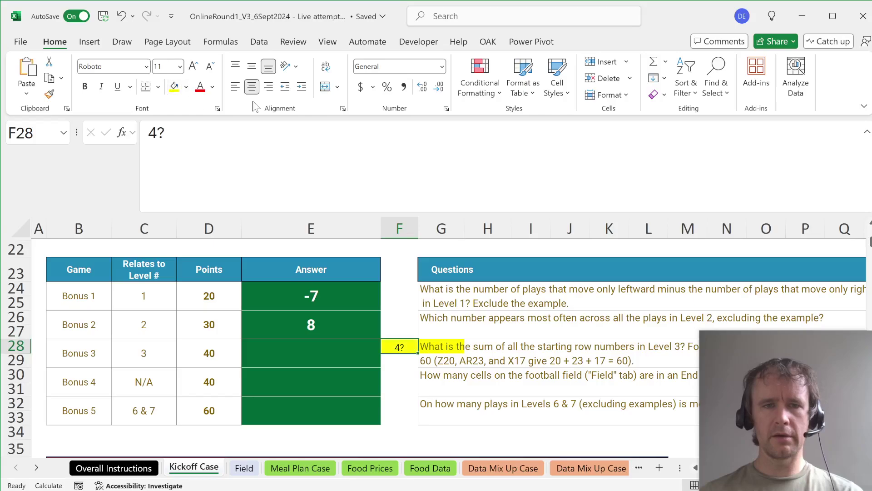
Step: Locate the Start row column in the table for games 61 to 80, ending at the blank cell I160
{"action": "key", "text": "Page_Down"}
{"action": "key", "text": "Page_Down"}
{"action": "key", "text": "Page_Down"}
{"action": "key", "text": "Page_Down"}
{"action": "key", "text": "Page_Down"}
{"action": "key", "text": "Page_Down"}
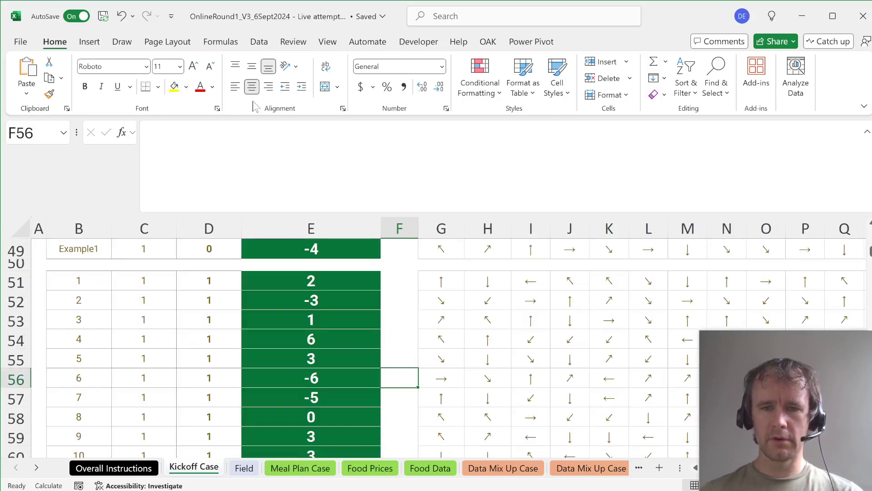
{"action": "key", "text": "Page_Down"}
{"action": "key", "text": "Page_Down"}
{"action": "key", "text": "Page_Down"}
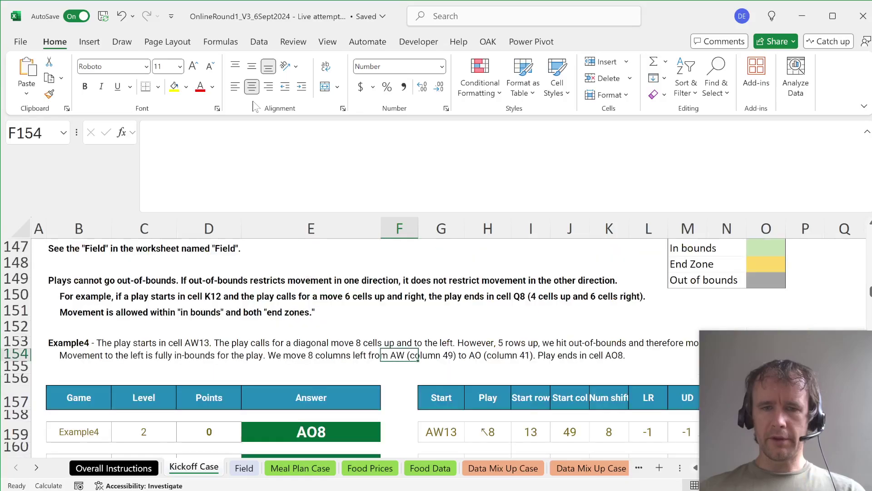
{"action": "key", "text": "Right"}
{"action": "key", "text": "Right"}
{"action": "key", "text": "Right"}
{"action": "key", "text": "ctrl+Up"}
{"action": "key", "text": "ctrl+Up"}
{"action": "key", "text": "ctrl+Up"}
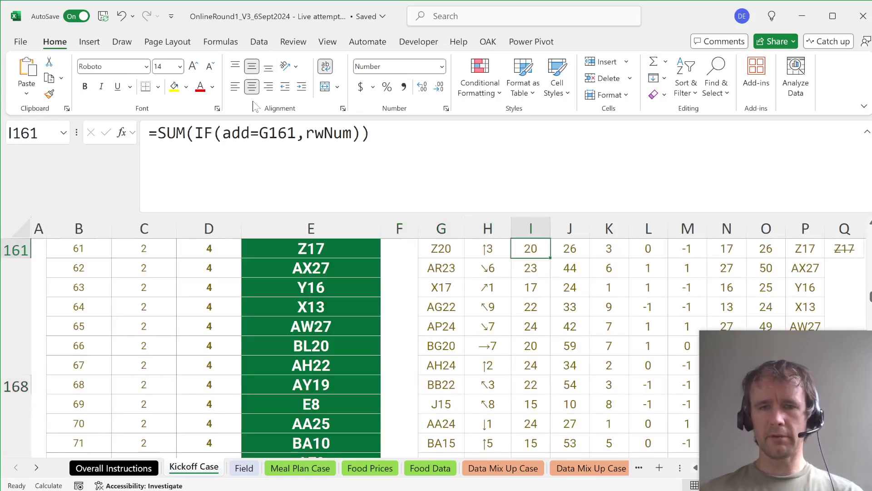
{"action": "key", "text": "Down"}
{"action": "key", "text": "Down"}
{"action": "key", "text": "Down"}
{"action": "key", "text": "Down"}
{"action": "key", "text": "Down"}
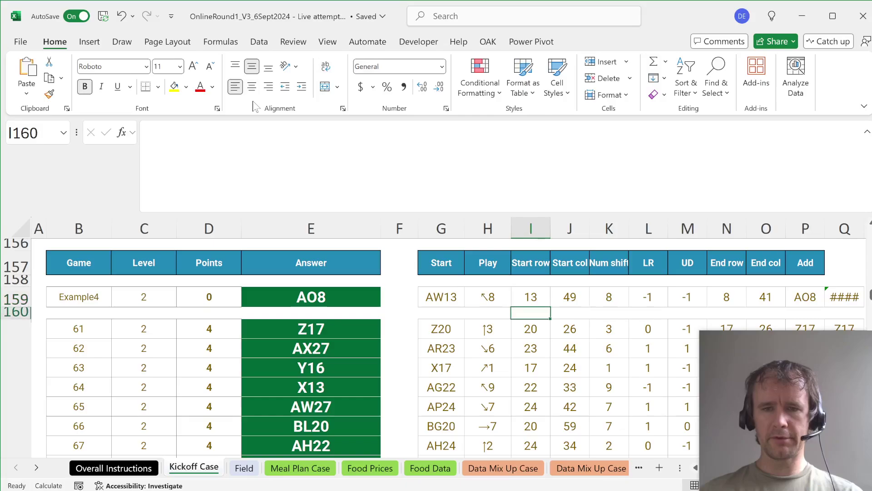
Step: Compose =SUM(I160:I180) over the Start row values in I160, copy its text, and leave the cell without committing
{"action": "key", "text": "Up"}
{"action": "type", "text": "="}
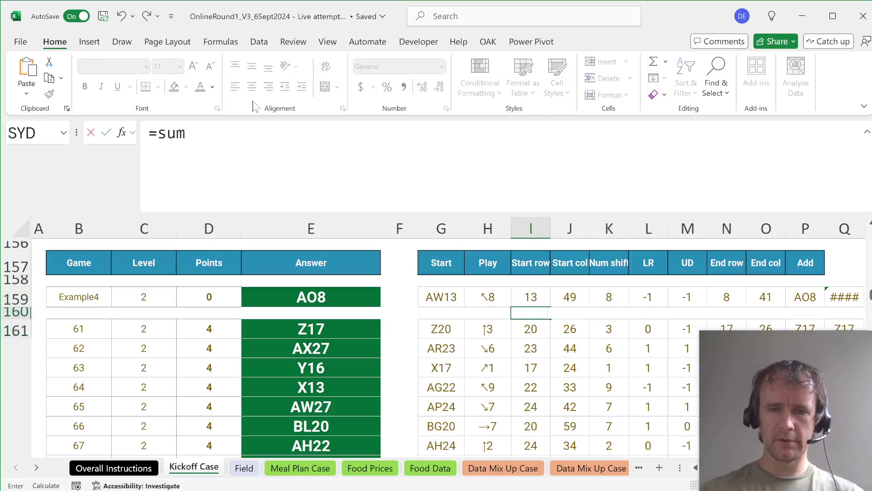
{"action": "type", "text": "sum"}
{"action": "key", "text": "Tab"}
{"action": "key", "text": "shift+Down"}
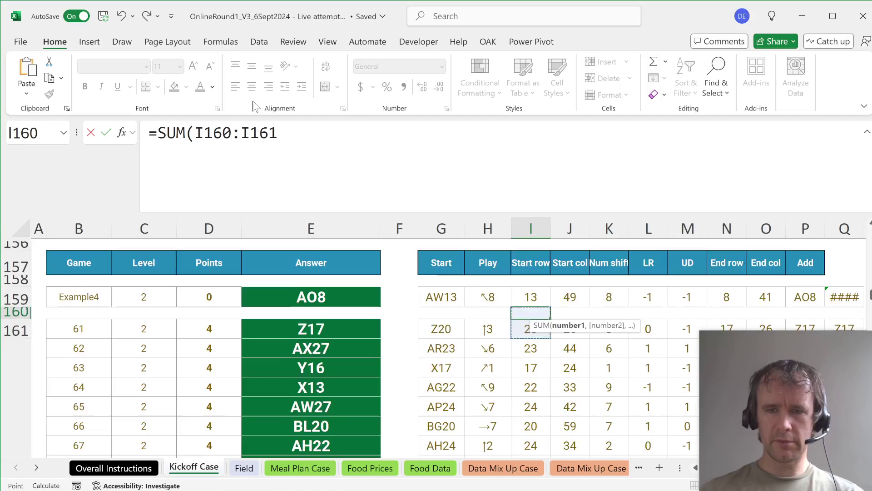
{"action": "key", "text": "ctrl+shift+Down"}
{"action": "type", "text": ")"}
{"action": "key", "text": "ctrl+a"}
{"action": "key", "text": "ctrl+c"}
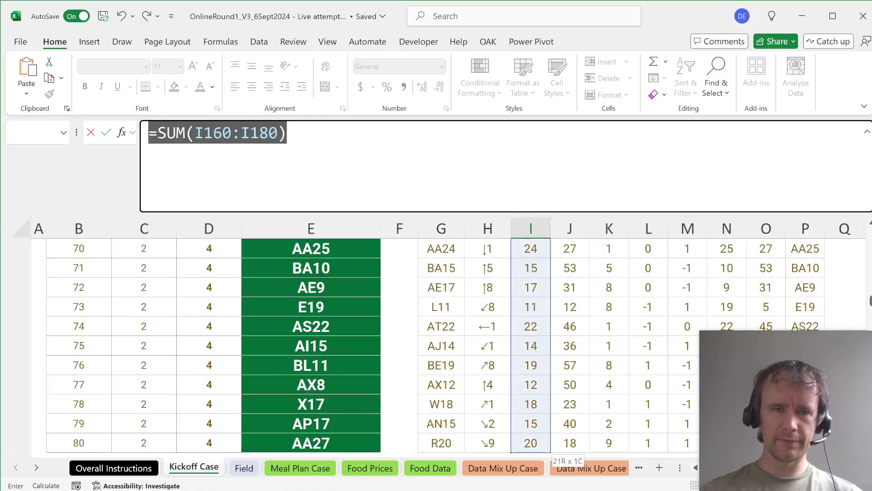
{"action": "key", "text": "Escape"}
Step: Paste =SUM(I160:I180) as the formula in the Bonus 3 answer cell E28
{"action": "key", "text": "ctrl+Home"}
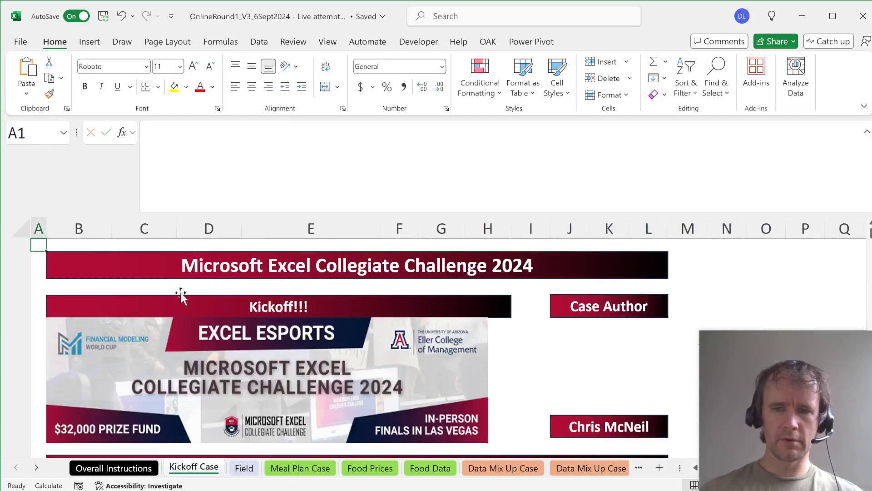
{"action": "scroll", "coordinate": [201, 336], "scroll_direction": "down", "scroll_amount": 3}
{"action": "scroll", "coordinate": [202, 336], "scroll_direction": "down", "scroll_amount": 5}
{"action": "left_click", "coordinate": [301, 329]}
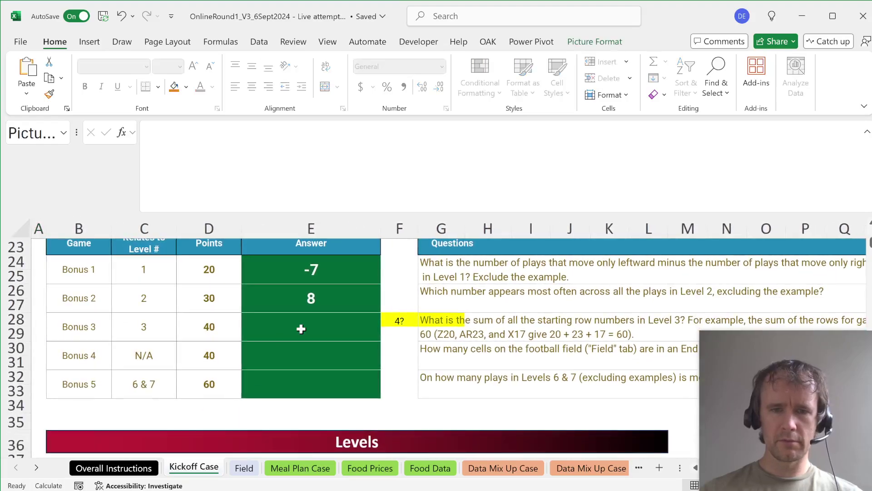
{"action": "left_click", "coordinate": [299, 329]}
{"action": "key", "text": "F2"}
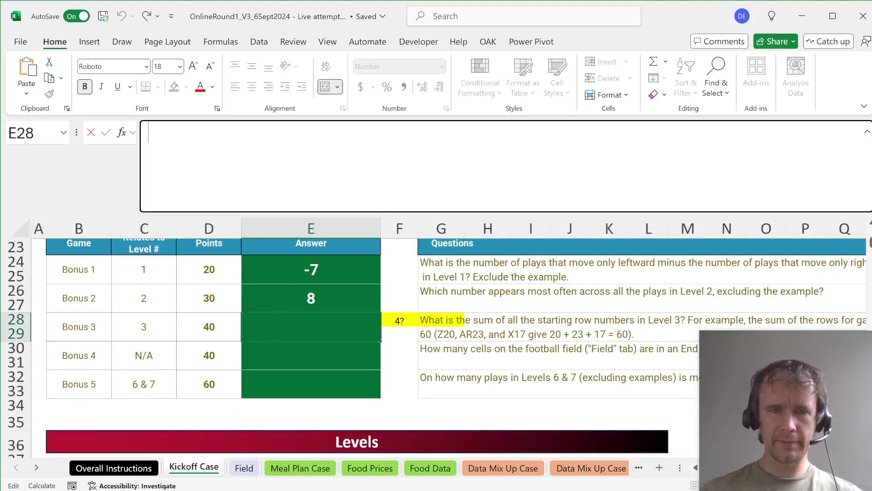
{"action": "key", "text": "ctrl+v"}
{"action": "key", "text": "Return"}
Step: Answer Bonus 4 by entering =COUNTIFS(field,"E") in E30, and bring up the Bonus 5 question in G32
{"action": "left_click", "coordinate": [441, 349]}
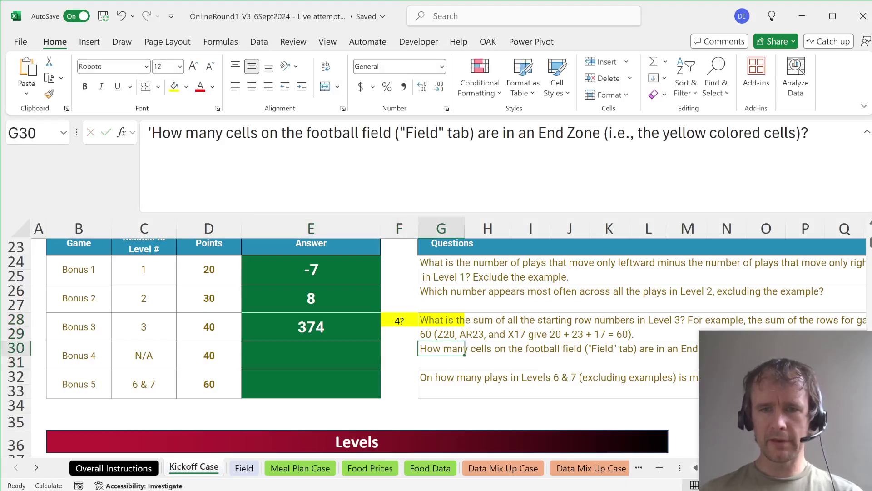
{"action": "key", "text": "Left"}
{"action": "key", "text": "Left"}
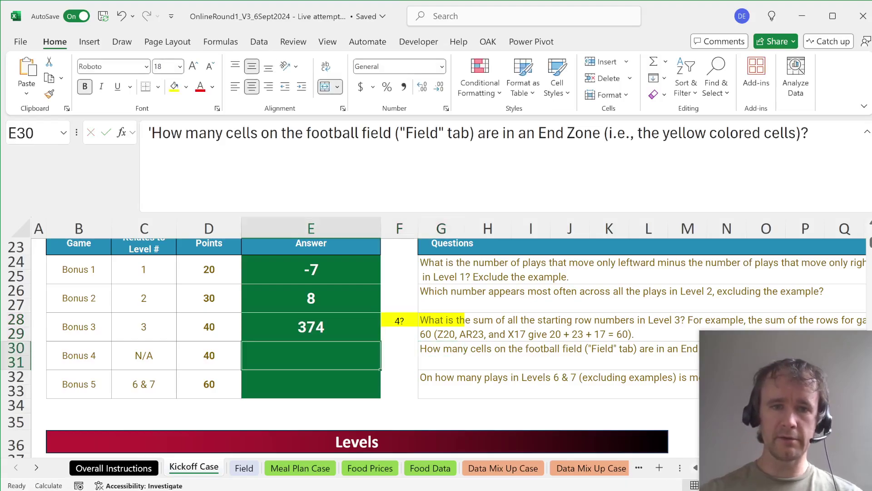
{"action": "type", "text": "=countifs"}
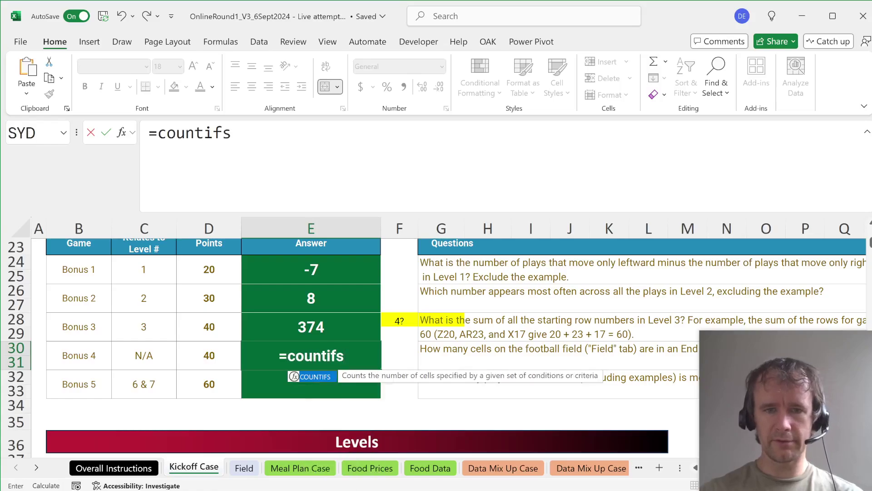
{"action": "key", "text": "Tab"}
{"action": "type", "text": "field,\"E\")"}
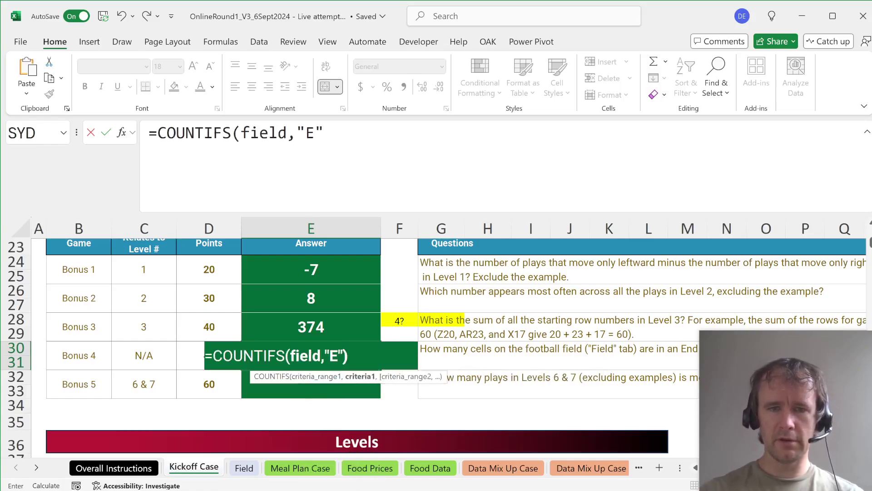
{"action": "key", "text": "Return"}
{"action": "key", "text": "Right"}
{"action": "key", "text": "Right"}
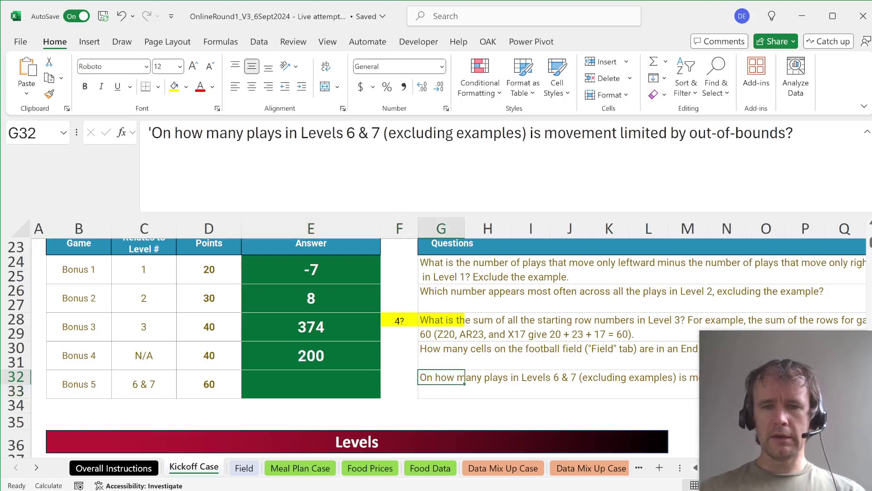
Step: Check the Bonus 4 answer by selecting the first yellow end zone from E8 on the Field sheet, and return to Kickoff Case
{"action": "key", "text": "ctrl+Page_Down"}
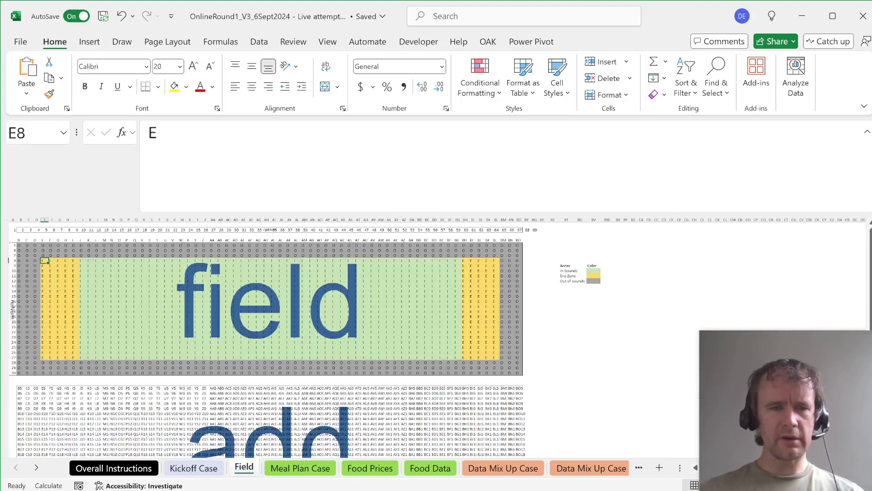
{"action": "key", "text": "shift+Right"}
{"action": "key", "text": "shift+Right"}
{"action": "key", "text": "shift+Right"}
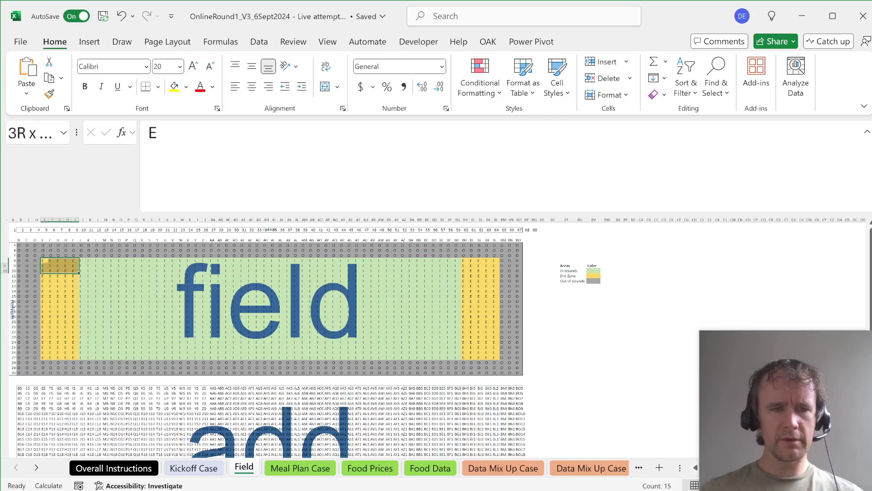
{"action": "key", "text": "shift+Down"}
{"action": "key", "text": "shift+Down"}
{"action": "key", "text": "shift+Down"}
{"action": "key", "text": "shift+Down"}
{"action": "key", "text": "shift+Down"}
{"action": "key", "text": "shift+Down"}
{"action": "key", "text": "shift+Down"}
{"action": "key", "text": "shift+Down"}
{"action": "key", "text": "shift+Down"}
{"action": "key", "text": "shift+Down"}
{"action": "key", "text": "shift+Down"}
{"action": "key", "text": "shift+Down"}
{"action": "key", "text": "shift+Down"}
{"action": "key", "text": "shift+Down"}
{"action": "key", "text": "shift+Down"}
{"action": "key", "text": "shift+Down"}
{"action": "key", "text": "shift+Down"}
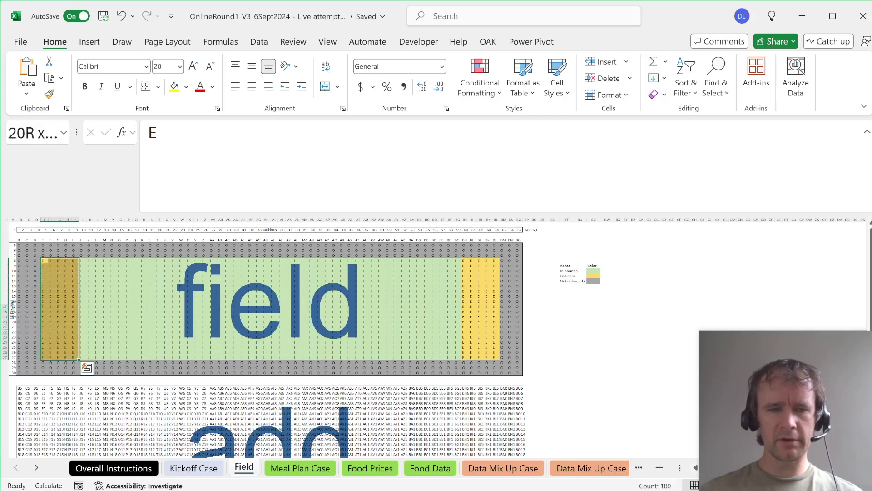
{"action": "key", "text": "ctrl+Page_Up"}
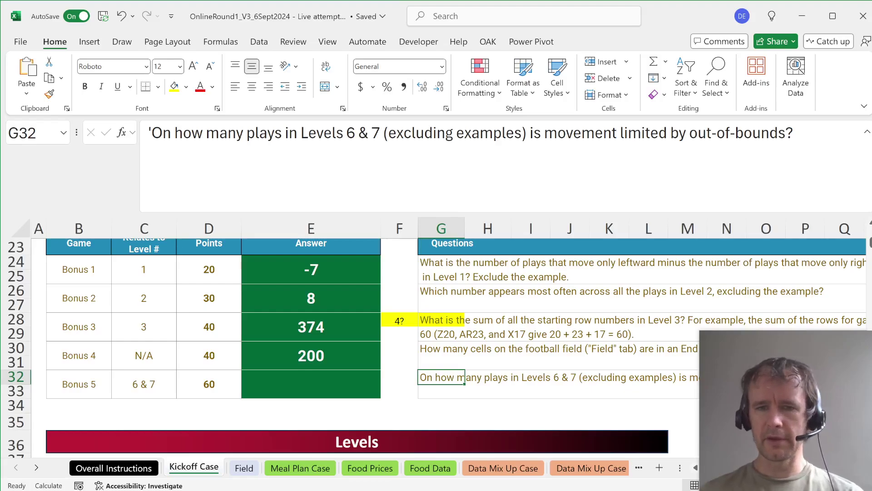
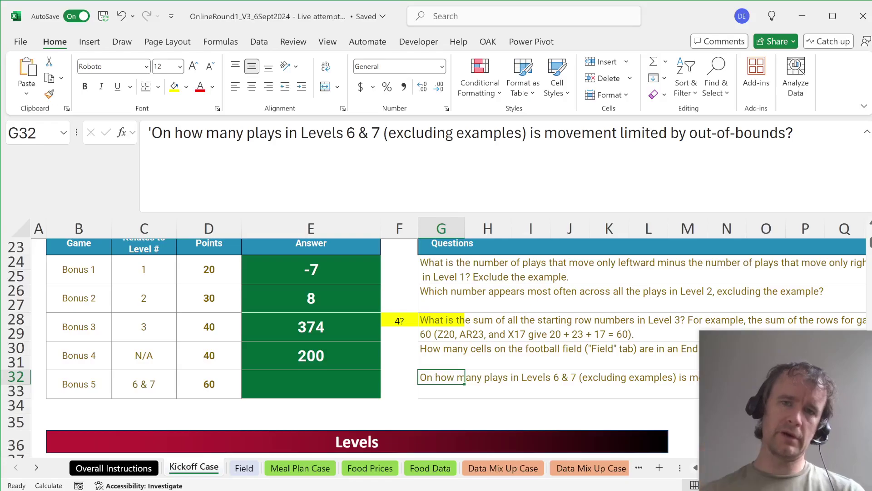
Step: Trace the leftover TOCOL spill beside the Level 6 plays back to AG87 and delete the =TOCOL(RIGHT(G87:AE106)) formula
{"action": "scroll", "coordinate": [438, 424], "scroll_direction": "down", "scroll_amount": 8}
{"action": "scroll", "coordinate": [439, 424], "scroll_direction": "down", "scroll_amount": 20}
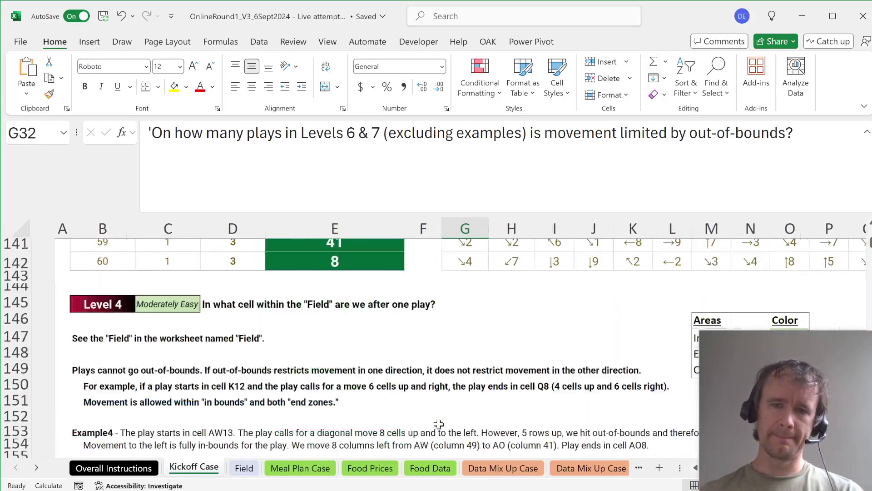
{"action": "scroll", "coordinate": [439, 424], "scroll_direction": "down", "scroll_amount": 10}
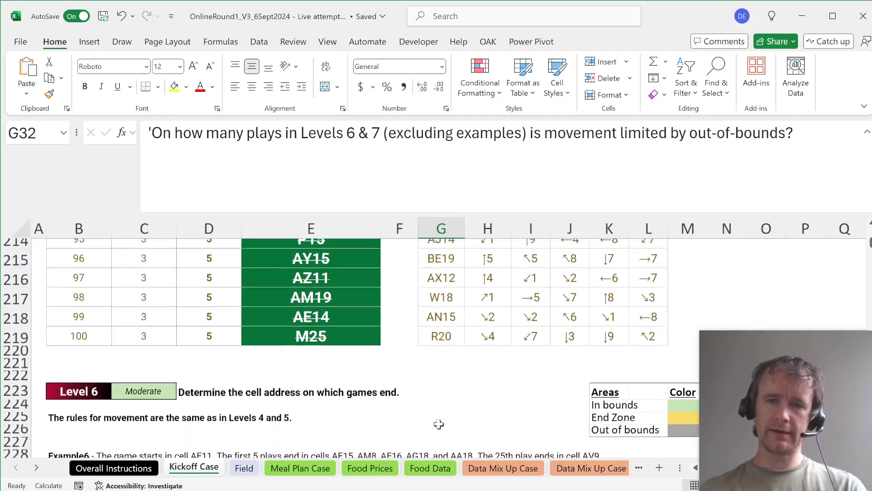
{"action": "scroll", "coordinate": [438, 424], "scroll_direction": "up", "scroll_amount": 5}
{"action": "scroll", "coordinate": [438, 424], "scroll_direction": "up", "scroll_amount": 3}
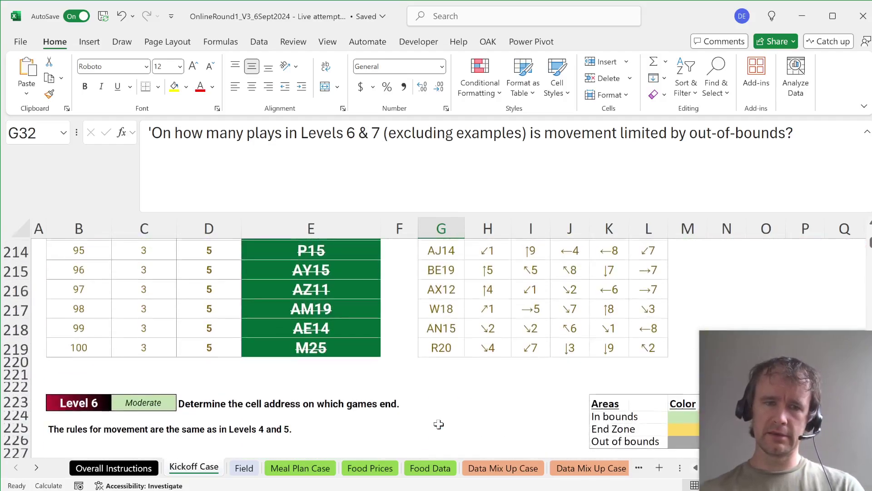
{"action": "scroll", "coordinate": [438, 423], "scroll_direction": "down", "scroll_amount": 6}
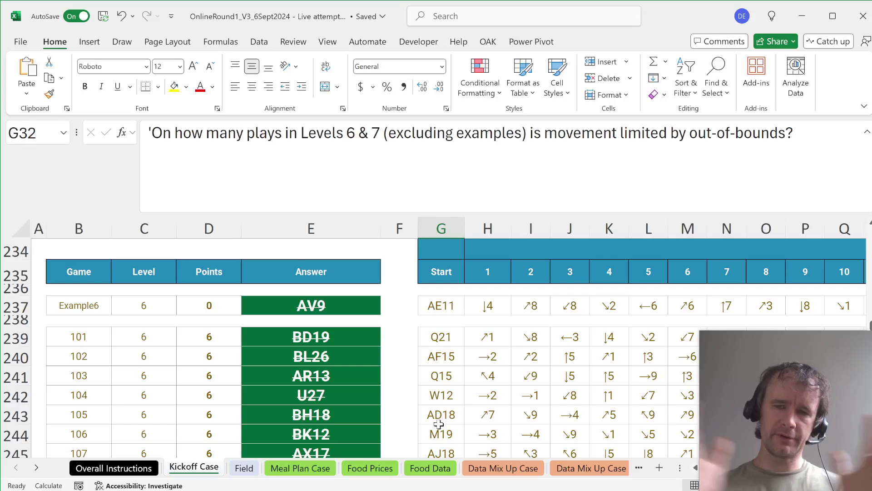
{"action": "left_click", "coordinate": [486, 335]}
{"action": "key", "text": "ctrl+Right"}
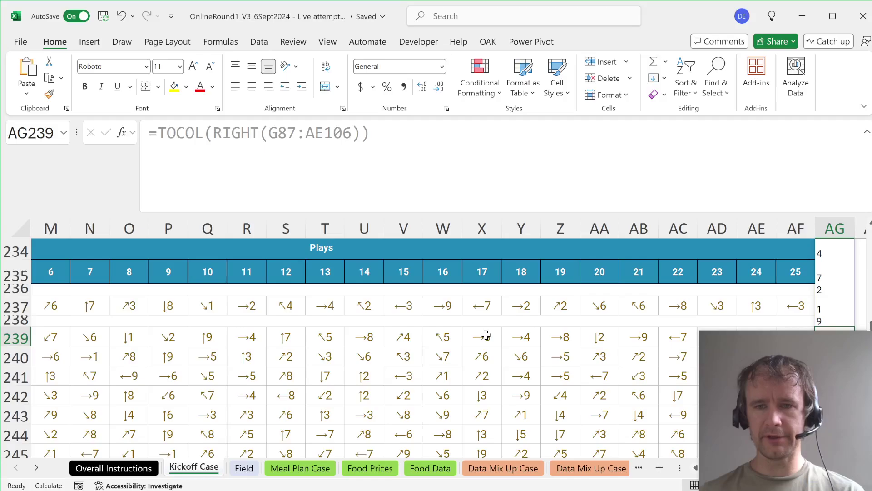
{"action": "key", "text": "Left"}
{"action": "key", "text": "Right"}
{"action": "key", "text": "ctrl+Up"}
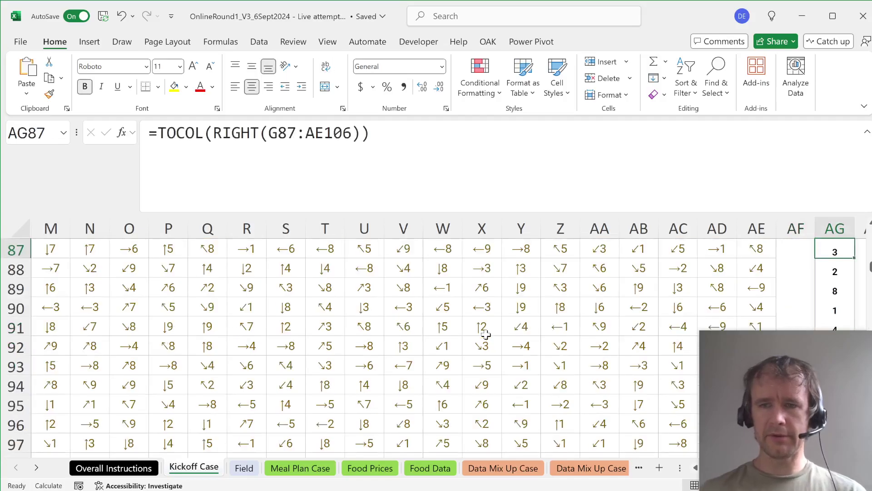
{"action": "key", "text": "Delete"}
{"action": "key", "text": "Left"}
Step: Search the sheet for "level 6" and select the first play of Example6 in H237
{"action": "key", "text": "ctrl+f"}
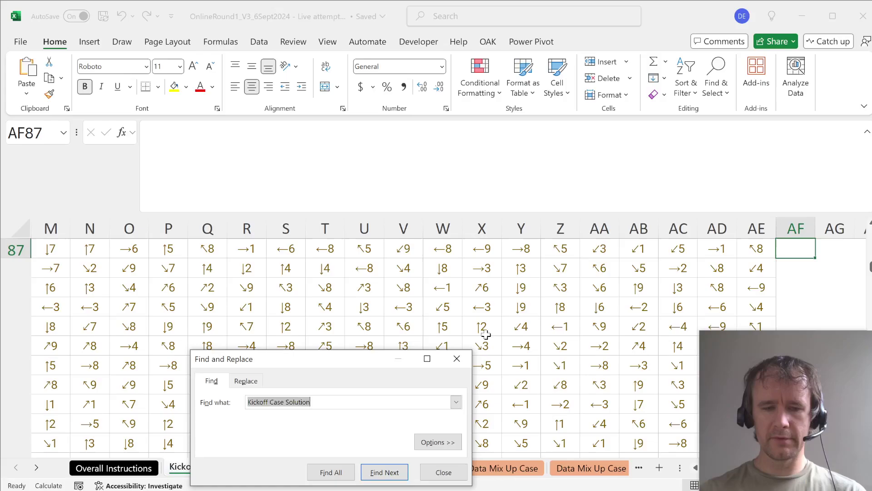
{"action": "type", "text": "level4"}
{"action": "key", "text": "Return"}
{"action": "key", "text": "Return"}
{"action": "key", "text": "BackSpace"}
{"action": "type", "text": "6"}
{"action": "key", "text": "Return"}
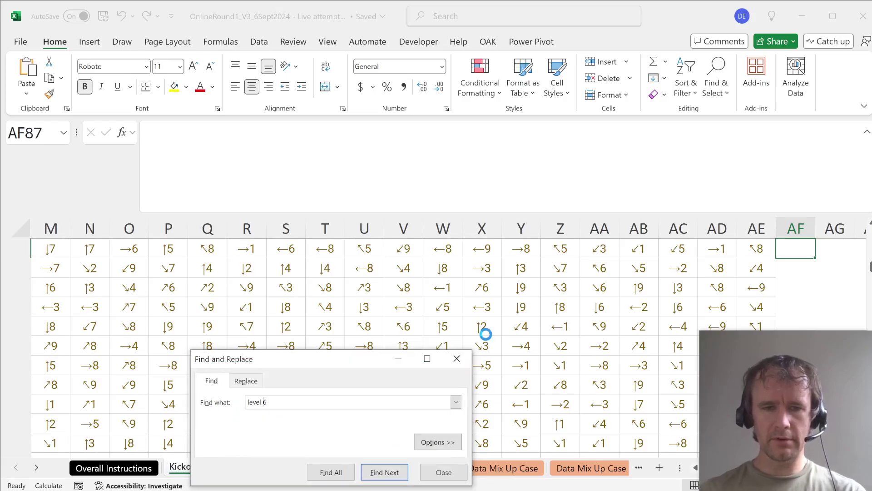
{"action": "key", "text": "Escape"}
{"action": "key", "text": "Right"}
{"action": "key", "text": "Down"}
{"action": "key", "text": "Right"}
{"action": "key", "text": "Down"}
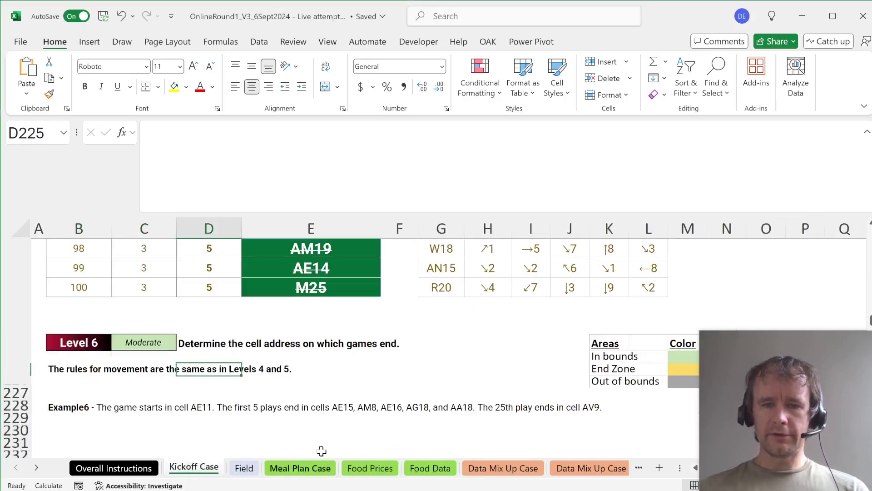
{"action": "scroll", "coordinate": [345, 431], "scroll_direction": "down", "scroll_amount": 5}
{"action": "left_click", "coordinate": [487, 302]}
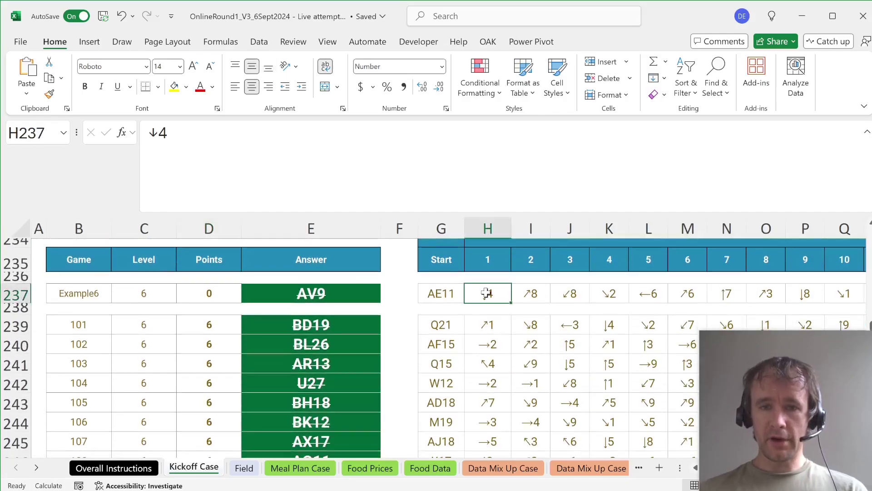
{"action": "key", "text": "ctrl+shift+Right"}
{"action": "key", "text": "ctrl+shift+Left"}
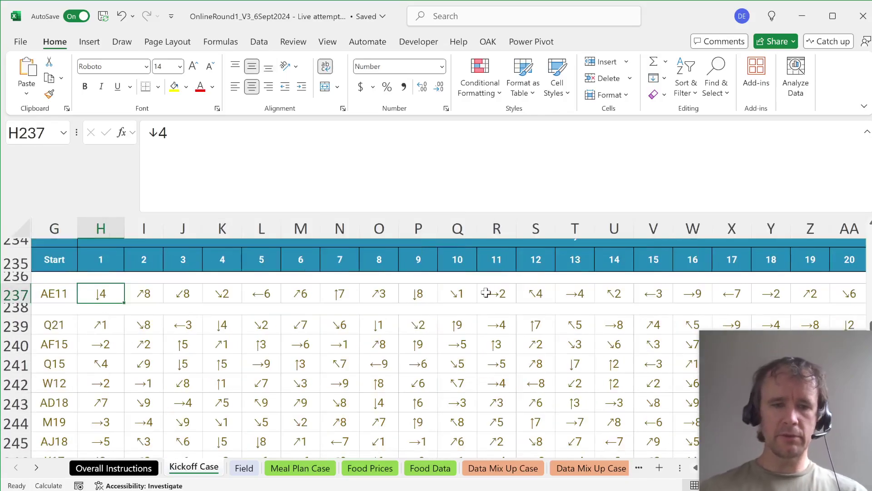
Step: Copy the full LAMBDA definition of the defined name play without changing it
{"action": "key", "text": "ctrl+F3"}
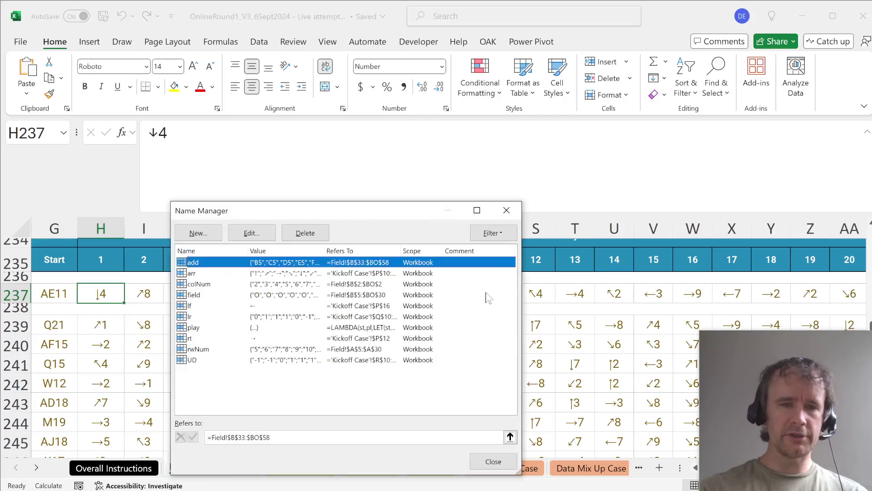
{"action": "left_click", "coordinate": [195, 328]}
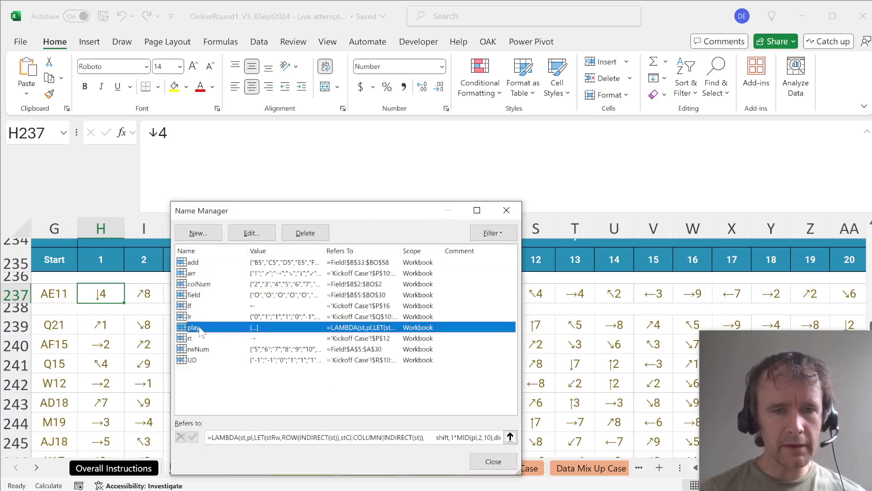
{"action": "key", "text": "Tab"}
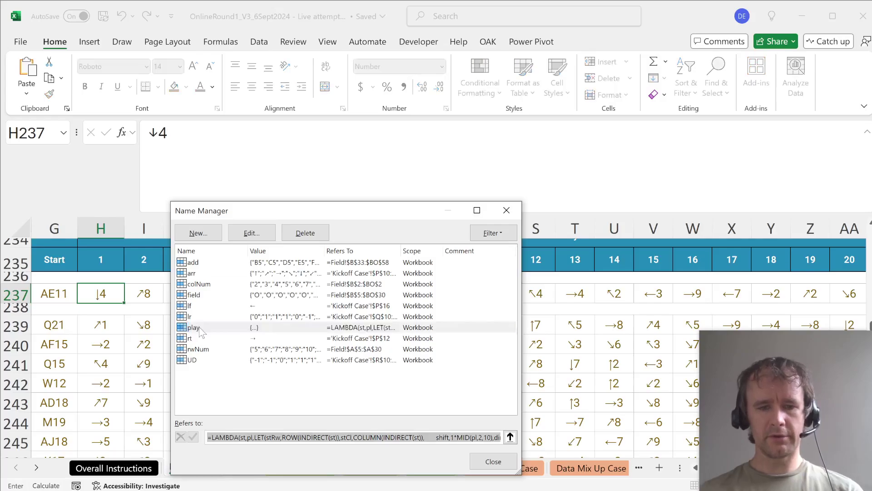
{"action": "key", "text": "Escape"}
{"action": "key", "text": "Escape"}
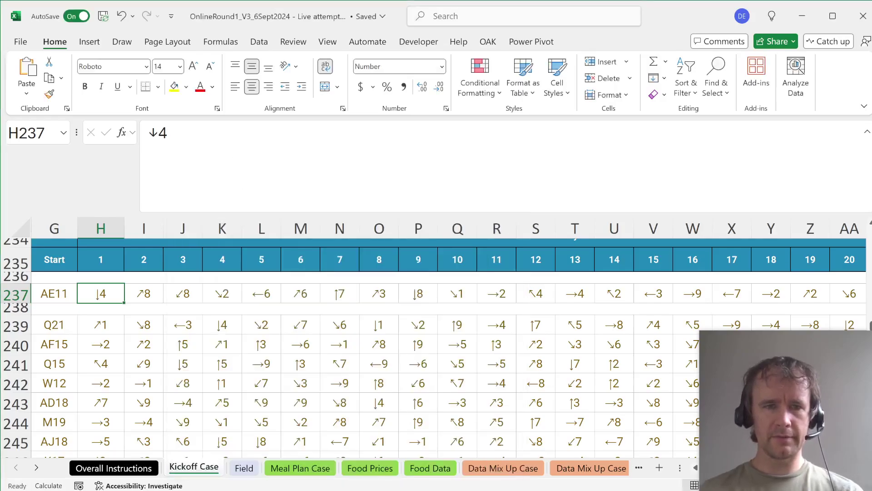
{"action": "key", "text": "Escape"}
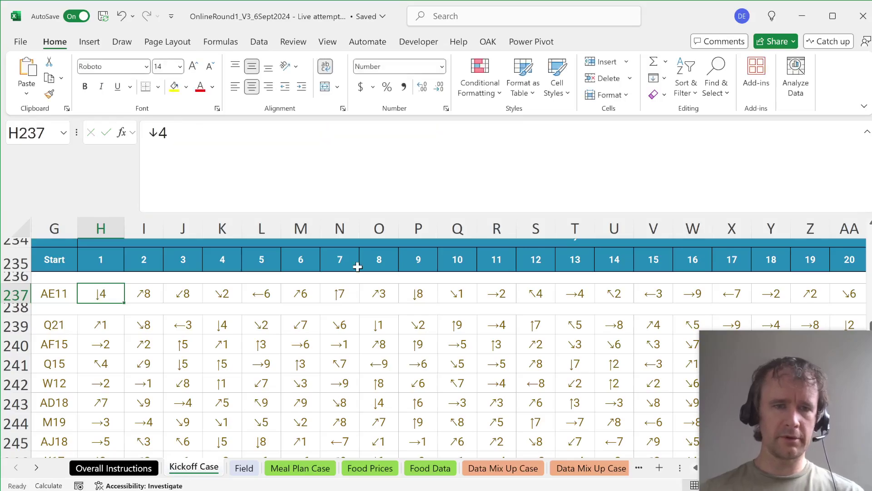
Step: Paste the play LAMBDA formula into H238 below the first Example6 play, keeping it open for editing
{"action": "key", "text": "Down"}
{"action": "key", "text": "F2"}
{"action": "key", "text": "ctrl+v"}
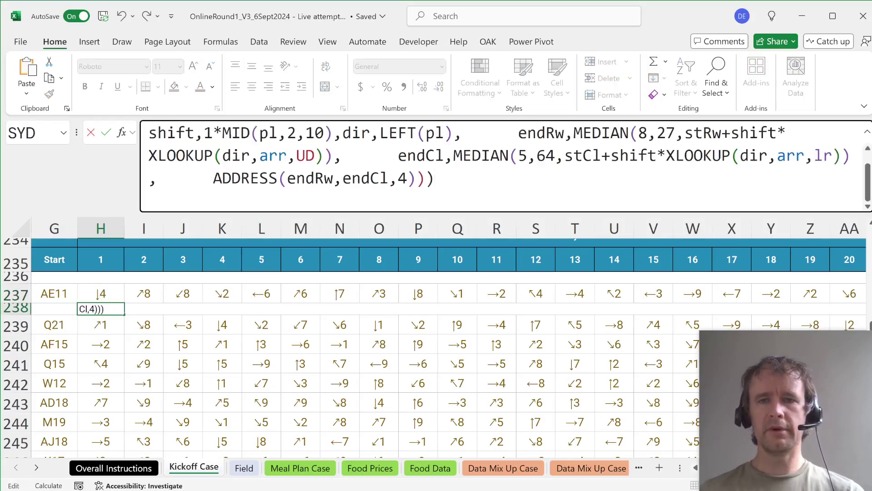
{"action": "key", "text": "ctrl+Home"}
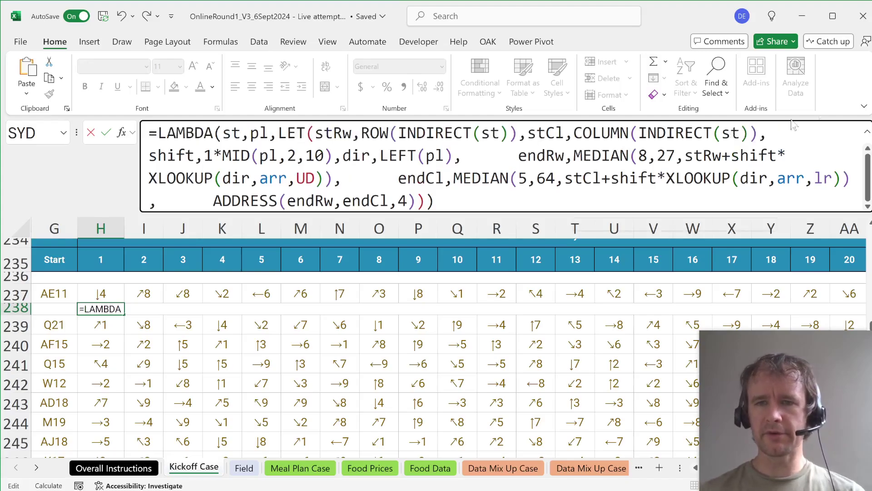
Step: Remove the MEDIAN(8,27, wrapper and its closing bracket from endRw, leaving stRw+shift*XLOOKUP(dir,arr,UD)
{"action": "left_click", "coordinate": [684, 156]}
{"action": "key", "text": "shift+Left"}
{"action": "key", "text": "shift+Left"}
{"action": "key", "text": "shift+Left"}
{"action": "key", "text": "shift+Left"}
{"action": "key", "text": "shift+Left"}
{"action": "key", "text": "ctrl+shift+Left"}
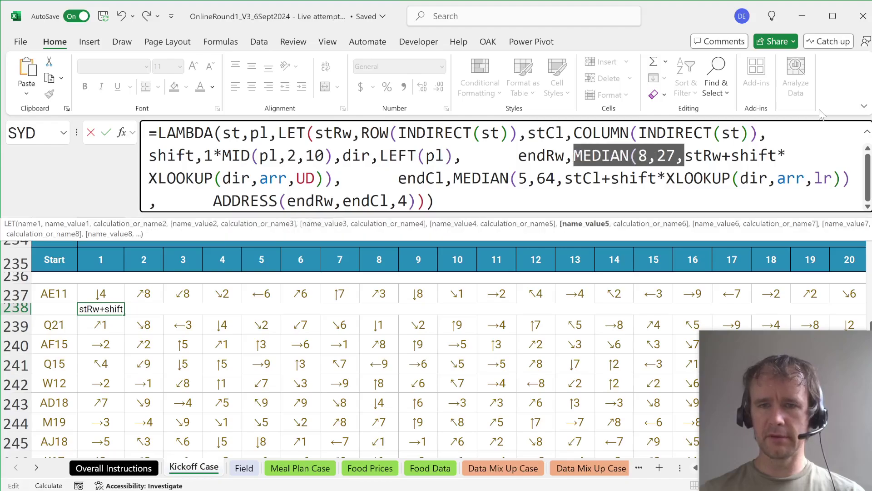
{"action": "key", "text": "Delete"}
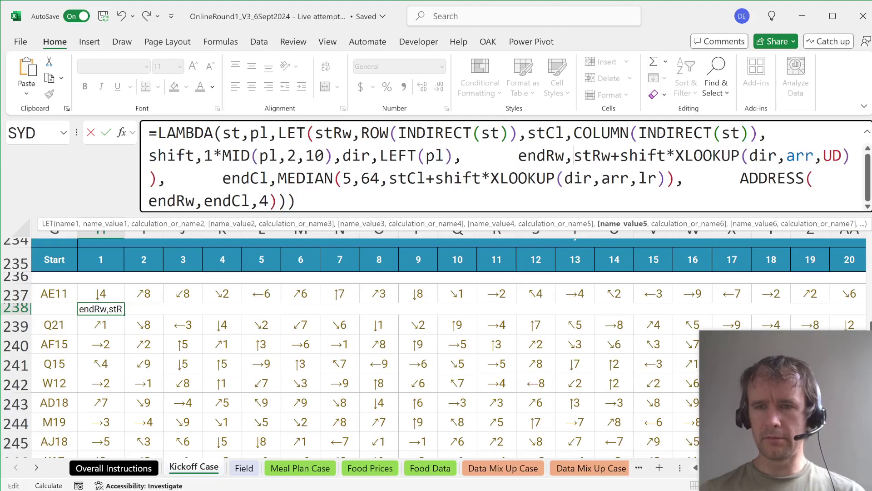
{"action": "left_click", "coordinate": [158, 179]}
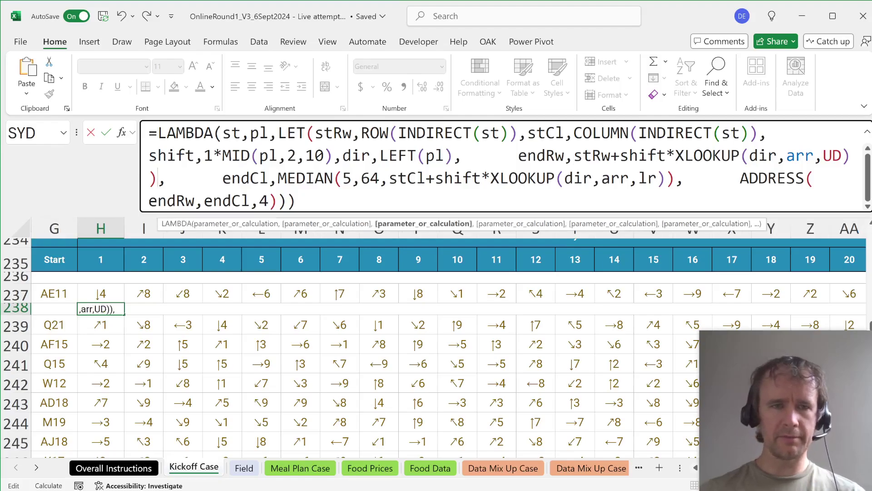
{"action": "key", "text": "BackSpace"}
Step: Remove the MEDIAN(5,64, wrapper and its closing bracket from endCl, then copy the entire edited LAMBDA formula and discard the cell edit
{"action": "left_click", "coordinate": [269, 178]}
{"action": "left_click_drag", "start_coordinate": [268, 178], "coordinate": [380, 178]}
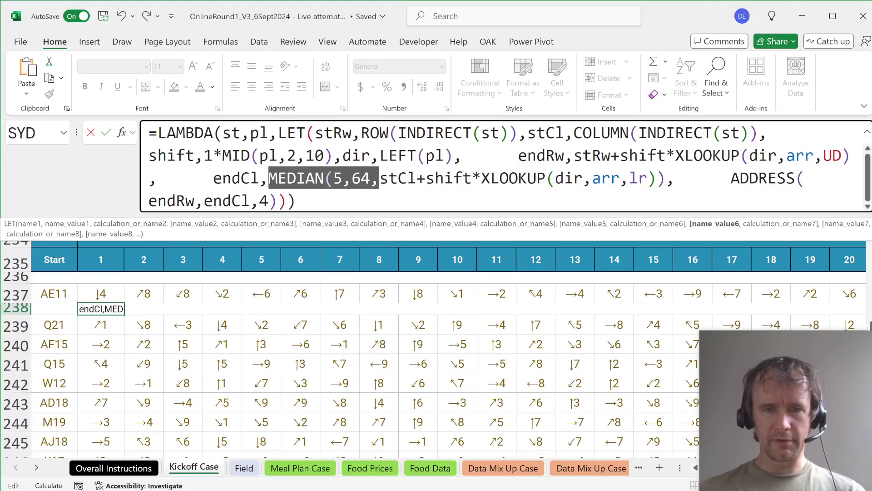
{"action": "key", "text": "Delete"}
{"action": "key", "text": "BackSpace"}
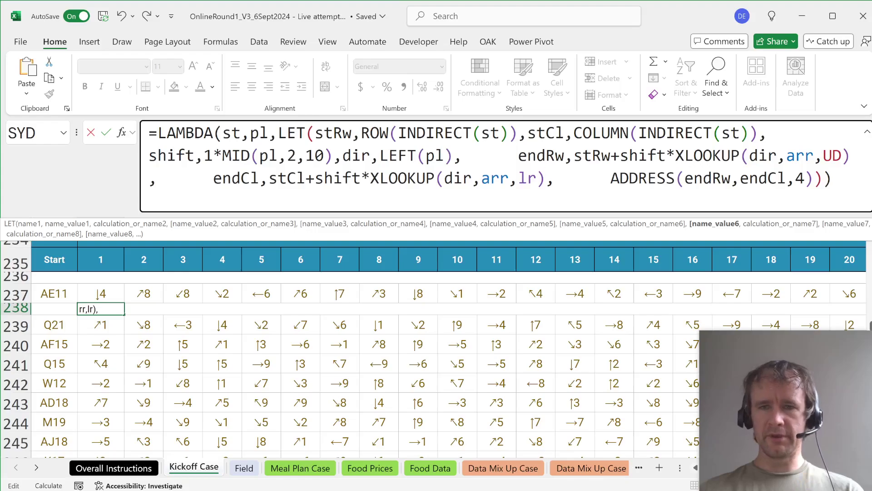
{"action": "left_click_drag", "start_coordinate": [833, 178], "coordinate": [10, 54]}
{"action": "key", "text": "Escape"}
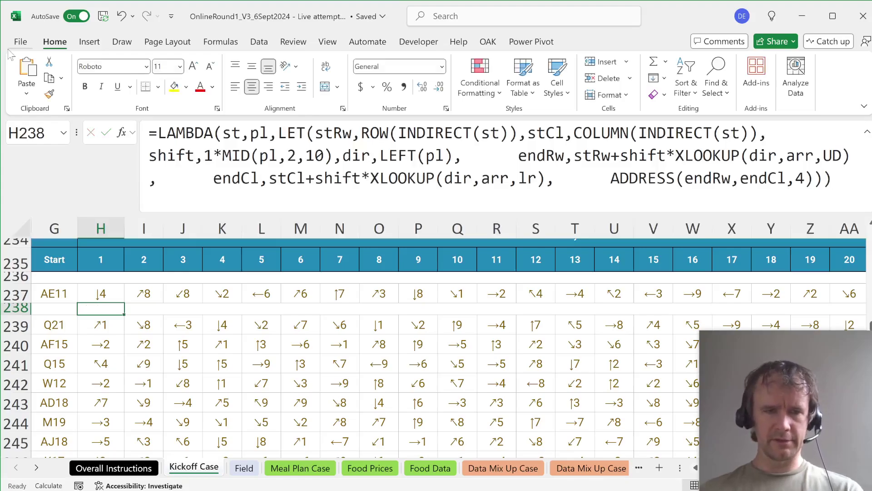
Step: Define a workbook-scoped name playUnc that refers to the copied LAMBDA formula without the MEDIAN limits
{"action": "key", "text": "ctrl+F3"}
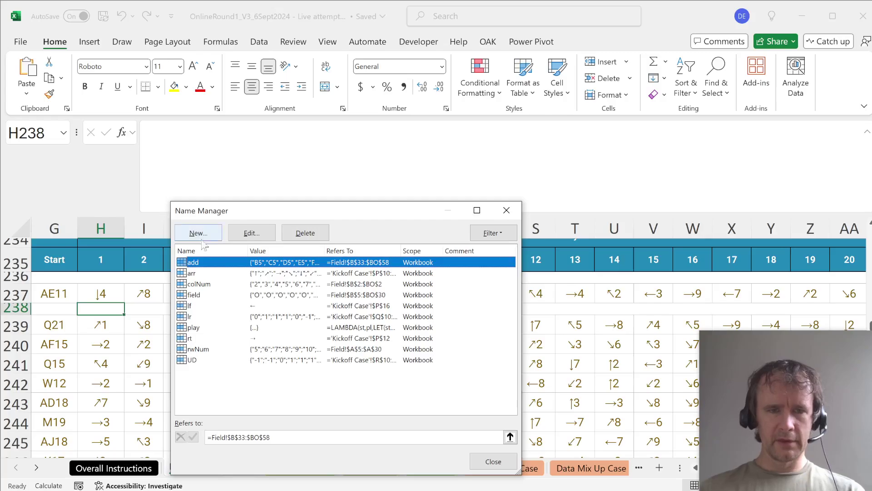
{"action": "left_click", "coordinate": [203, 238]}
{"action": "type", "text": "playUnc"}
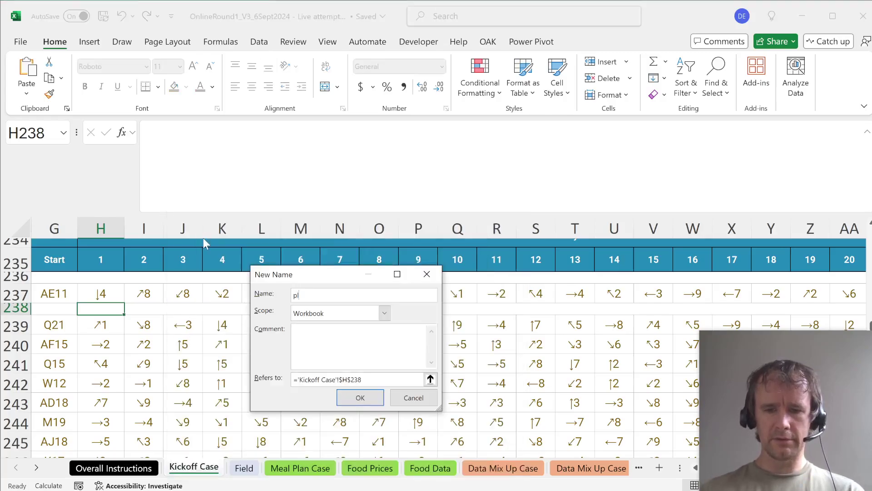
{"action": "key", "text": "Tab"}
{"action": "key", "text": "Tab"}
{"action": "key", "text": "Tab"}
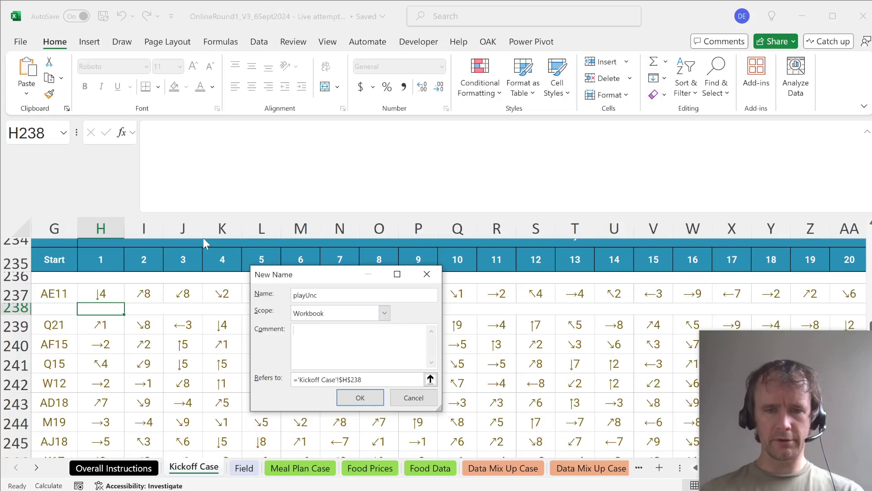
{"action": "key", "text": "ctrl+v"}
{"action": "key", "text": "Return"}
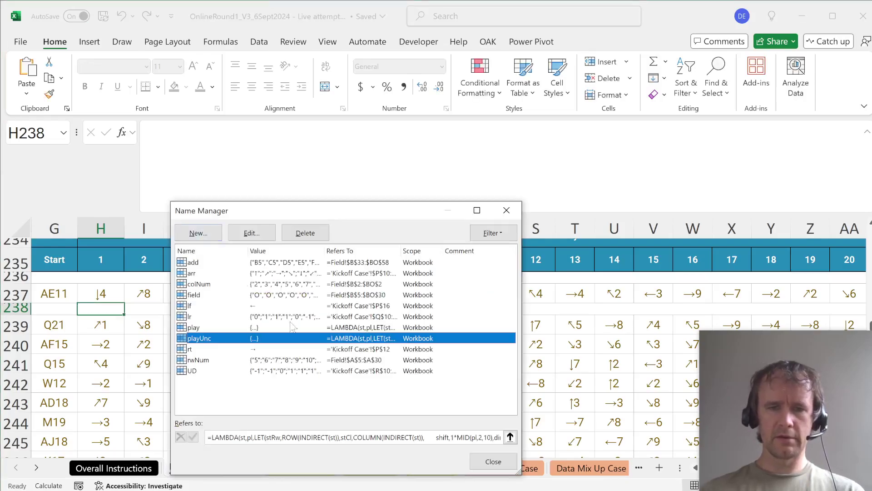
{"action": "left_click", "coordinate": [493, 461]}
Step: Replace REDUCE with SCAN in the game 101 answer formula in E239, copy the resulting formula and discard the edit
{"action": "key", "text": "Down"}
{"action": "key", "text": "Left"}
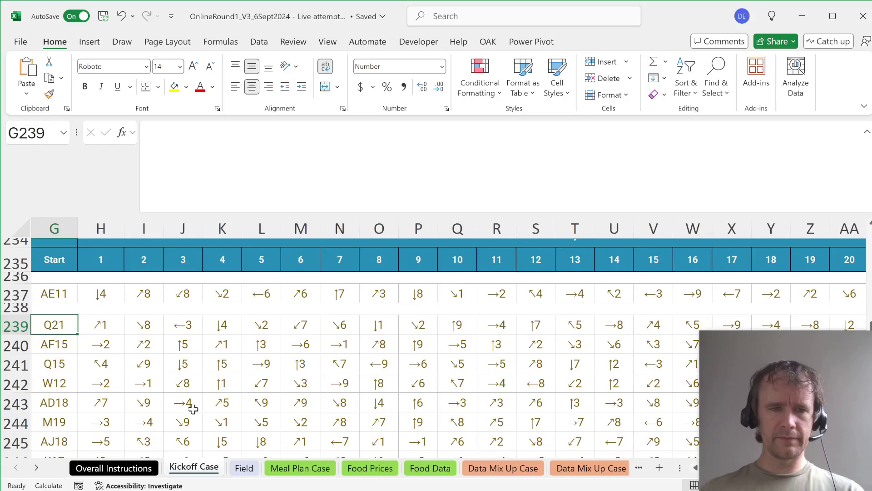
{"action": "key", "text": "ctrl+Left"}
{"action": "key", "text": "ctrl+Left"}
{"action": "key", "text": "Right"}
{"action": "key", "text": "Right"}
{"action": "key", "text": "Right"}
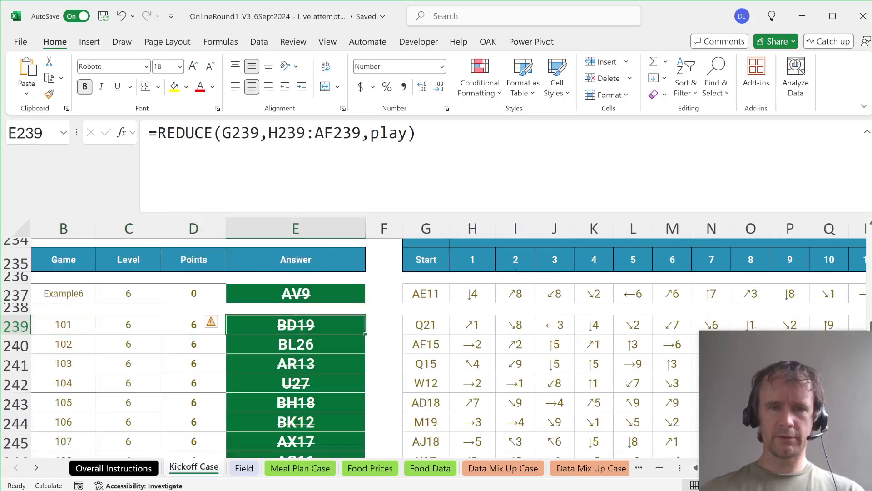
{"action": "key", "text": "F2"}
{"action": "double_click", "coordinate": [185, 133]}
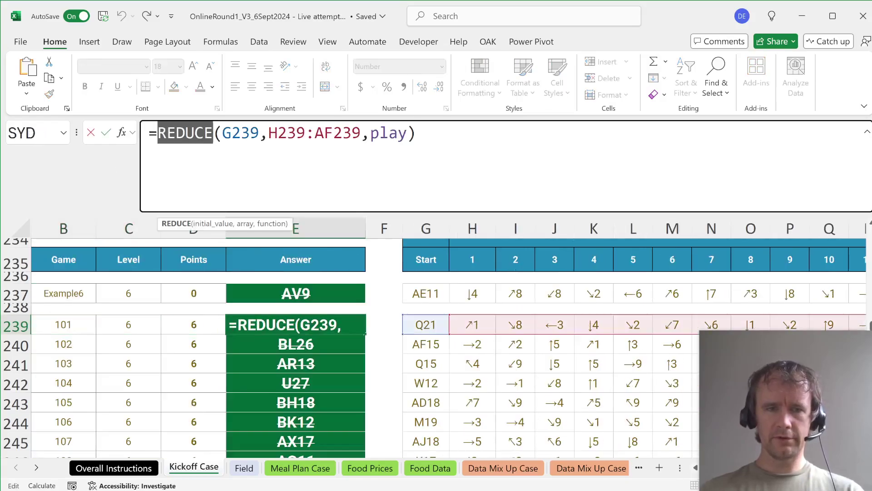
{"action": "type", "text": "sc"}
{"action": "key", "text": "Tab"}
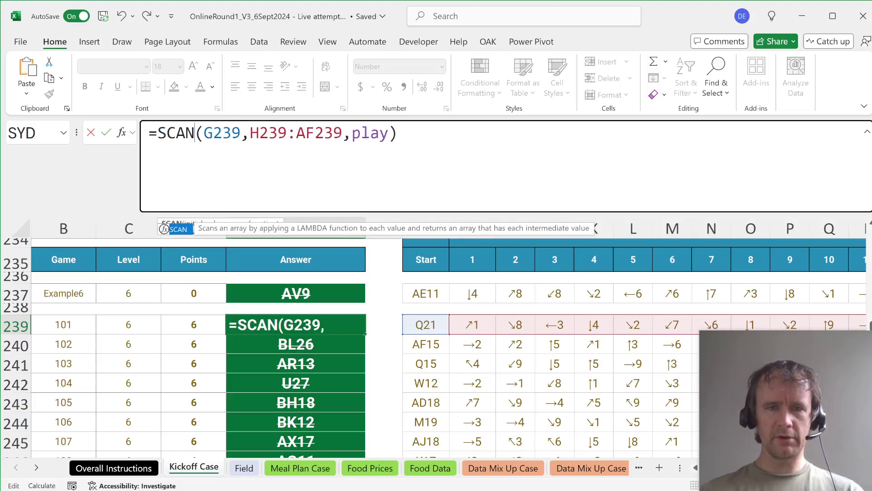
{"action": "key", "text": "shift+Home"}
{"action": "key", "text": "ctrl+c"}
{"action": "key", "text": "Tab"}
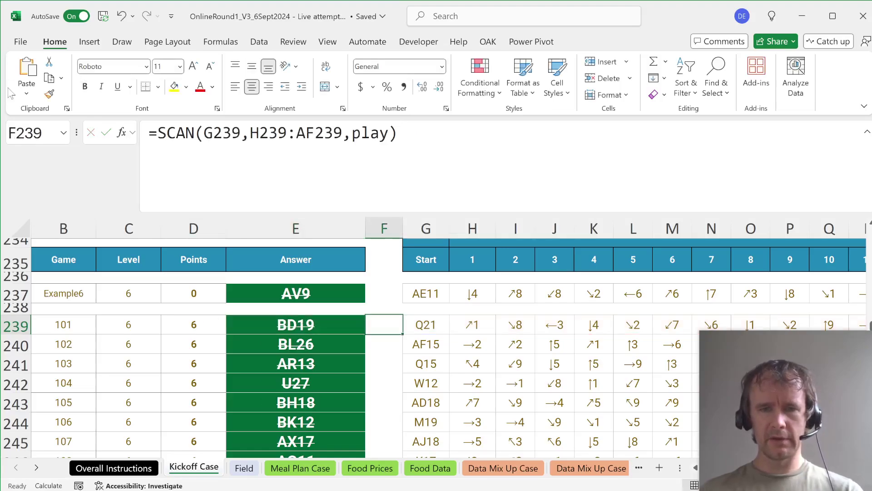
Step: Paste =SCAN(G239,H239:AF239,play) twice into AG239 after the last play, joined by a single equals sign
{"action": "key", "text": "ctrl+Right"}
{"action": "key", "text": "Right"}
{"action": "key", "text": "Right"}
{"action": "key", "text": "Left"}
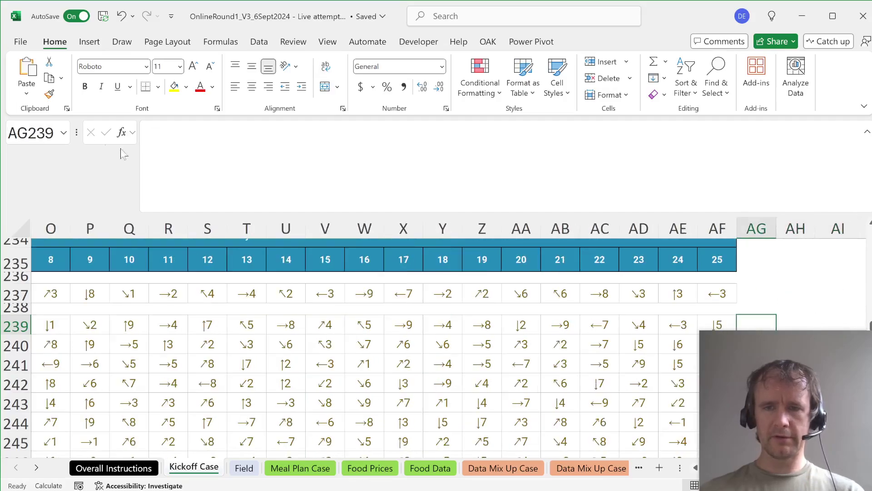
{"action": "key", "text": "ctrl+v"}
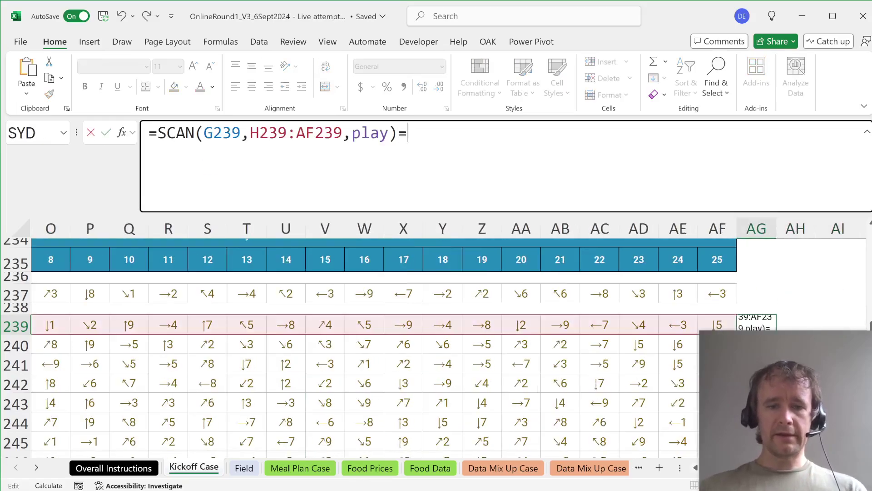
{"action": "key", "text": "ctrl+v"}
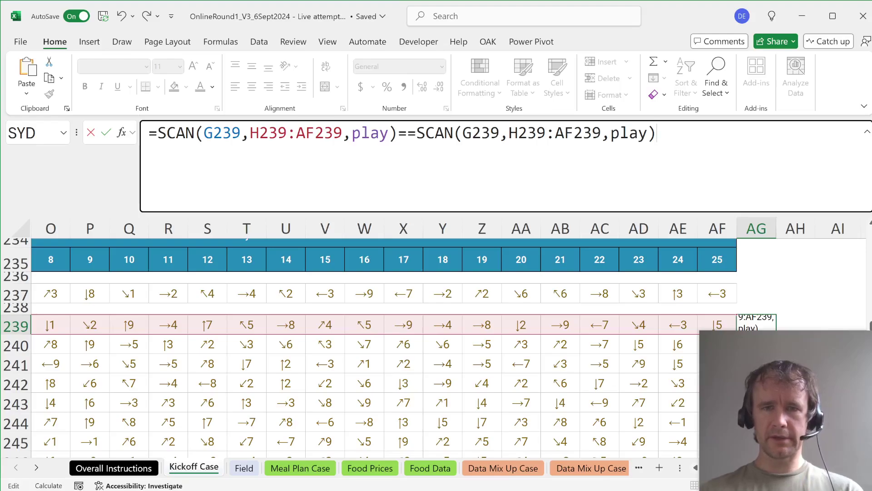
{"action": "left_click", "coordinate": [407, 133]}
{"action": "key", "text": "BackSpace"}
Step: Change the second SCAN's function in AG239 to playUnc, commit the comparison and select its spilled results
{"action": "left_click", "coordinate": [639, 133]}
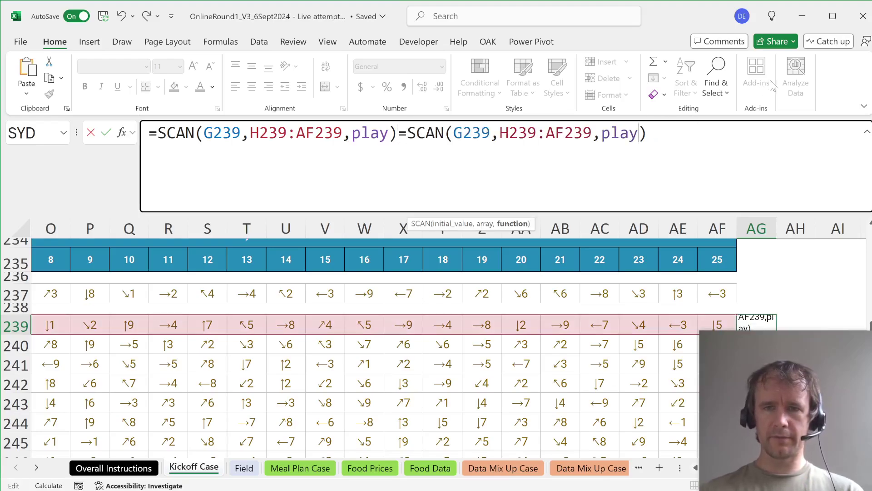
{"action": "type", "text": "un"}
{"action": "key", "text": "Tab"}
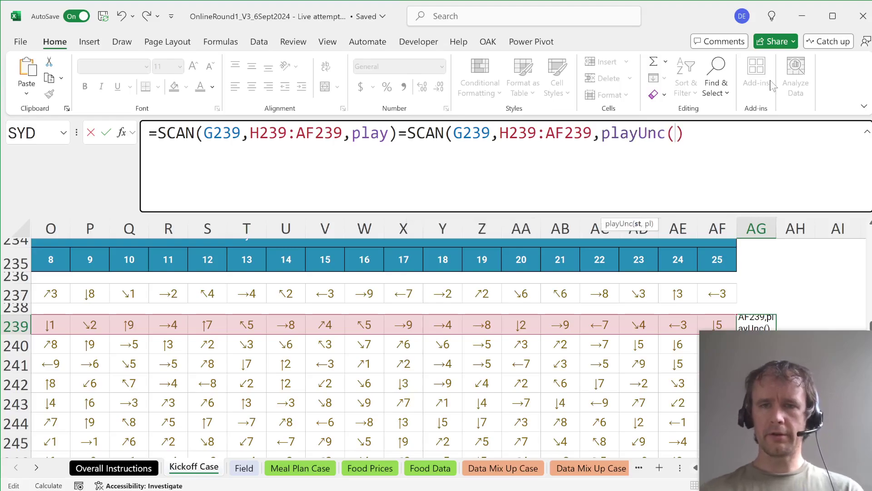
{"action": "key", "text": "BackSpace"}
{"action": "key", "text": "Return"}
{"action": "key", "text": "Up"}
{"action": "key", "text": "ctrl+shift+Right"}
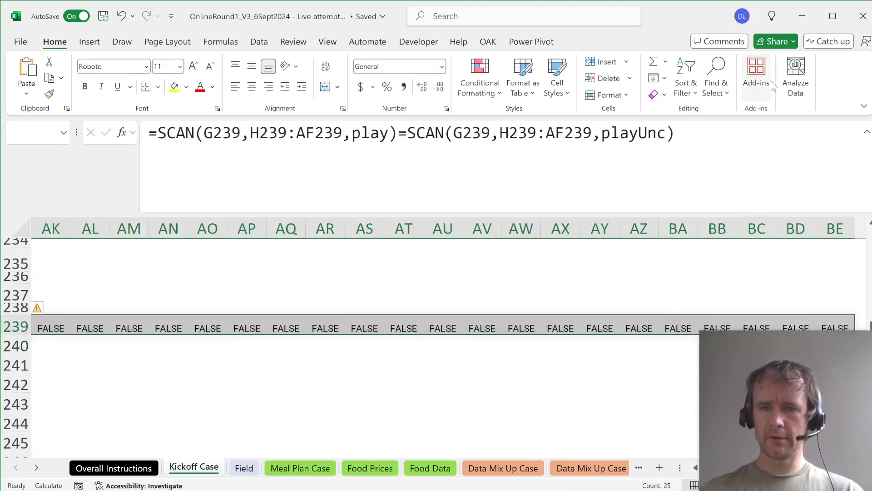
{"action": "key", "text": "Left"}
{"action": "key", "text": "Right"}
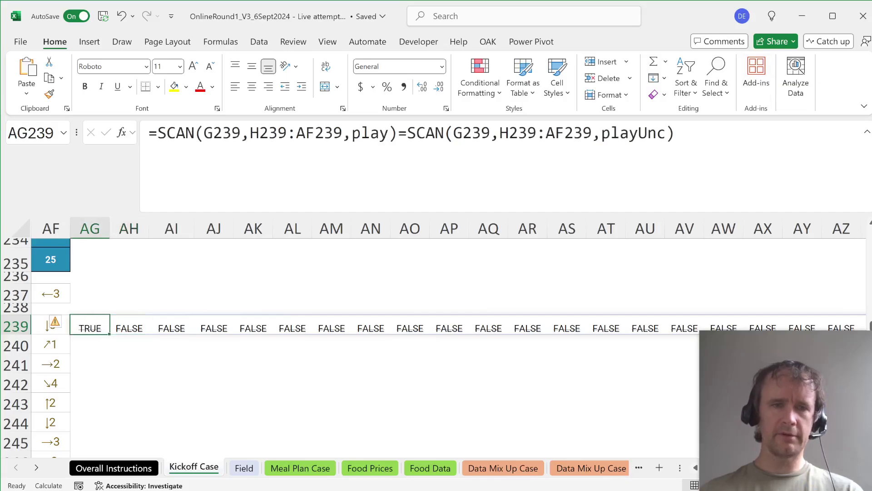
Step: Try to wrap the SCAN comparison in AG239 in an AND function
{"action": "key", "text": "F2"}
{"action": "key", "text": "Home"}
{"action": "key", "text": "Right"}
{"action": "type", "text": "and"}
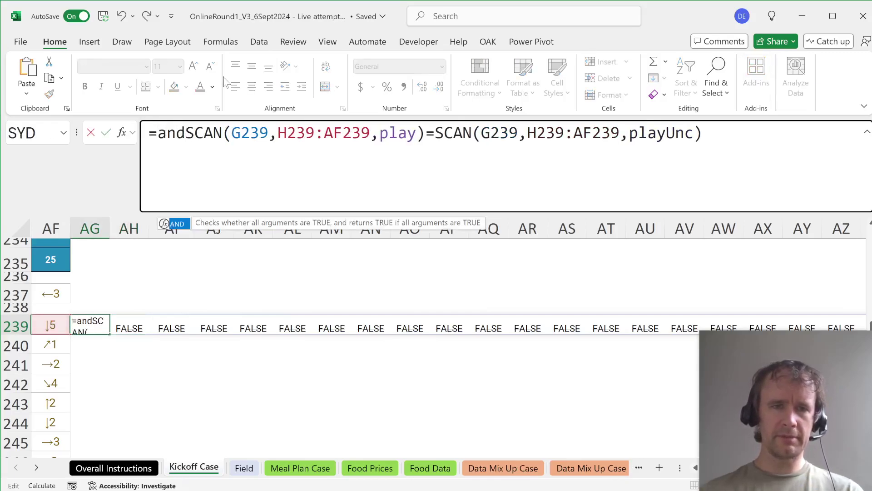
{"action": "key", "text": "Tab"}
{"action": "key", "text": "Left"}
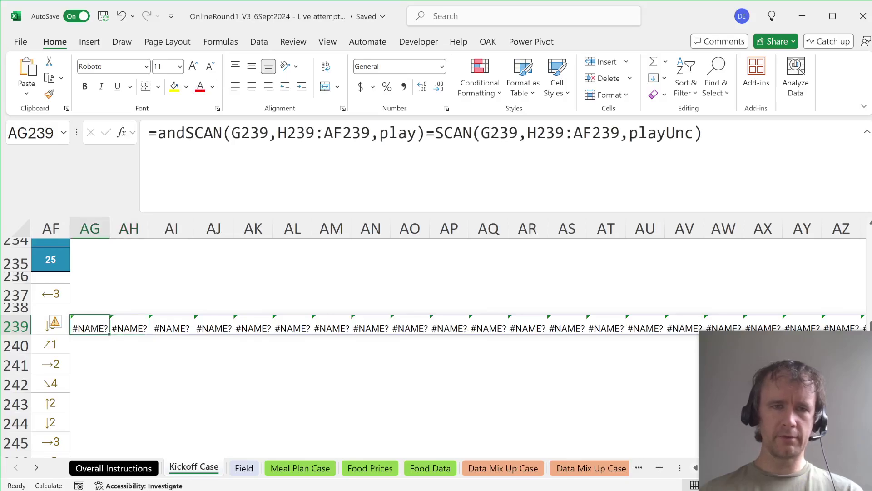
Step: Complete the AND wrapper in AG239 with an opening bracket before the first SCAN and a closing bracket at the end
{"action": "key", "text": "F2"}
{"action": "key", "text": "Home"}
{"action": "key", "text": "Right"}
{"action": "key", "text": "Right"}
{"action": "key", "text": "Right"}
{"action": "key", "text": "Right"}
{"action": "type", "text": "("}
{"action": "key", "text": "End"}
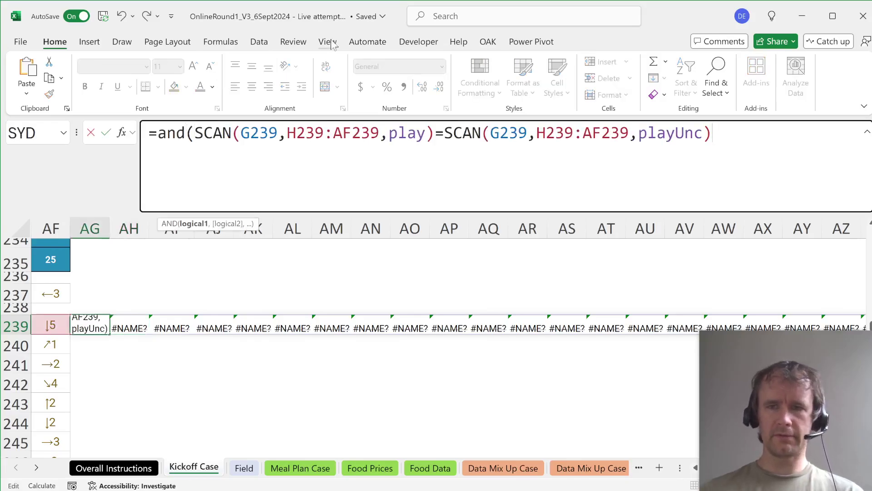
{"action": "type", "text": ")"}
{"action": "key", "text": "Return"}
Step: Fill the AND comparison from AG239 down to AG258, the last Level 6 game
{"action": "key", "text": "Up"}
{"action": "key", "text": "Left"}
{"action": "key", "text": "ctrl+Down"}
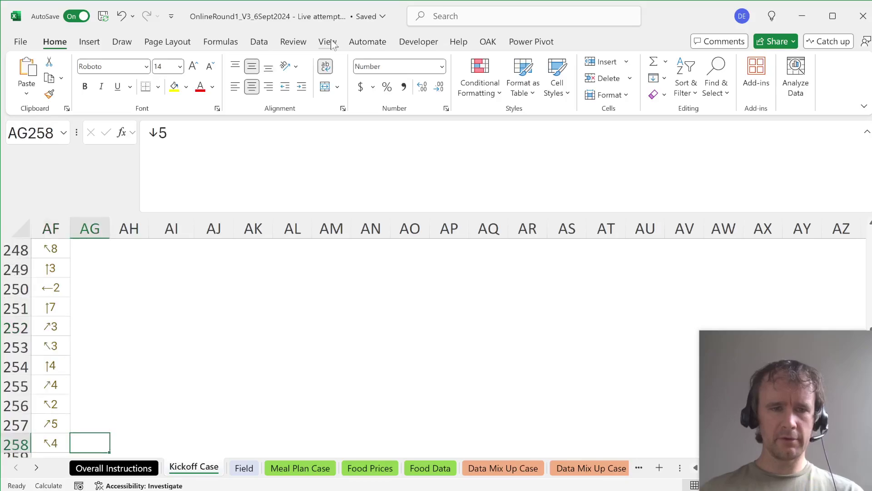
{"action": "key", "text": "Right"}
{"action": "key", "text": "ctrl+shift+Up"}
{"action": "key", "text": "ctrl+d"}
{"action": "key", "text": "Return"}
{"action": "key", "text": "Down"}
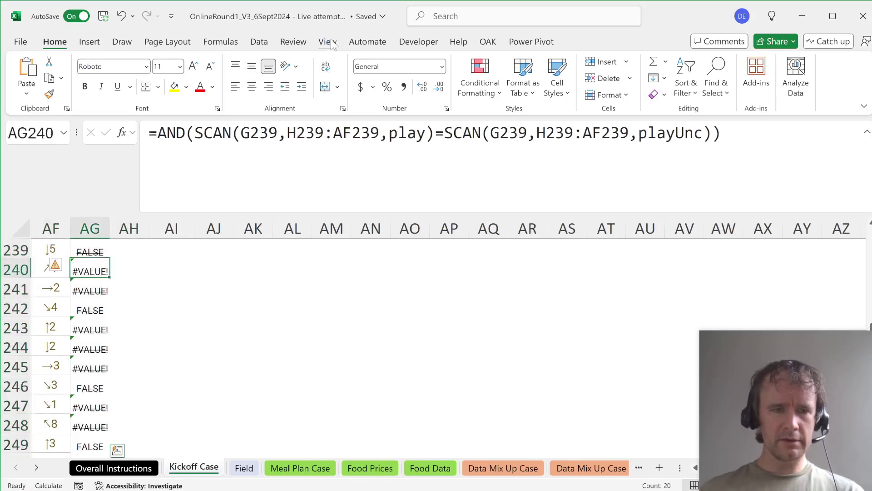
{"action": "key", "text": "ctrl+Down"}
{"action": "key", "text": "ctrl+Up"}
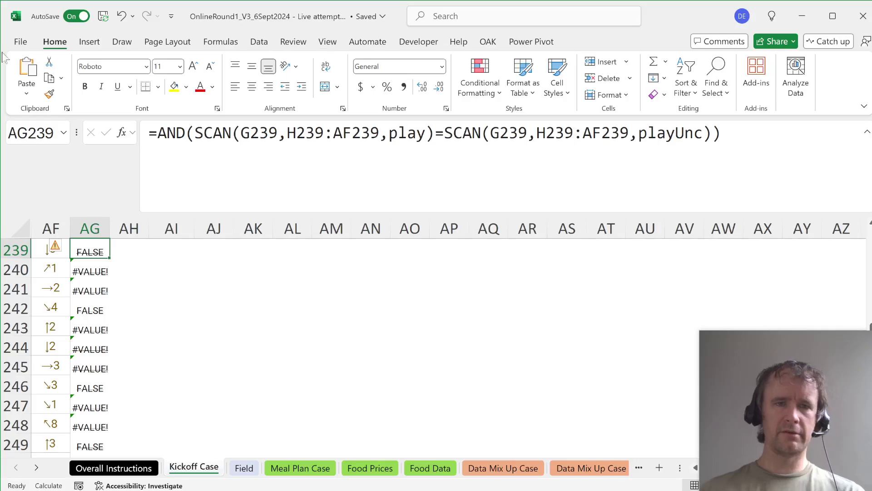
Step: Reduce the formula in AG240 to =SCAN(G240,H240:AF240,playUnc)
{"action": "key", "text": "Down"}
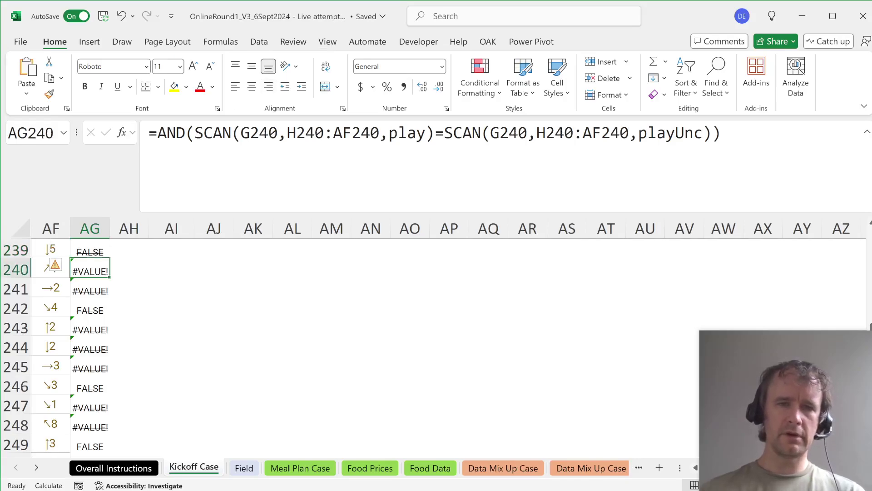
{"action": "left_click", "coordinate": [444, 133]}
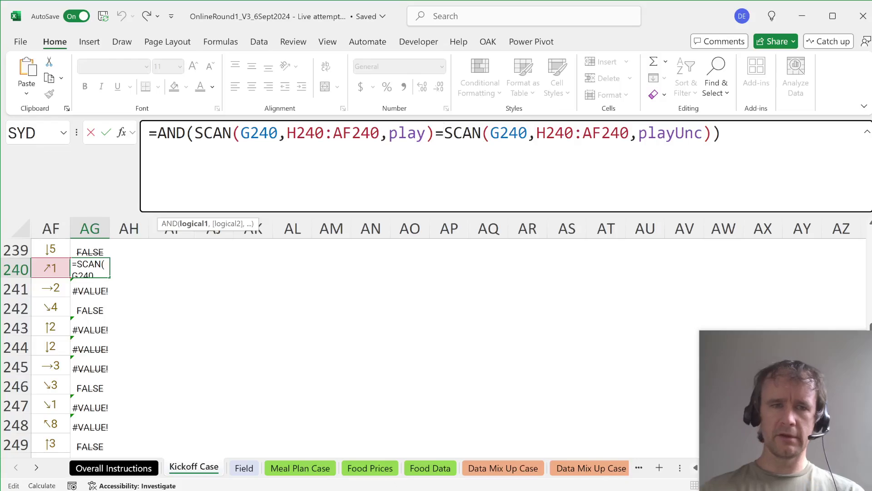
{"action": "key", "text": "shift+Home"}
{"action": "key", "text": "BackSpace"}
{"action": "key", "text": "End"}
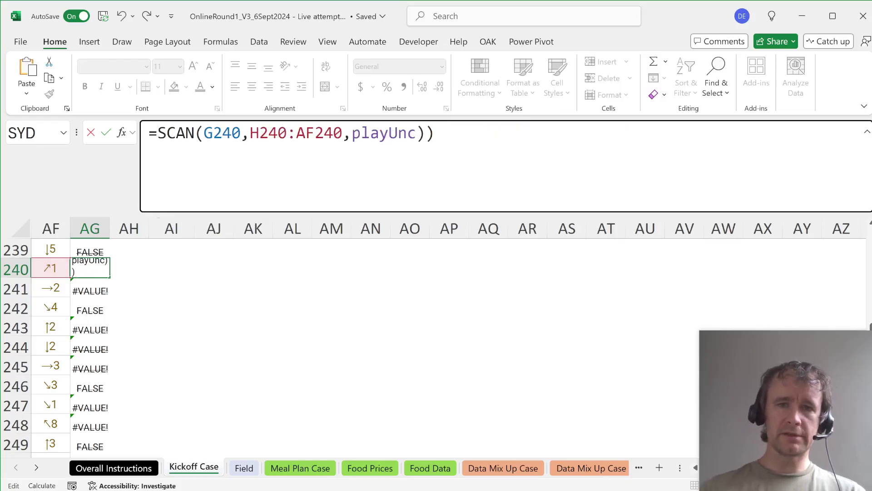
{"action": "key", "text": "BackSpace"}
{"action": "key", "text": "Return"}
Step: Examine the unconstrained positions in row 240 and select them from AM240 back to AG240
{"action": "key", "text": "Up"}
{"action": "key", "text": "Right"}
{"action": "key", "text": "Right"}
{"action": "key", "text": "Right"}
{"action": "key", "text": "Right"}
{"action": "key", "text": "Right"}
{"action": "key", "text": "Right"}
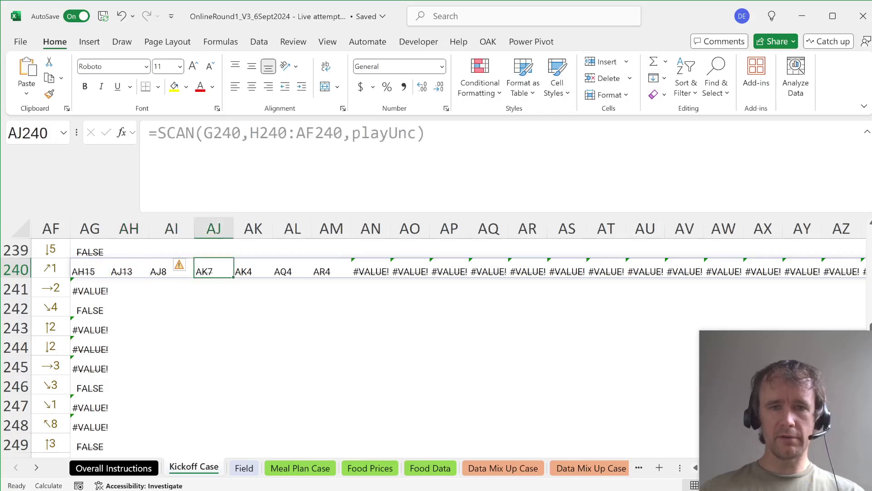
{"action": "key", "text": "shift+Left"}
{"action": "key", "text": "shift+Left"}
{"action": "key", "text": "shift+Left"}
{"action": "key", "text": "shift+Left"}
{"action": "key", "text": "shift+Left"}
{"action": "key", "text": "shift+Left"}
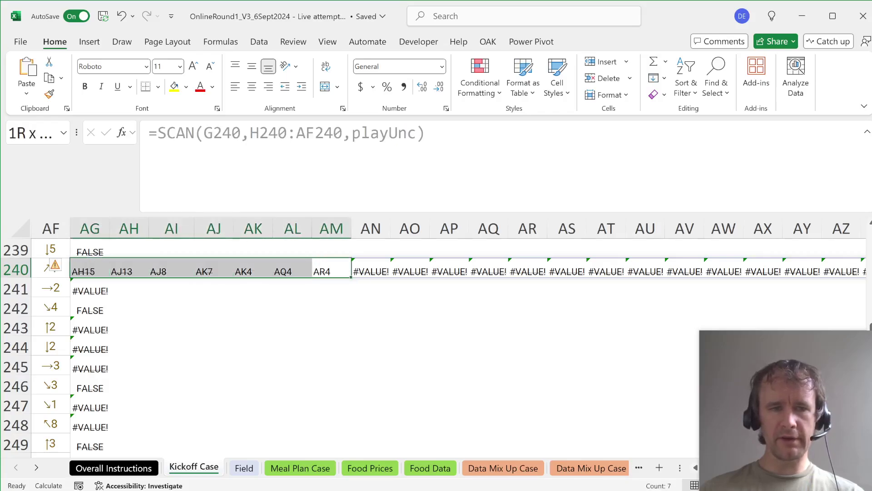
Step: Select the corresponding first seven plays of game 102 in H240:N240, then inspect the following play in O240
{"action": "key", "text": "ctrl+Left"}
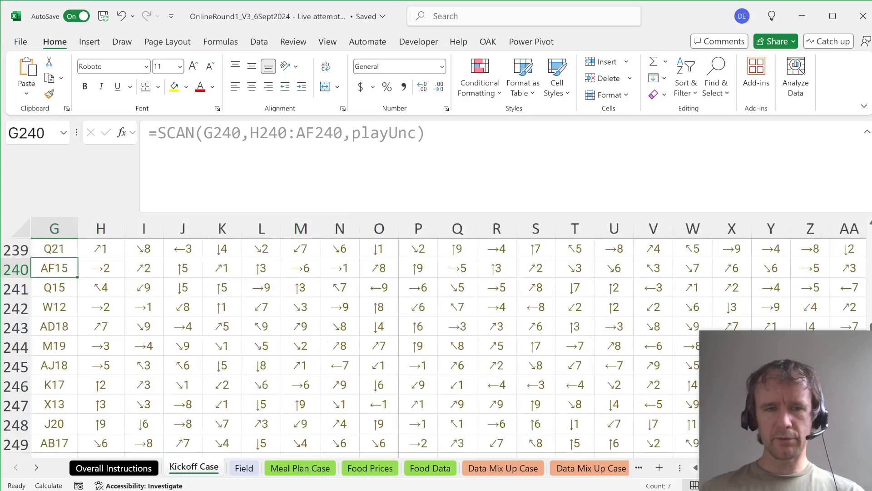
{"action": "key", "text": "Left"}
{"action": "key", "text": "Right"}
{"action": "key", "text": "Right"}
{"action": "key", "text": "shift+Right"}
{"action": "key", "text": "shift+Right"}
{"action": "key", "text": "shift+Right"}
{"action": "key", "text": "shift+Right"}
{"action": "key", "text": "shift+Right"}
{"action": "key", "text": "shift+Right"}
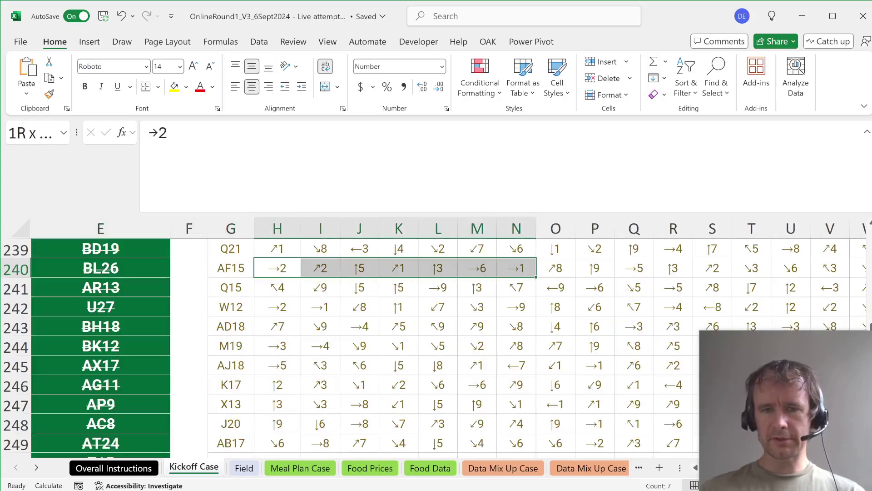
{"action": "left_click", "coordinate": [555, 267]}
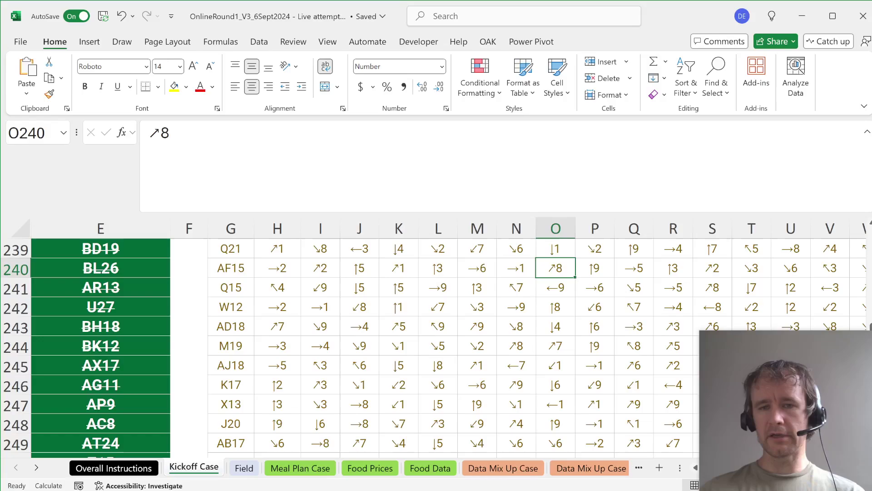
Step: Examine the remaining playUnc SCAN results across row 240 and return to the first result in AG240
{"action": "key", "text": "ctrl+Right"}
{"action": "key", "text": "Right"}
{"action": "key", "text": "Left"}
{"action": "key", "text": "Left"}
{"action": "key", "text": "Left"}
{"action": "key", "text": "Left"}
{"action": "key", "text": "Left"}
{"action": "key", "text": "Left"}
{"action": "key", "text": "Left"}
{"action": "key", "text": "Left"}
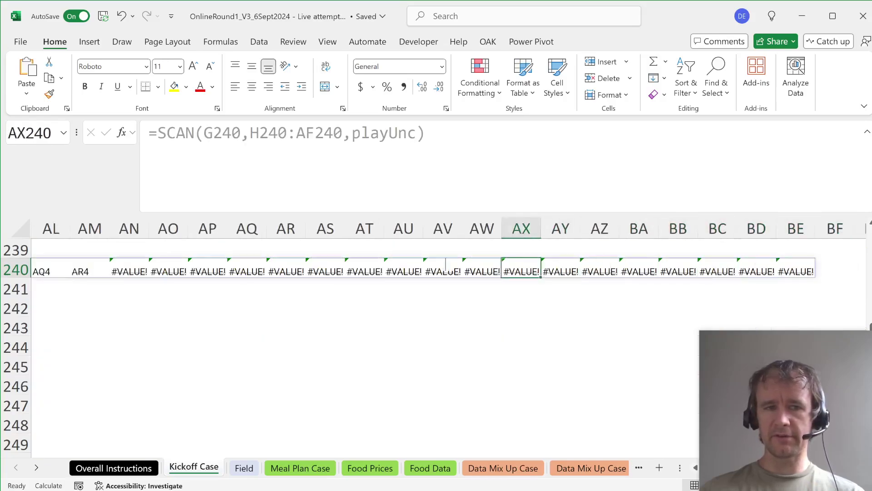
{"action": "key", "text": "Left"}
{"action": "key", "text": "Left"}
{"action": "key", "text": "Left"}
{"action": "key", "text": "Left"}
{"action": "key", "text": "Left"}
{"action": "key", "text": "Left"}
{"action": "key", "text": "Left"}
{"action": "key", "text": "Left"}
{"action": "key", "text": "Left"}
{"action": "key", "text": "Left"}
{"action": "key", "text": "Left"}
{"action": "key", "text": "Left"}
{"action": "key", "text": "Left"}
{"action": "key", "text": "Left"}
{"action": "key", "text": "Left"}
{"action": "key", "text": "Left"}
{"action": "key", "text": "Left"}
{"action": "key", "text": "Left"}
{"action": "key", "text": "Left"}
{"action": "key", "text": "Left"}
{"action": "key", "text": "Right"}
{"action": "key", "text": "Right"}
{"action": "key", "text": "Right"}
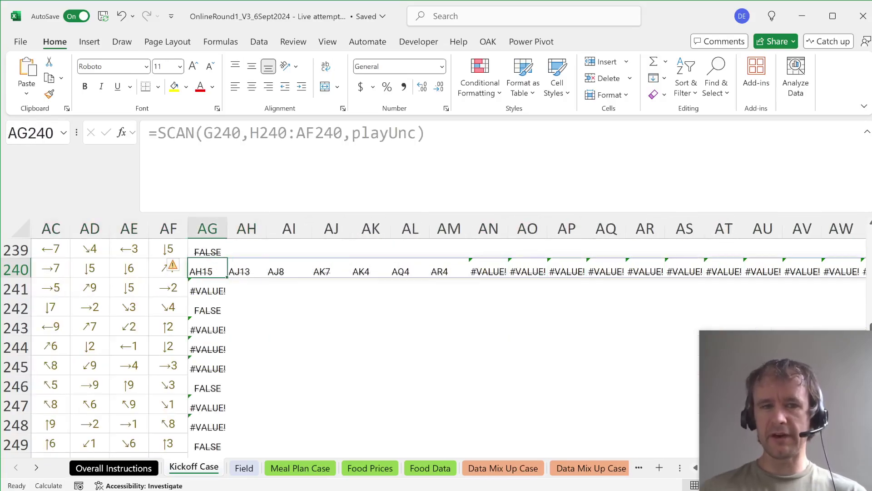
Step: Undo the SCAN-only edit in AG240 and wrap the comparison formula in AG239 in IFERROR, returning FALSE on errors
{"action": "key", "text": "ctrl+z"}
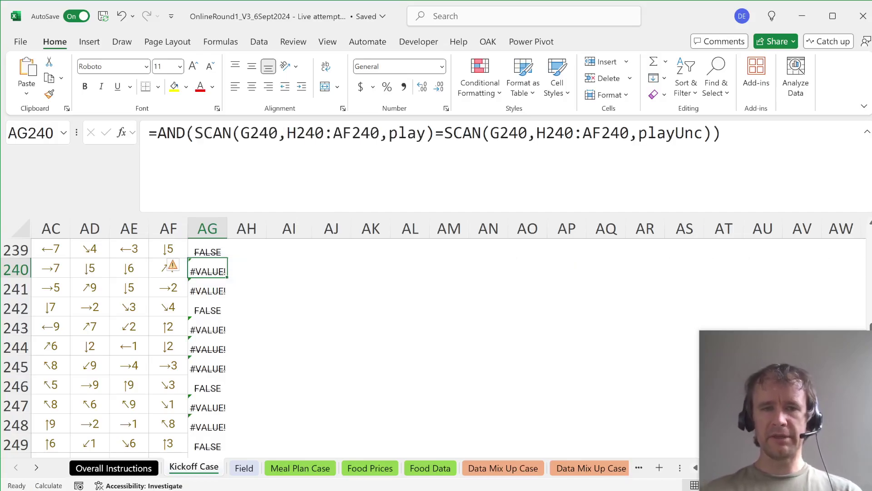
{"action": "key", "text": "Up"}
{"action": "key", "text": "Up"}
{"action": "key", "text": "Down"}
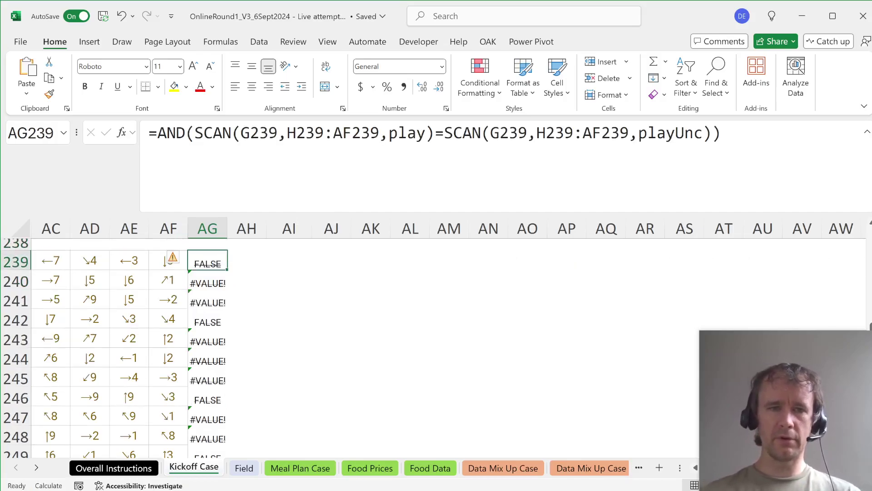
{"action": "left_click", "coordinate": [157, 133]}
{"action": "type", "text": "ifer"}
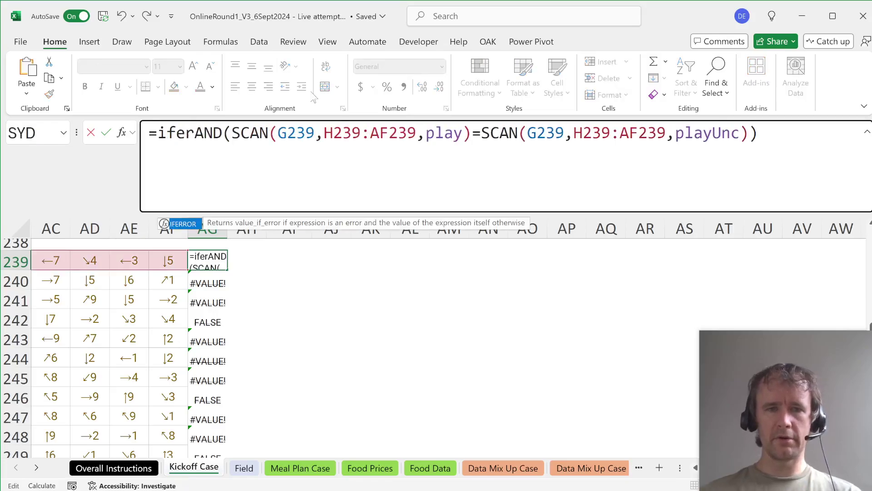
{"action": "key", "text": "Tab"}
{"action": "key", "text": "End"}
{"action": "type", "text": ",false"}
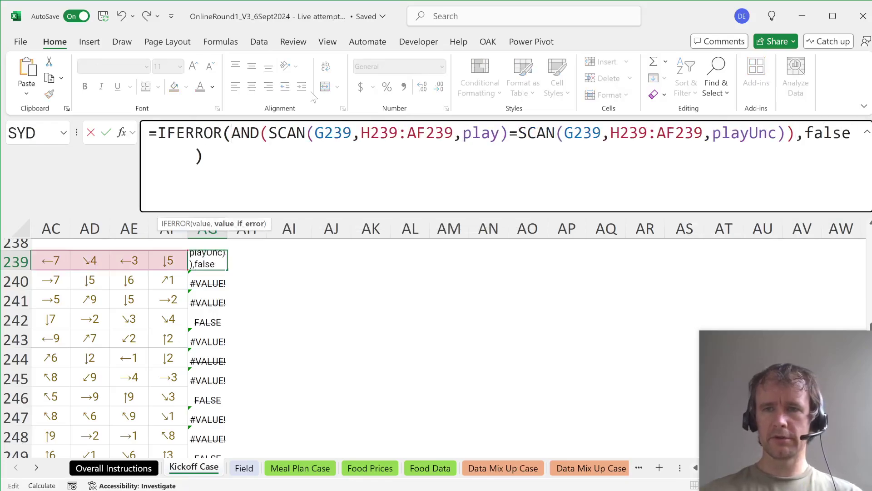
{"action": "type", "text": ")"}
{"action": "key", "text": "Return"}
Step: Fill the IFERROR comparison from AG239 down through the last Level 6 game in AG258
{"action": "key", "text": "Up"}
{"action": "key", "text": "ctrl+shift+Down"}
{"action": "key", "text": "ctrl+d"}
{"action": "key", "text": "ctrl+shift+Up"}
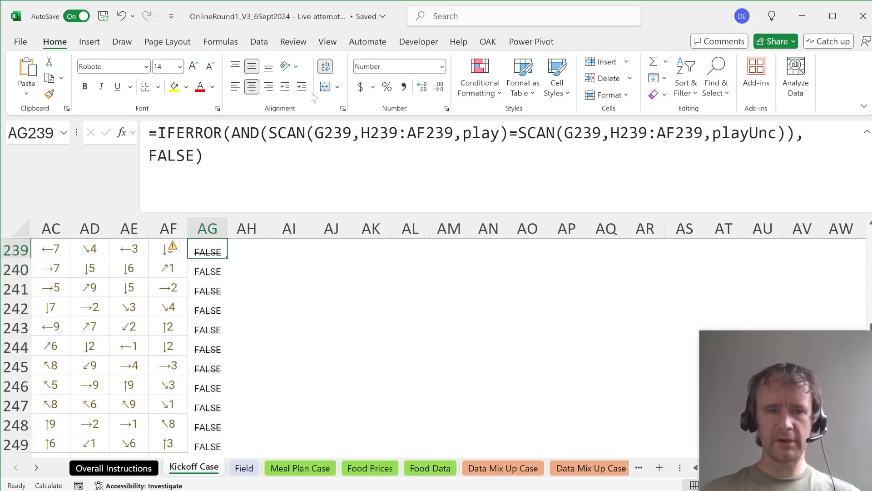
Step: Copy the comparison formula from the last Level 6 game to AG279, beside the first Level 7 game
{"action": "key", "text": "ctrl+Down"}
{"action": "key", "text": "ctrl+c"}
{"action": "key", "text": "Down"}
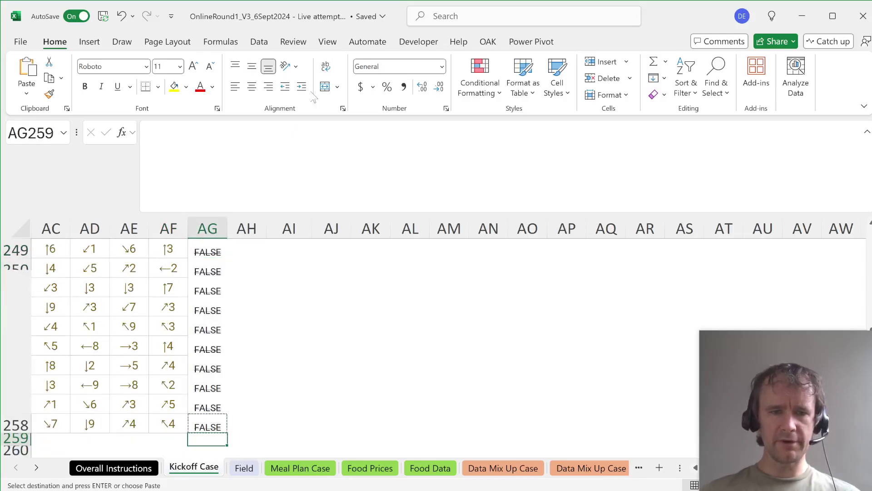
{"action": "key", "text": "Down"}
{"action": "key", "text": "Down"}
{"action": "key", "text": "Down"}
{"action": "key", "text": "Down"}
{"action": "key", "text": "Down"}
{"action": "key", "text": "Down"}
{"action": "key", "text": "Down"}
{"action": "key", "text": "Down"}
{"action": "key", "text": "Down"}
{"action": "key", "text": "Down"}
{"action": "key", "text": "Down"}
{"action": "key", "text": "Down"}
{"action": "key", "text": "Down"}
{"action": "key", "text": "Down"}
{"action": "key", "text": "Down"}
{"action": "key", "text": "Down"}
{"action": "key", "text": "Down"}
{"action": "key", "text": "Down"}
{"action": "key", "text": "Down"}
{"action": "key", "text": "Down"}
{"action": "key", "text": "Up"}
{"action": "key", "text": "Up"}
{"action": "key", "text": "Down"}
{"action": "key", "text": "ctrl+v"}
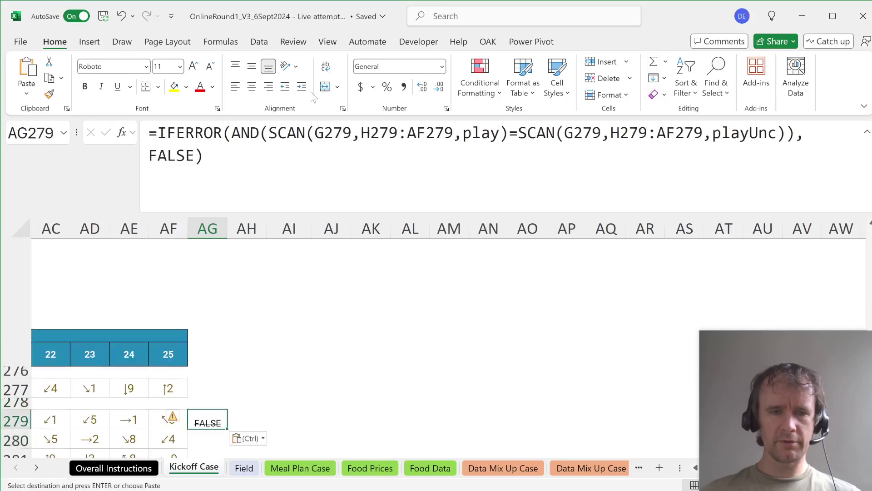
Step: Fill the comparison formula from AG279 down to the last Level 7 game
{"action": "key", "text": "Left"}
{"action": "key", "text": "ctrl+Down"}
{"action": "key", "text": "Right"}
{"action": "key", "text": "ctrl+shift+Up"}
{"action": "key", "text": "ctrl+d"}
{"action": "key", "text": "ctrl+Up"}
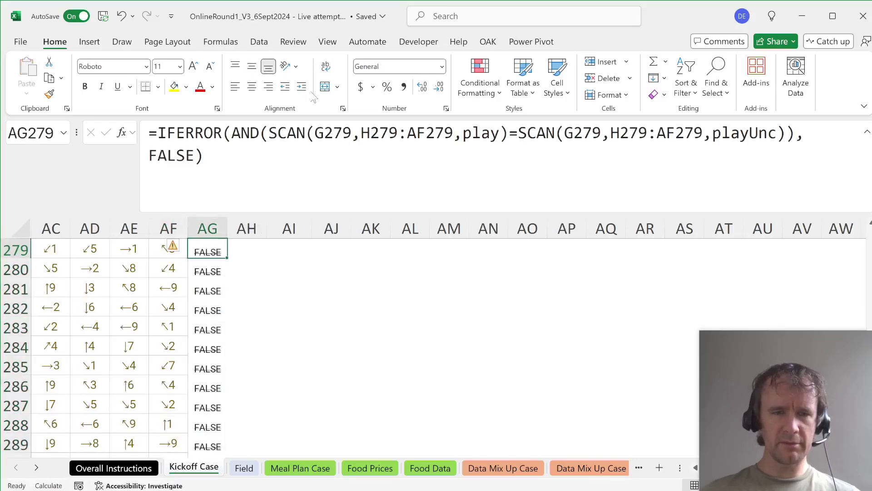
Step: Examine the comparison results in column AG from the last Level 7 game up to the first Level 6 game
{"action": "key", "text": "ctrl+Down"}
{"action": "key", "text": "Up"}
{"action": "key", "text": "Up"}
{"action": "key", "text": "Up"}
{"action": "key", "text": "Up"}
{"action": "key", "text": "Up"}
{"action": "key", "text": "Up"}
{"action": "key", "text": "Up"}
{"action": "key", "text": "Up"}
{"action": "key", "text": "Up"}
{"action": "key", "text": "Up"}
{"action": "key", "text": "Up"}
{"action": "key", "text": "Up"}
{"action": "key", "text": "Up"}
{"action": "key", "text": "Up"}
{"action": "key", "text": "Up"}
{"action": "key", "text": "Up"}
{"action": "key", "text": "Up"}
{"action": "key", "text": "Up"}
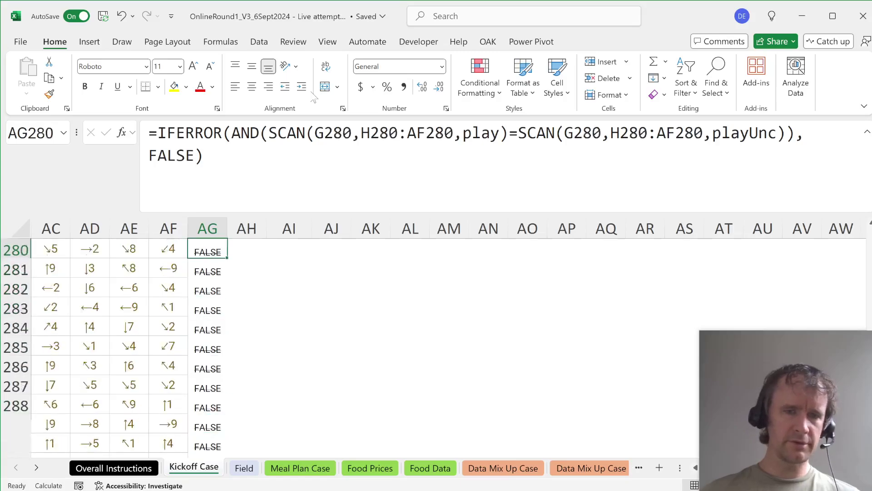
{"action": "key", "text": "Up"}
{"action": "key", "text": "Up"}
{"action": "key", "text": "Up"}
{"action": "key", "text": "Up"}
{"action": "key", "text": "Up"}
{"action": "key", "text": "Up"}
{"action": "key", "text": "Up"}
{"action": "key", "text": "Up"}
{"action": "key", "text": "Up"}
{"action": "key", "text": "Up"}
{"action": "key", "text": "Up"}
{"action": "key", "text": "Up"}
{"action": "key", "text": "Up"}
{"action": "key", "text": "Up"}
{"action": "key", "text": "Up"}
{"action": "key", "text": "Up"}
{"action": "key", "text": "Up"}
{"action": "key", "text": "Up"}
{"action": "key", "text": "Up"}
{"action": "key", "text": "Up"}
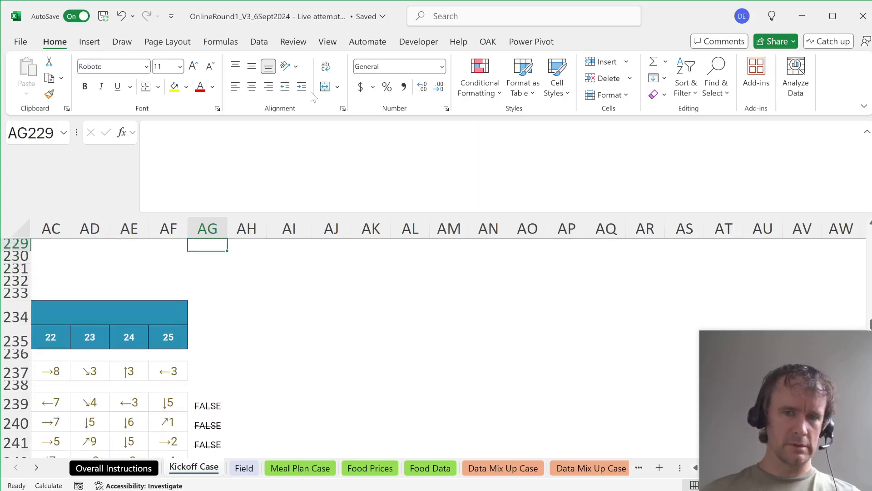
Step: Reread the Bonus 5 question about plays limited by out-of-bounds and review the Level 6 and 7 game tables
{"action": "key", "text": "ctrl+Home"}
{"action": "scroll", "coordinate": [361, 352], "scroll_direction": "down", "scroll_amount": 10}
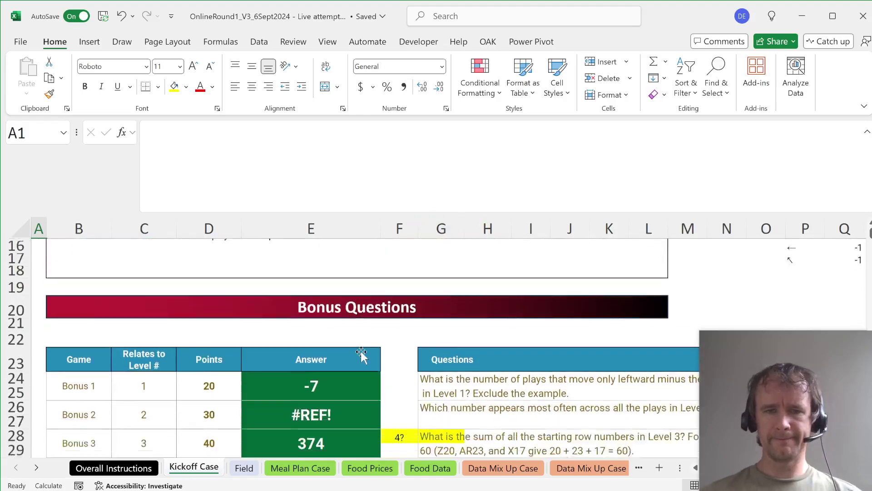
{"action": "scroll", "coordinate": [361, 353], "scroll_direction": "up", "scroll_amount": 1}
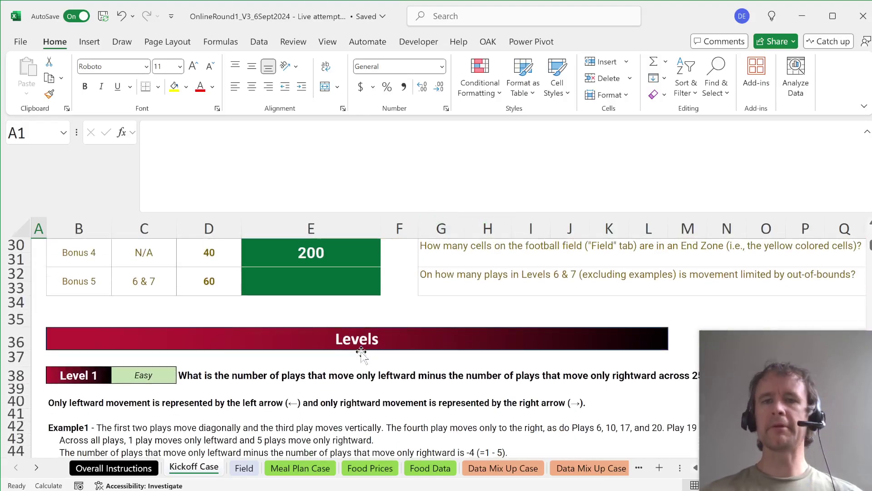
{"action": "left_click", "coordinate": [362, 350]}
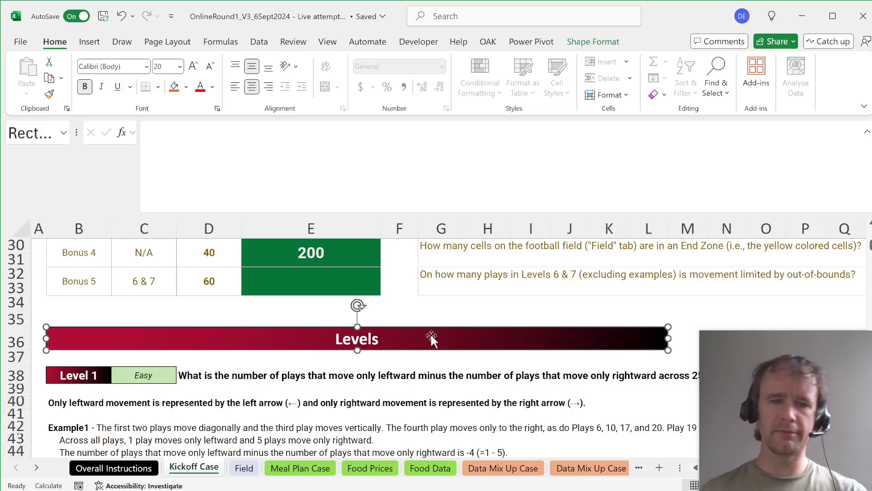
{"action": "key", "text": "Escape"}
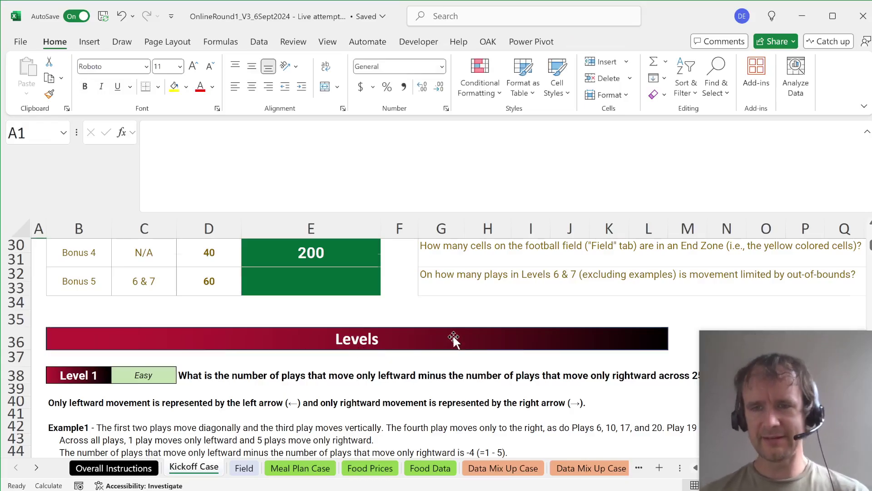
{"action": "scroll", "coordinate": [453, 336], "scroll_direction": "down", "scroll_amount": 20}
{"action": "scroll", "coordinate": [453, 337], "scroll_direction": "down", "scroll_amount": 20}
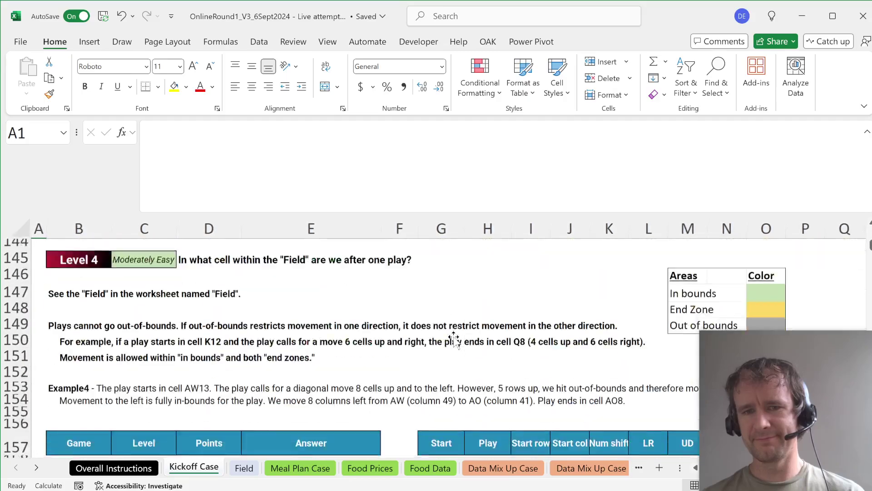
{"action": "scroll", "coordinate": [453, 336], "scroll_direction": "down", "scroll_amount": 20}
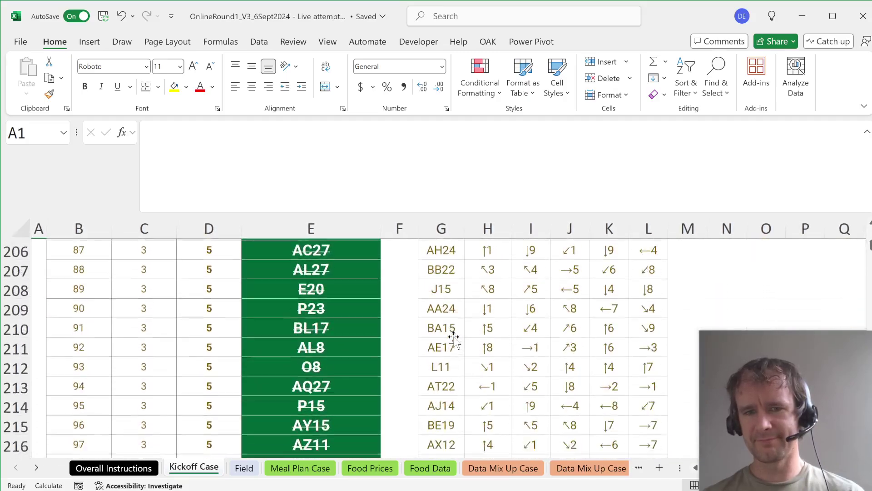
{"action": "scroll", "coordinate": [454, 336], "scroll_direction": "down", "scroll_amount": 4}
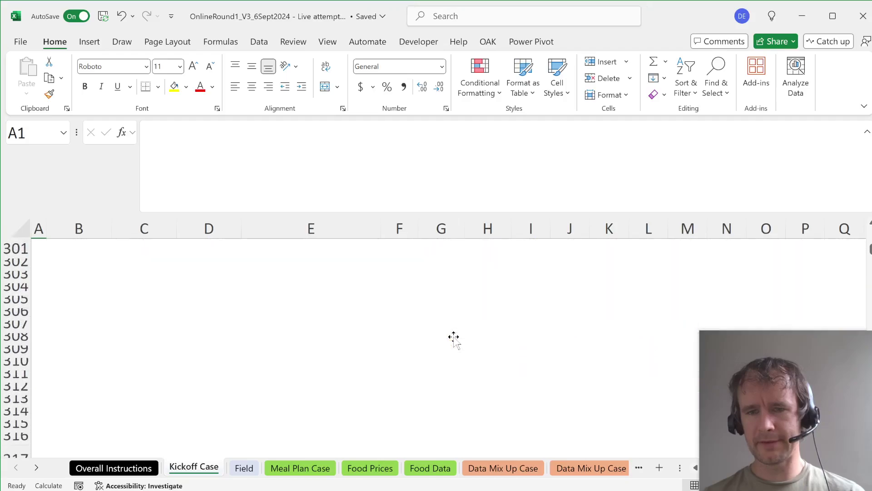
{"action": "scroll", "coordinate": [453, 336], "scroll_direction": "up", "scroll_amount": 11}
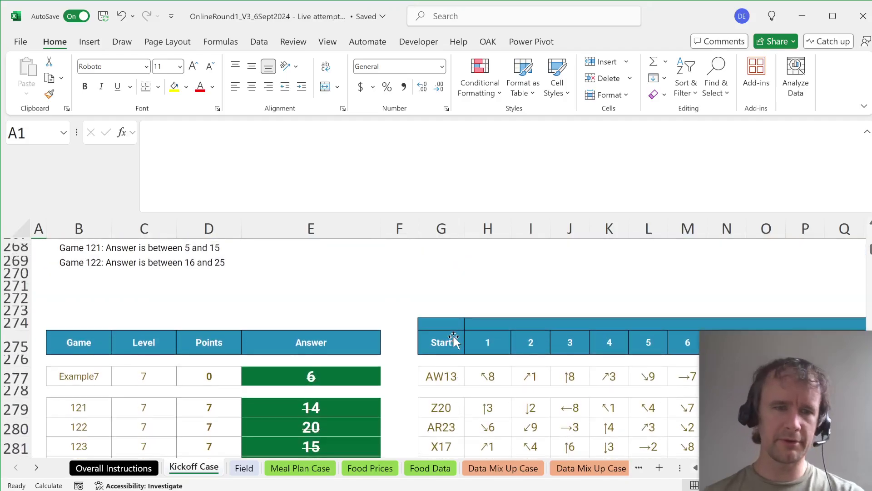
{"action": "scroll", "coordinate": [453, 336], "scroll_direction": "up", "scroll_amount": 5}
{"action": "scroll", "coordinate": [454, 336], "scroll_direction": "up", "scroll_amount": 9}
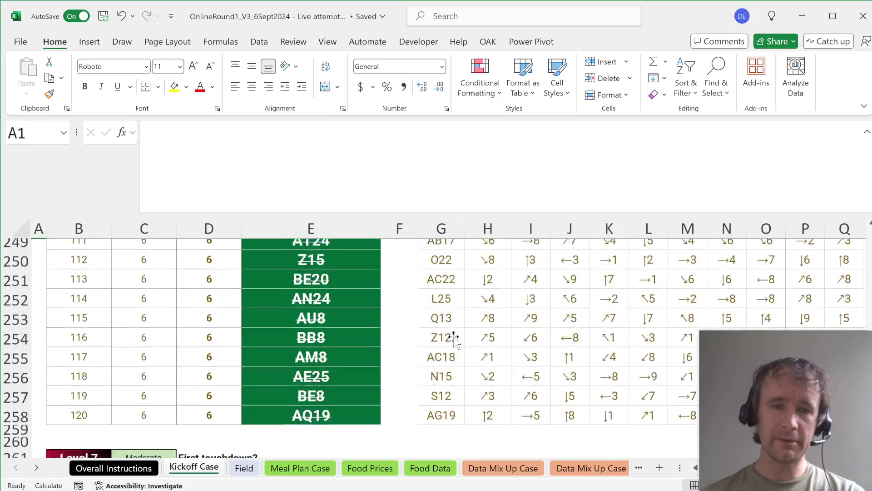
Step: Clear the comparison formula from AG239, beside the last play of game 101
{"action": "left_click", "coordinate": [451, 394]}
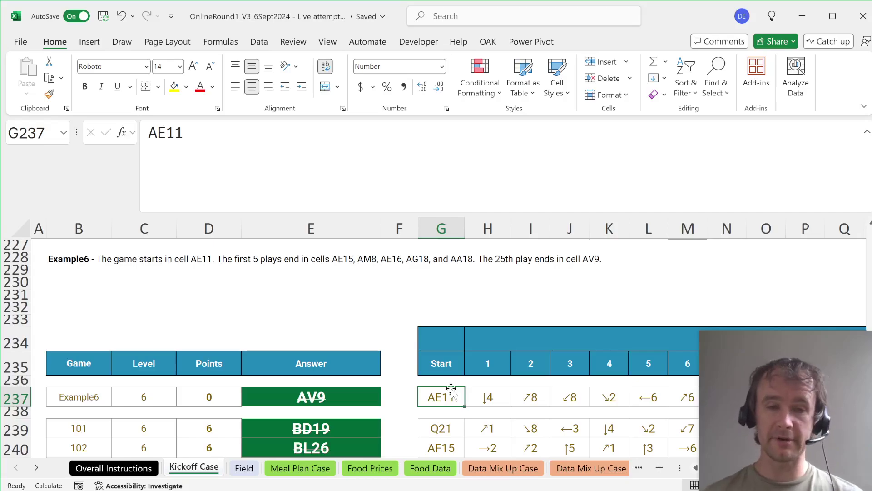
{"action": "key", "text": "ctrl+Right"}
{"action": "key", "text": "Right"}
{"action": "key", "text": "Right"}
{"action": "key", "text": "Right"}
{"action": "key", "text": "Right"}
{"action": "key", "text": "Right"}
{"action": "key", "text": "Right"}
{"action": "key", "text": "Right"}
{"action": "key", "text": "Right"}
{"action": "key", "text": "Right"}
{"action": "key", "text": "Right"}
{"action": "key", "text": "Right"}
{"action": "key", "text": "Right"}
{"action": "key", "text": "Right"}
{"action": "key", "text": "Right"}
{"action": "key", "text": "Right"}
{"action": "key", "text": "ctrl+Left"}
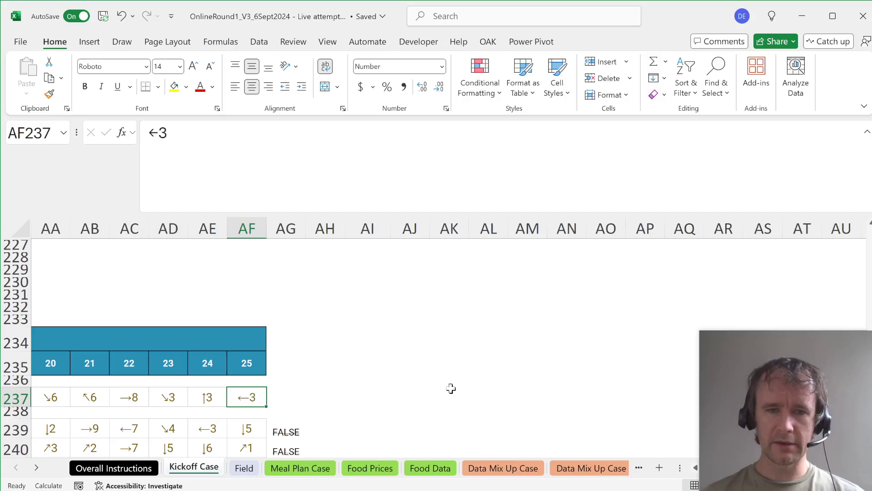
{"action": "key", "text": "Right"}
{"action": "key", "text": "Down"}
{"action": "key", "text": "Down"}
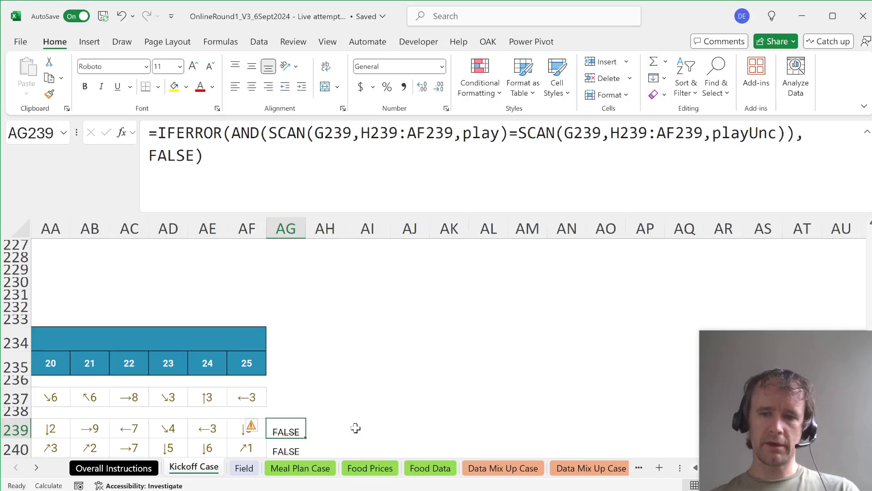
{"action": "key", "text": "Delete"}
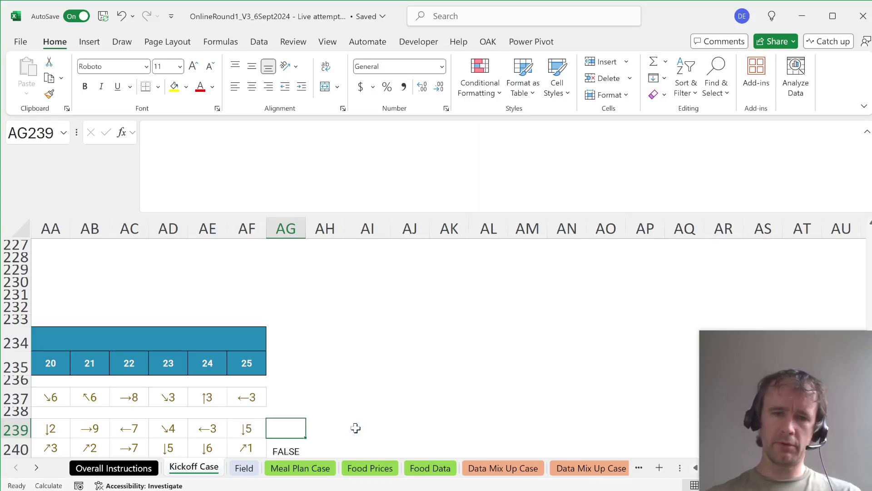
Step: Enter =SCAN(G239,H239:AF239,play) in AH239 to list every constrained position of game 101, and look across the results
{"action": "key", "text": "Right"}
{"action": "type", "text": "=sc"}
{"action": "key", "text": "Tab"}
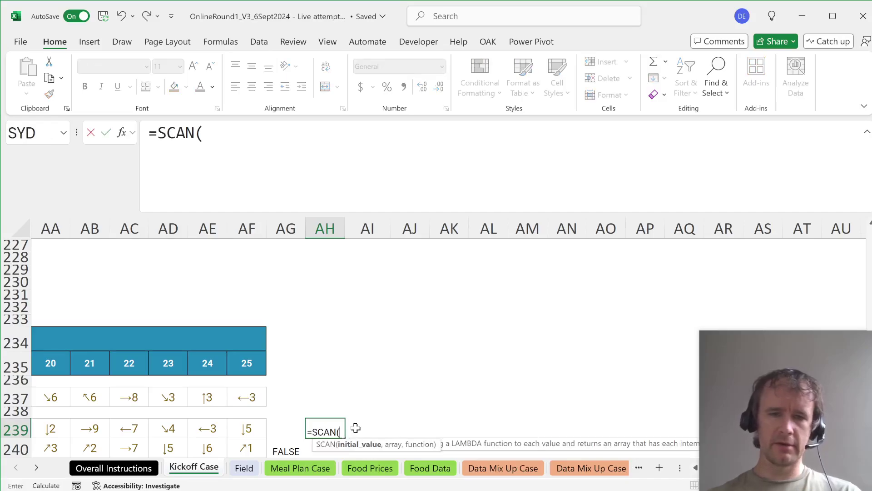
{"action": "key", "text": "ctrl+Left"}
{"action": "key", "text": "ctrl+Left"}
{"action": "type", "text": ","}
{"action": "key", "text": "Left"}
{"action": "key", "text": "Left"}
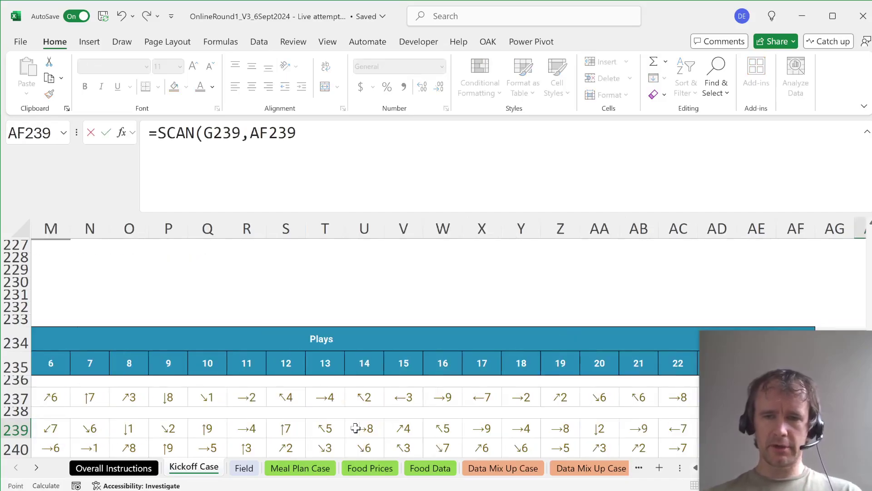
{"action": "key", "text": "Right"}
{"action": "key", "text": "Left"}
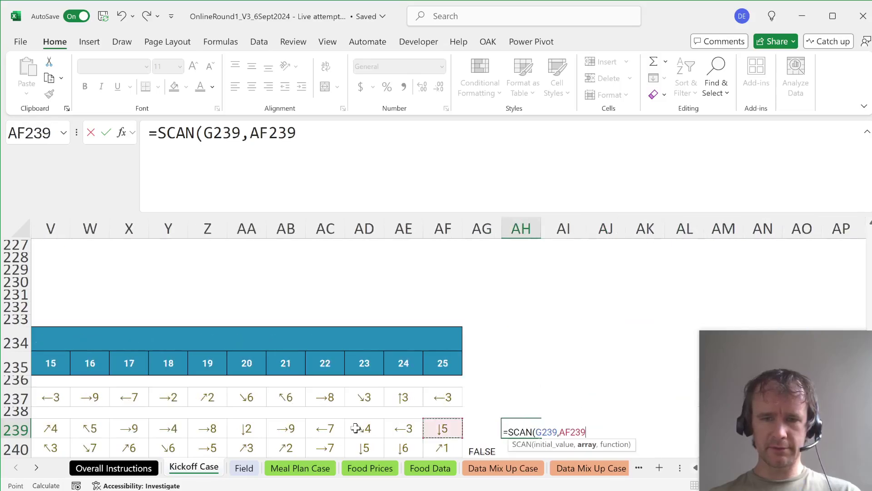
{"action": "key", "text": "ctrl+shift+Left"}
{"action": "key", "text": "shift+Right"}
{"action": "key", "text": "shift+Right"}
{"action": "key", "text": "shift+Left"}
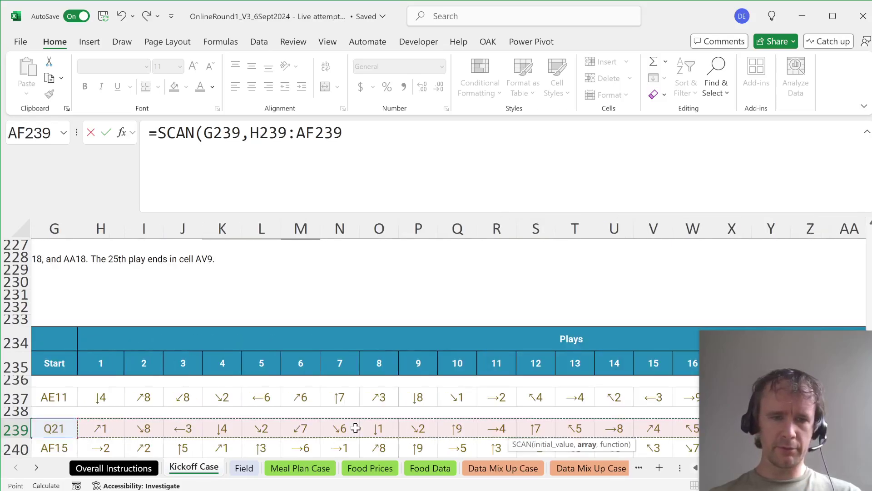
{"action": "type", "text": ",play)"}
{"action": "key", "text": "ctrl+Return"}
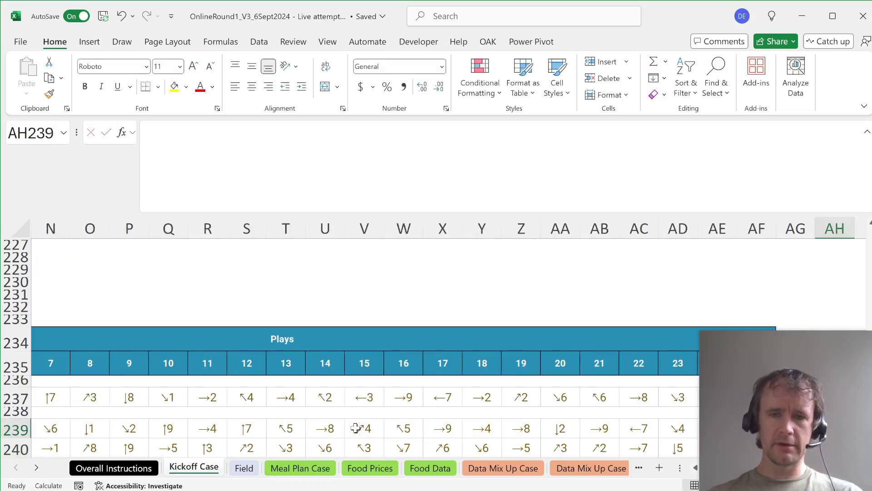
{"action": "key", "text": "ctrl+shift+Right"}
{"action": "key", "text": "ctrl+shift+Left"}
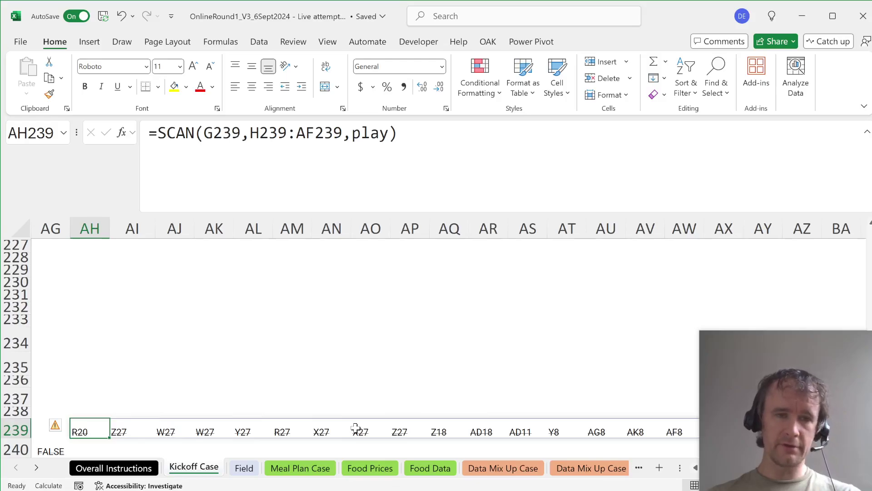
{"action": "key", "text": "Up"}
{"action": "type", "text": "=map"}
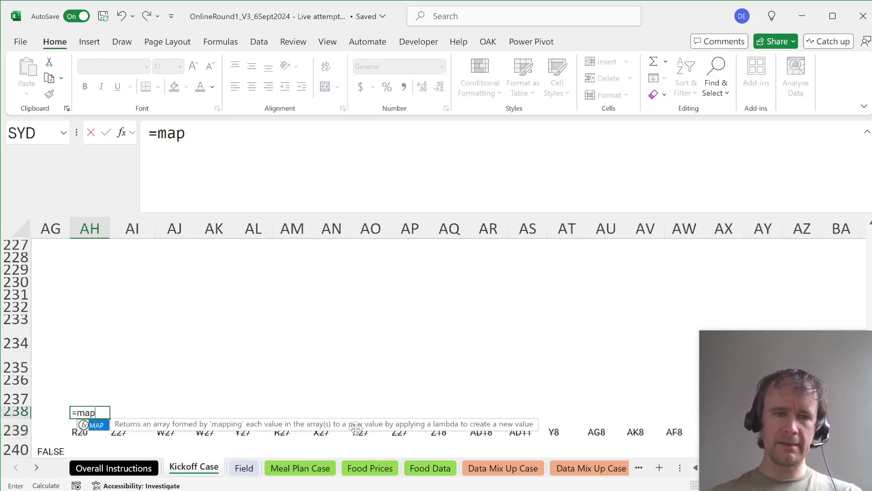
{"action": "key", "text": "Tab"}
{"action": "key", "text": "ctrl+shift+Right"}
{"action": "key", "text": "Down"}
{"action": "key", "text": "ctrl+shift+Right"}
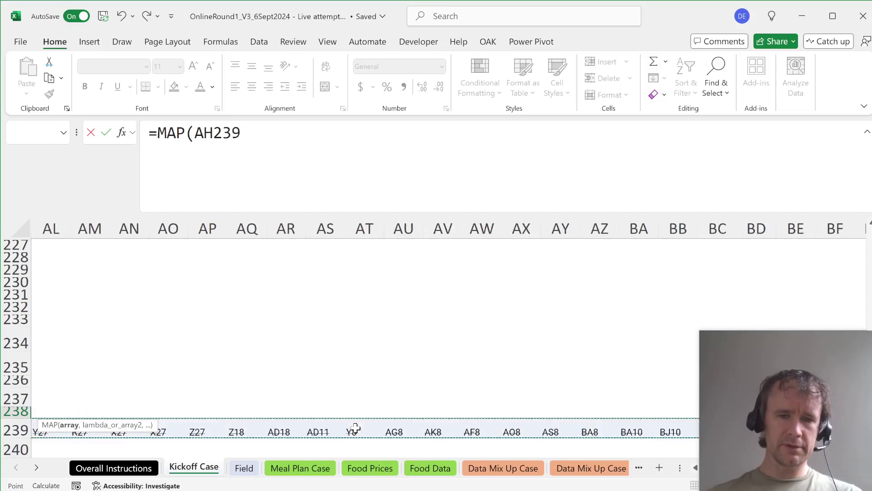
{"action": "type", "text": ","}
{"action": "key", "text": "Down"}
{"action": "key", "text": "Left"}
{"action": "key", "text": "Left"}
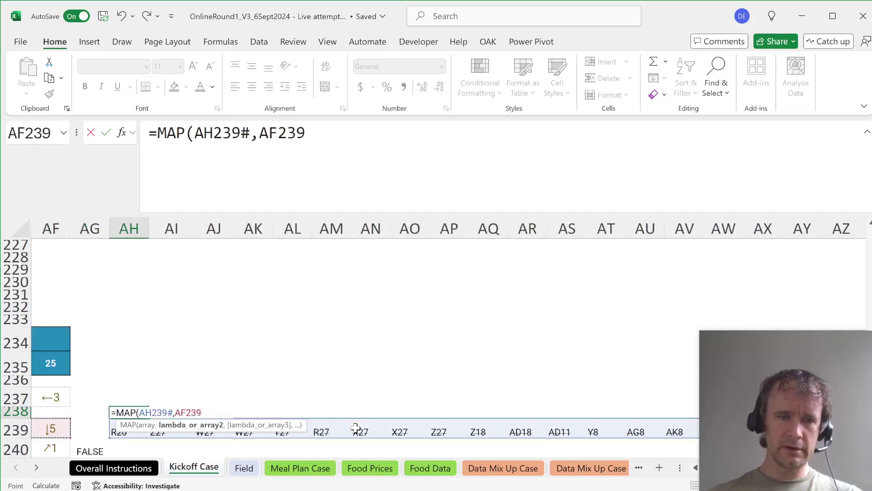
{"action": "key", "text": "ctrl+shift+Left"}
{"action": "key", "text": "shift+Right"}
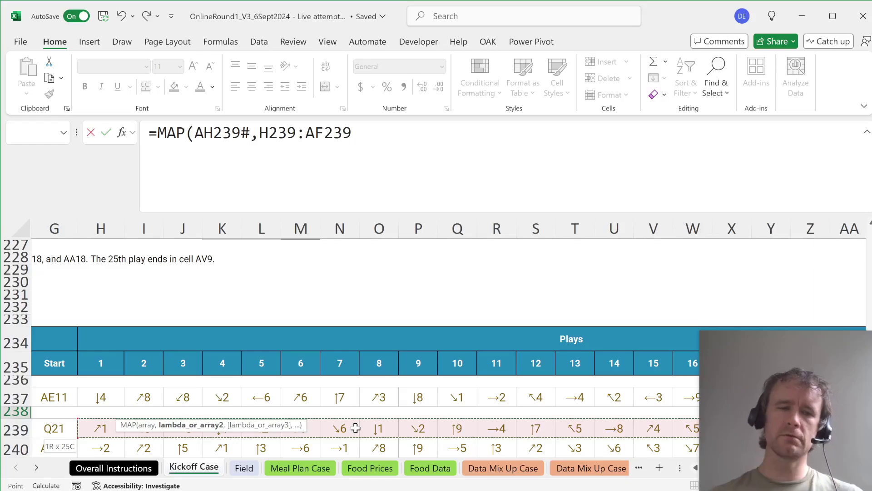
{"action": "key", "text": "Escape"}
{"action": "key", "text": "Right"}
{"action": "key", "text": "Right"}
{"action": "key", "text": "Right"}
{"action": "key", "text": "Right"}
{"action": "key", "text": "Right"}
{"action": "key", "text": "Right"}
{"action": "key", "text": "Right"}
{"action": "key", "text": "Right"}
{"action": "key", "text": "Right"}
{"action": "key", "text": "Right"}
{"action": "key", "text": "Right"}
{"action": "key", "text": "Right"}
{"action": "key", "text": "Right"}
{"action": "key", "text": "Right"}
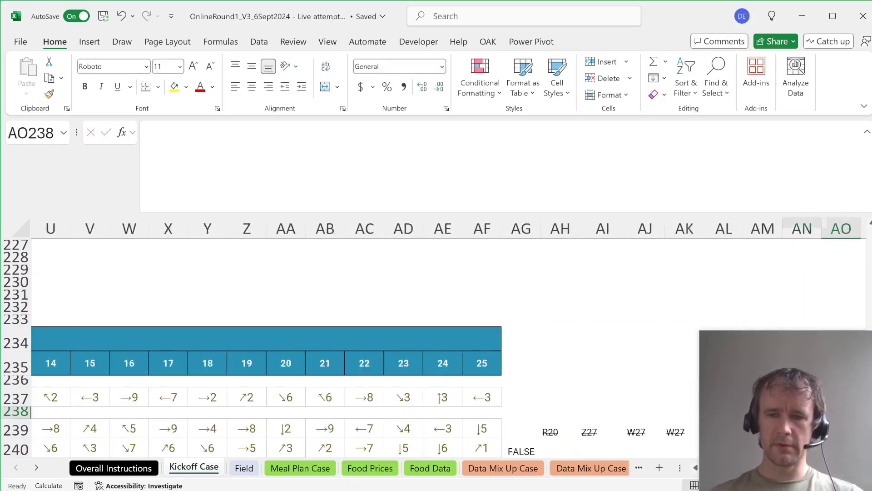
{"action": "key", "text": "Down"}
{"action": "key", "text": "Left"}
{"action": "key", "text": "Left"}
{"action": "key", "text": "Left"}
{"action": "key", "text": "Left"}
{"action": "key", "text": "Left"}
{"action": "key", "text": "Left"}
{"action": "key", "text": "Left"}
{"action": "key", "text": "Left"}
{"action": "key", "text": "Left"}
{"action": "key", "text": "Left"}
{"action": "key", "text": "Left"}
{"action": "key", "text": "Left"}
{"action": "key", "text": "Left"}
{"action": "key", "text": "Left"}
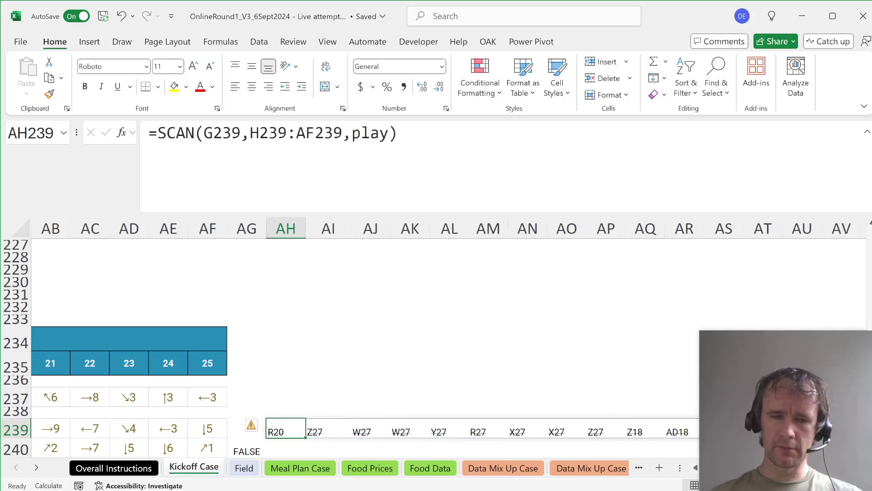
Step: Enter =HSTACK(G239,DROP(AH239#,,-1)) in AH238 to list the starting position of every play in game 101
{"action": "key", "text": "Up"}
{"action": "type", "text": "=hst"}
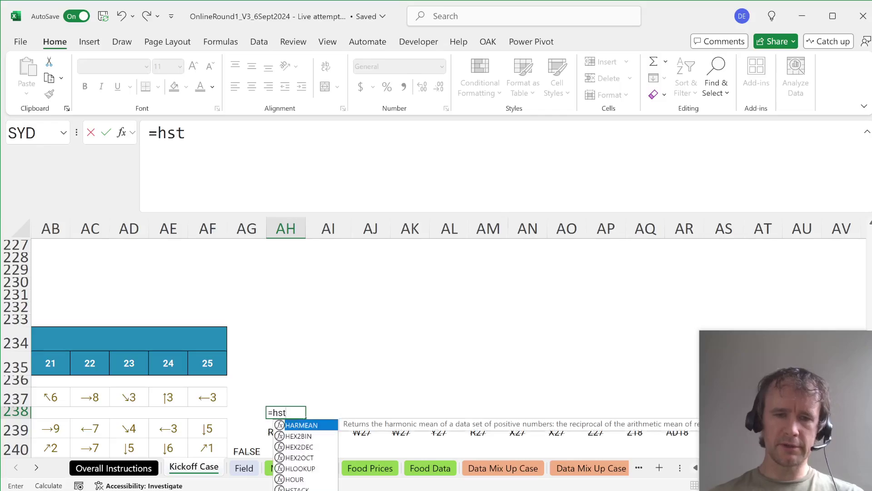
{"action": "key", "text": "Tab"}
{"action": "key", "text": "ctrl+Left"}
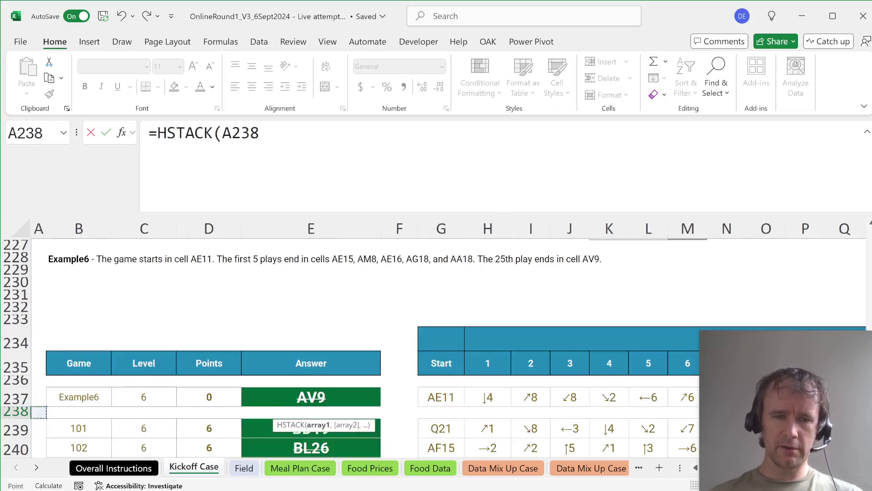
{"action": "key", "text": "Down"}
{"action": "key", "text": "Right"}
{"action": "key", "text": "Right"}
{"action": "key", "text": "Right"}
{"action": "key", "text": "Right"}
{"action": "key", "text": "Right"}
{"action": "key", "text": "Right"}
{"action": "type", "text": ","}
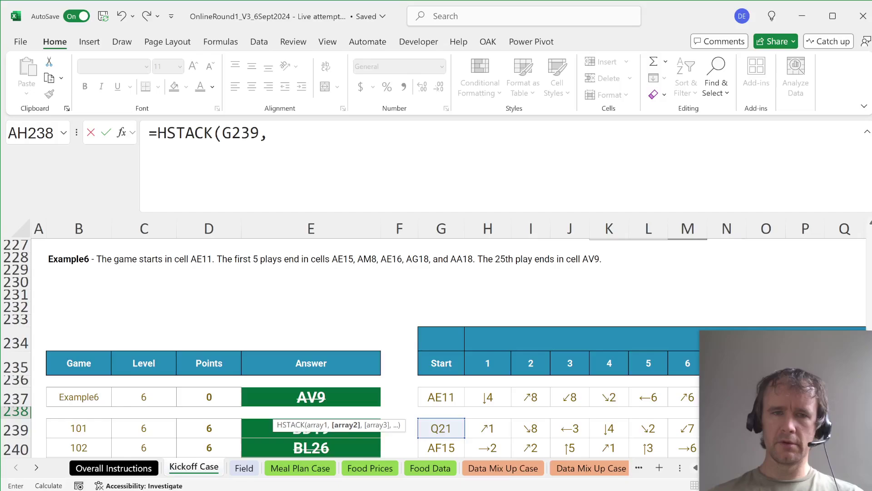
{"action": "type", "text": "drop"}
{"action": "key", "text": "Tab"}
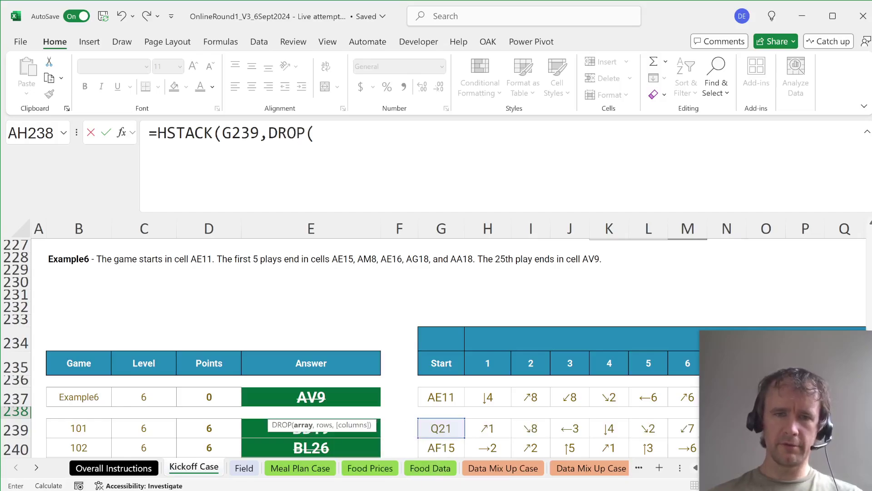
{"action": "key", "text": "Down"}
{"action": "key", "text": "Right"}
{"action": "key", "text": "Right"}
{"action": "key", "text": "Right"}
{"action": "key", "text": "Right"}
{"action": "key", "text": "Right"}
{"action": "key", "text": "Right"}
{"action": "key", "text": "Right"}
{"action": "key", "text": "Right"}
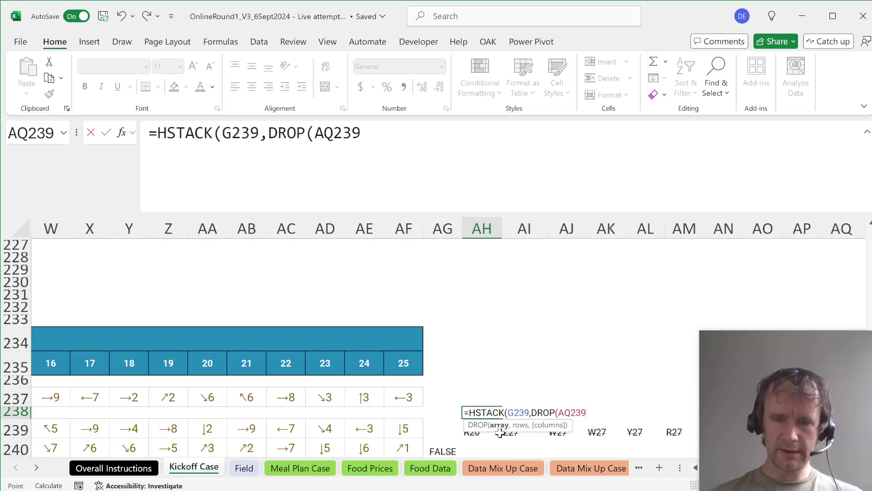
{"action": "left_click", "coordinate": [620, 433]}
{"action": "key", "text": "ctrl+Left"}
{"action": "key", "text": "ctrl+shift+Right"}
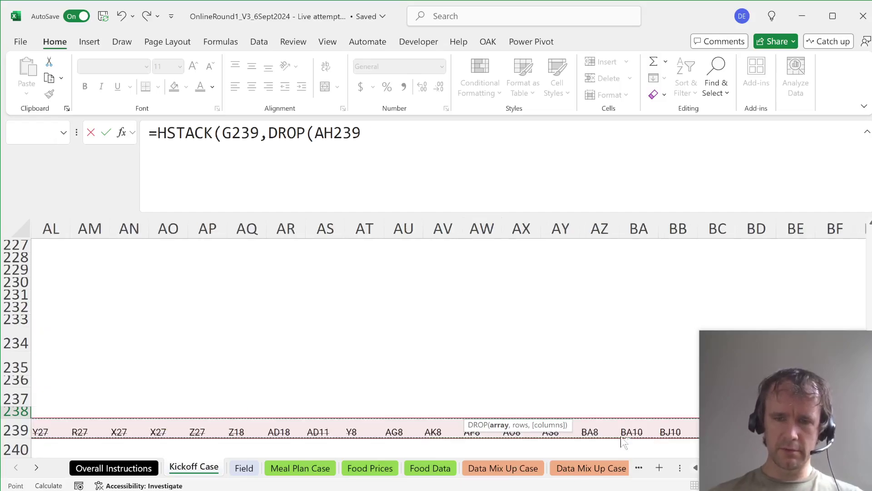
{"action": "type", "text": ",,-1)"}
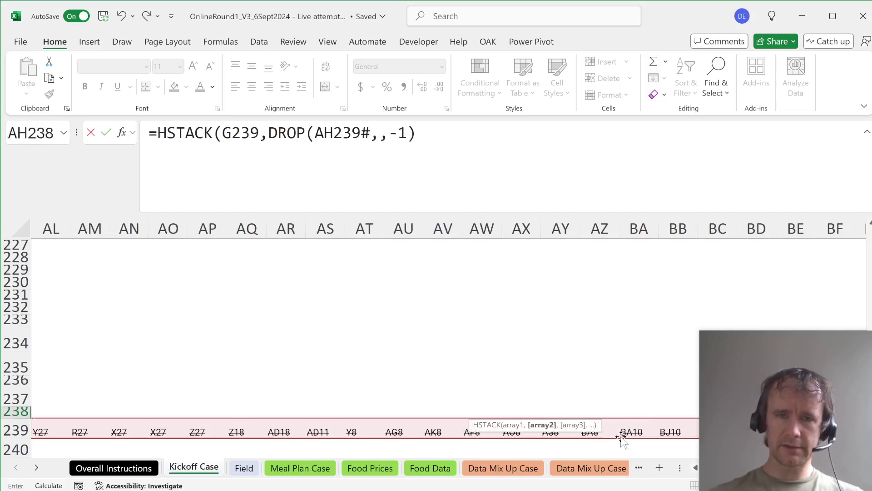
{"action": "type", "text": ")"}
{"action": "key", "text": "Return"}
{"action": "key", "text": "Up"}
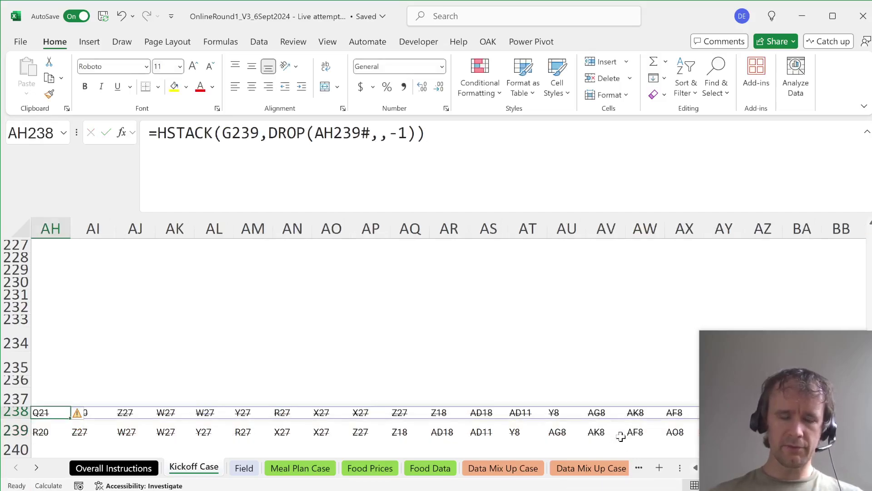
Step: Compare the starting positions in row 238 with the constrained end positions in row 239 for game 101
{"action": "key", "text": "Left"}
{"action": "key", "text": "Right"}
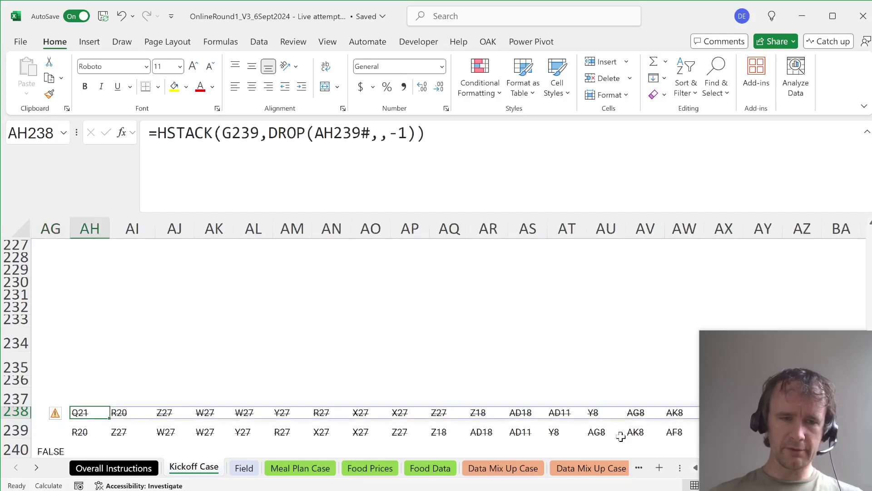
{"action": "key", "text": "Down"}
{"action": "key", "text": "Up"}
{"action": "key", "text": "Right"}
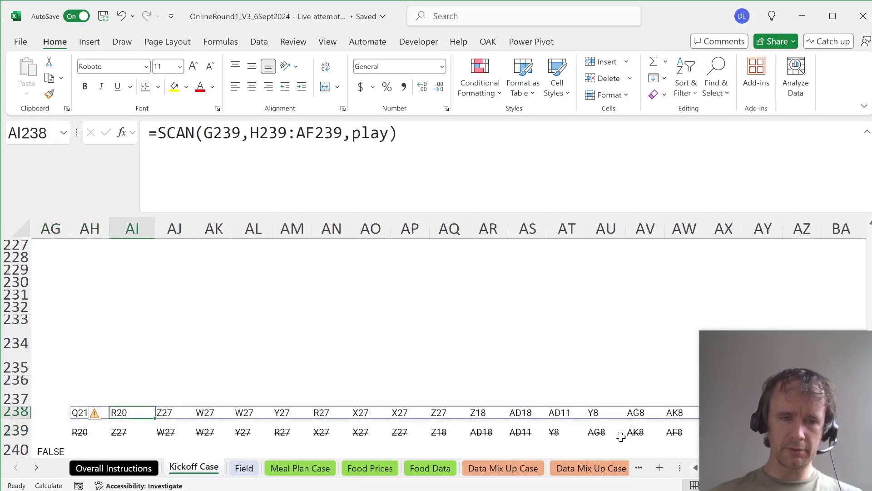
{"action": "key", "text": "Down"}
{"action": "key", "text": "Right"}
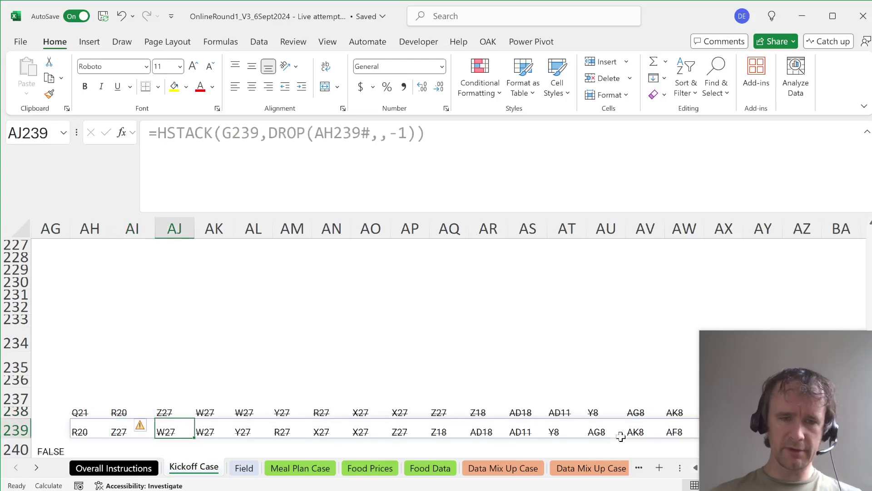
{"action": "key", "text": "Up"}
{"action": "key", "text": "Right"}
{"action": "key", "text": "ctrl+Right"}
{"action": "key", "text": "ctrl+Left"}
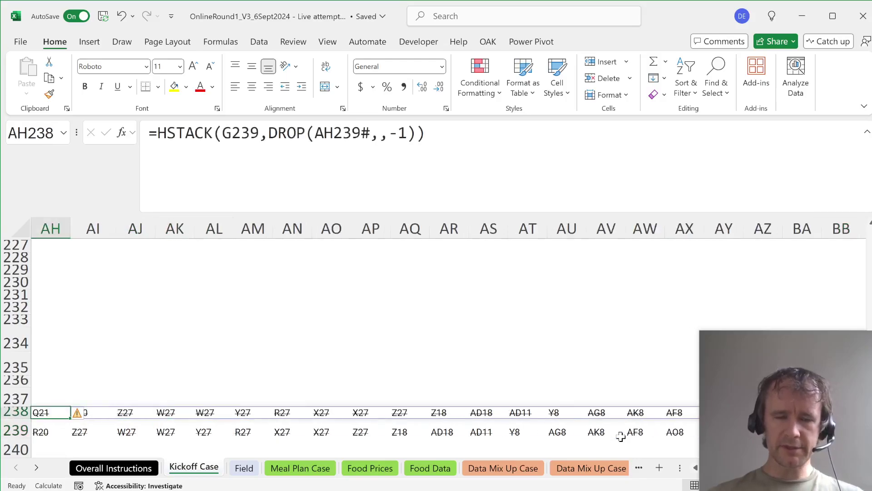
Step: Review game 101's 25 plays in H239:AF239 against the two position rows that begin in column AH
{"action": "key", "text": "ctrl+shift+Right"}
{"action": "key", "text": "Down"}
{"action": "key", "text": "Left"}
{"action": "key", "text": "Left"}
{"action": "key", "text": "ctrl+shift+Left"}
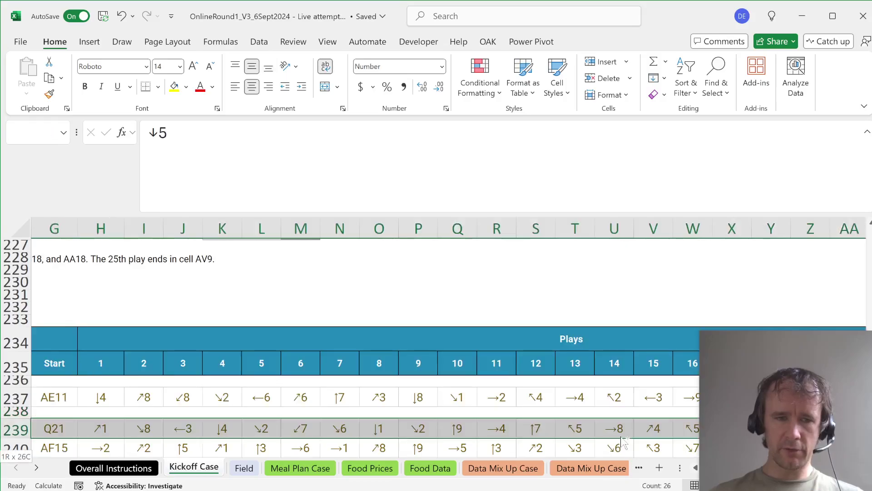
{"action": "key", "text": "shift+Right"}
{"action": "key", "text": "Right"}
{"action": "key", "text": "Right"}
{"action": "key", "text": "Right"}
{"action": "key", "text": "Right"}
{"action": "key", "text": "Right"}
{"action": "key", "text": "Right"}
{"action": "key", "text": "Right"}
{"action": "key", "text": "Right"}
{"action": "key", "text": "Right"}
{"action": "key", "text": "Right"}
{"action": "key", "text": "Right"}
{"action": "key", "text": "Right"}
{"action": "key", "text": "Right"}
{"action": "key", "text": "Right"}
{"action": "key", "text": "Right"}
{"action": "key", "text": "Right"}
{"action": "key", "text": "Right"}
{"action": "key", "text": "Right"}
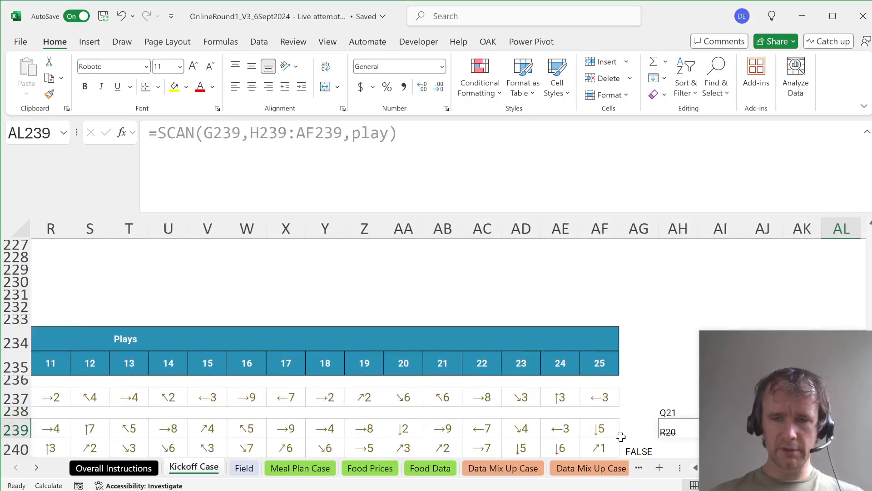
{"action": "key", "text": "Left"}
{"action": "key", "text": "Left"}
{"action": "key", "text": "Left"}
{"action": "key", "text": "Left"}
{"action": "key", "text": "Left"}
{"action": "key", "text": "Left"}
{"action": "key", "text": "Left"}
{"action": "key", "text": "Left"}
{"action": "key", "text": "Left"}
{"action": "key", "text": "Left"}
{"action": "key", "text": "Left"}
{"action": "key", "text": "Left"}
{"action": "key", "text": "Left"}
{"action": "key", "text": "Left"}
{"action": "key", "text": "Left"}
{"action": "key", "text": "Left"}
{"action": "key", "text": "ctrl+shift+Right"}
{"action": "key", "text": "Left"}
{"action": "key", "text": "Left"}
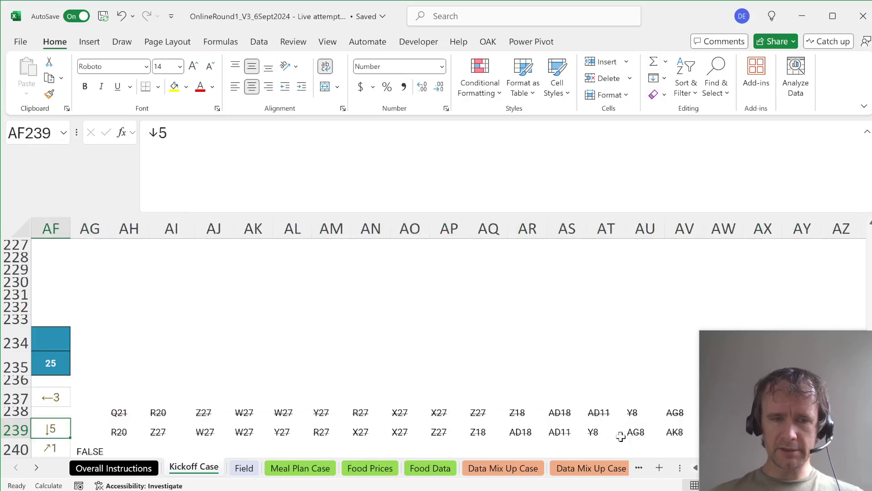
{"action": "key", "text": "Right"}
{"action": "key", "text": "Down"}
{"action": "key", "text": "Up"}
{"action": "key", "text": "Right"}
{"action": "key", "text": "Up"}
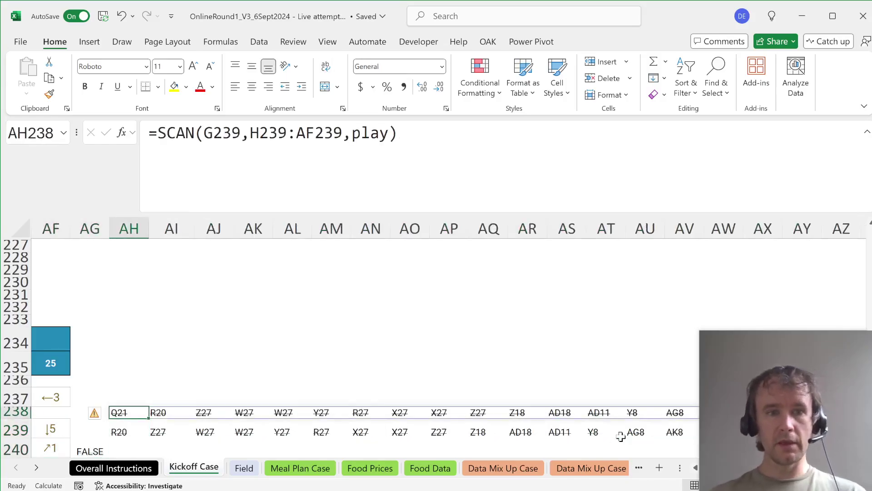
{"action": "key", "text": "Down"}
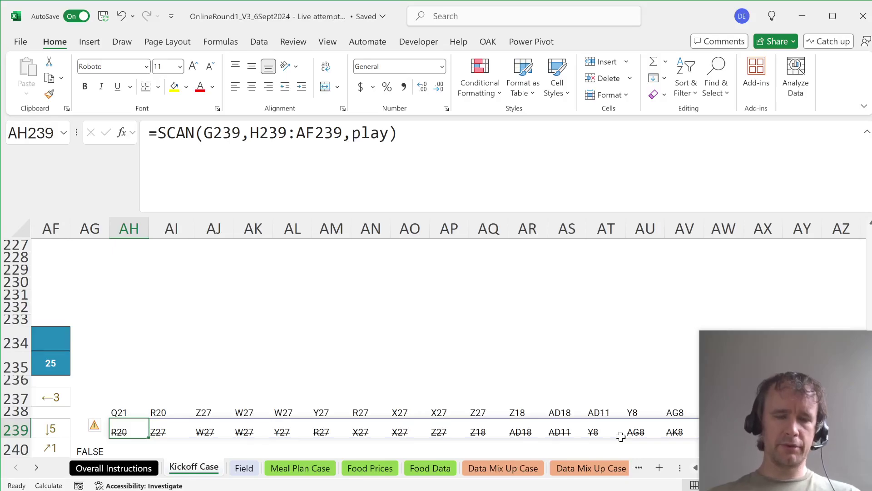
Step: Enter =MAP(AH238#,H239:AF239,playUnc) in AH237 to list the unconstrained end position of every play in game 101
{"action": "key", "text": "Up"}
{"action": "key", "text": "Up"}
{"action": "type", "text": "=m"}
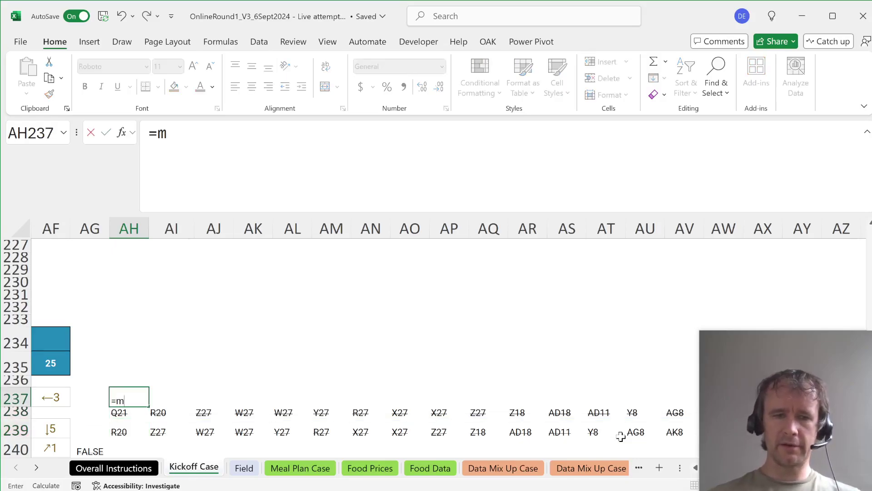
{"action": "type", "text": "ap"}
{"action": "key", "text": "Tab"}
{"action": "key", "text": "Down"}
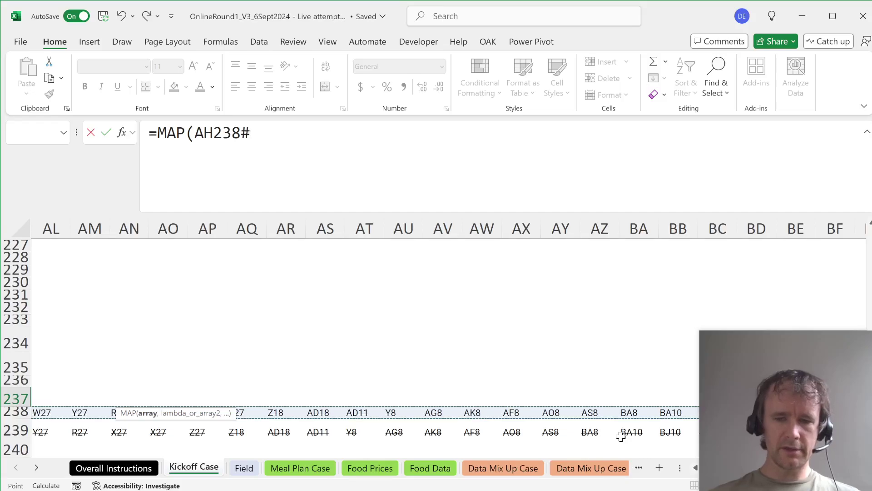
{"action": "type", "text": ","}
{"action": "key", "text": "Left"}
{"action": "key", "text": "Left"}
{"action": "key", "text": "Down"}
{"action": "key", "text": "ctrl+shift+Left"}
{"action": "key", "text": "shift+Right"}
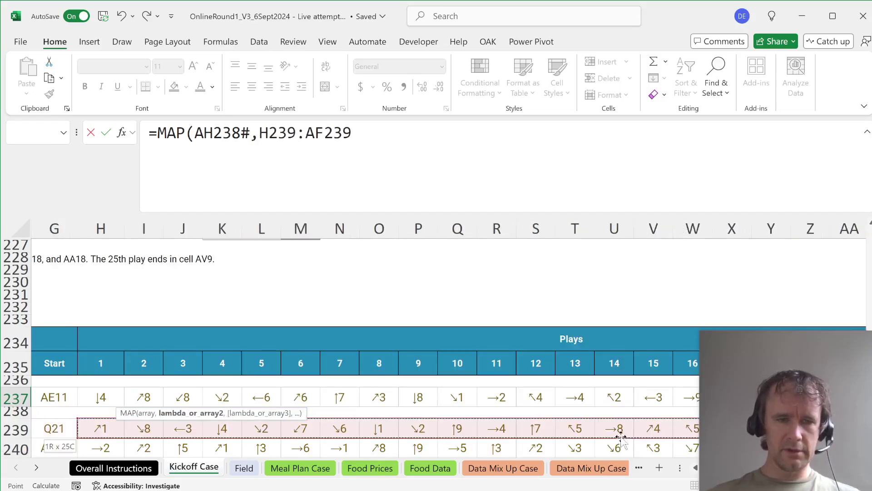
{"action": "type", "text": ",play"}
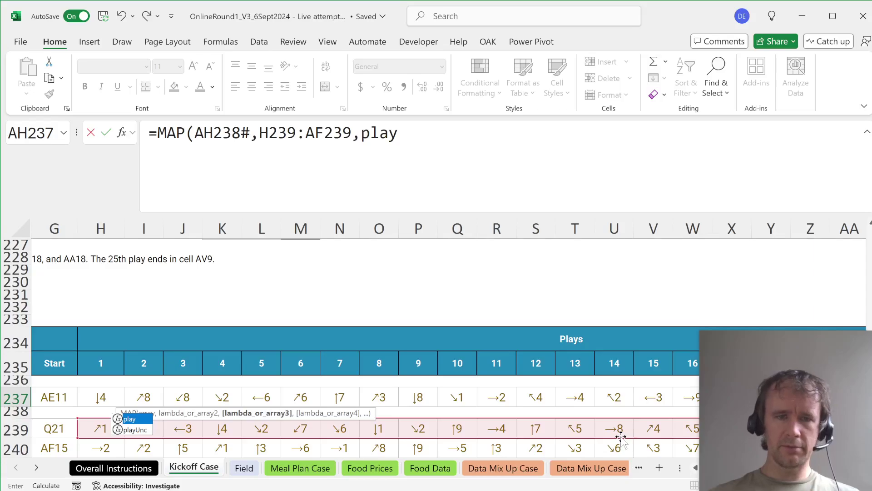
{"action": "key", "text": "Down"}
{"action": "key", "text": "Tab"}
{"action": "type", "text": ")"}
{"action": "key", "text": "BackSpace"}
{"action": "key", "text": "BackSpace"}
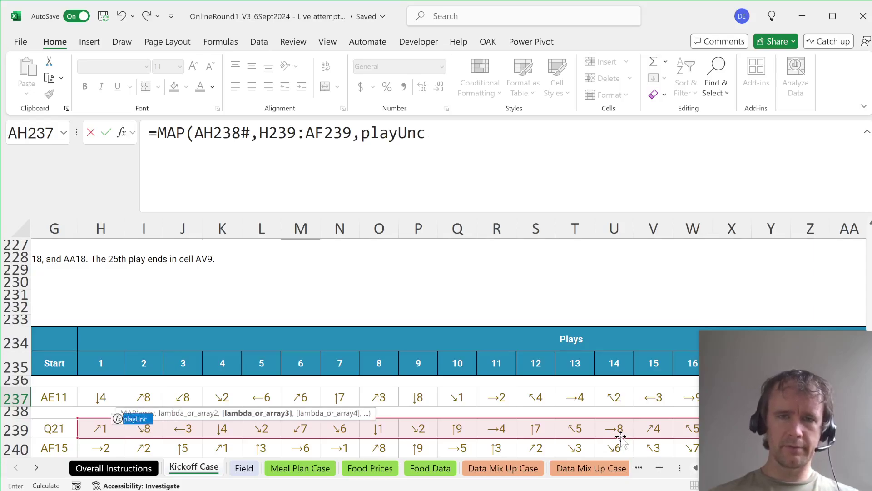
{"action": "type", "text": ")"}
{"action": "key", "text": "Return"}
Step: Compare the unconstrained positions in row 237 with the starting and constrained positions below, and review the AH237 and AH239 formulas
{"action": "key", "text": "Right"}
{"action": "key", "text": "Right"}
{"action": "key", "text": "Right"}
{"action": "key", "text": "Right"}
{"action": "key", "text": "Right"}
{"action": "key", "text": "Right"}
{"action": "key", "text": "Right"}
{"action": "key", "text": "Right"}
{"action": "key", "text": "Right"}
{"action": "key", "text": "Right"}
{"action": "key", "text": "Right"}
{"action": "key", "text": "Right"}
{"action": "key", "text": "Right"}
{"action": "key", "text": "Right"}
{"action": "key", "text": "Right"}
{"action": "key", "text": "Right"}
{"action": "key", "text": "Right"}
{"action": "key", "text": "Right"}
{"action": "key", "text": "Right"}
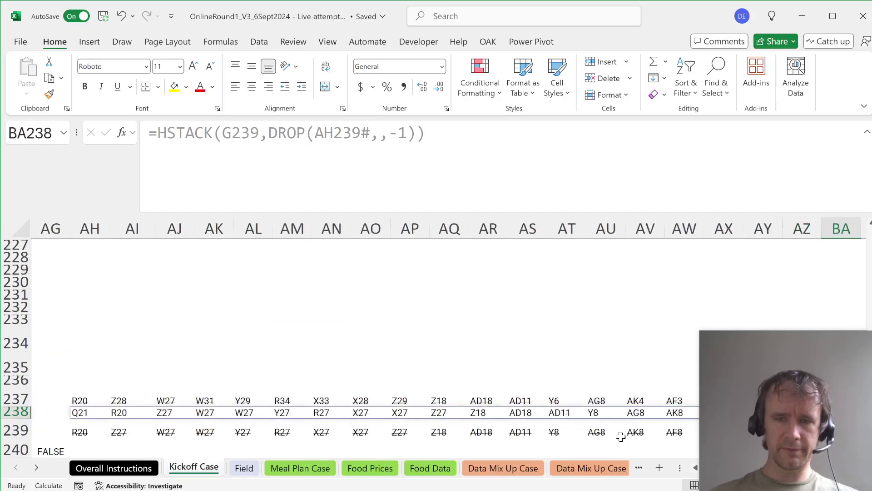
{"action": "key", "text": "Left"}
{"action": "key", "text": "Left"}
{"action": "key", "text": "Left"}
{"action": "key", "text": "Left"}
{"action": "key", "text": "Left"}
{"action": "key", "text": "Left"}
{"action": "key", "text": "Left"}
{"action": "key", "text": "Left"}
{"action": "key", "text": "Left"}
{"action": "key", "text": "Left"}
{"action": "key", "text": "Left"}
{"action": "key", "text": "Left"}
{"action": "key", "text": "Left"}
{"action": "key", "text": "Left"}
{"action": "key", "text": "Left"}
{"action": "key", "text": "Left"}
{"action": "key", "text": "Left"}
{"action": "key", "text": "Left"}
{"action": "key", "text": "Left"}
{"action": "key", "text": "Up"}
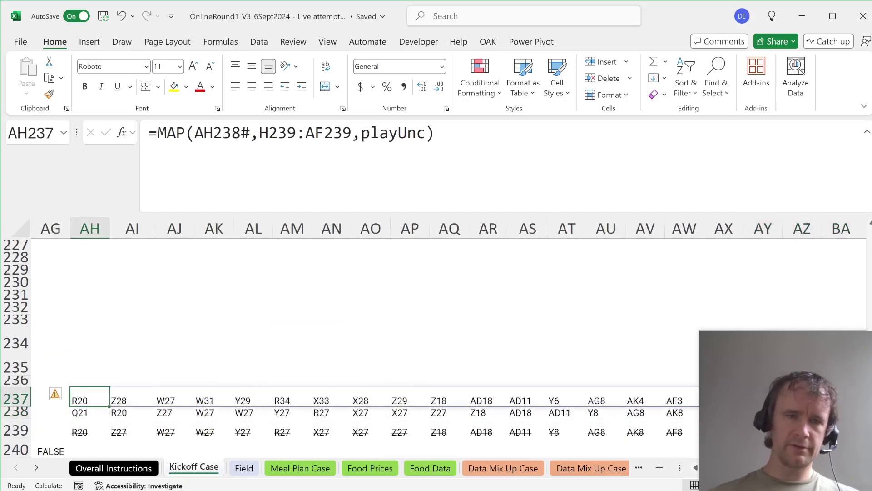
{"action": "key", "text": "F2"}
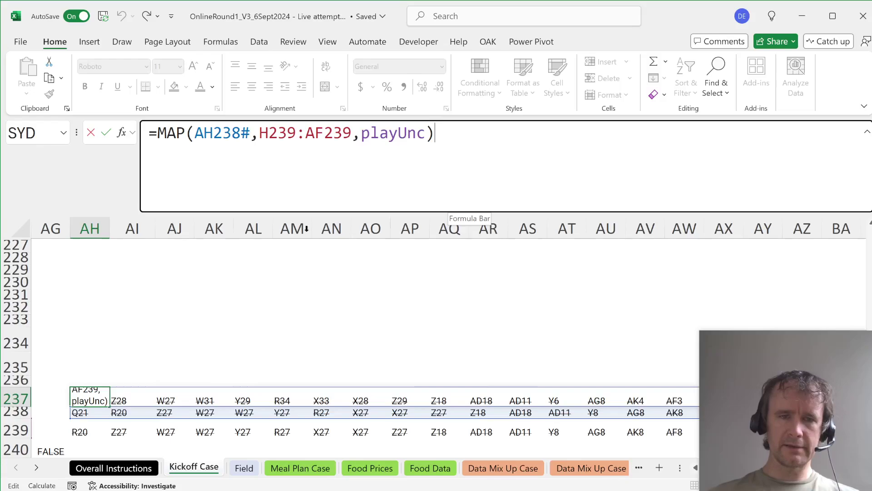
{"action": "key", "text": "Escape"}
{"action": "key", "text": "Down"}
{"action": "key", "text": "Down"}
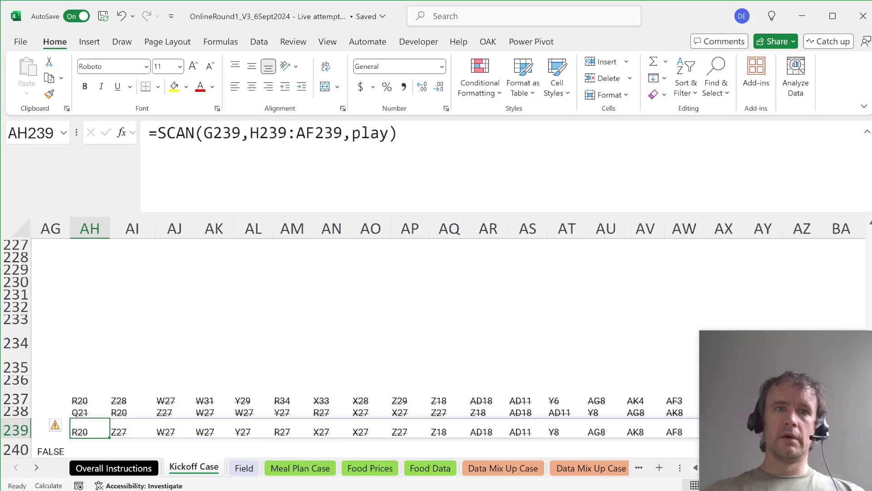
Step: Open a LET around AH239's SCAN formula that names it origMoves, and cut the whole formula out of the cell
{"action": "left_click", "coordinate": [156, 133]}
{"action": "type", "text": "let"}
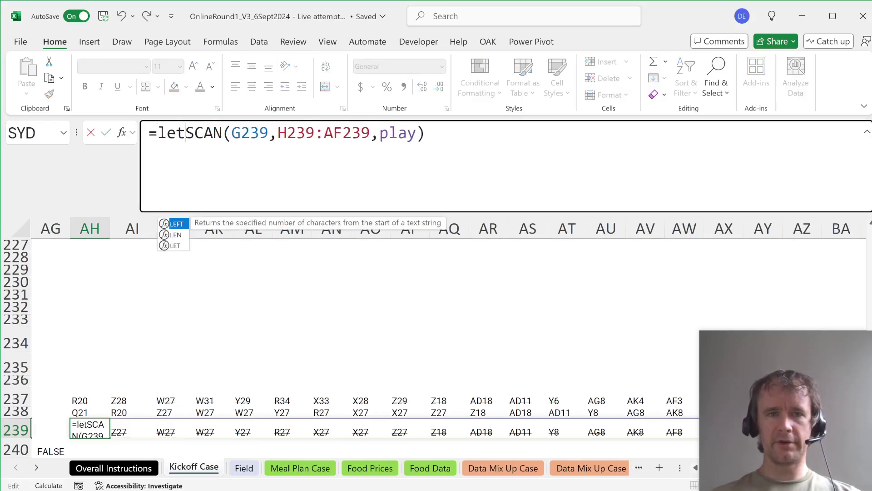
{"action": "key", "text": "Down"}
{"action": "key", "text": "Down"}
{"action": "key", "text": "Tab"}
{"action": "type", "text": "orig"}
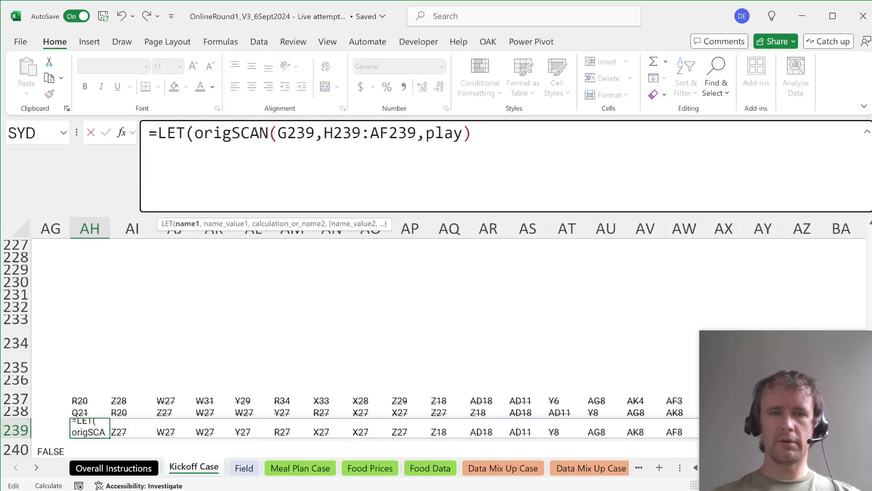
{"action": "type", "text": "Moves,"}
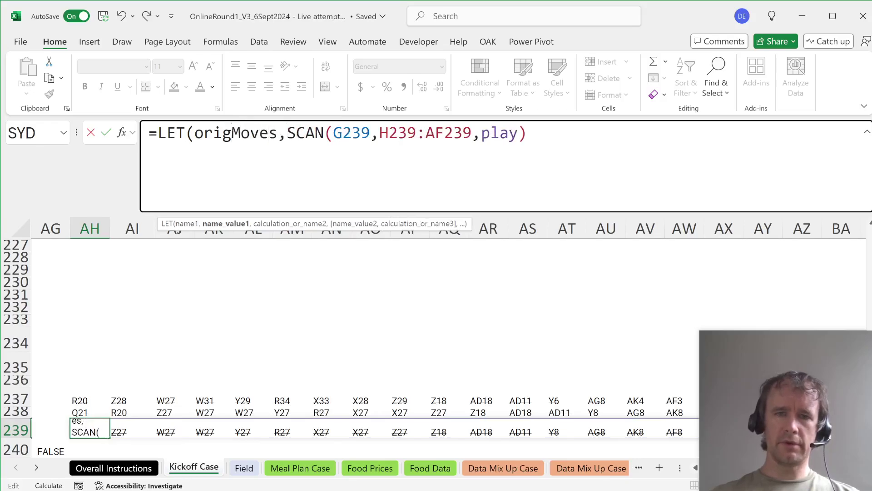
{"action": "key", "text": "End"}
{"action": "key", "text": "shift+Home"}
{"action": "key", "text": "ctrl+x"}
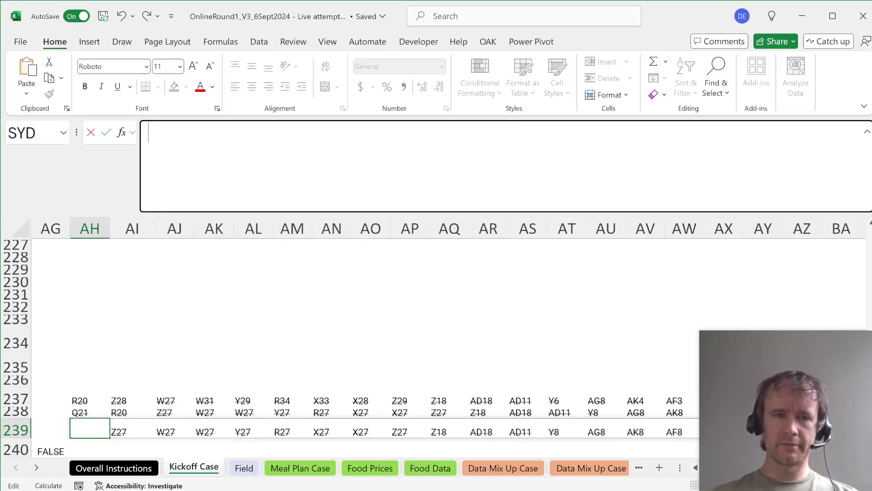
{"action": "key", "text": "Return"}
Step: Paste the origMoves LET opening ahead of HSTACK in AH238's formula, with HSTACK on its own indented line
{"action": "left_click", "coordinate": [90, 413]}
{"action": "key", "text": "F2"}
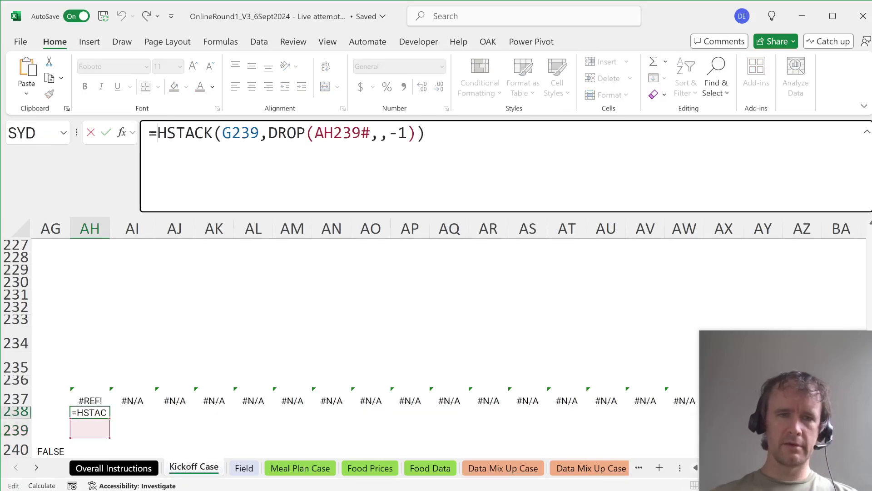
{"action": "key", "text": "Home"}
{"action": "key", "text": "Right"}
{"action": "key", "text": "ctrl+v"}
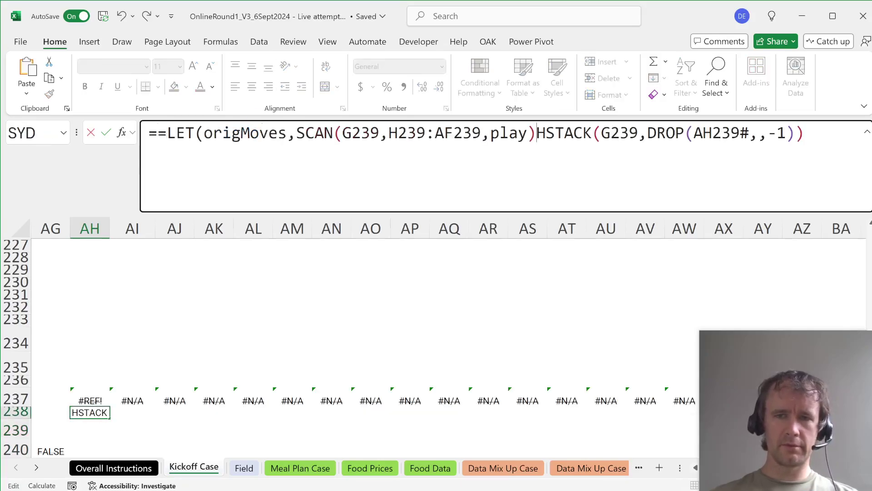
{"action": "key", "text": "alt+Return"}
{"action": "key", "text": "Up"}
{"action": "key", "text": "Delete"}
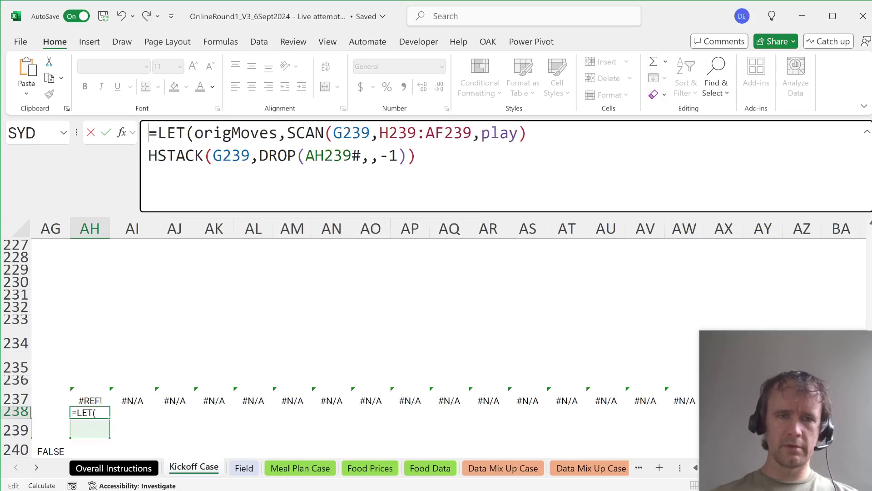
{"action": "key", "text": "Down"}
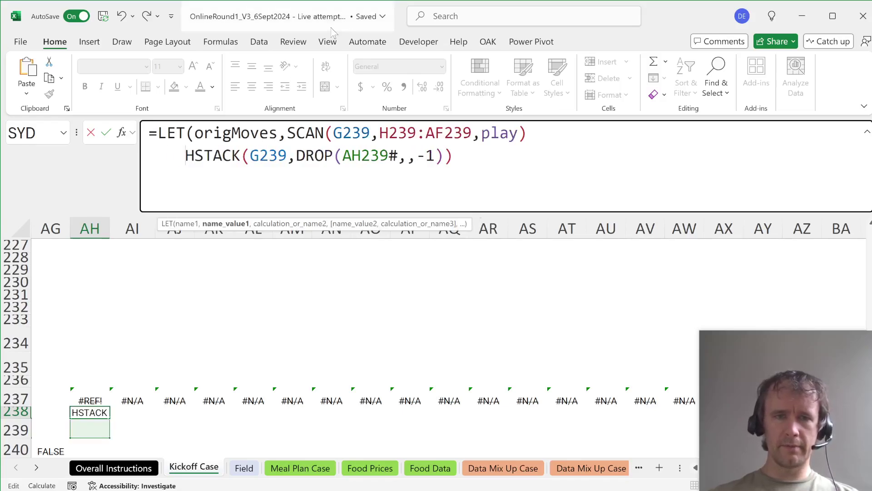
{"action": "key", "text": "Up"}
{"action": "key", "text": "End"}
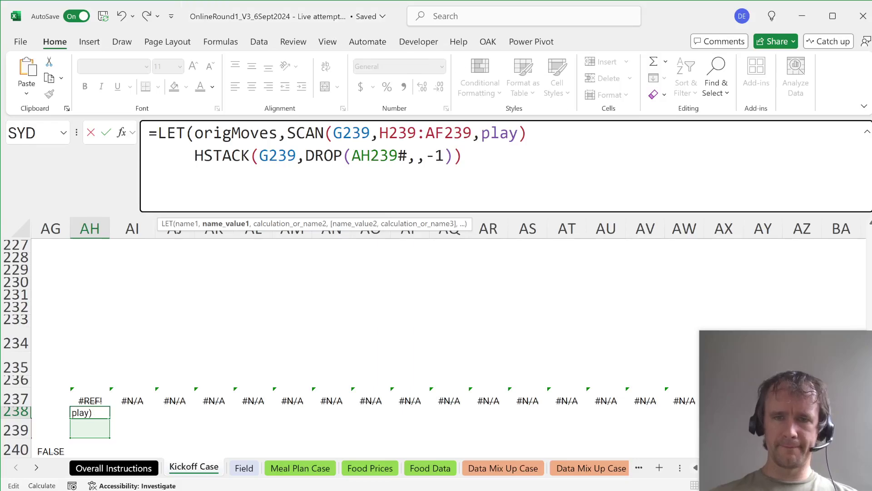
{"action": "type", "text": ","}
Step: Name the HSTACK result starts in AH238's LET, and replace its AH239# reference with origMoves
{"action": "key", "text": "Down"}
{"action": "type", "text": "starts,"}
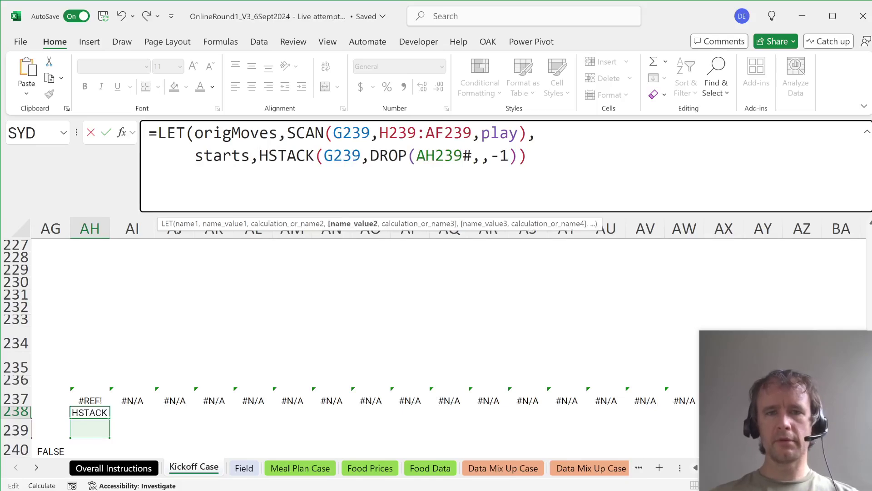
{"action": "key", "text": "ctrl+shift+Right"}
{"action": "key", "text": "shift+Right"}
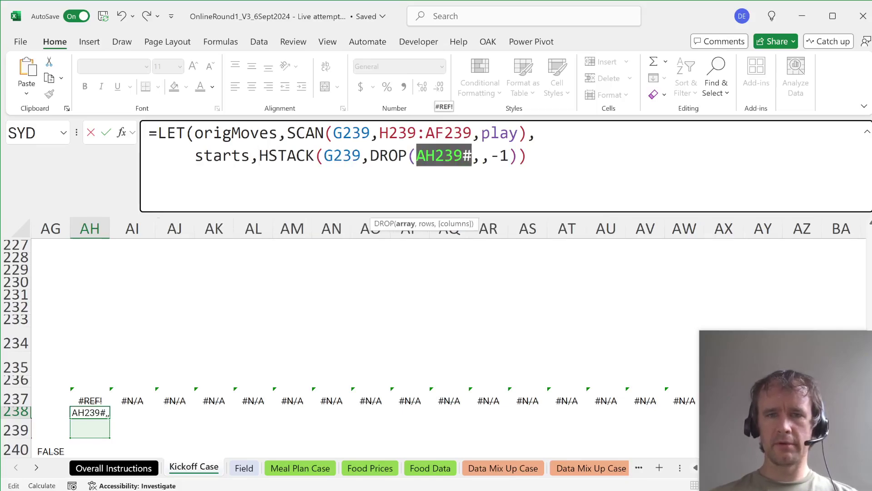
{"action": "type", "text": "ori"}
{"action": "key", "text": "Tab"}
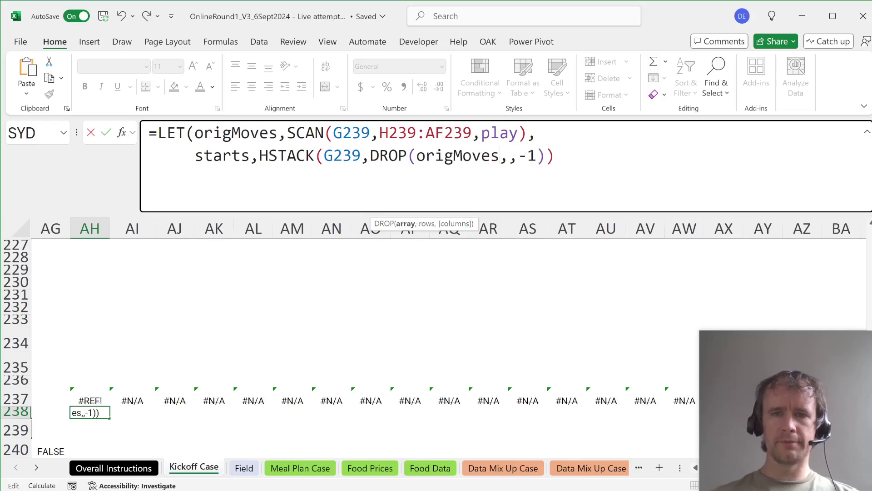
{"action": "type", "text": ","}
{"action": "key", "text": "alt+Return"}
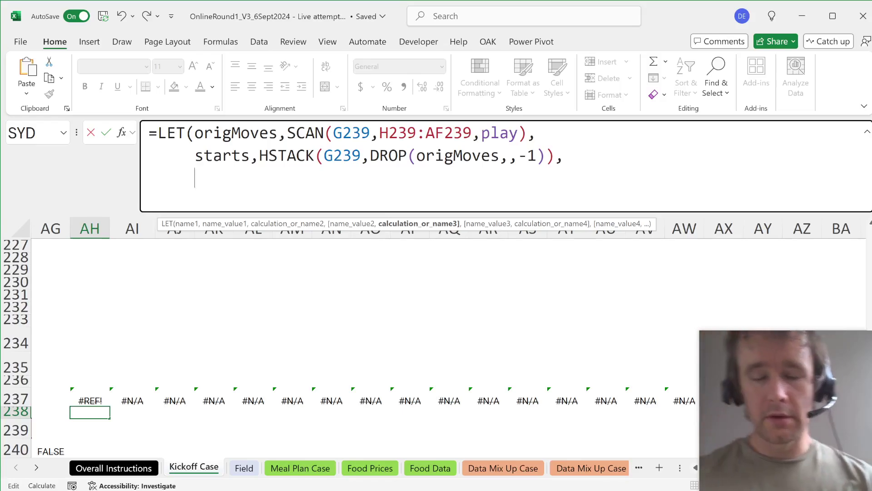
{"action": "type", "text": "newMoves"}
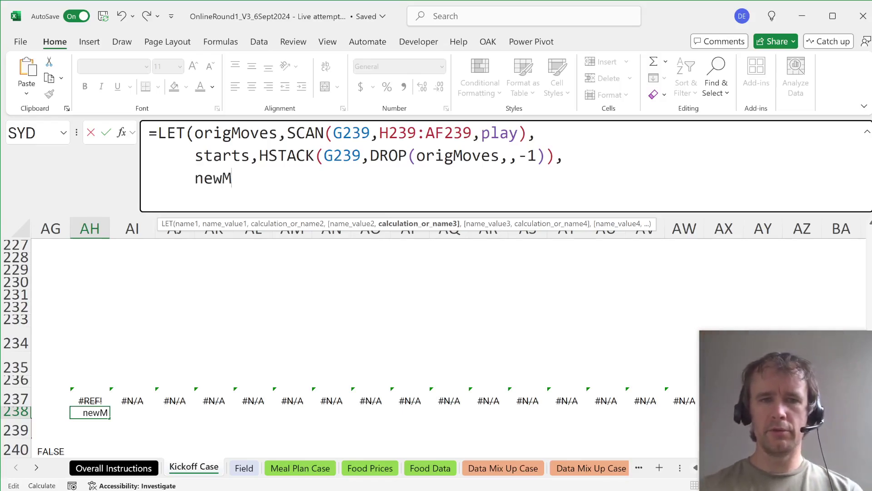
{"action": "key", "text": "BackSpace"}
{"action": "key", "text": "BackSpace"}
{"action": "key", "text": "BackSpace"}
{"action": "key", "text": "BackSpace"}
{"action": "key", "text": "BackSpace"}
{"action": "key", "text": "BackSpace"}
{"action": "key", "text": "BackSpace"}
{"action": "key", "text": "BackSpace"}
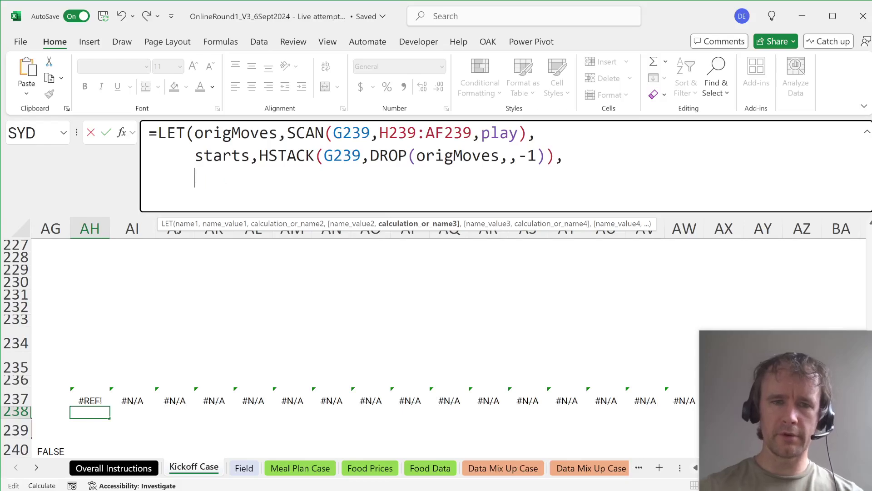
Step: Add the variable uncMoves to AH238's LET, defined as MAP(starts,H239:AF239,playUnc)
{"action": "type", "text": "uncMoves"}
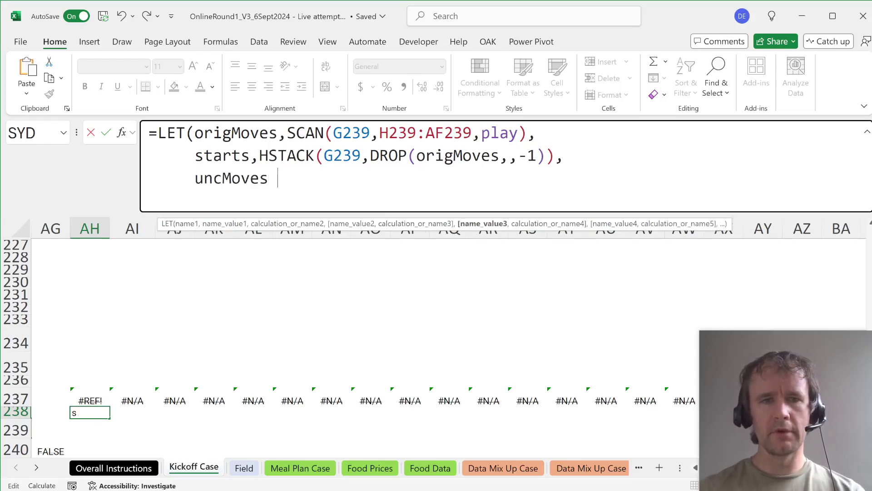
{"action": "type", "text": ",map"}
{"action": "key", "text": "Tab"}
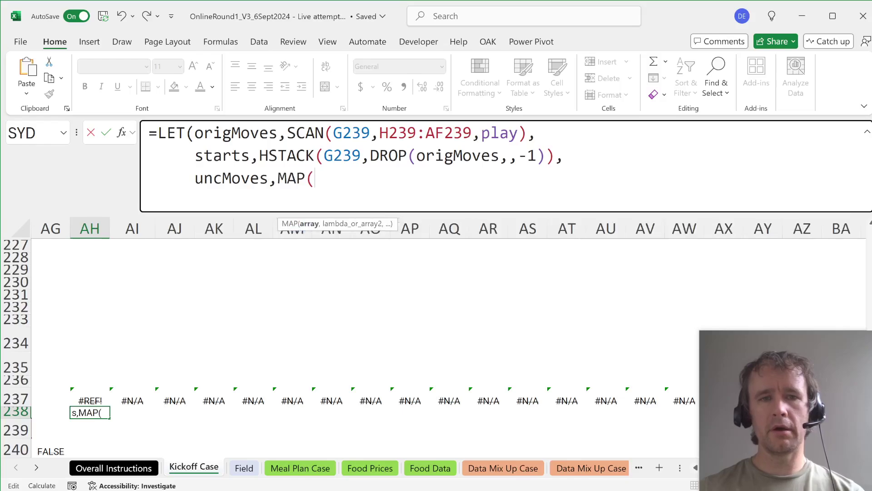
{"action": "type", "text": "starts,"}
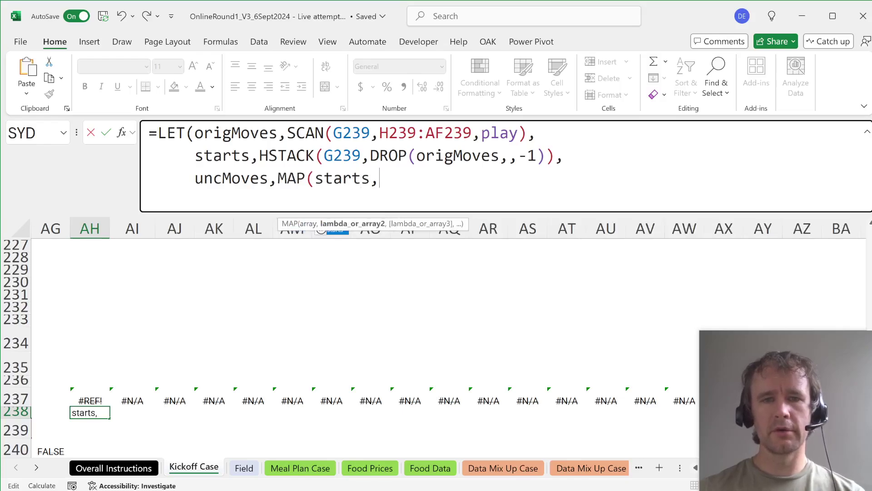
{"action": "key", "text": "Up"}
{"action": "key", "text": "Up"}
{"action": "key", "text": "ctrl+shift+Right"}
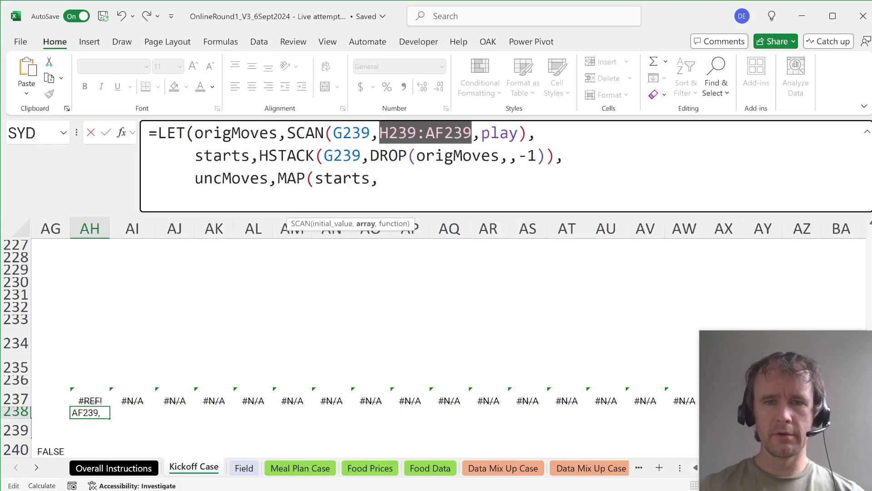
{"action": "key", "text": "ctrl+c"}
{"action": "left_click", "coordinate": [405, 179]}
{"action": "key", "text": "ctrl+v"}
{"action": "type", "text": ",p"}
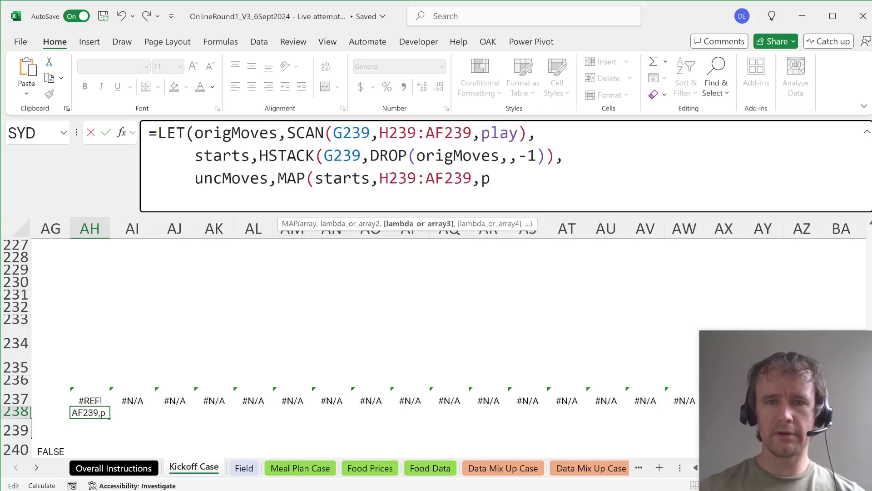
{"action": "type", "text": "layUnc)"}
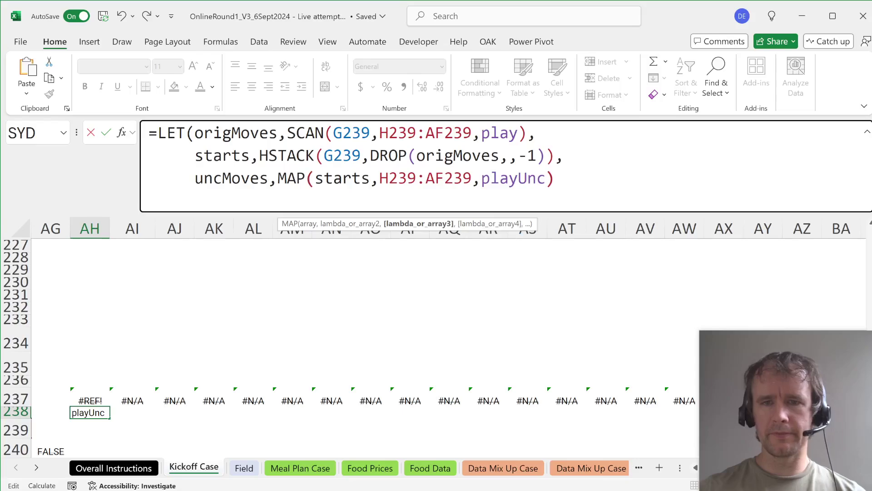
{"action": "type", "text": ","}
{"action": "key", "text": "alt+Return"}
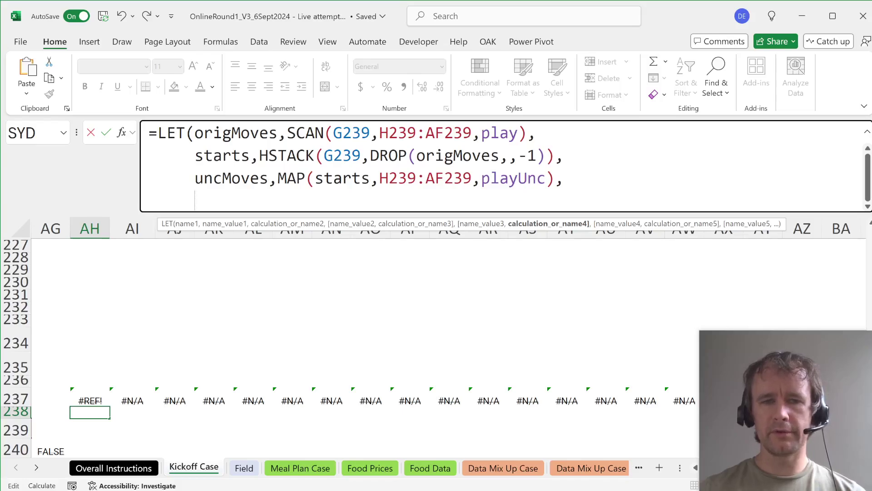
Step: Finish AH238's LET with the comparison origMoves=uncMoves as its result, and enter the formula
{"action": "type", "text": "or"}
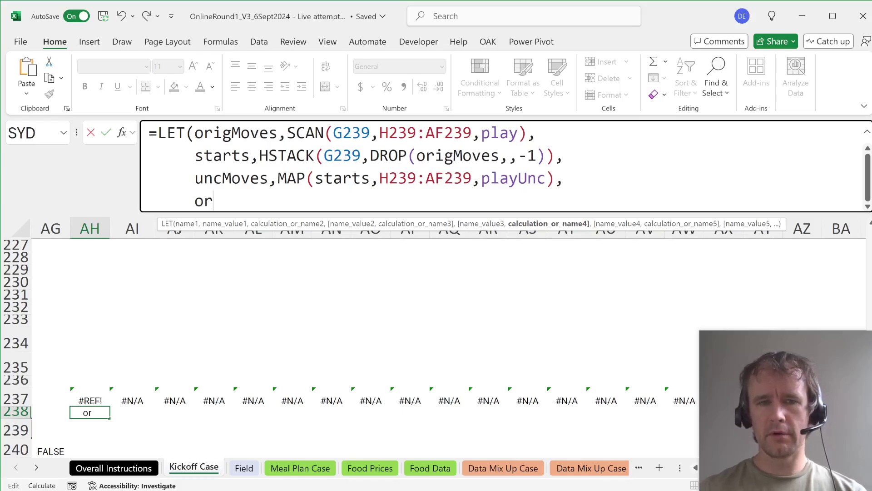
{"action": "type", "text": "igMoves="}
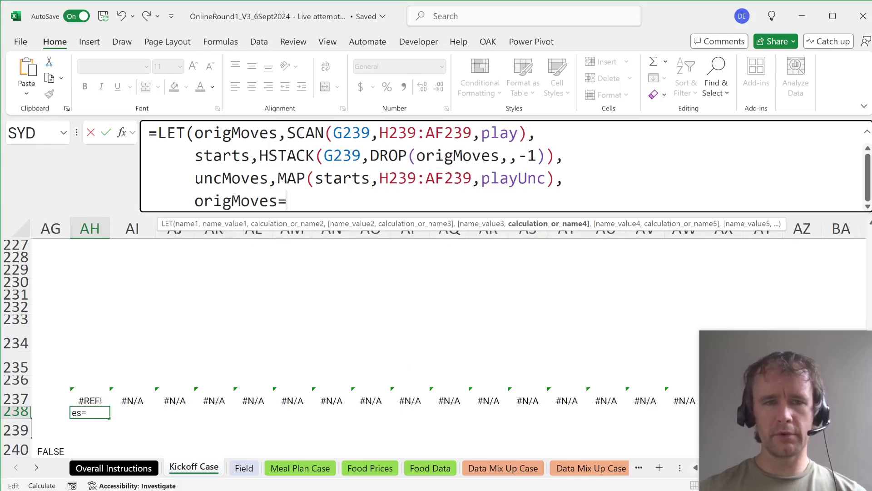
{"action": "type", "text": "uncMoves"}
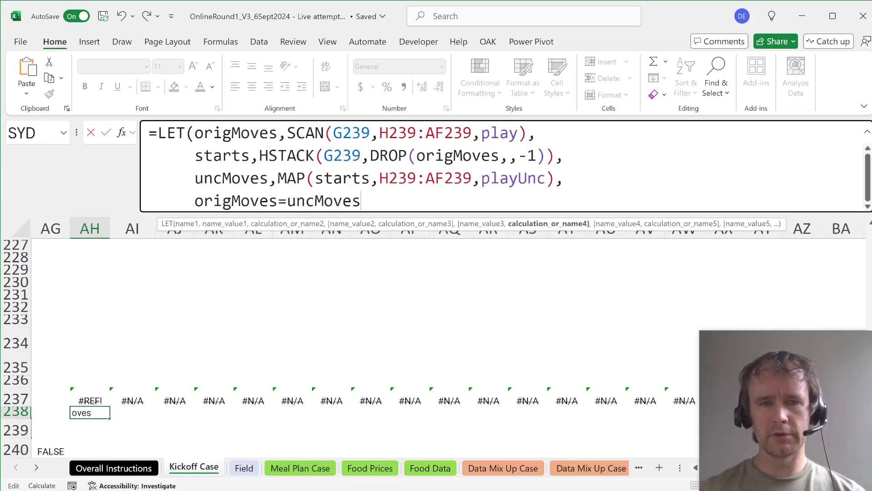
{"action": "type", "text": ")"}
{"action": "key", "text": "Return"}
{"action": "key", "text": "Up"}
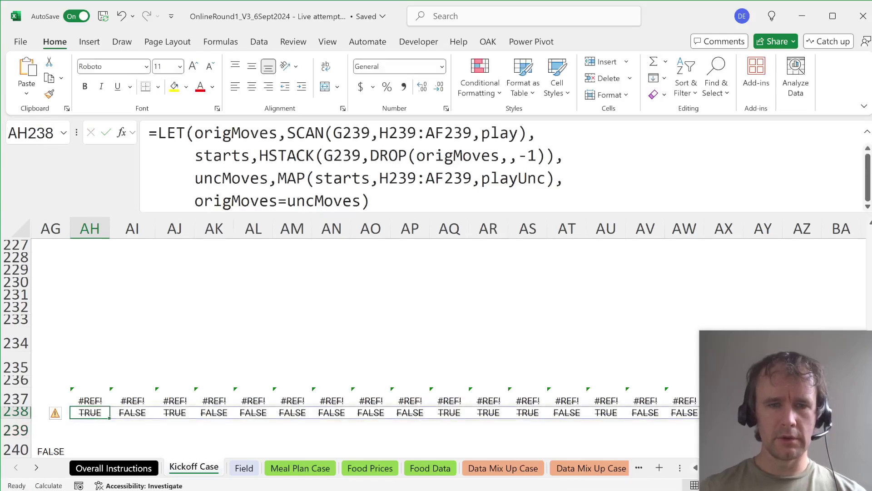
Step: Wrap the final comparison in AH238's LET as SUM(--(origMoves=uncMoves)) and enter the formula
{"action": "key", "text": "F2"}
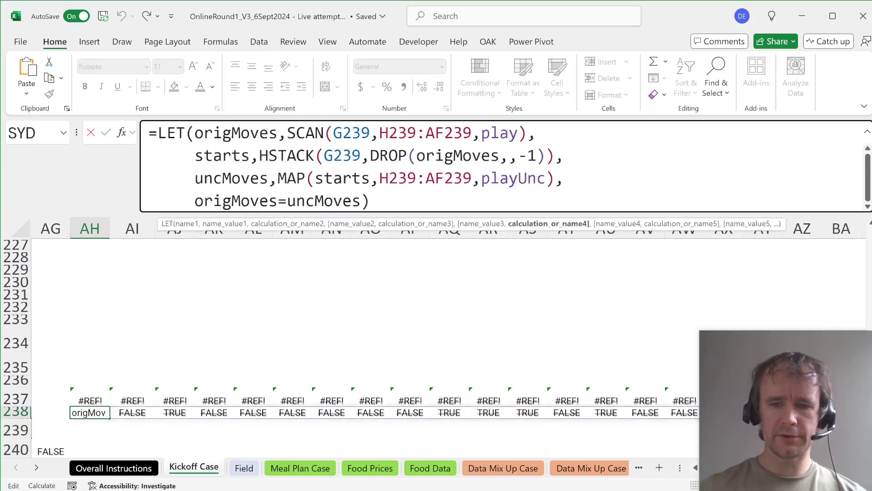
{"action": "type", "text": "sum"}
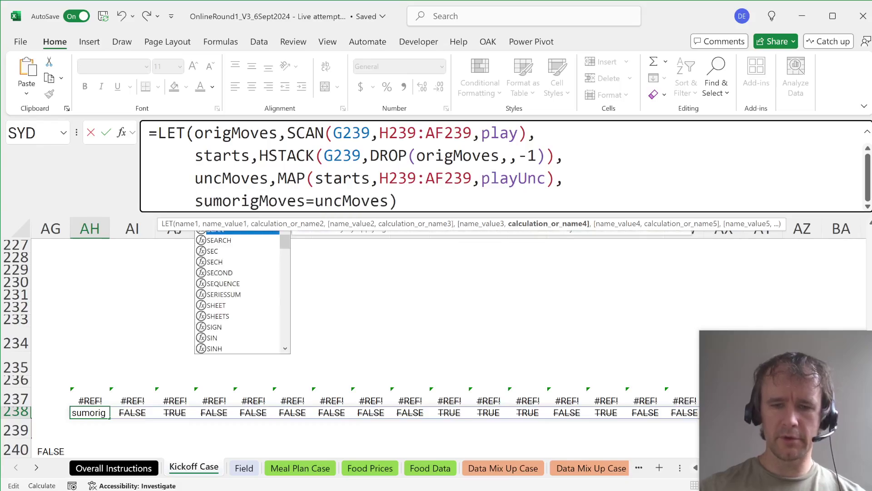
{"action": "type", "text": "(--"}
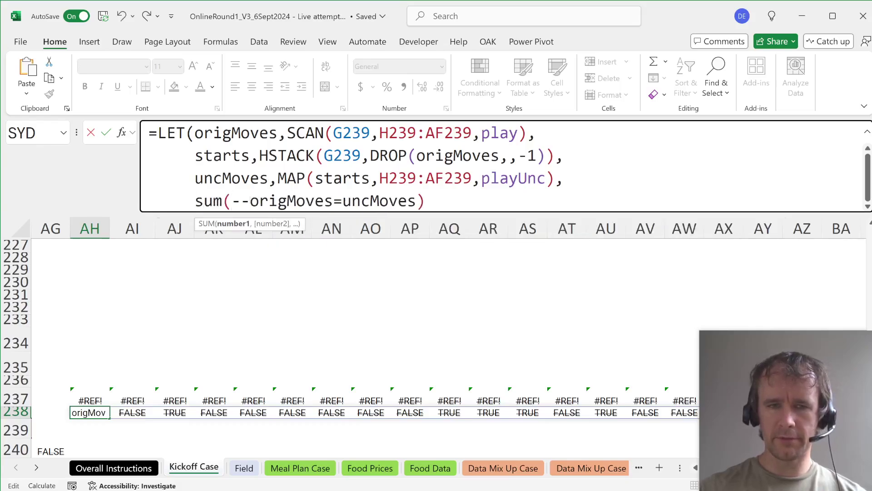
{"action": "type", "text": "("}
{"action": "key", "text": "End"}
{"action": "type", "text": ")"}
{"action": "key", "text": "Return"}
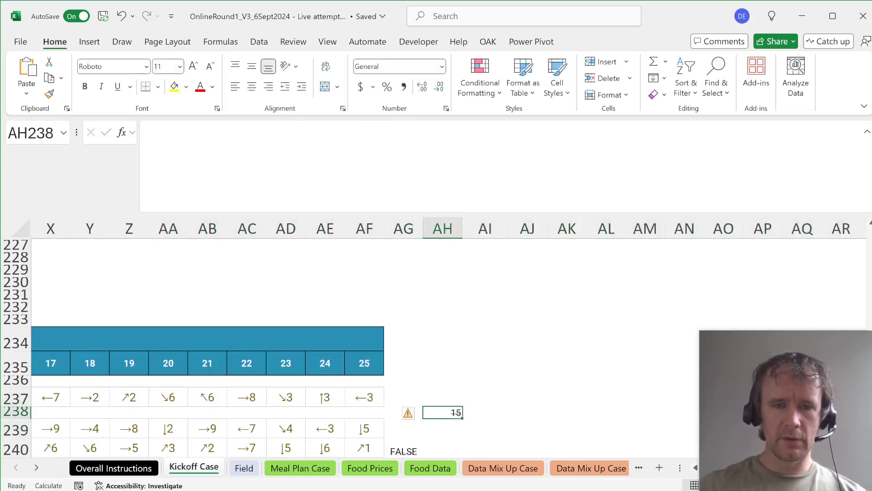
Step: Move the LET formula from AH238 to AH239, so it sits beside the first Level 6 game
{"action": "left_click", "coordinate": [361, 155]}
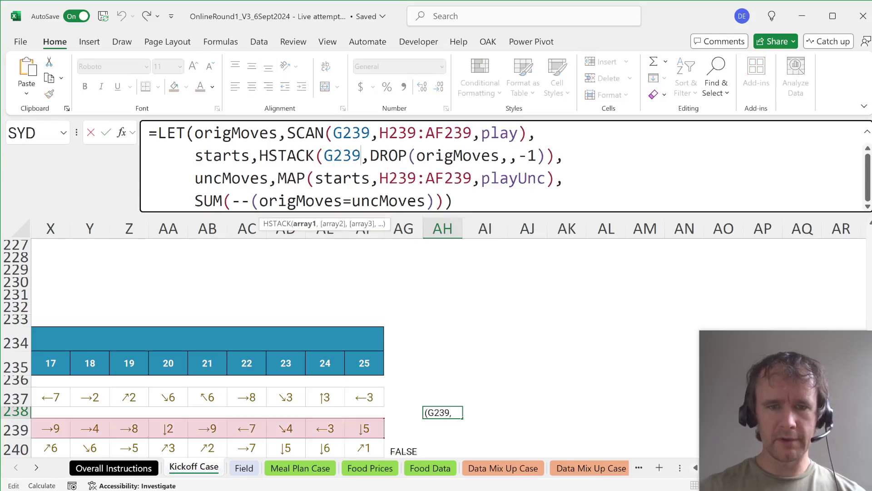
{"action": "key", "text": "Escape"}
{"action": "key", "text": "ctrl+x"}
{"action": "key", "text": "Down"}
{"action": "key", "text": "Return"}
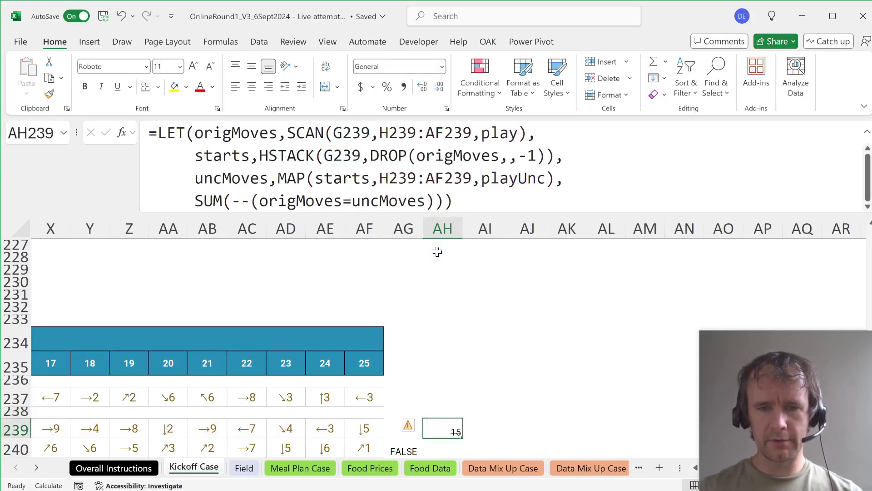
Step: Fill AH239's formula down to the last Level 6 game in AH258, and inspect the result in AH240
{"action": "key", "text": "Left"}
{"action": "key", "text": "Left"}
{"action": "key", "text": "ctrl+Down"}
{"action": "key", "text": "Right"}
{"action": "key", "text": "Right"}
{"action": "key", "text": "ctrl+shift+Up"}
{"action": "key", "text": "ctrl+d"}
{"action": "key", "text": "Return"}
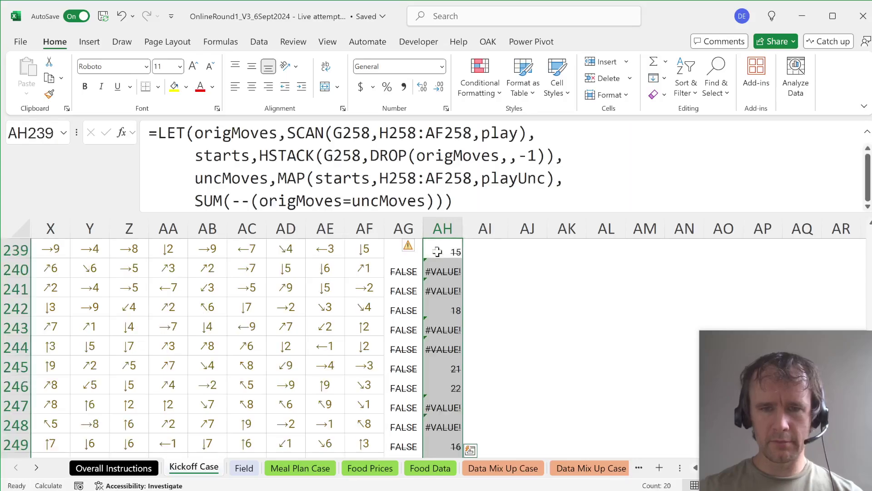
{"action": "key", "text": "Down"}
{"action": "key", "text": "Down"}
{"action": "key", "text": "Up"}
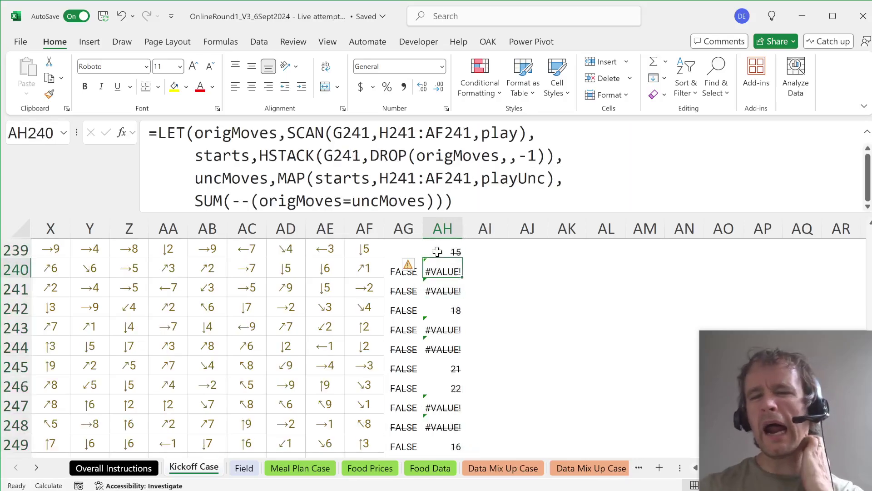
{"action": "key", "text": "Up"}
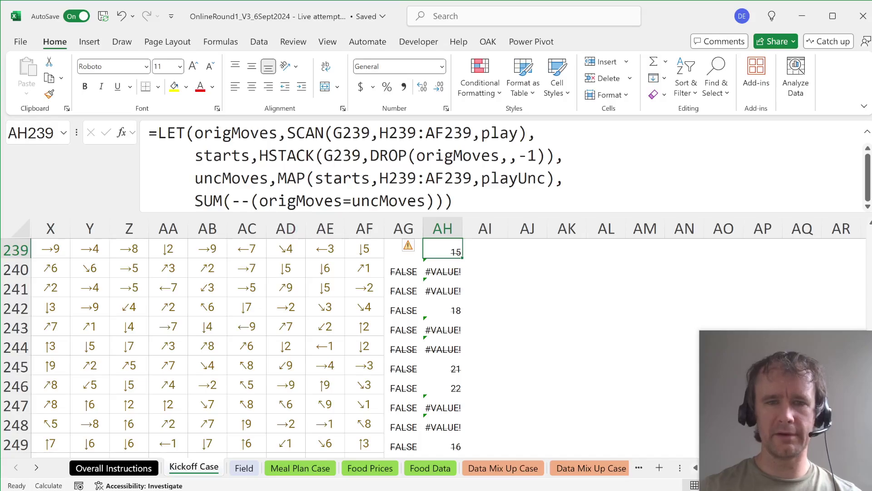
{"action": "left_click", "coordinate": [260, 201]}
{"action": "type", "text": "ife"}
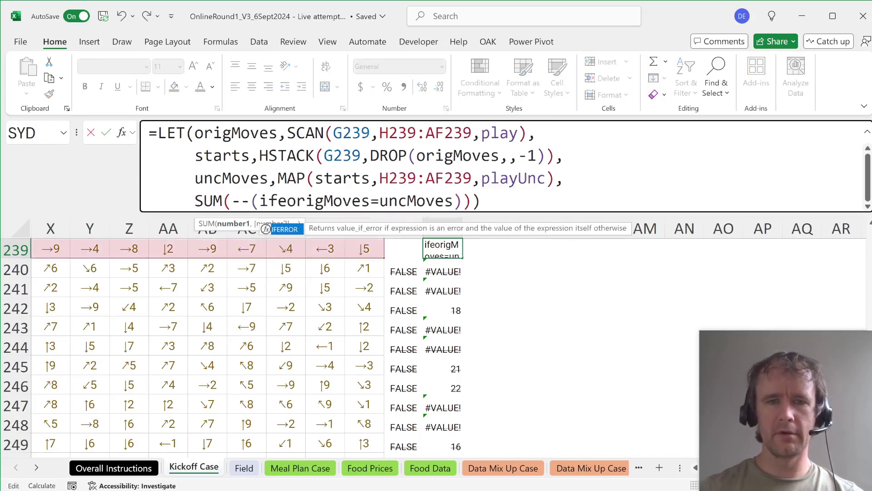
{"action": "key", "text": "Tab"}
{"action": "left_click", "coordinate": [500, 201]}
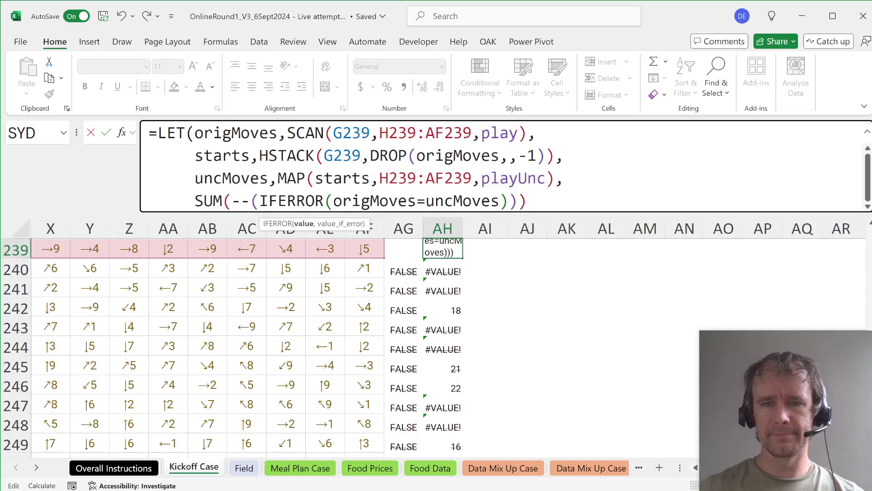
{"action": "type", "text": ","}
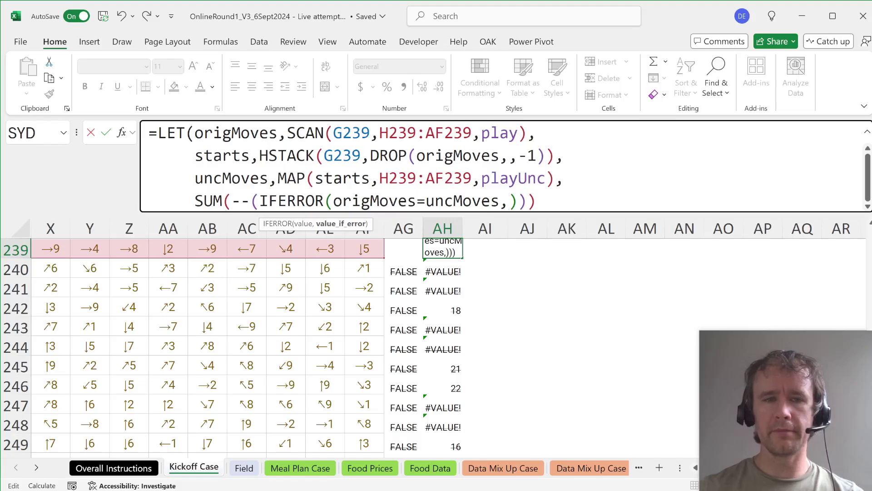
{"action": "key", "text": "Escape"}
Step: Change the comparison in AH239's SUM to origMoves<>uncMoves, keeping the double minus in front
{"action": "key", "text": "F2"}
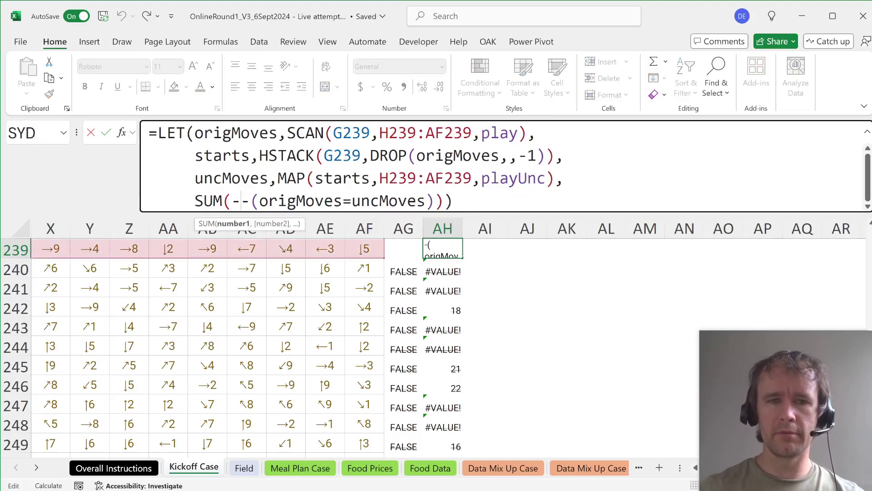
{"action": "key", "text": "BackSpace"}
{"action": "type", "text": "1"}
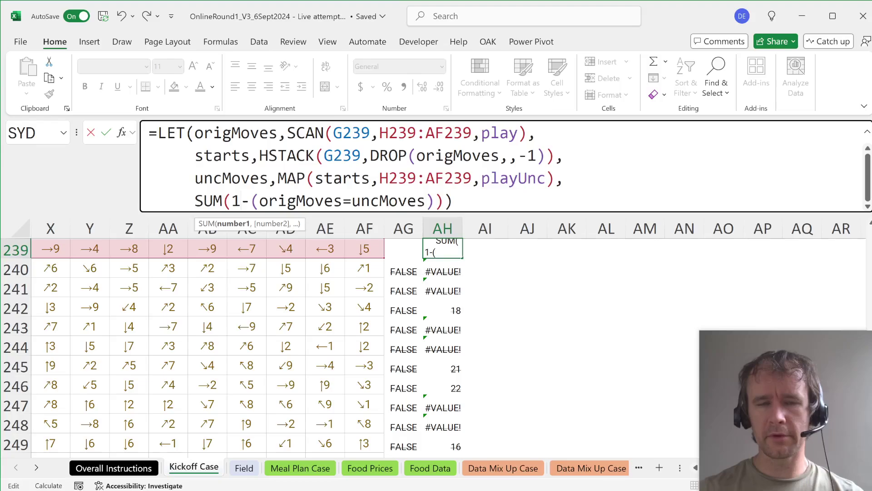
{"action": "key", "text": "BackSpace"}
{"action": "type", "text": "-"}
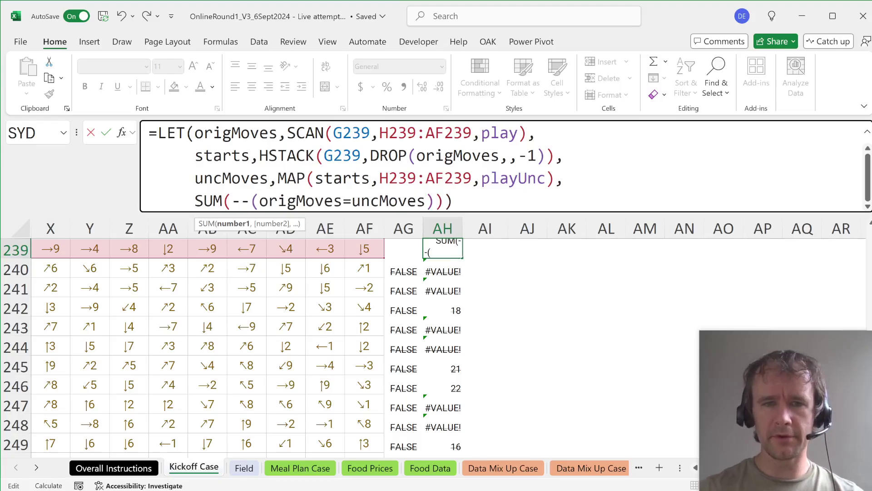
{"action": "key", "text": "ctrl+Right"}
{"action": "key", "text": "ctrl+Right"}
{"action": "key", "text": "BackSpace"}
{"action": "type", "text": "<>"}
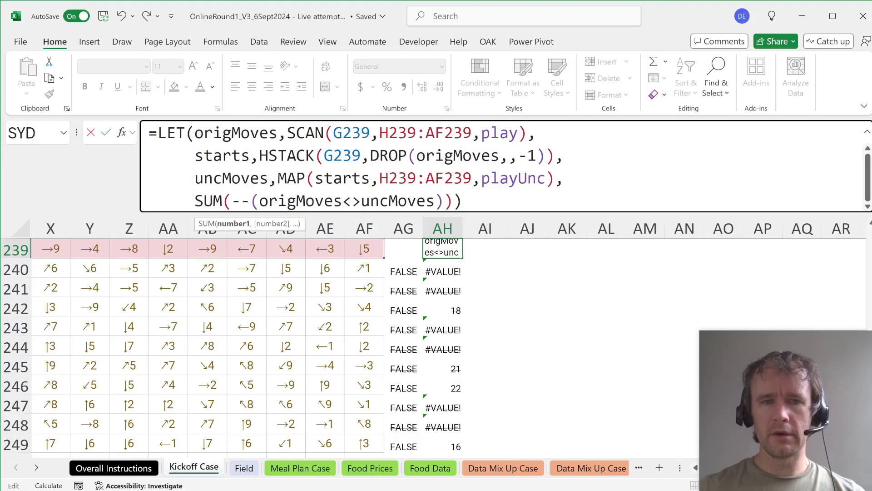
Step: Wrap --(origMoves<>uncMoves) in AH239's SUM with IFERROR, using 1 as the error value, and enter the formula
{"action": "type", "text": "ifer"}
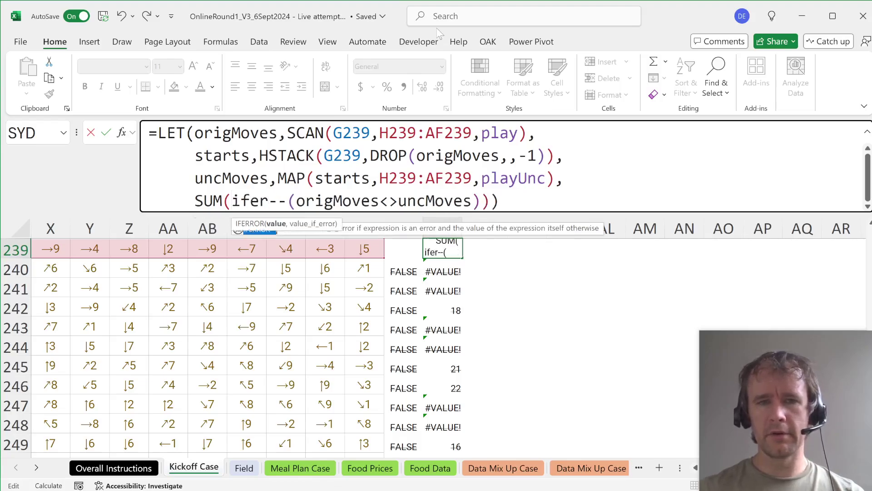
{"action": "key", "text": "Tab"}
{"action": "key", "text": "End"}
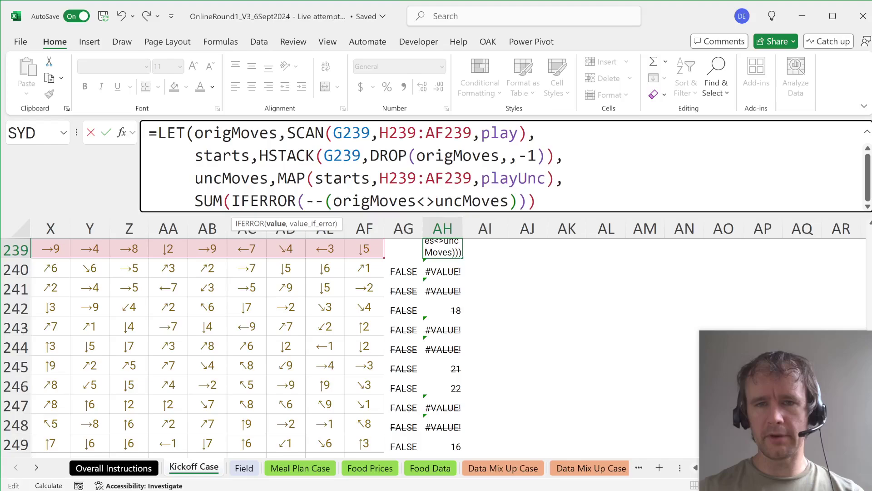
{"action": "type", "text": ",1"}
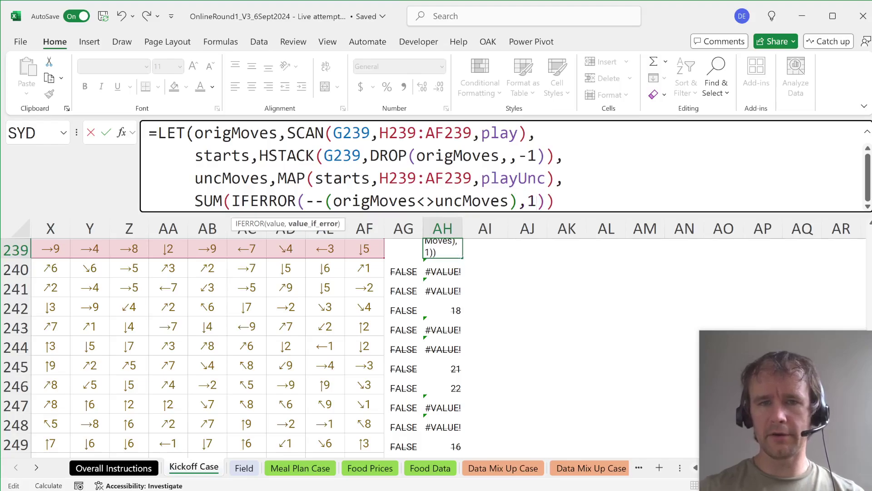
{"action": "type", "text": ")"}
{"action": "key", "text": "Return"}
Step: Fill the revised AH239 formula down through AH258
{"action": "key", "text": "Up"}
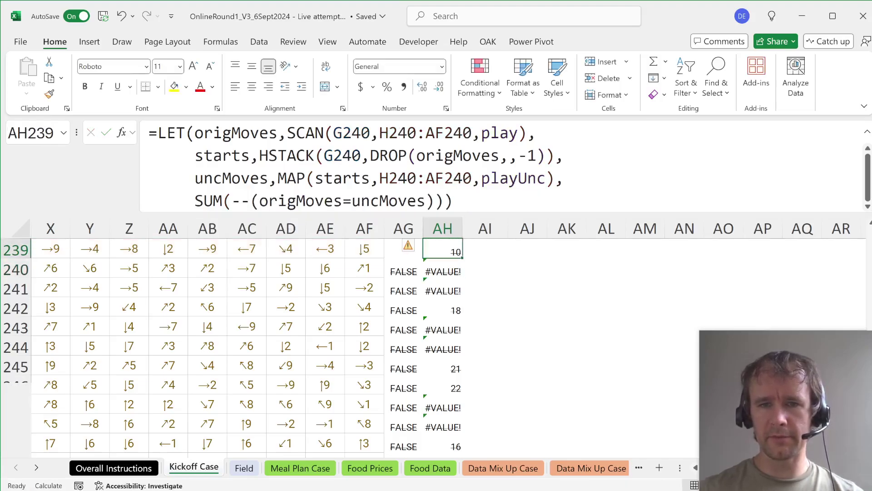
{"action": "key", "text": "ctrl+shift+Down"}
{"action": "key", "text": "ctrl+d"}
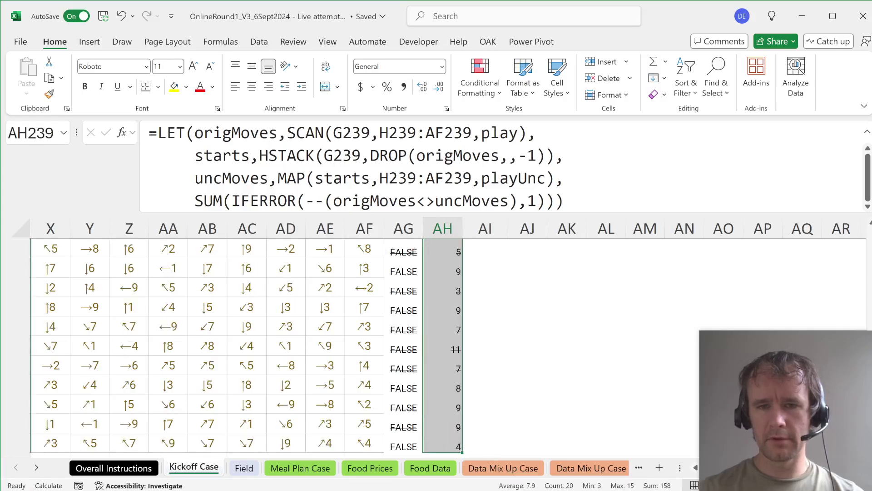
Step: Copy the Level 6 formulas in AH239:AH258 to the Level 7 games, starting in AH279
{"action": "key", "text": "Left"}
{"action": "key", "text": "Right"}
{"action": "key", "text": "ctrl+shift+Down"}
{"action": "key", "text": "ctrl+c"}
{"action": "key", "text": "ctrl+Down"}
{"action": "key", "text": "Down"}
{"action": "key", "text": "Down"}
{"action": "key", "text": "Down"}
{"action": "key", "text": "Down"}
{"action": "key", "text": "Down"}
{"action": "key", "text": "Down"}
{"action": "key", "text": "Down"}
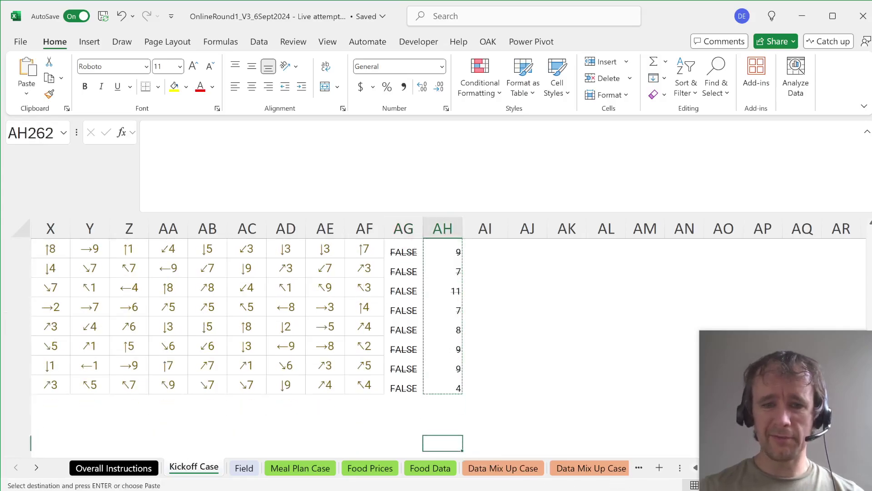
{"action": "key", "text": "Down"}
{"action": "key", "text": "Down"}
{"action": "key", "text": "Down"}
{"action": "key", "text": "Down"}
{"action": "key", "text": "Down"}
{"action": "key", "text": "Down"}
{"action": "key", "text": "Down"}
{"action": "key", "text": "Down"}
{"action": "key", "text": "Down"}
{"action": "key", "text": "Down"}
{"action": "key", "text": "Down"}
{"action": "key", "text": "Down"}
{"action": "key", "text": "Down"}
{"action": "key", "text": "Down"}
{"action": "key", "text": "Down"}
{"action": "key", "text": "Down"}
{"action": "key", "text": "Down"}
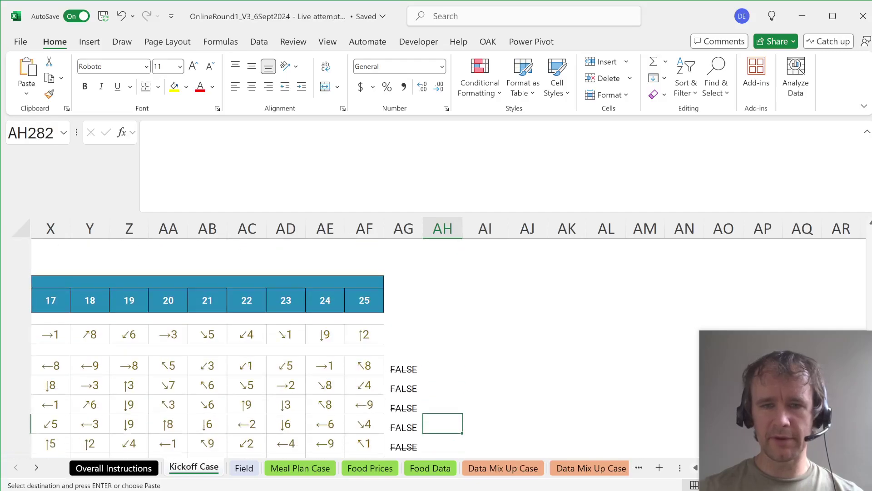
{"action": "key", "text": "Up"}
{"action": "key", "text": "Up"}
{"action": "key", "text": "Up"}
{"action": "key", "text": "Up"}
{"action": "key", "text": "Down"}
{"action": "key", "text": "ctrl+v"}
Step: Replace the first AG87# argument of the Bonus 2 GROUPBY formula in E26 with a RIGHT function nested in TOCOL
{"action": "key", "text": "ctrl+Up"}
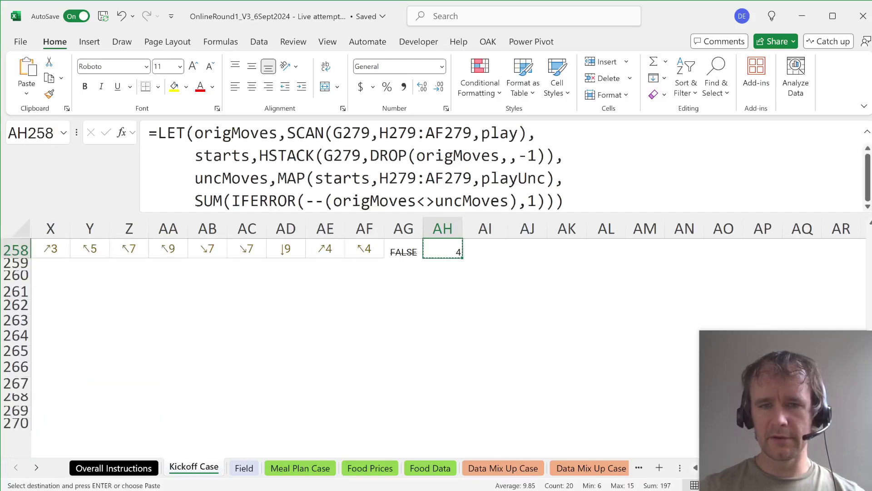
{"action": "key", "text": "ctrl+Up"}
{"action": "key", "text": "ctrl+Home"}
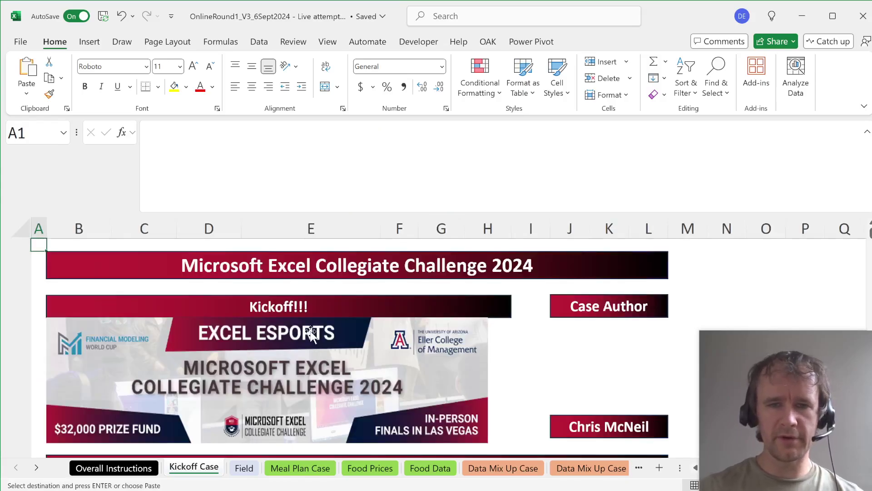
{"action": "scroll", "coordinate": [311, 331], "scroll_direction": "down", "scroll_amount": 6}
{"action": "scroll", "coordinate": [310, 334], "scroll_direction": "down", "scroll_amount": 3}
{"action": "left_click", "coordinate": [346, 256]}
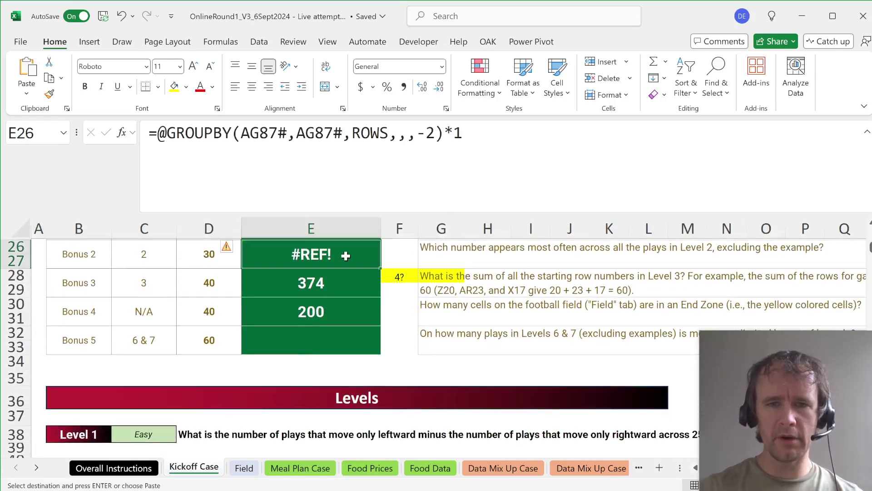
{"action": "key", "text": "F2"}
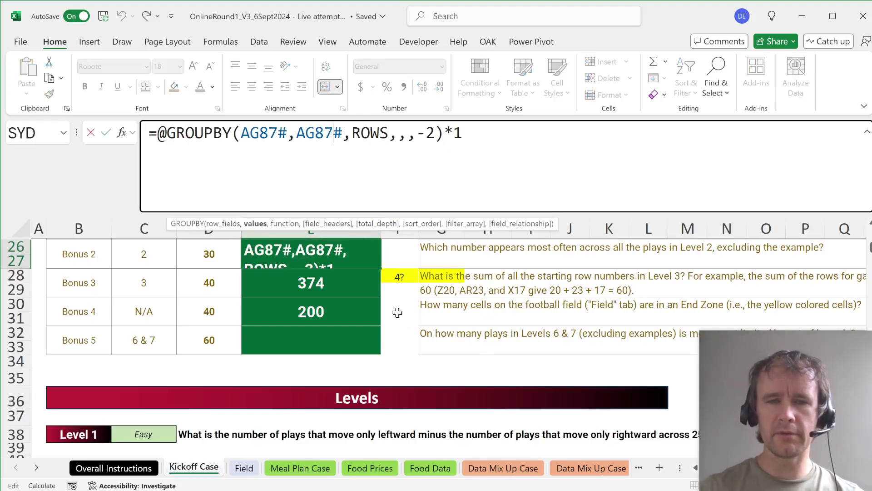
{"action": "left_click", "coordinate": [222, 224]}
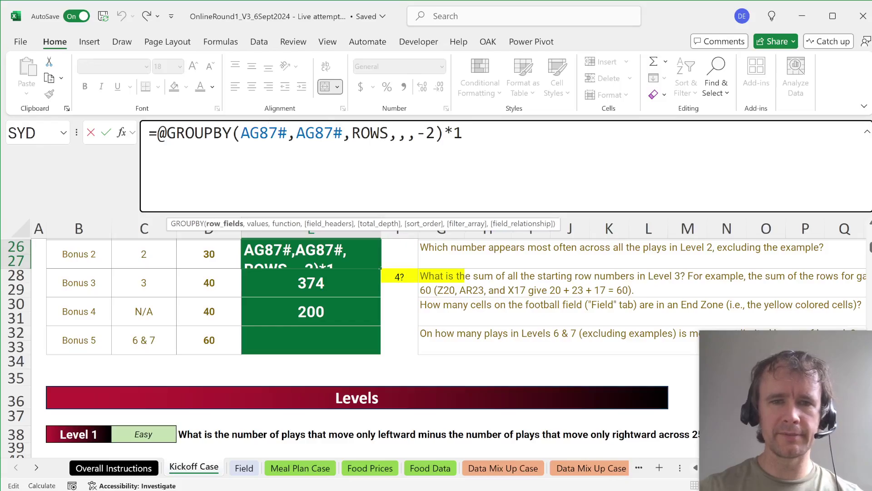
{"action": "scroll", "coordinate": [385, 342], "scroll_direction": "down", "scroll_amount": 11}
{"action": "scroll", "coordinate": [385, 342], "scroll_direction": "down", "scroll_amount": 5}
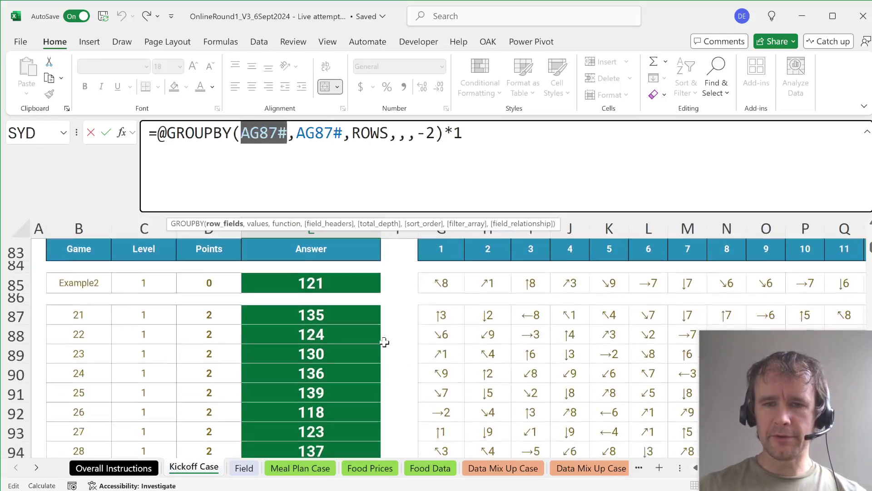
{"action": "scroll", "coordinate": [384, 342], "scroll_direction": "right", "scroll_amount": 2}
{"action": "type", "text": "toc"}
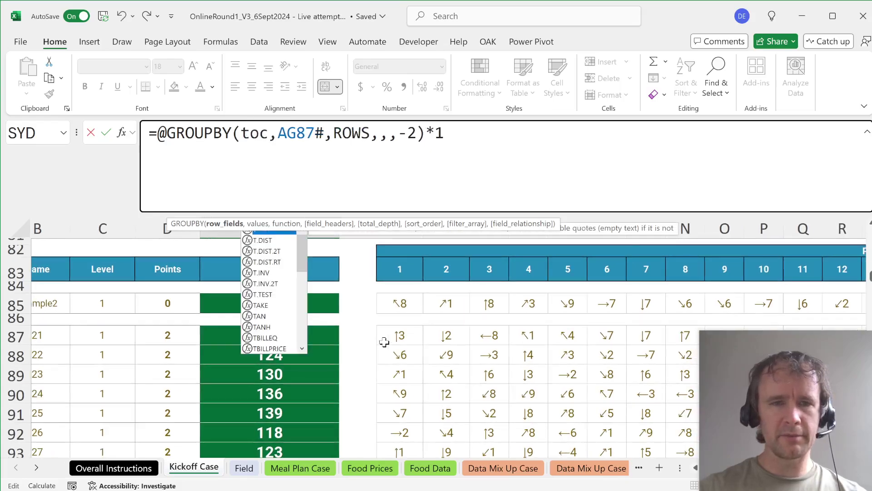
{"action": "key", "text": "Tab"}
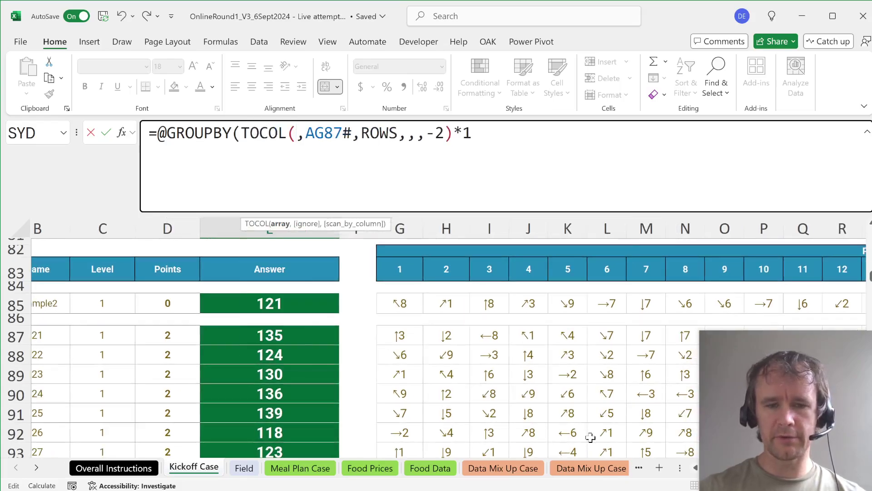
{"action": "type", "text": "rig"}
{"action": "key", "text": "Tab"}
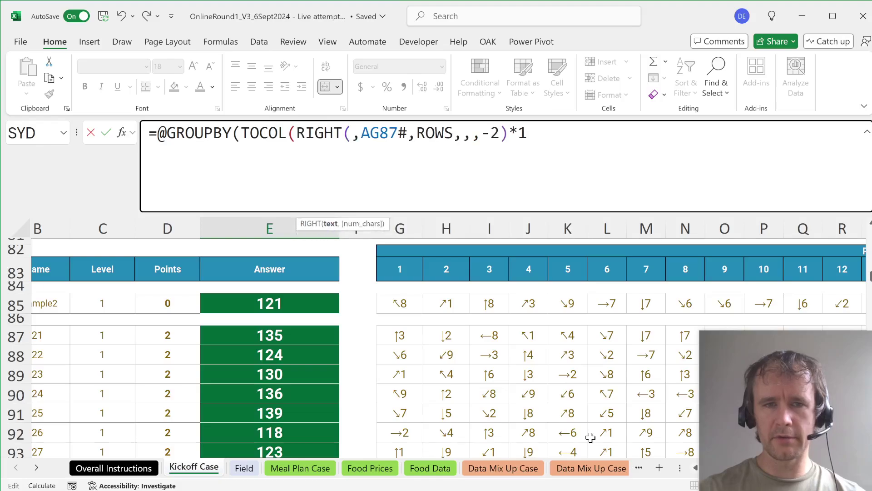
Step: Set the row fields of the Bonus 2 GROUPBY formula to TOCOL(RIGHT(G87:AE106))
{"action": "left_click", "coordinate": [400, 336]}
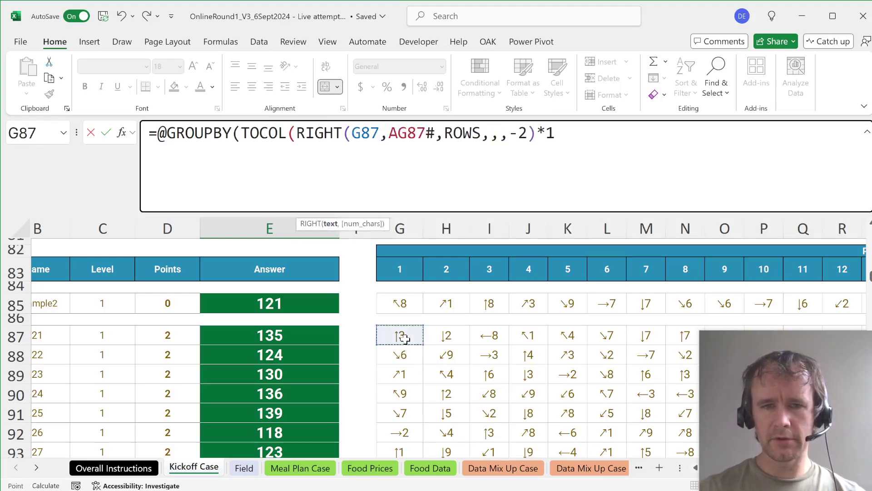
{"action": "key", "text": "ctrl+shift+Down"}
{"action": "key", "text": "ctrl+shift+Right"}
{"action": "type", "text": ")"}
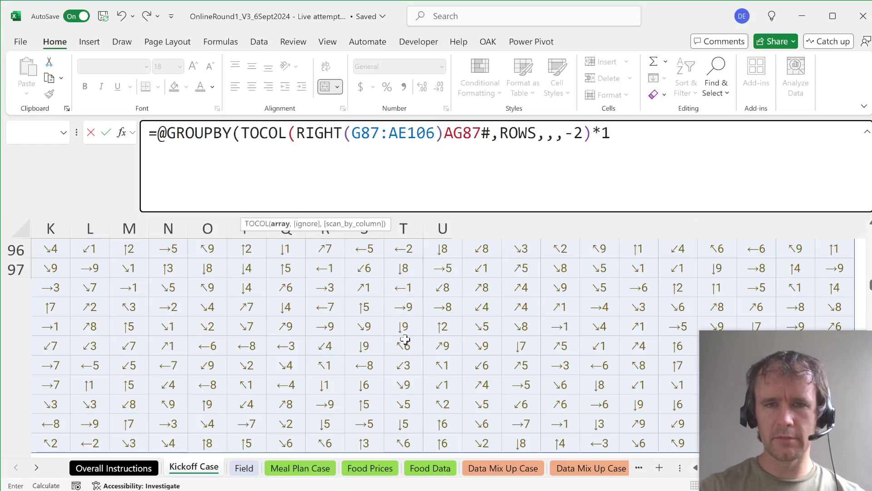
{"action": "key", "text": "Return"}
{"action": "key", "text": "Return"}
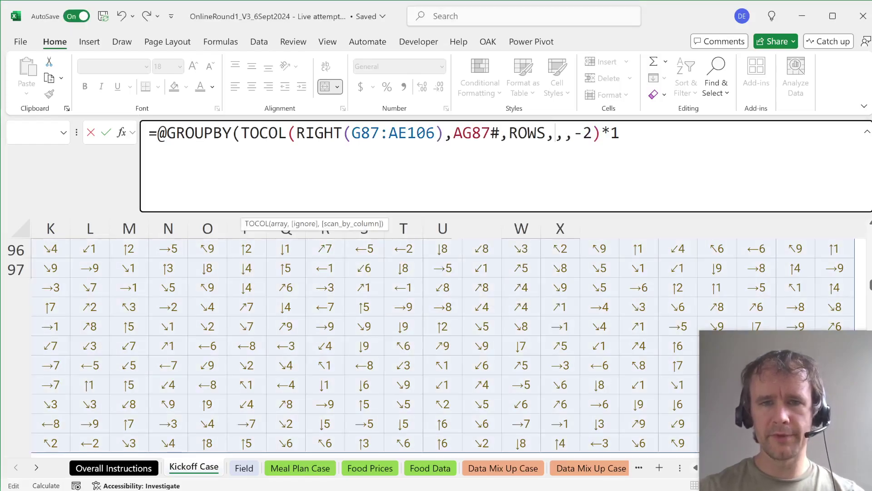
{"action": "left_click", "coordinate": [445, 133]}
{"action": "type", "text": ")"}
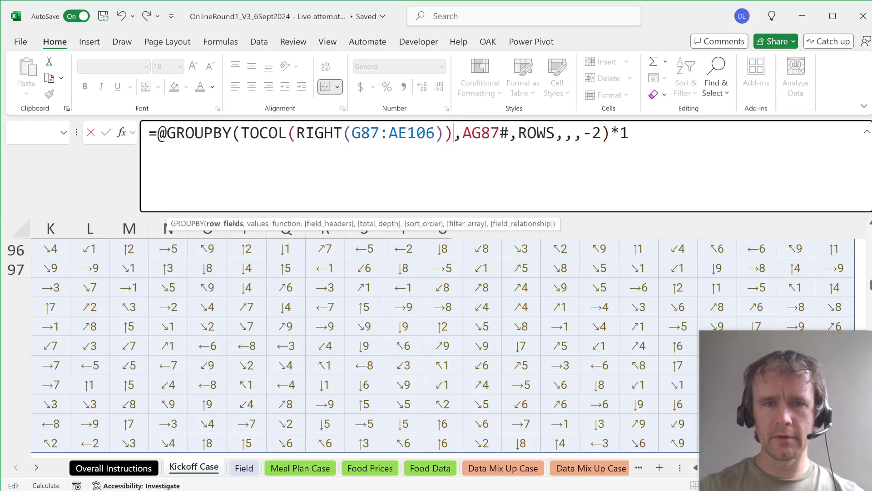
Step: Replace AG87# in the GROUPBY values argument with a copy of TOCOL(RIGHT(G87:AE106)) and enter the formula
{"action": "key", "text": "ctrl+shift+Left"}
{"action": "key", "text": "ctrl+shift+Left"}
{"action": "key", "text": "ctrl+shift+Left"}
{"action": "key", "text": "ctrl+shift+Left"}
{"action": "key", "text": "ctrl+c"}
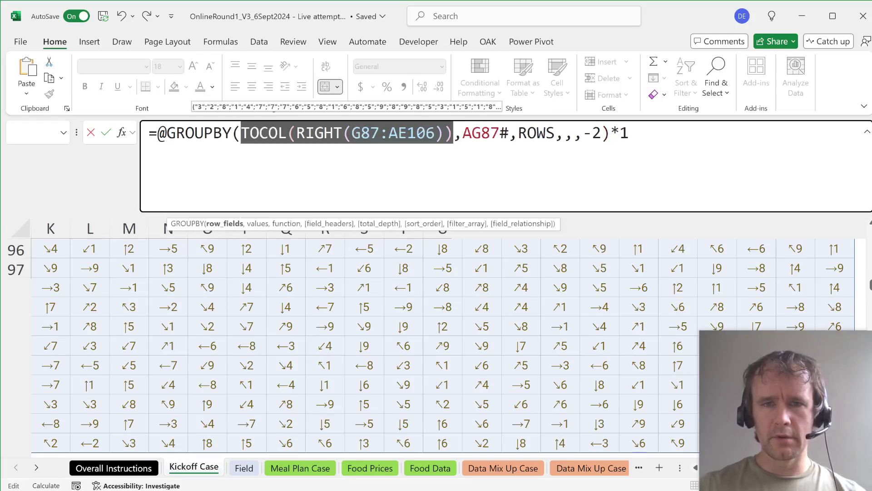
{"action": "key", "text": "Right"}
{"action": "key", "text": "Right"}
{"action": "key", "text": "ctrl+shift+Right"}
{"action": "key", "text": "Delete"}
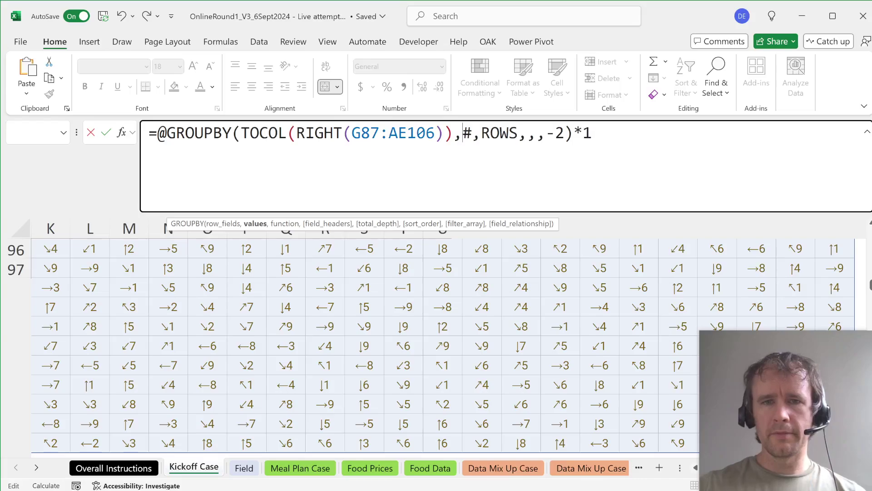
{"action": "key", "text": "Delete"}
{"action": "key", "text": "ctrl+v"}
{"action": "key", "text": "Return"}
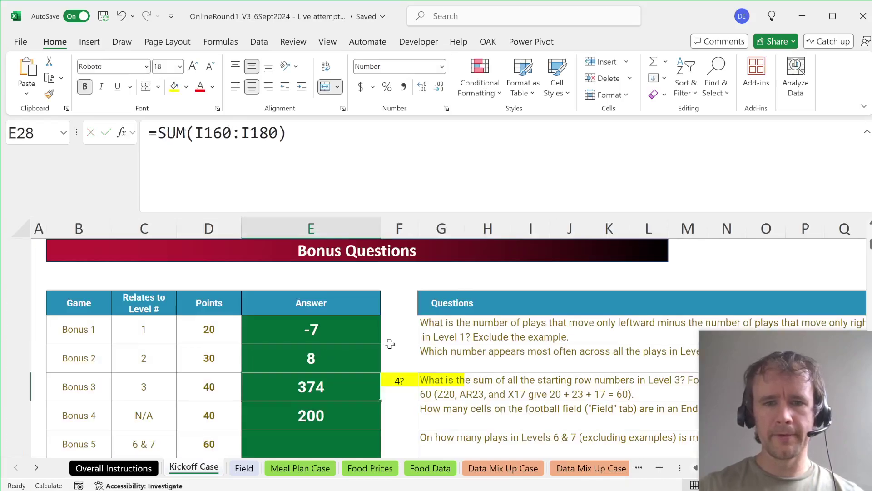
Step: Answer Bonus 5 in E32 with a SUM of the Level 6 and 7 limited-play counts in AH239:AH298
{"action": "scroll", "coordinate": [390, 344], "scroll_direction": "down", "scroll_amount": 1}
{"action": "scroll", "coordinate": [390, 344], "scroll_direction": "down", "scroll_amount": 2}
{"action": "left_click", "coordinate": [328, 321]}
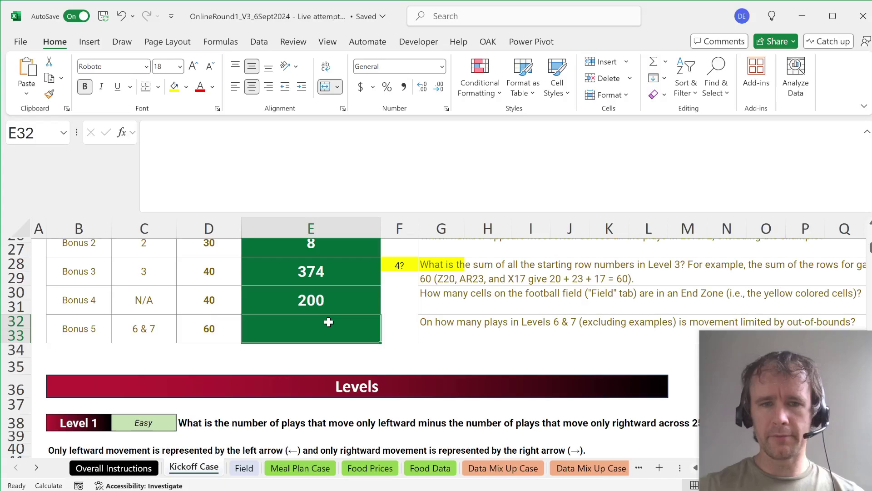
{"action": "type", "text": "=sum"}
{"action": "key", "text": "Tab"}
{"action": "key", "text": "ctrl+Down"}
{"action": "key", "text": "ctrl+Down"}
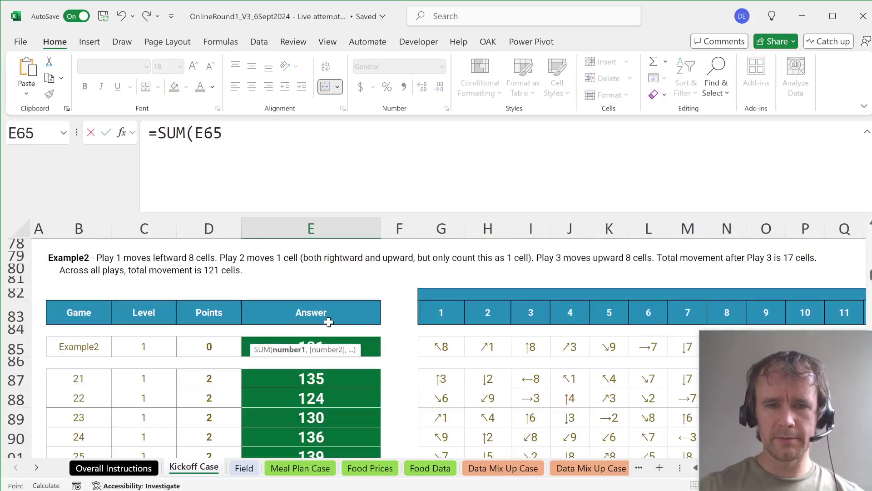
{"action": "key", "text": "ctrl+Down"}
{"action": "key", "text": "ctrl+Down"}
{"action": "key", "text": "ctrl+Down"}
{"action": "key", "text": "ctrl+Down"}
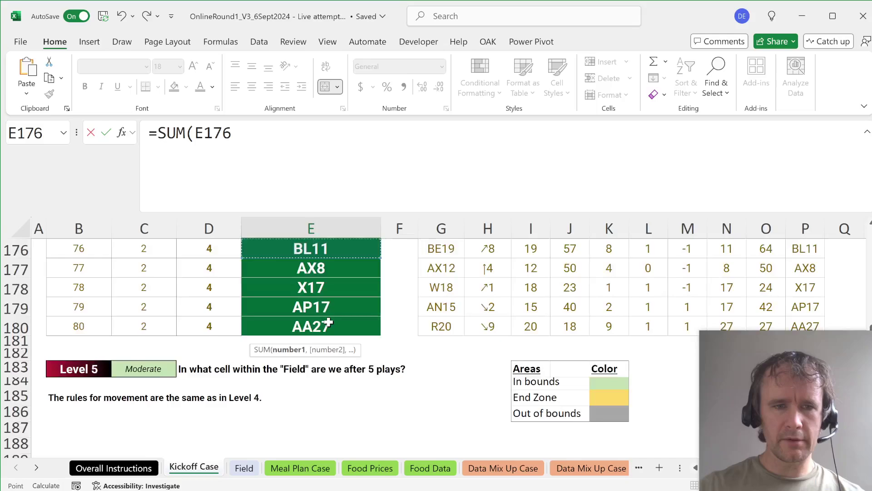
{"action": "key", "text": "ctrl+Down"}
{"action": "key", "text": "ctrl+Down"}
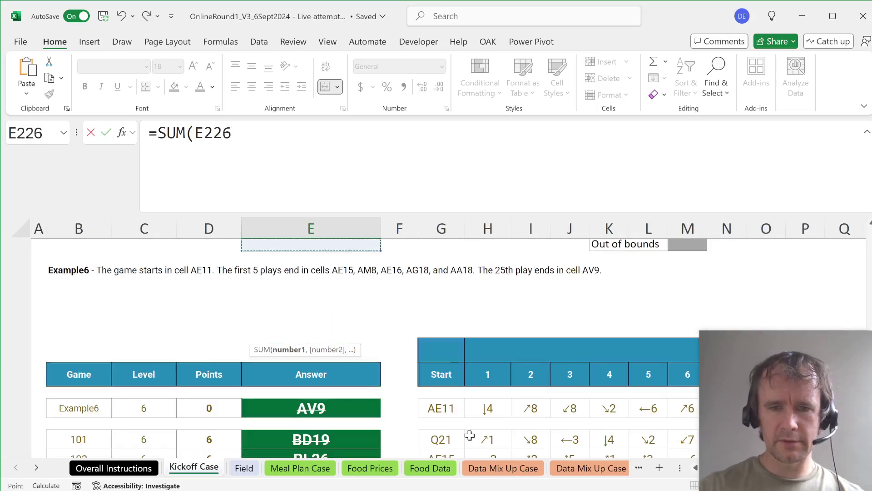
{"action": "left_click", "coordinate": [470, 436]}
{"action": "key", "text": "ctrl+Right"}
{"action": "key", "text": "ctrl+Left"}
{"action": "key", "text": "Right"}
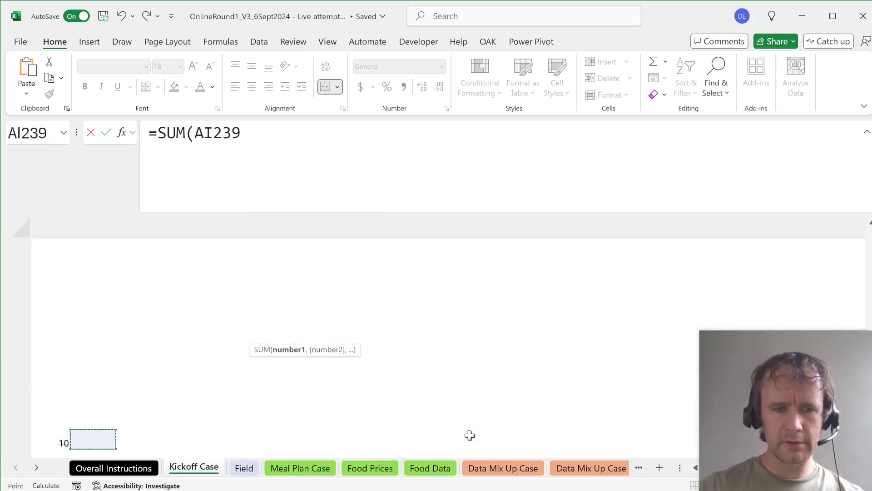
{"action": "key", "text": "Left"}
{"action": "key", "text": "Left"}
{"action": "key", "text": "Left"}
{"action": "key", "text": "Right"}
{"action": "key", "text": "Right"}
{"action": "key", "text": "shift+Down"}
{"action": "key", "text": "shift+Down"}
{"action": "key", "text": "shift+Down"}
{"action": "key", "text": "shift+Down"}
{"action": "key", "text": "shift+Down"}
{"action": "key", "text": "shift+Down"}
{"action": "key", "text": "shift+Down"}
{"action": "key", "text": "shift+Down"}
{"action": "key", "text": "shift+Down"}
{"action": "key", "text": "shift+Down"}
{"action": "key", "text": "shift+Down"}
{"action": "key", "text": "shift+Down"}
{"action": "key", "text": "shift+Down"}
{"action": "key", "text": "shift+Down"}
{"action": "key", "text": "shift+Down"}
{"action": "key", "text": "shift+Down"}
{"action": "key", "text": "shift+Down"}
{"action": "key", "text": "shift+Down"}
{"action": "key", "text": "shift+Down"}
{"action": "key", "text": "shift+Down"}
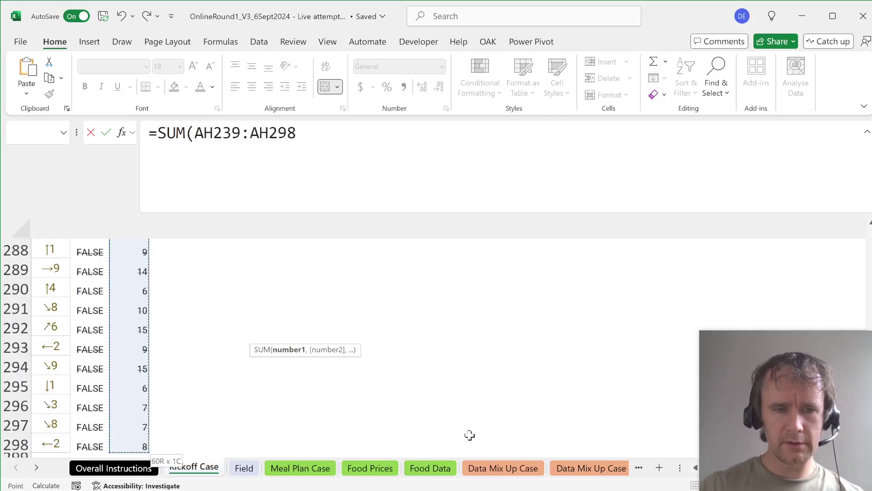
{"action": "key", "text": "ctrl+shift+Down"}
{"action": "key", "text": "ctrl+shift+Up"}
{"action": "type", "text": ")"}
{"action": "key", "text": "Return"}
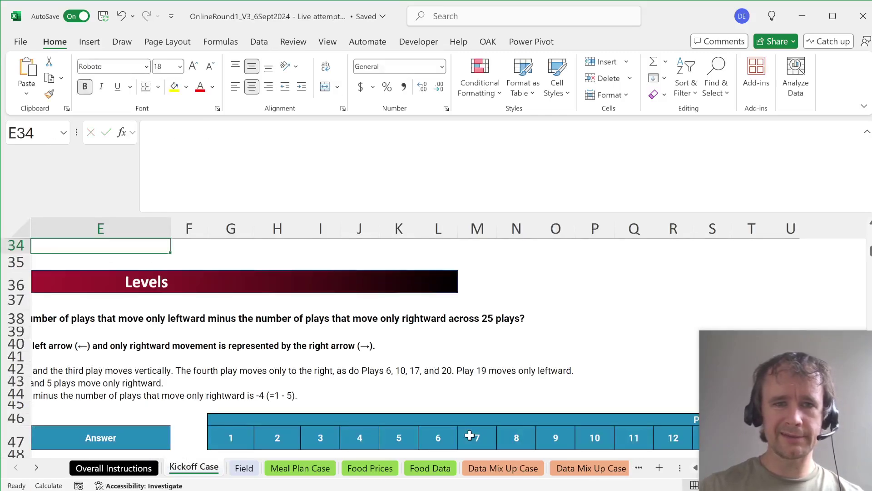
Step: Review the five bonus answers and check the Bonus 5 formula in E32
{"action": "key", "text": "Left"}
{"action": "key", "text": "Up"}
{"action": "key", "text": "Right"}
{"action": "key", "text": "Up"}
{"action": "key", "text": "Up"}
{"action": "key", "text": "Up"}
{"action": "key", "text": "Up"}
{"action": "key", "text": "Up"}
{"action": "key", "text": "Up"}
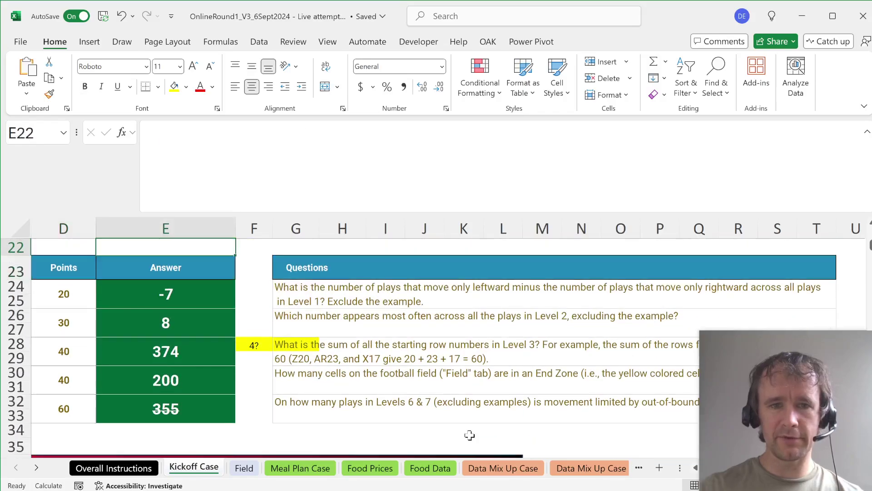
{"action": "scroll", "coordinate": [421, 404], "scroll_direction": "left", "scroll_amount": 3}
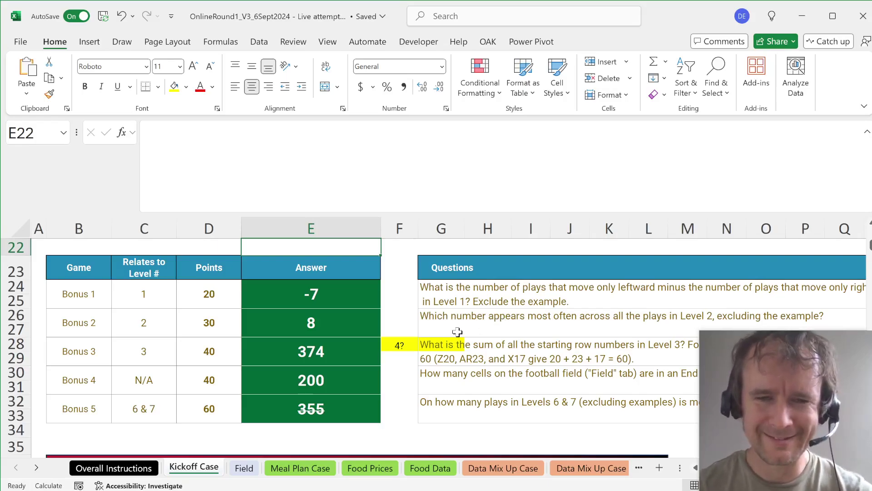
{"action": "left_click", "coordinate": [311, 408]}
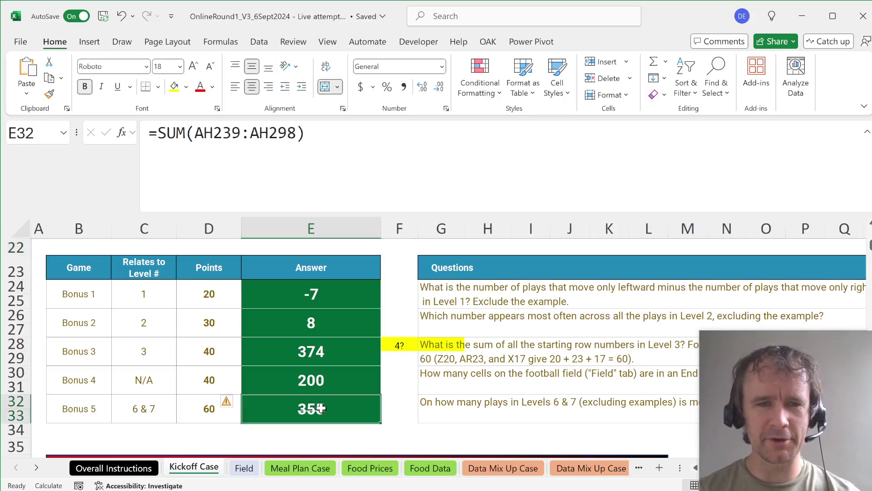
Step: Shrink the formula bar to a single line
{"action": "scroll", "coordinate": [322, 409], "scroll_direction": "down", "scroll_amount": 20}
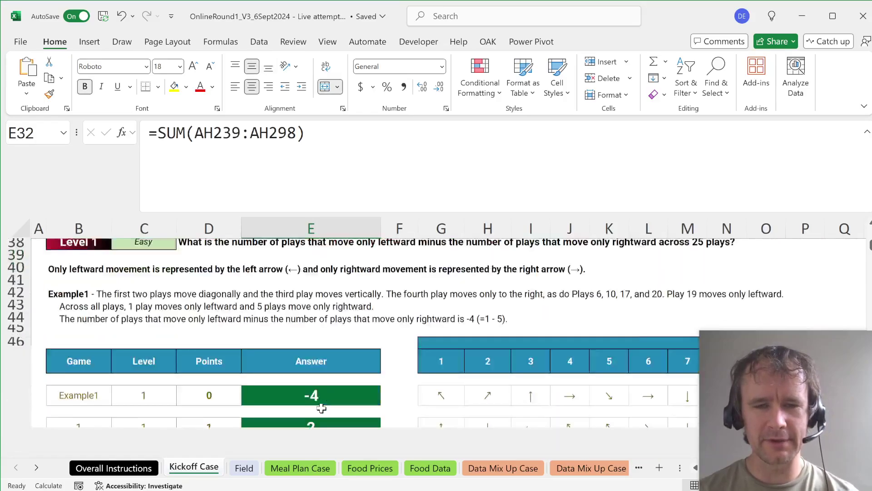
{"action": "scroll", "coordinate": [321, 409], "scroll_direction": "down", "scroll_amount": 20}
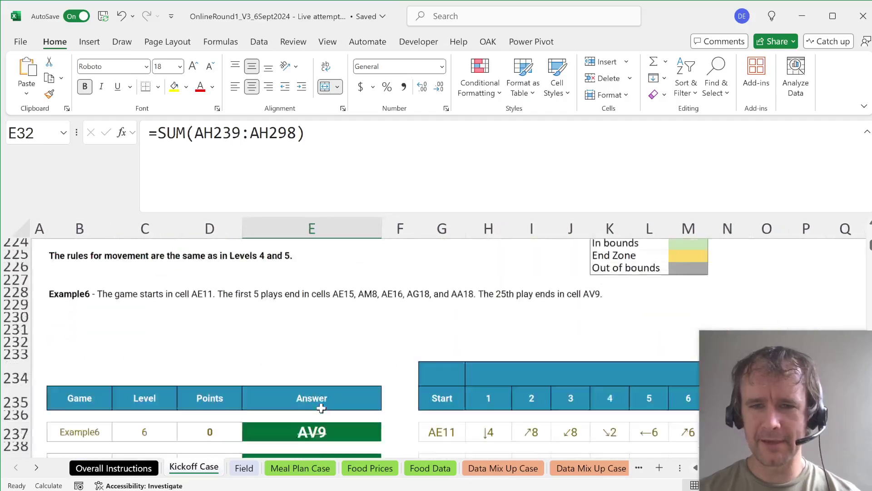
{"action": "scroll", "coordinate": [321, 408], "scroll_direction": "up", "scroll_amount": 20}
{"action": "scroll", "coordinate": [321, 408], "scroll_direction": "up", "scroll_amount": 20}
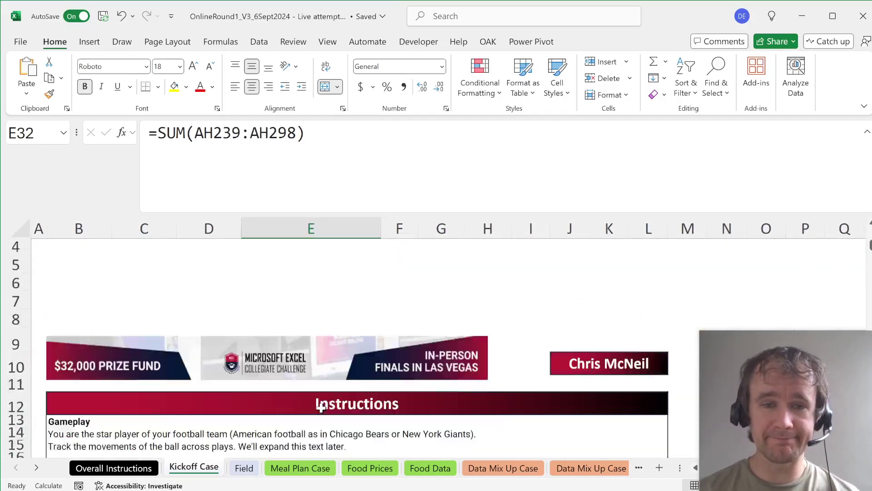
{"action": "scroll", "coordinate": [325, 403], "scroll_direction": "down", "scroll_amount": 3}
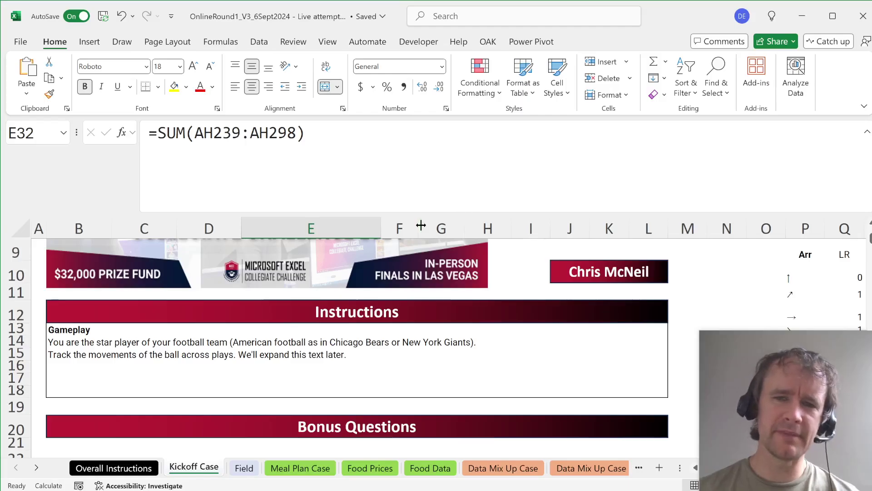
{"action": "left_click_drag", "start_coordinate": [408, 214], "coordinate": [368, 137]}
Step: Examine the Level 7 play-count formulas from AH279 against the game data in their rows
{"action": "scroll", "coordinate": [386, 396], "scroll_direction": "down", "scroll_amount": 20}
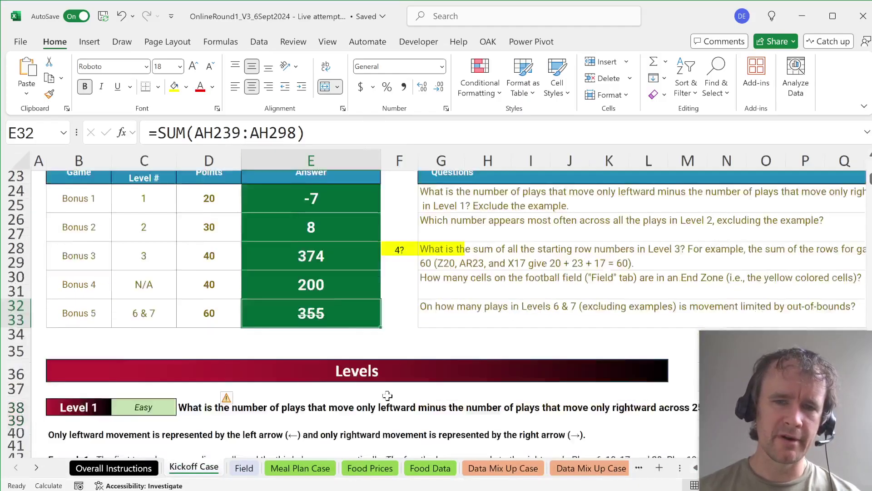
{"action": "scroll", "coordinate": [387, 396], "scroll_direction": "down", "scroll_amount": 20}
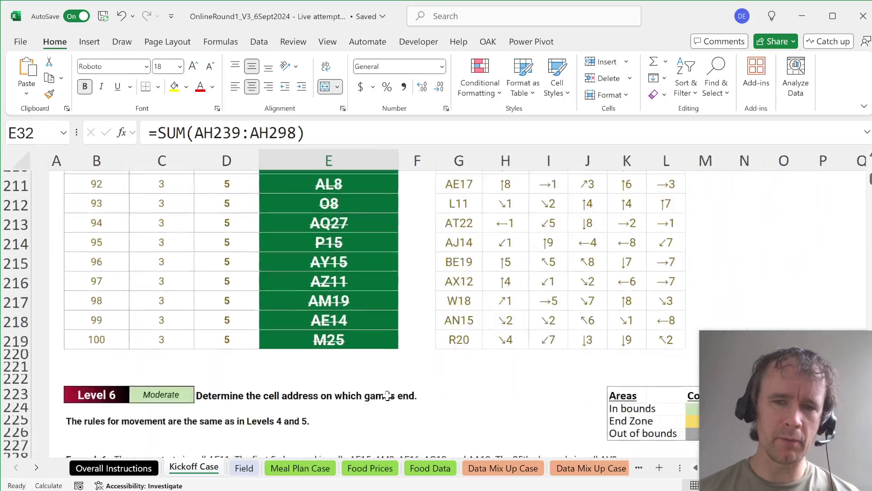
{"action": "scroll", "coordinate": [387, 396], "scroll_direction": "down", "scroll_amount": 7}
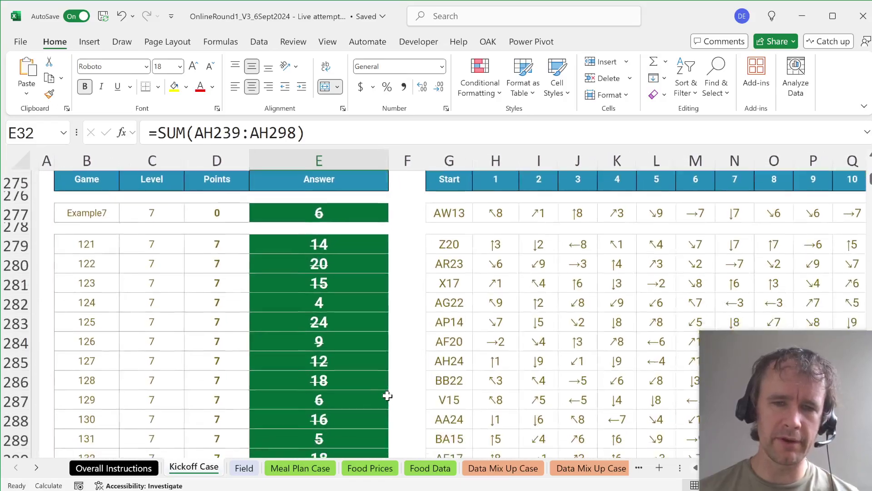
{"action": "scroll", "coordinate": [418, 388], "scroll_direction": "up", "scroll_amount": 2}
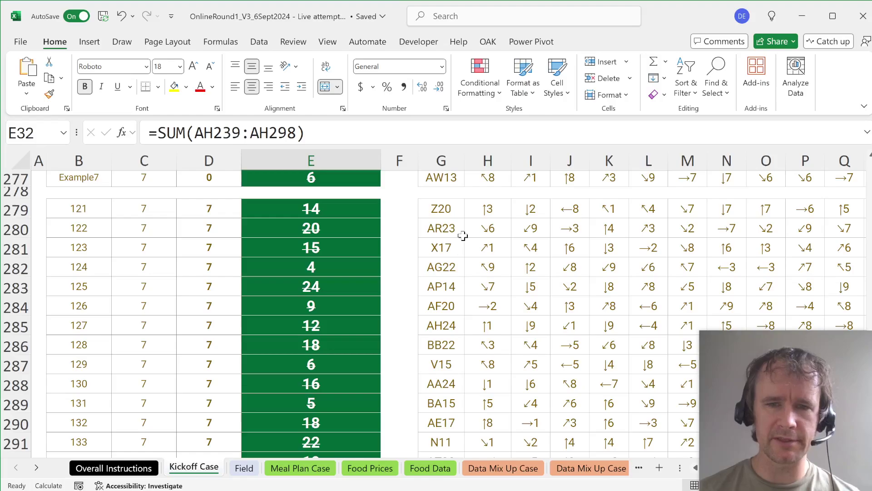
{"action": "left_click", "coordinate": [449, 225]}
{"action": "key", "text": "ctrl+Right"}
{"action": "key", "text": "ctrl+Left"}
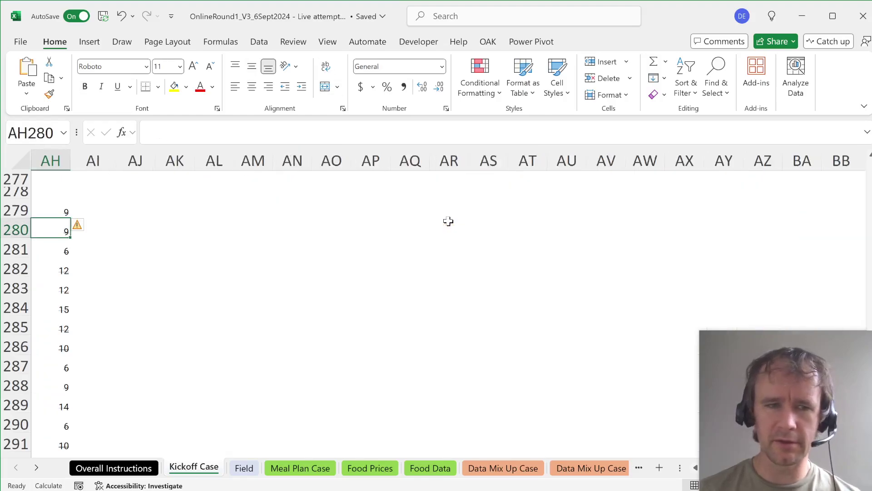
{"action": "key", "text": "Up"}
{"action": "key", "text": "Right"}
{"action": "key", "text": "Left"}
{"action": "key", "text": "ctrl+shift+Left"}
{"action": "key", "text": "ctrl+shift+Left"}
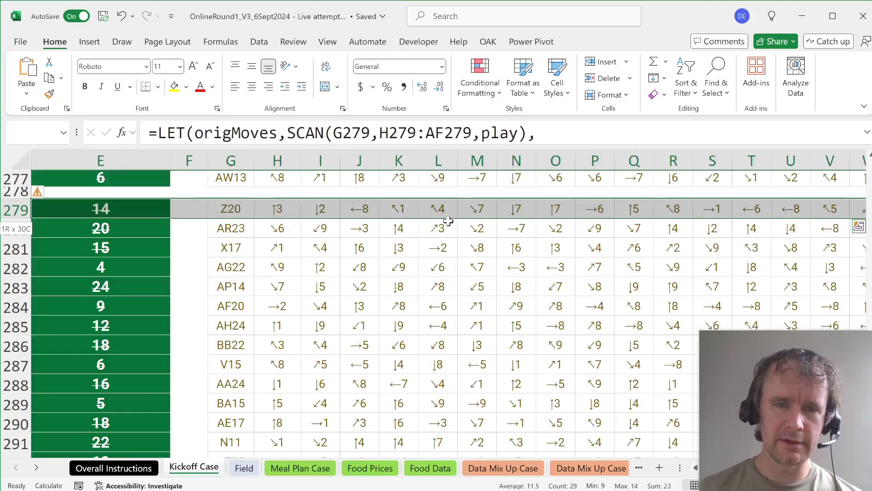
{"action": "key", "text": "Right"}
{"action": "key", "text": "Left"}
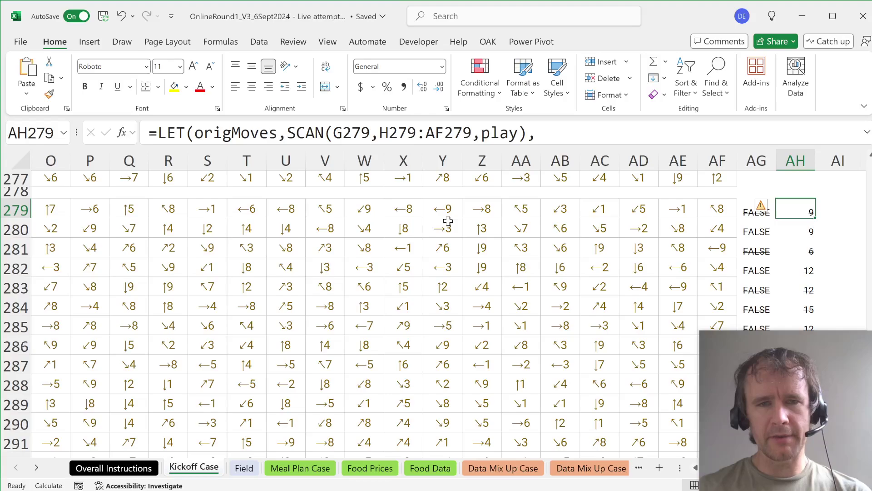
Step: Look back over the sections for Levels 4 to 7, including the Level 4 out-of-bounds rules
{"action": "key", "text": "Up"}
{"action": "key", "text": "Left"}
{"action": "key", "text": "Left"}
{"action": "key", "text": "Left"}
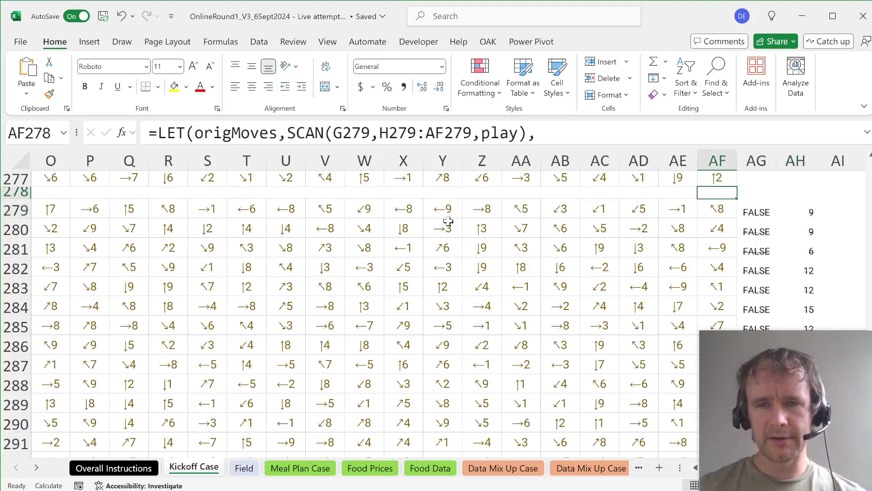
{"action": "key", "text": "ctrl+Left"}
{"action": "key", "text": "ctrl+Up"}
{"action": "key", "text": "ctrl+Up"}
{"action": "key", "text": "ctrl+Up"}
{"action": "key", "text": "ctrl+Up"}
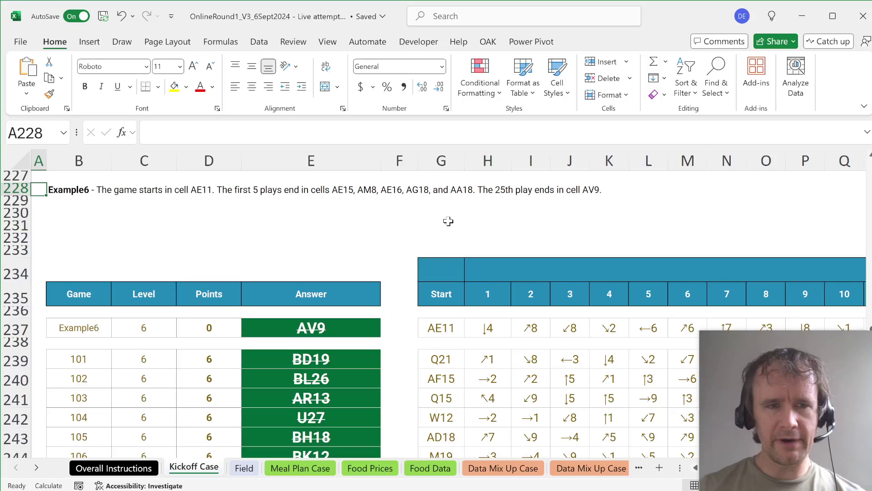
{"action": "key", "text": "ctrl+Up"}
{"action": "key", "text": "ctrl+Up"}
{"action": "key", "text": "ctrl+Up"}
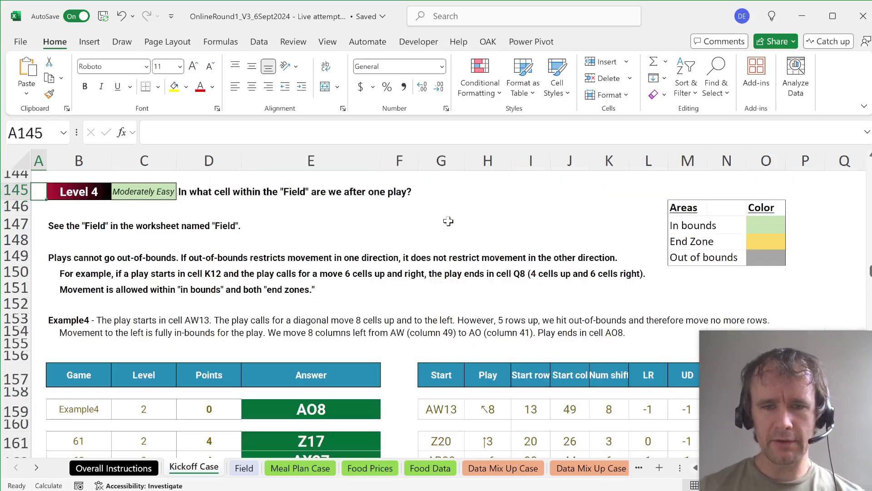
{"action": "key", "text": "ctrl+Down"}
{"action": "key", "text": "ctrl+Down"}
{"action": "key", "text": "ctrl+Down"}
{"action": "key", "text": "ctrl+Down"}
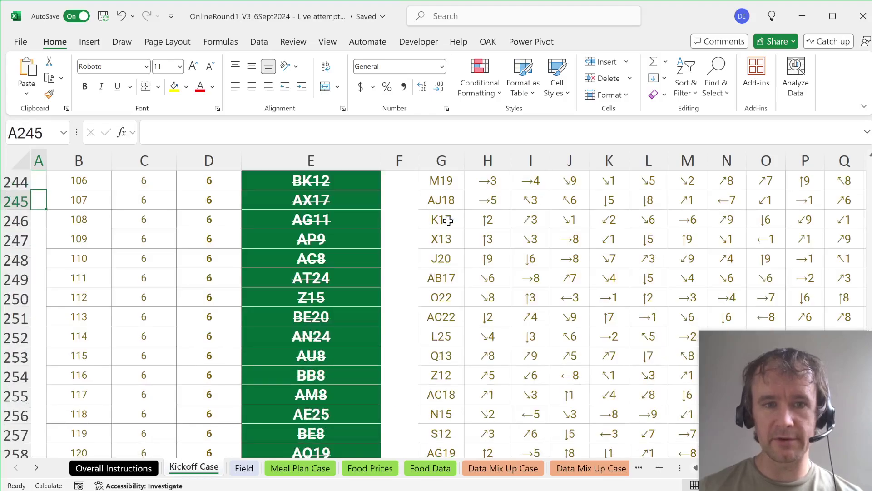
{"action": "key", "text": "ctrl+Down"}
{"action": "key", "text": "ctrl+Down"}
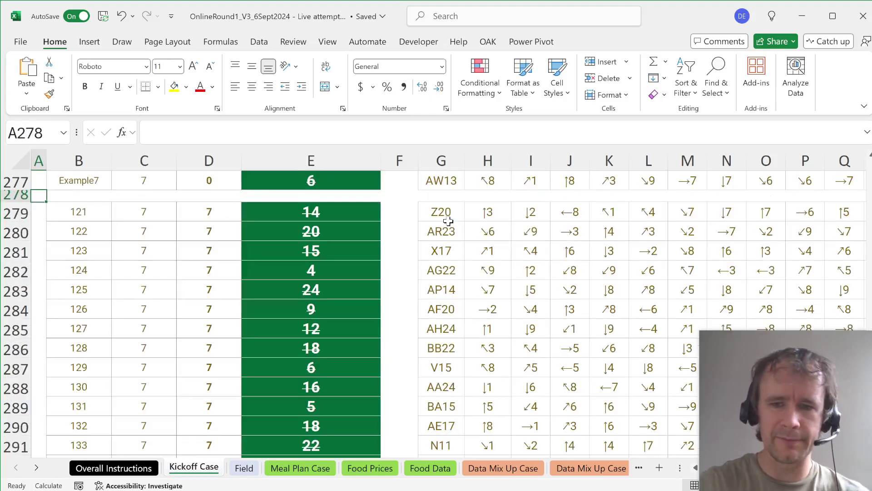
Step: Return to cell A1 of the Kickoff Case sheet
{"action": "key", "text": "ctrl+Home"}
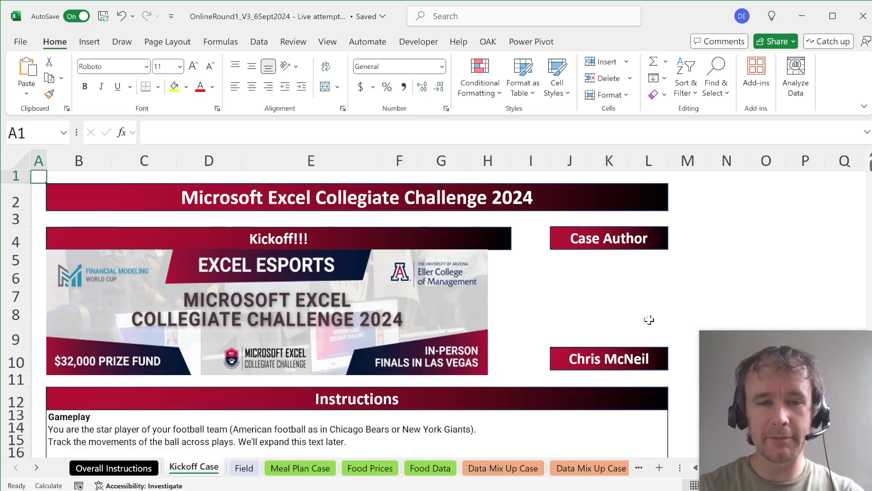
{"action": "left_click", "coordinate": [649, 319]}
{"action": "key", "text": "ctrl+Home"}
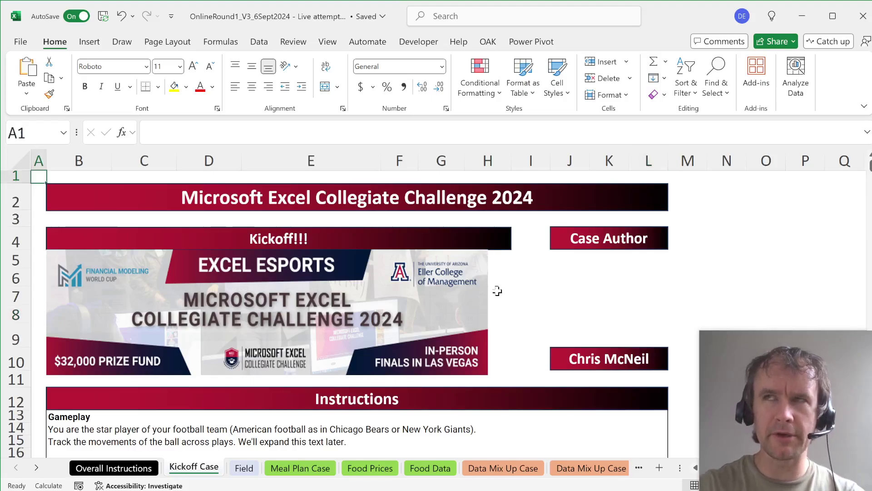